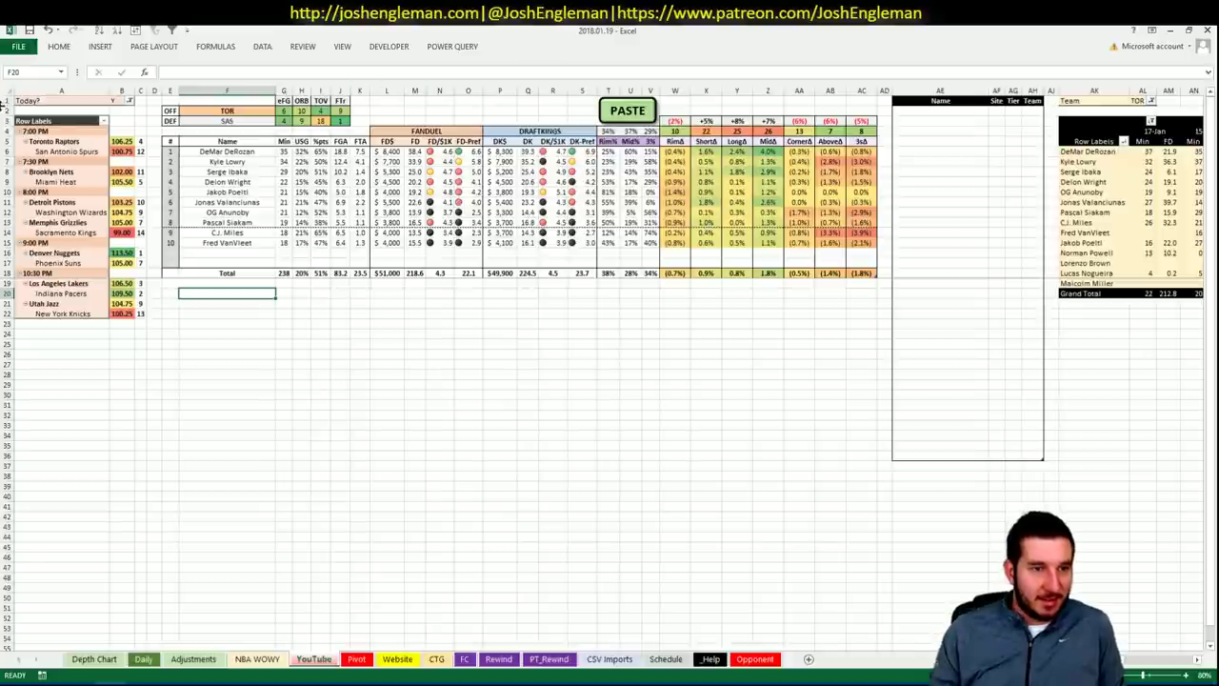
click(64, 138)
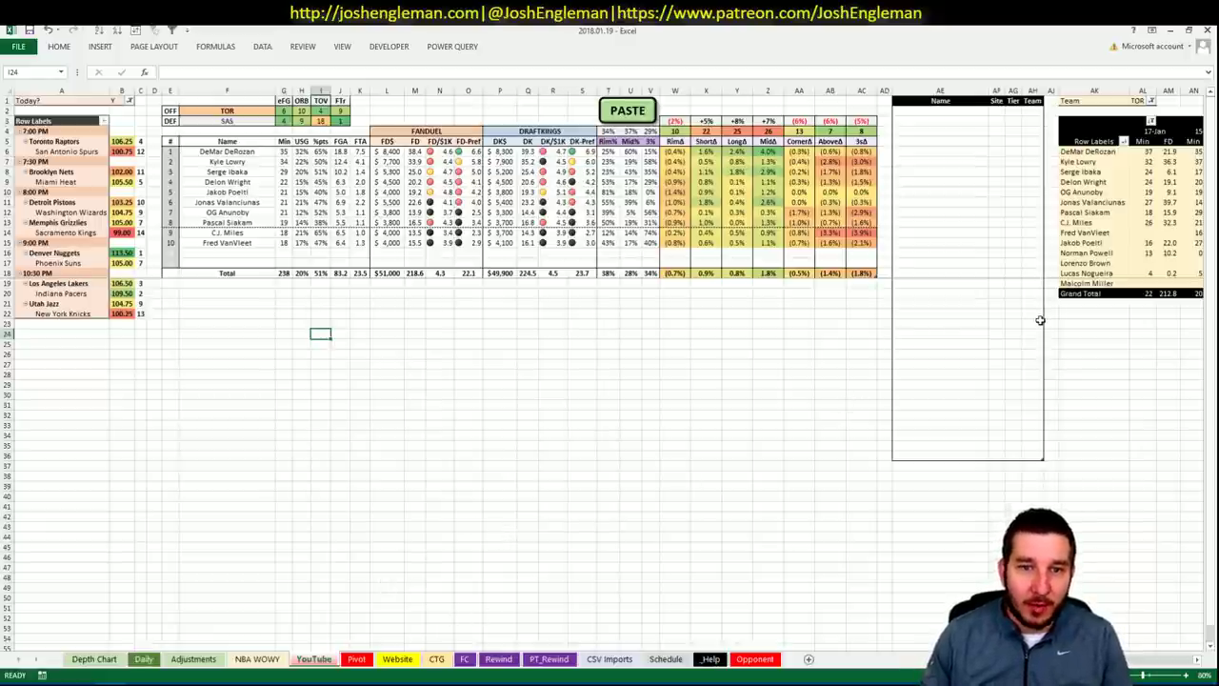
- Move the start date of the GameDate filter forward so the Toronto recent-games pivot table begins with the 05-Jan game
scroll(1042, 460, right, 3)
click(1048, 486)
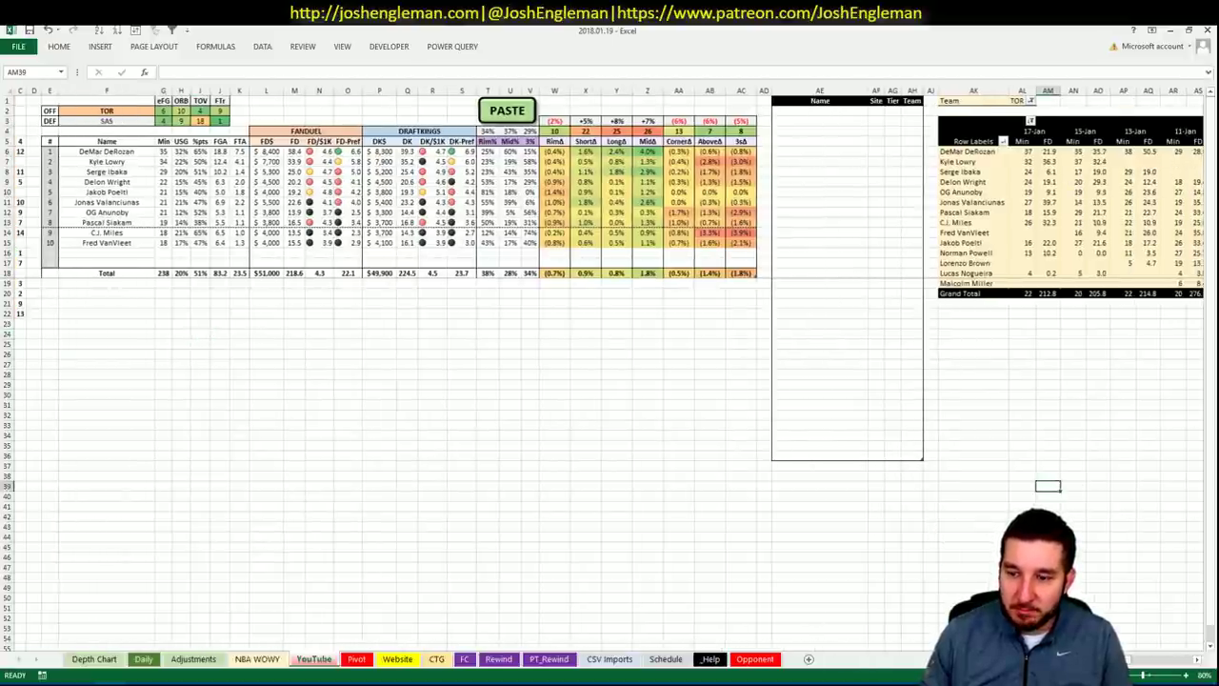
scroll(1043, 460, right, 5)
scroll(1043, 460, right, 4)
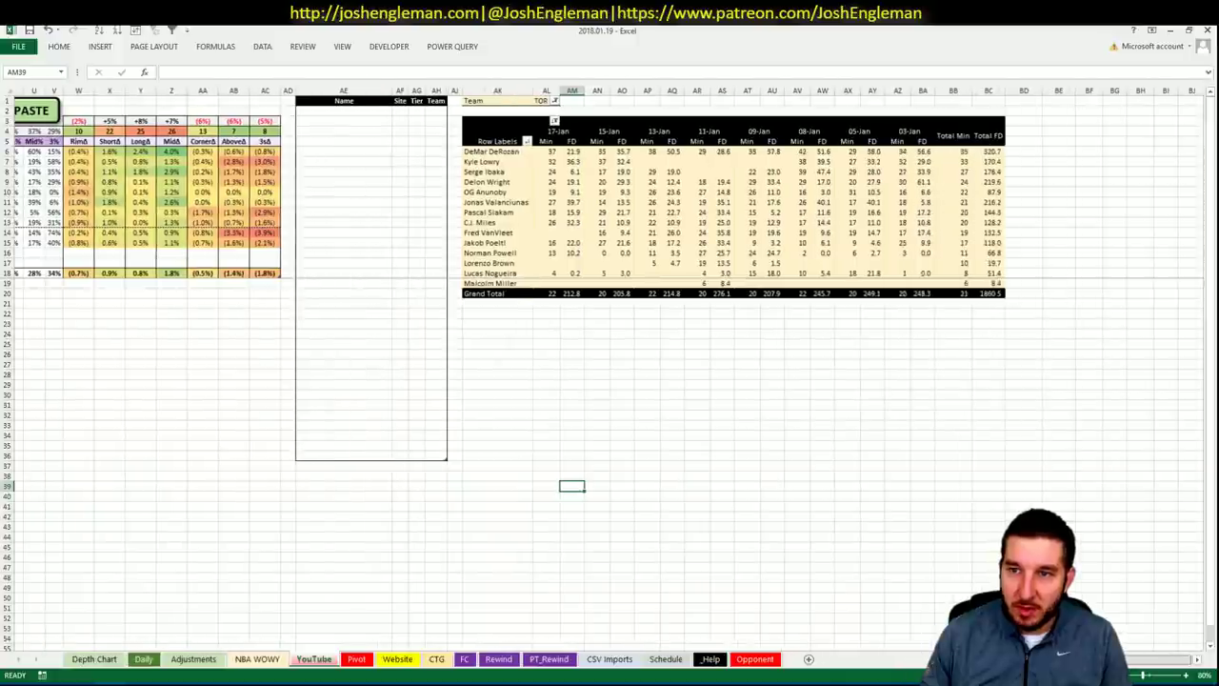
right_click(556, 140)
key(Escape)
right_click(548, 130)
mouse_move(612, 204)
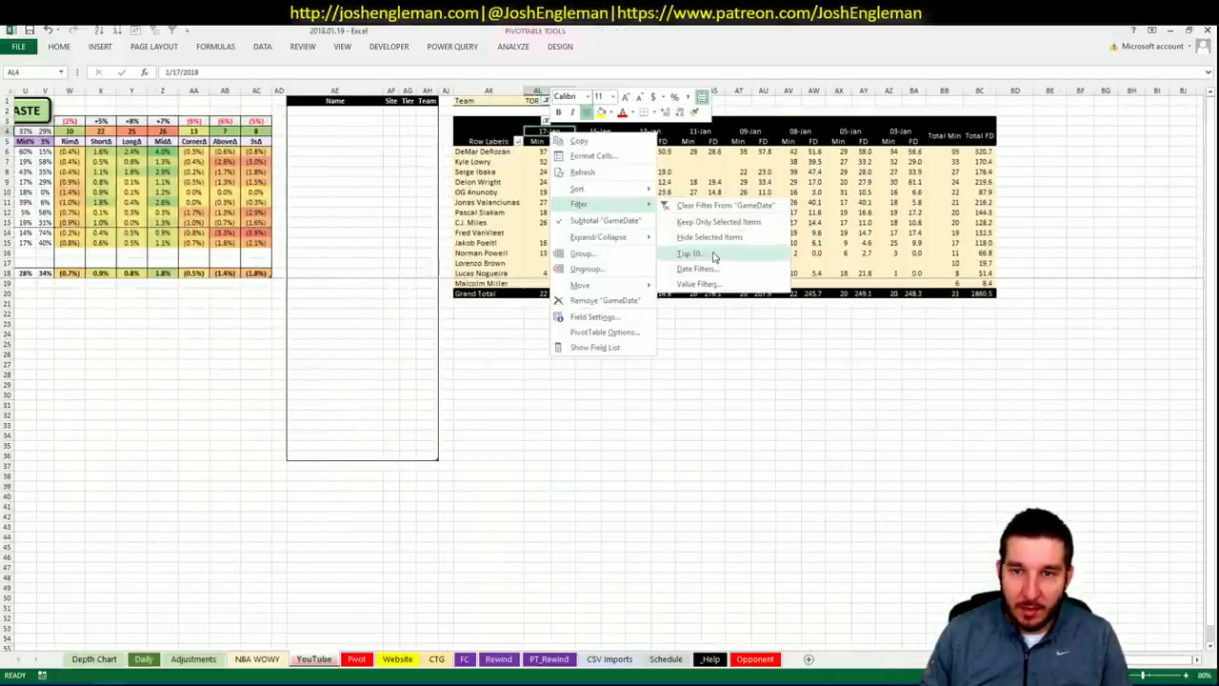
click(705, 269)
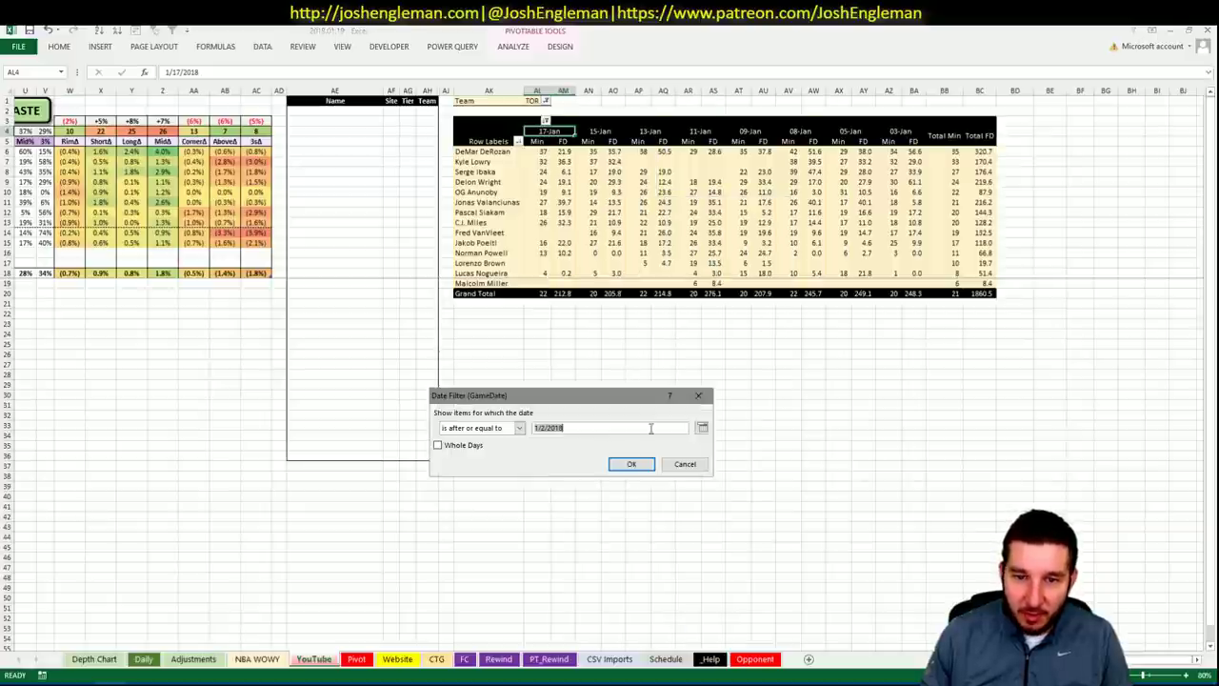
click(519, 428)
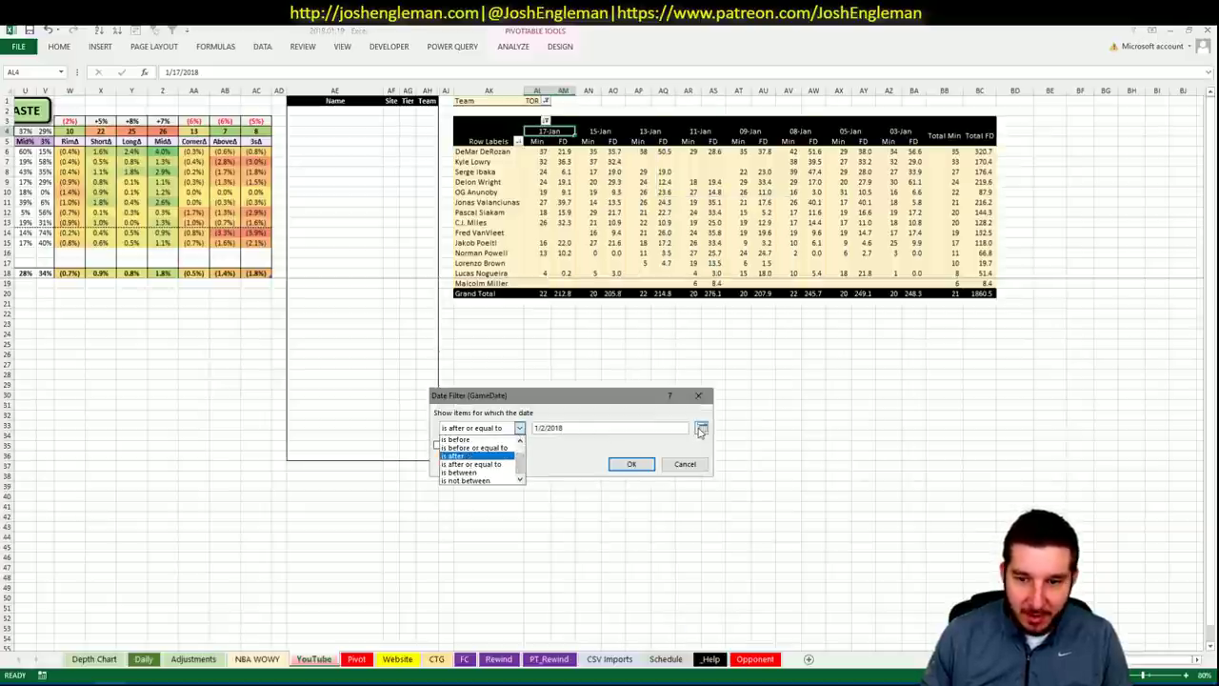
click(702, 429)
click(702, 428)
click(701, 428)
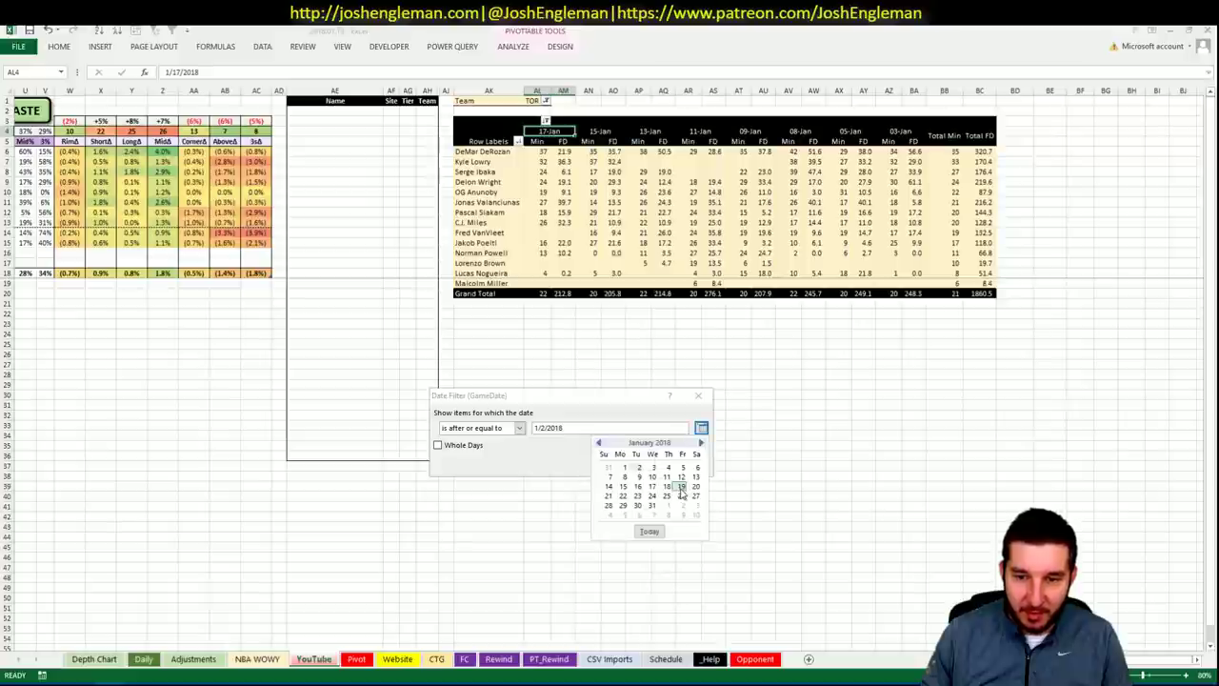
click(681, 485)
click(629, 464)
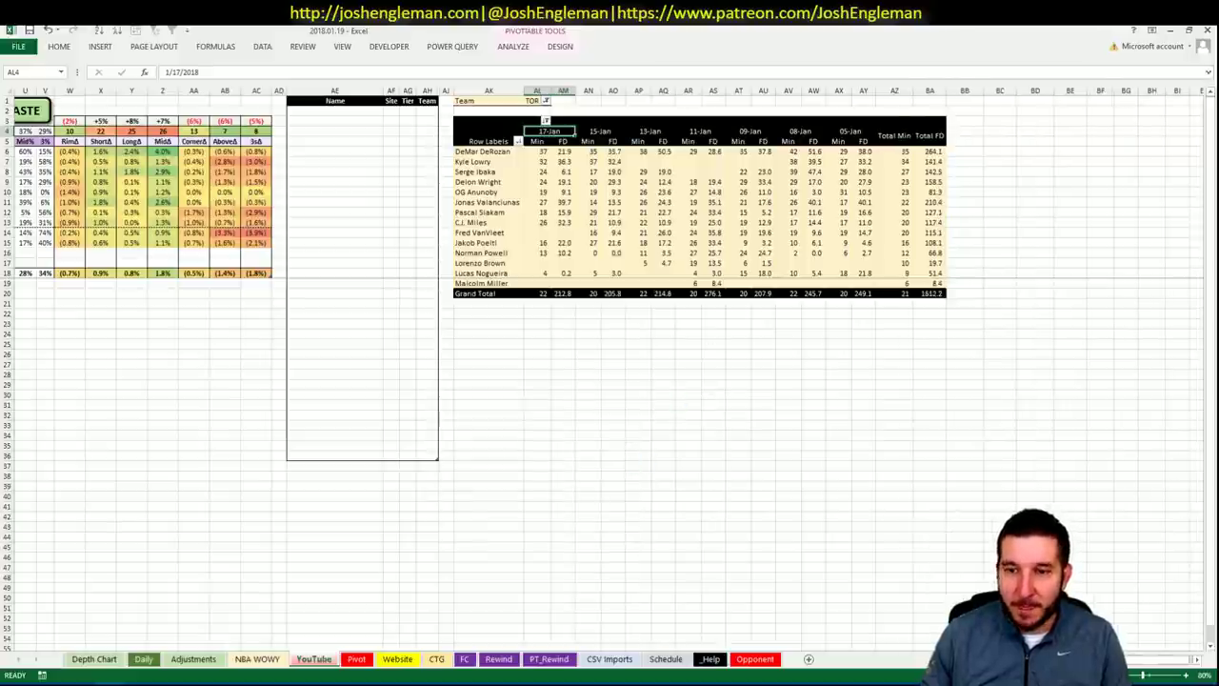
scroll(610, 371, left, 10)
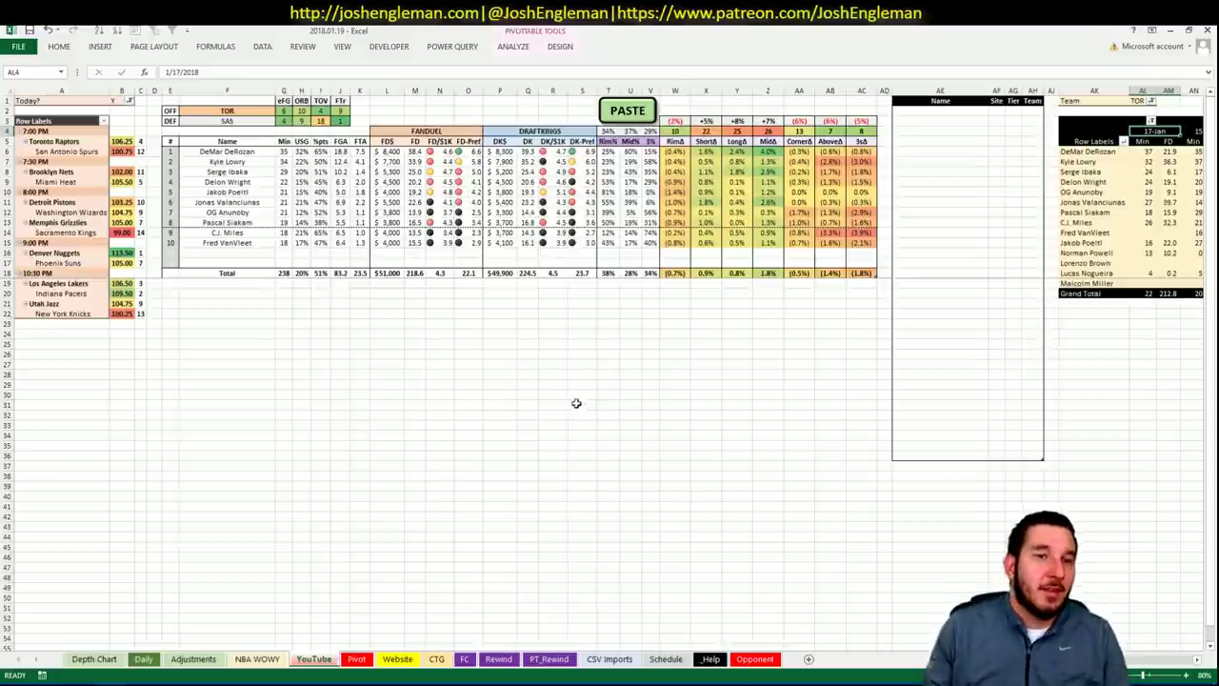
- Switch to FantasyCruncher in the browser and check shooting guard DeMar DeRozan's game log filtered to opponent SAS
key(alt+Tab)
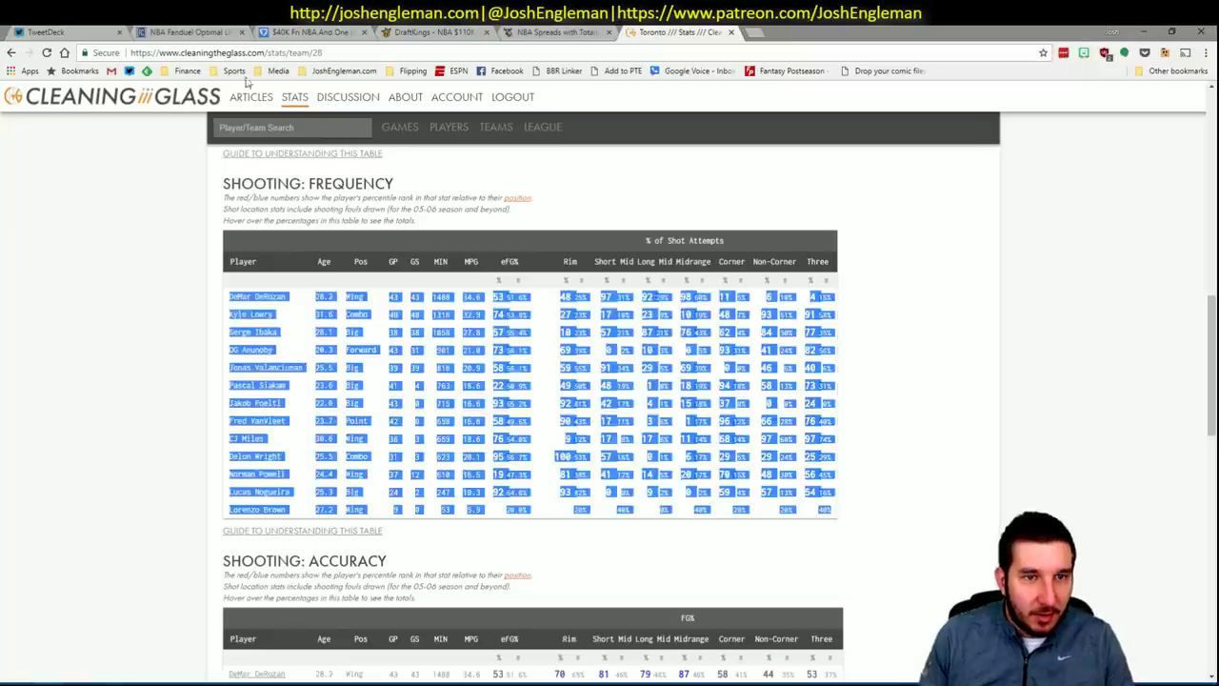
click(224, 32)
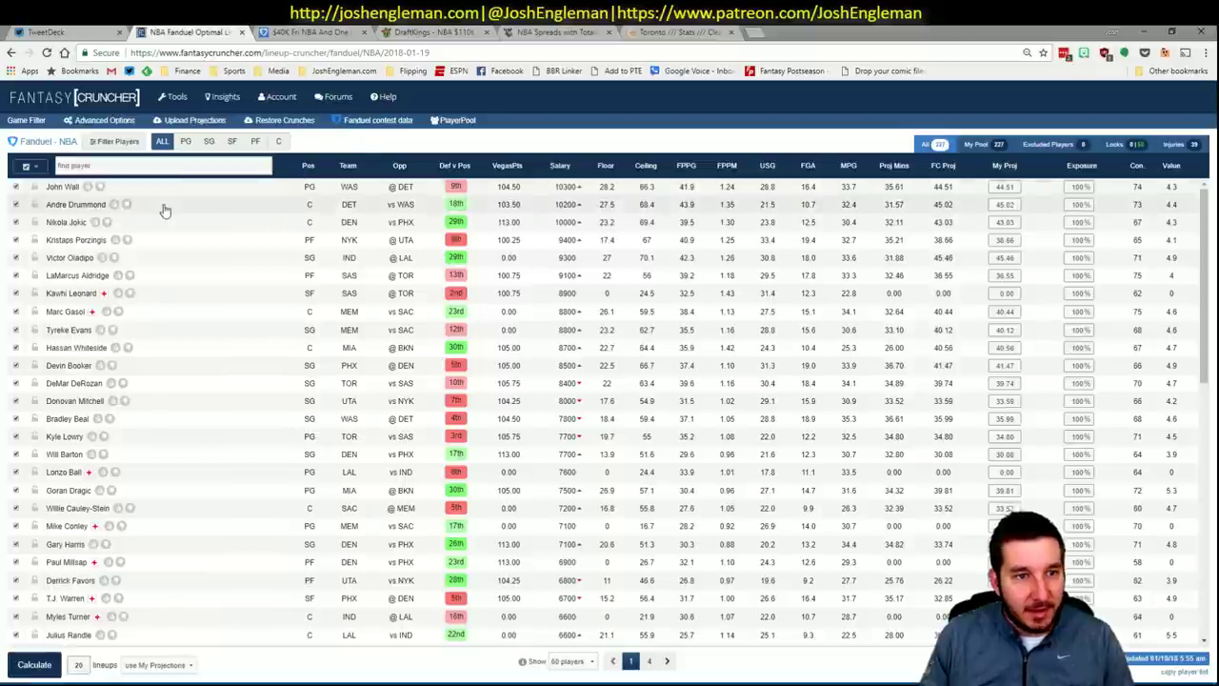
click(209, 142)
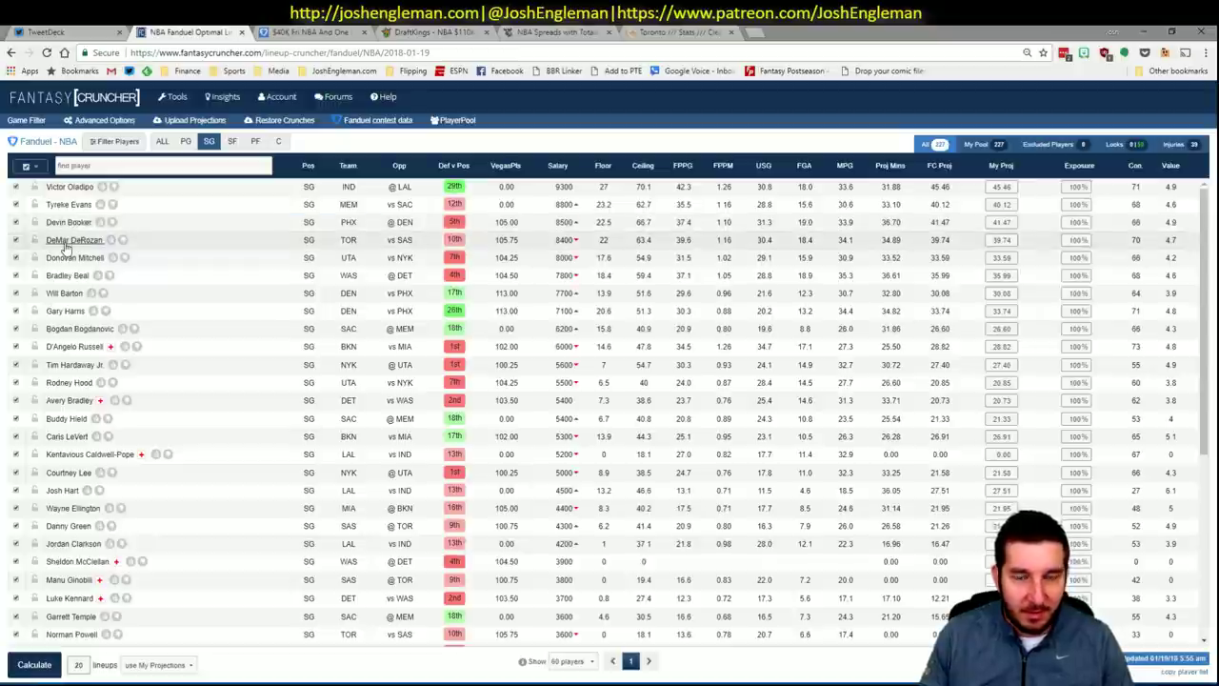
click(67, 244)
click(385, 266)
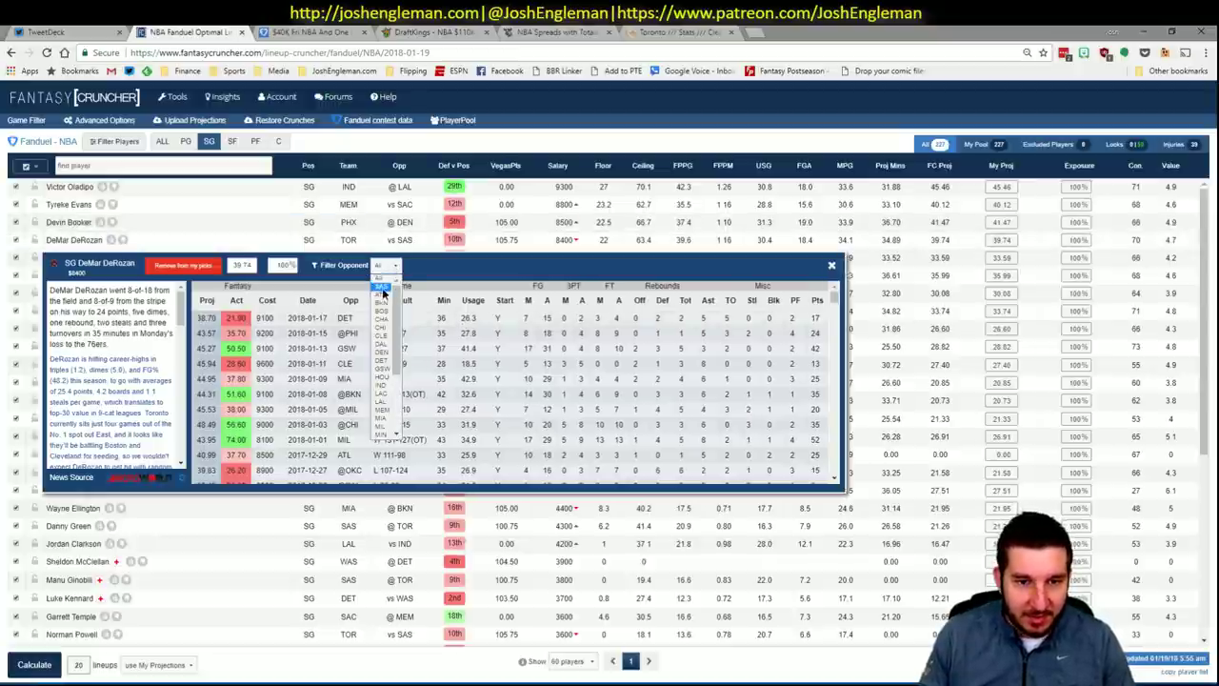
click(382, 291)
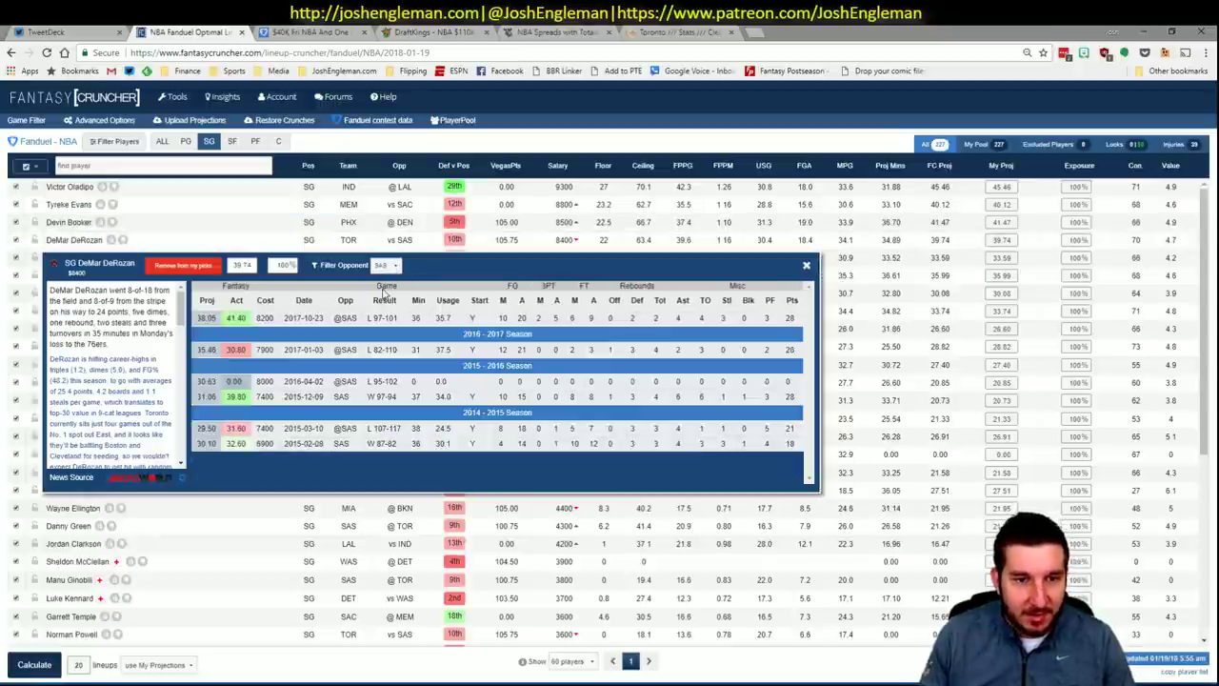
click(807, 268)
- Return to the Excel workbook and add DeMar DeRozan as the first entry of the picks table with tier 3
key(alt+Tab)
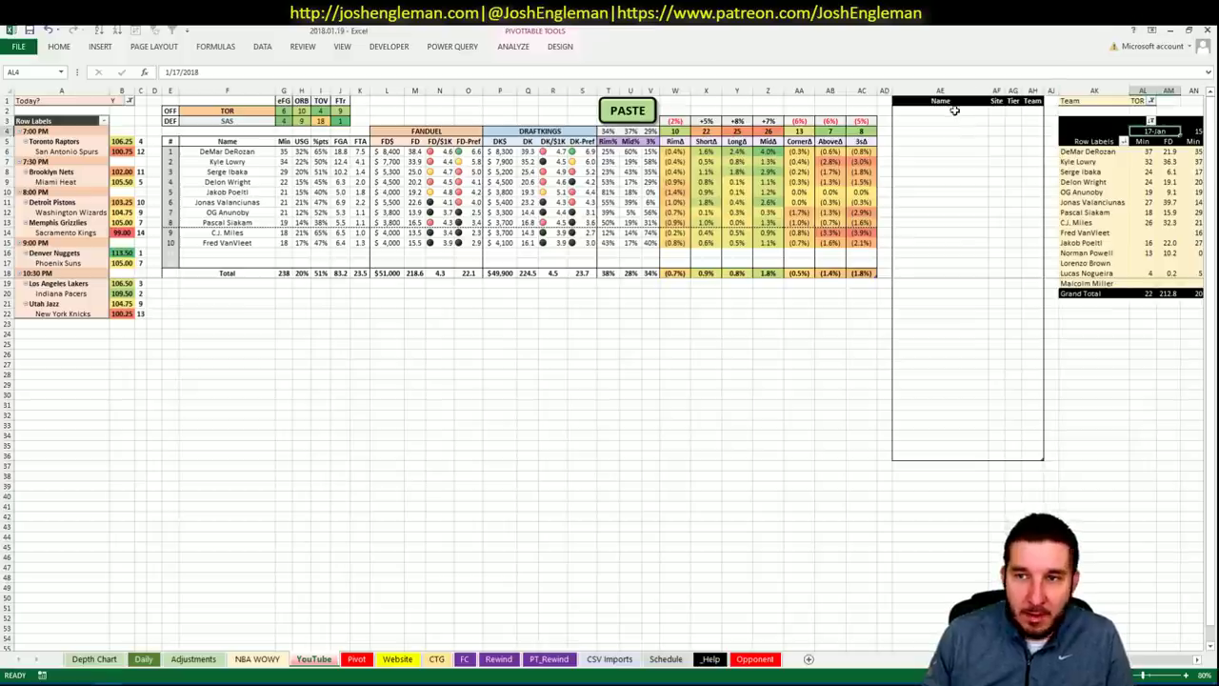
click(955, 110)
text(DeMar D)
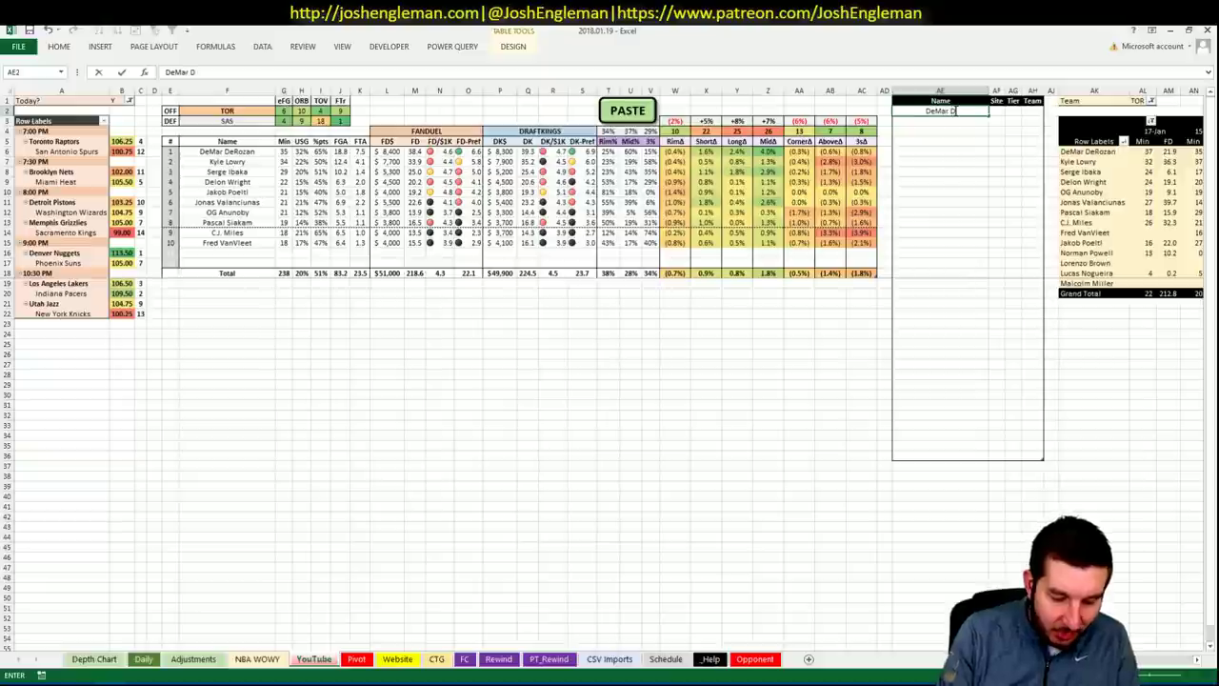
text(eRozan)
key(ctrl+Return)
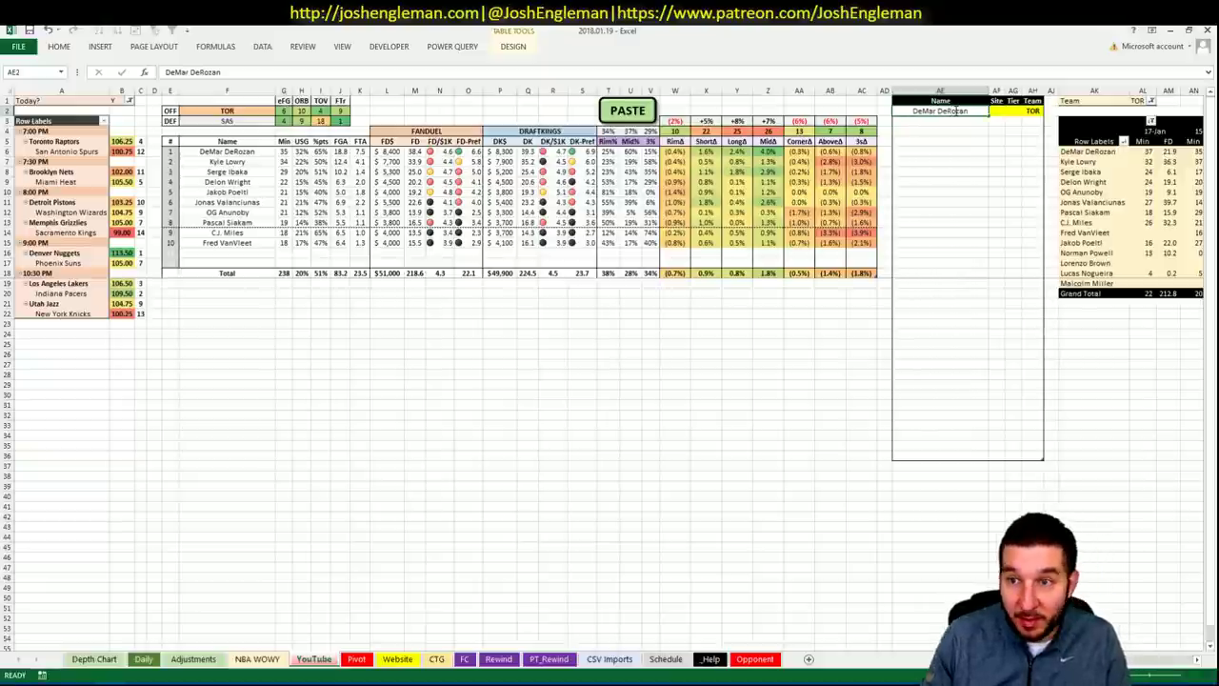
key(Right)
key(Right)
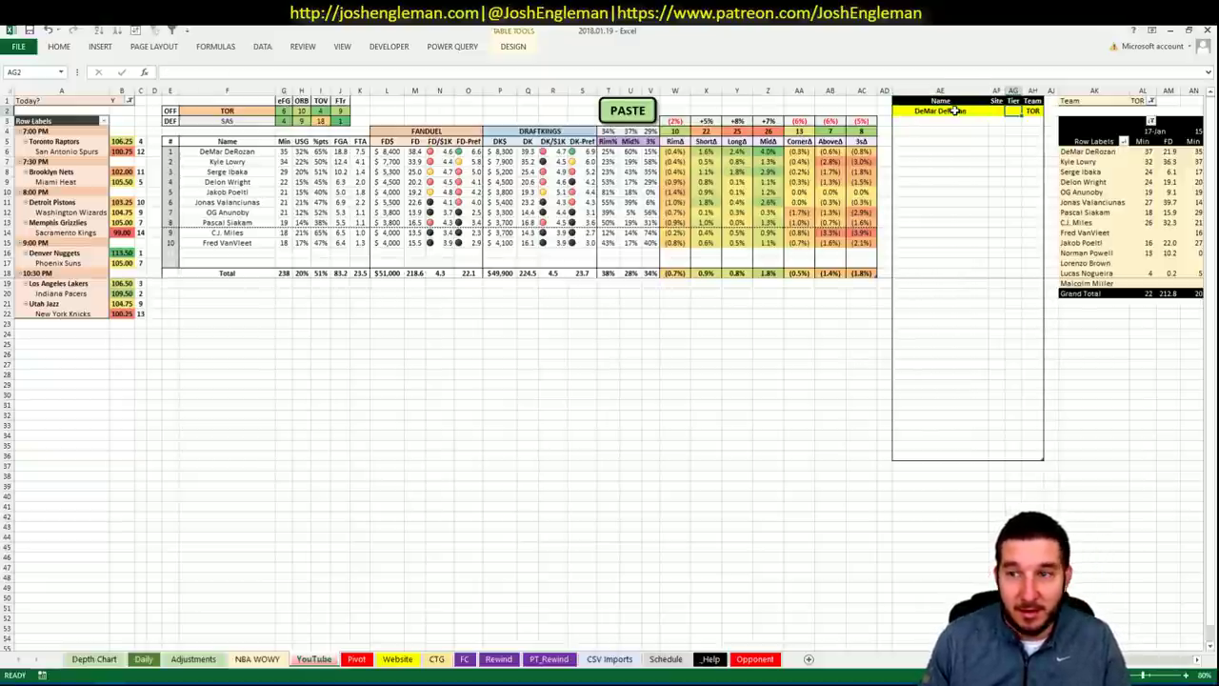
text(3)
click(941, 121)
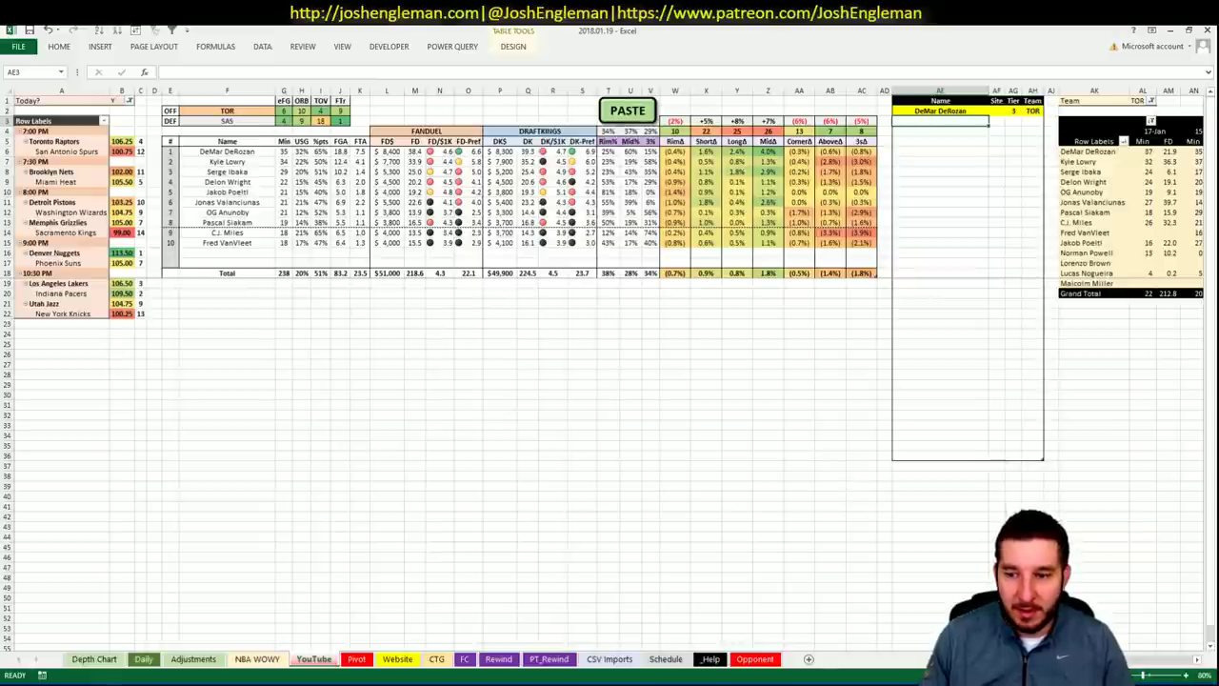
- Review Toronto's recent-games table, and check point guard Kyle Lowry's game log against SAS in FantasyCruncher
scroll(610, 286, right, 6)
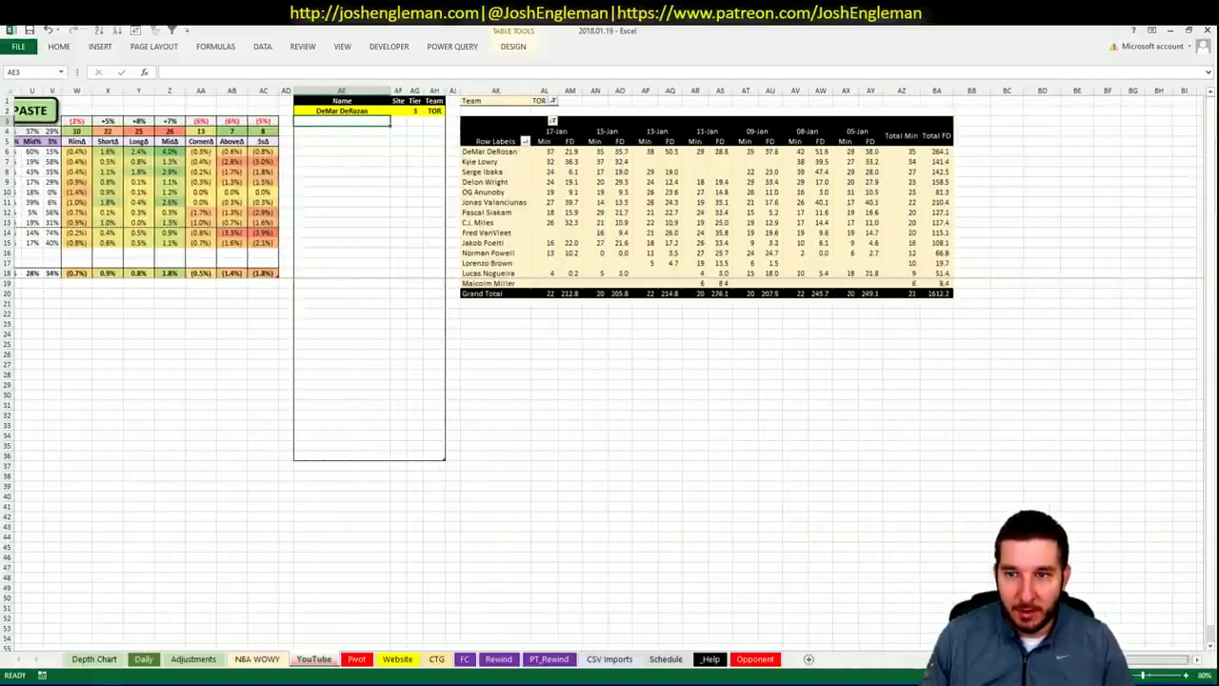
scroll(934, 636, left, 6)
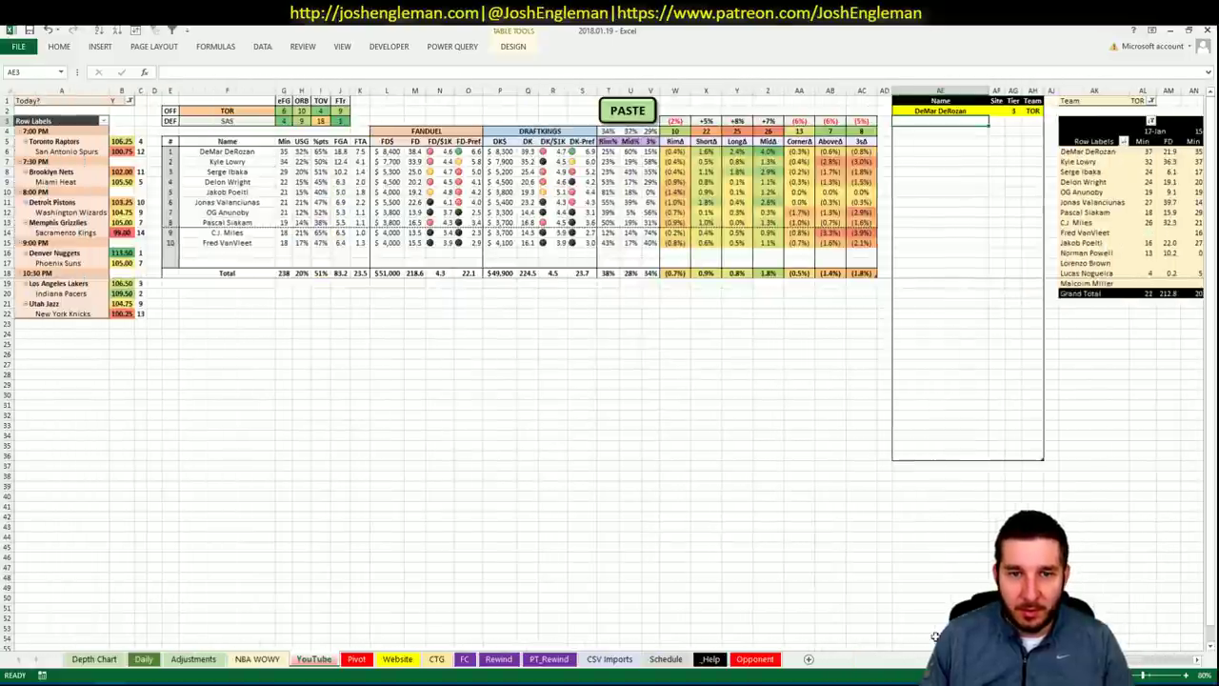
click(365, 374)
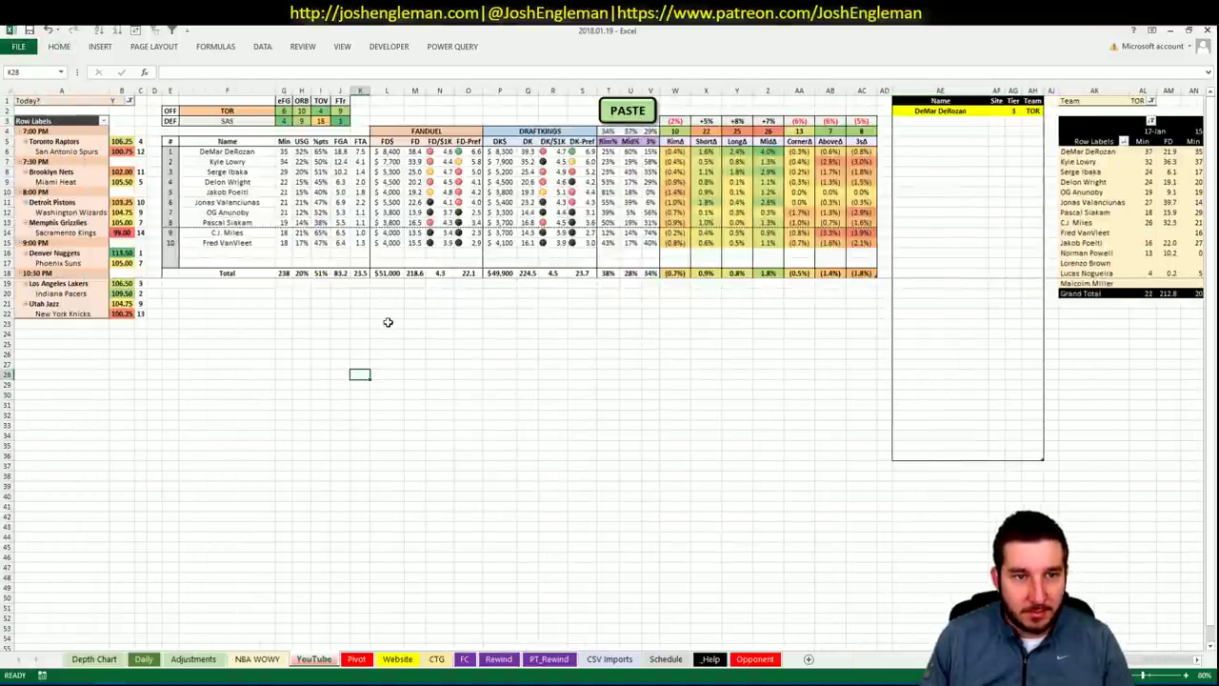
key(alt+Tab)
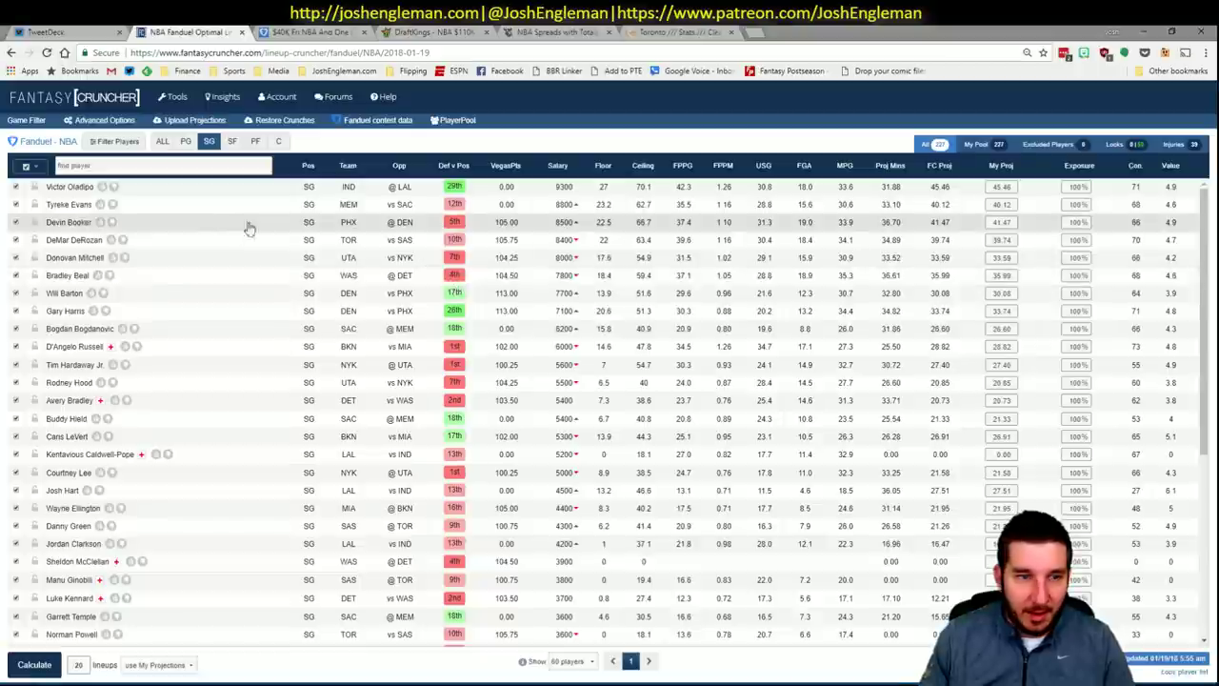
click(185, 142)
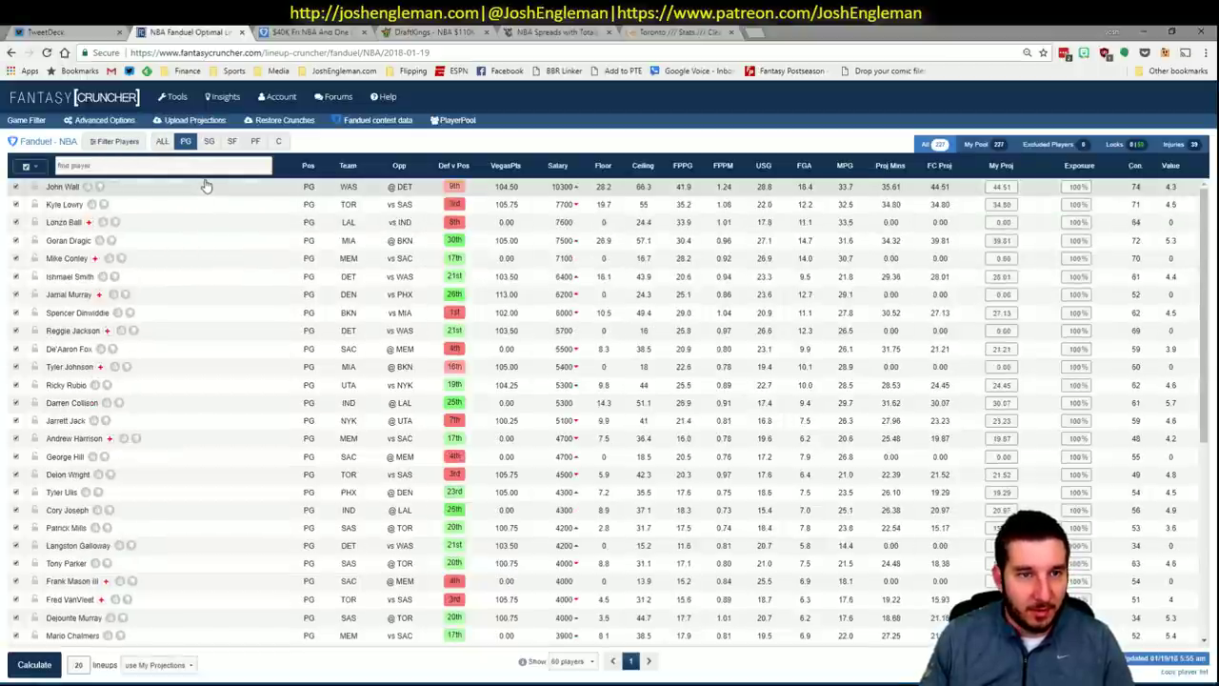
click(64, 206)
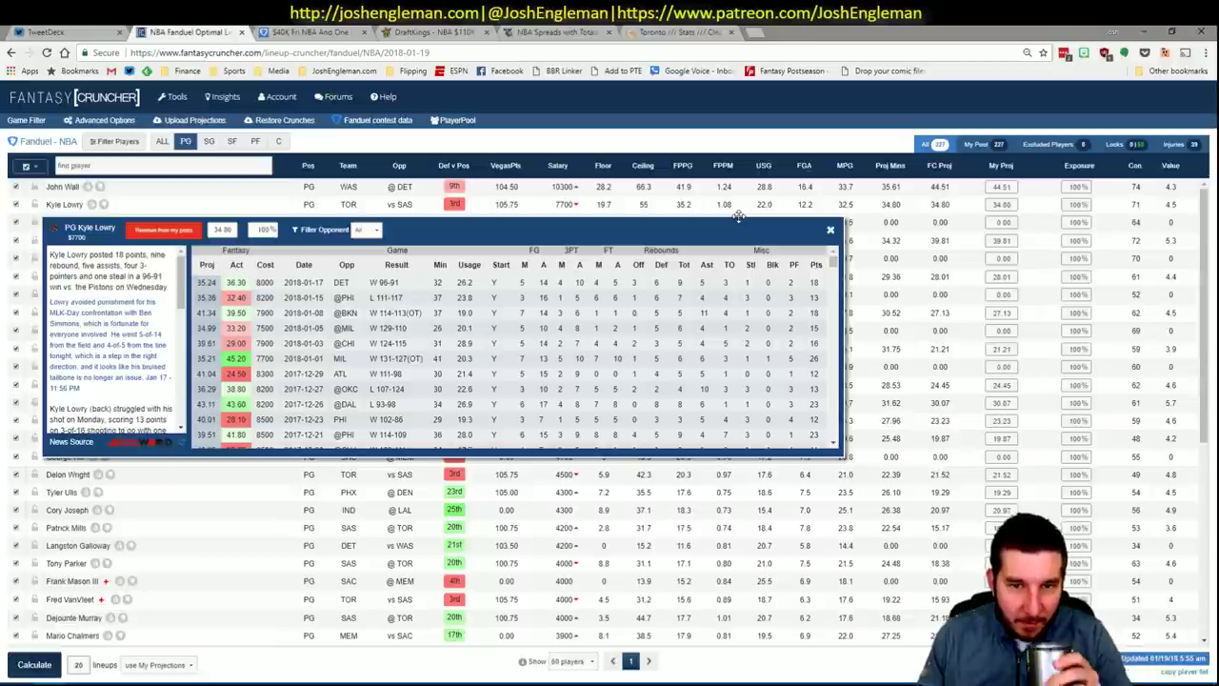
click(370, 231)
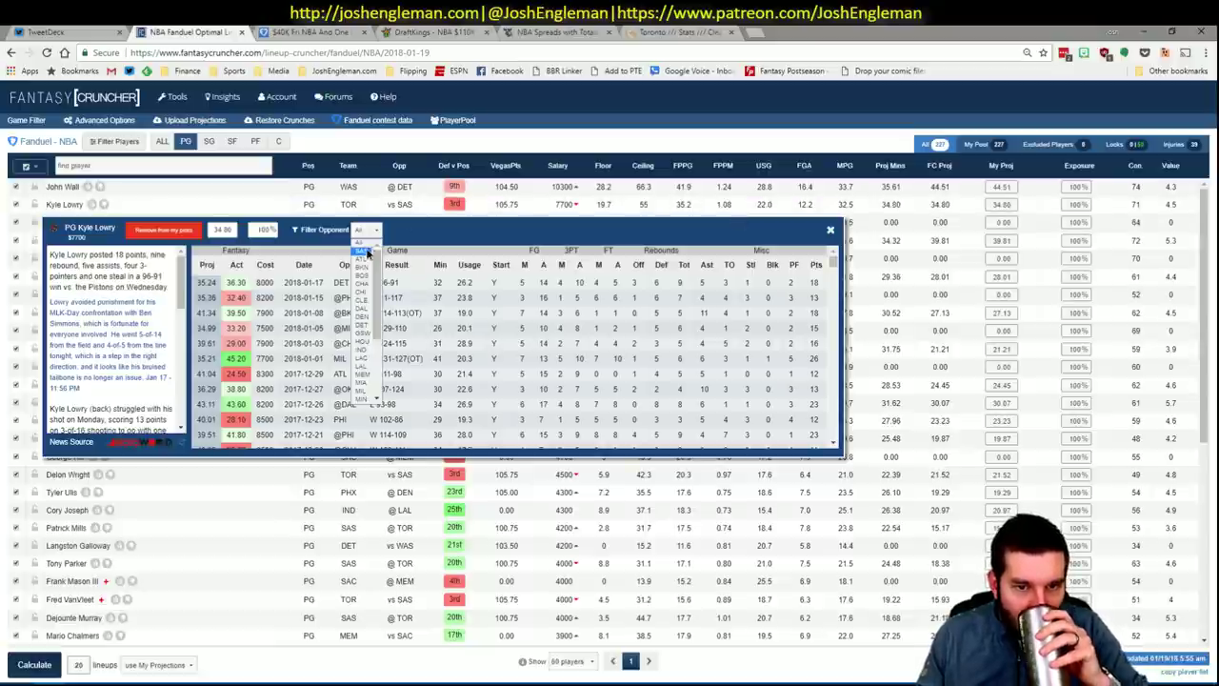
click(368, 251)
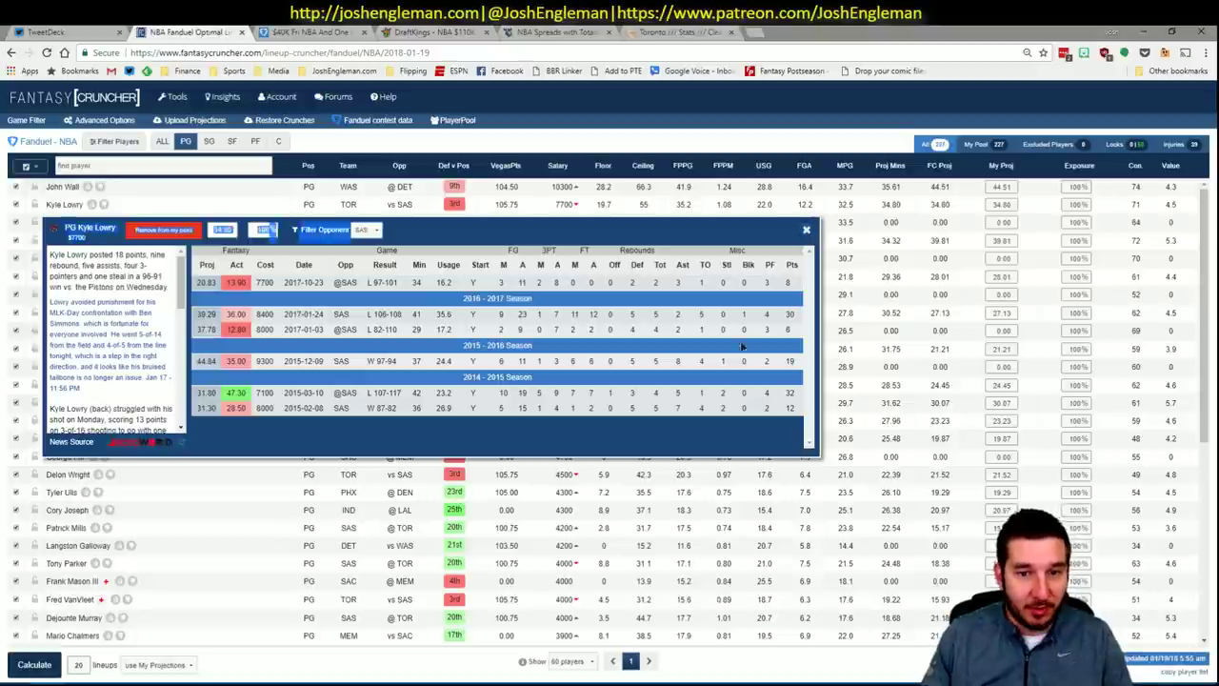
triple_click(307, 426)
click(306, 422)
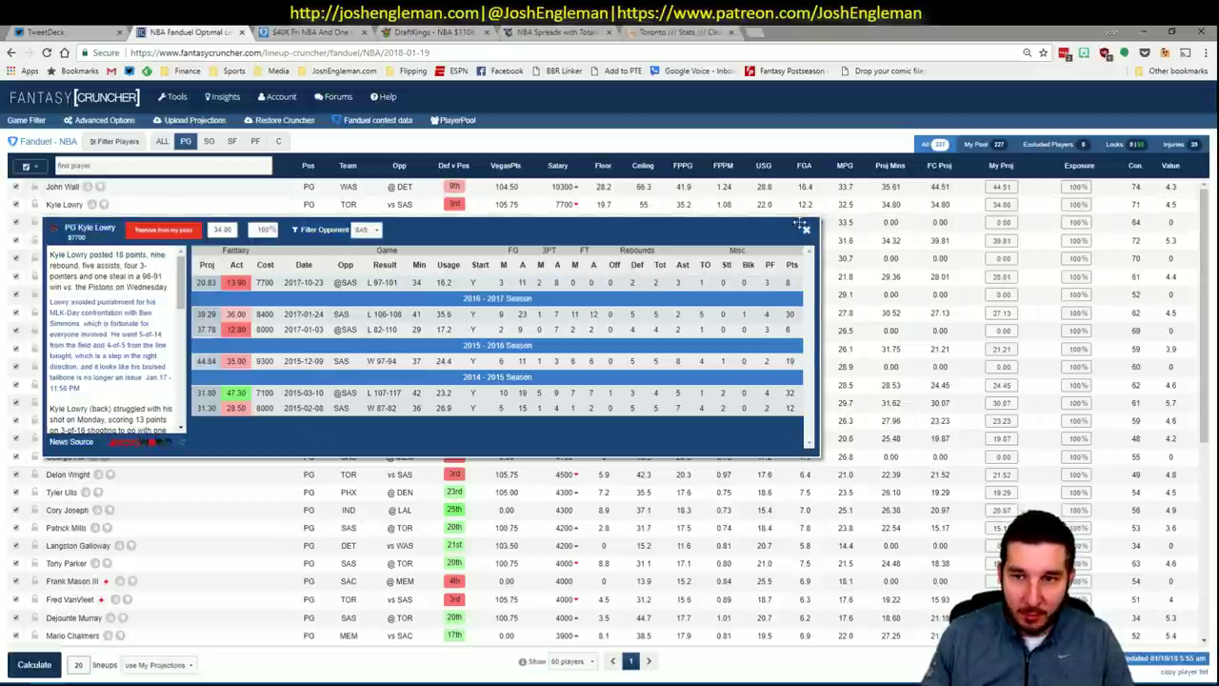
- Return to the Excel workbook and examine the Toronto players' minutes and FanDuel points in the recent-games table
key(alt+Tab)
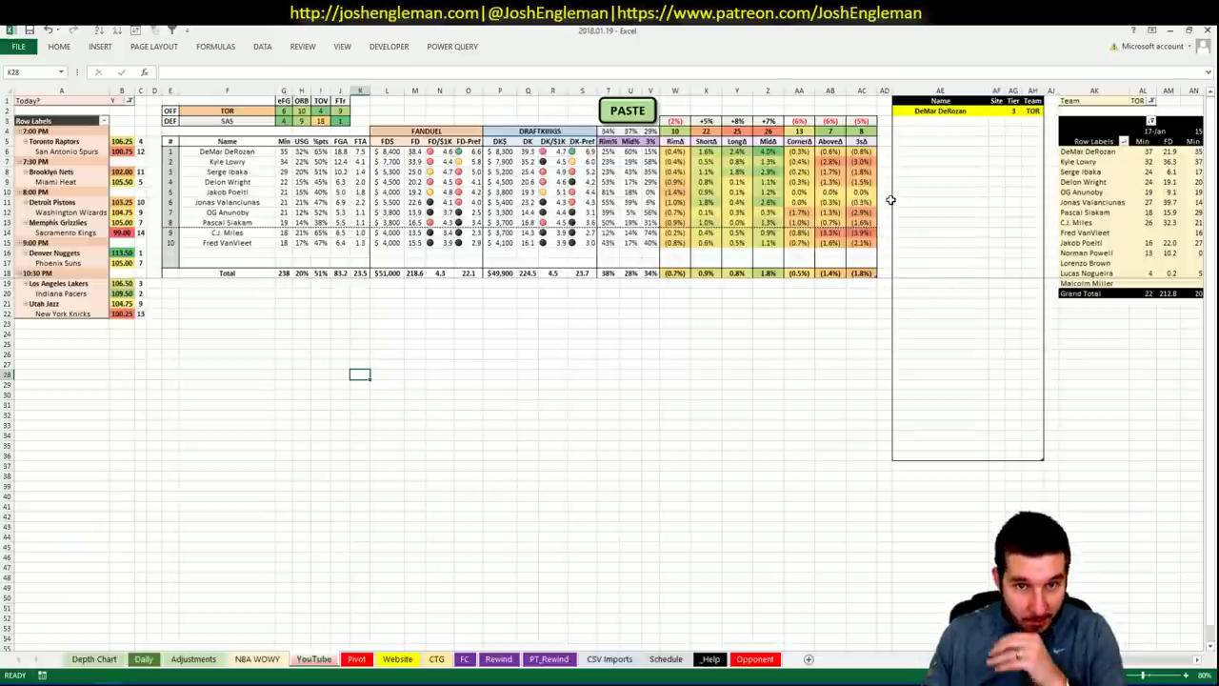
click(929, 120)
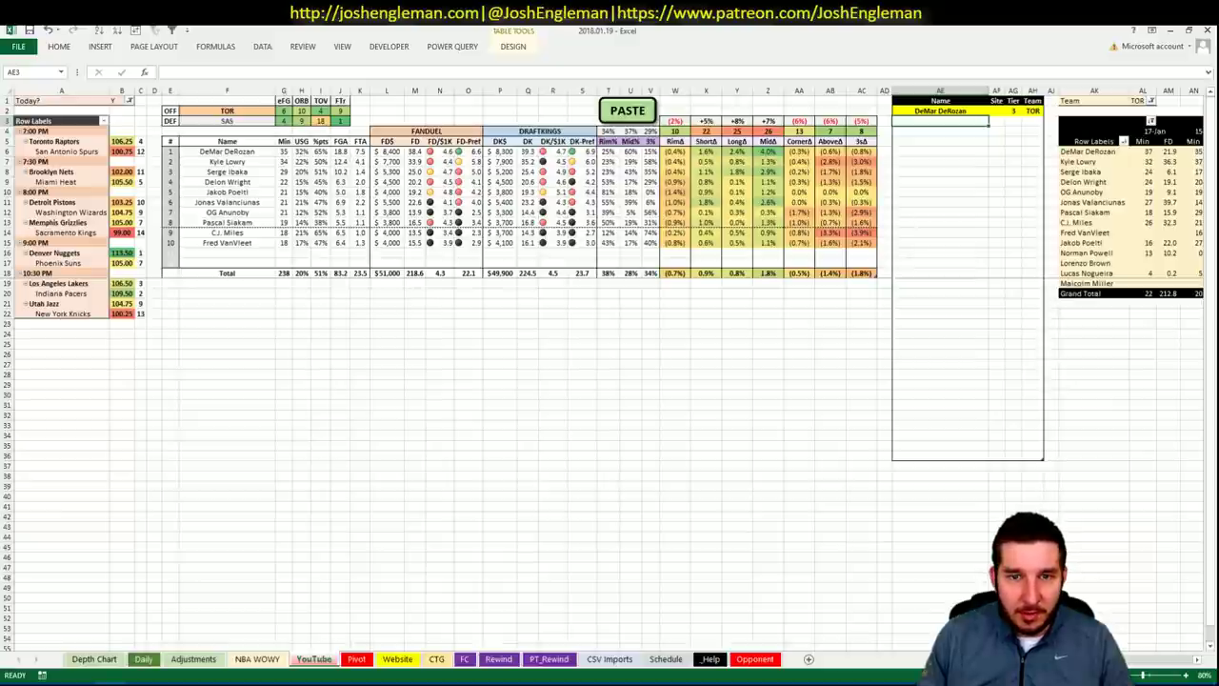
scroll(609, 286, right, 5)
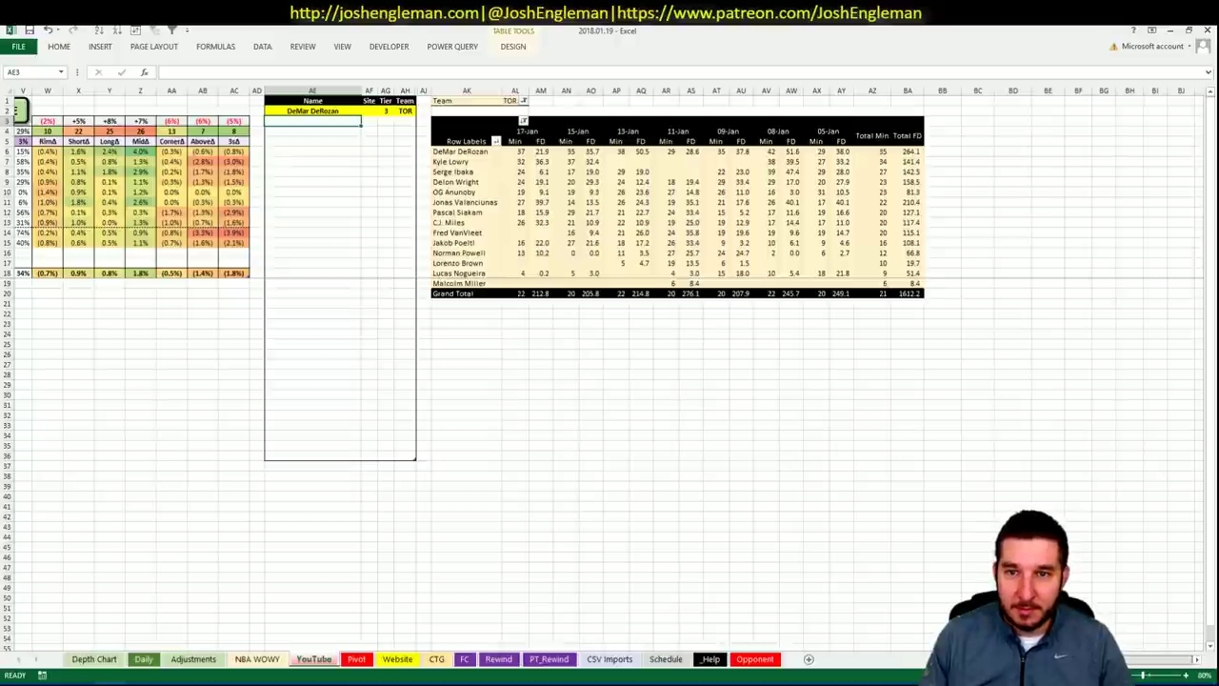
scroll(922, 642, left, 5)
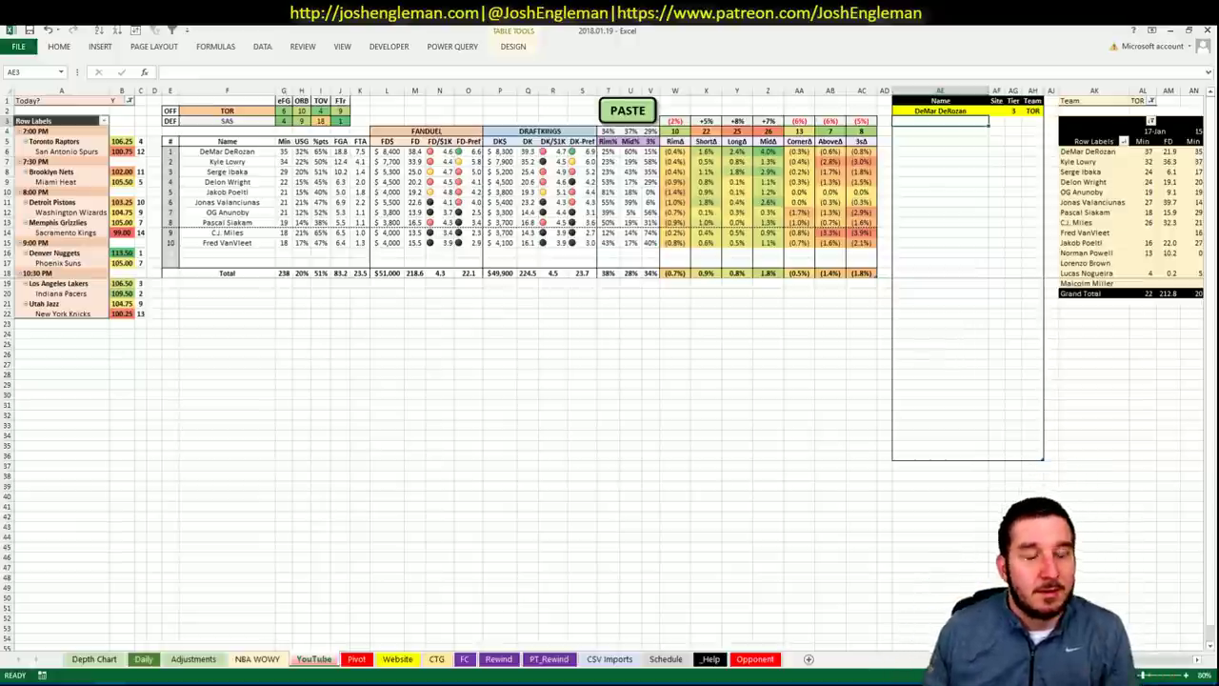
- Switch to FantasyCruncher in the browser and check power forward Serge Ibaka's game log filtered to opponent SAS
key(alt+Tab)
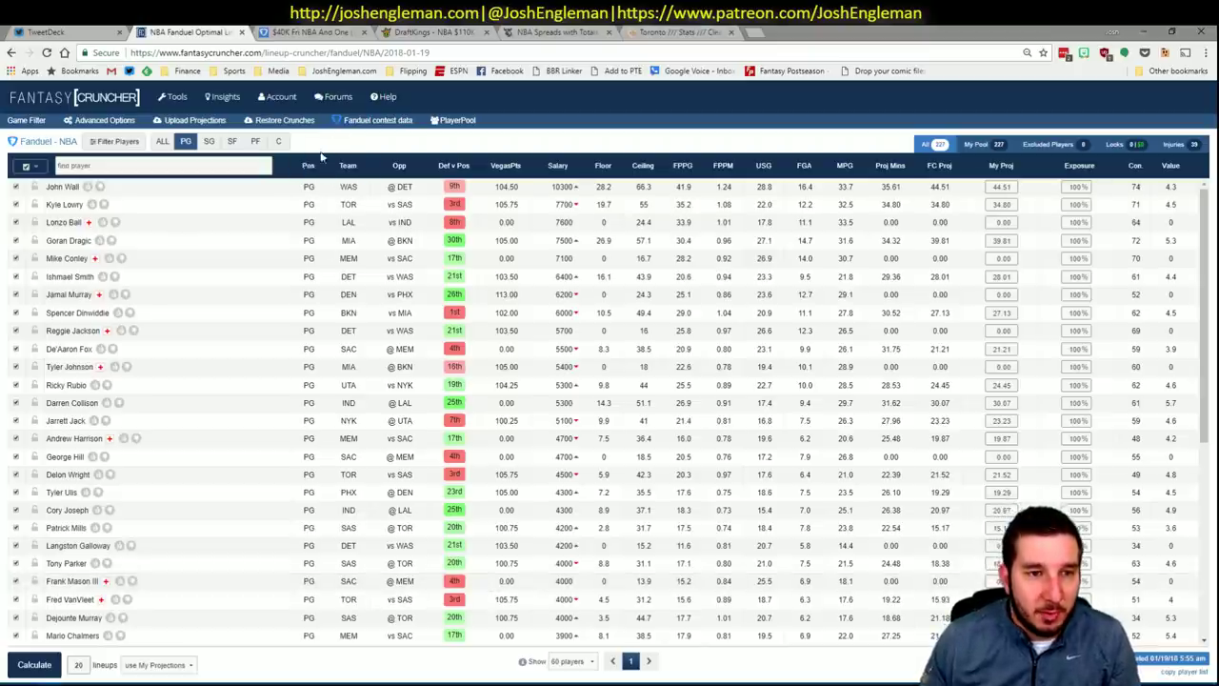
click(233, 141)
click(255, 141)
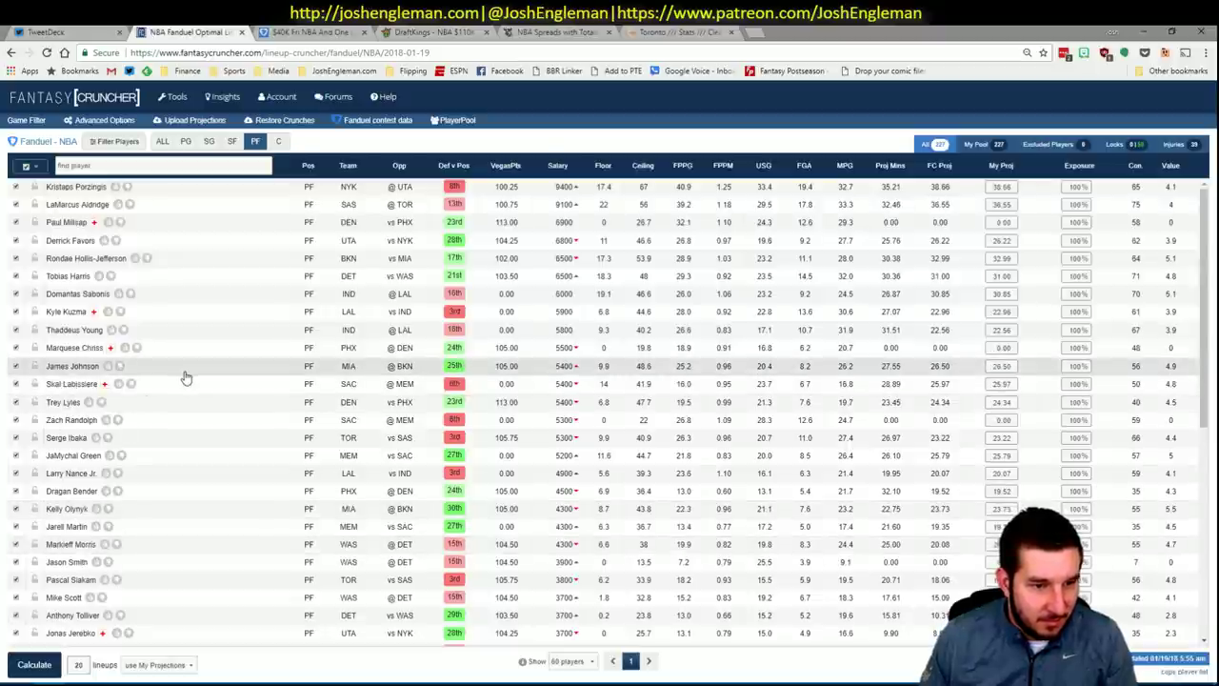
click(63, 438)
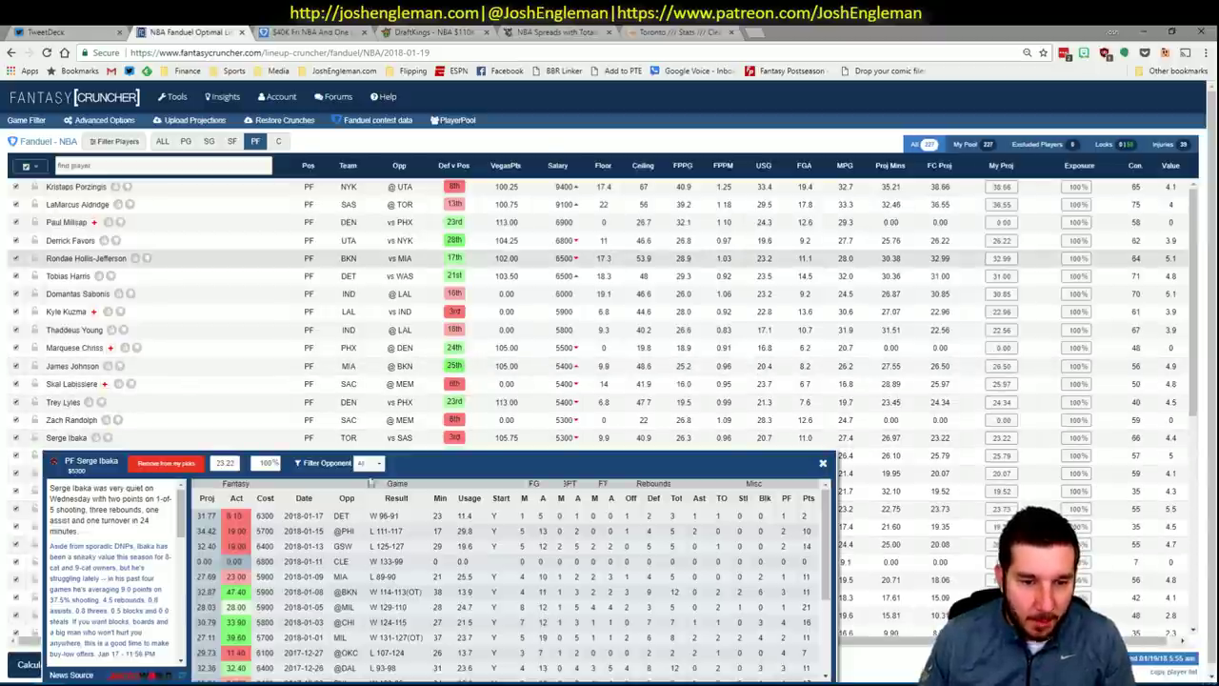
click(371, 463)
click(367, 488)
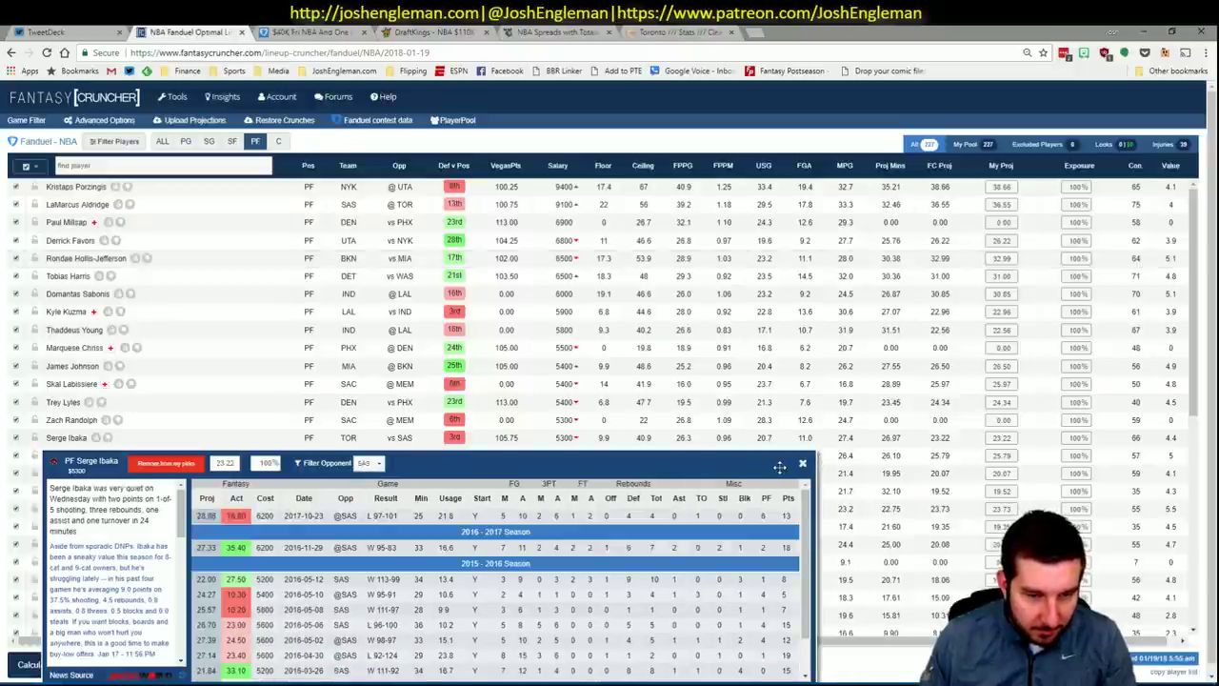
- Return to the Excel workbook and add Serge Ibaka to the picks table with tier 4
key(alt+Tab)
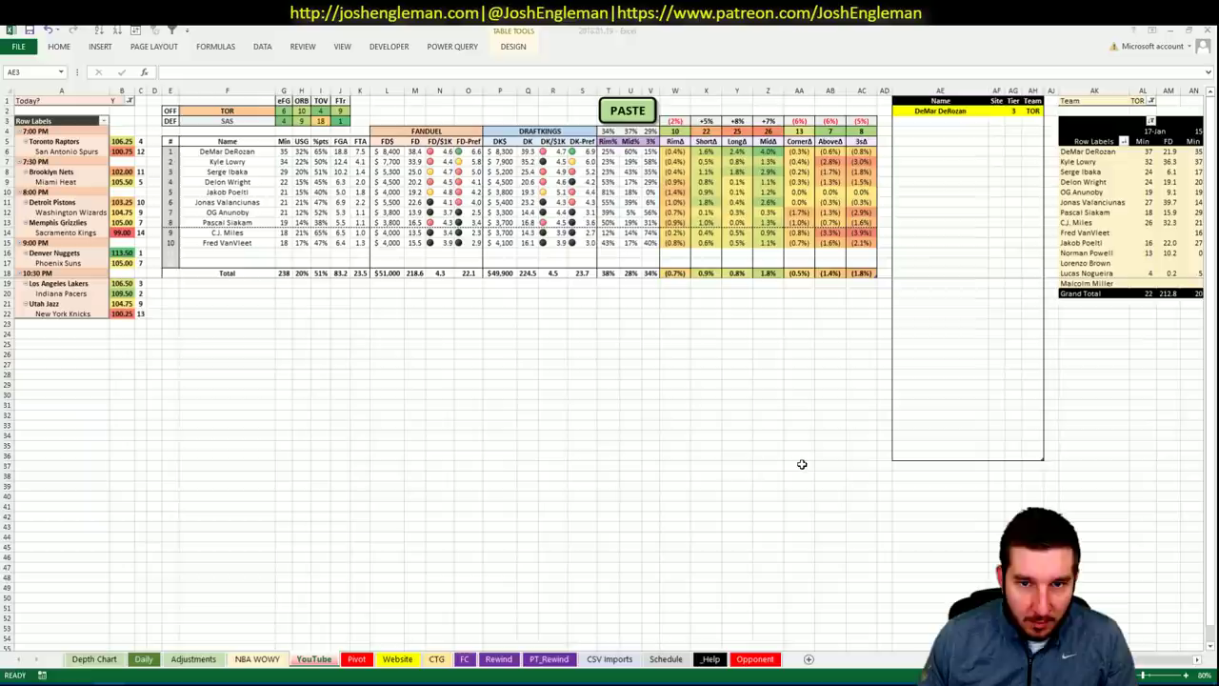
text(Serge)
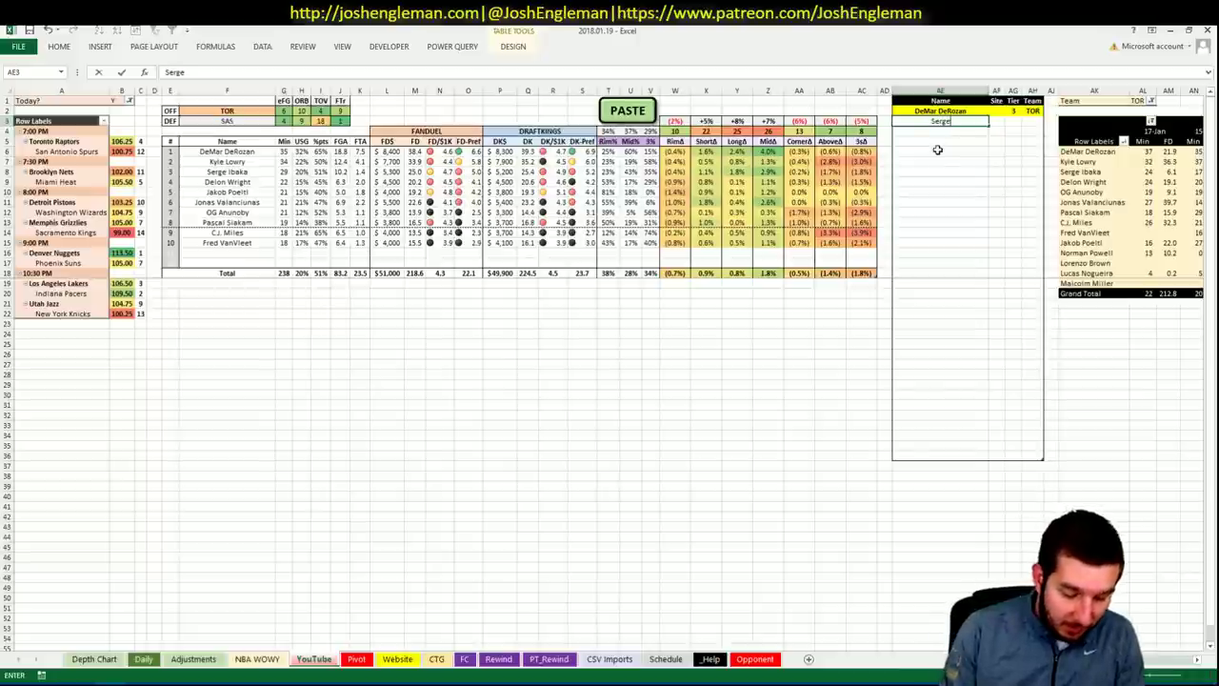
text(Ibaka)
key(Tab)
key(Tab)
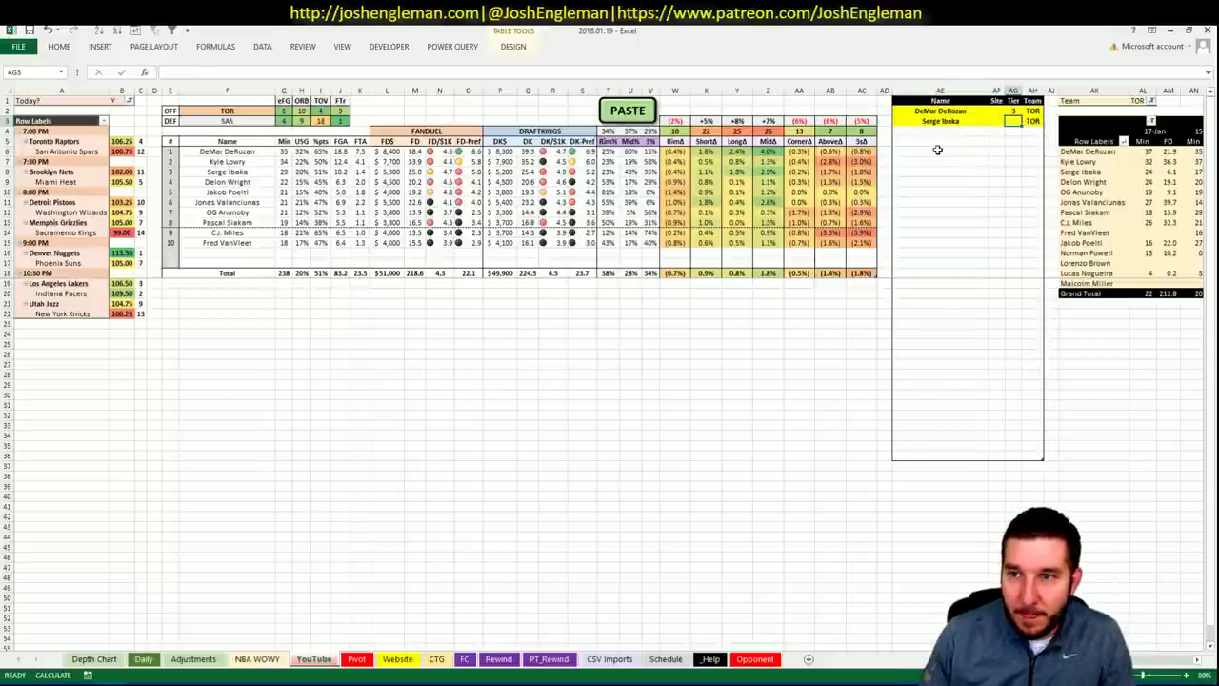
text(4)
key(Return)
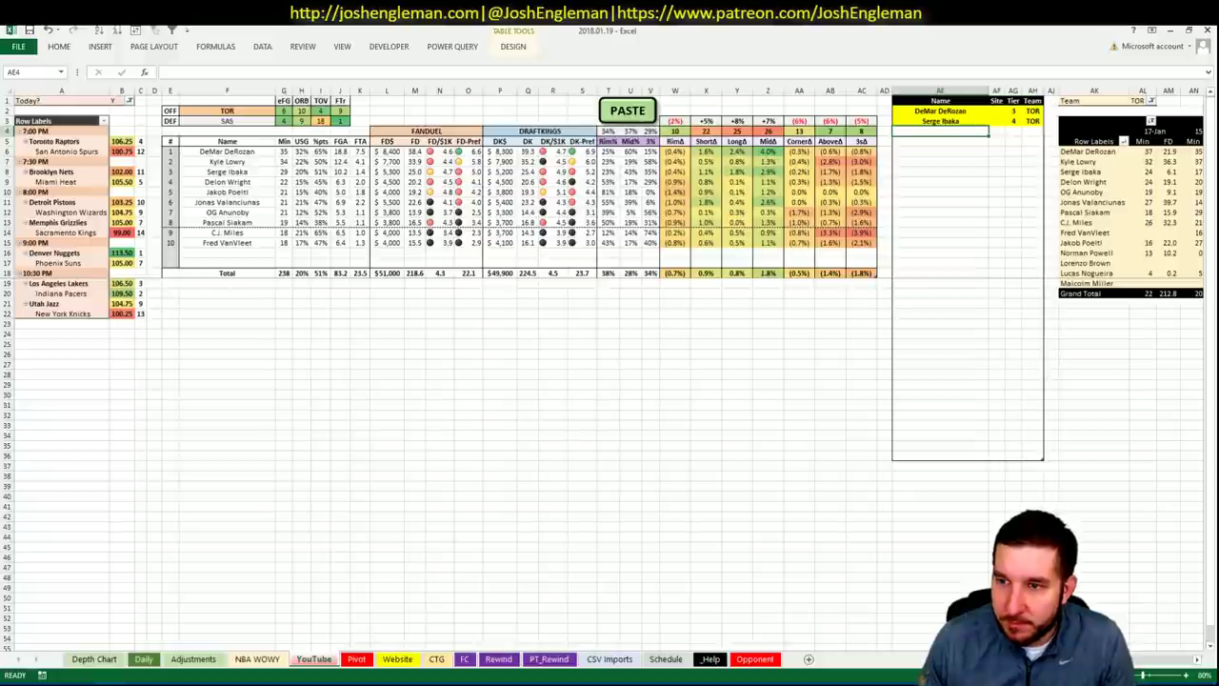
- Review Toronto's recent-games table and add Jakob Poeltl to the picks table with tier 3
scroll(610, 371, right, 6)
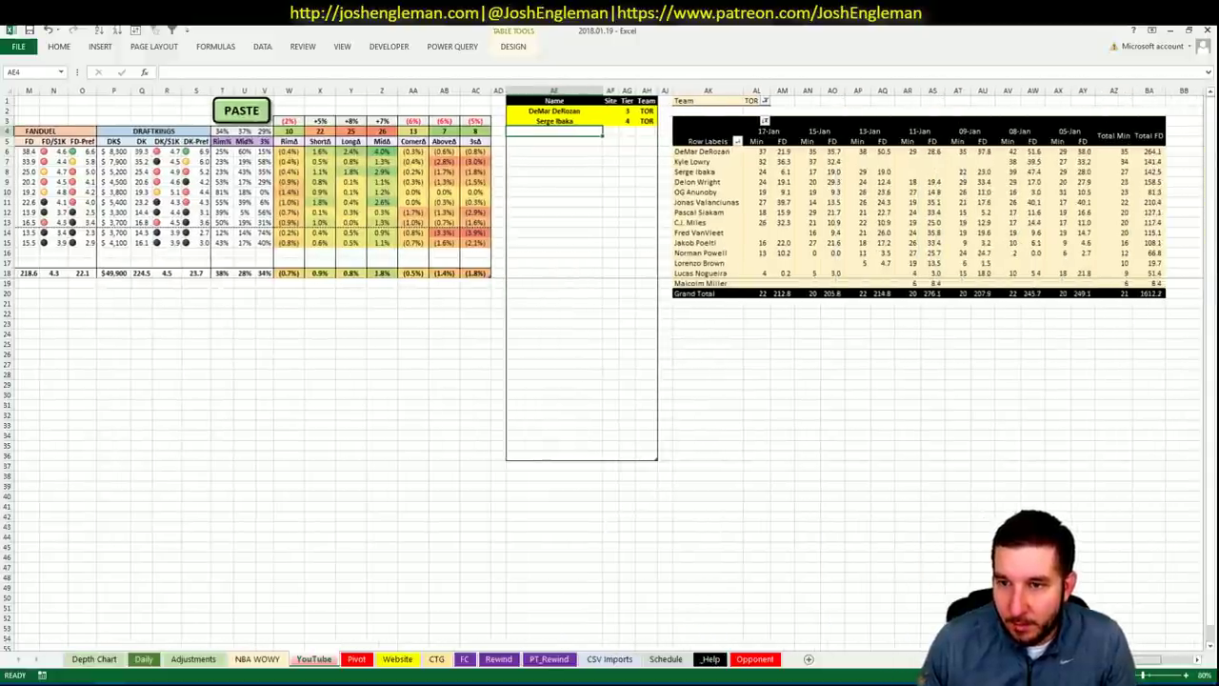
scroll(609, 372, right, 1)
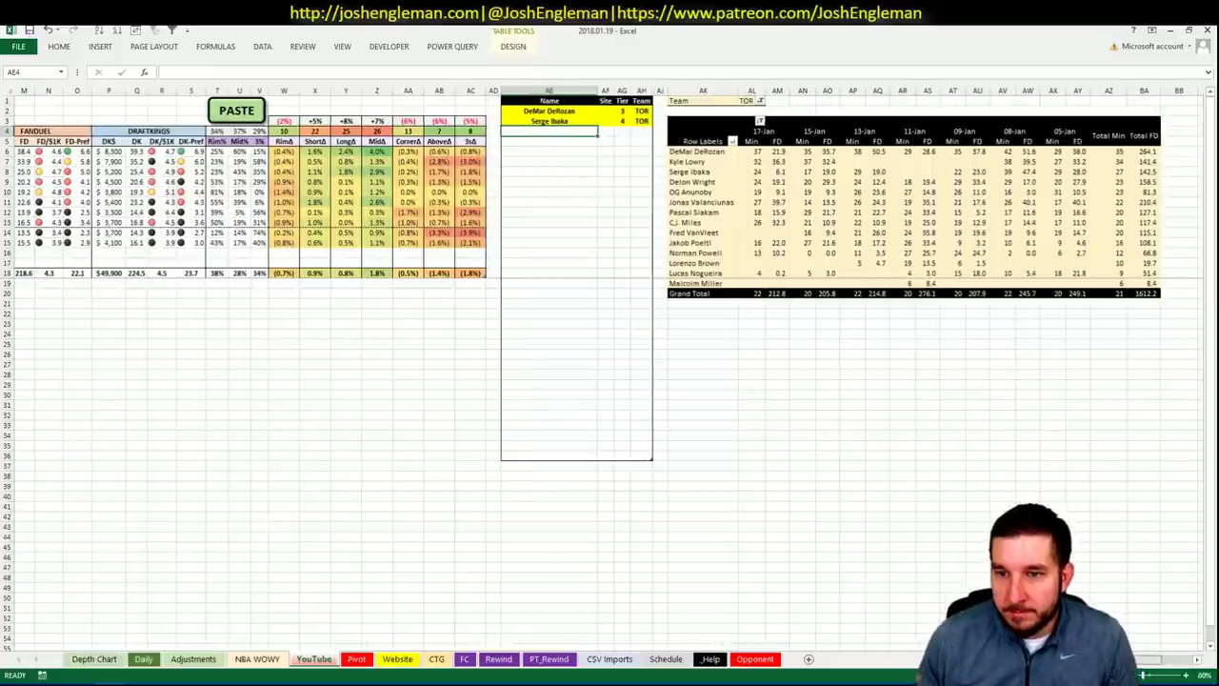
scroll(609, 372, left, 7)
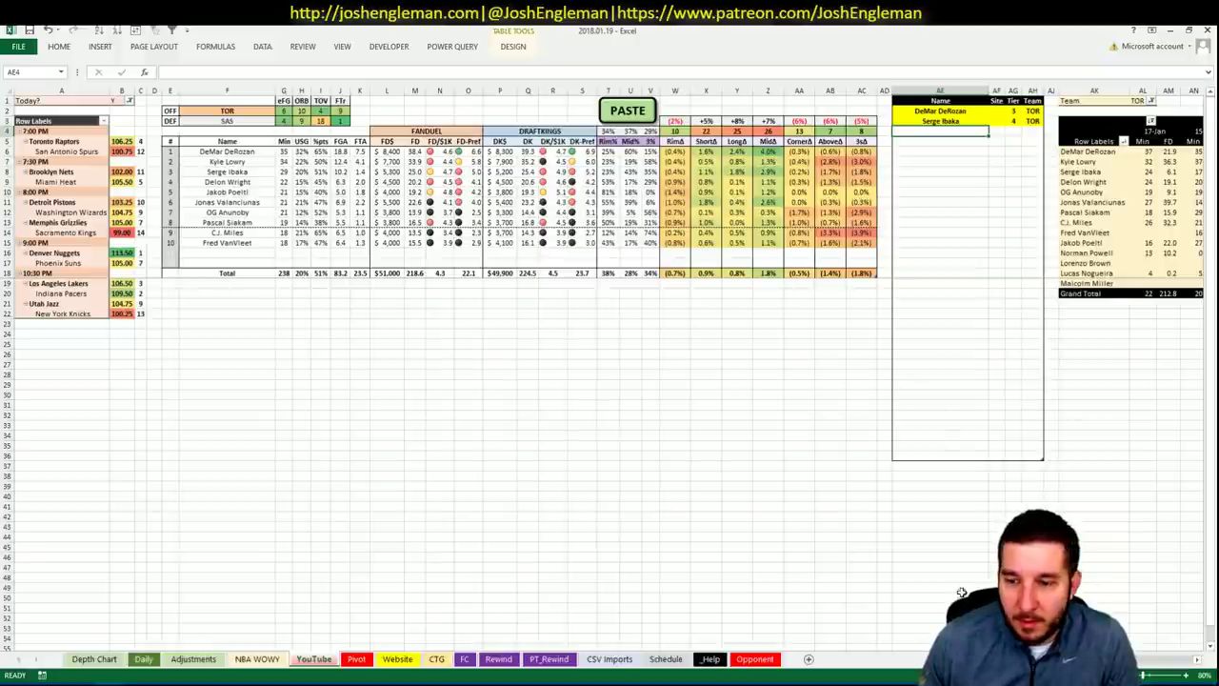
scroll(609, 366, right, 6)
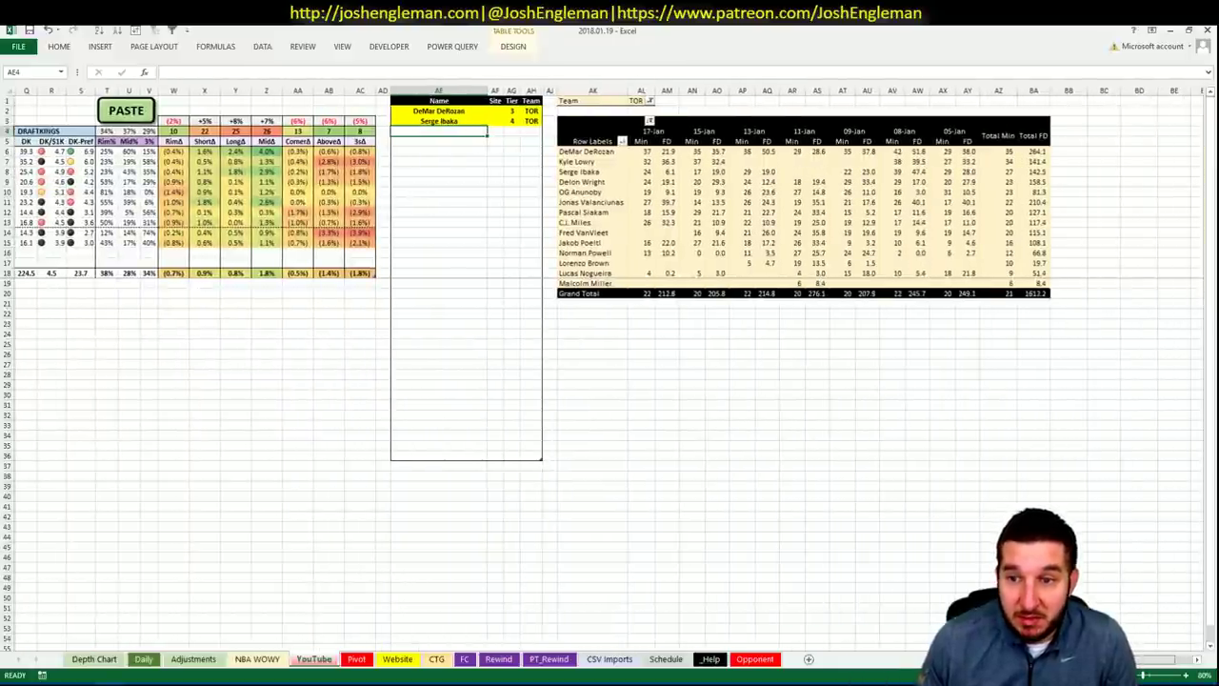
scroll(942, 547, left, 6)
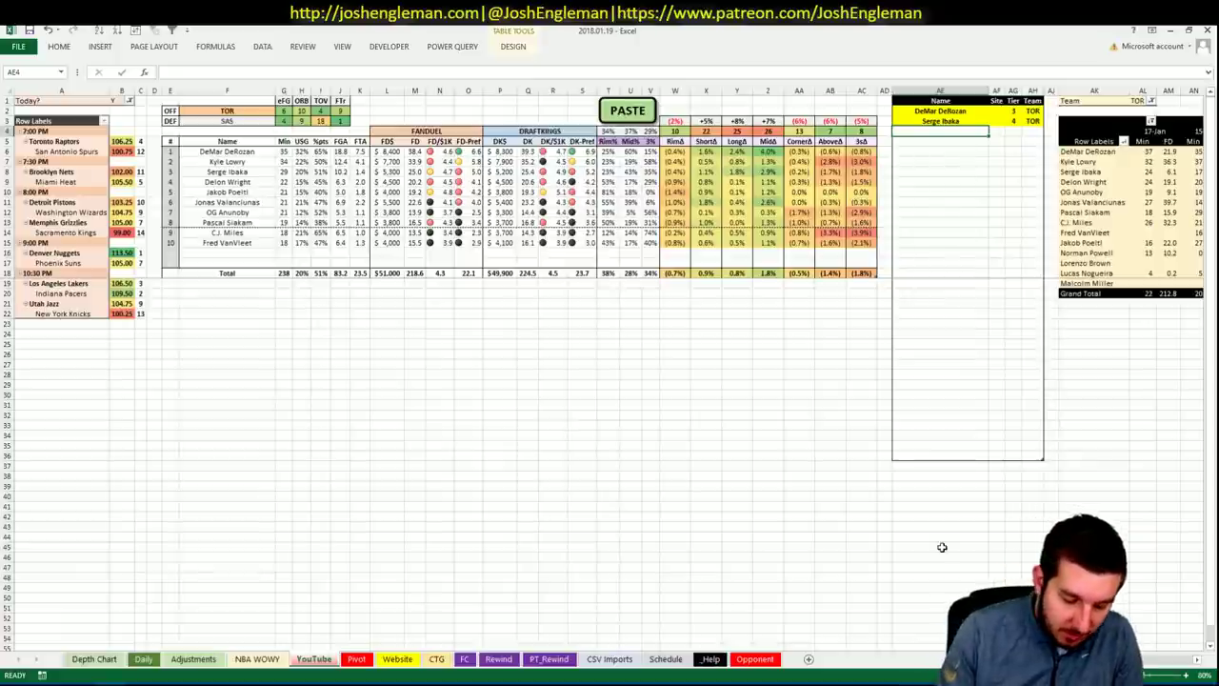
text(Jakob Po)
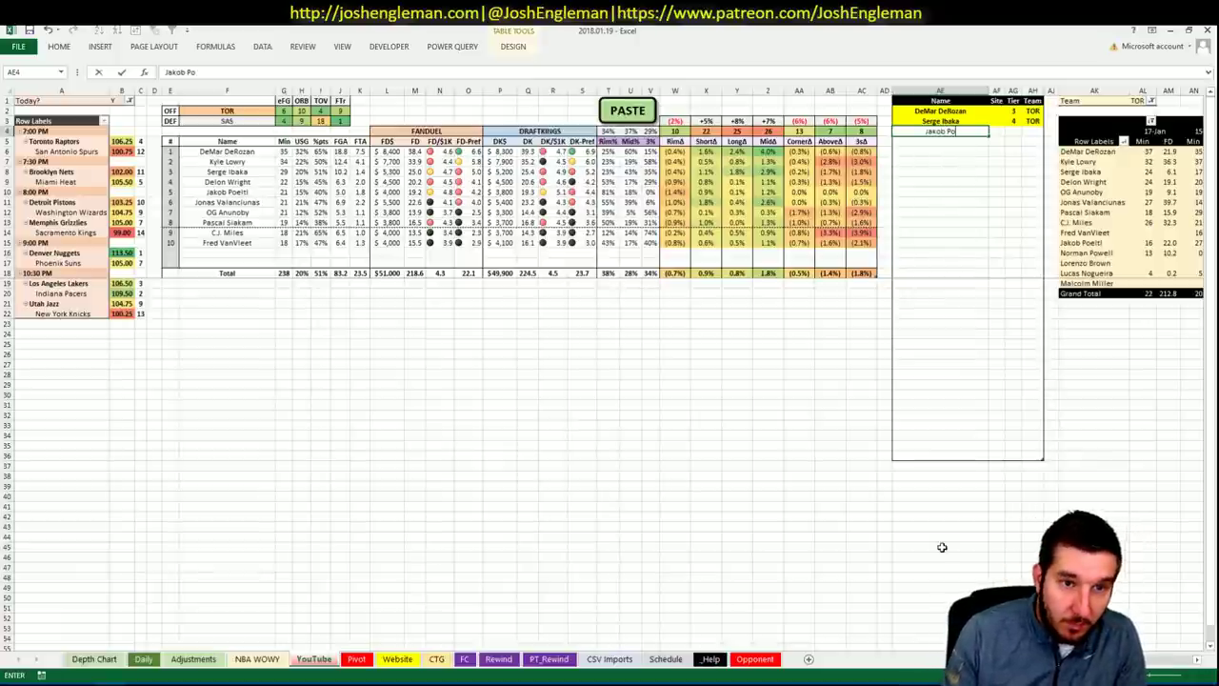
text(eltl)
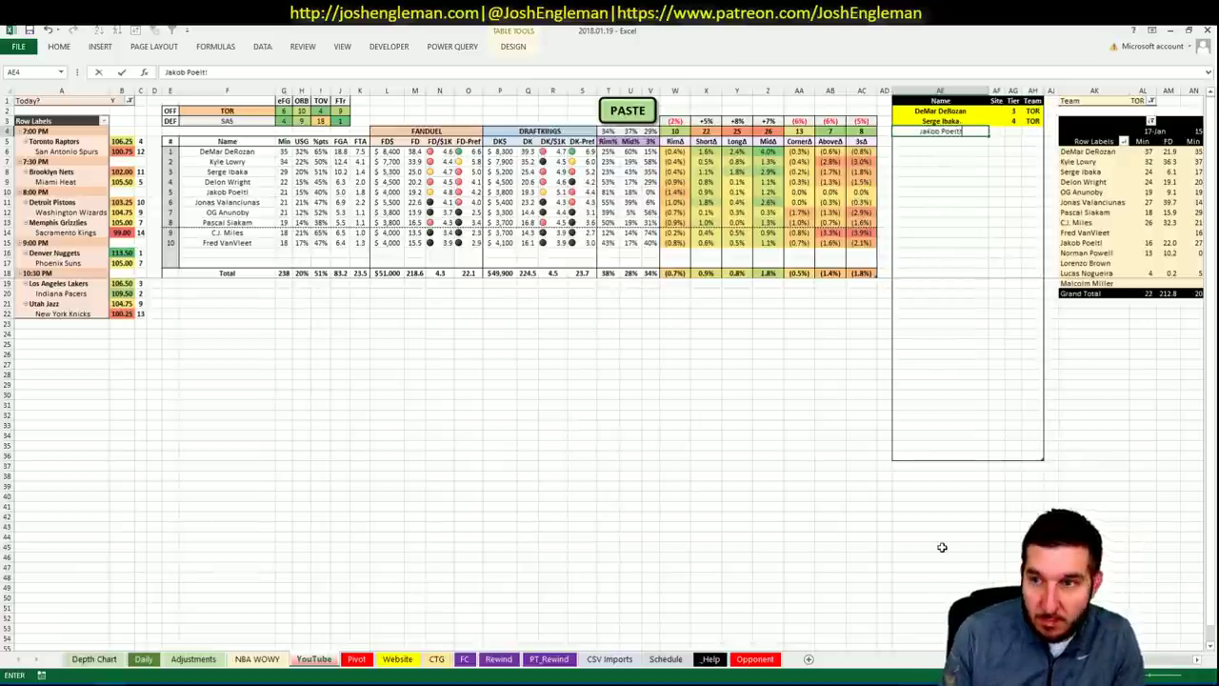
key(Tab)
key(Tab)
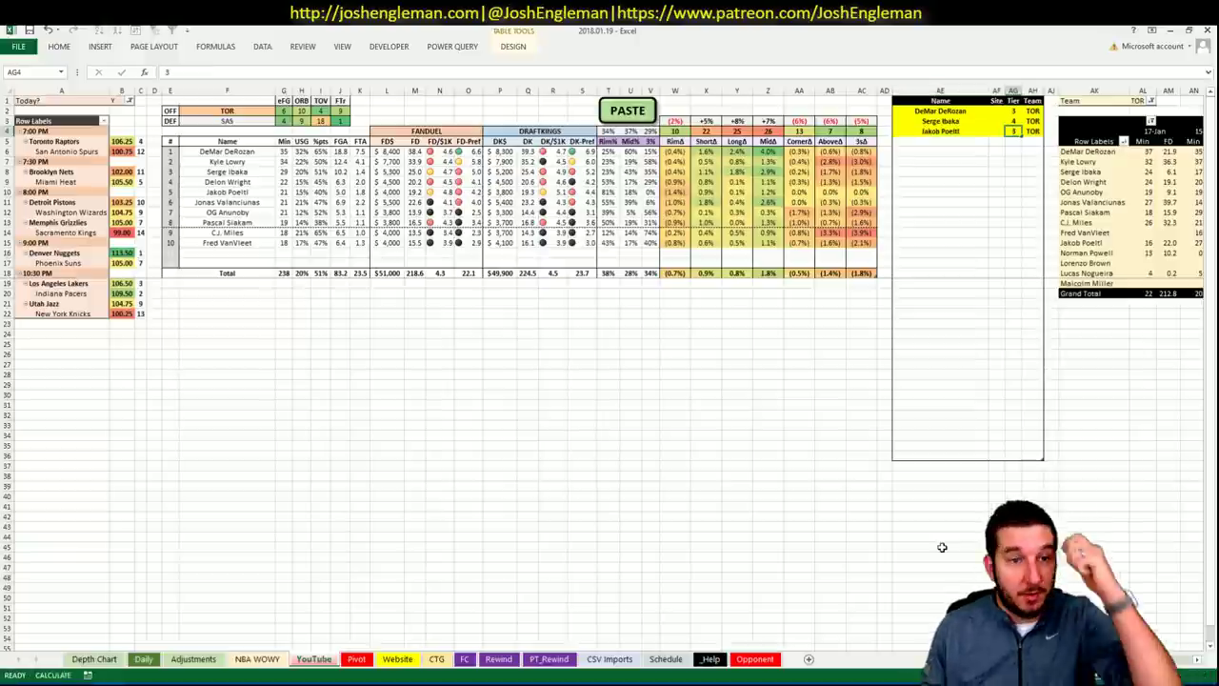
key(Return)
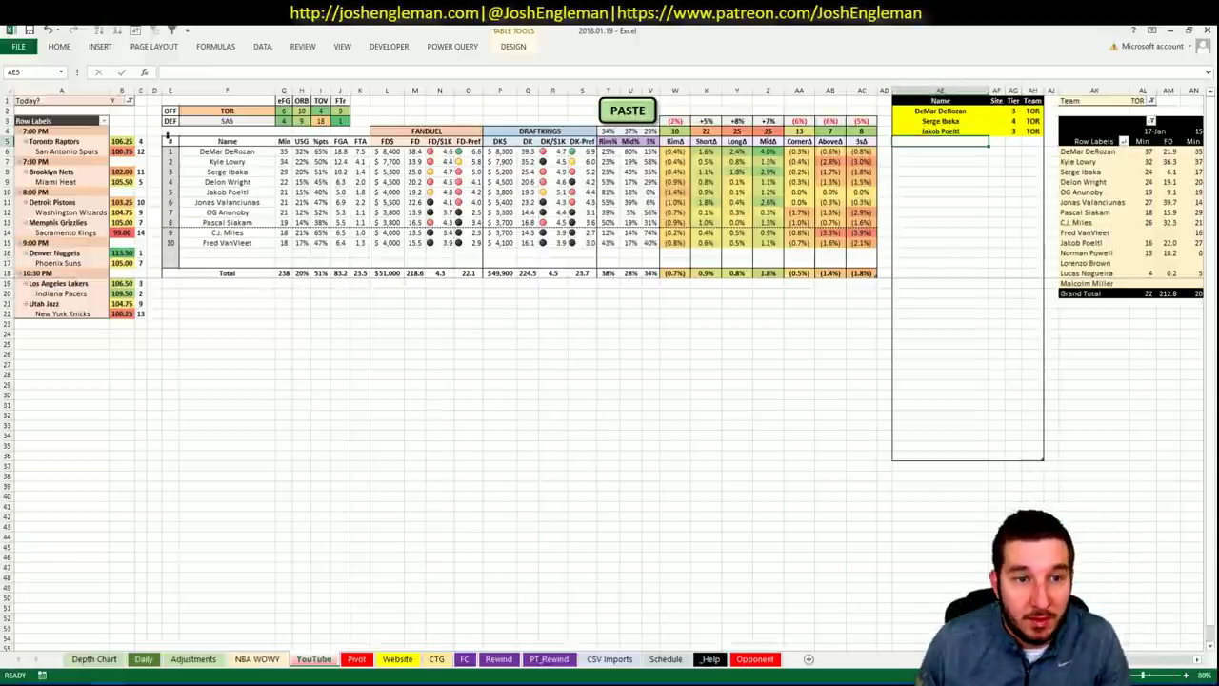
- Set the offensive team of the matchup table to SAS
click(228, 111)
text(SAS)
click(385, 111)
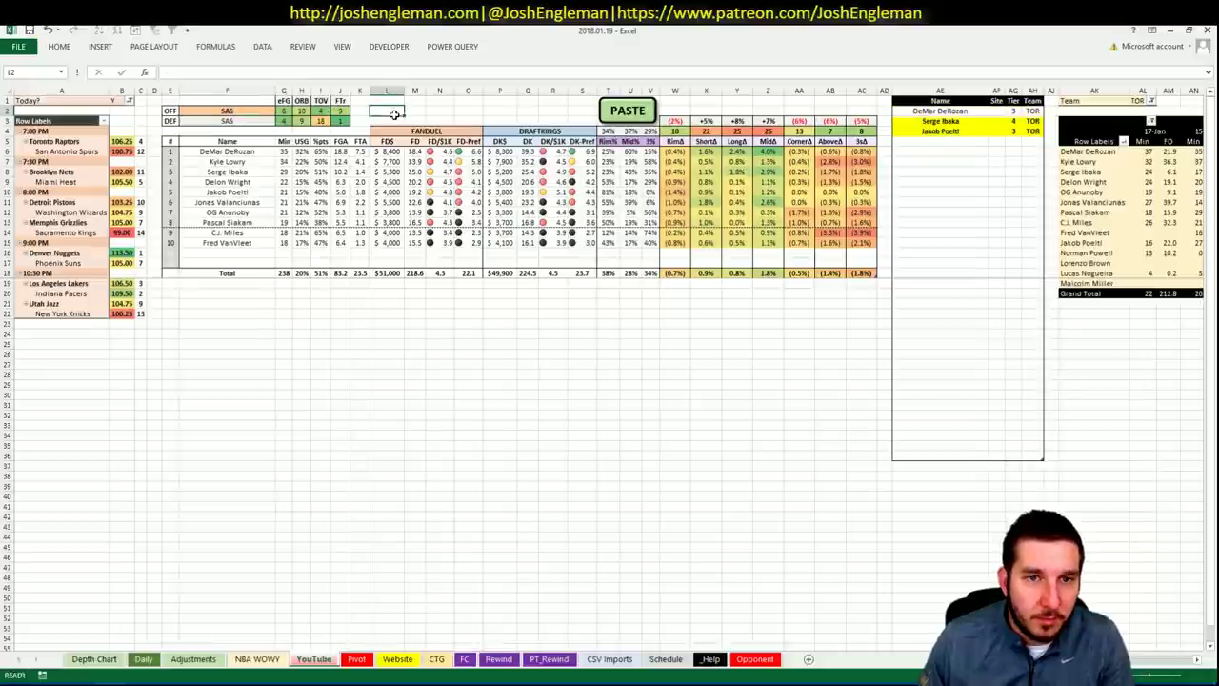
- Switch to Cleaning the Glass in the browser, find the Spurs' team page and go to its Shooting: Frequency table
key(alt+Tab)
key(ctrl+Tab)
key(ctrl+Tab)
click(324, 127)
text(spu)
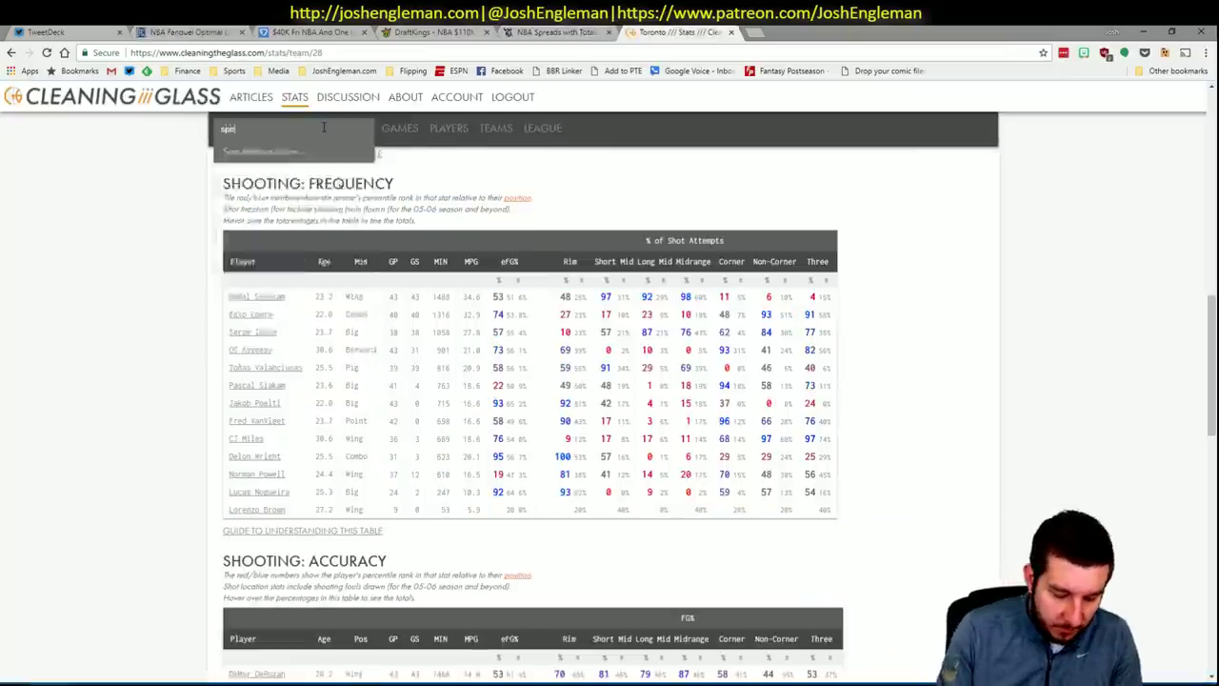
text(rs)
click(283, 150)
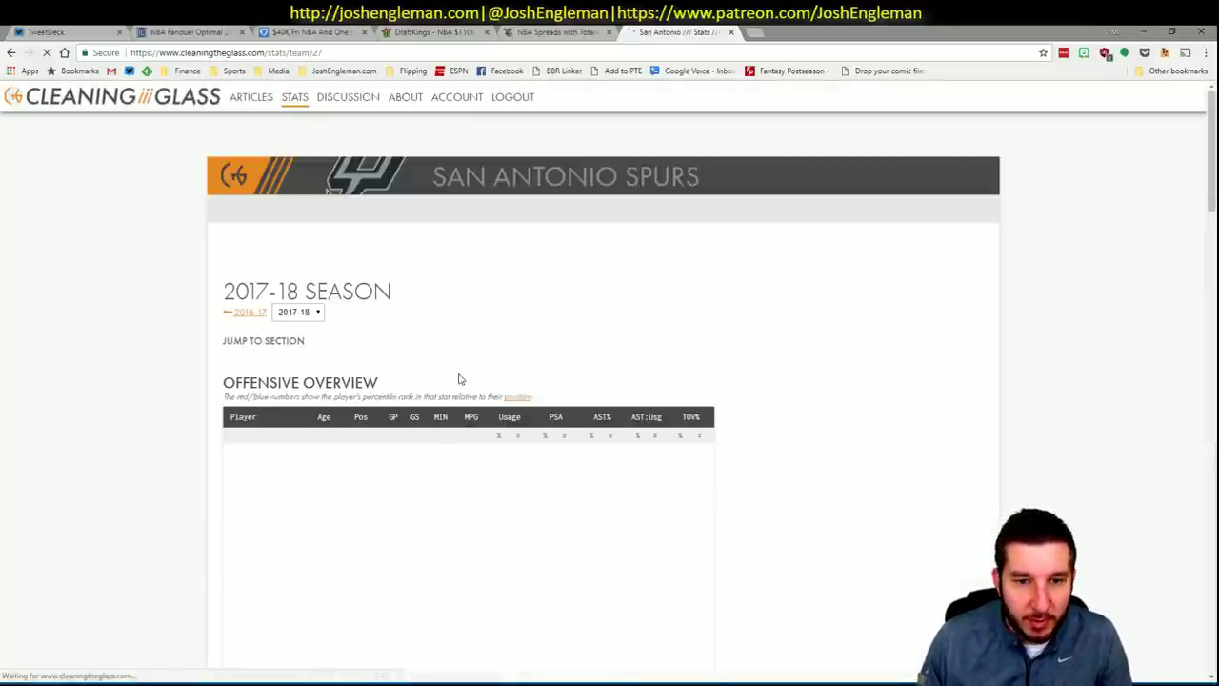
click(411, 354)
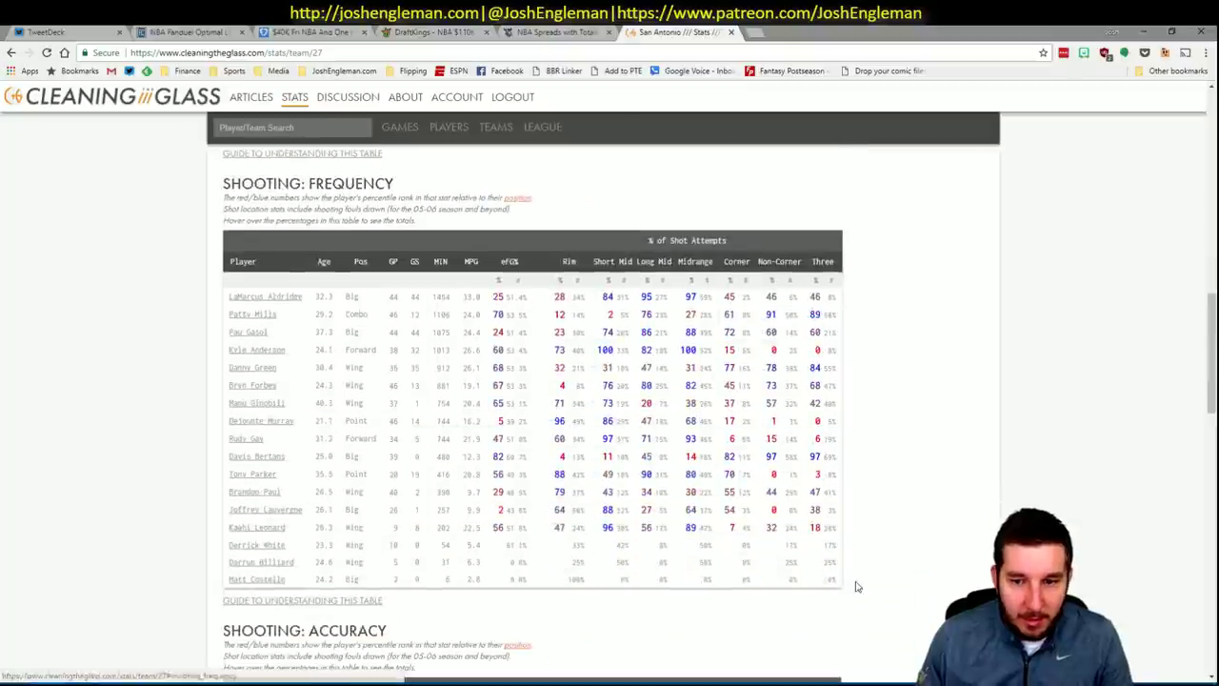
- Copy all player rows of the Spurs' shooting frequency table and load them into the Excel workbook with its paste macro
drag(833, 577, 231, 297)
key(ctrl+c)
key(alt+Tab)
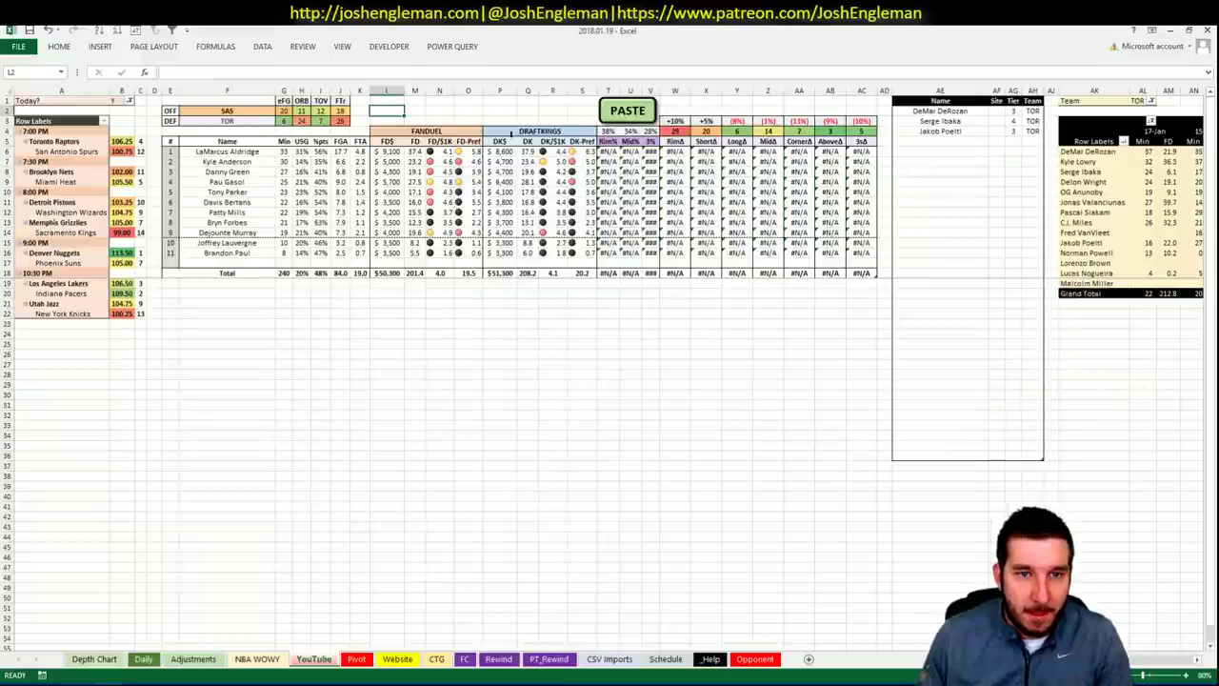
click(620, 114)
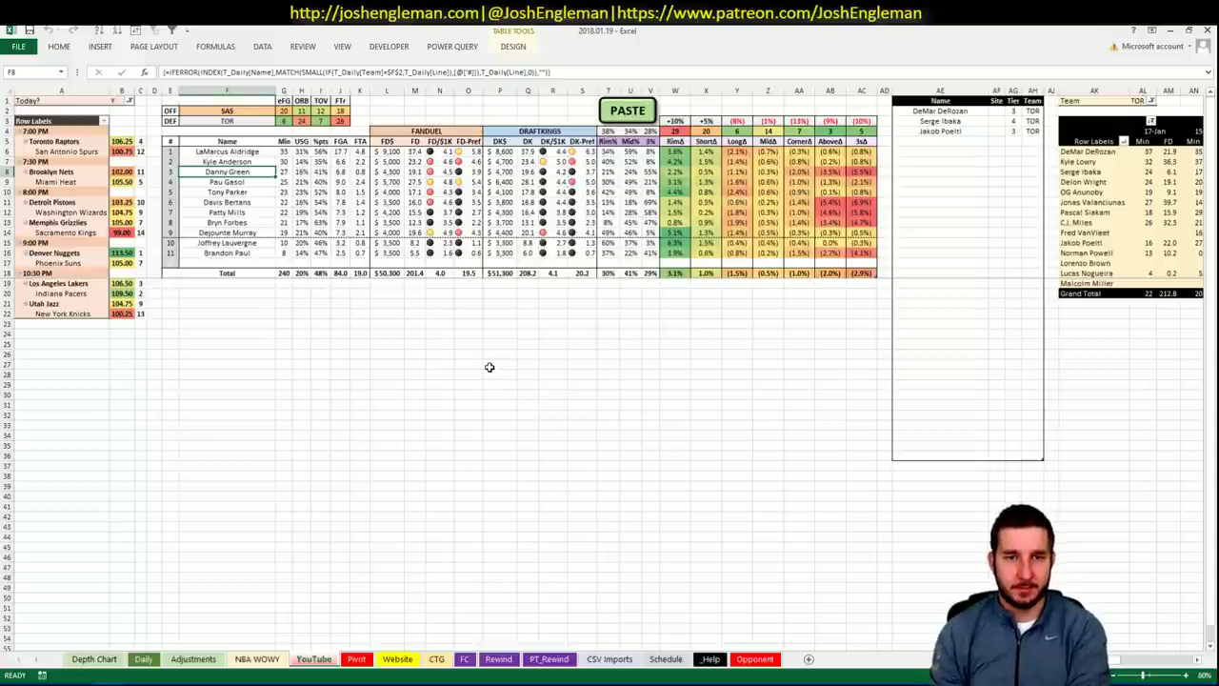
- Review the SAS player projections on the Pivot sheet and the Spurs' Defense and Rebounding table on Cleaning the Glass
click(356, 658)
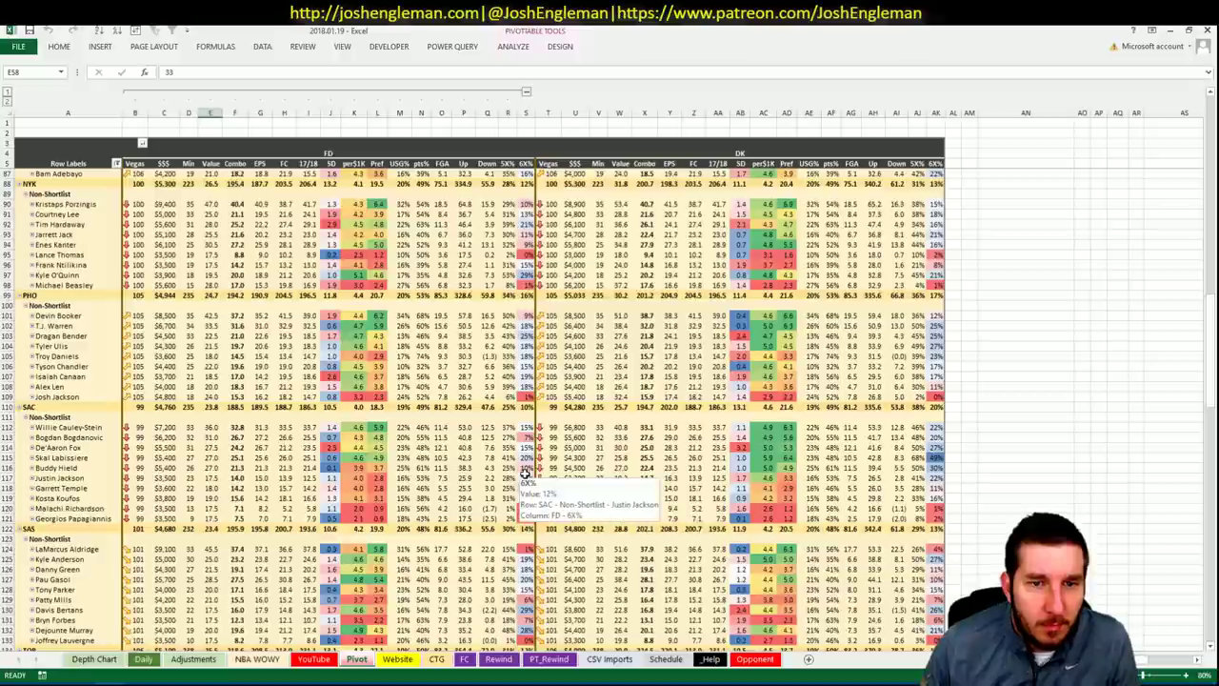
click(313, 658)
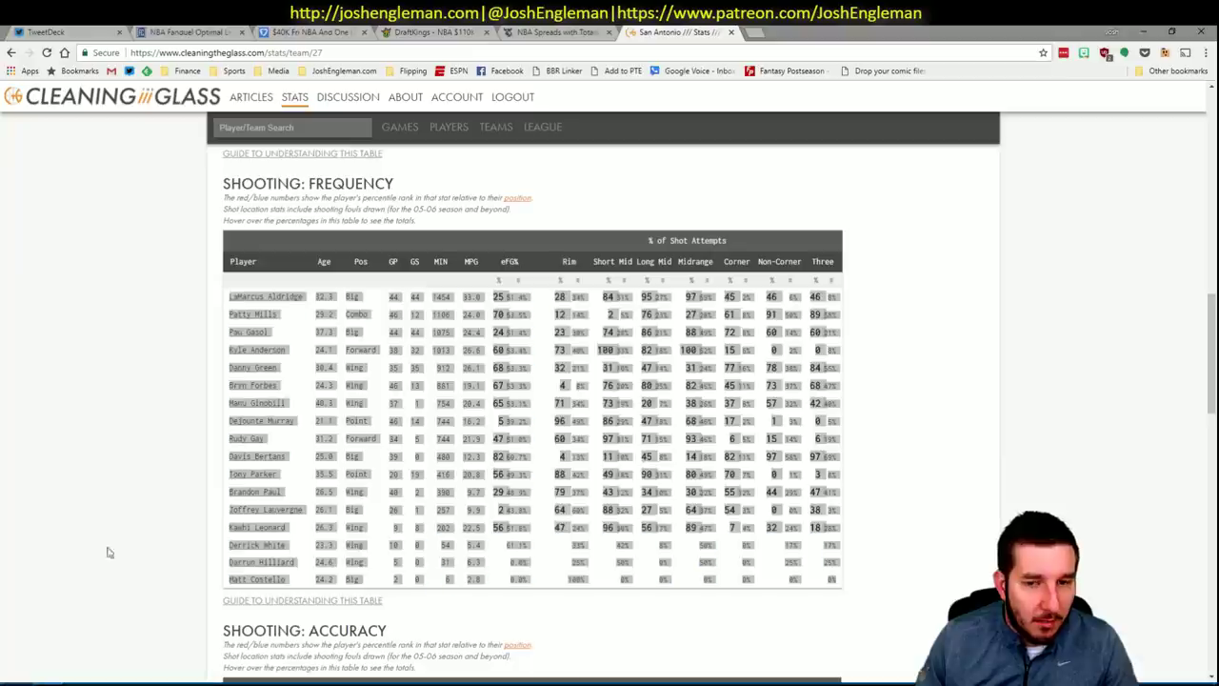
drag(109, 552, 887, 314)
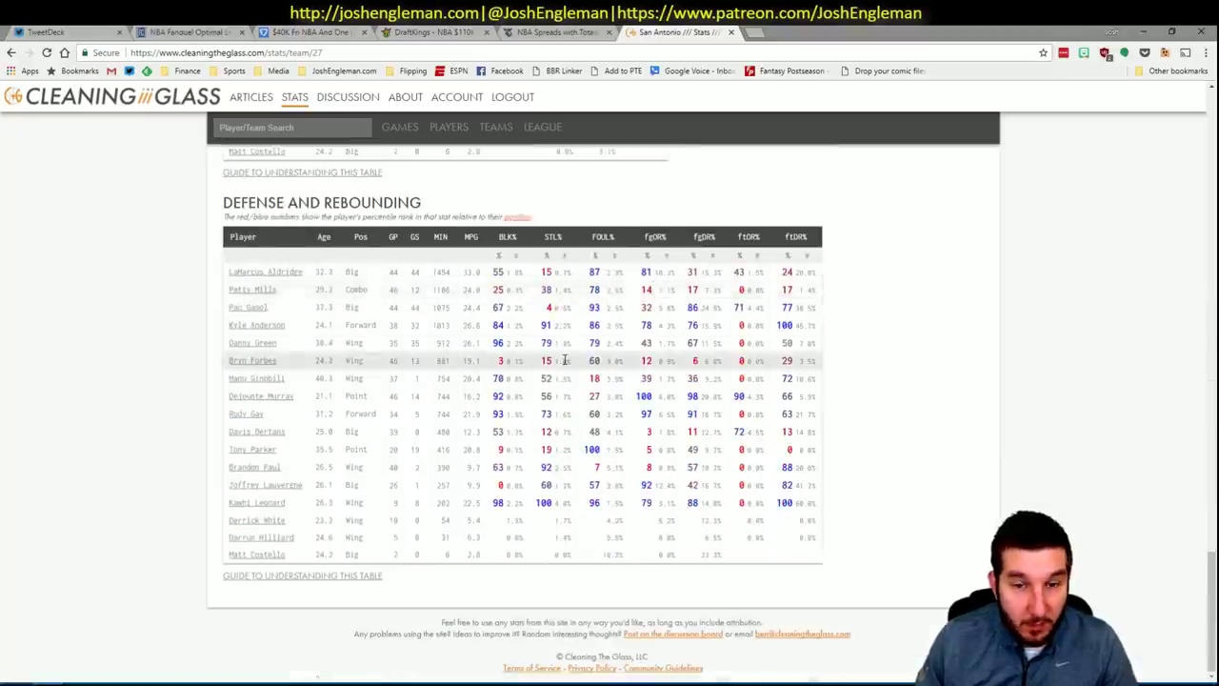
- Return to the Excel workbook and filter the recent-games pivot table to team SAS
key(alt+Tab)
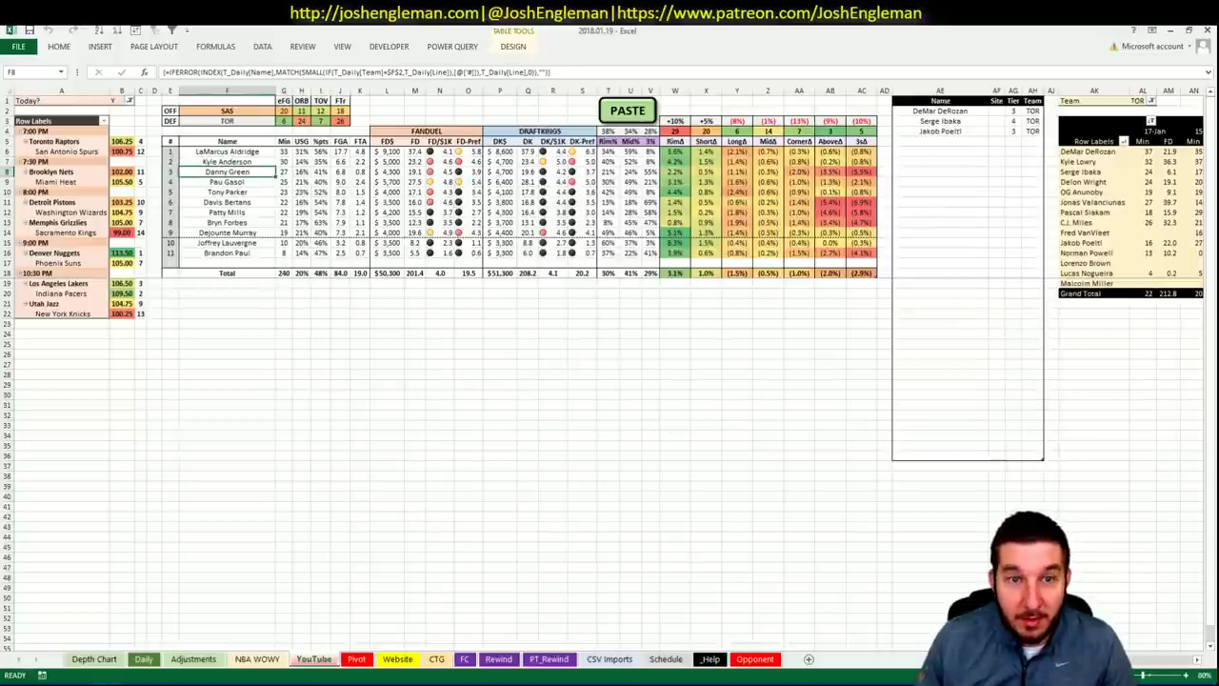
scroll(535, 92, right, 10)
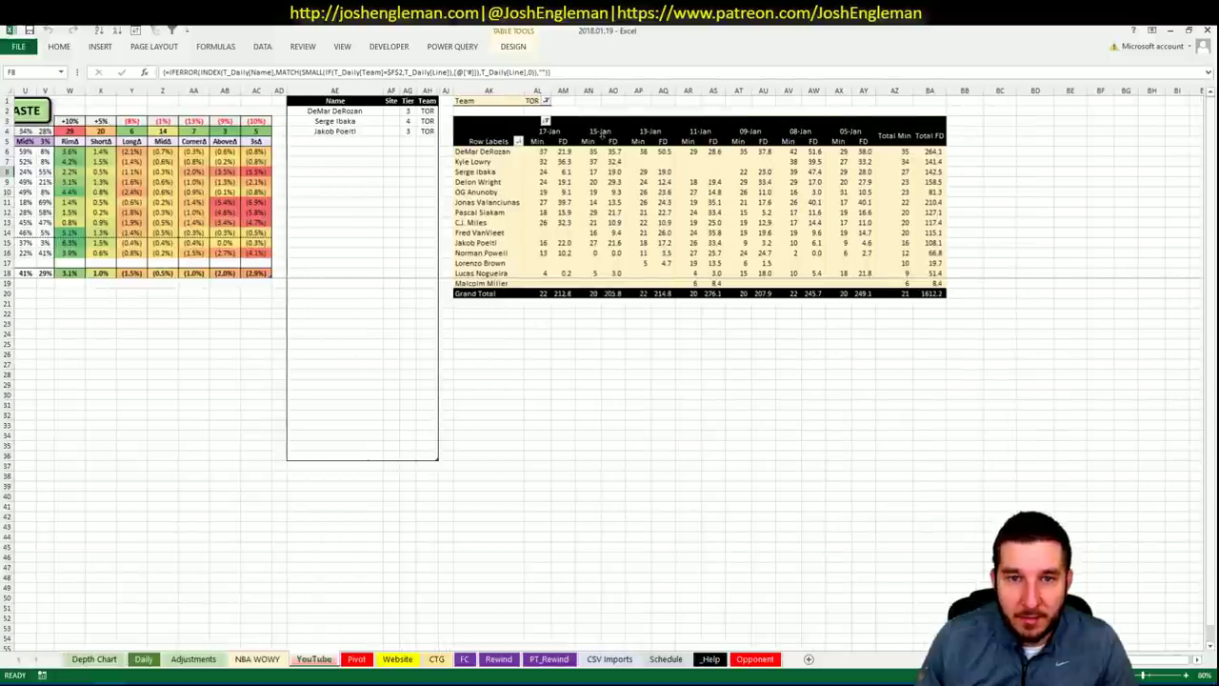
click(536, 100)
text(SAS)
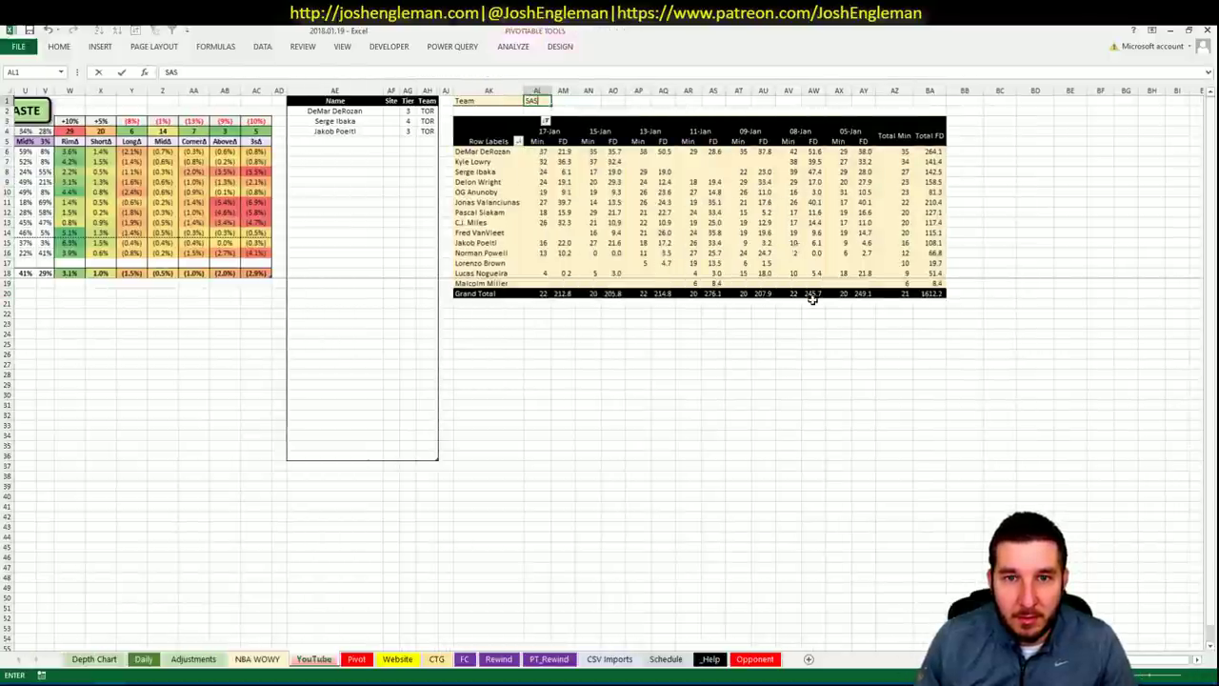
key(Return)
key(Tab)
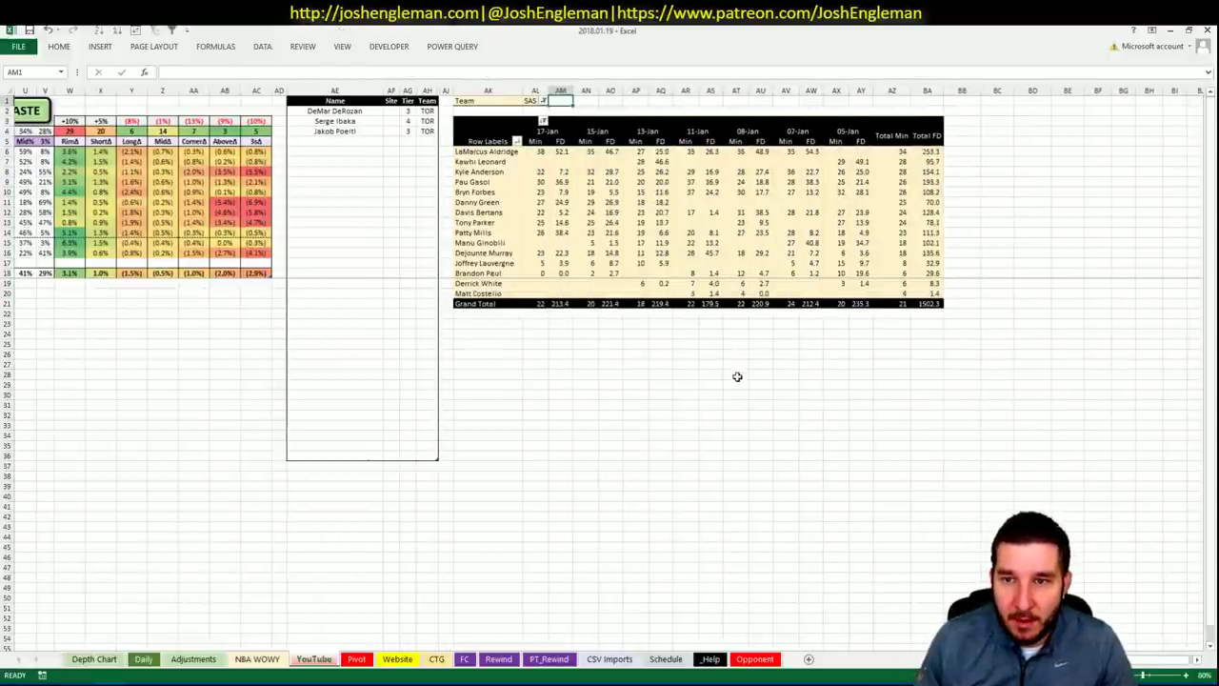
- Examine LaMarcus Aldridge and the other SAS players' projections on the Pivot sheet, check the Daily sheet, and return to the YouTube sheet
scroll(737, 376, left, 5)
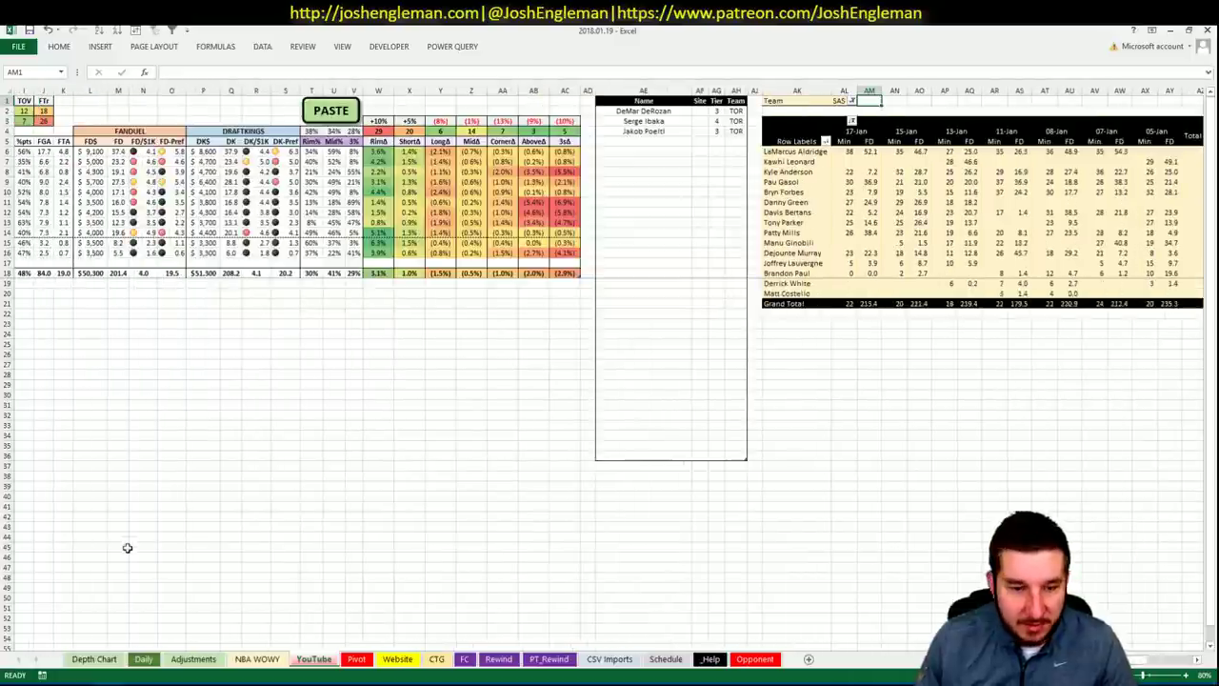
click(356, 658)
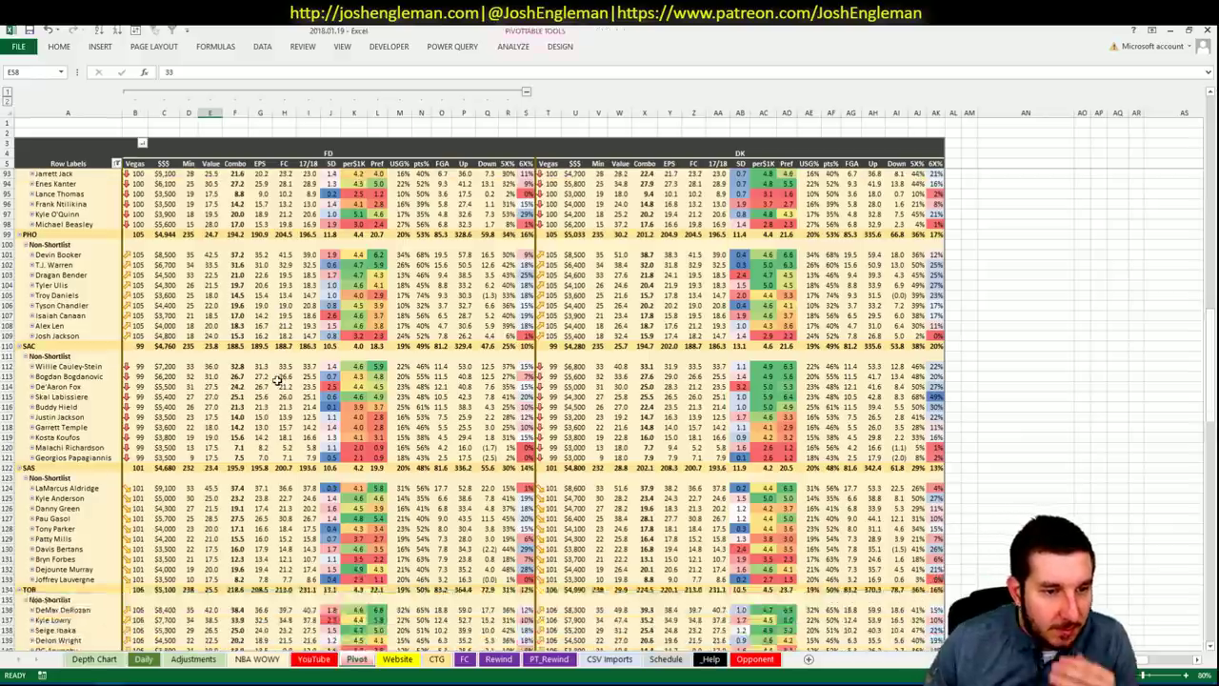
scroll(277, 380, down, 1)
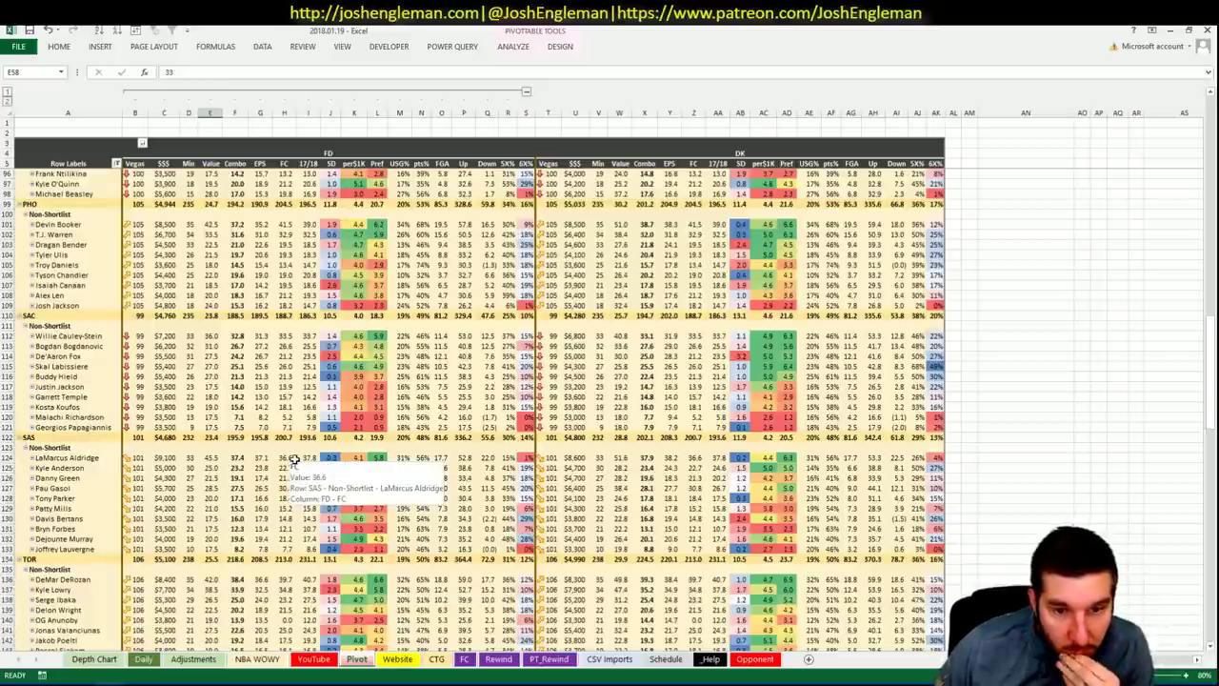
click(144, 659)
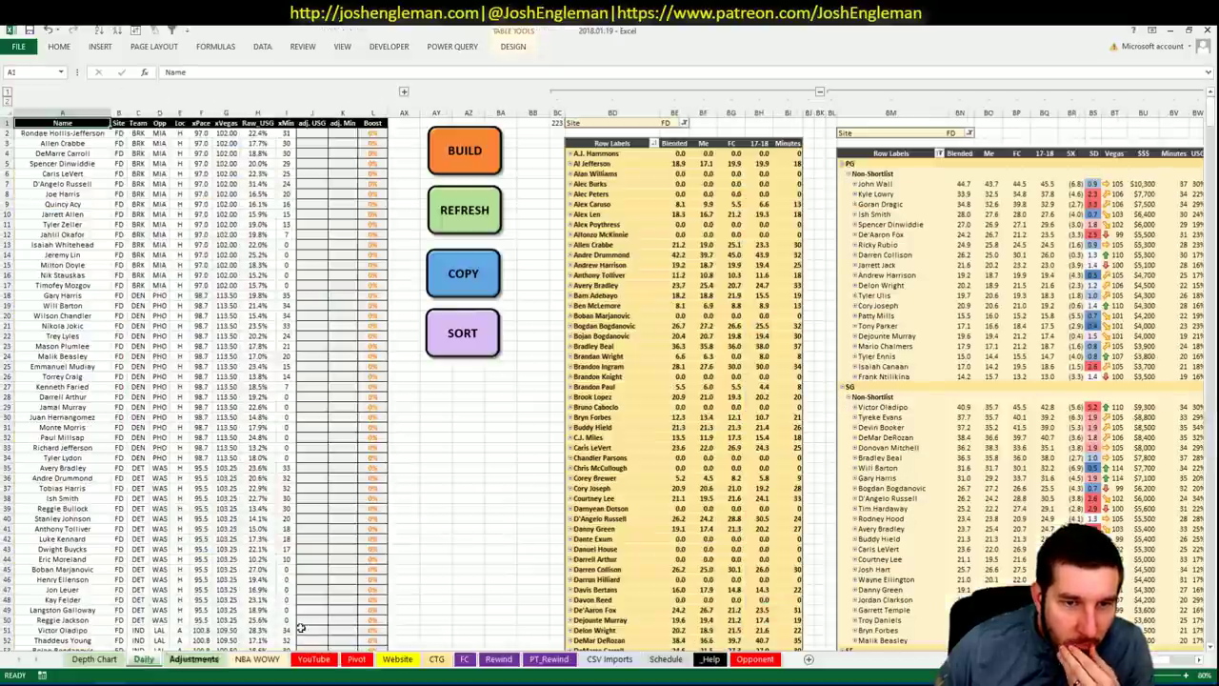
click(319, 660)
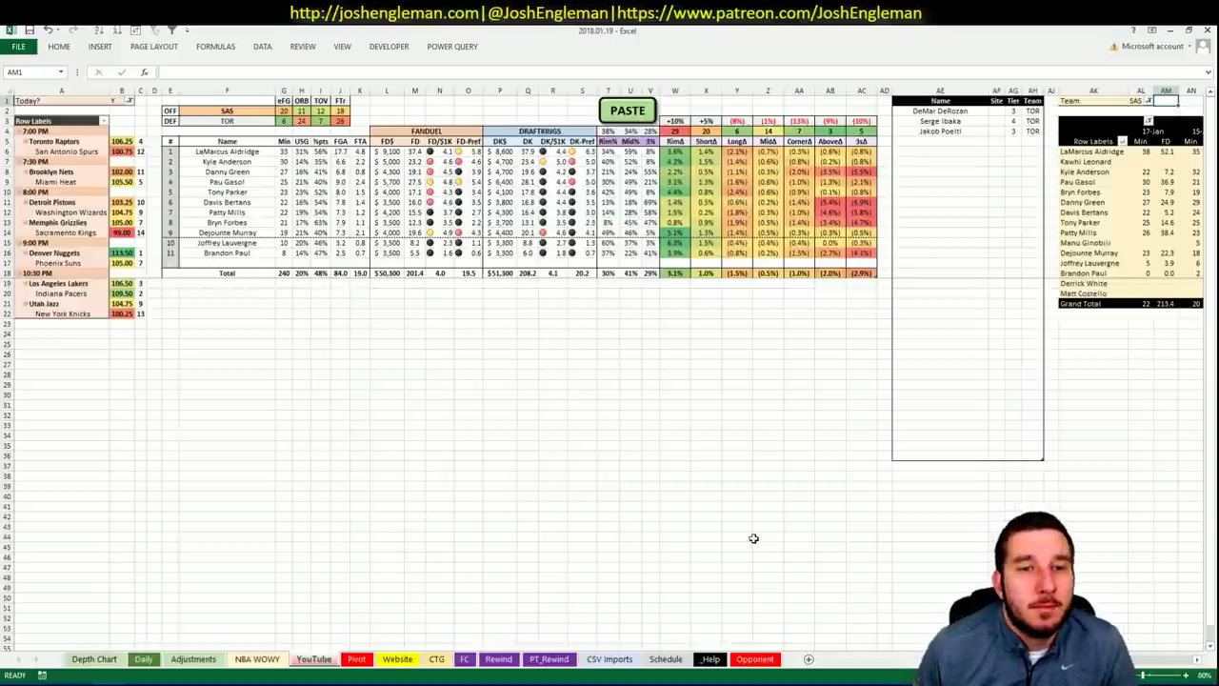
- Add LaMarcus Aldridge with tier 3 in the first empty row of the chosen-players table
click(973, 139)
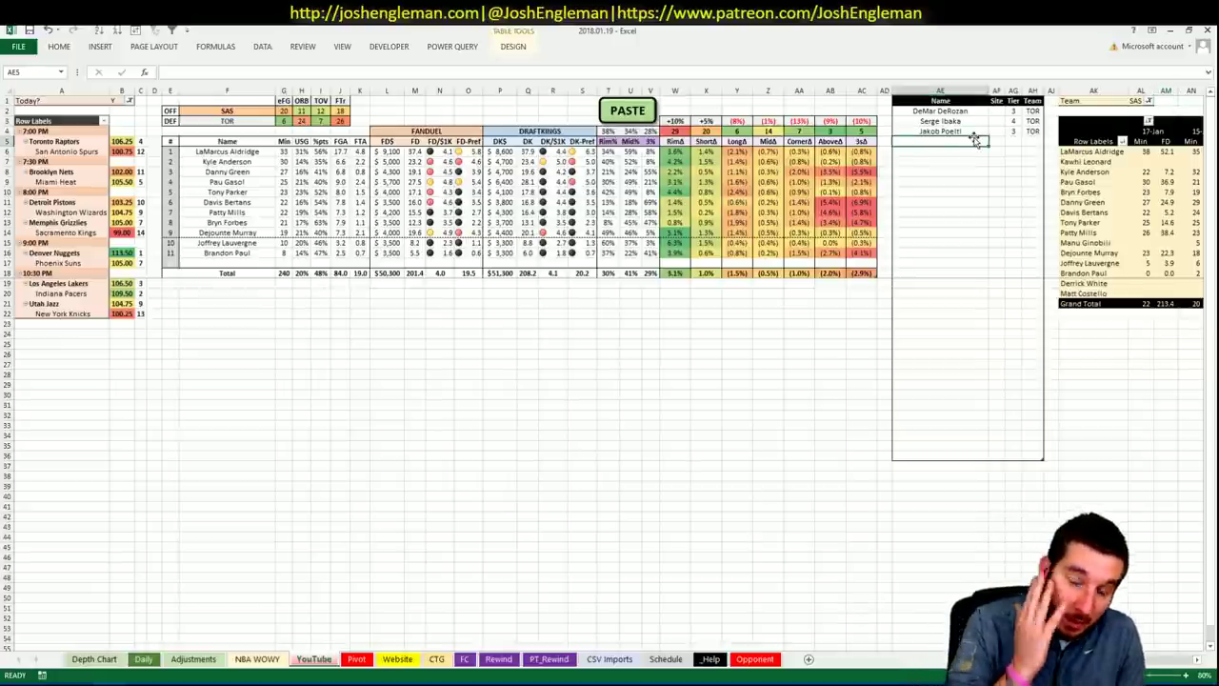
text(LaMarcus)
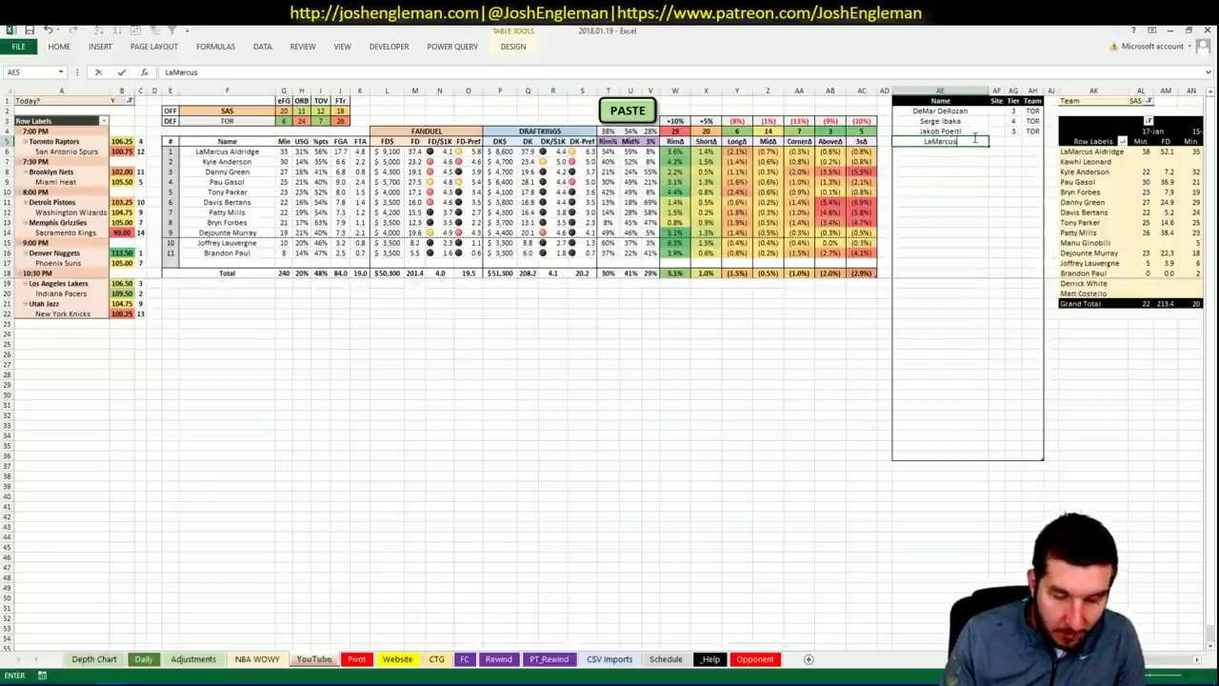
text( Aldridge)
click(974, 139)
key(Right)
key(Right)
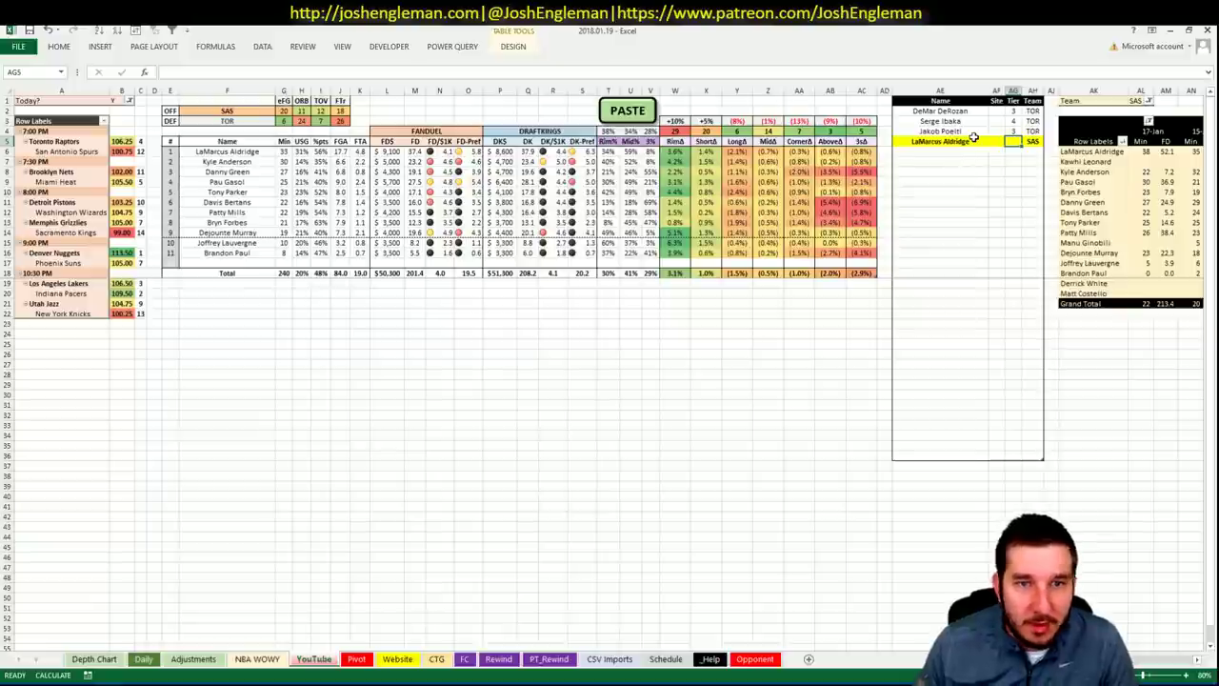
text(3)
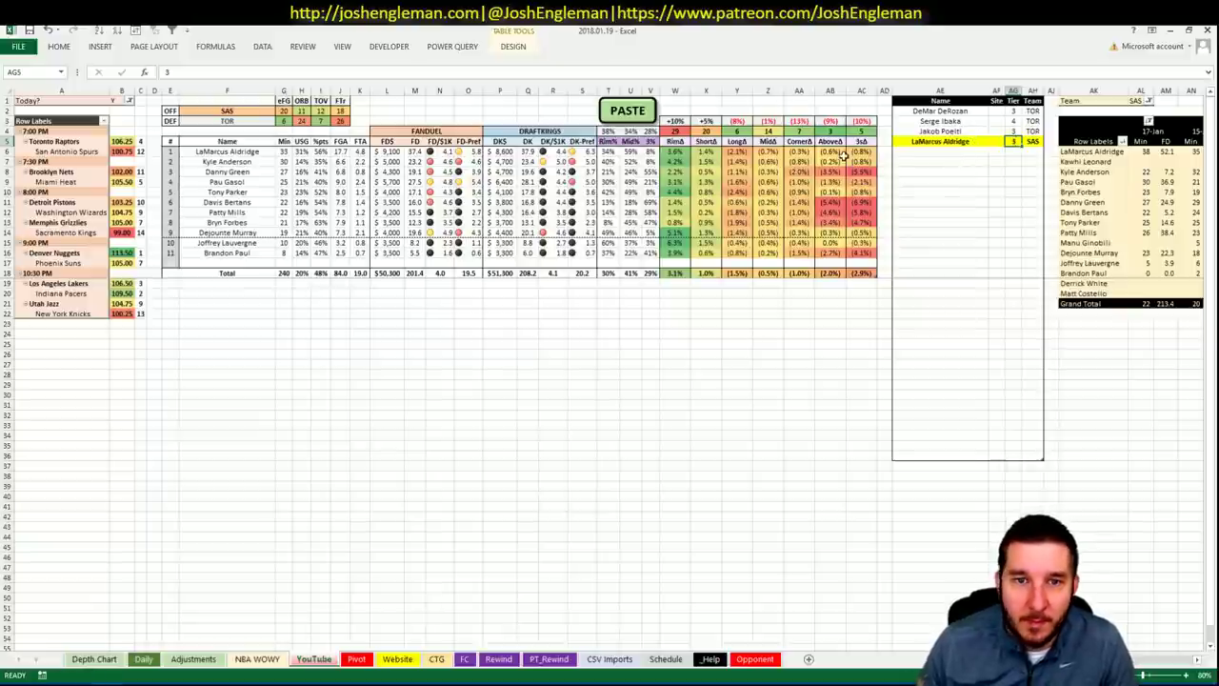
key(Return)
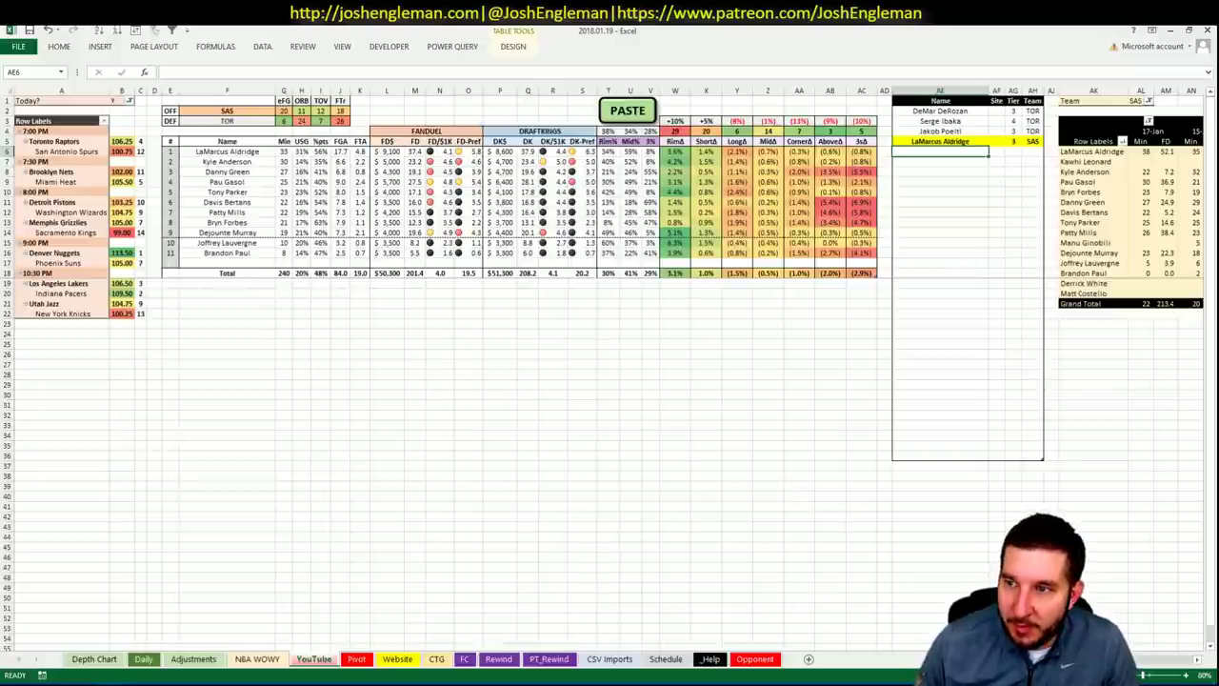
- Check Kyle Anderson's recent games in the SAS pivot table and add Kyle Anderson with tier 3 to the chosen-players table
click(1169, 173)
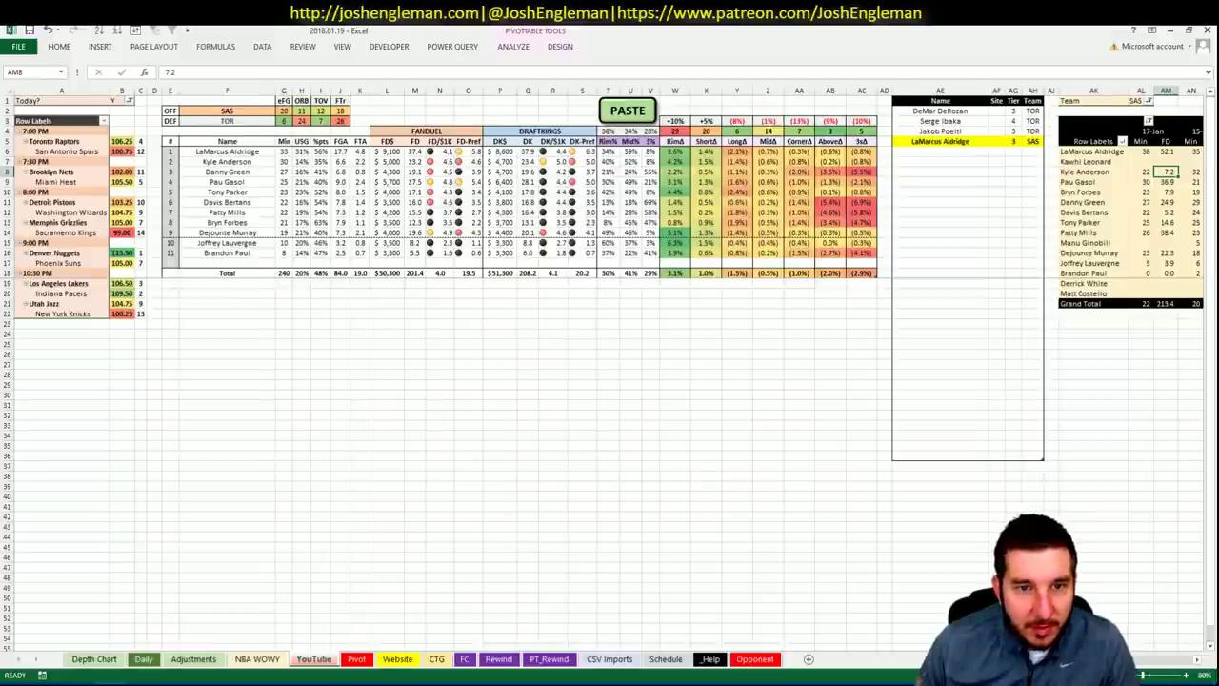
scroll(1140, 667, right, 10)
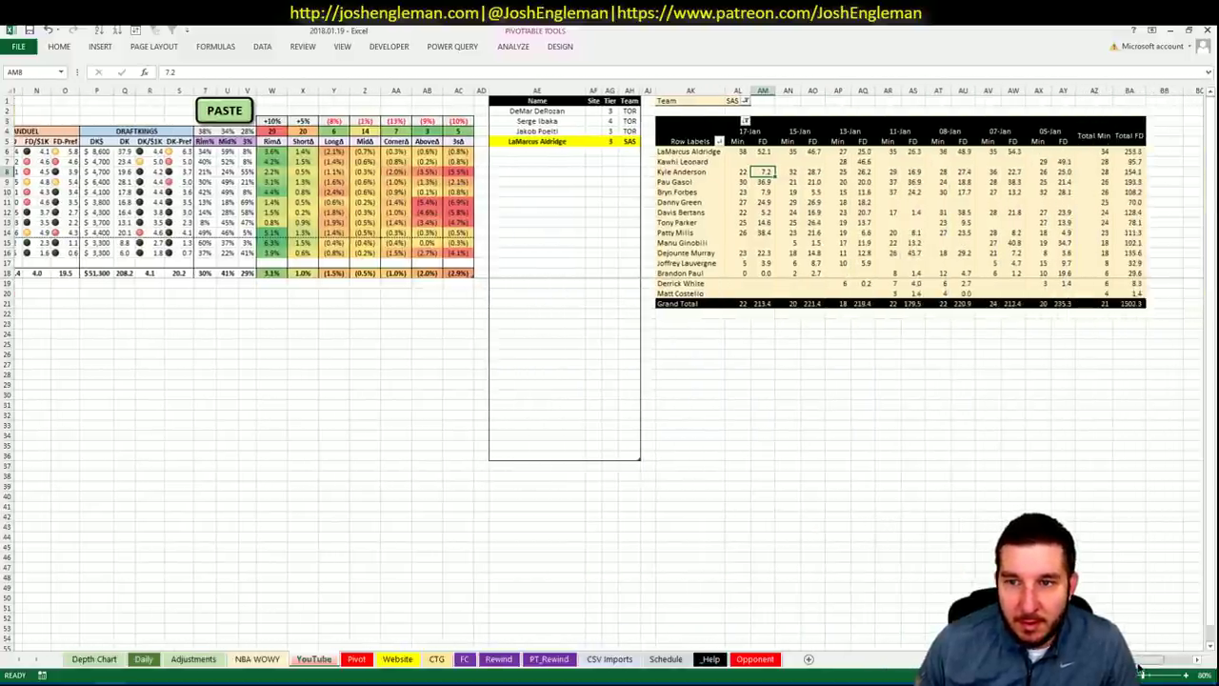
scroll(1140, 667, left, 10)
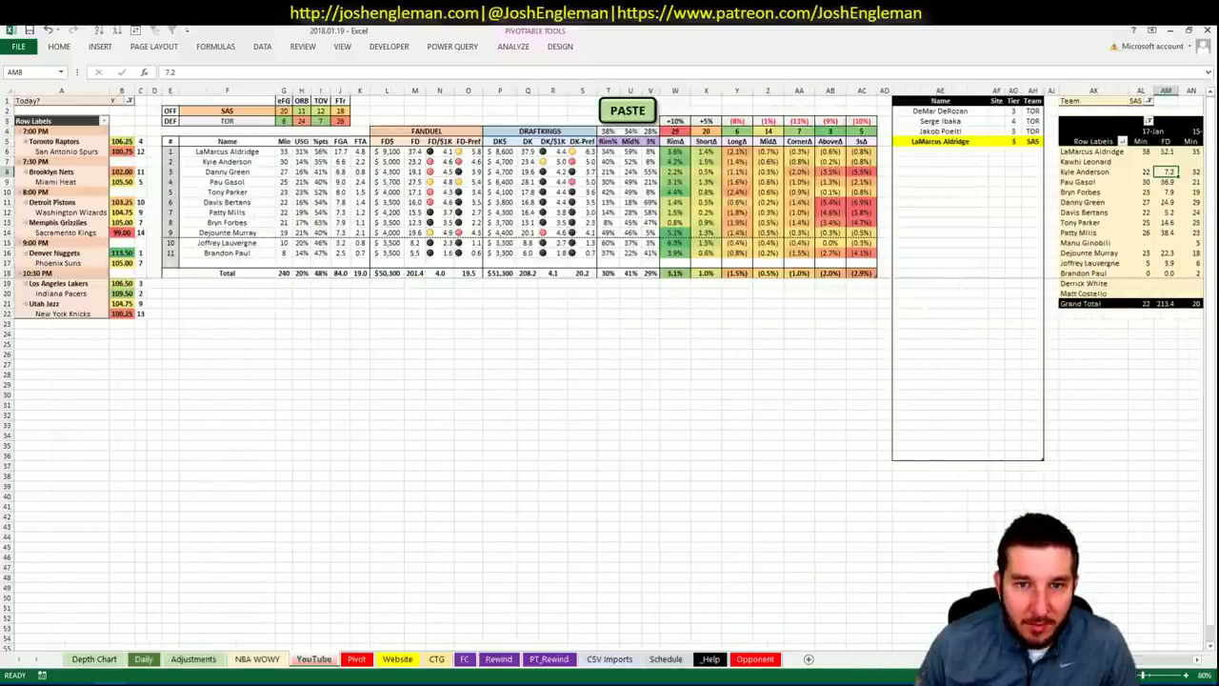
scroll(1140, 667, right, 7)
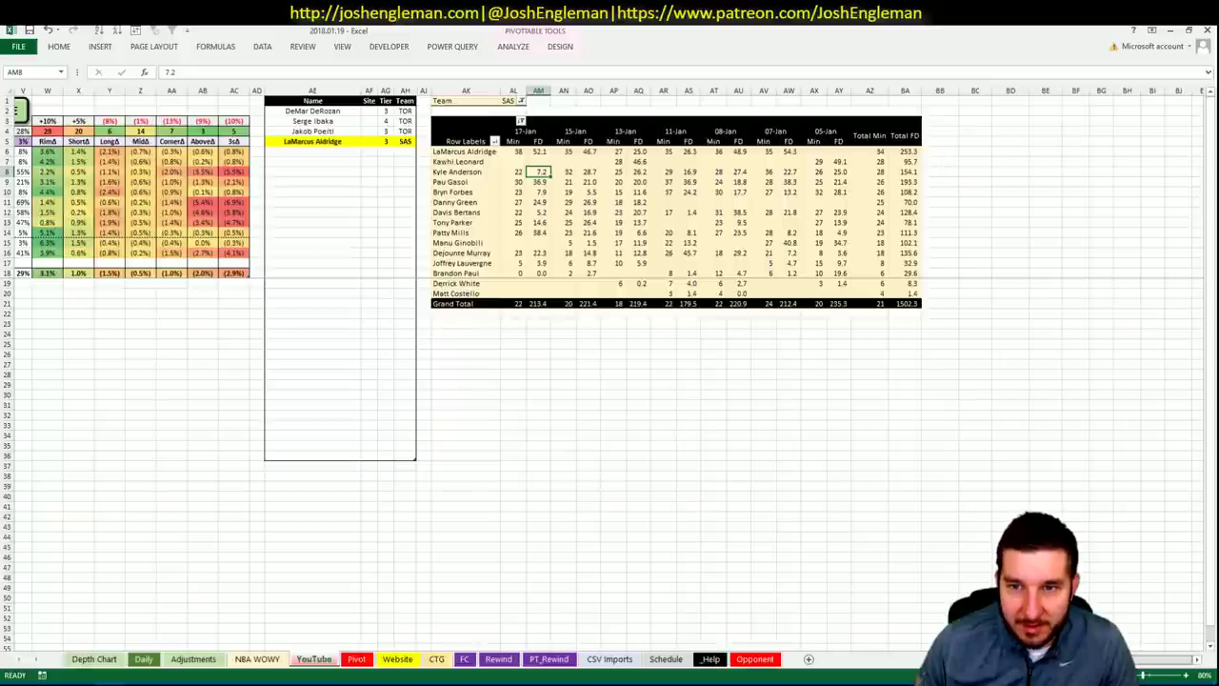
scroll(609, 372, left, 7)
click(959, 149)
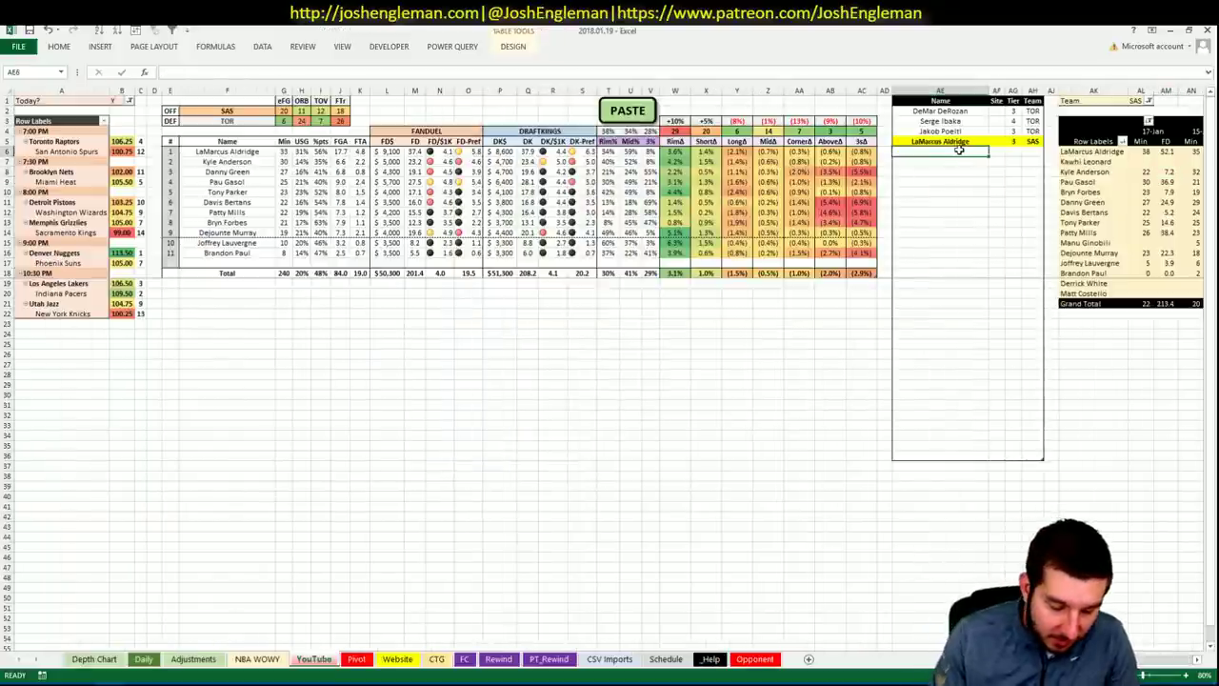
text(Kyle Anderson)
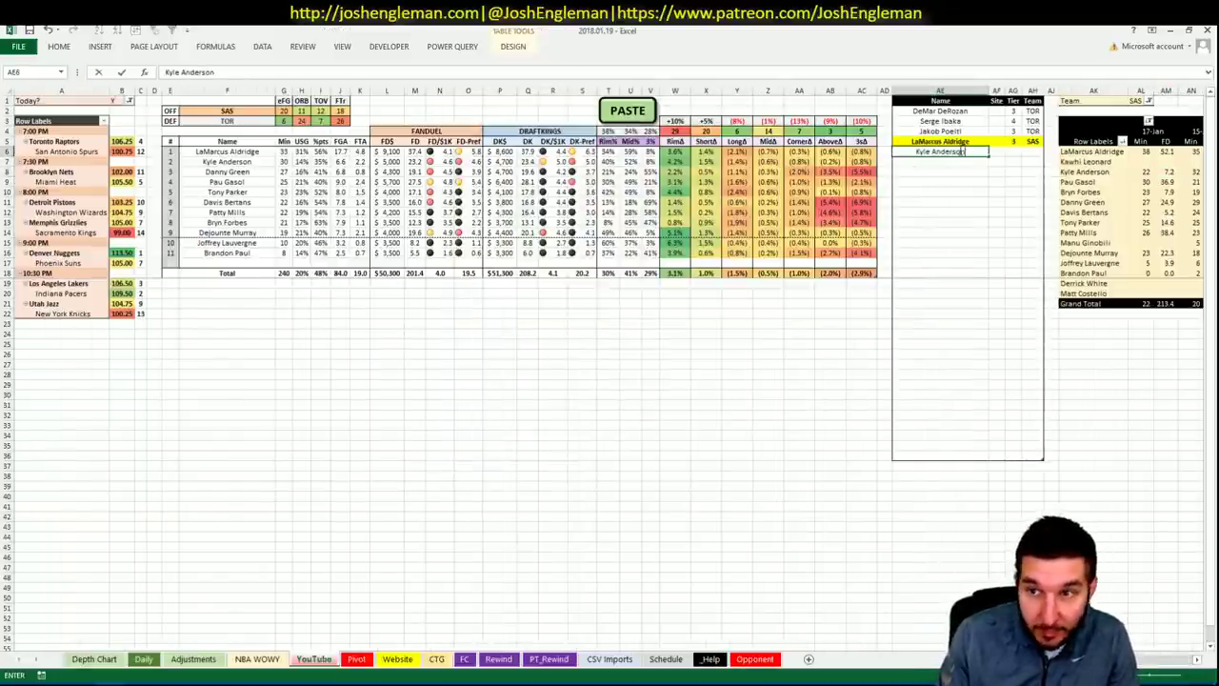
key(Tab)
key(Tab)
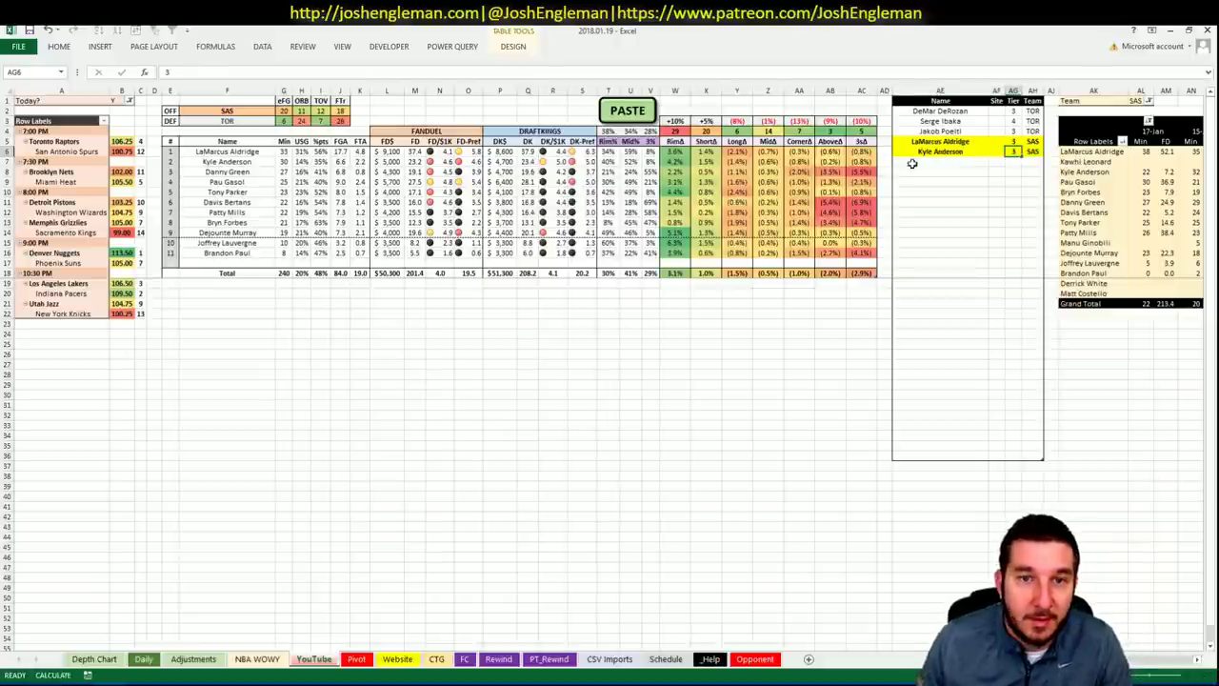
key(Return)
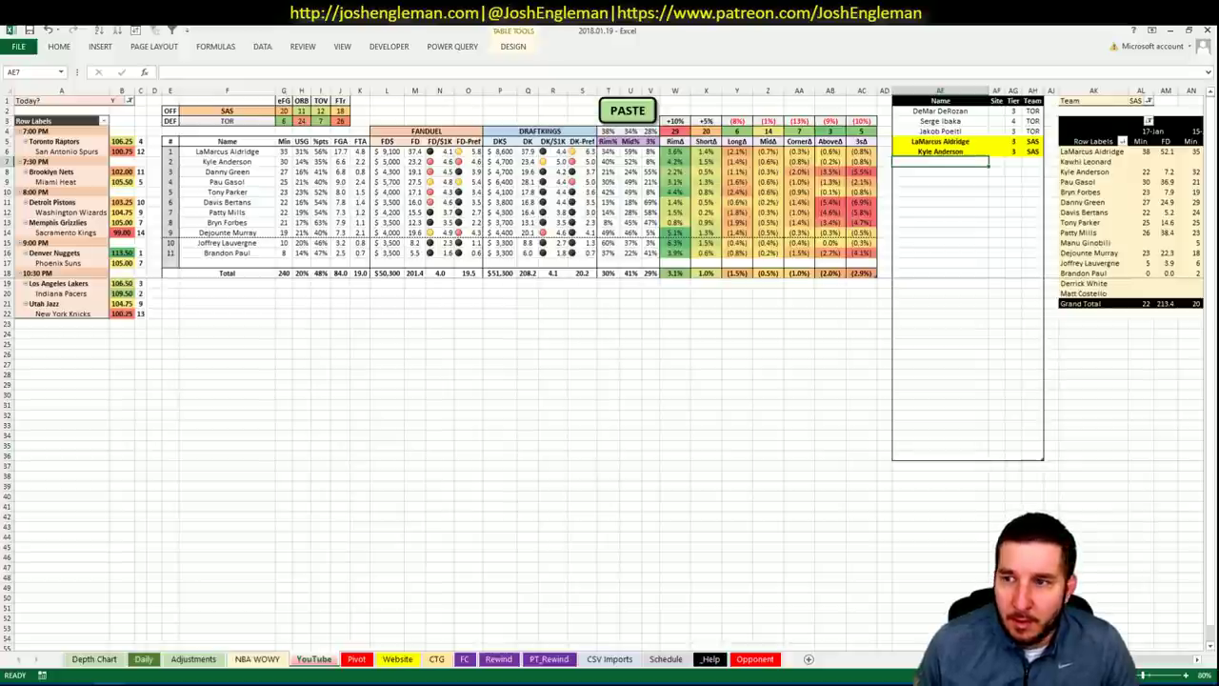
- Check the SAS recent games and Pivot sheet projections, and add Danny Green with tier 4 to the YouTube sheet's chosen-players table
scroll(610, 286, right, 3)
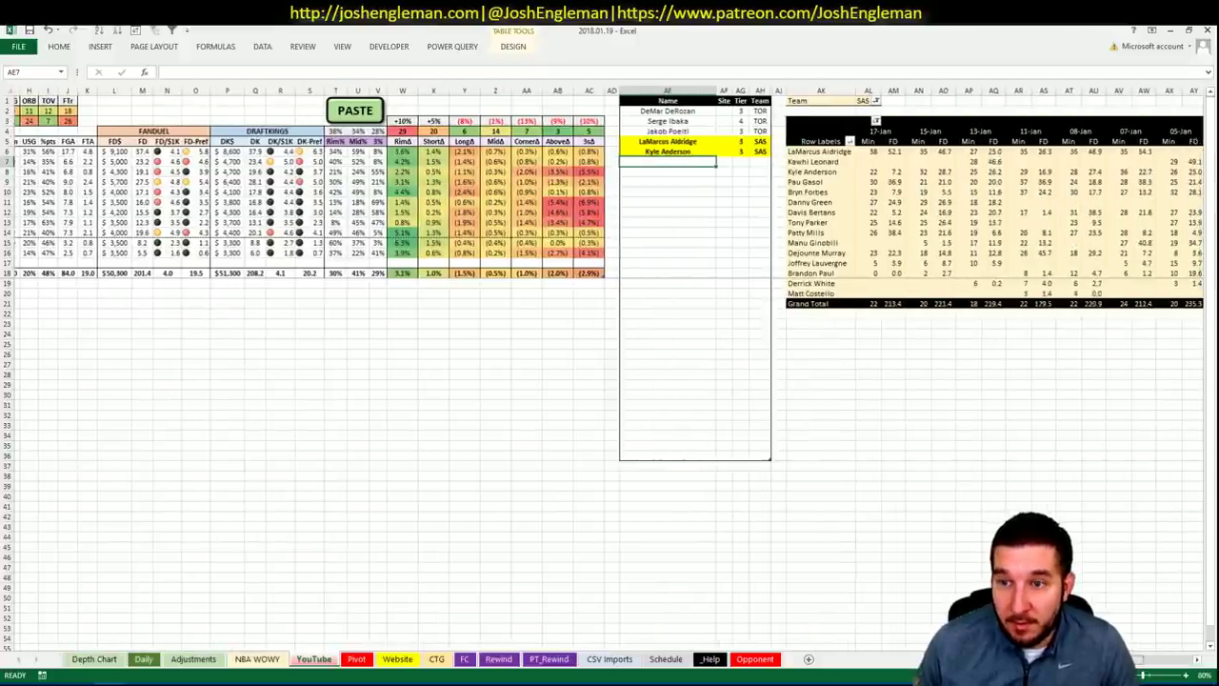
scroll(609, 286, left, 3)
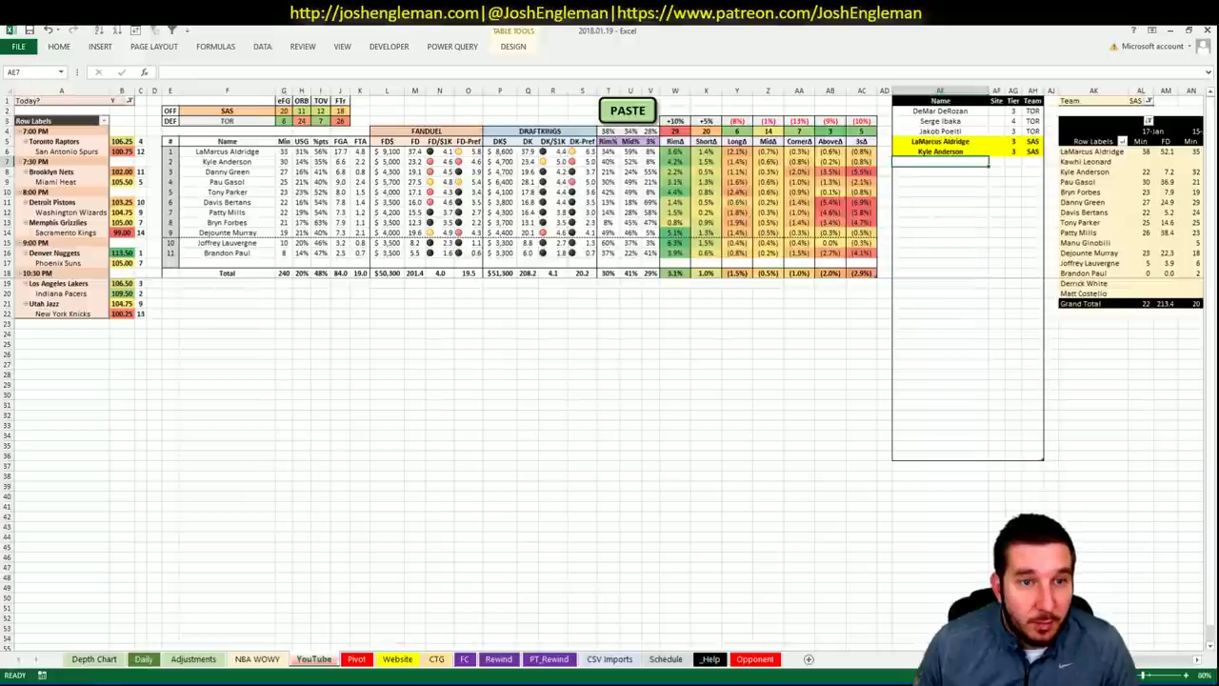
scroll(610, 286, right, 2)
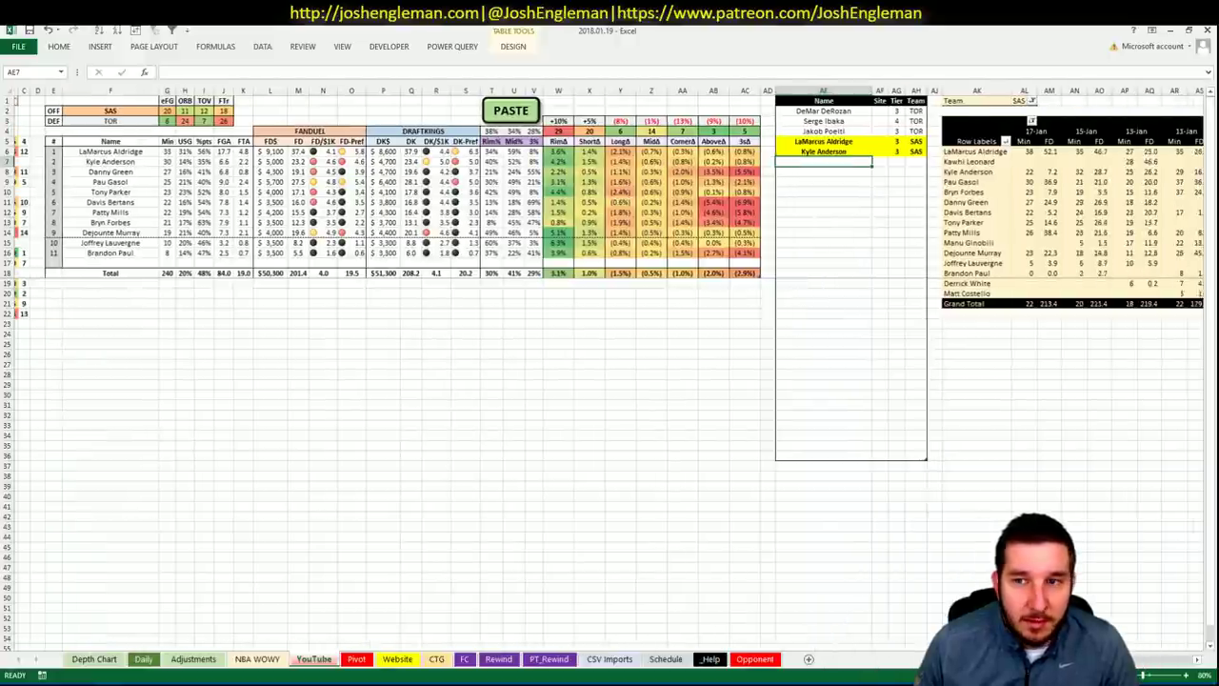
scroll(216, 609, left, 1)
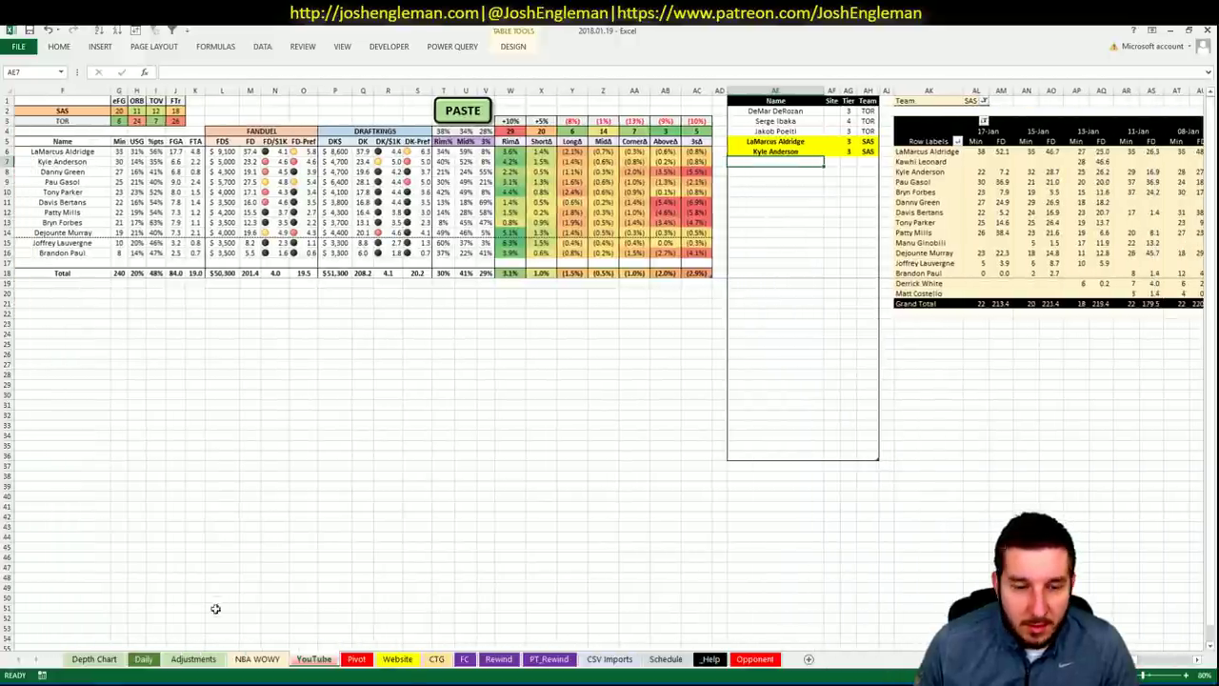
click(356, 658)
scroll(335, 499, down, 3)
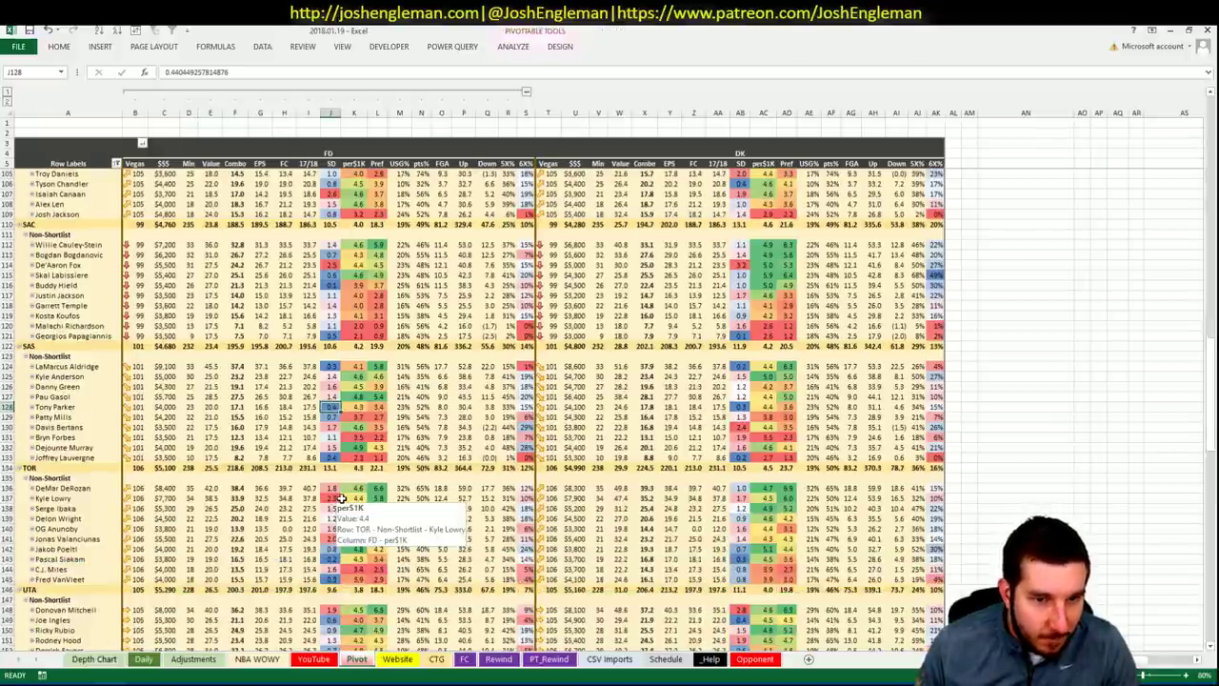
click(314, 658)
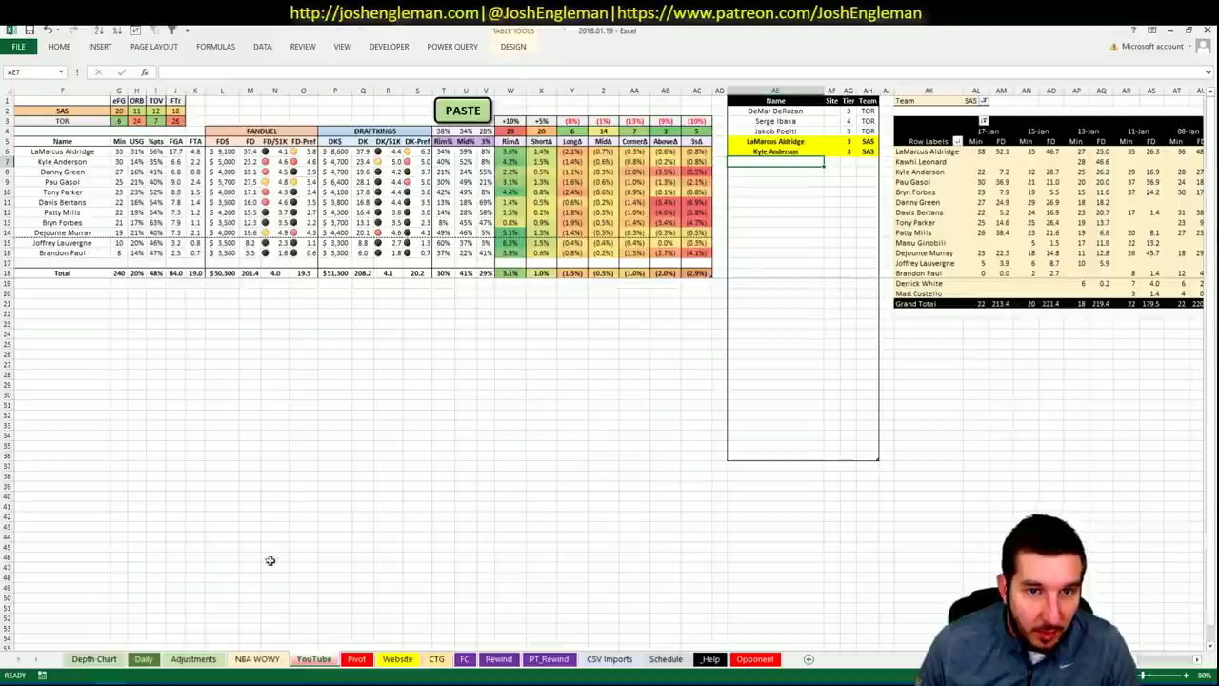
text(Danny Green)
key(Tab)
key(Tab)
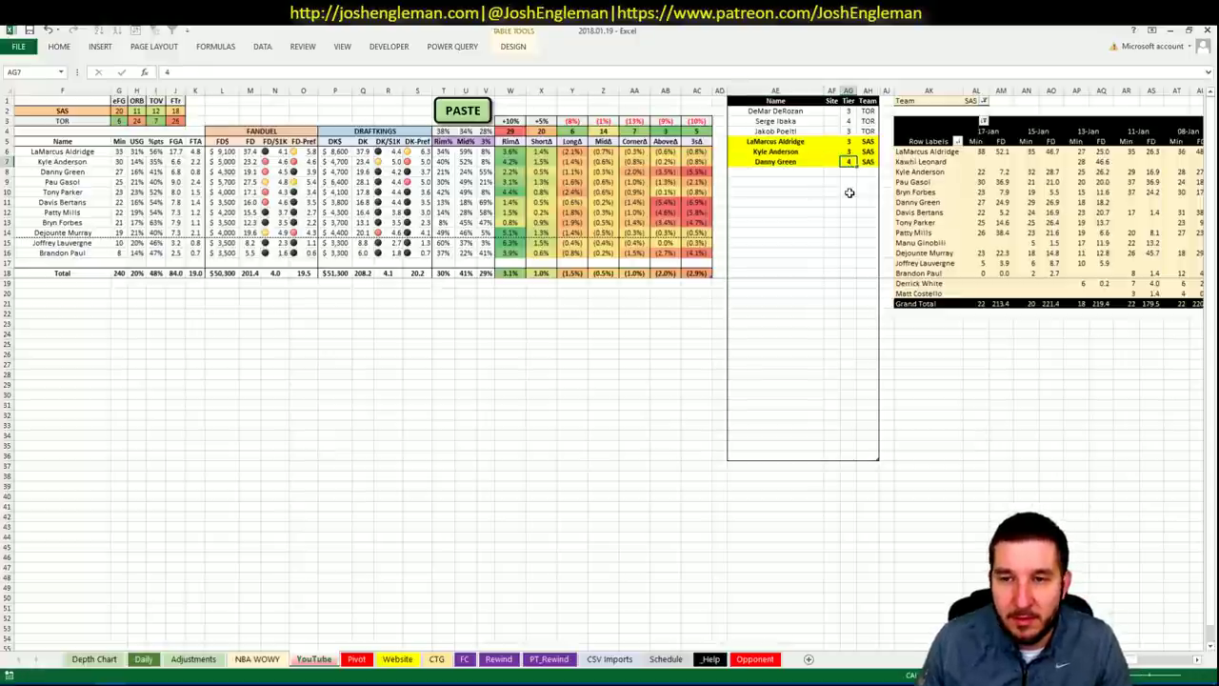
key(Return)
- Switch to FantasyCruncher in the browser and examine center Pau Gasol's game log filtered to opponent TOR
scroll(903, 559, left, 3)
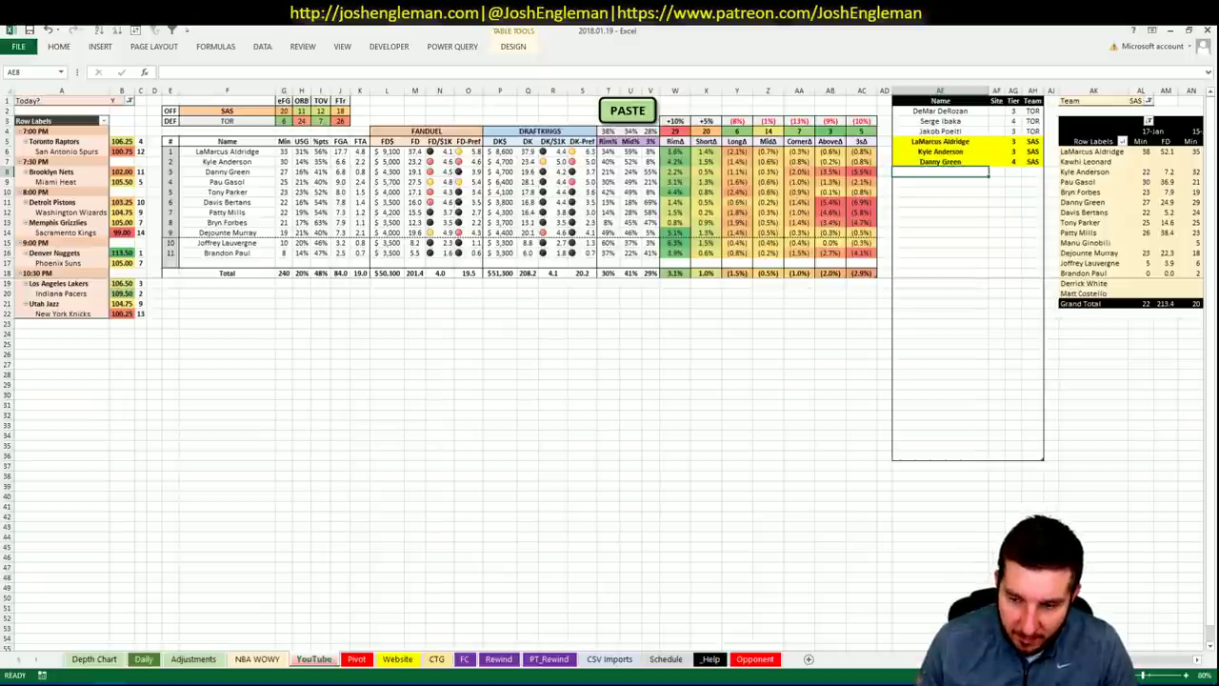
scroll(609, 285, right, 10)
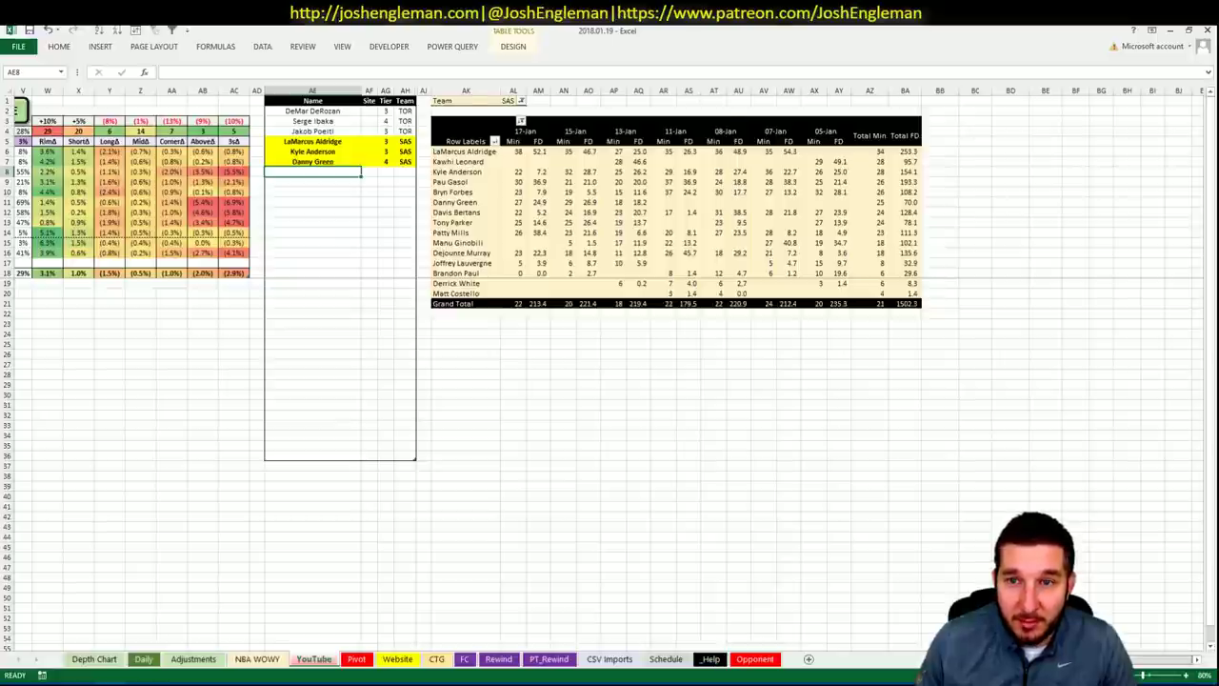
scroll(900, 636, left, 7)
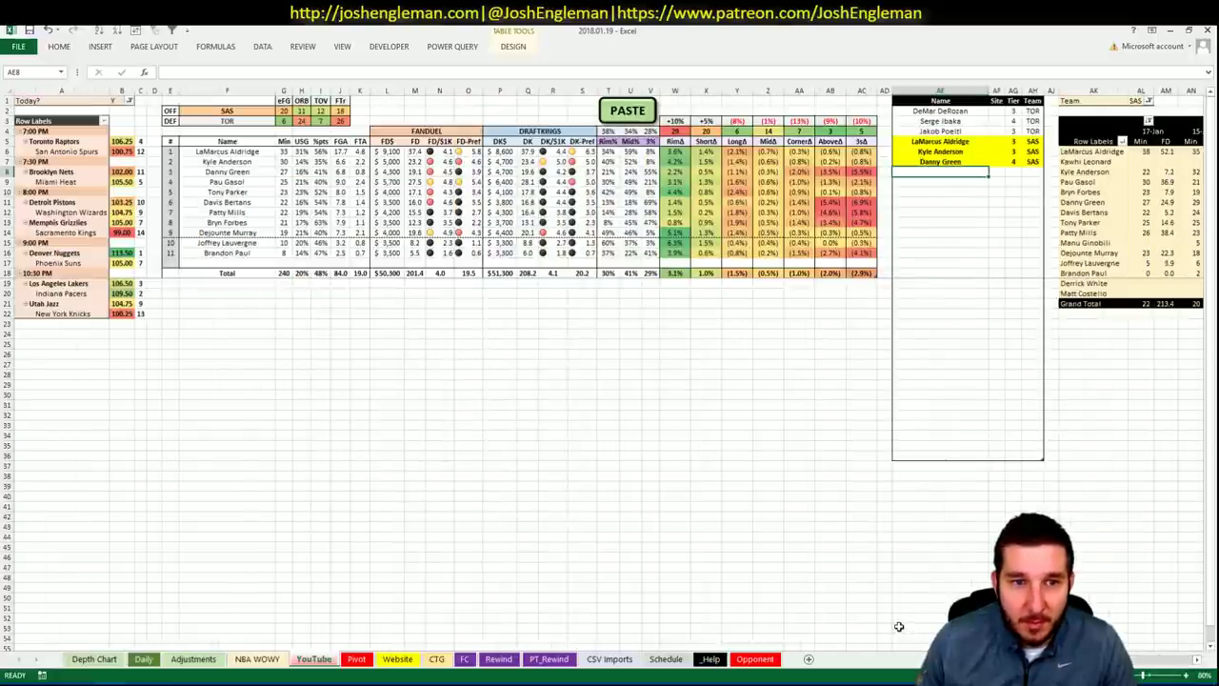
key(alt+Tab)
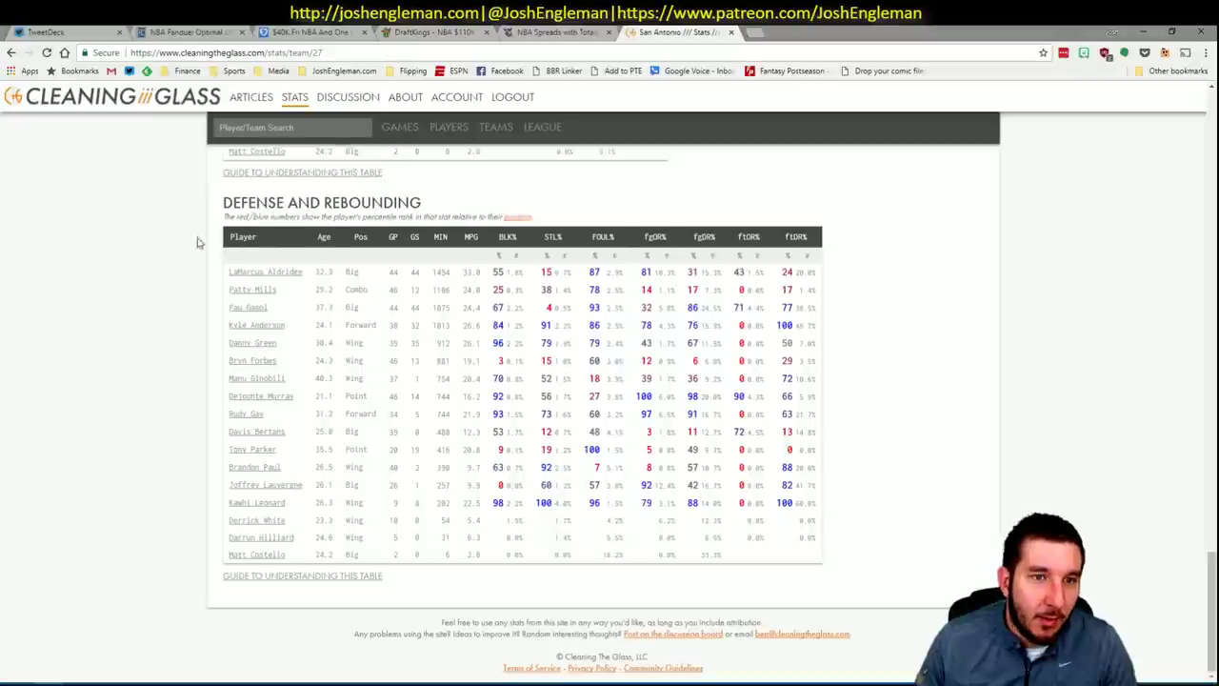
click(233, 31)
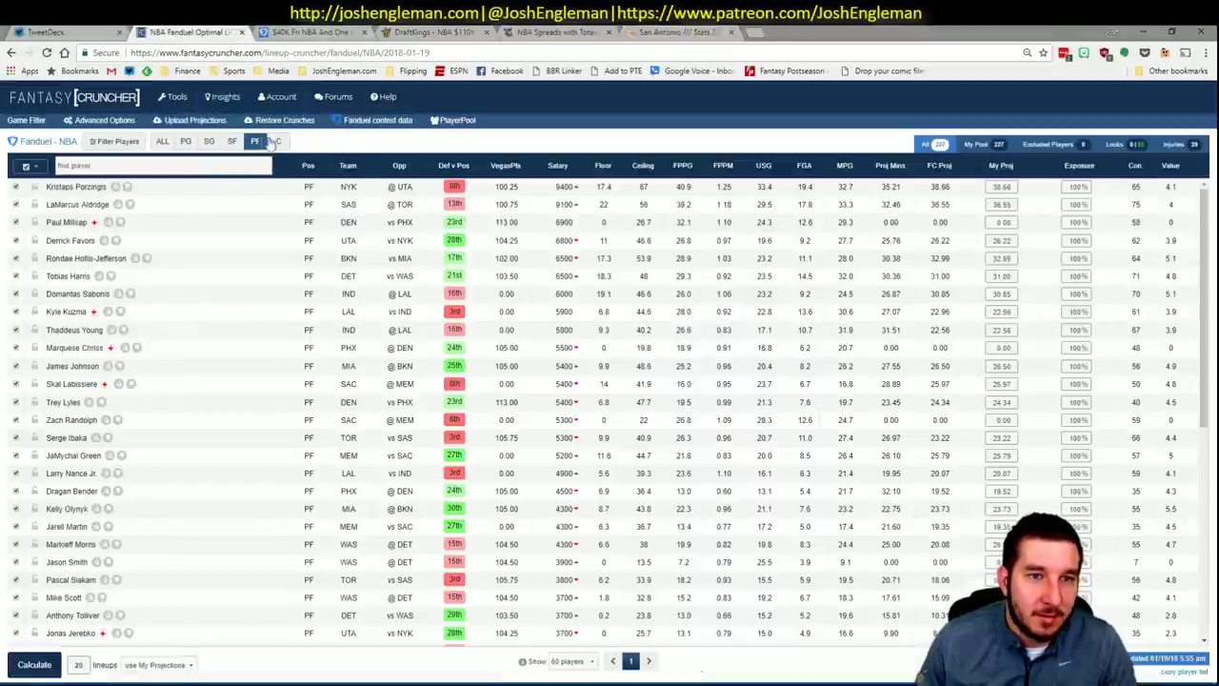
click(277, 141)
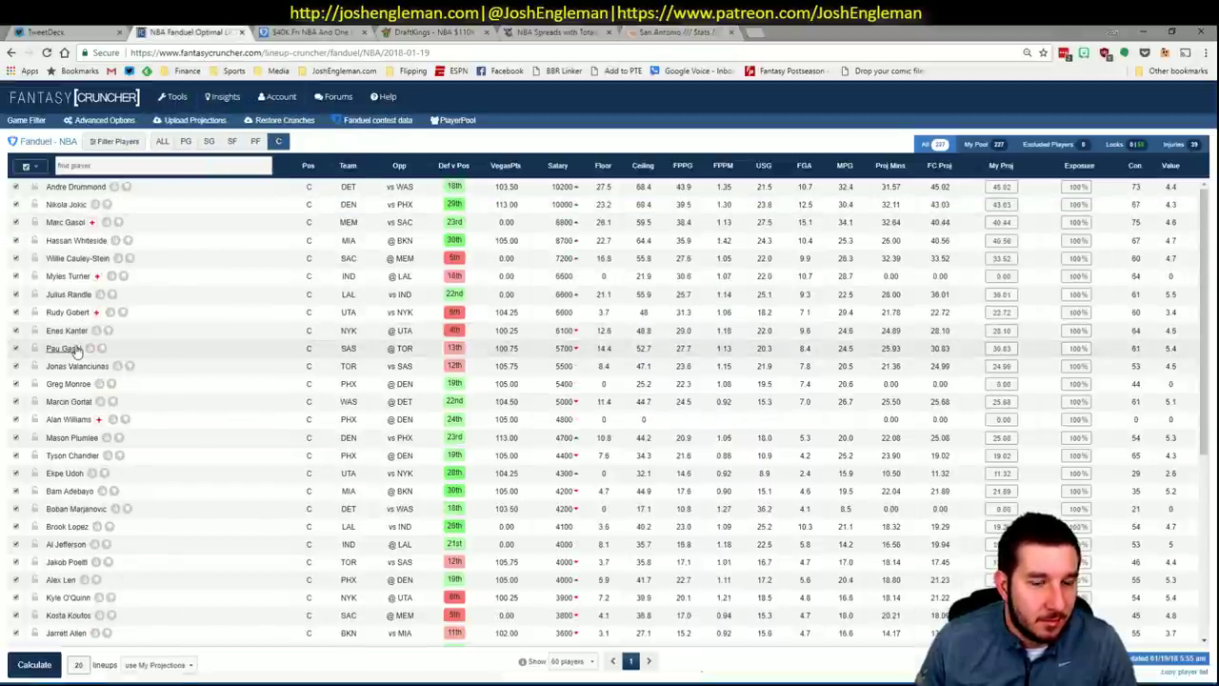
click(76, 351)
click(351, 376)
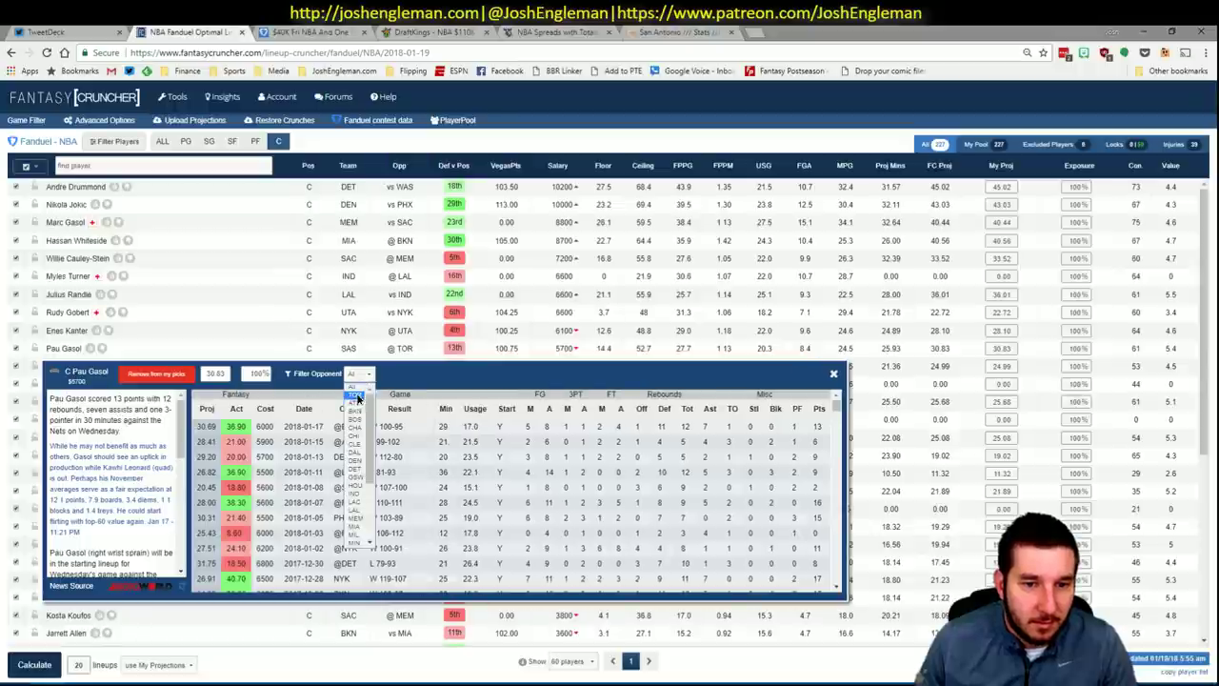
click(354, 394)
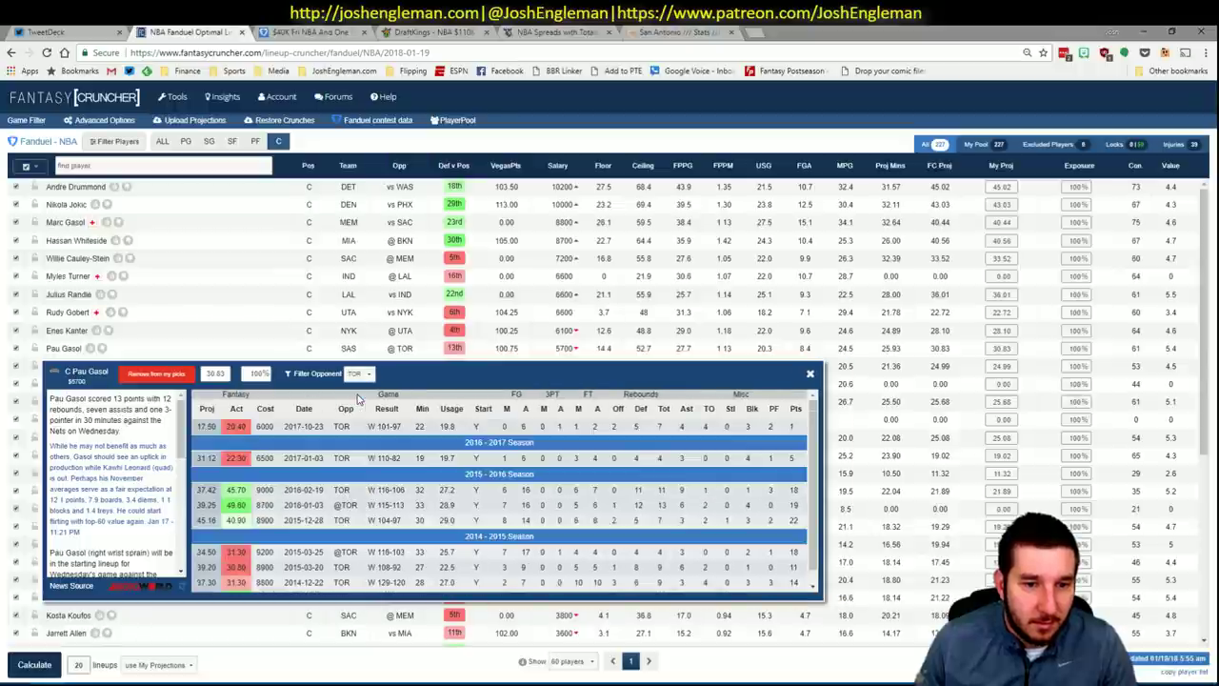
click(809, 378)
- Return to the Excel workbook and add Pau Gasol with tier 3 to the chosen-players table
key(alt+Tab)
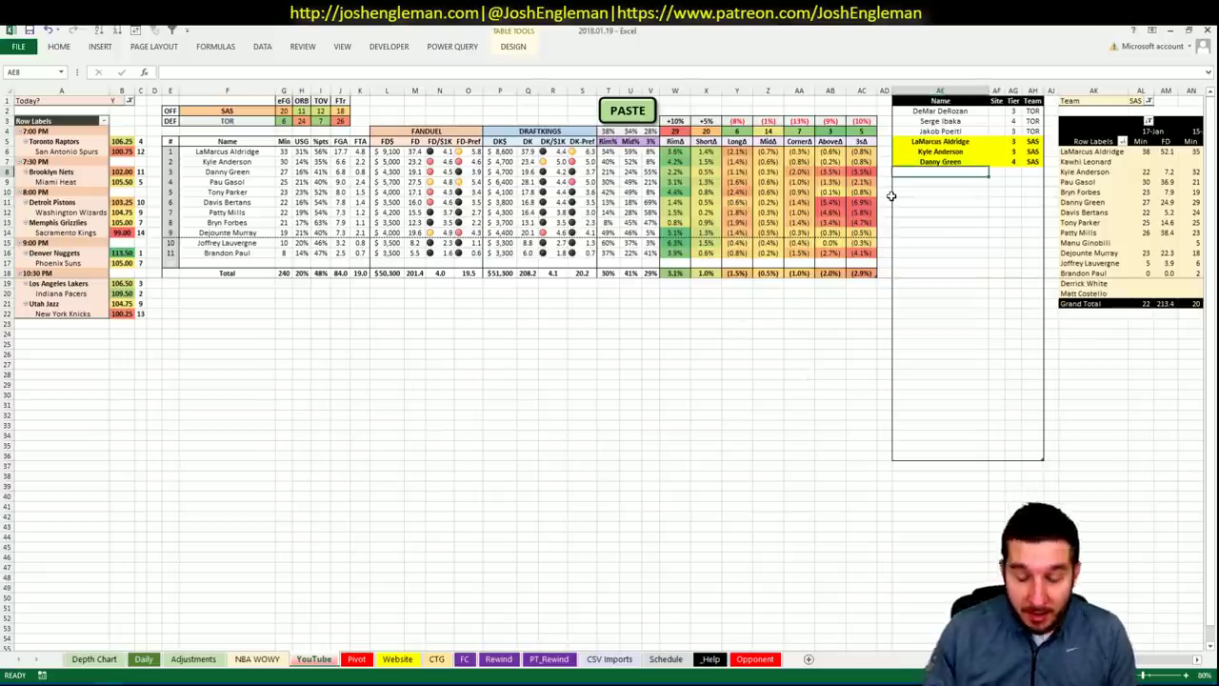
text(Pau Gasol)
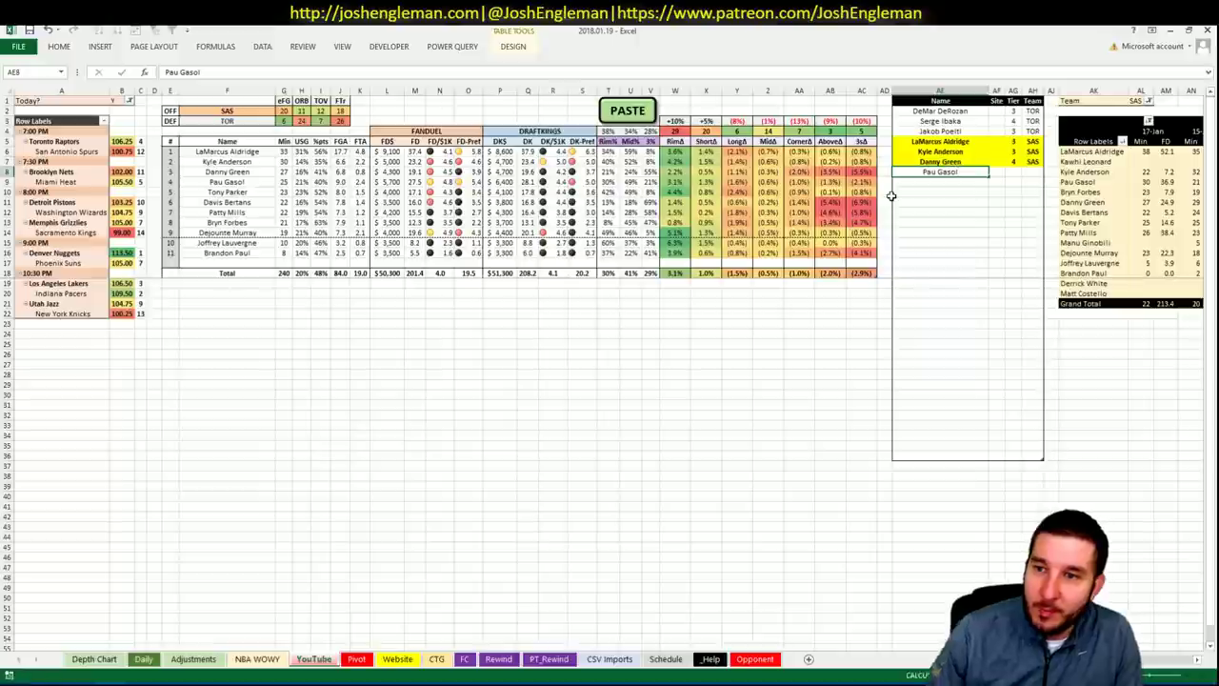
key(Tab)
key(Tab)
key(Return)
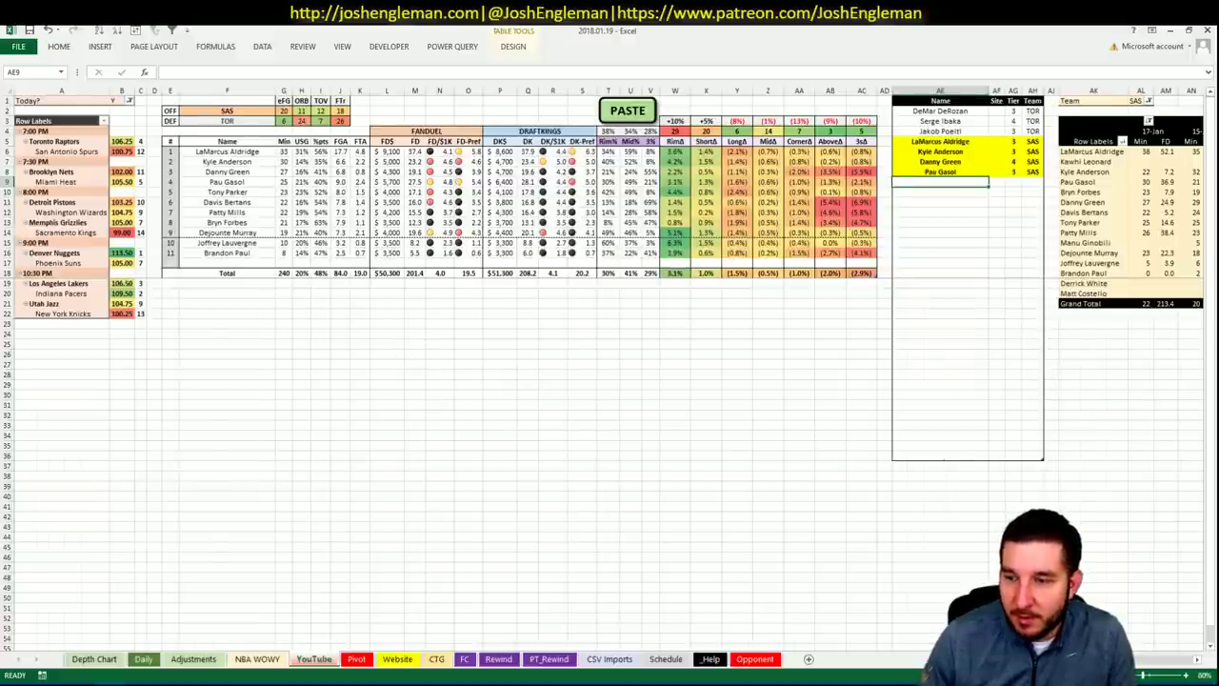
- Set the offensive team of the matchup table to BRK and switch to the browser
scroll(1138, 663, right, 5)
scroll(403, 500, left, 5)
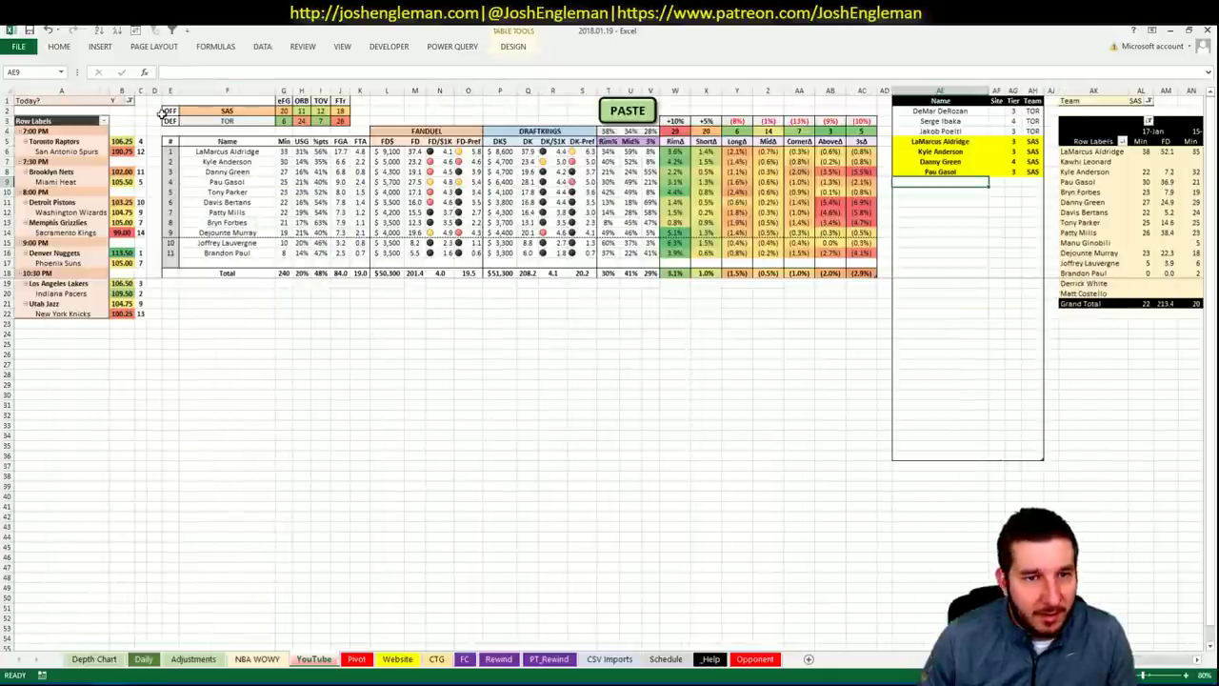
click(226, 112)
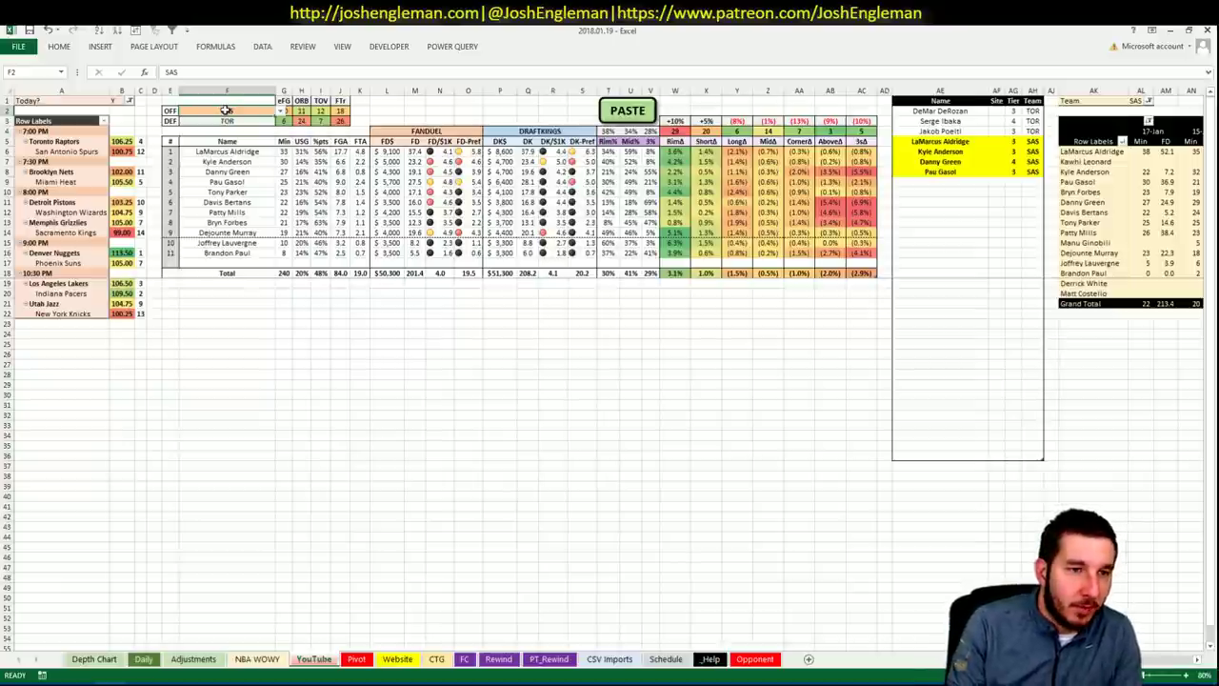
text(BRK)
key(Return)
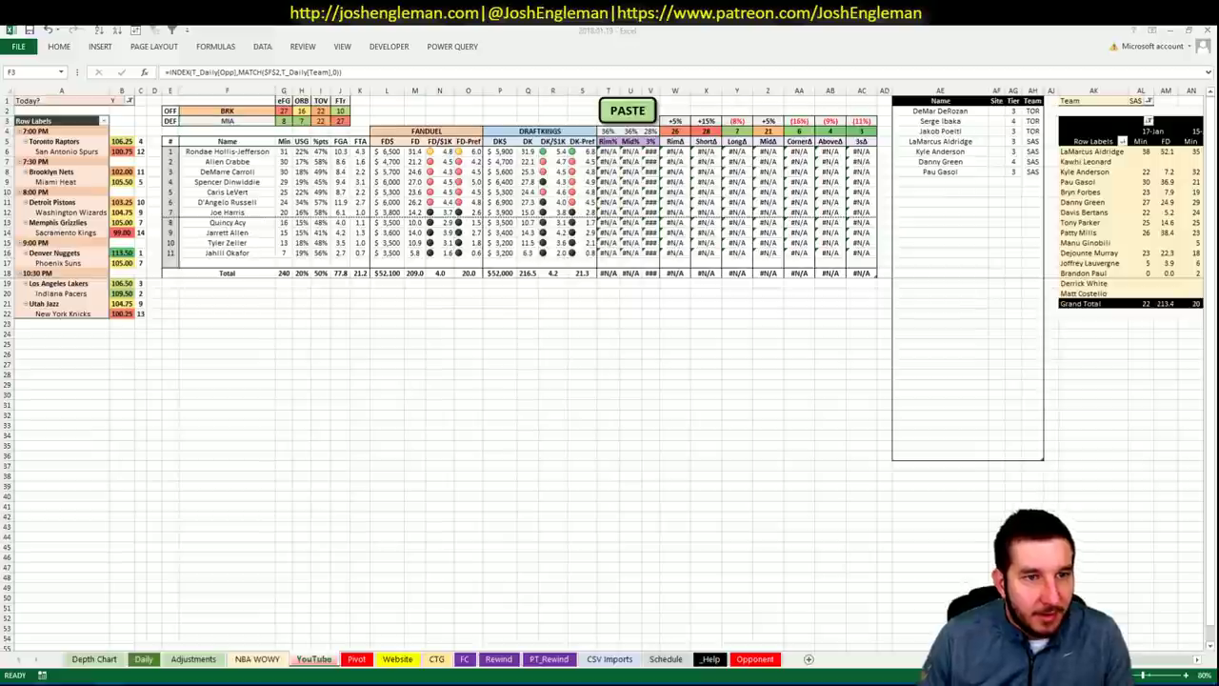
click(38, 678)
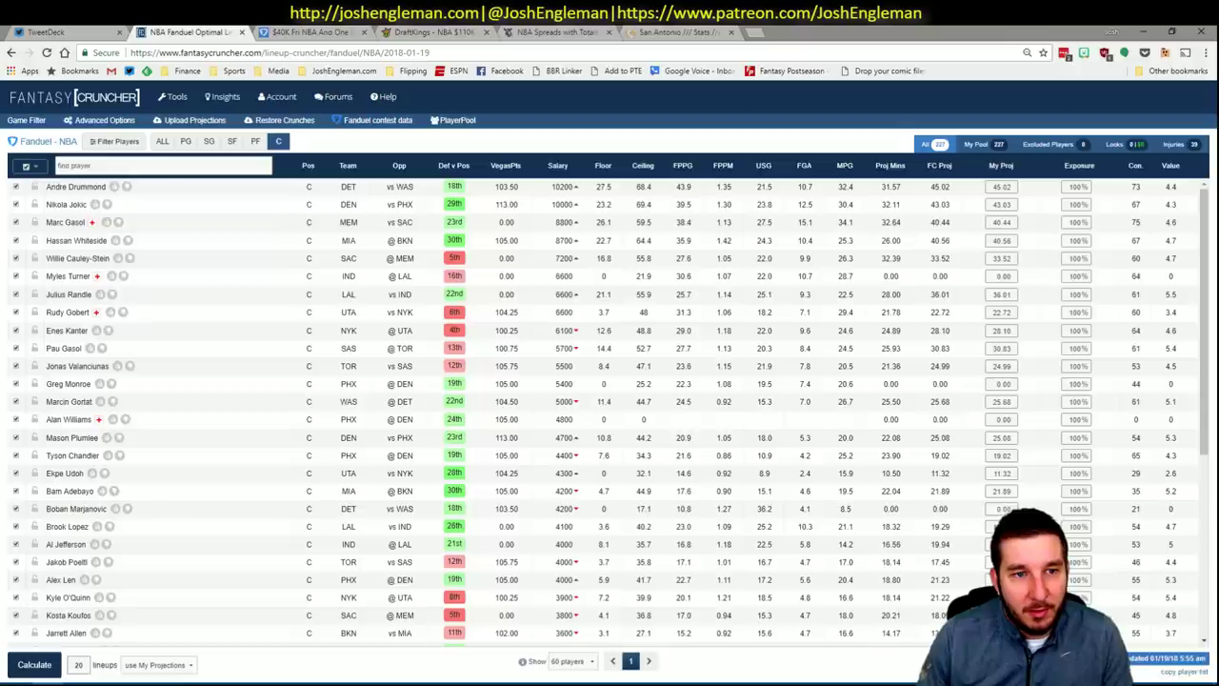
- Check the NBA spreads page, and open the Brooklyn Nets player stats on Cleaning the Glass
click(553, 31)
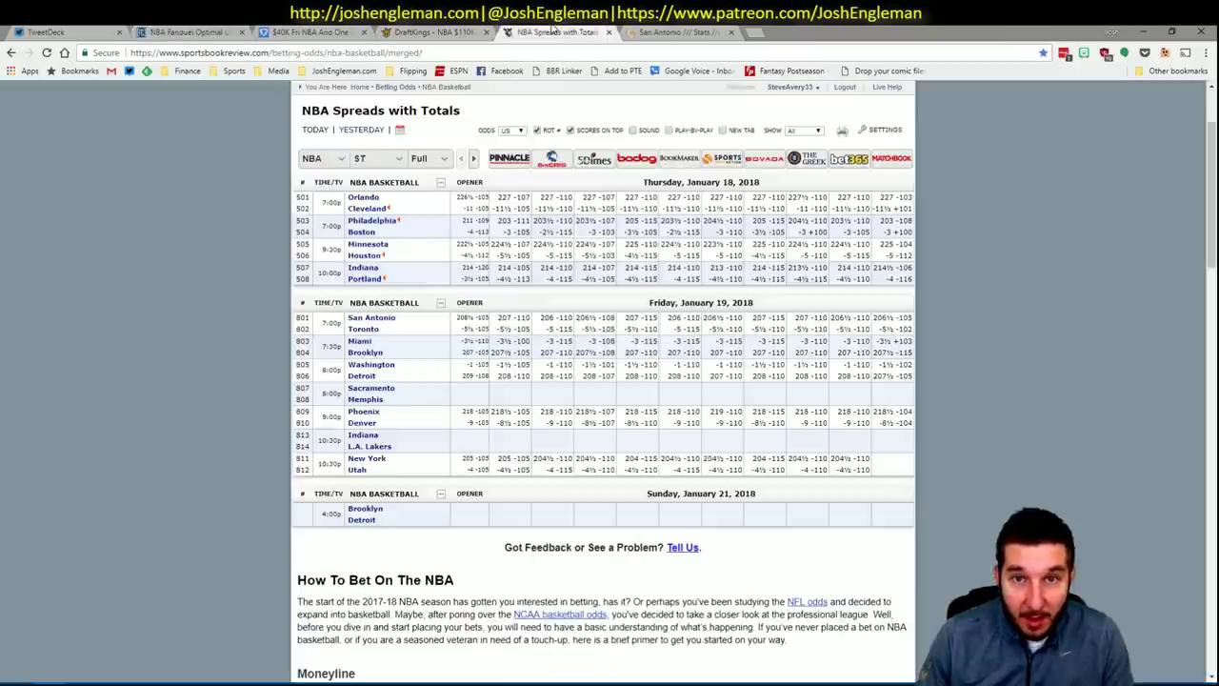
click(667, 31)
click(324, 130)
text(nets)
key(Down)
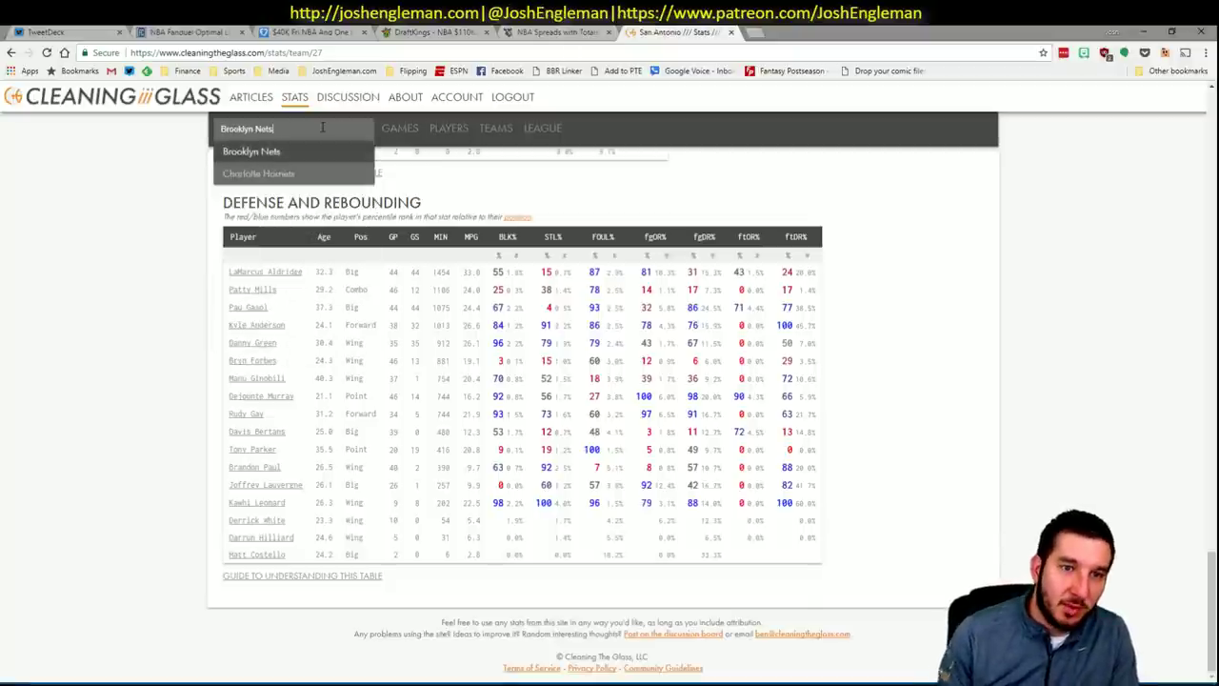
key(Return)
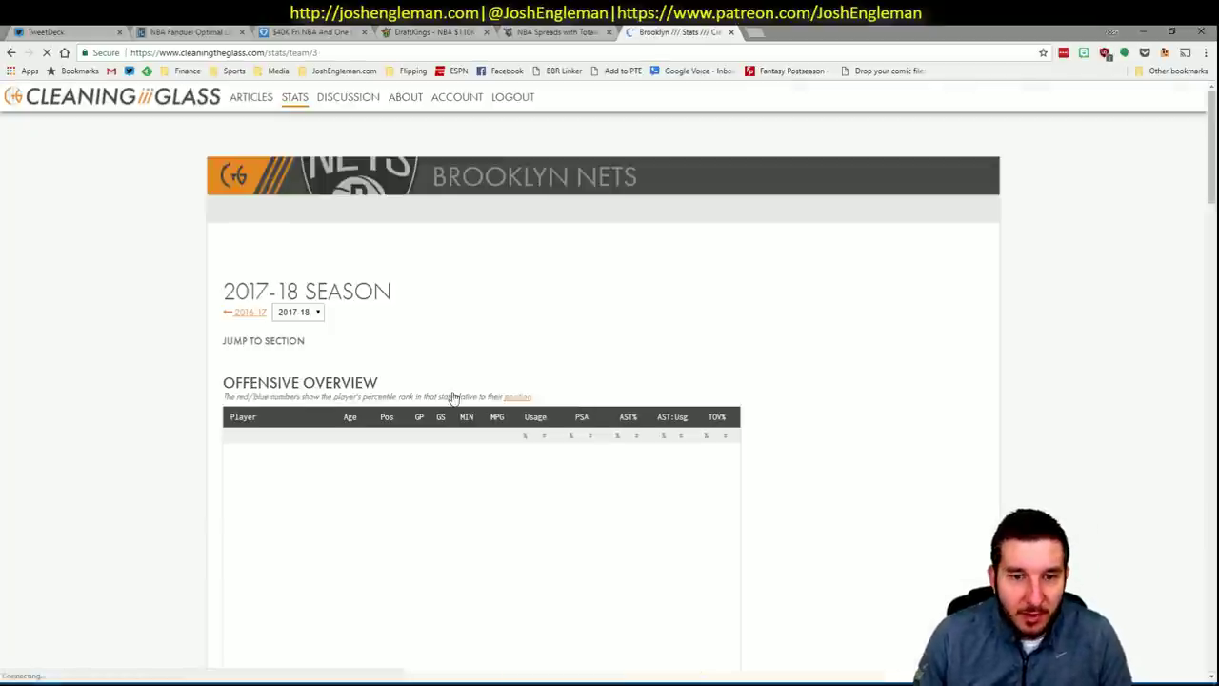
- Copy the Nets' Shooting: Frequency table and paste it into the workbook to fill the matchup table's shot-location columns
click(417, 356)
drag(860, 617, 229, 299)
key(alt+Tab)
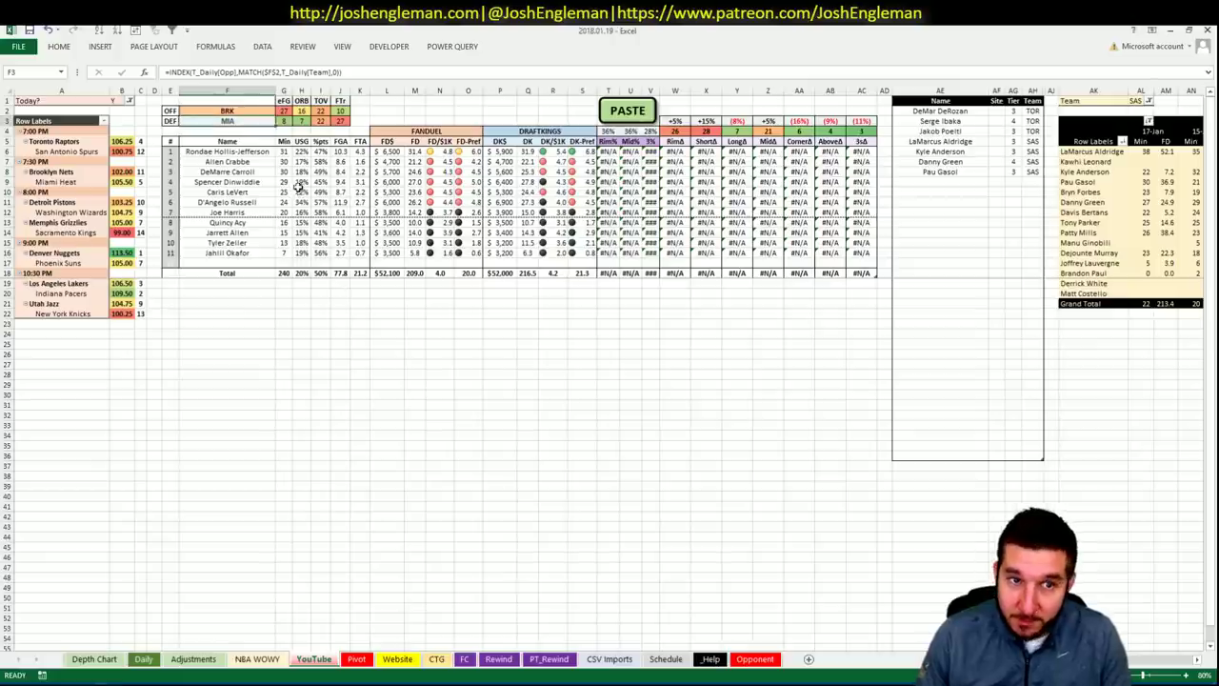
click(606, 113)
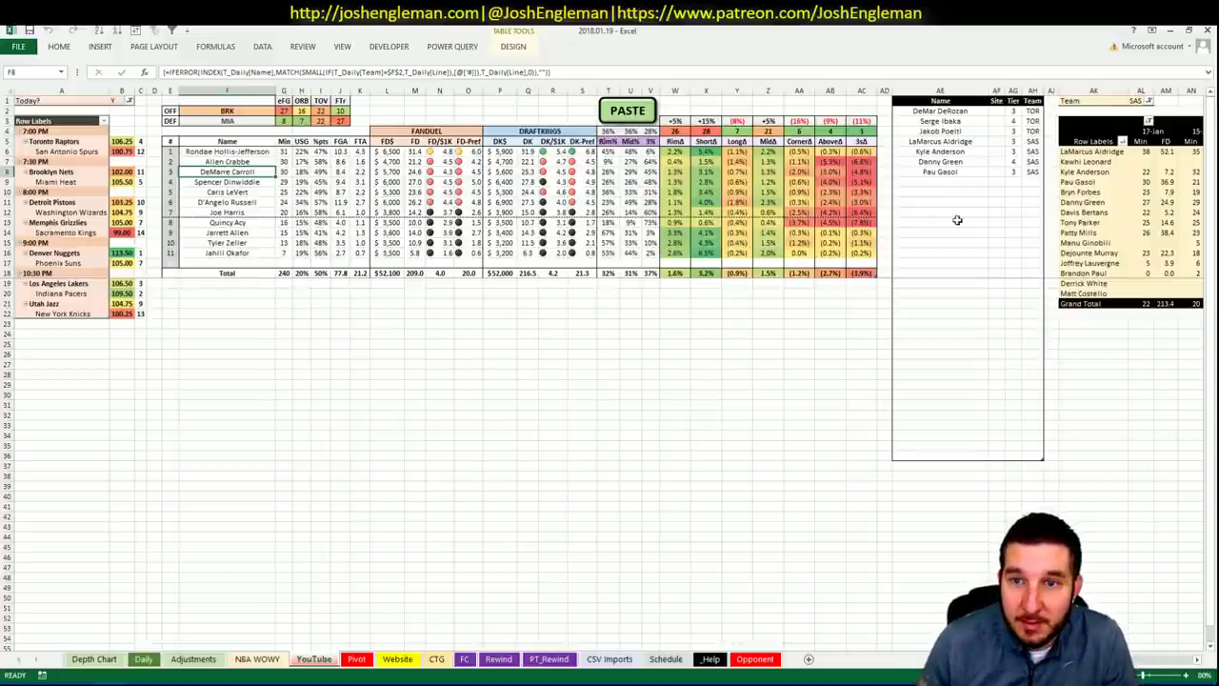
- Add Rondae Hollis-Jefferson with site DK and tier 2 to the chosen-players table
click(925, 182)
text(Ronade)
key(BackSpace)
key(BackSpace)
text(dae Ho)
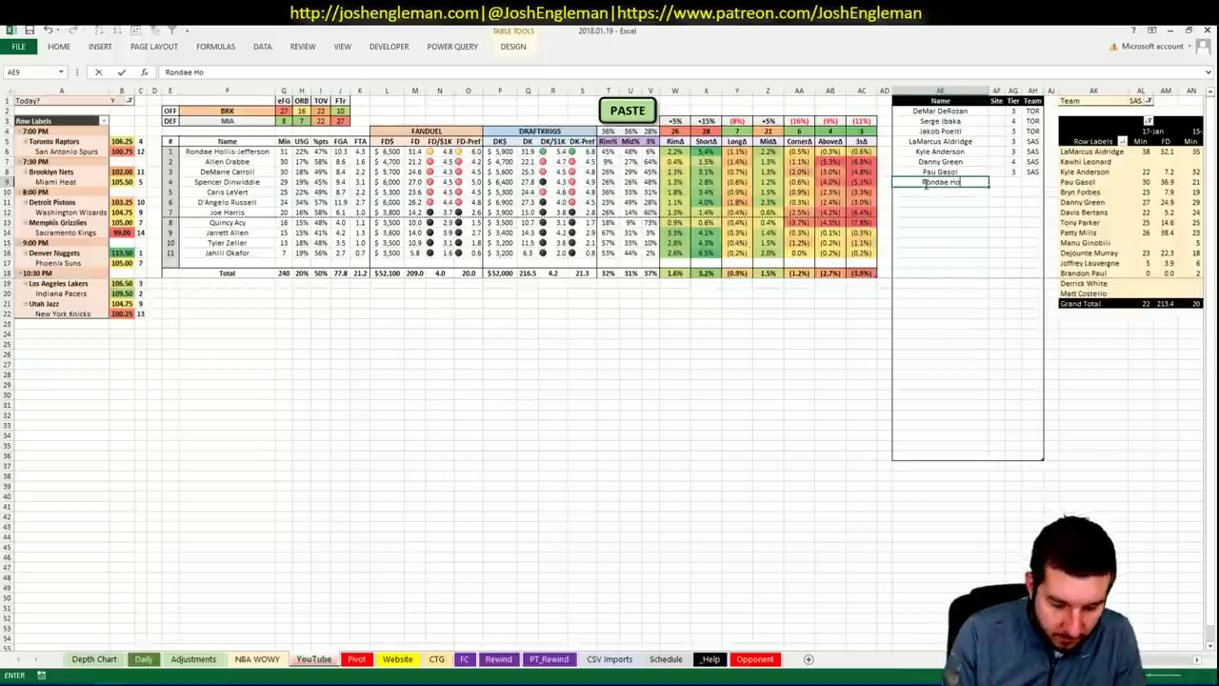
text(llis-Jef)
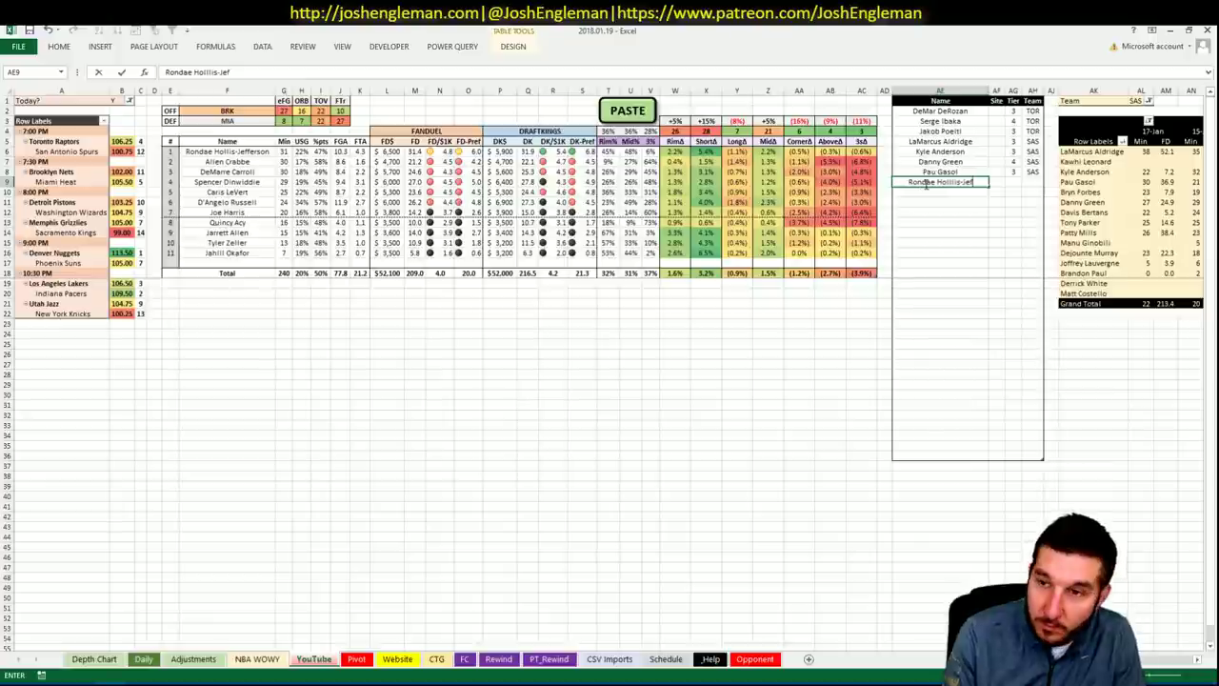
text(ferson)
key(Tab)
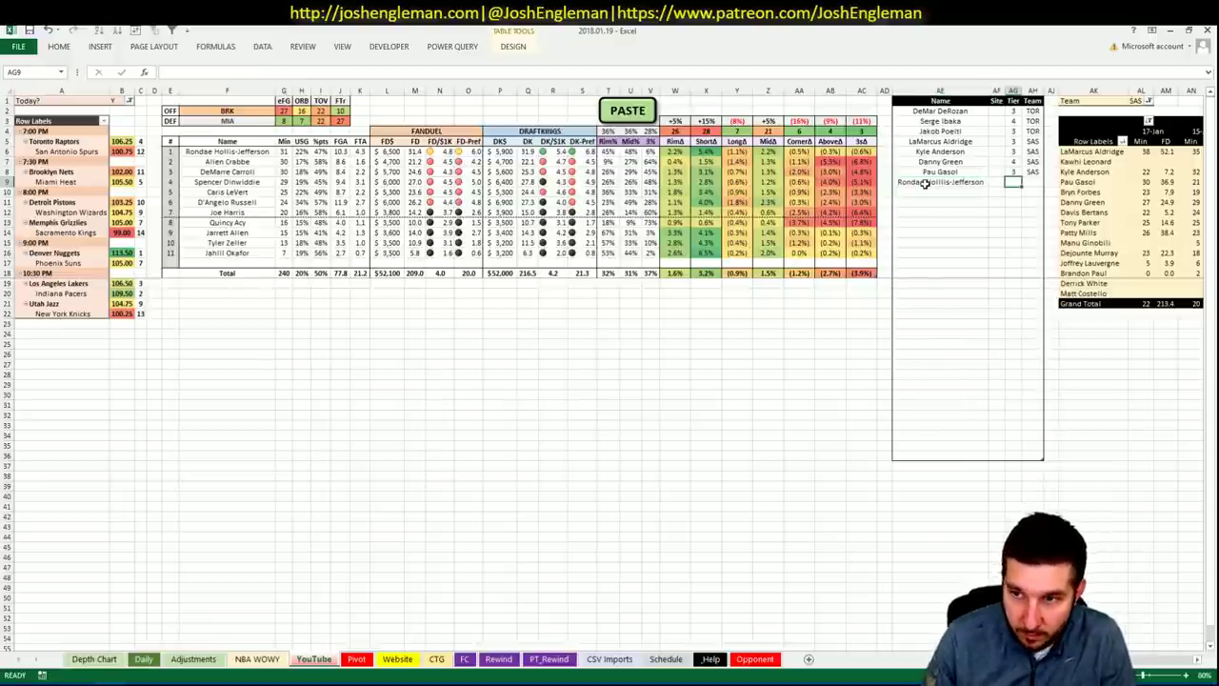
text(DK)
key(Tab)
text(2)
key(Return)
- Filter the recent-games pivot table to team BRK and review the players' minutes and FanDuel points against the matchup table
click(1139, 101)
text(BRK)
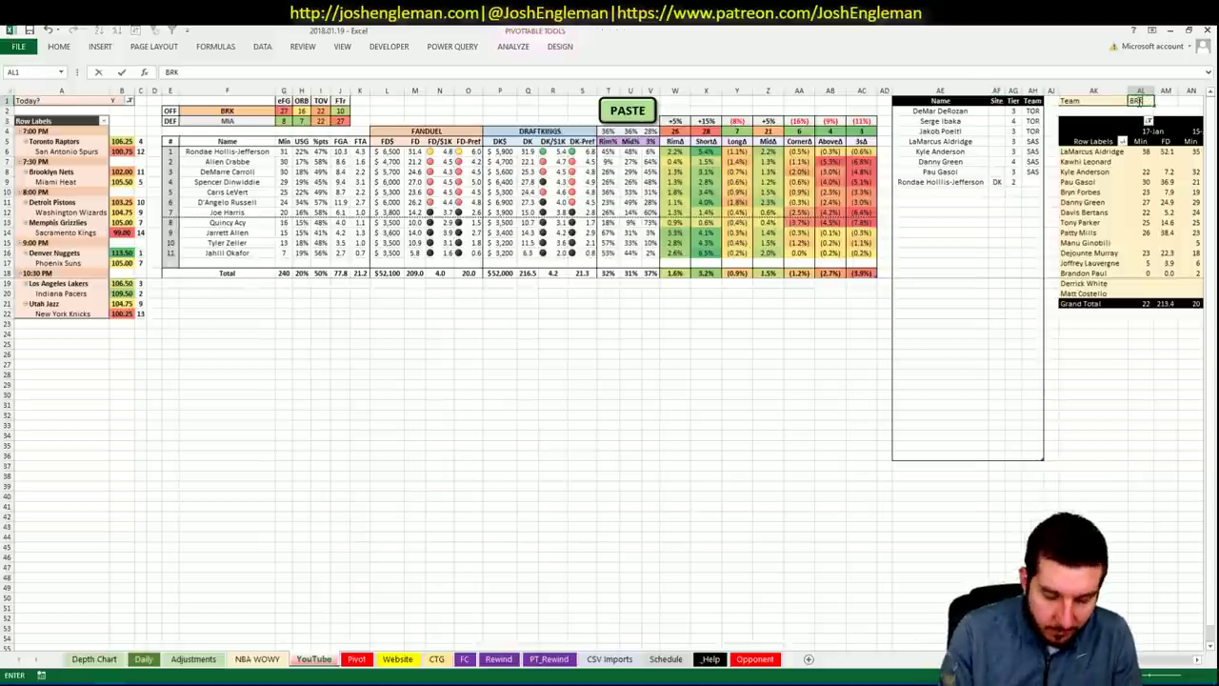
key(Return)
key(Return)
scroll(610, 372, right, 5)
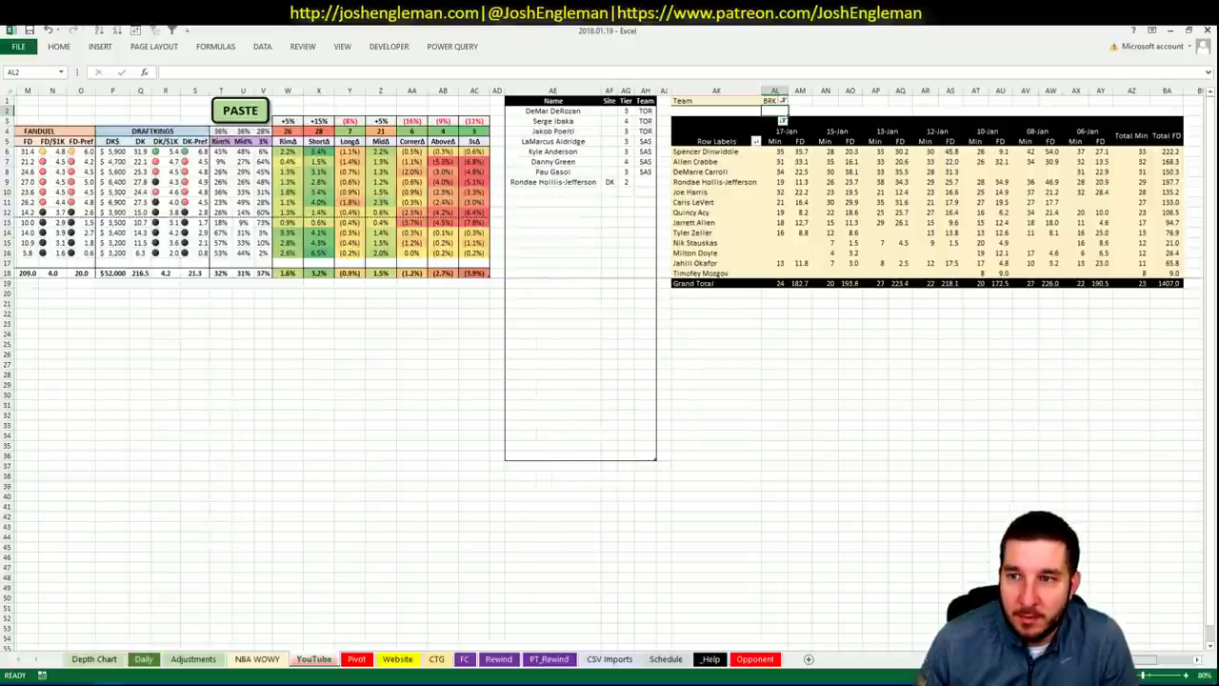
scroll(609, 371, left, 5)
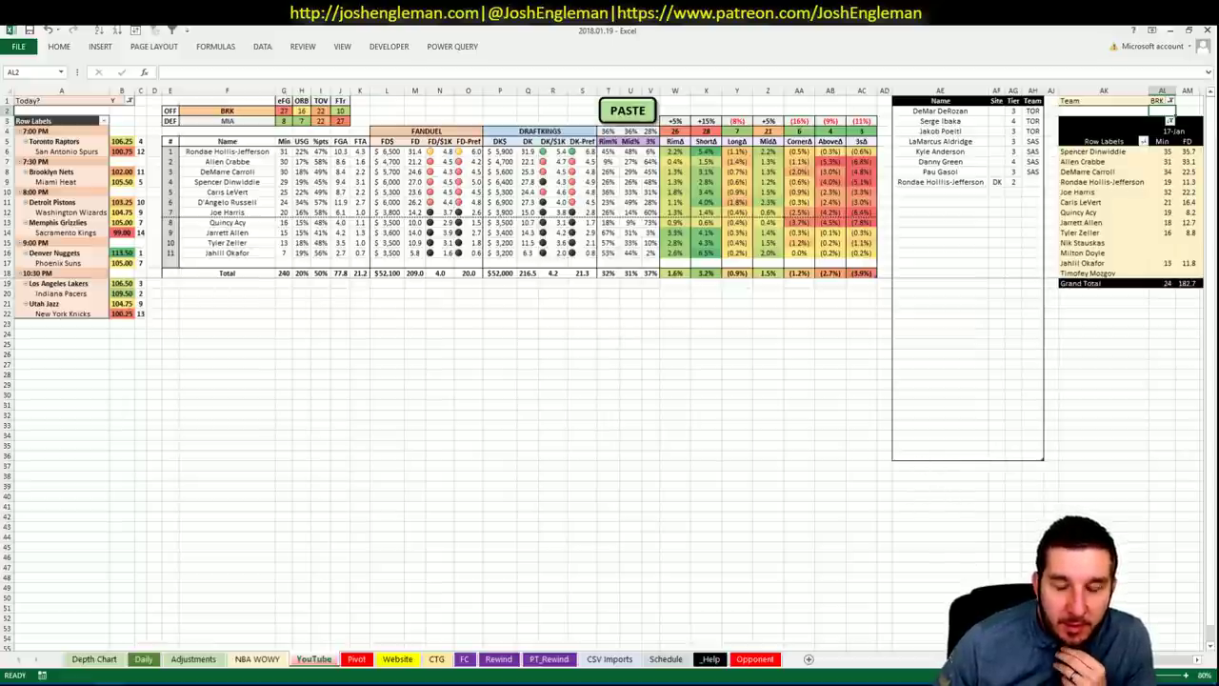
scroll(953, 457, right, 6)
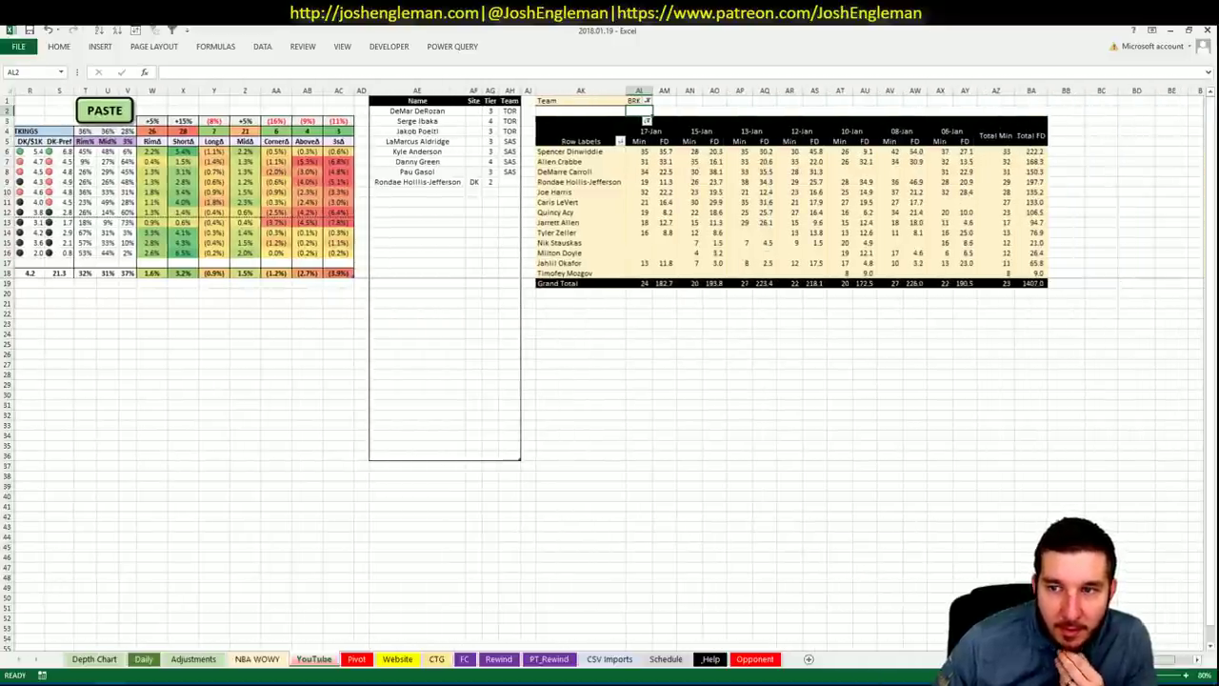
scroll(610, 371, left, 1)
scroll(610, 371, left, 5)
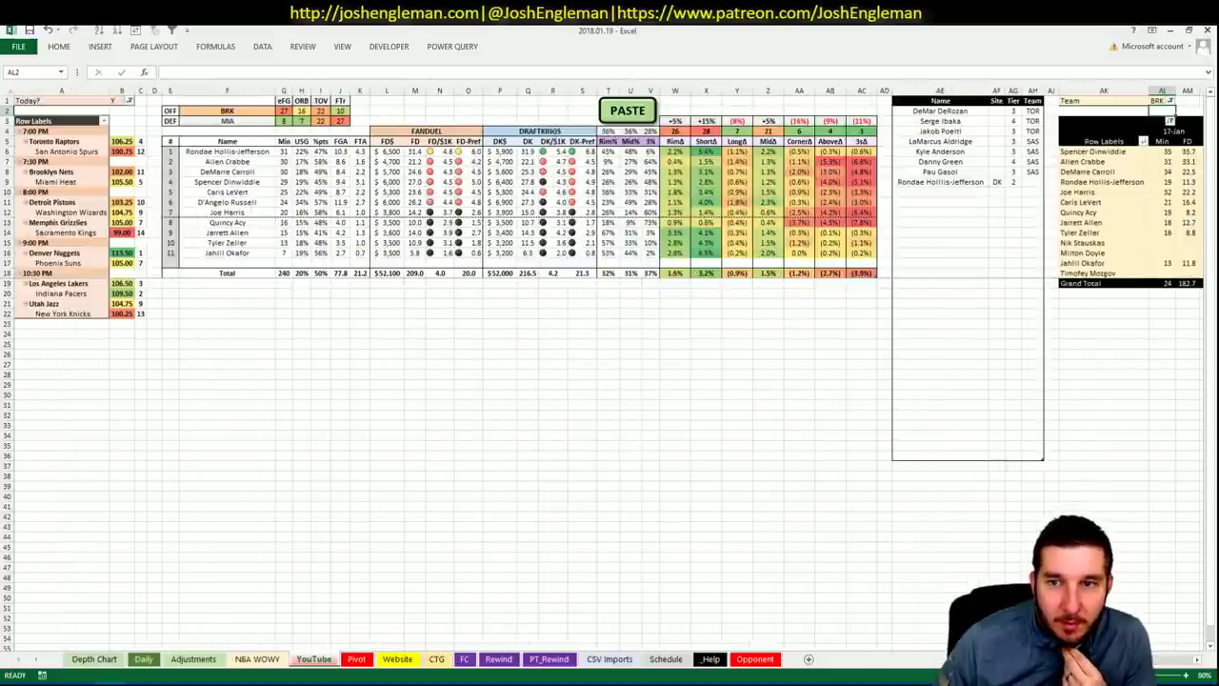
- Correct the spelling of Rondae Hollis-Jefferson's name in the DK row of the chosen-players table
click(972, 182)
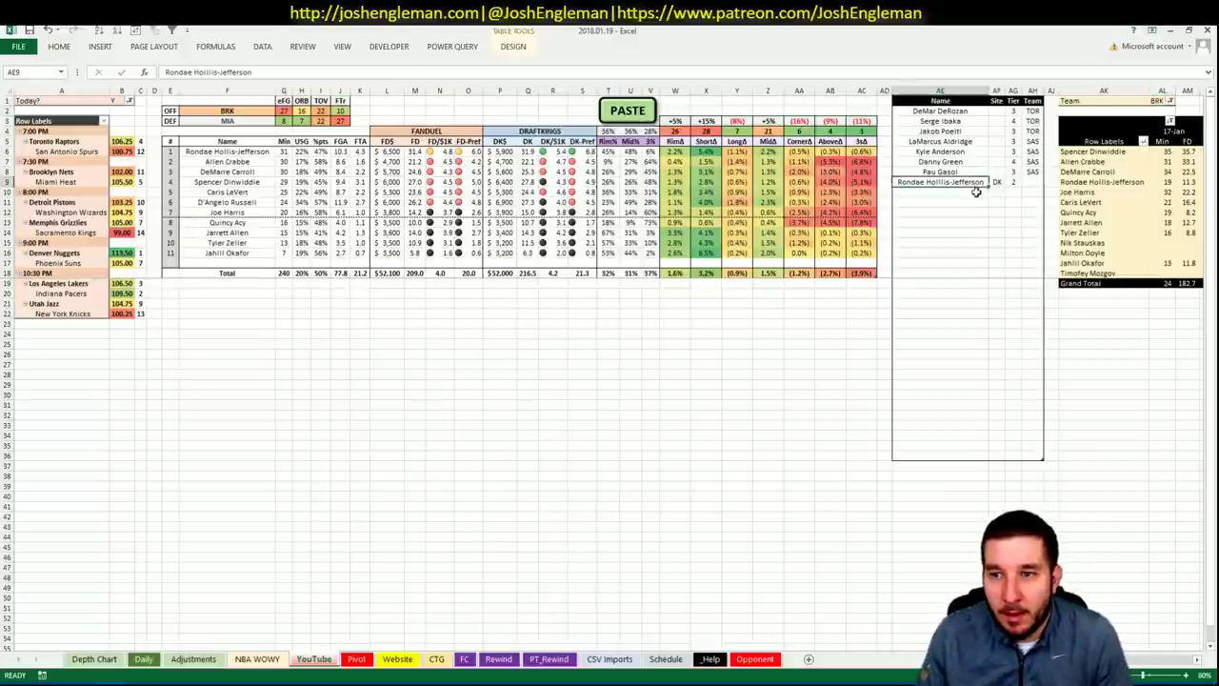
click(972, 191)
key(Up)
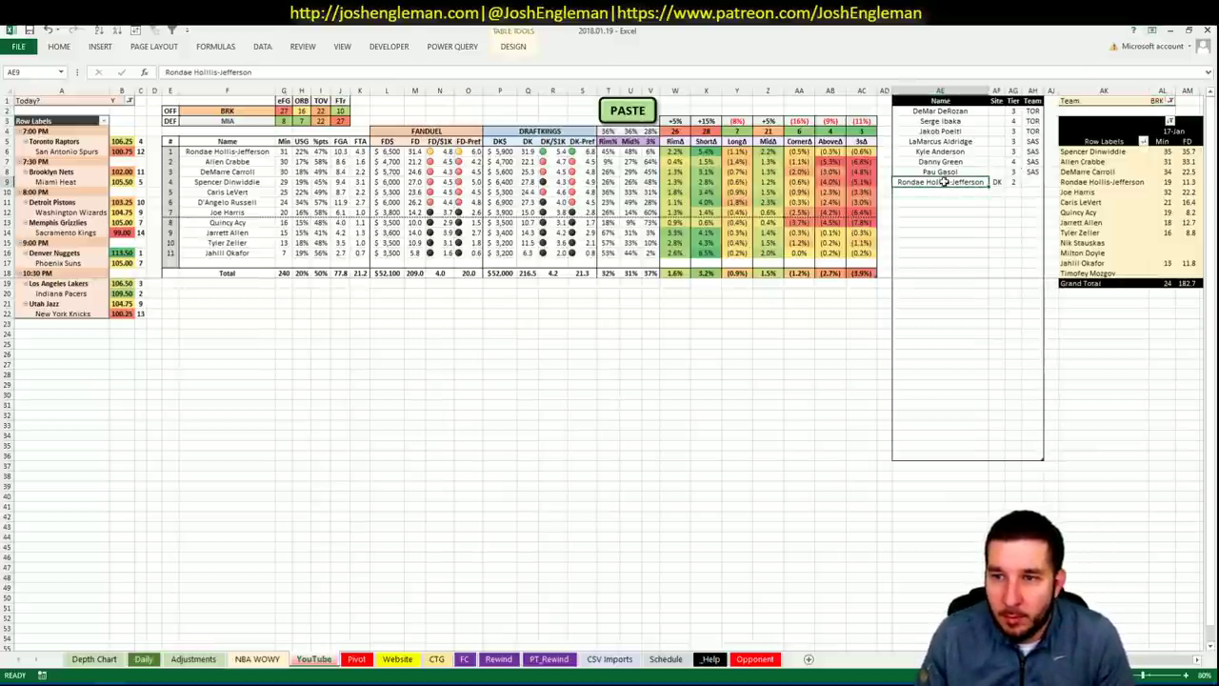
double_click(946, 185)
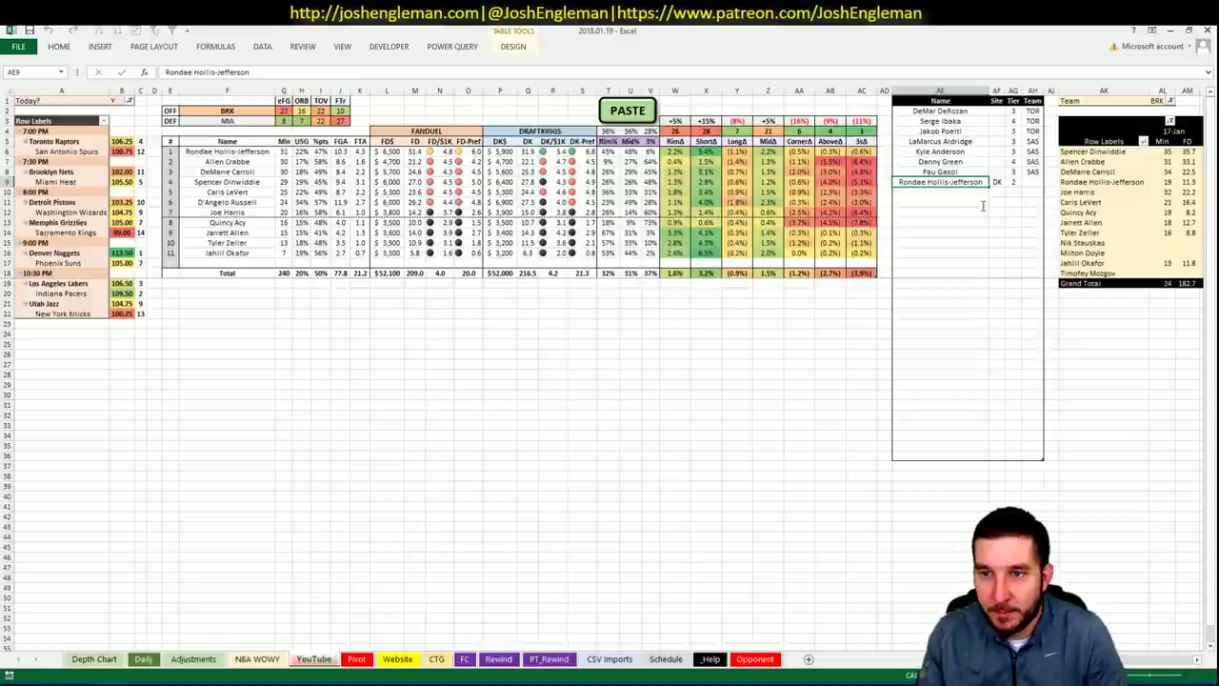
key(Return)
- Add a second Rondae Hollis-Jefferson row with site FD and tier 3 to the chosen-players table
text(Dre)
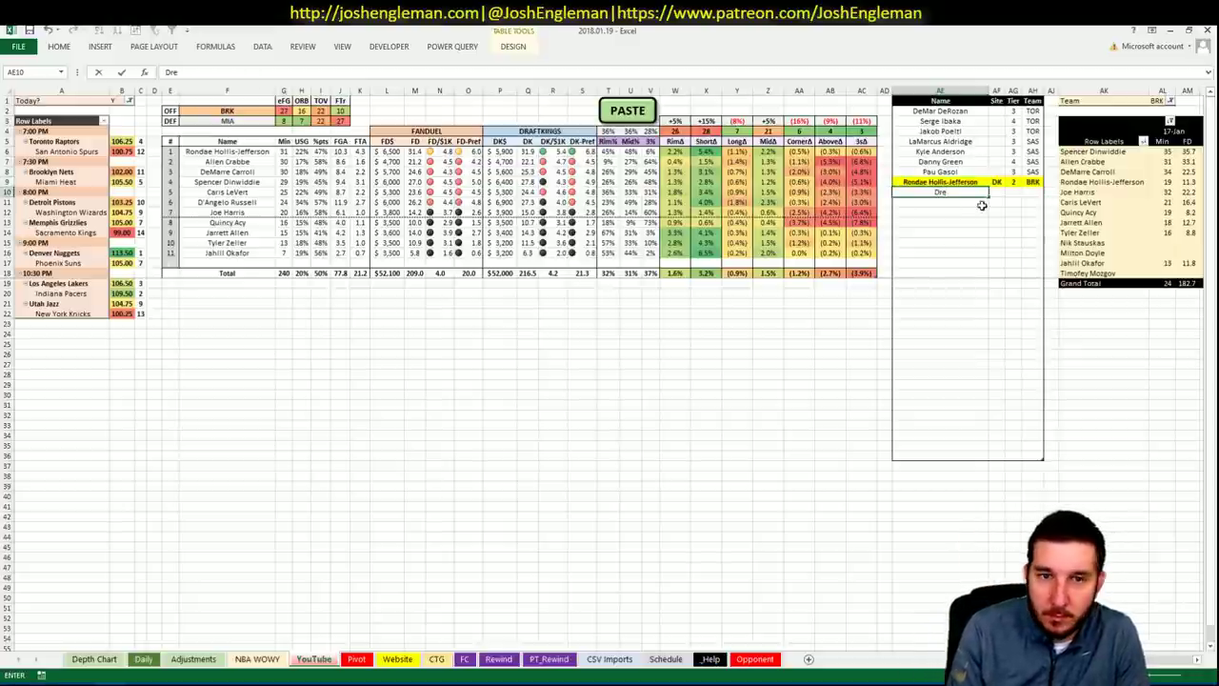
key(Escape)
text(Rn)
key(Tab)
text(FD)
key(Tab)
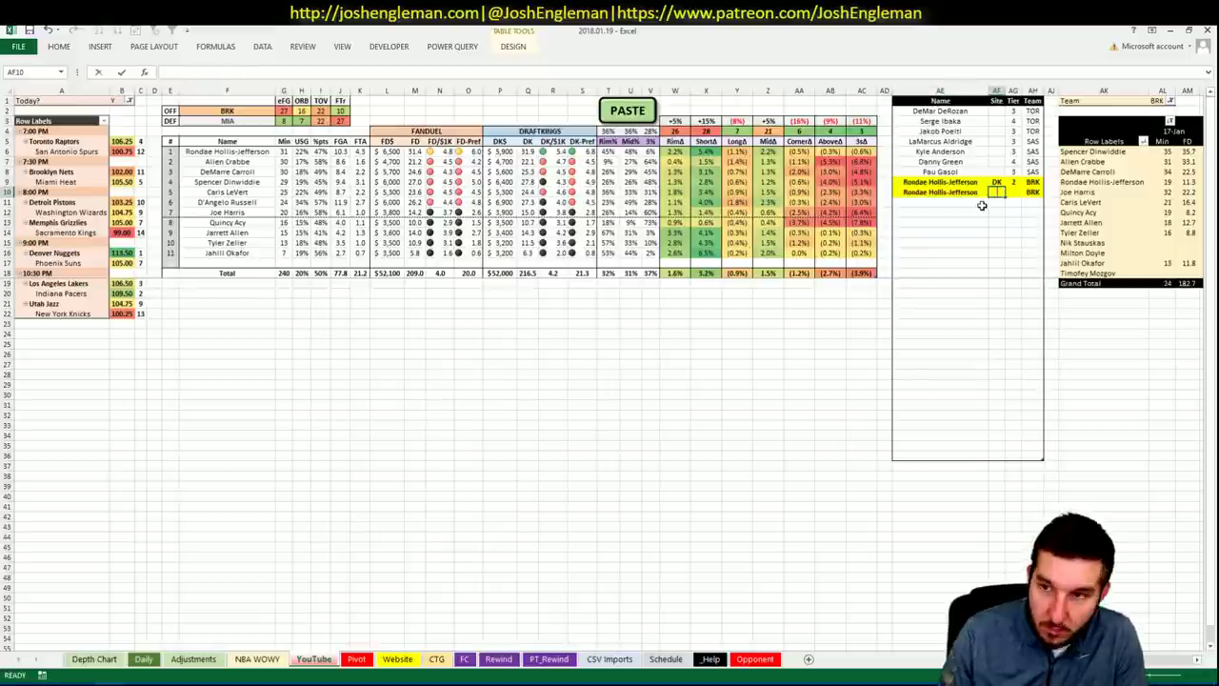
text(3)
key(Return)
- Add DeMarre Carroll with tier 4 and no site to the chosen-players table
text(DeMarre Carroll)
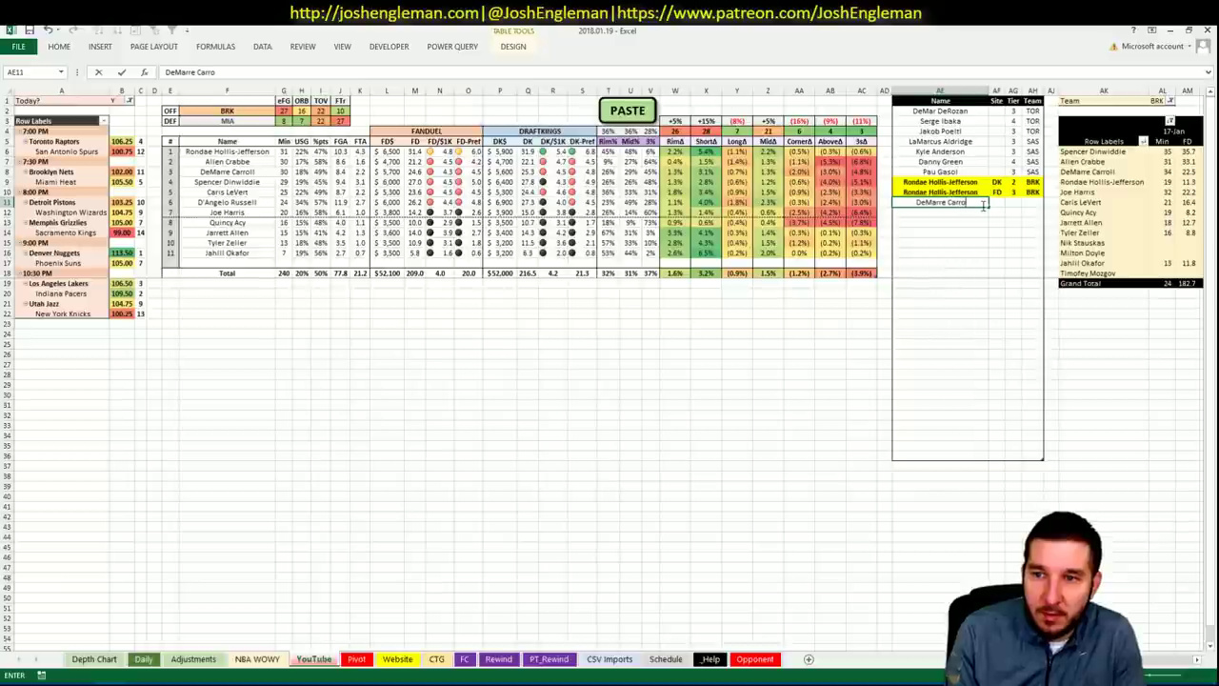
key(Tab)
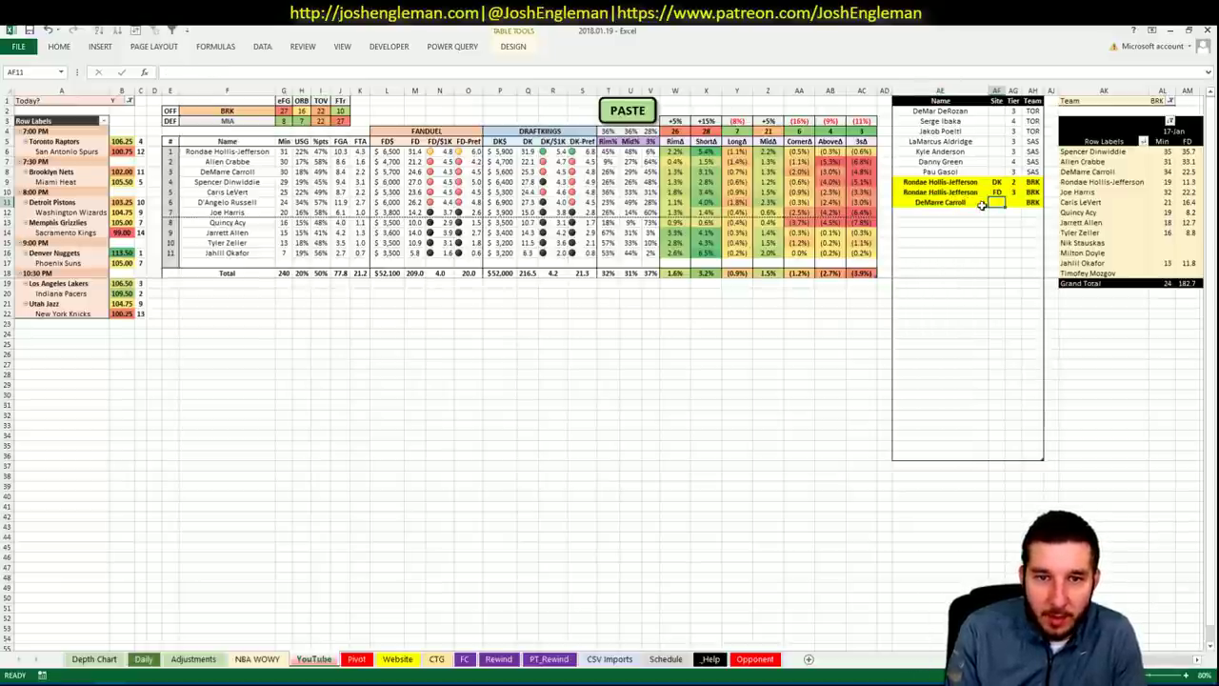
key(Tab)
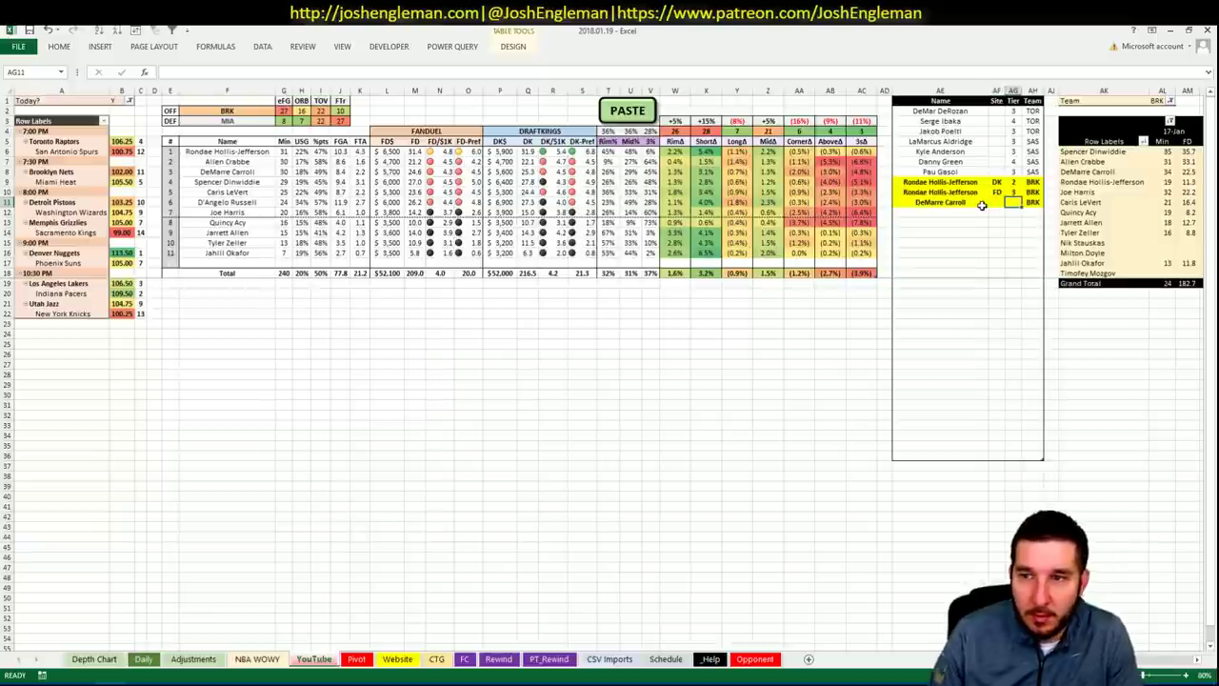
text(4)
key(Return)
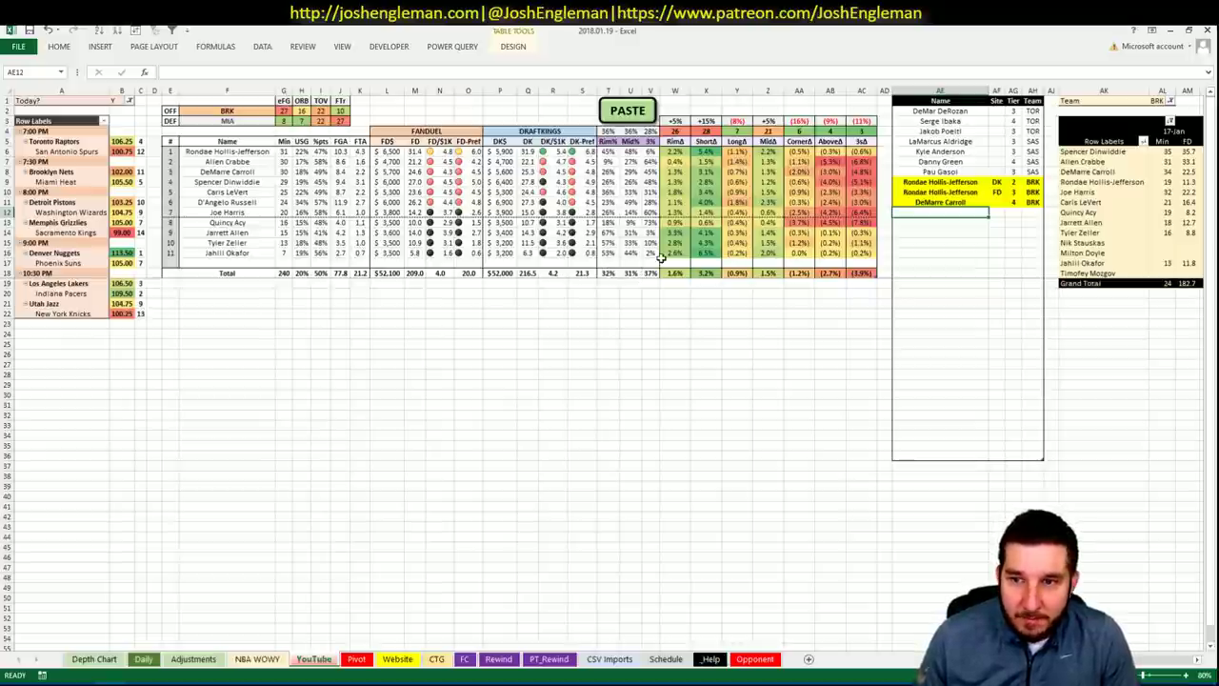
- Set the offensive team of the matchup table to MIA
click(544, 396)
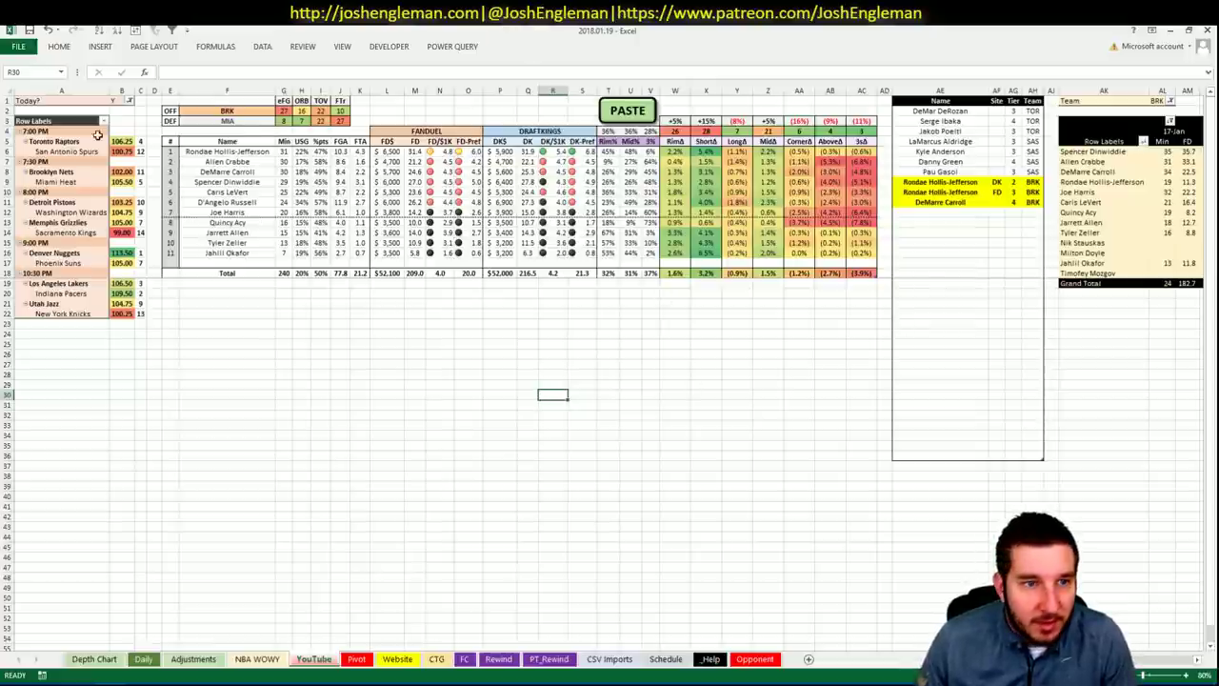
click(243, 111)
text(MISA)
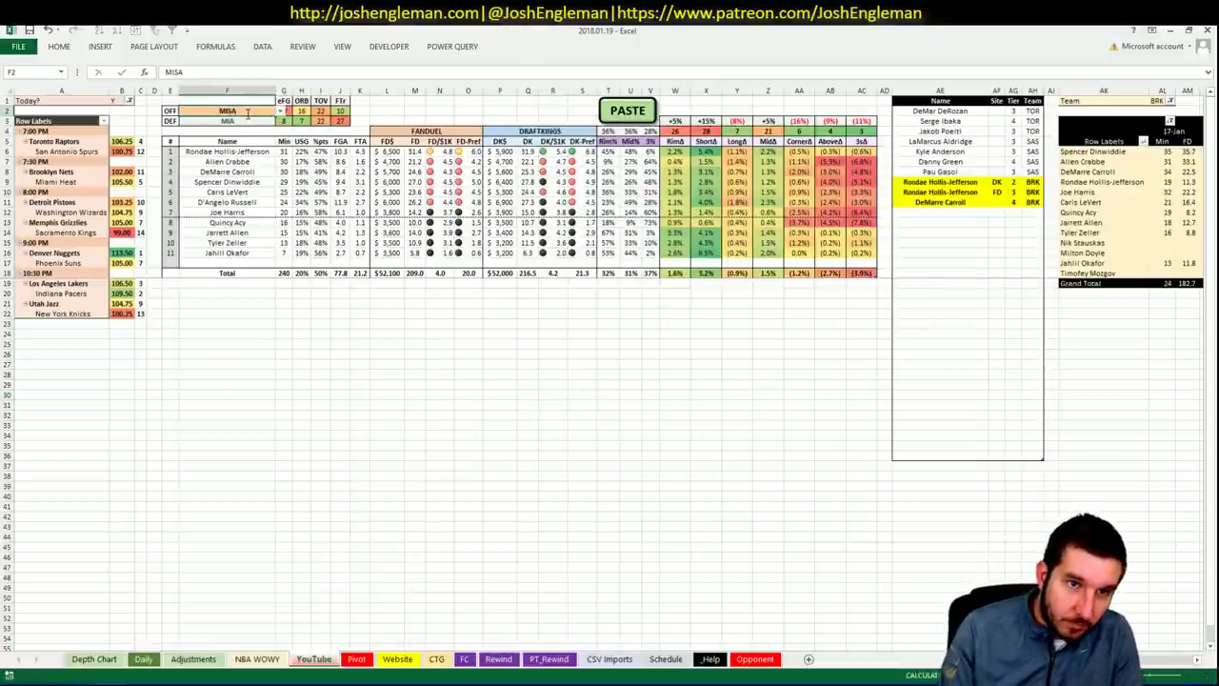
key(Return)
key(Return)
text(MIA)
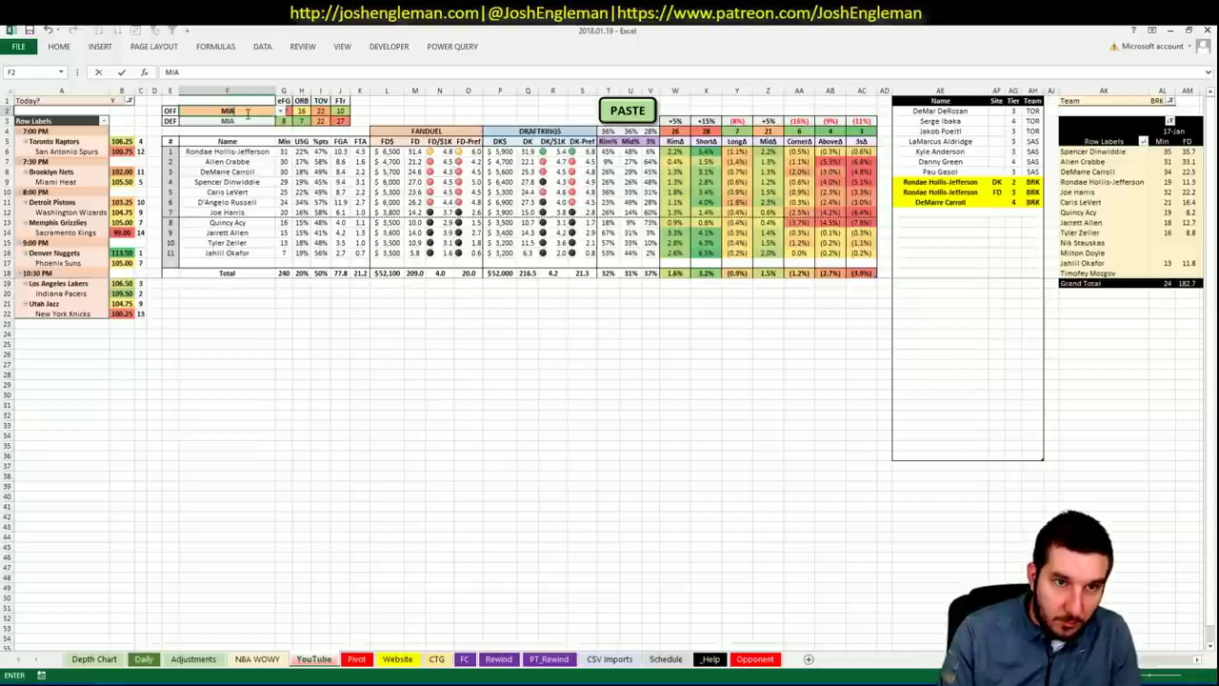
key(Return)
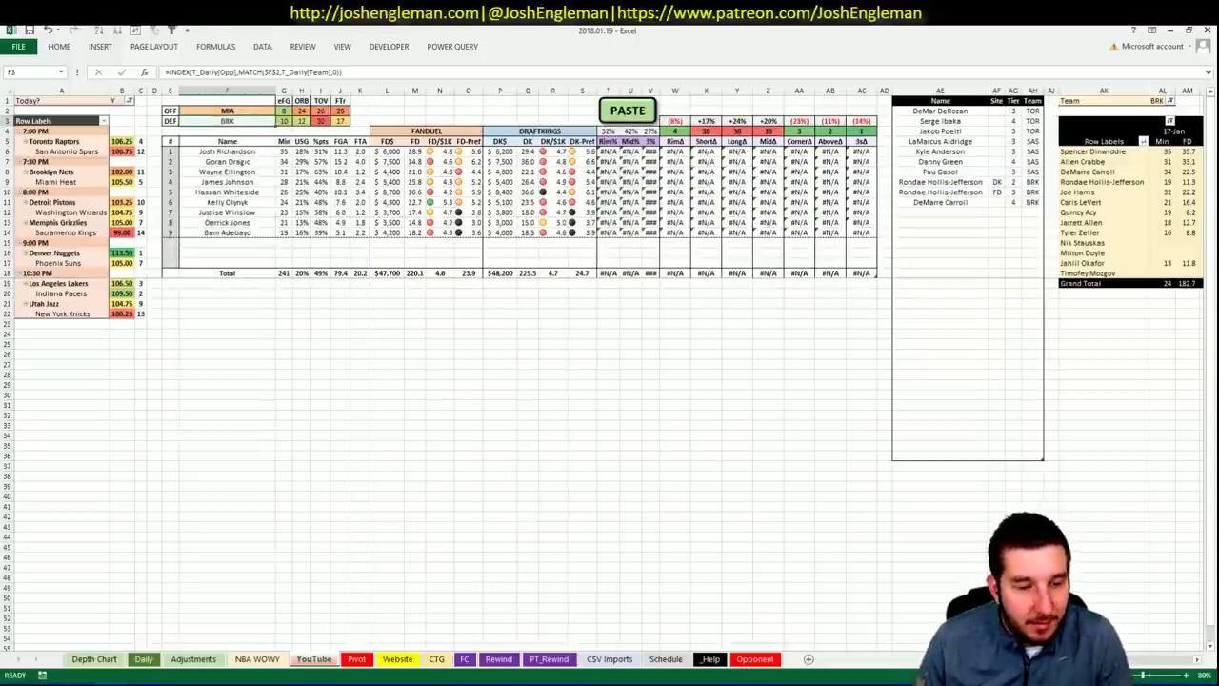
- Switch to the browser and open the Miami Heat player stats on Cleaning the Glass
mouse_move(67, 684)
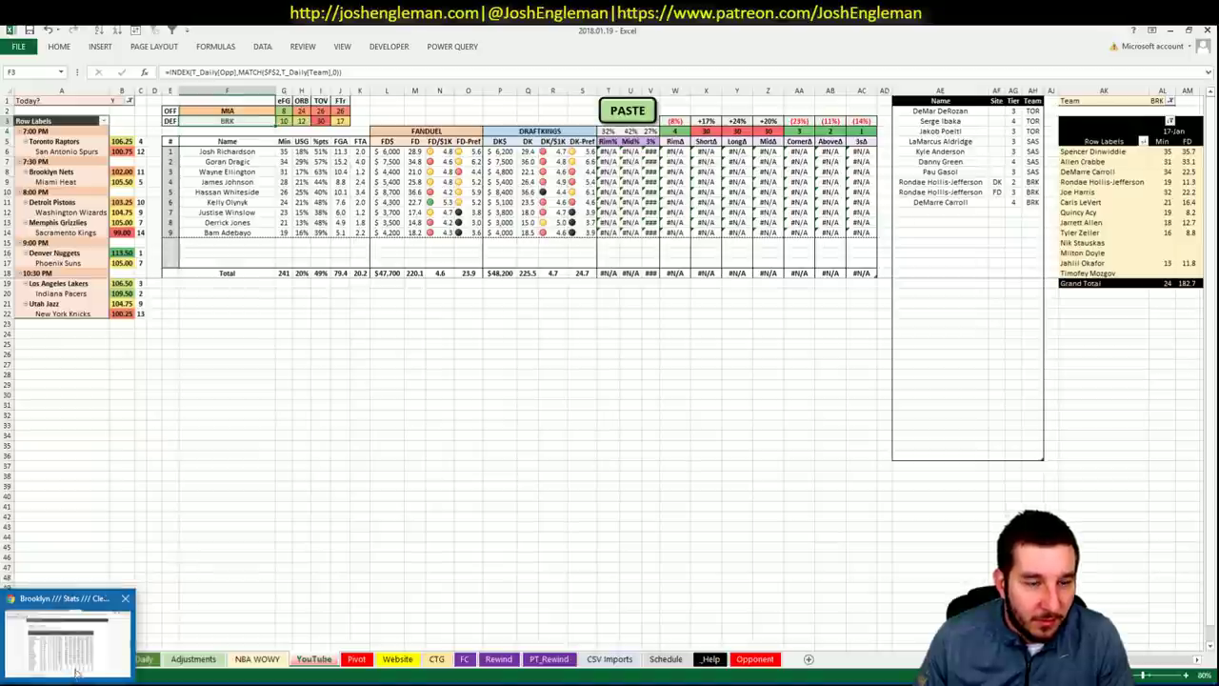
click(67, 638)
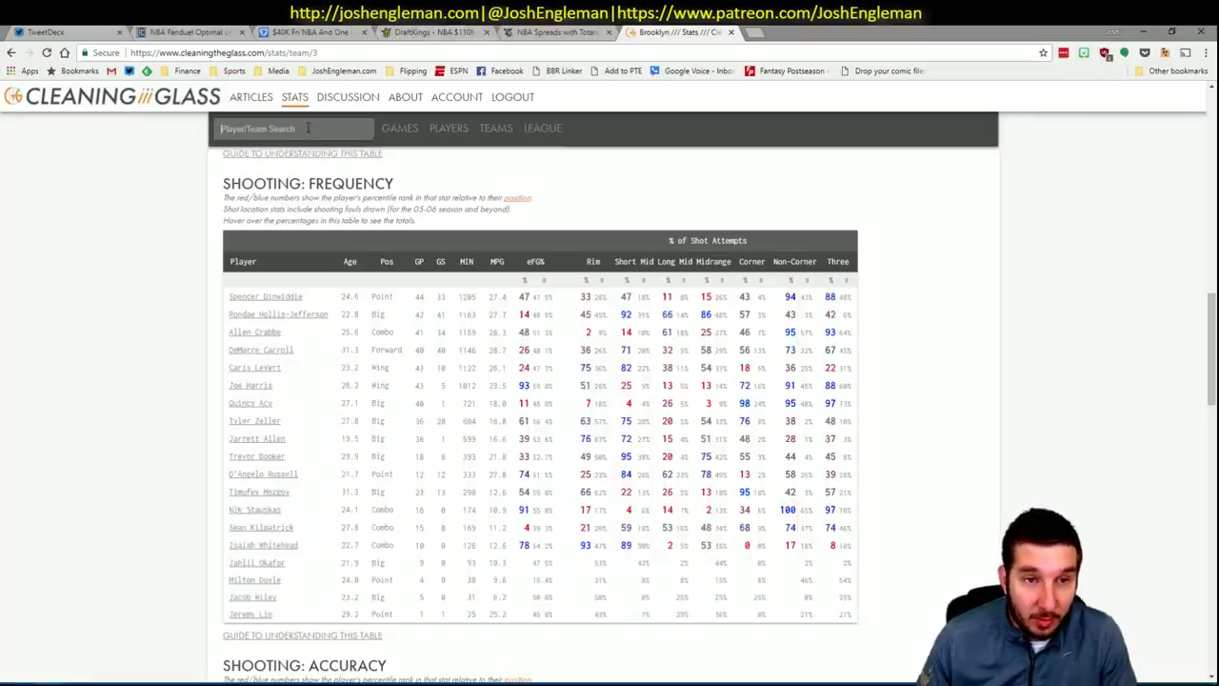
click(307, 128)
text(Miami Heat)
key(Return)
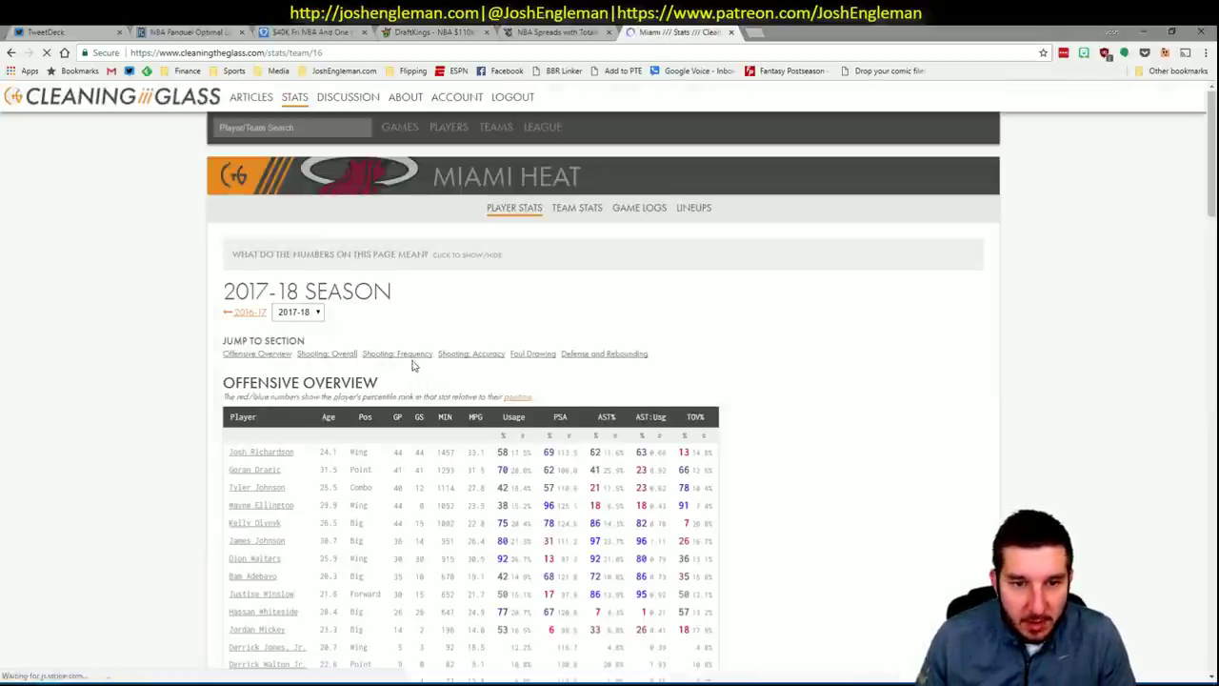
- Copy the Heat's Shooting: Frequency table and paste it into the workbook to fill the matchup table's shot-location columns
scroll(416, 361, down, 4)
scroll(414, 362, down, 2)
drag(843, 564, 232, 298)
key(ctrl+c)
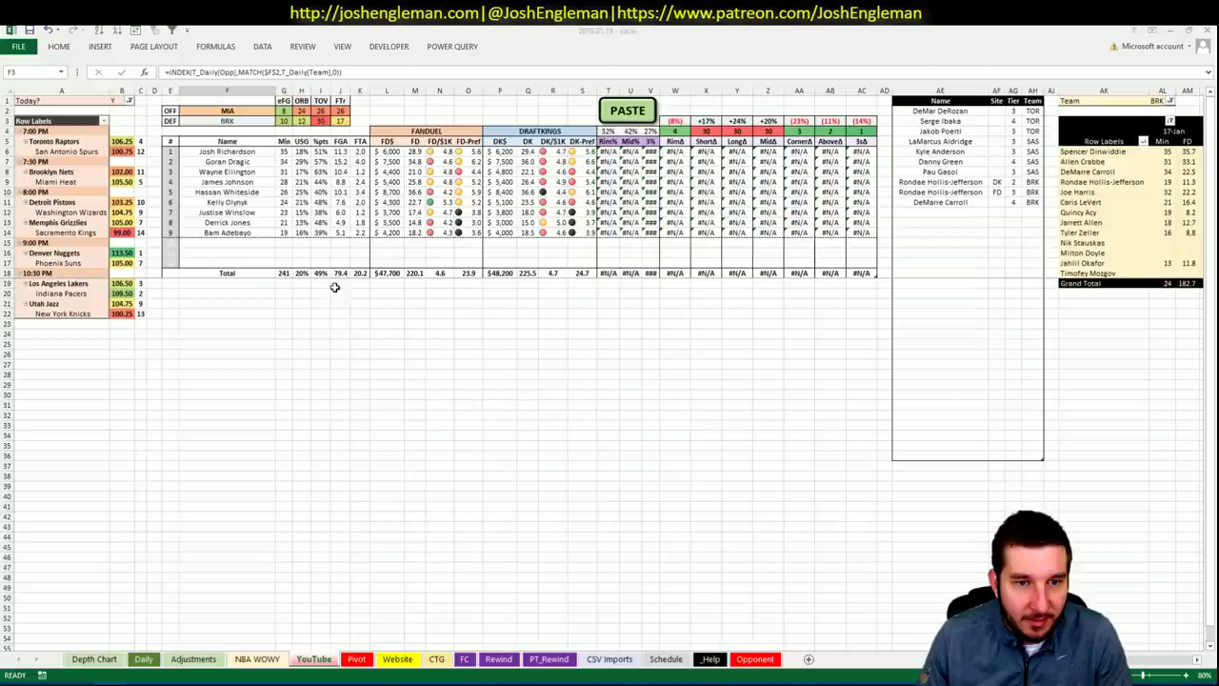
key(alt+Tab)
click(630, 115)
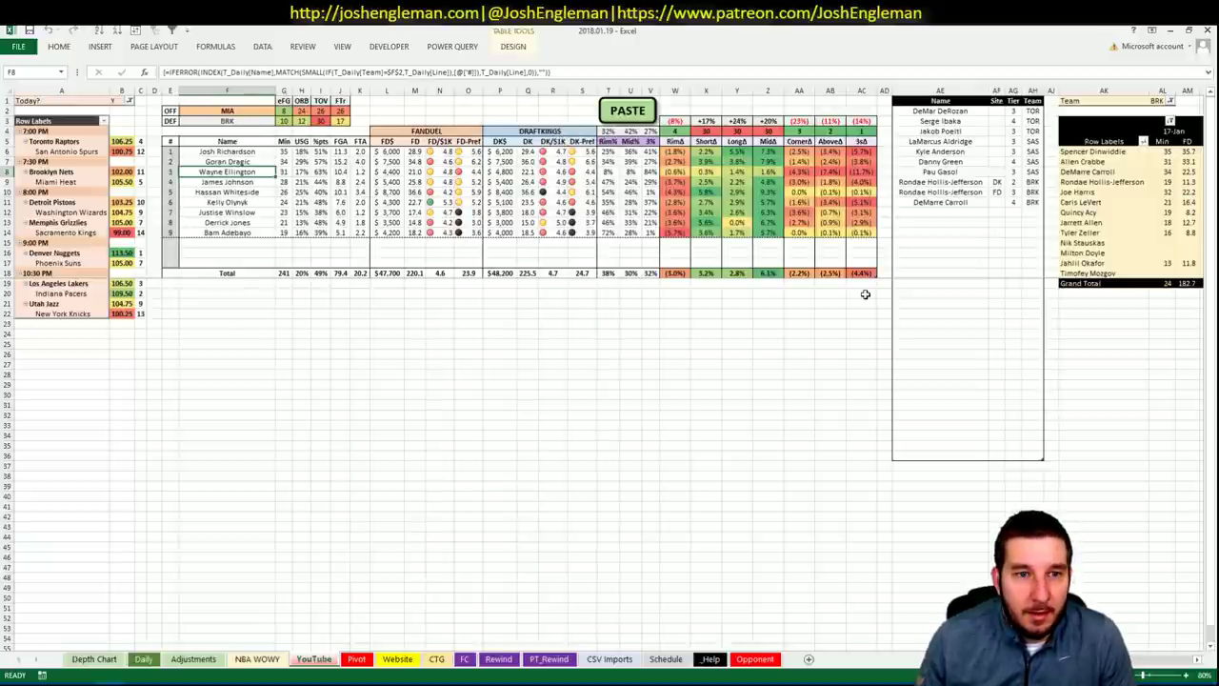
- Filter the recent-games pivot table to team MIA
click(934, 210)
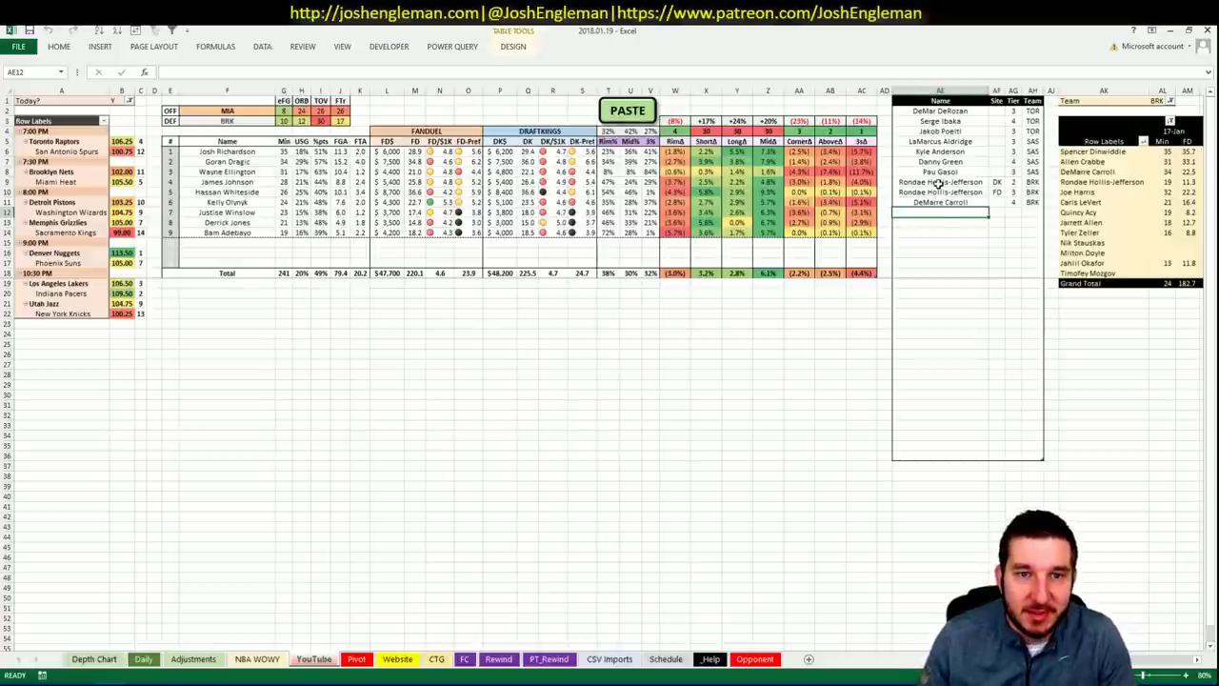
scroll(666, 286, right, 6)
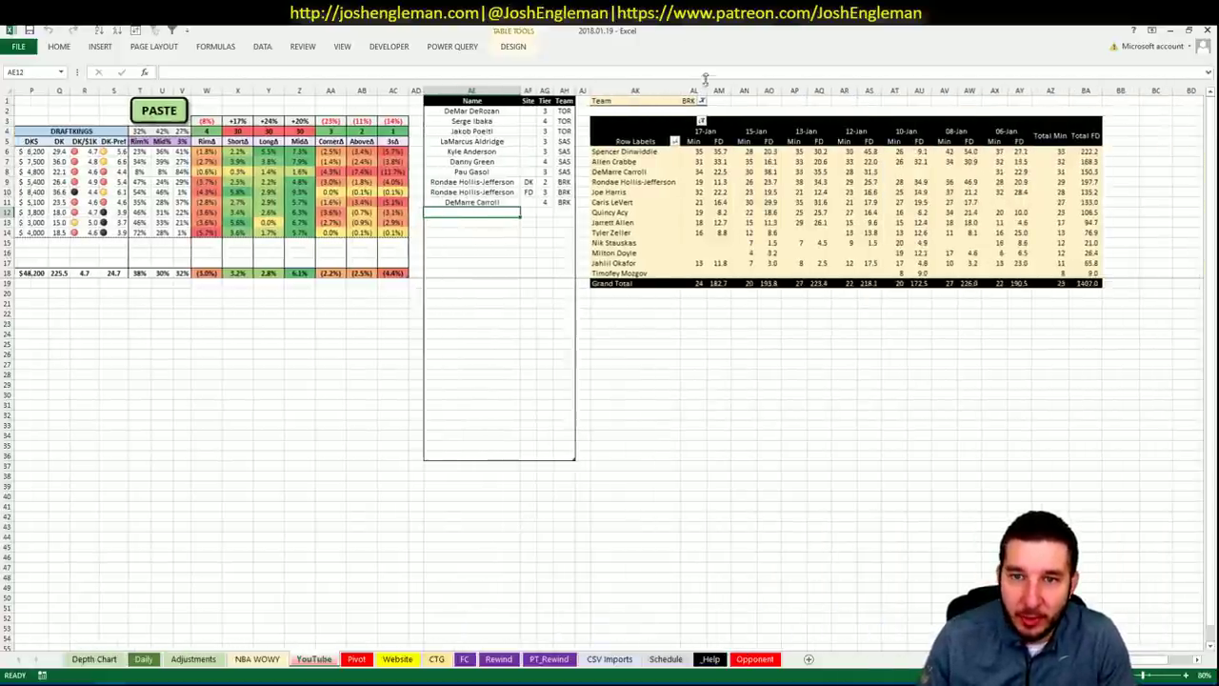
click(687, 100)
text(MIA)
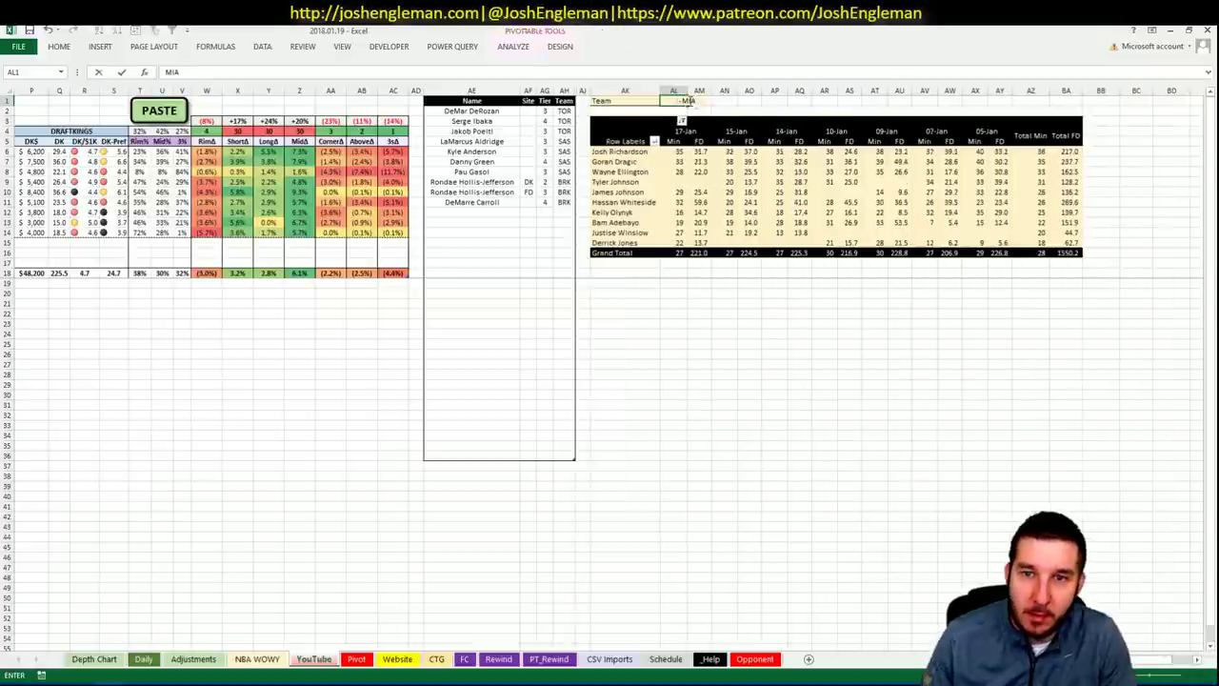
key(Return)
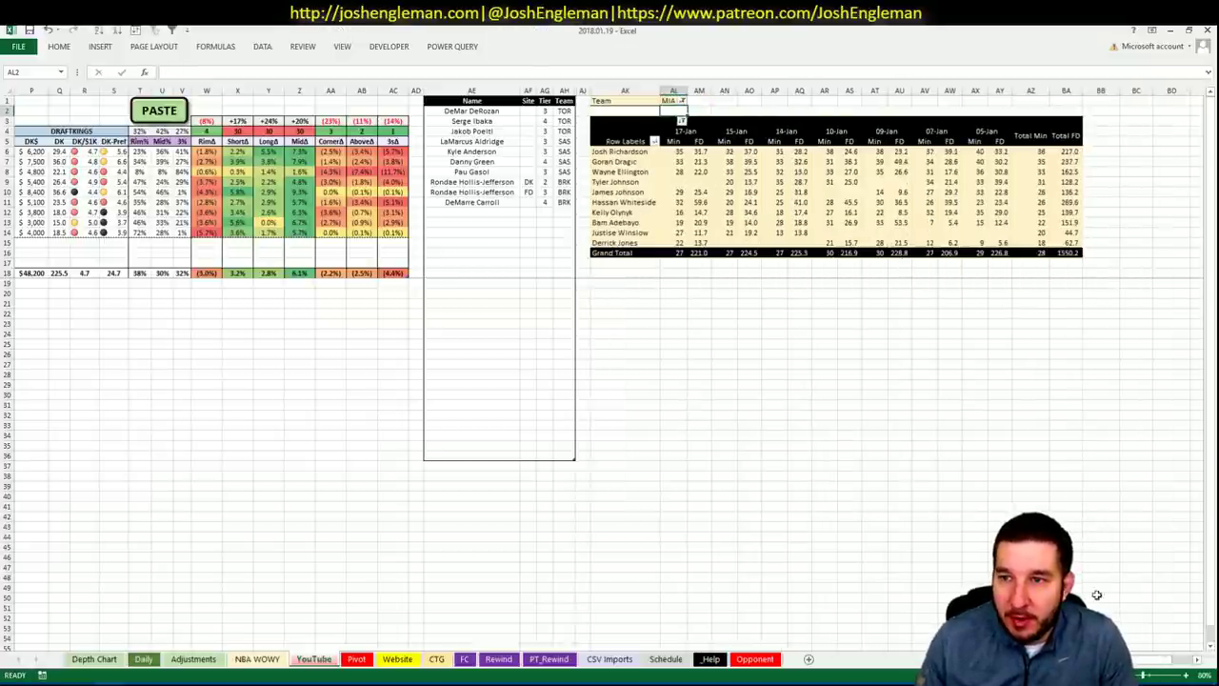
- Add Josh Richardson to the player picks table with tier 3
scroll(885, 340, left, 5)
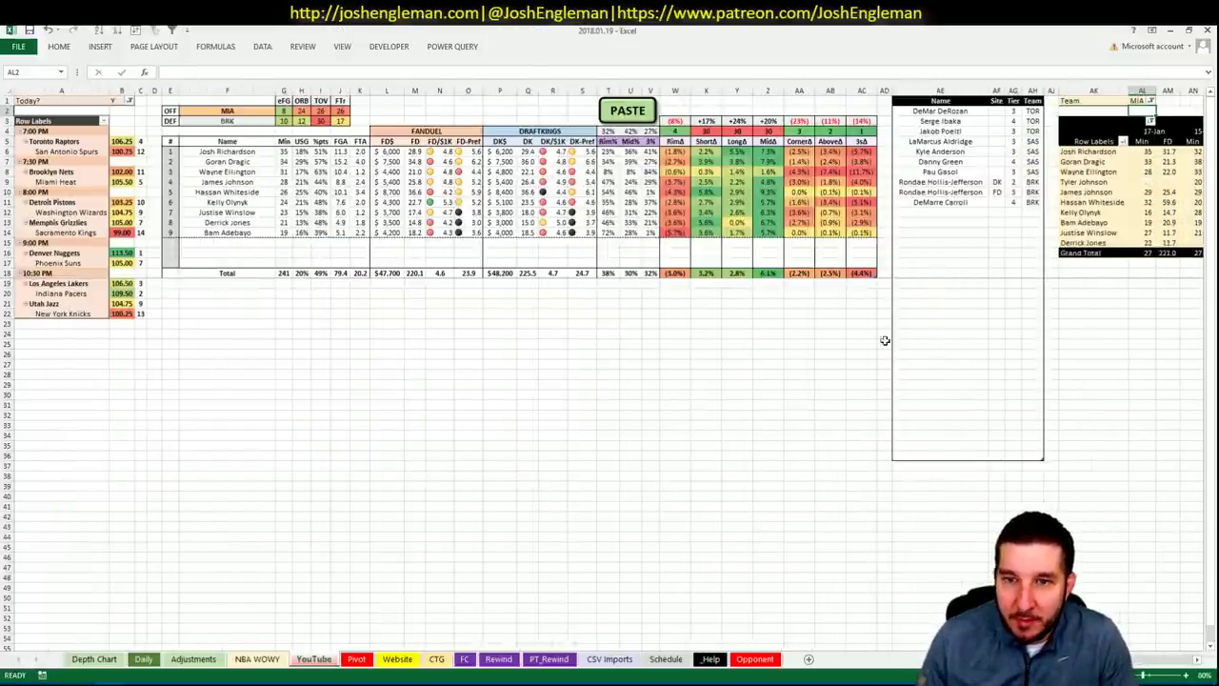
click(954, 212)
text(Josh Richardson)
key(Tab)
key(Tab)
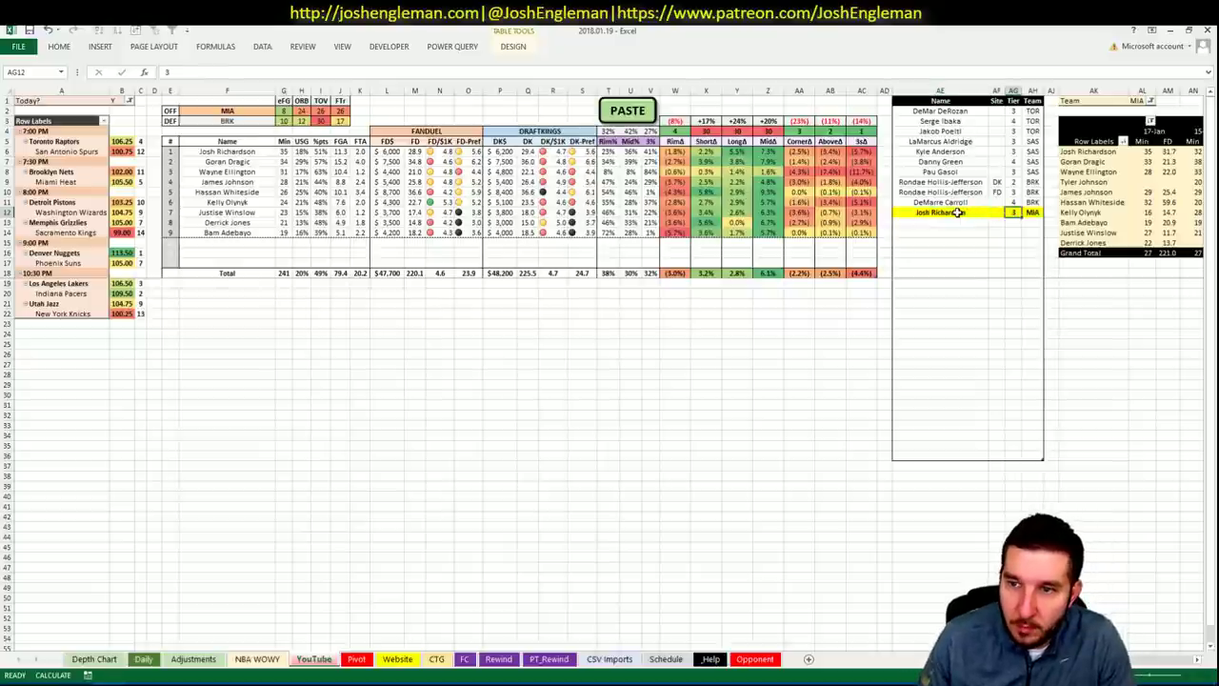
key(Return)
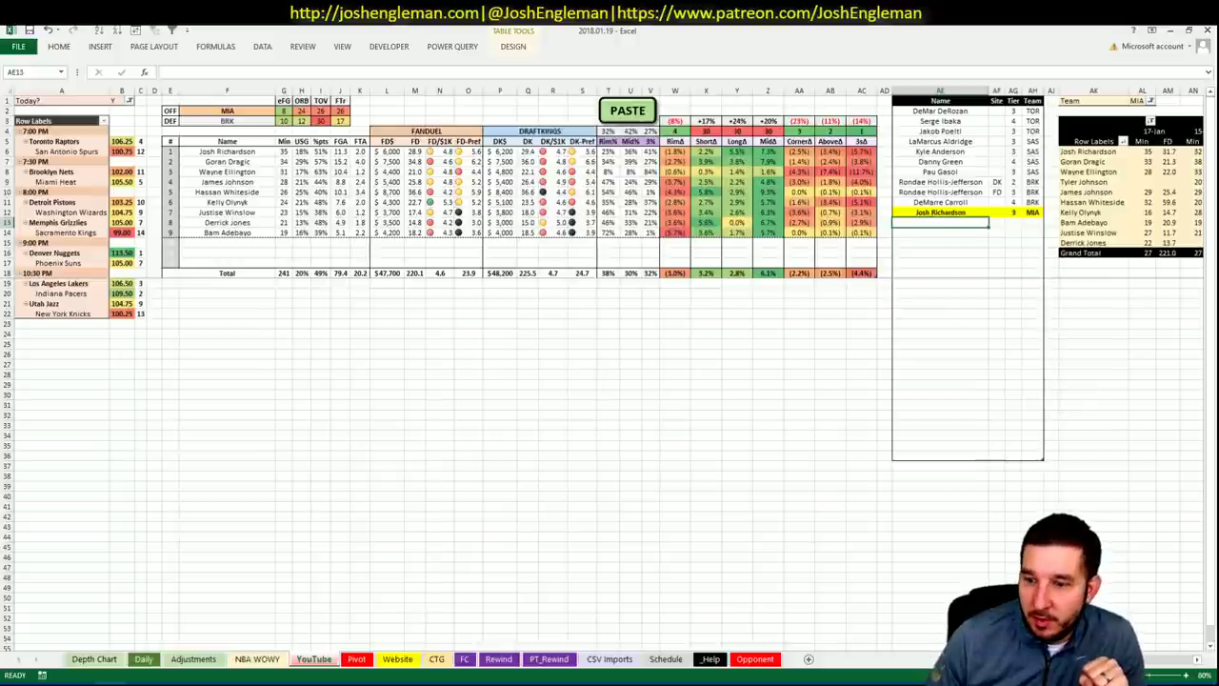
- Check the Heat's recent games, and add Wayne Ellington to the picks table with tier 4
scroll(610, 285, right, 5)
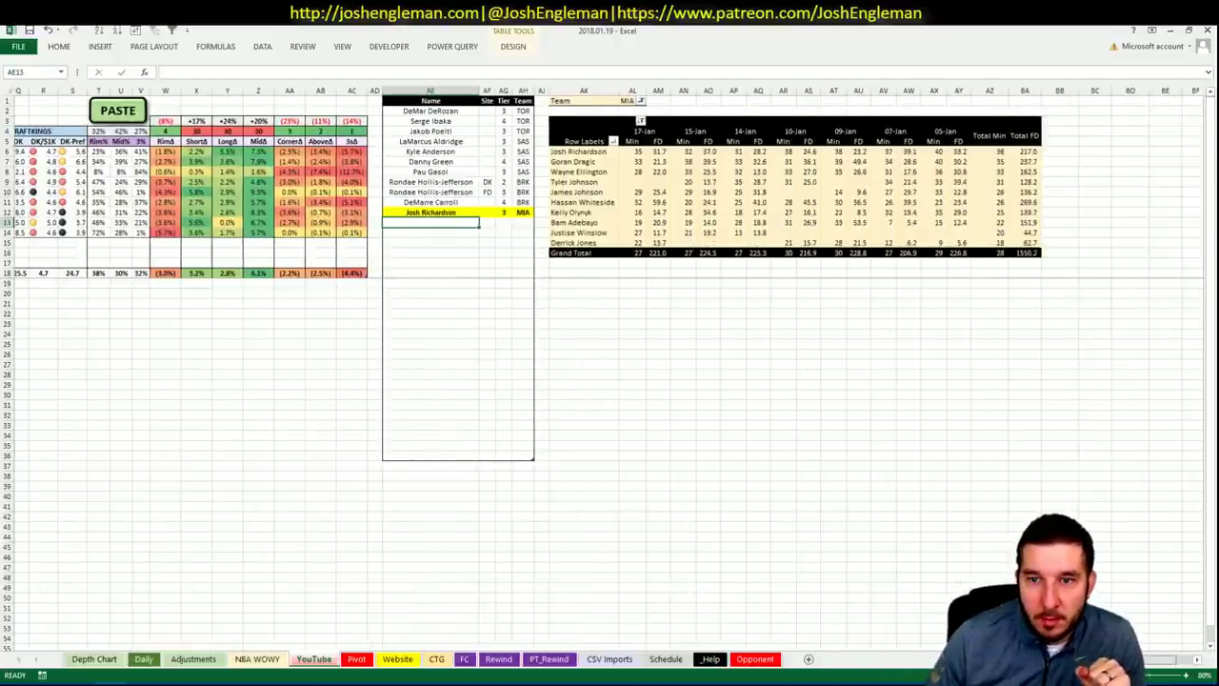
scroll(610, 286, left, 5)
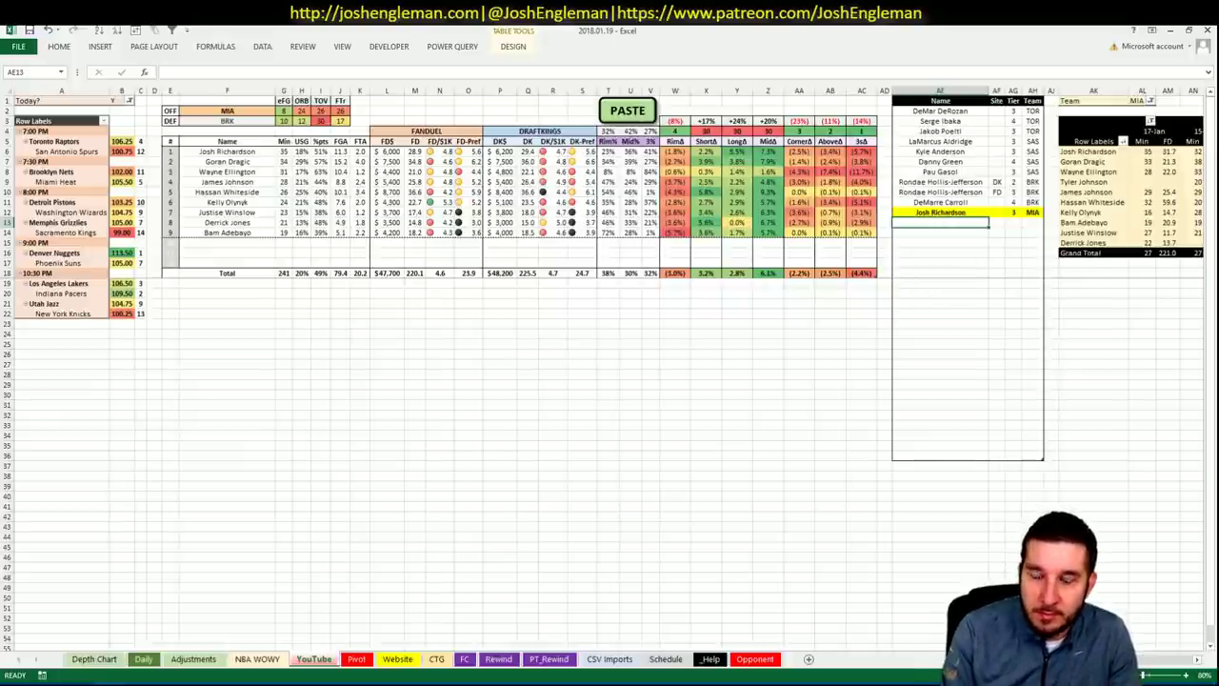
text(Wayne Ellingt)
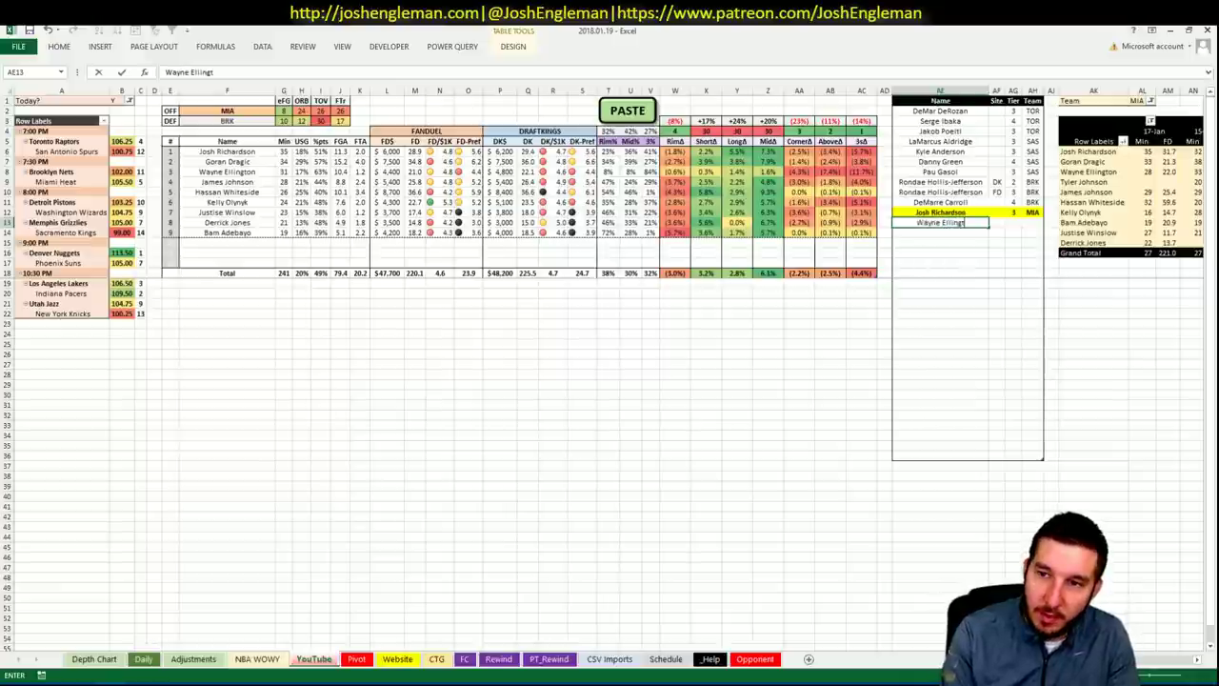
text(on)
key(Tab)
key(Tab)
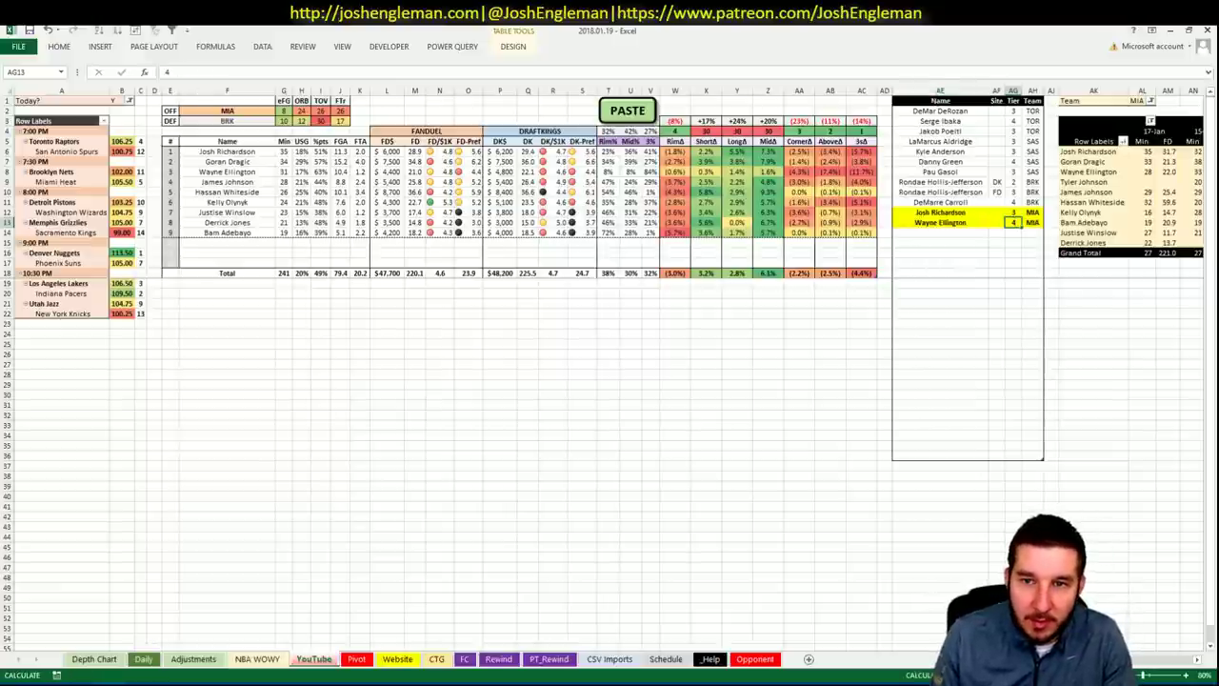
key(Return)
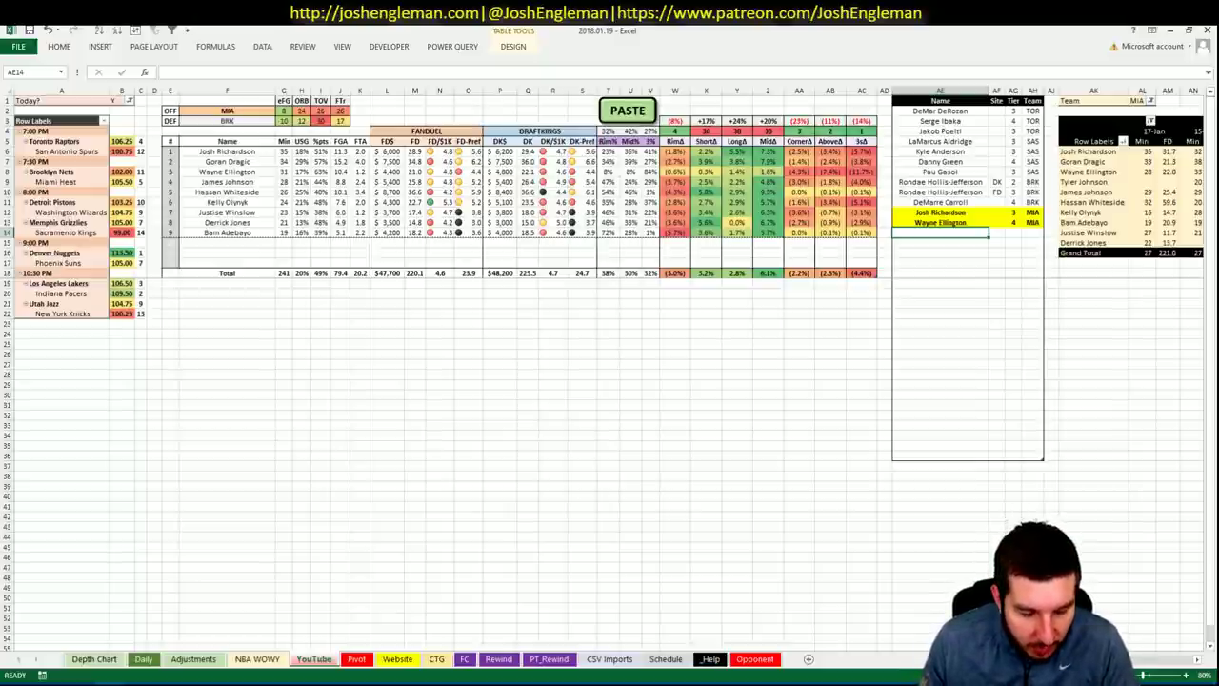
- Compare the Heat's recent minutes with the matchup table, and add Kelly Olynyk to the picks with tier 4
scroll(610, 285, right, 5)
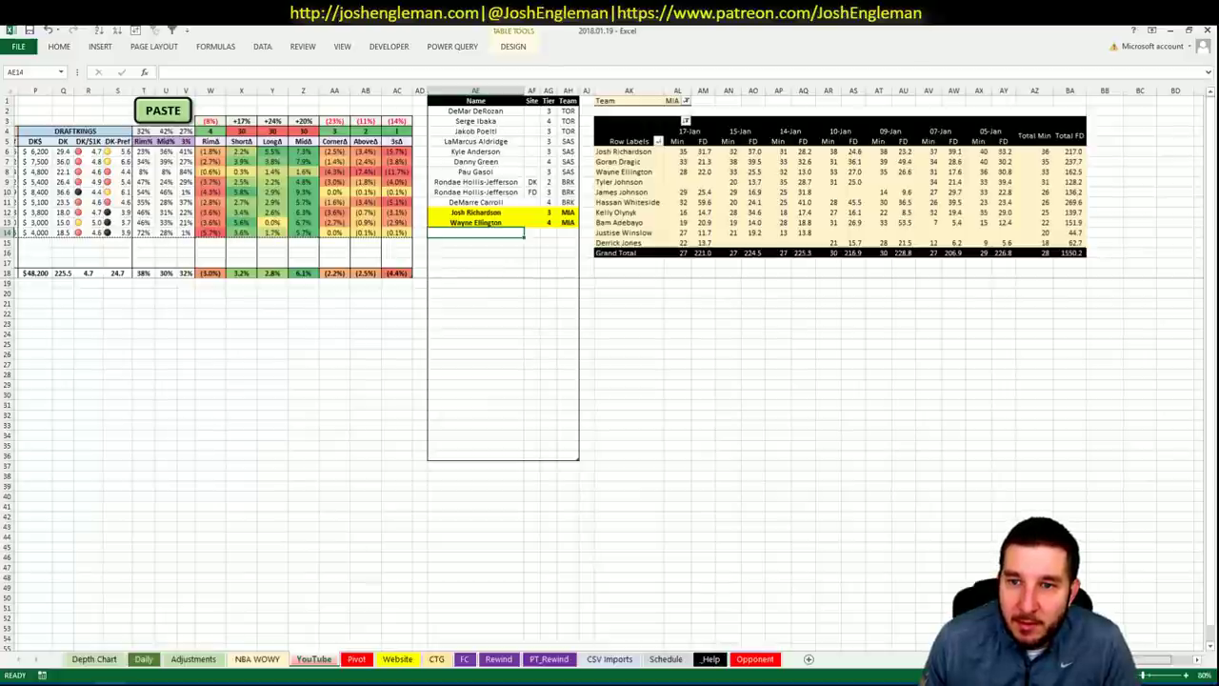
scroll(816, 620, left, 5)
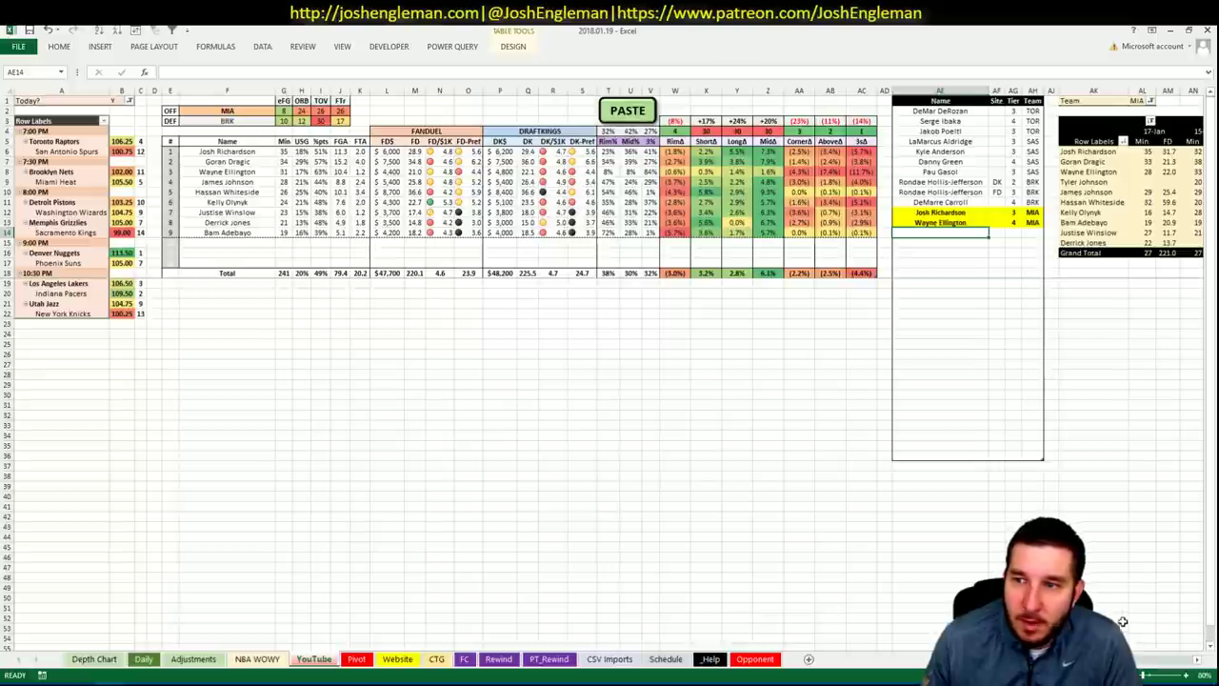
scroll(609, 362, right, 3)
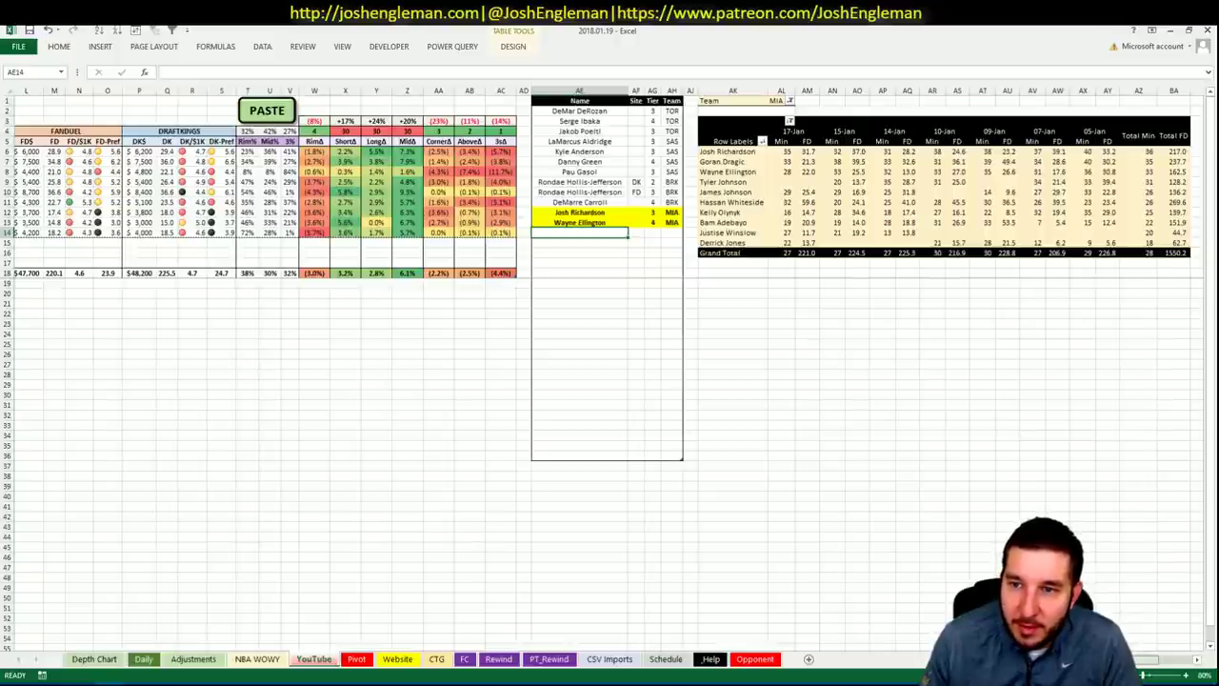
scroll(609, 362, left, 4)
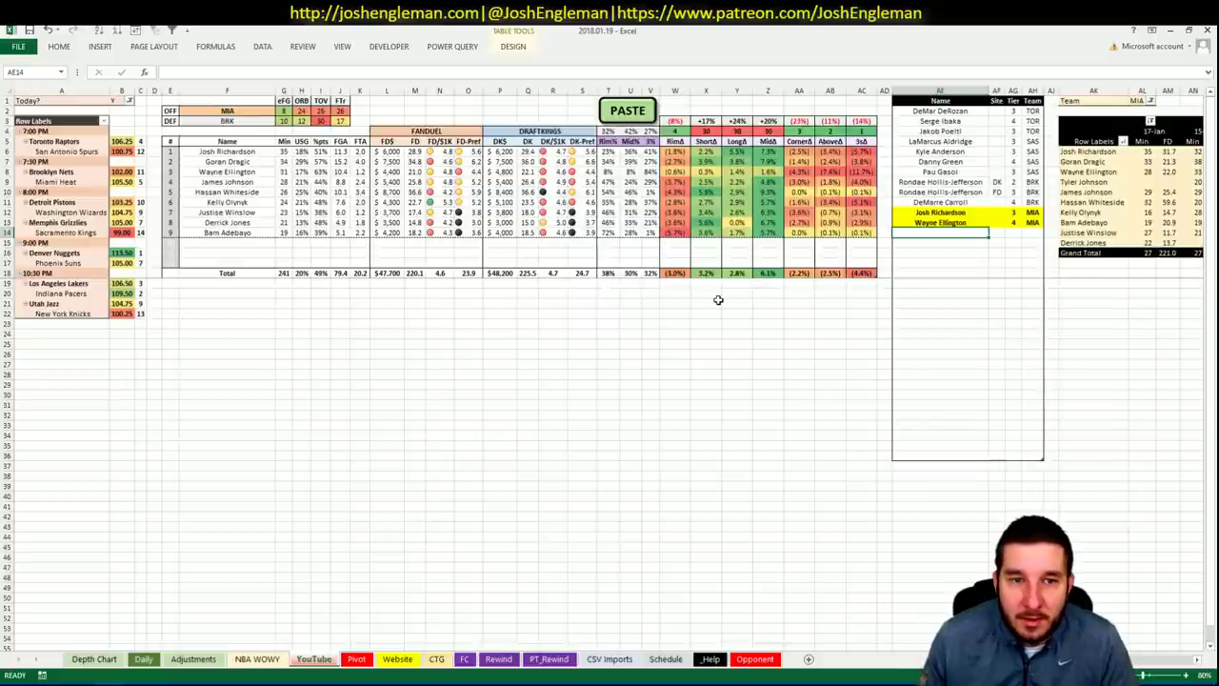
text(Kelly Olynyk)
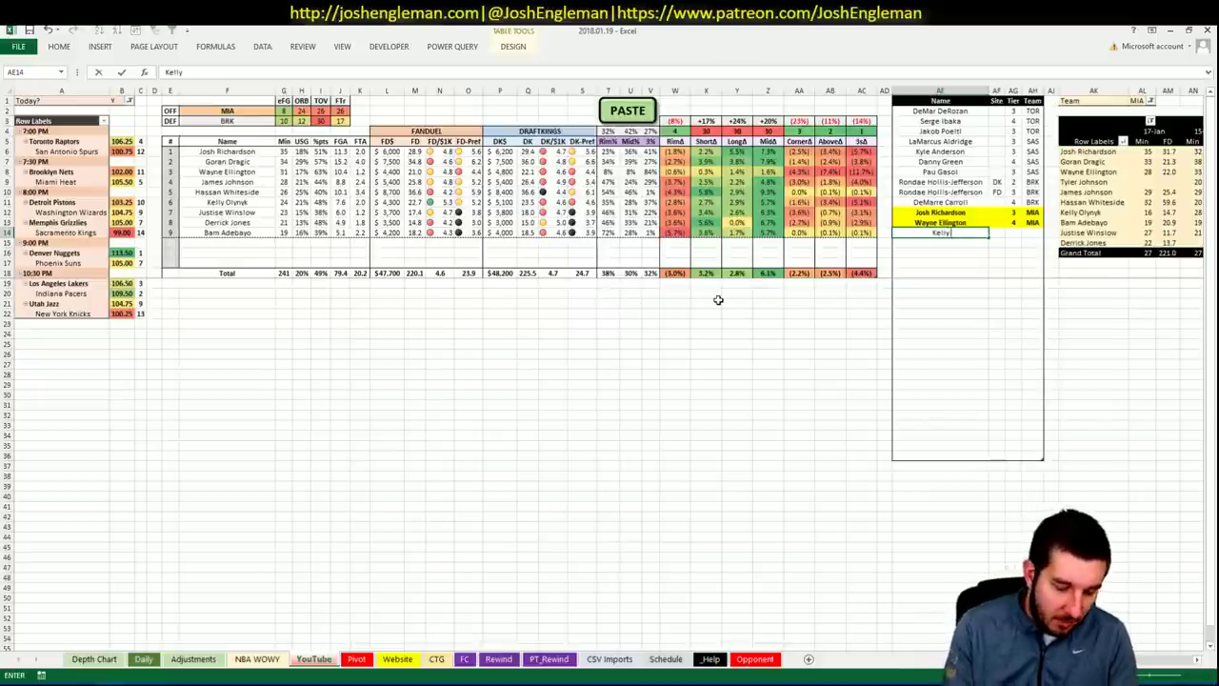
key(Tab)
key(Tab)
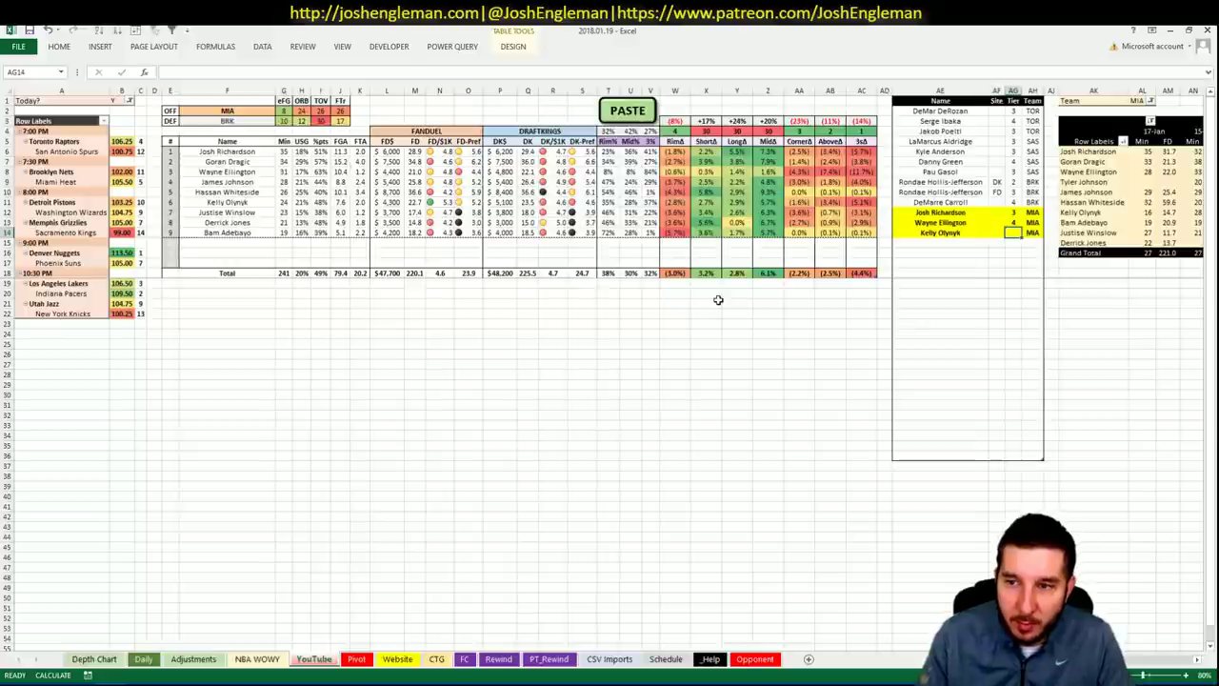
text(4)
key(ctrl+Return)
key(Return)
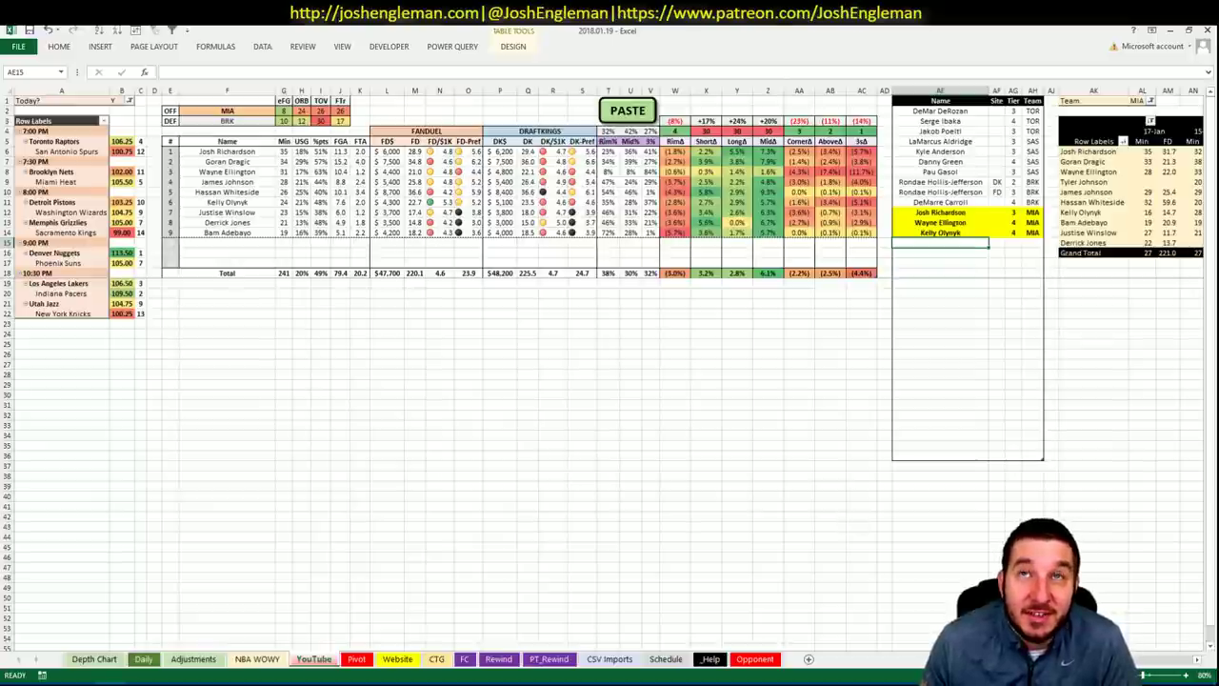
- Review the Heat's recent games again, and add Hassan Whiteside to the picks with tier 3
scroll(609, 372, right, 5)
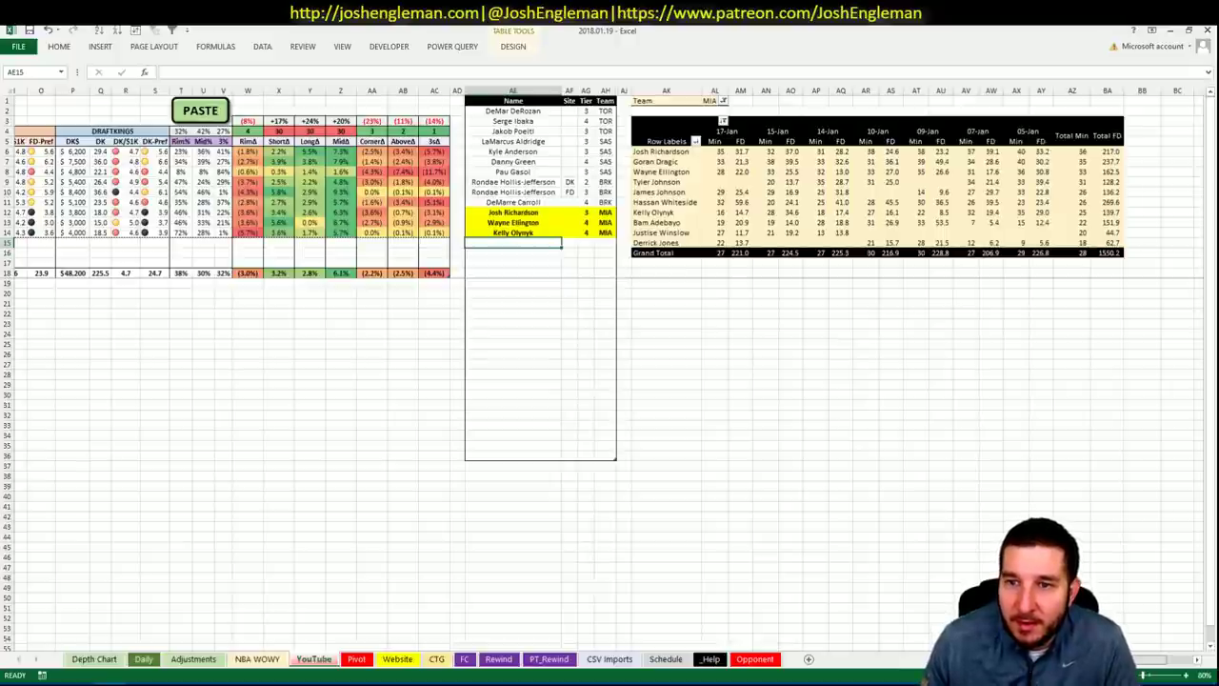
scroll(610, 371, left, 5)
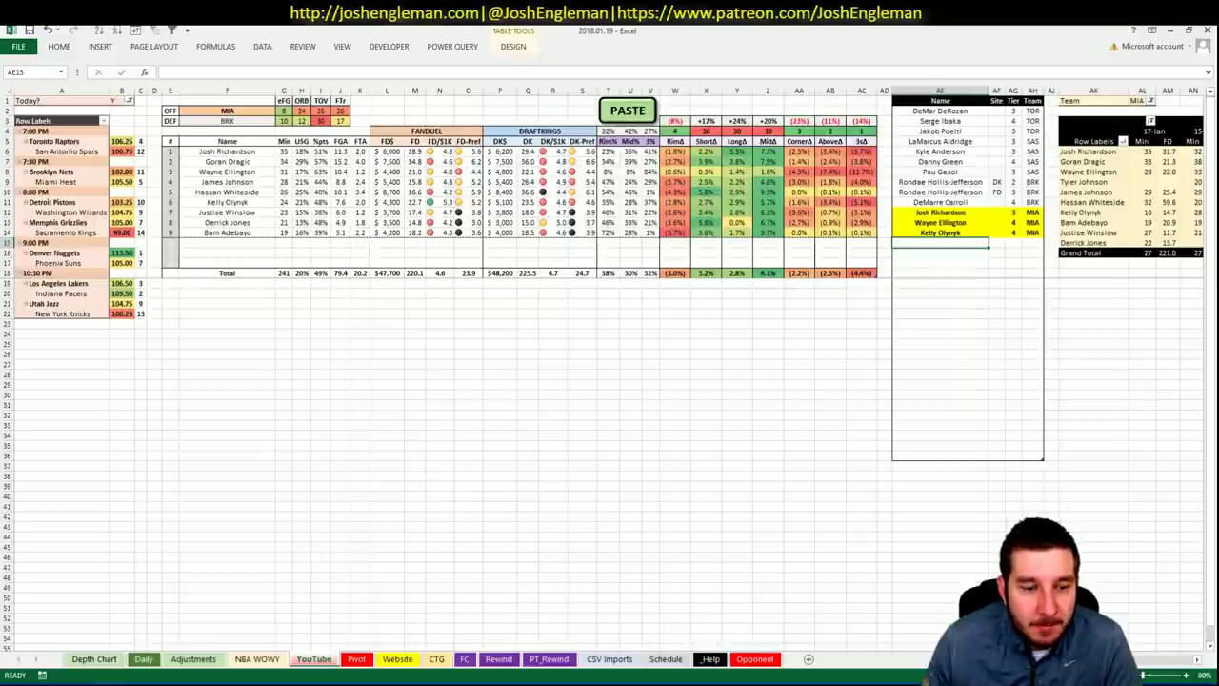
mouse_move(140, 681)
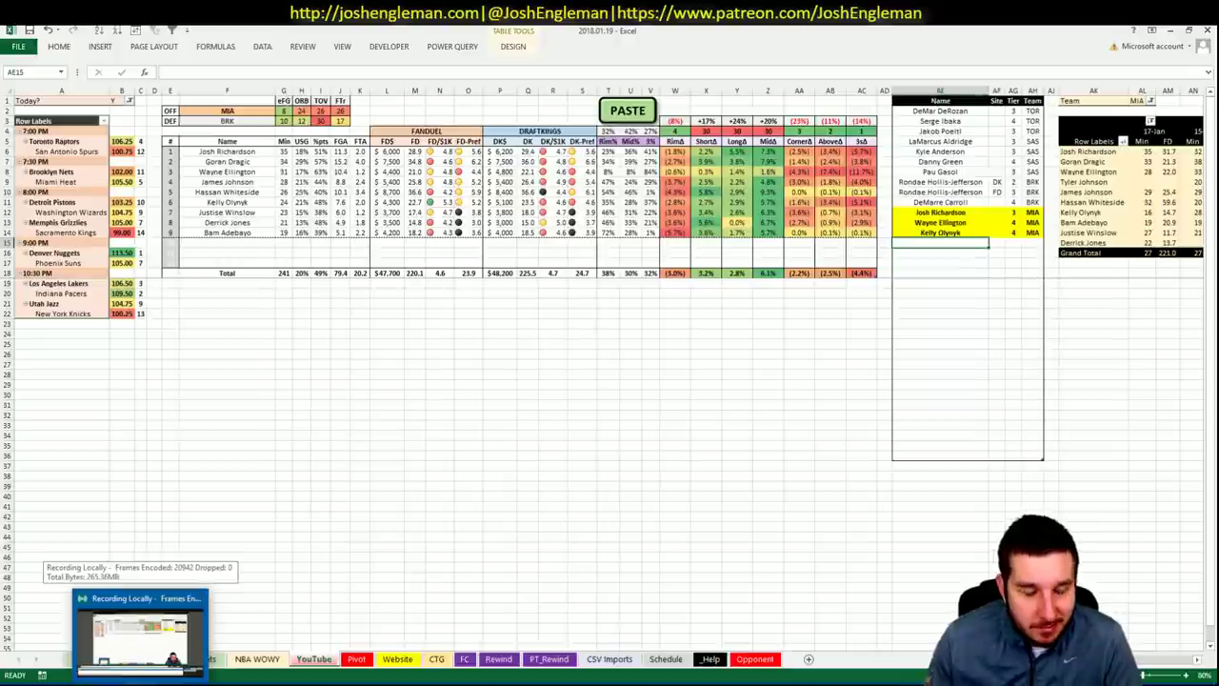
text(Hassan White)
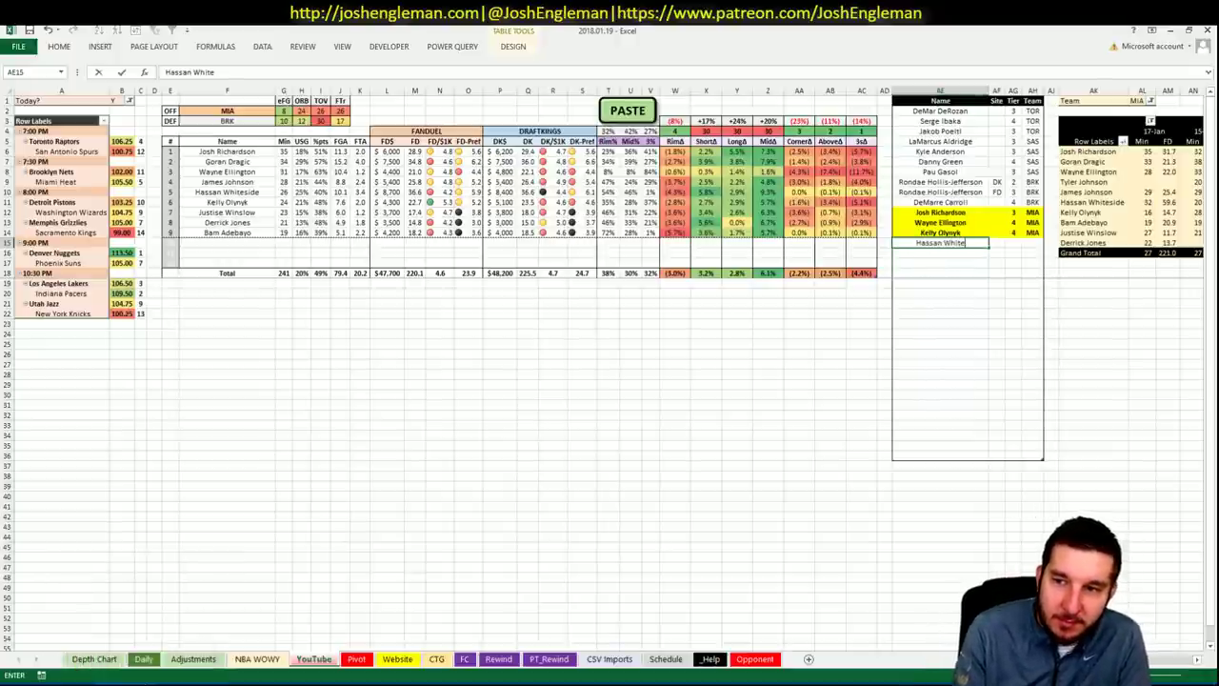
text(side)
key(Tab)
key(Tab)
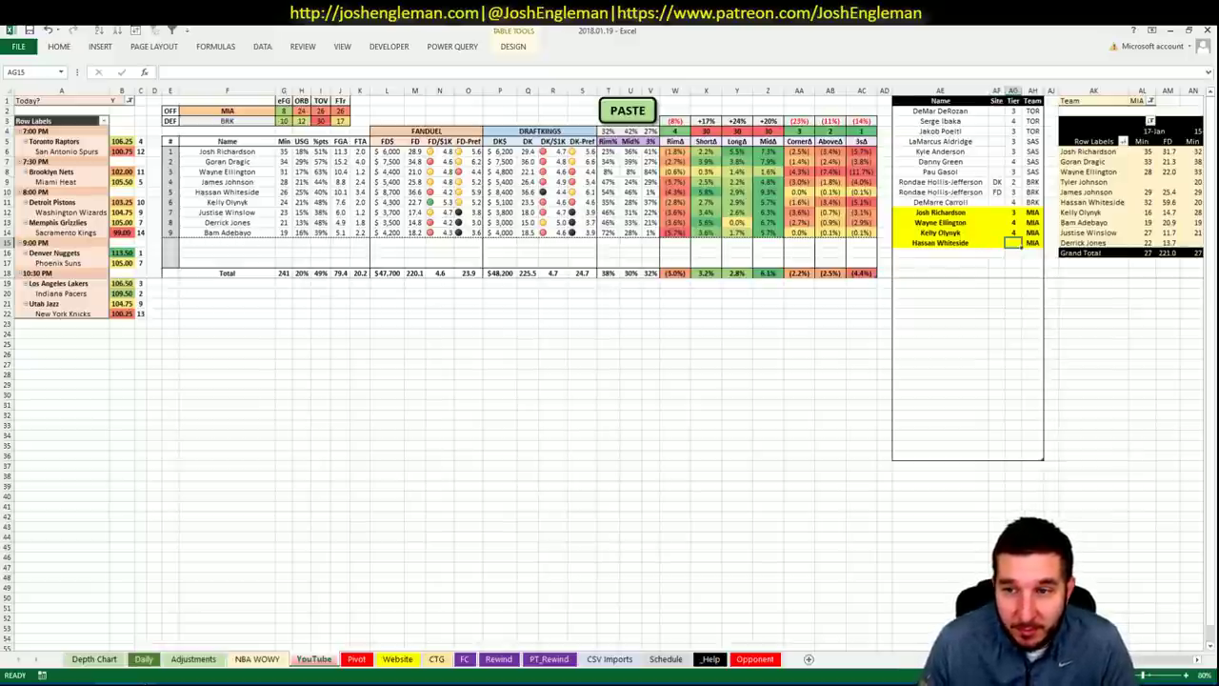
text(3)
key(Return)
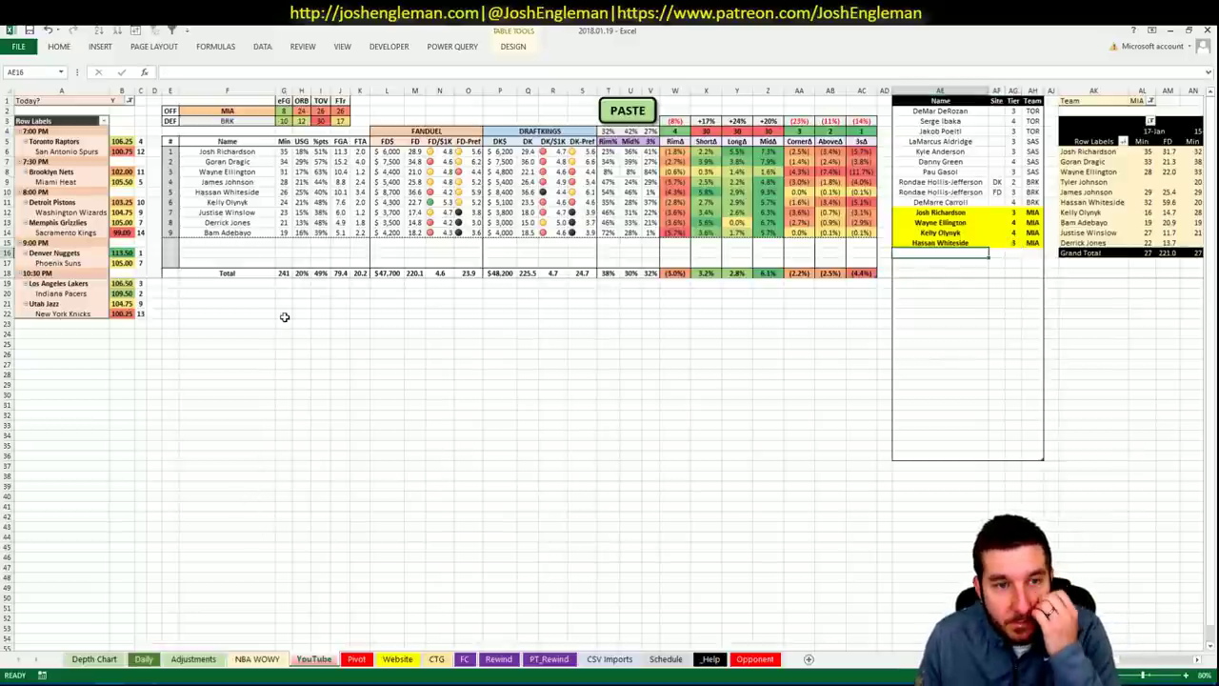
- Set the offensive team of the matchup table to DET
click(232, 112)
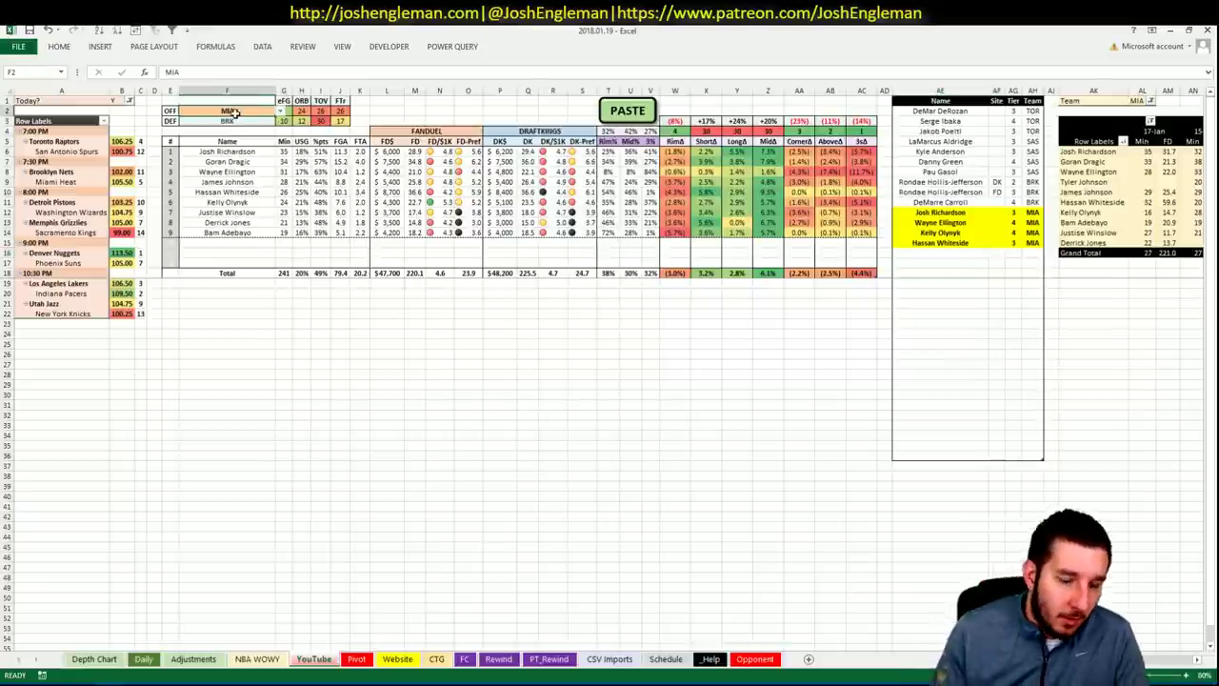
text(DET)
key(Return)
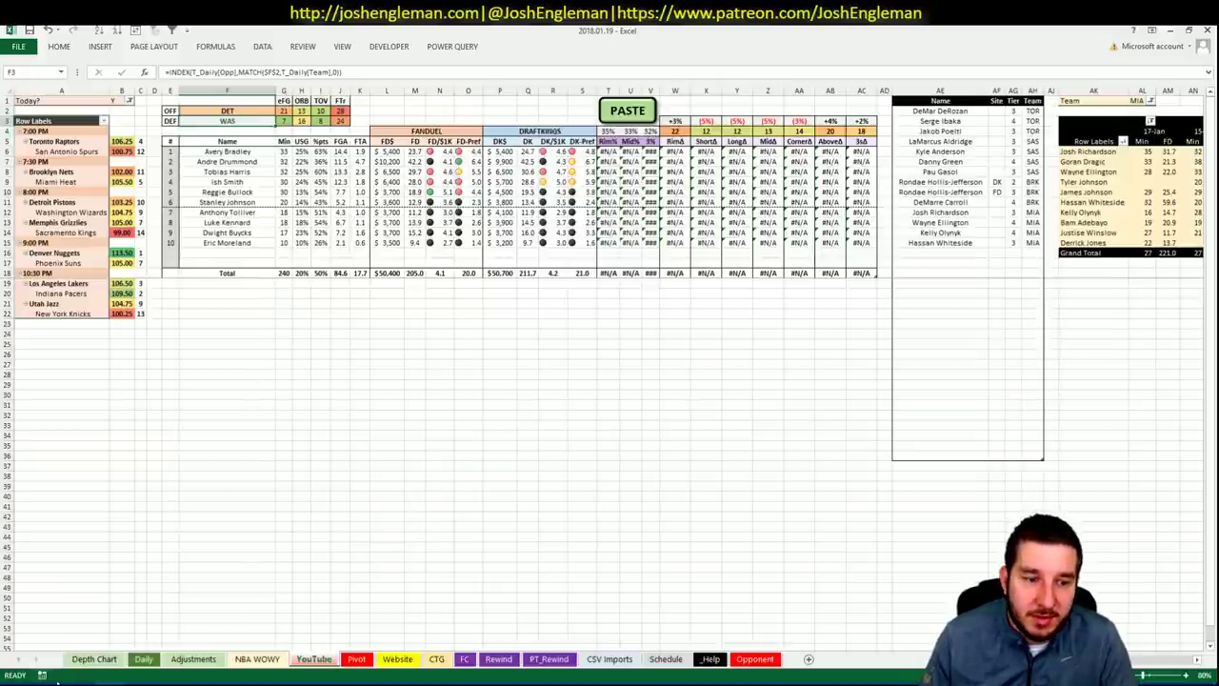
- Switch to the browser and open the Detroit Pistons player stats on Cleaning the Glass
mouse_move(67, 684)
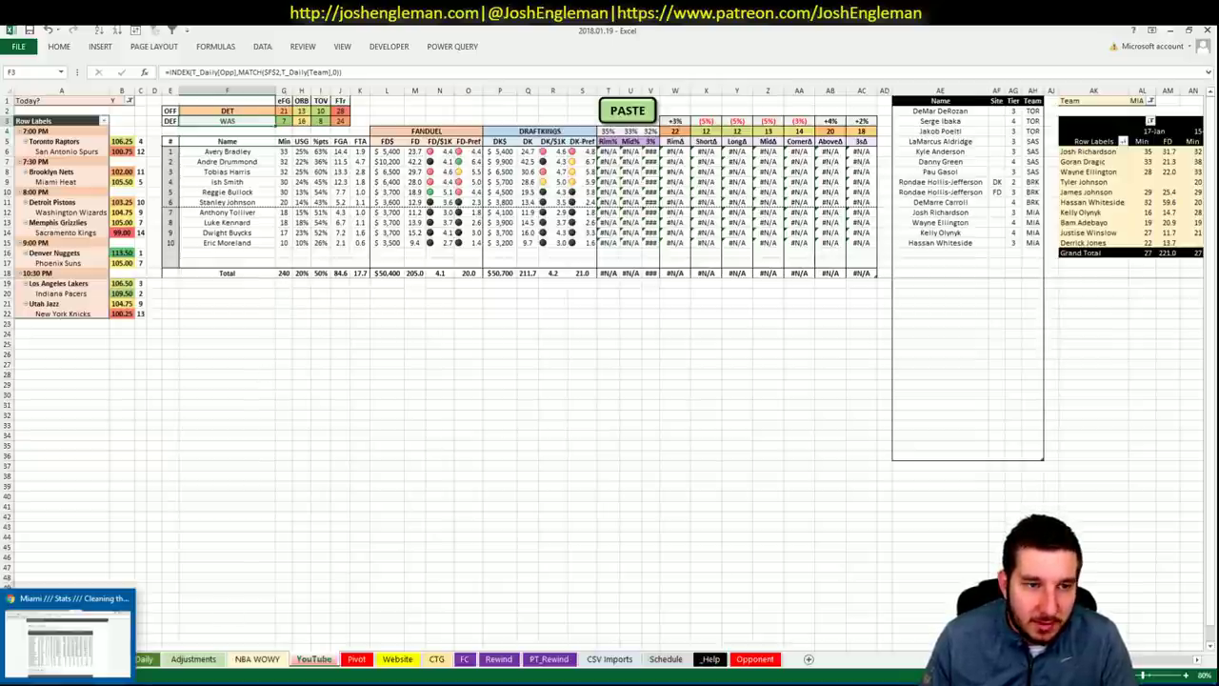
click(66, 647)
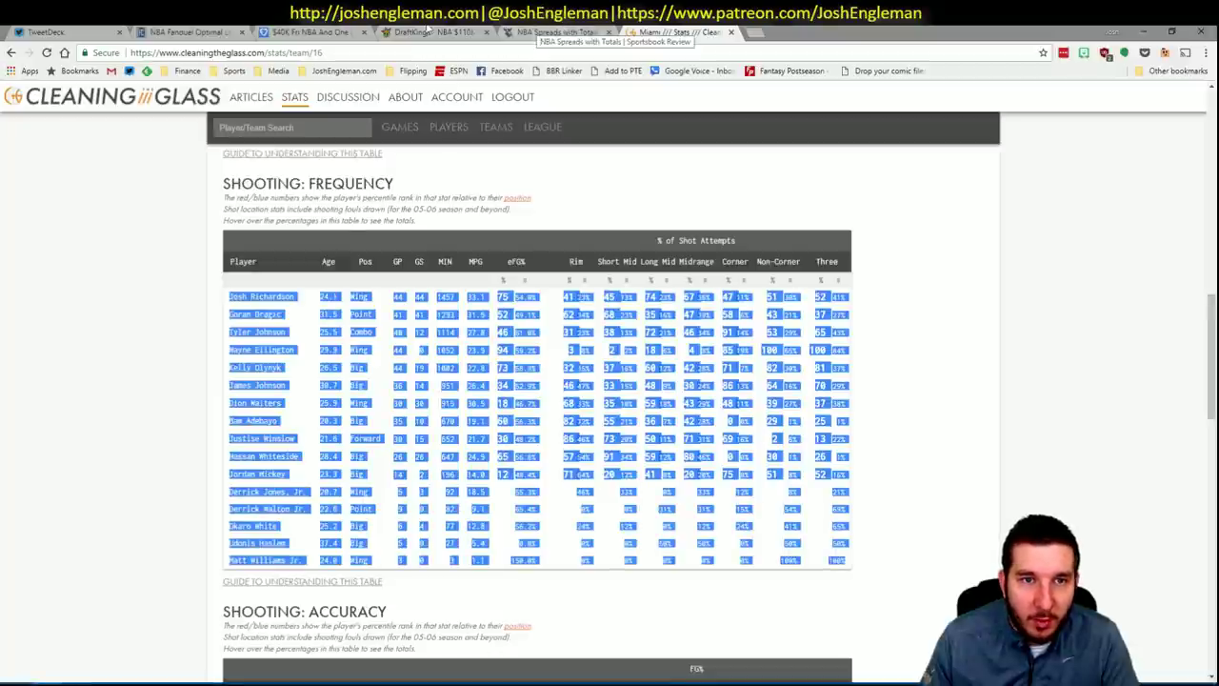
click(327, 130)
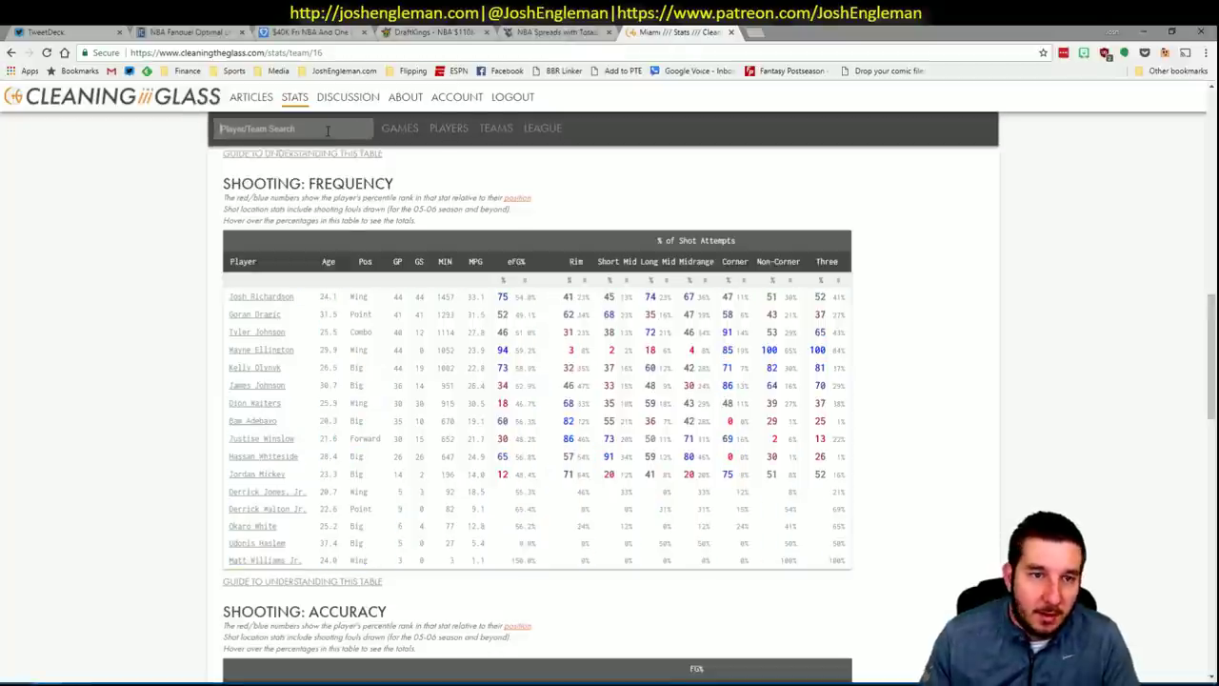
text(det)
key(Down)
key(Return)
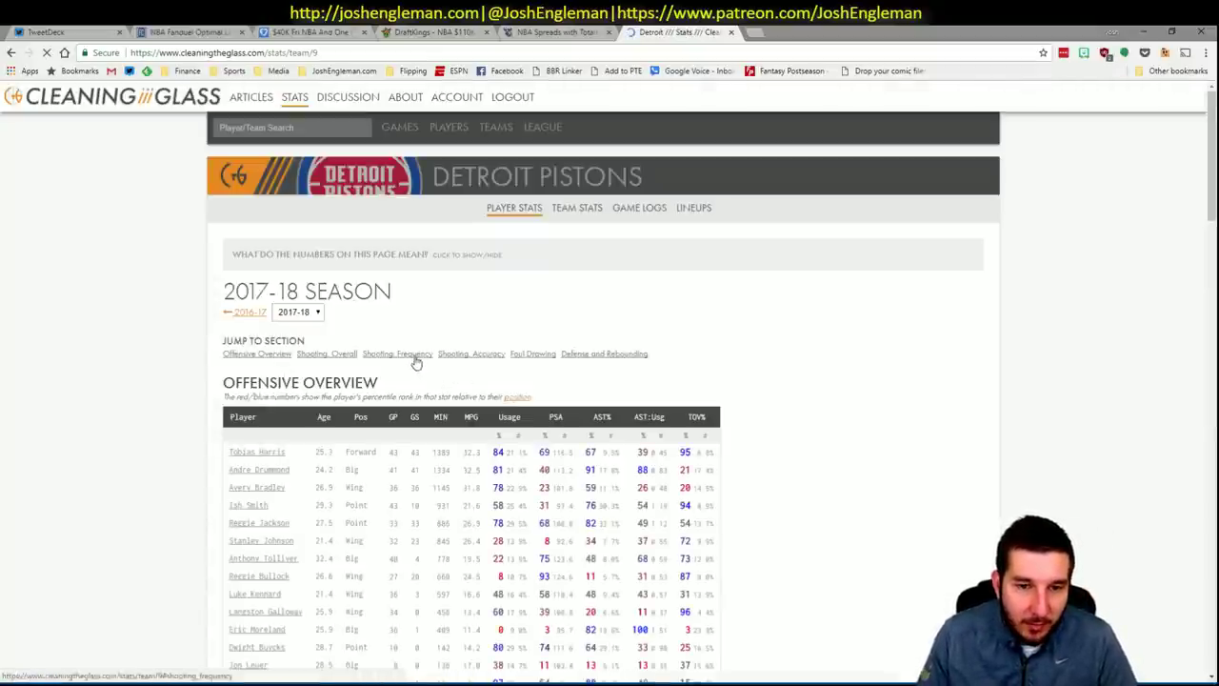
- Copy the Pistons' Shooting: Frequency table and paste it into the workbook to fill the matchup table's shot-location columns
click(416, 356)
drag(614, 438, 828, 551)
drag(457, 377, 410, 295)
key(ctrl+c)
key(alt+Tab)
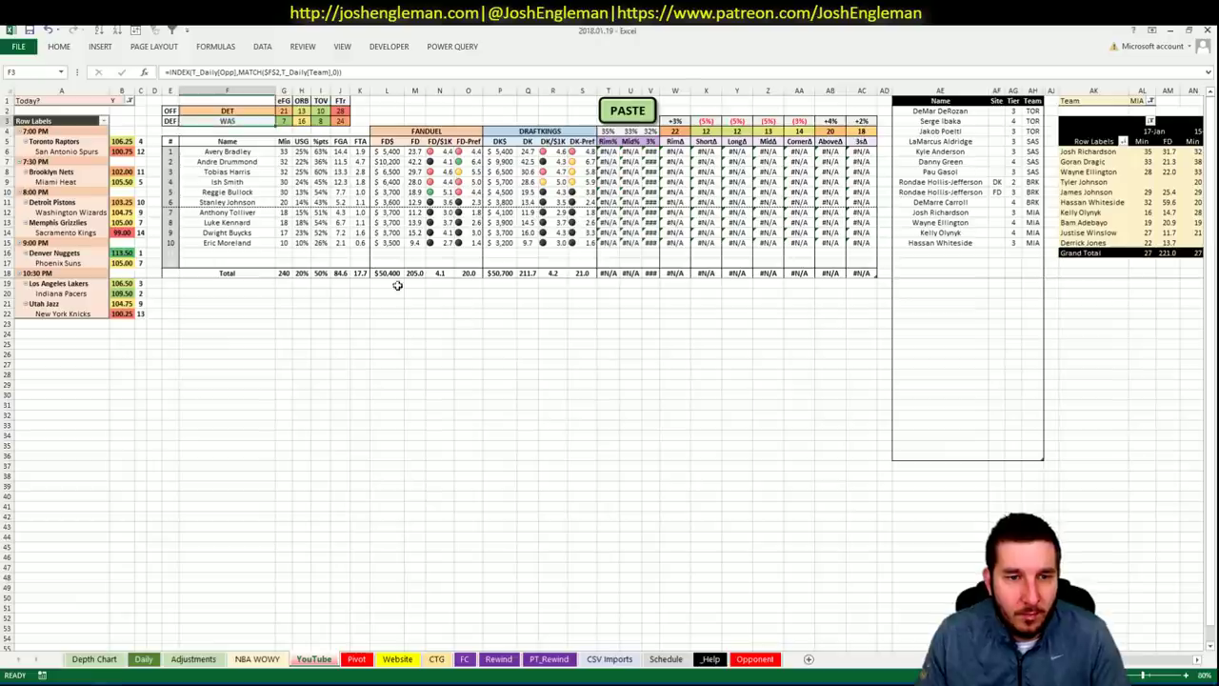
click(635, 111)
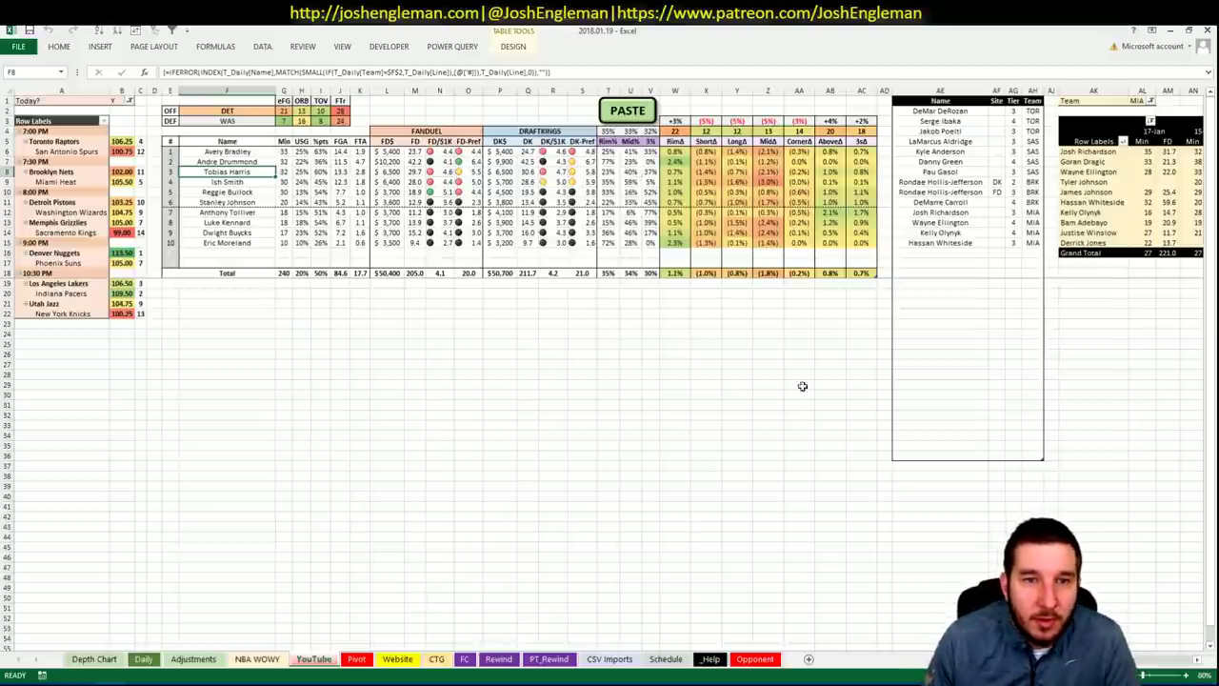
- Filter the recent-games pivot table to team DET
scroll(610, 285, right, 8)
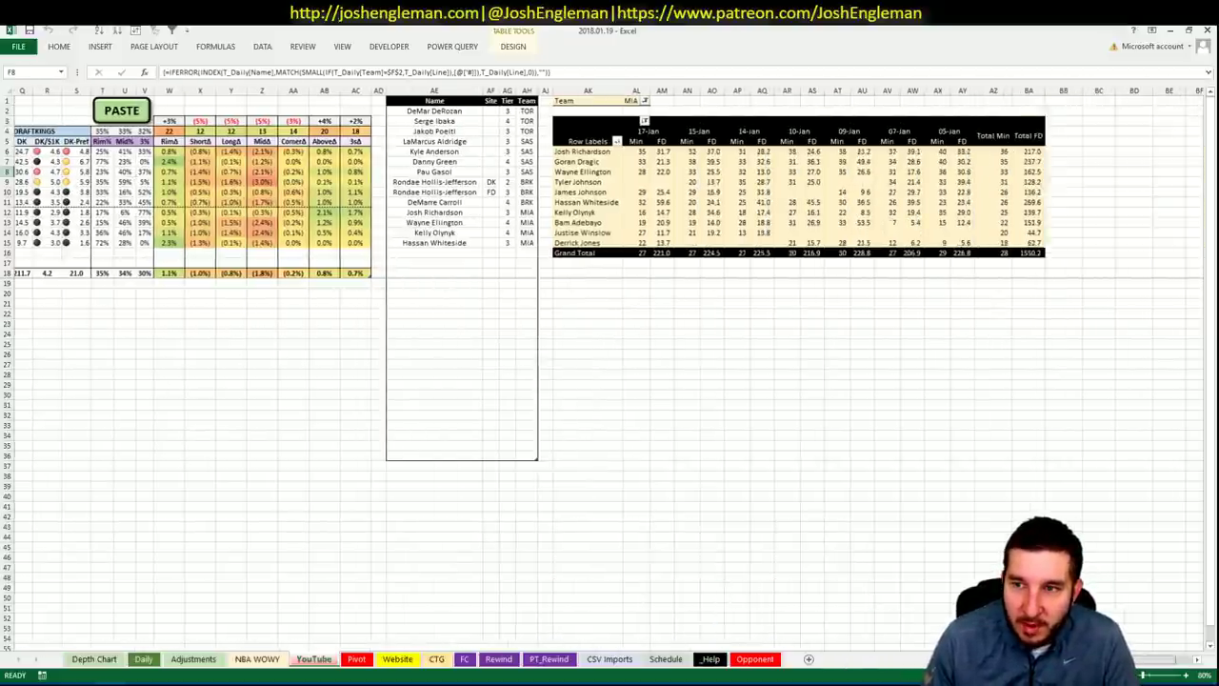
click(639, 101)
text(DE)
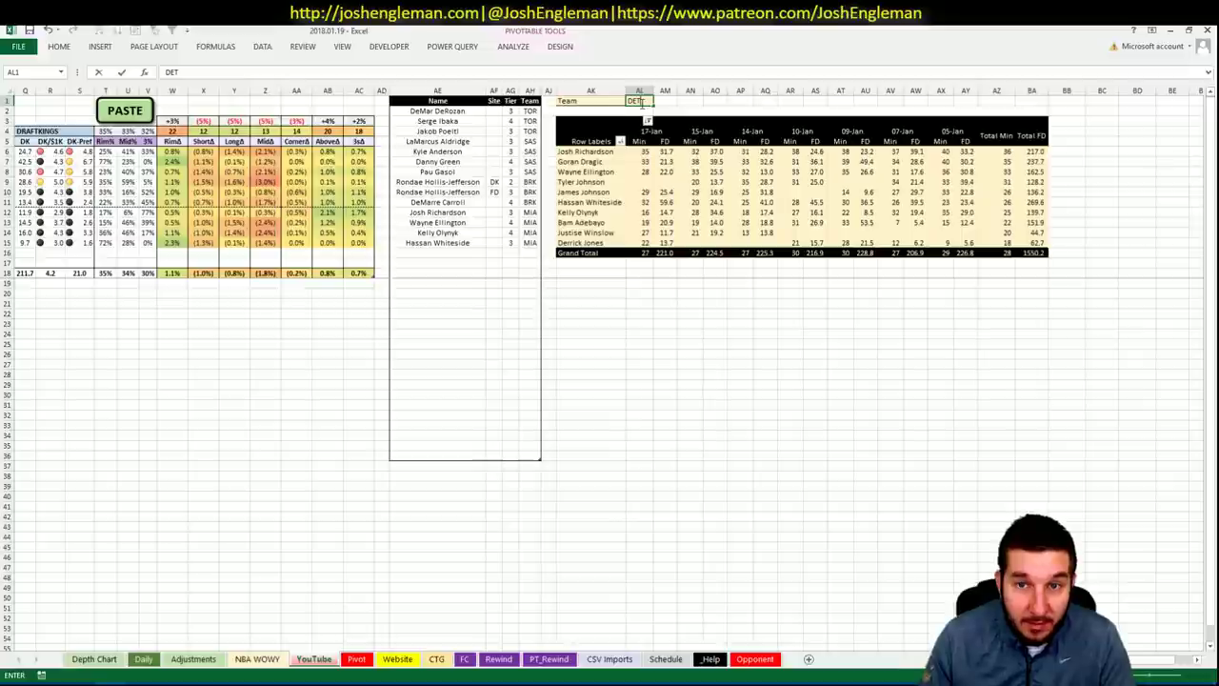
text(T)
key(Return)
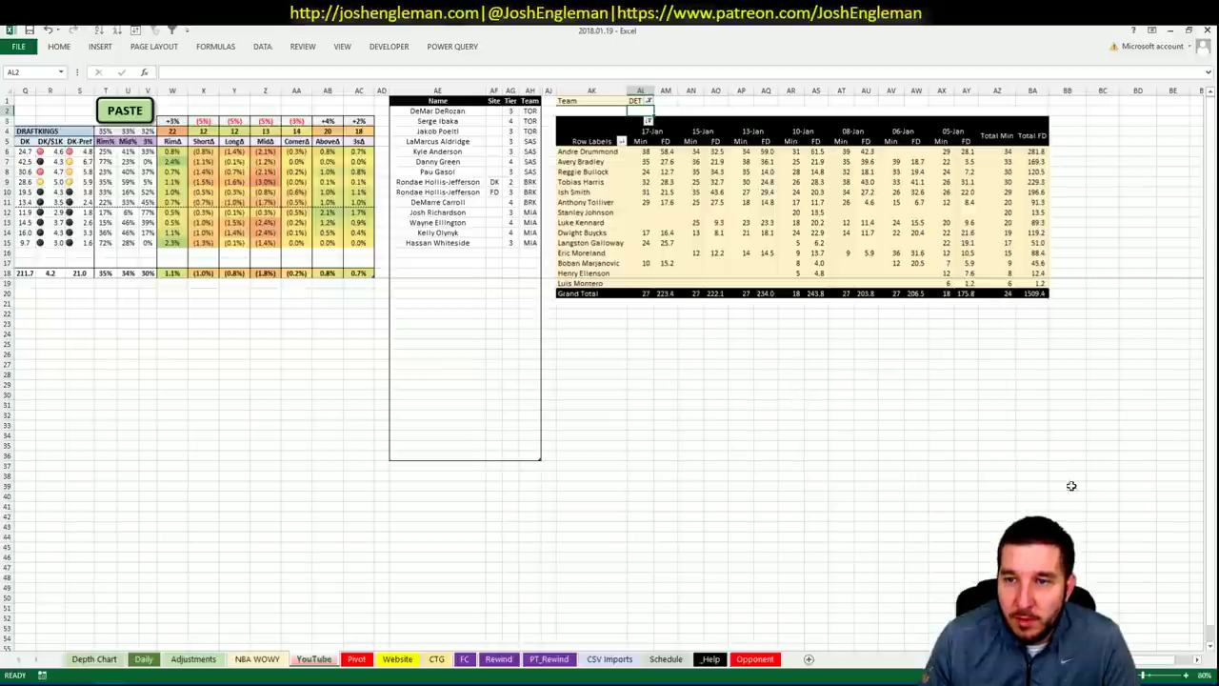
- Switch to FantasyCruncher in the browser, open Andre Drummond's game log and filter its opponent to WAS
scroll(1084, 438, left, 8)
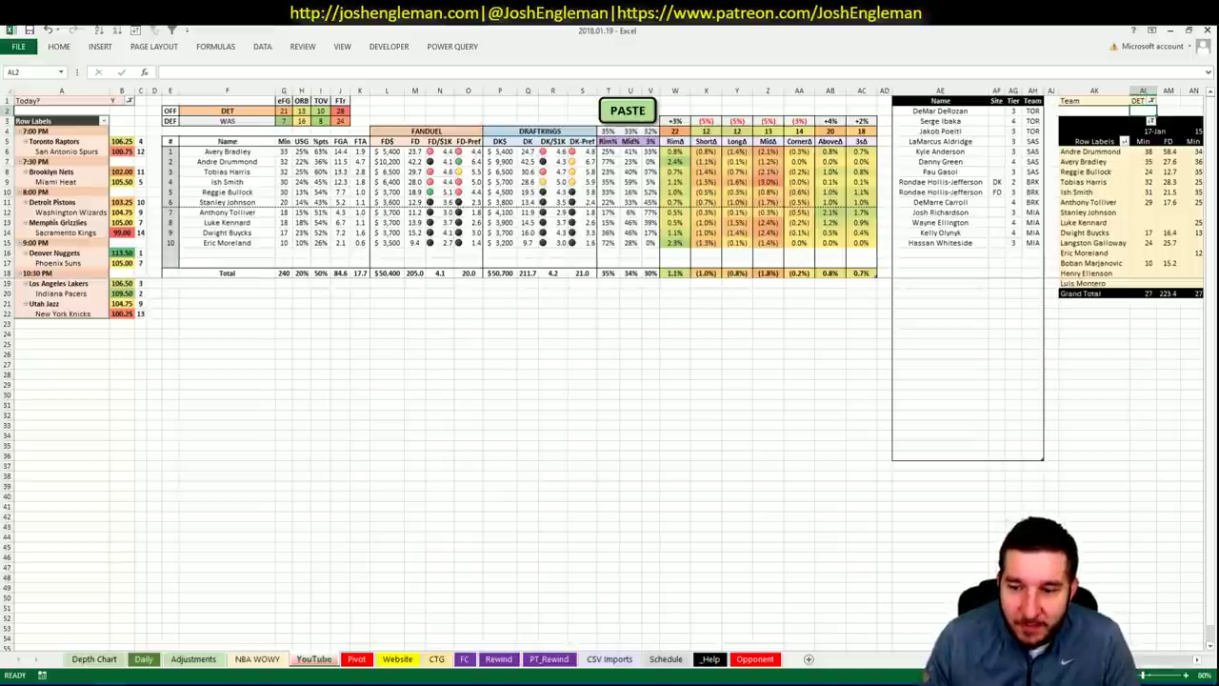
scroll(610, 366, right, 10)
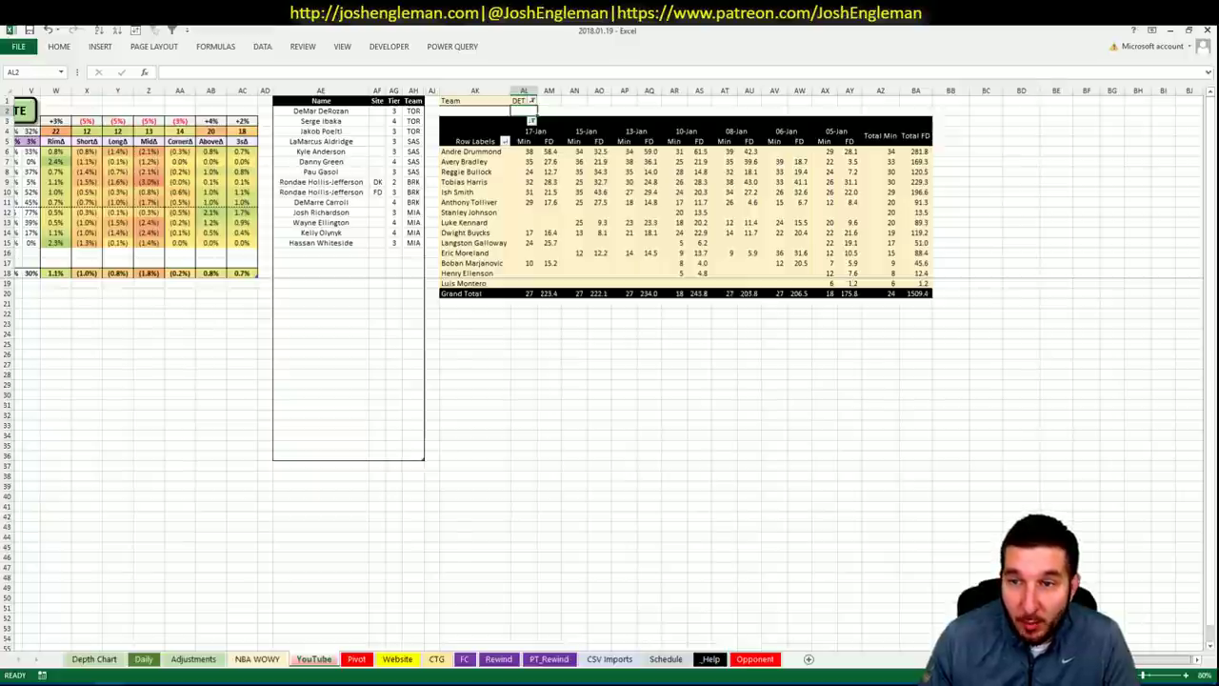
scroll(609, 367, left, 10)
key(alt+Tab)
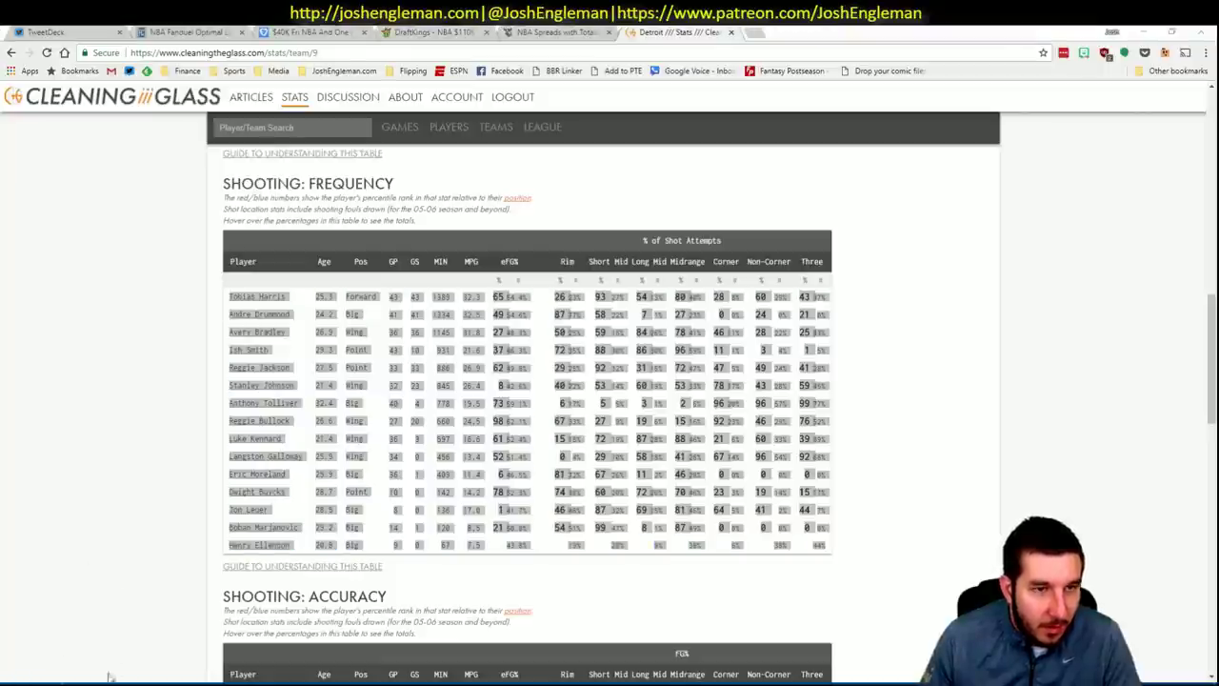
click(187, 31)
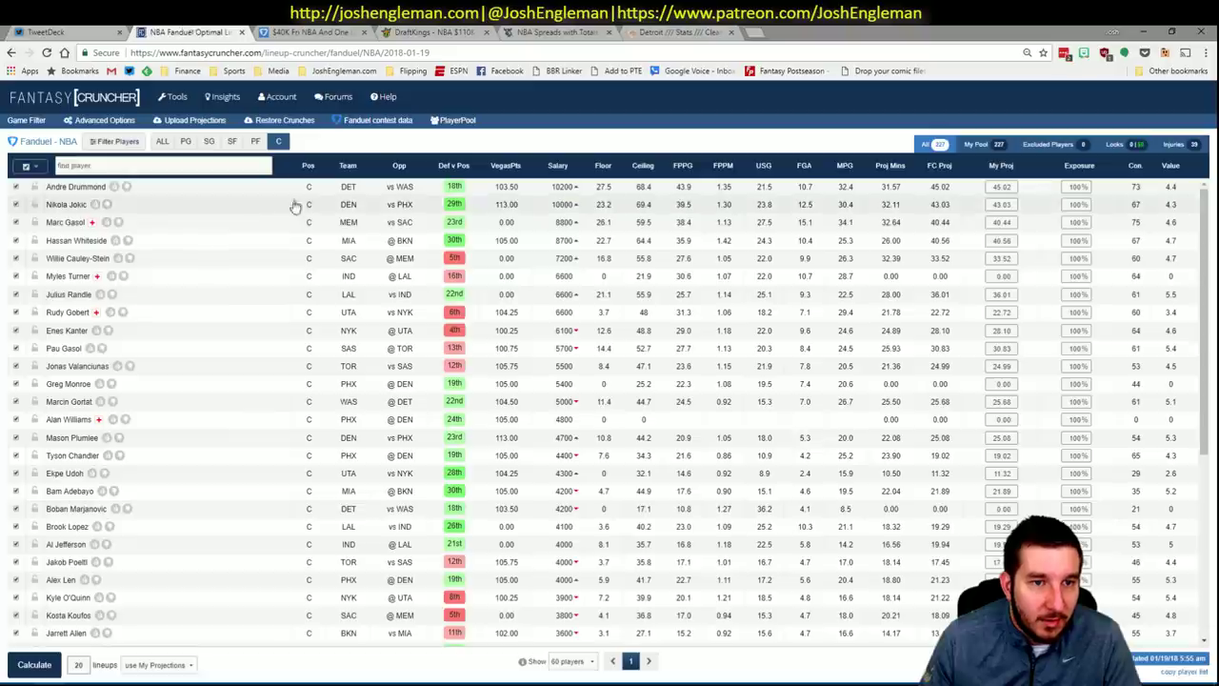
click(91, 189)
click(388, 214)
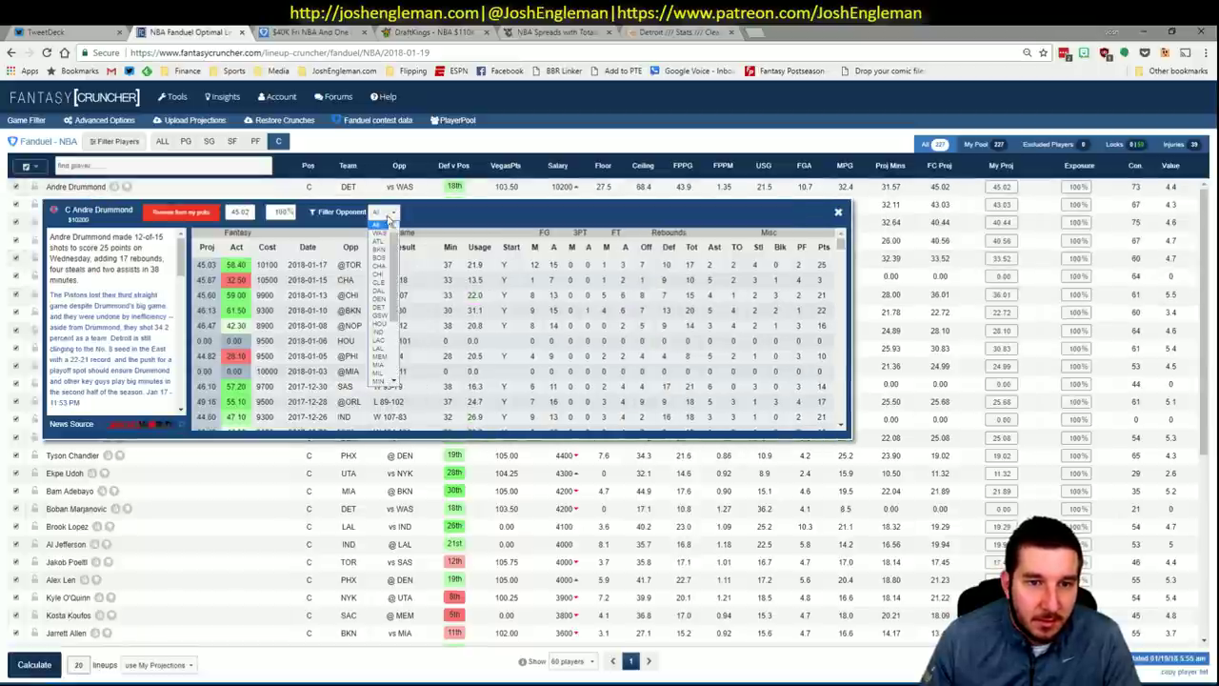
click(383, 234)
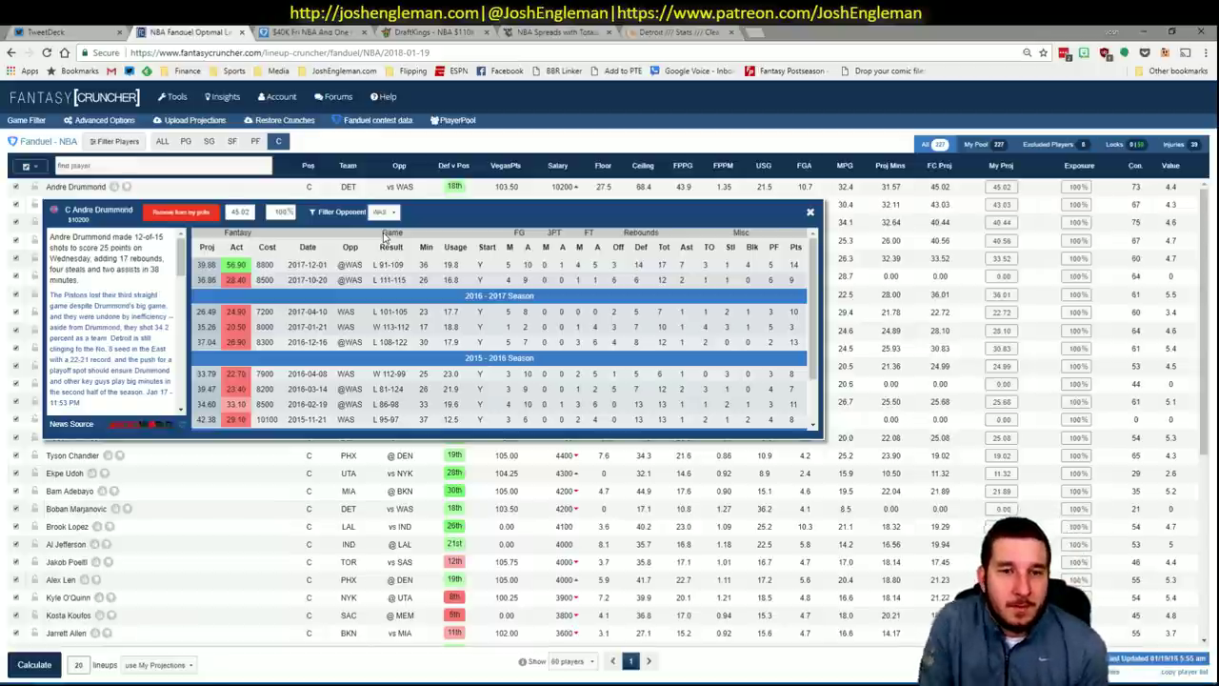
- Compare Andre Drummond's games against all opponents with those against WAS, ending with the opponent filter on All
click(384, 212)
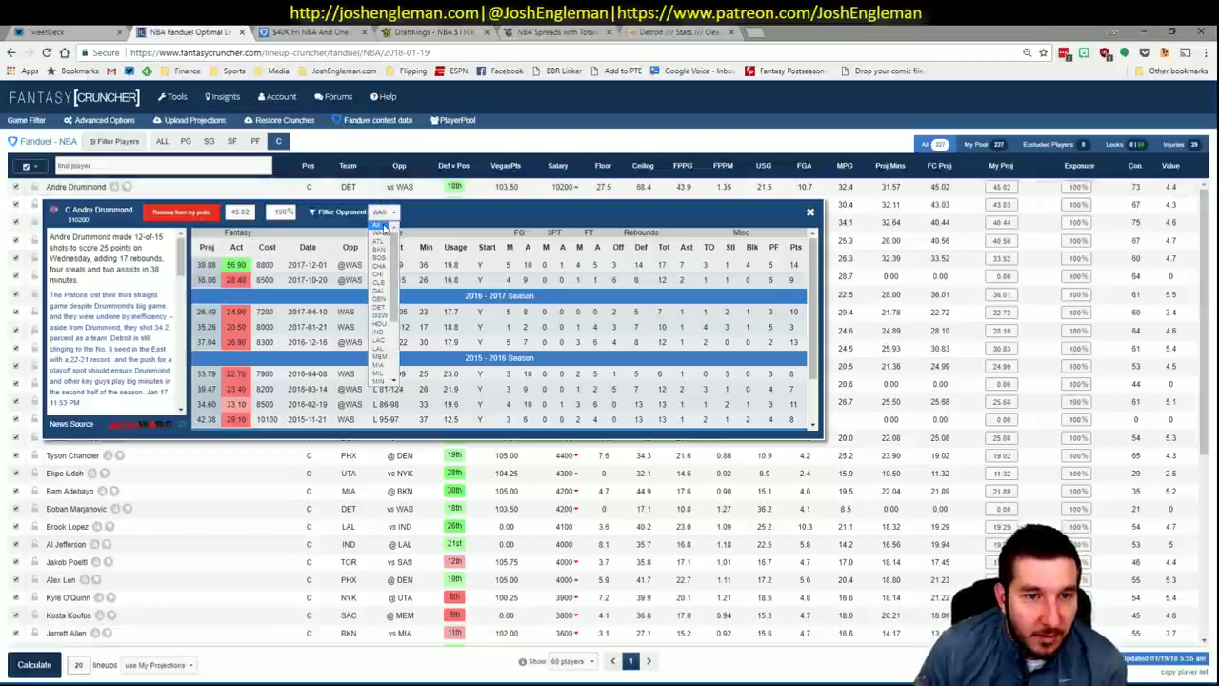
click(379, 224)
click(391, 217)
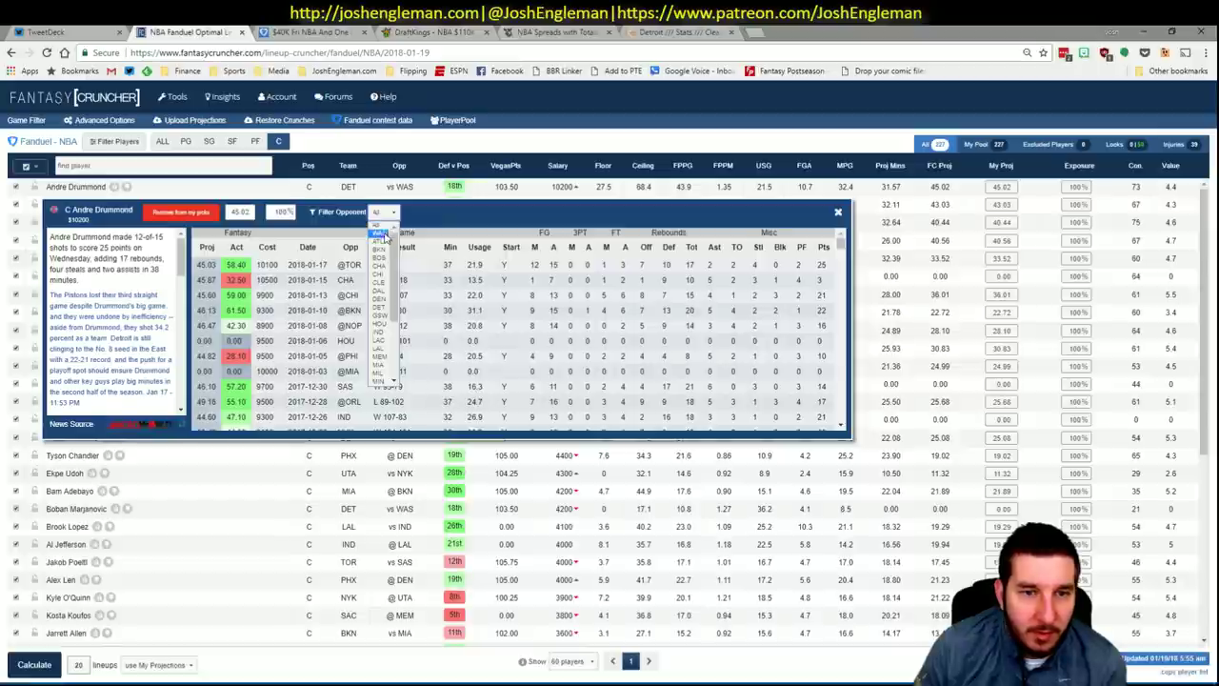
click(380, 233)
click(375, 217)
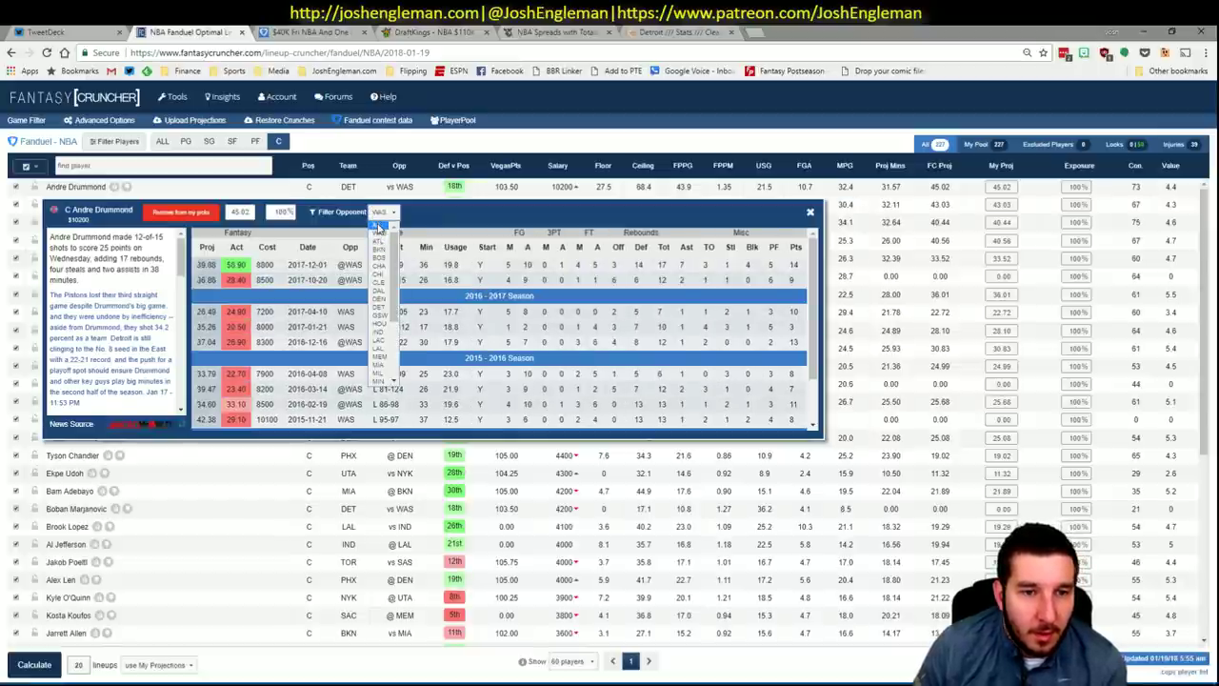
click(376, 231)
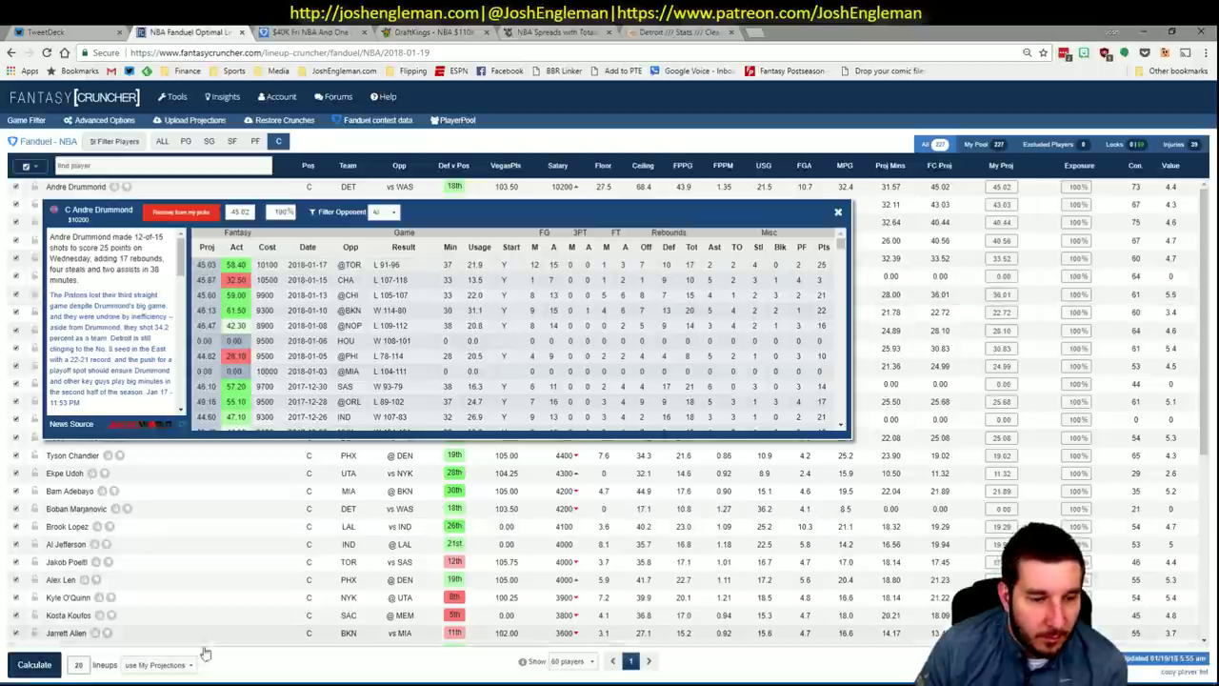
- Examine Andre Drummond's results in the unfiltered game log and close the log
key(alt+Tab)
click(86, 48)
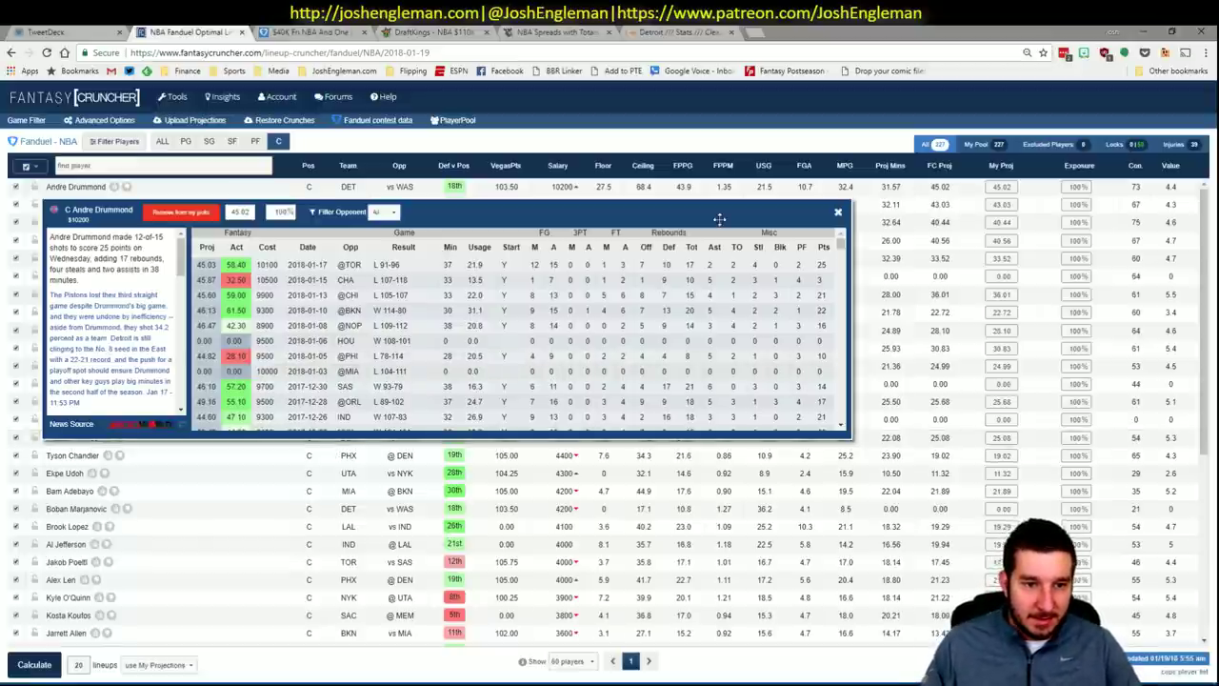
scroll(694, 329, down, 3)
scroll(694, 329, up, 3)
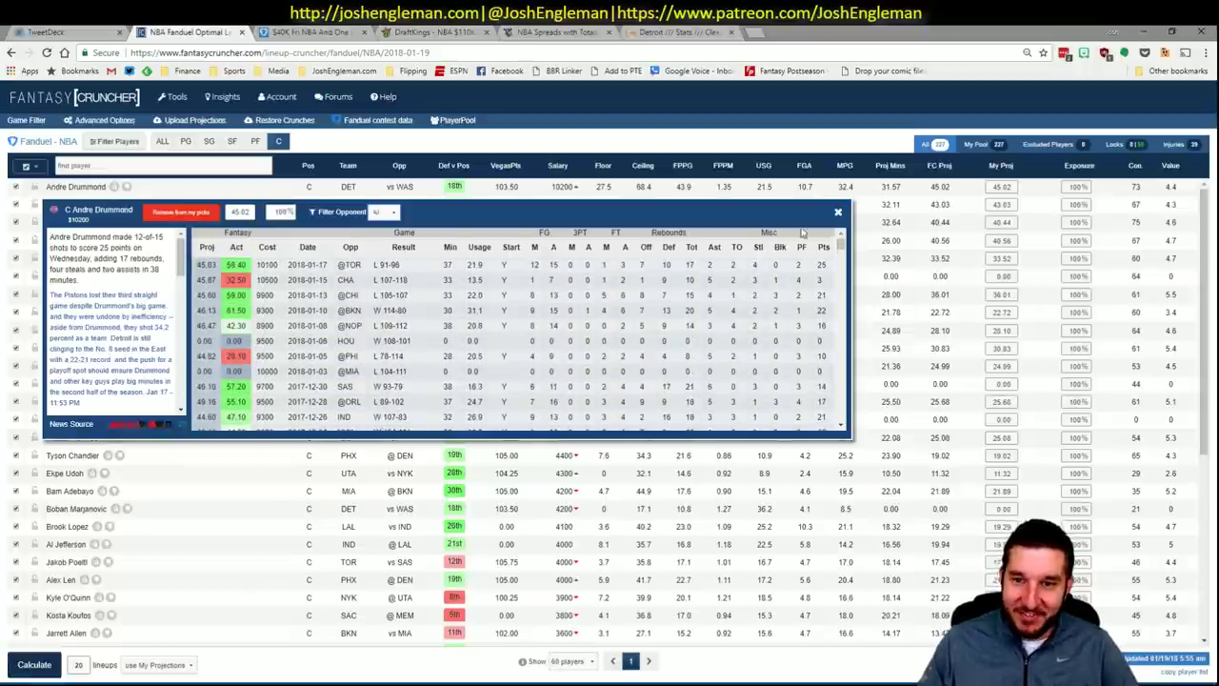
click(838, 212)
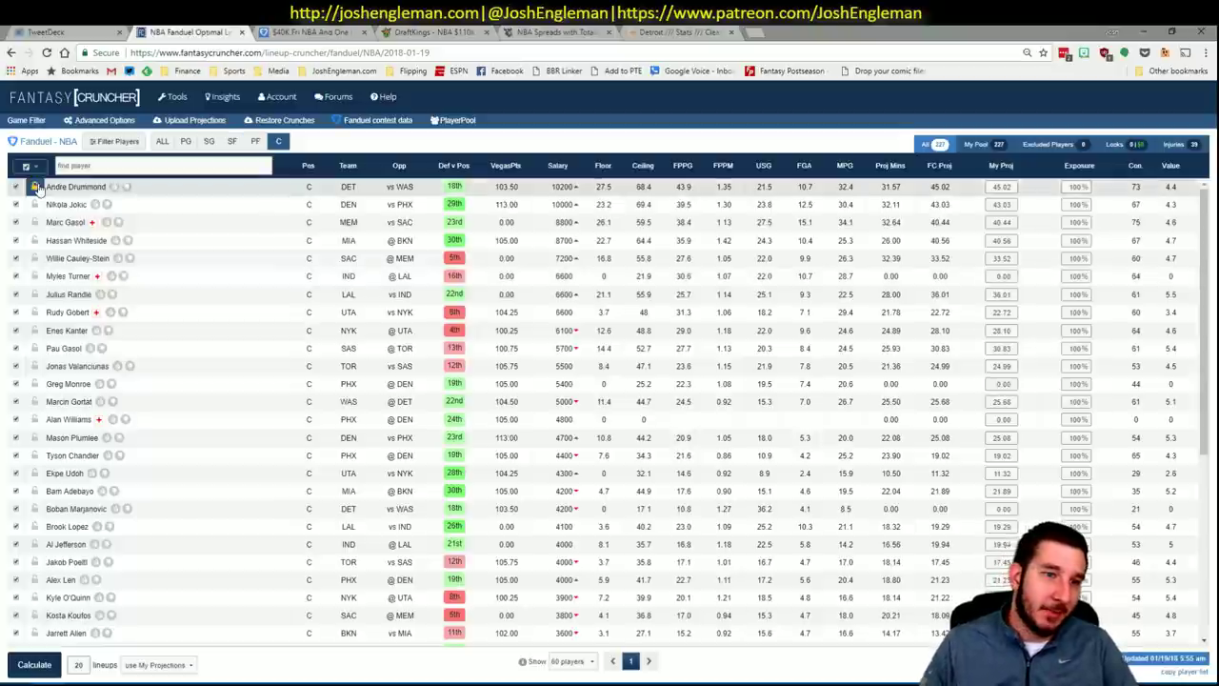
- Switch back to the Excel workbook and add Andre Drummond to the chosen-players list below Hassan Whiteside
key(alt+Tab)
key(alt+Tab)
key(alt+Tab)
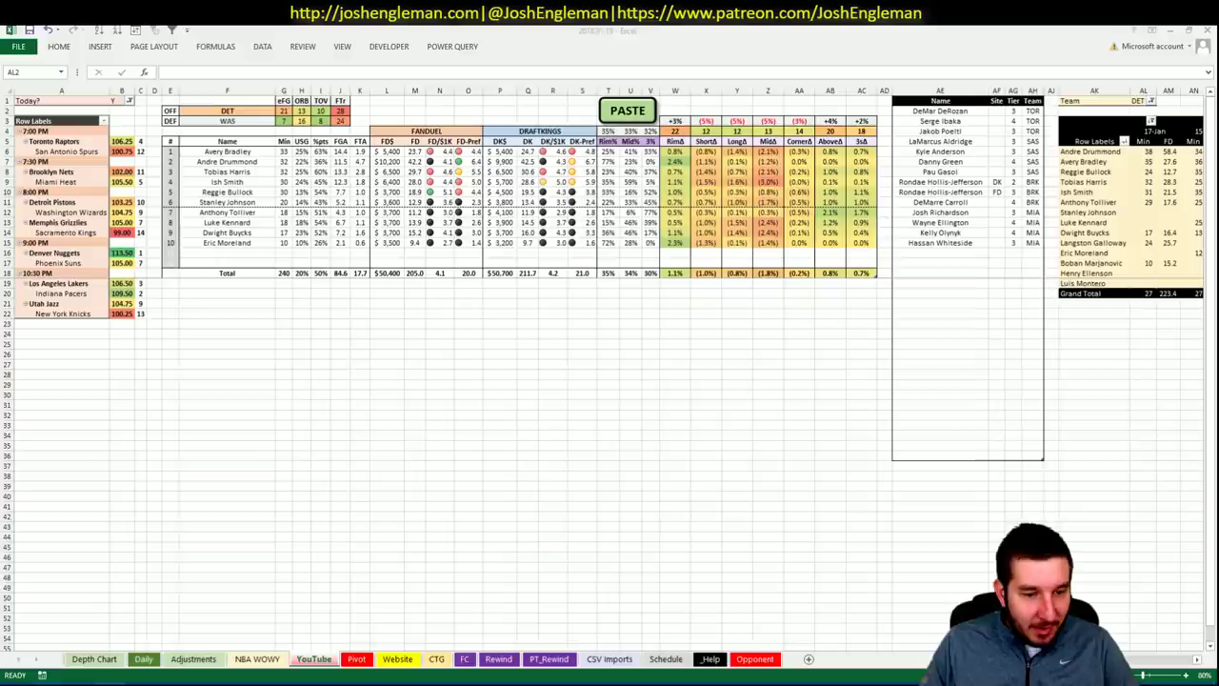
click(428, 386)
click(959, 252)
text(Andre Drummond)
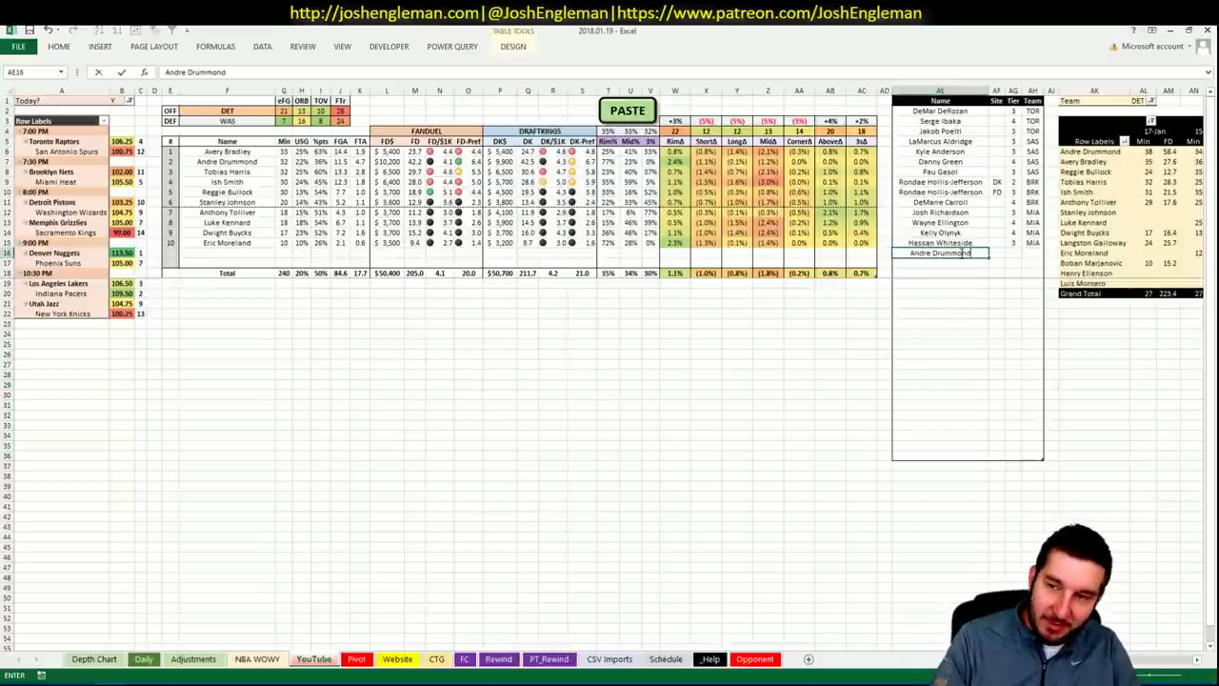
key(Tab)
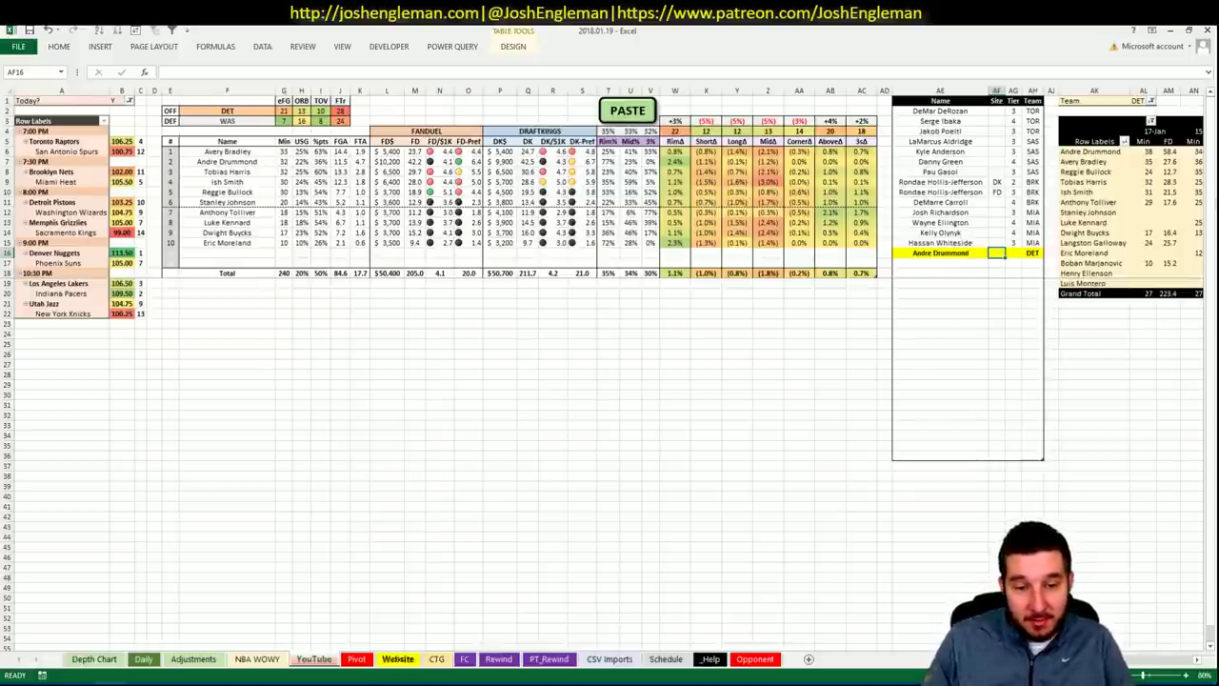
- Examine Andre Drummond's projections on the Pivot sheet against players from the other teams, and return to the YouTube sheet
click(356, 659)
scroll(311, 488, down, 3)
scroll(311, 488, up, 20)
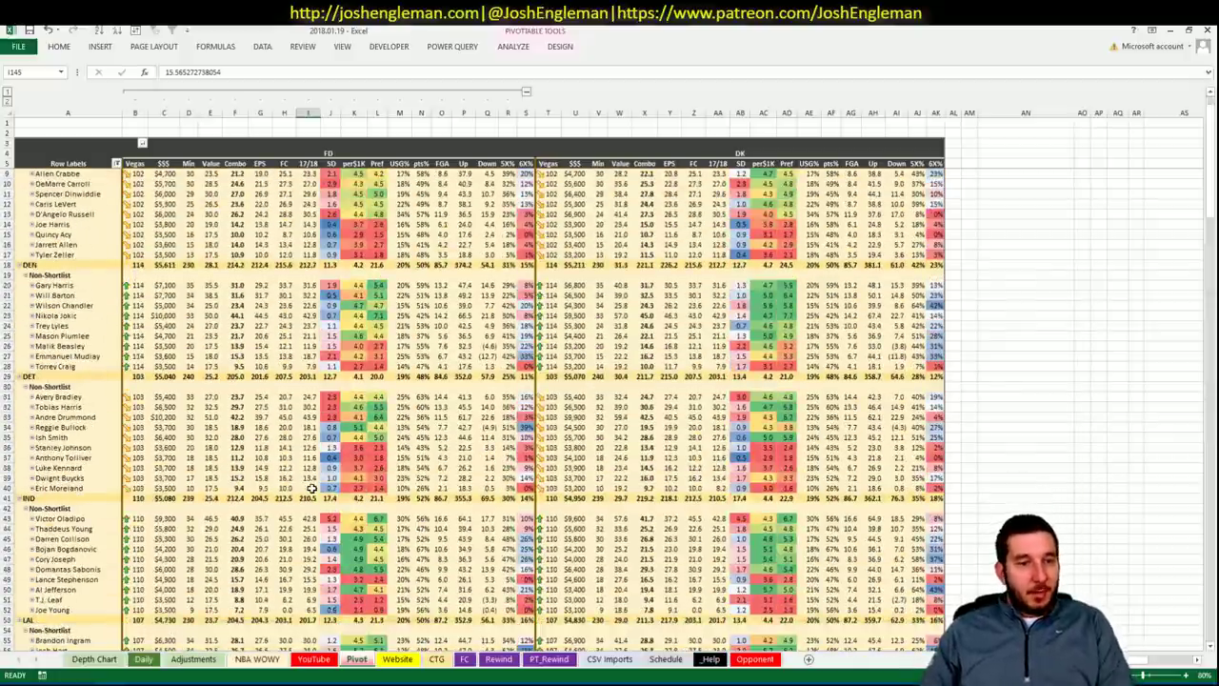
click(261, 418)
mouse_move(310, 477)
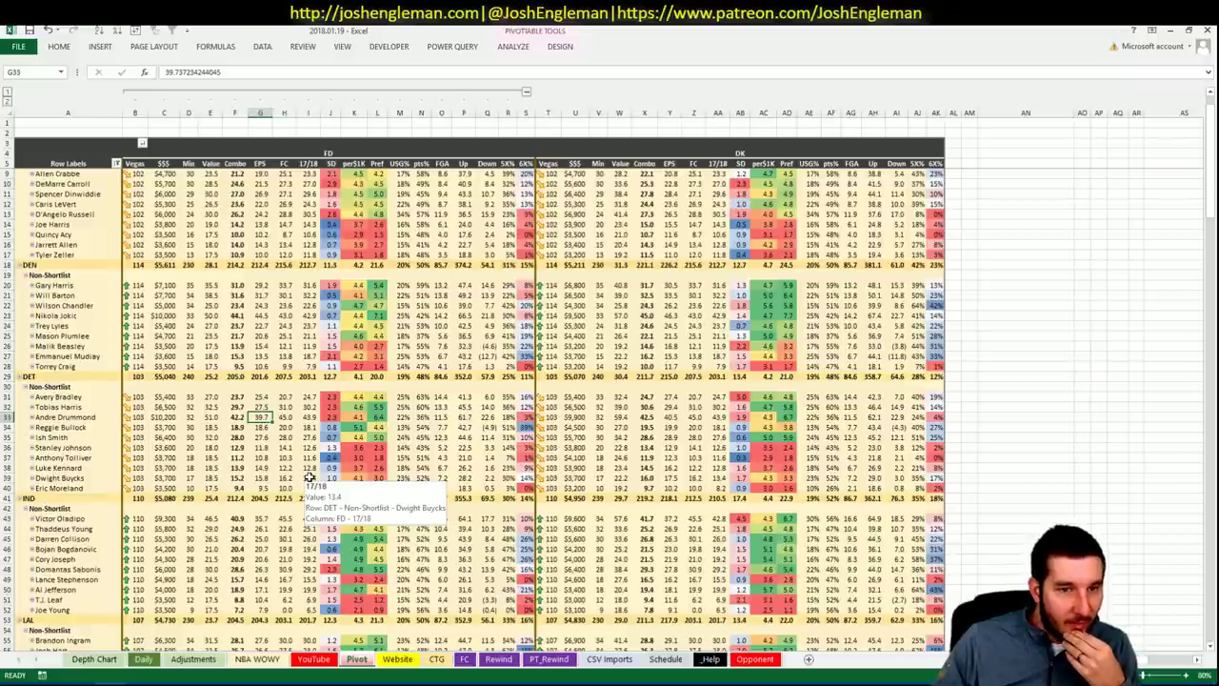
scroll(319, 472, down, 20)
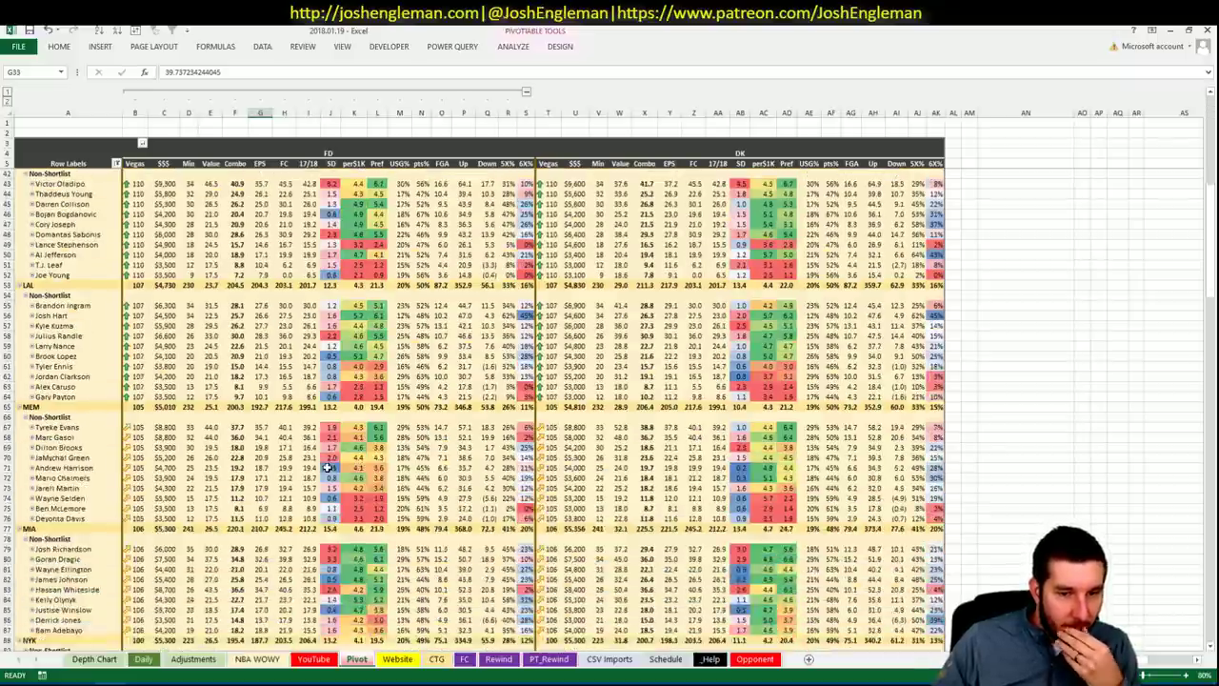
scroll(327, 468, down, 19)
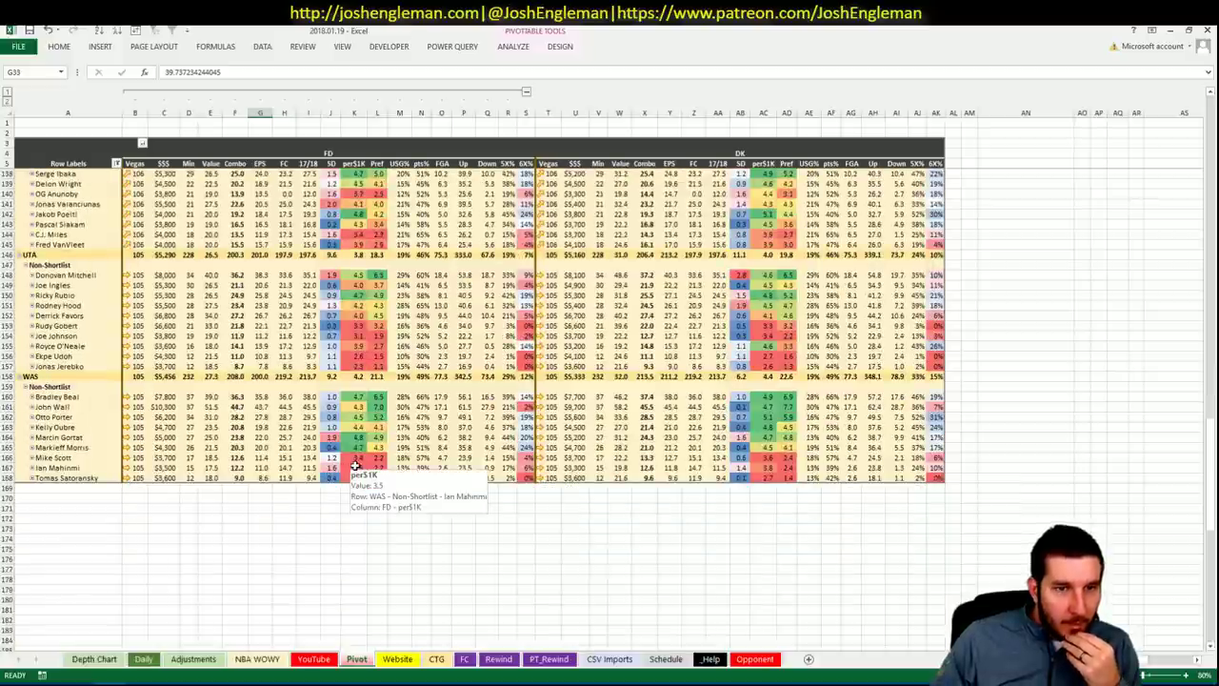
scroll(325, 474, up, 7)
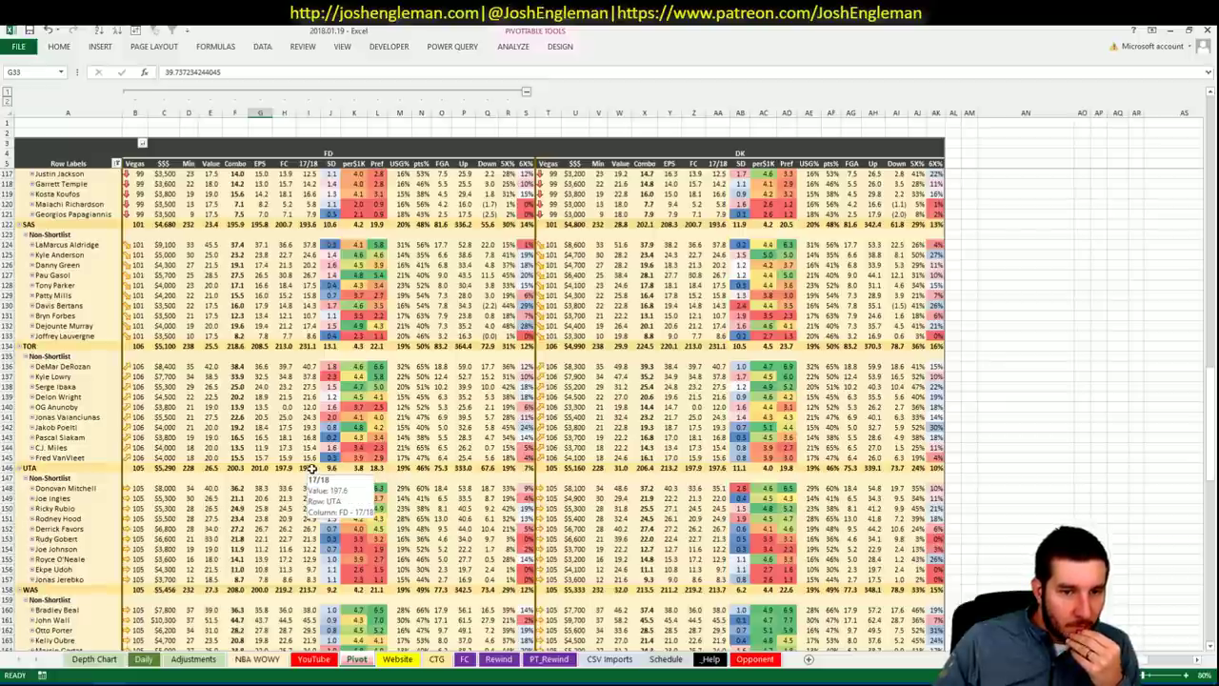
scroll(312, 470, up, 20)
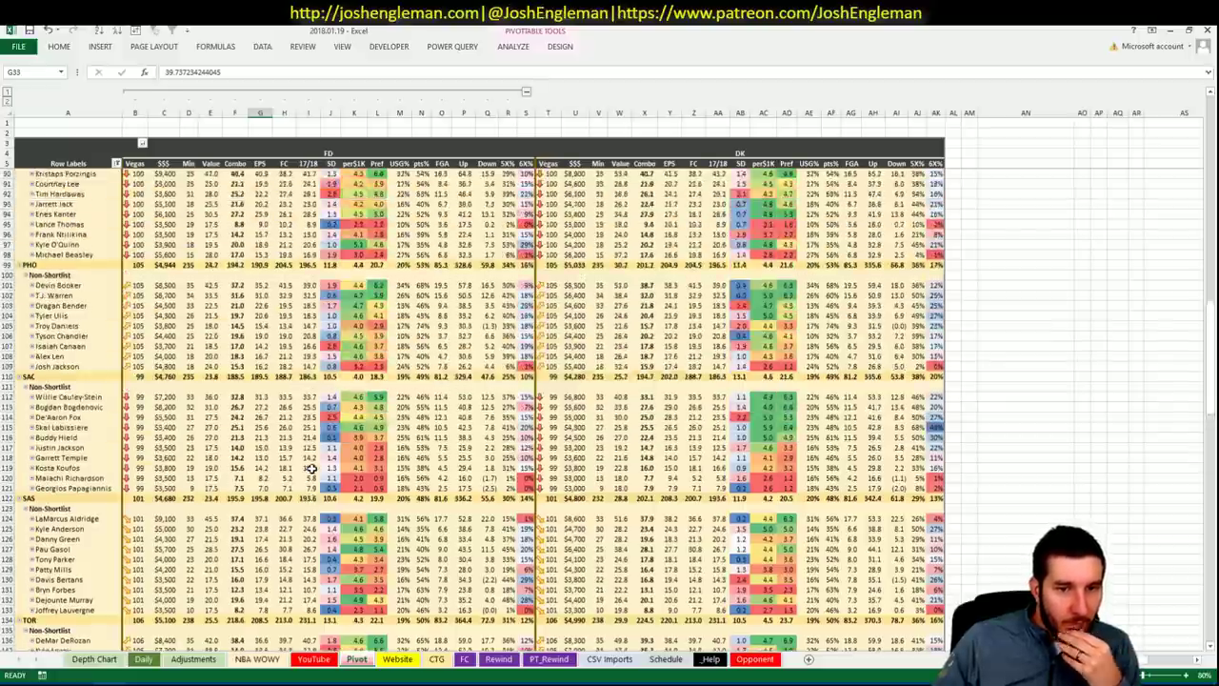
click(314, 660)
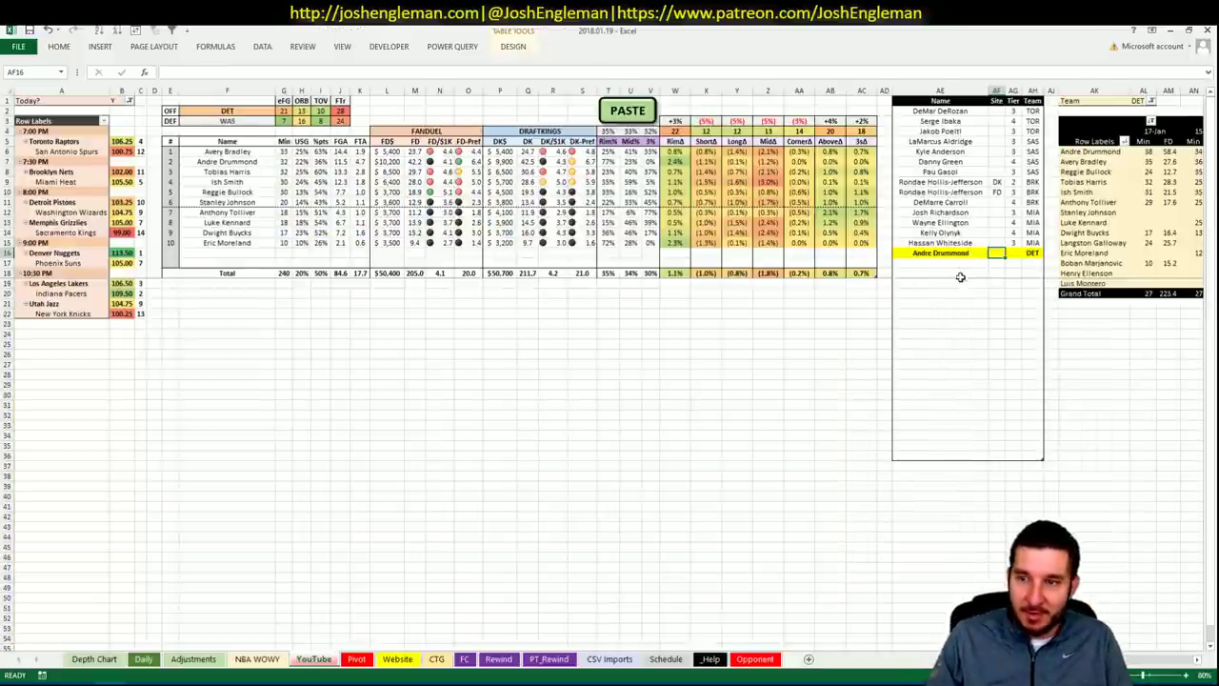
- Set Andre Drummond's tier to 4 in the chosen-players list
key(Right)
text(4)
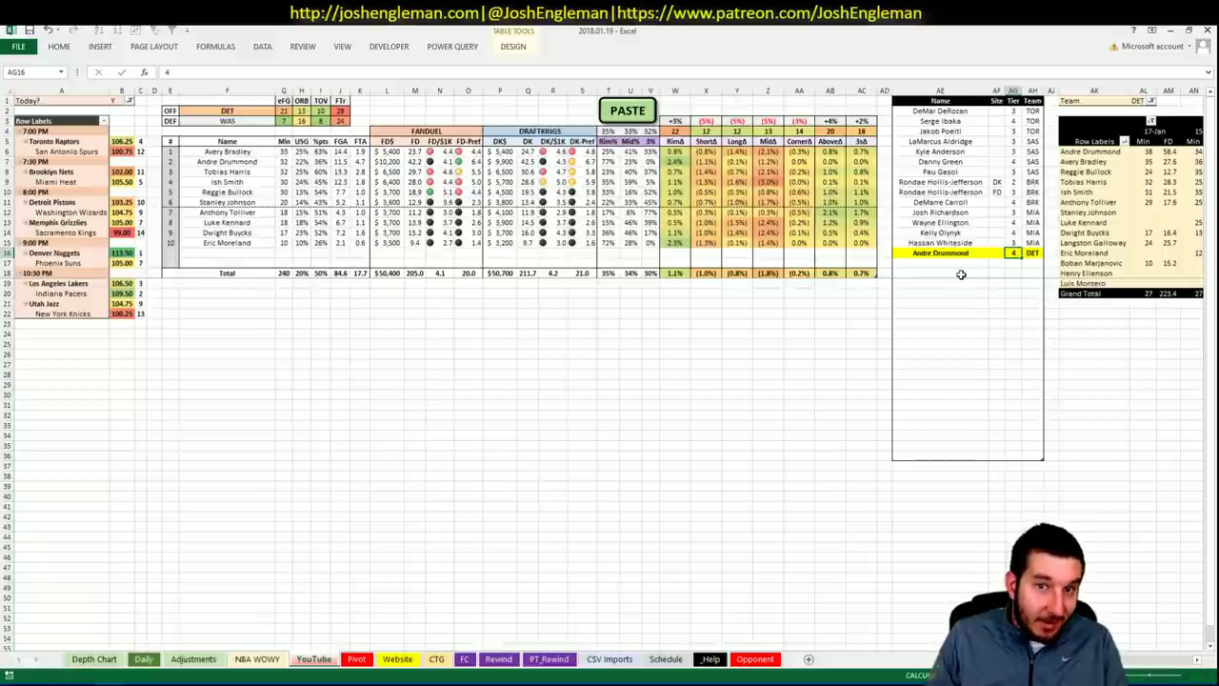
key(Return)
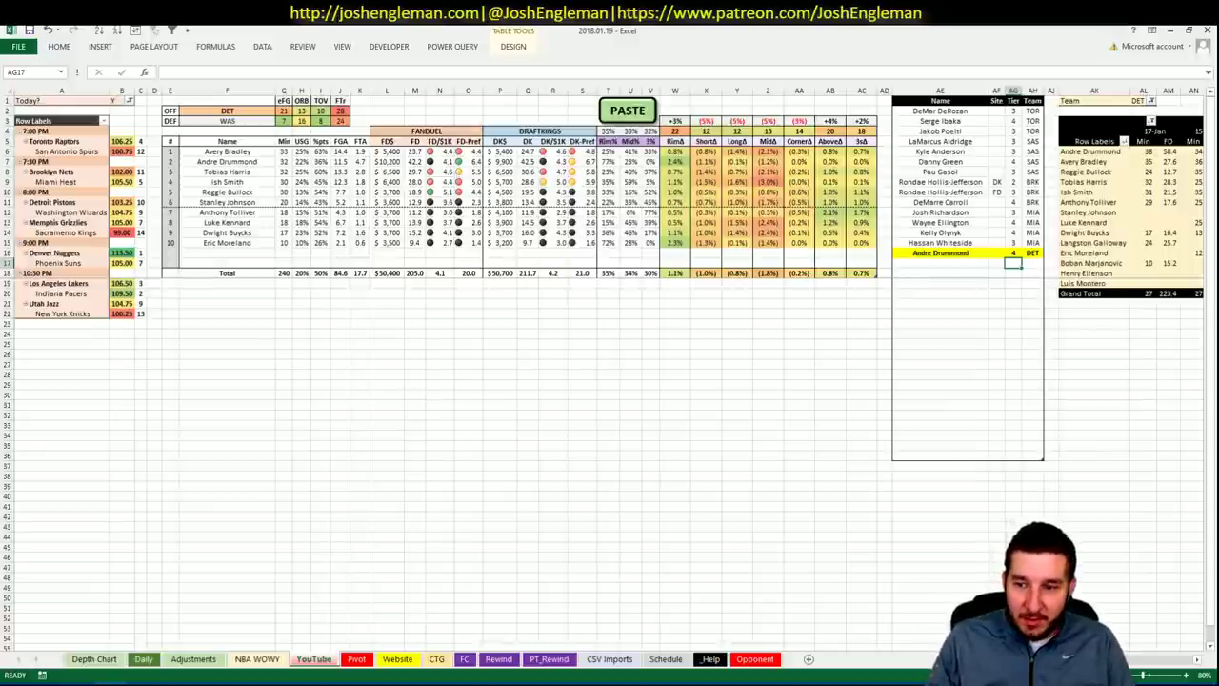
- Add Tobias Harris to the chosen-players list below Andre Drummond with tier 3
scroll(609, 286, right, 5)
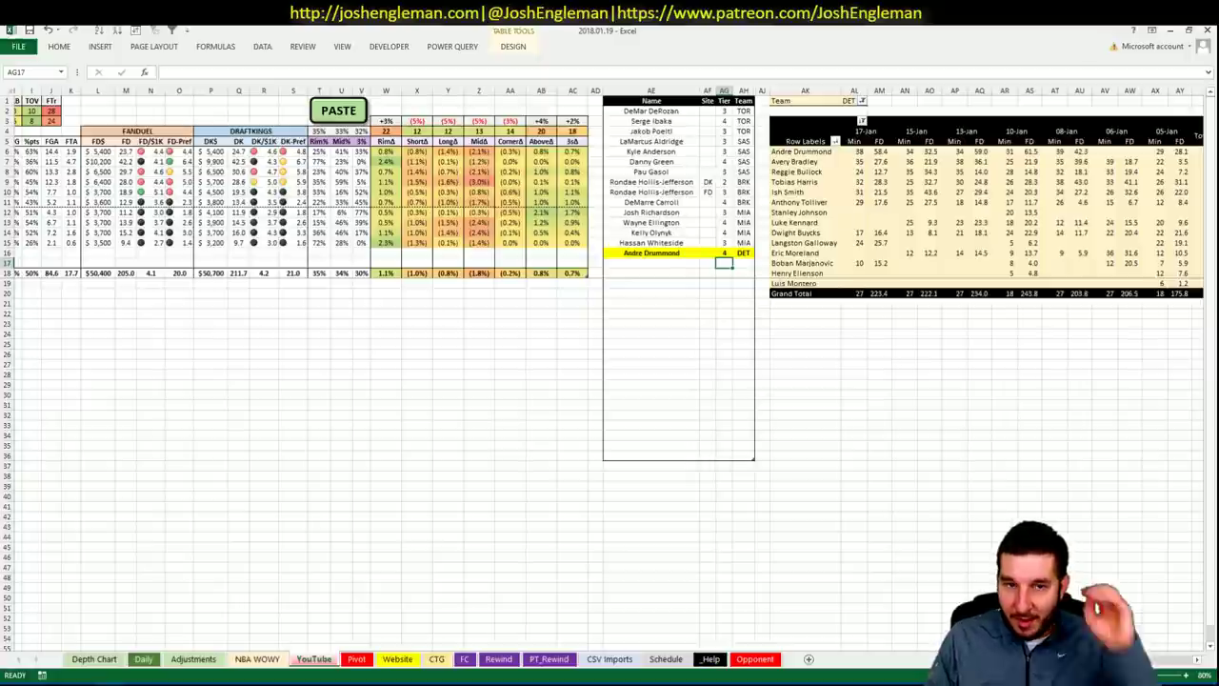
scroll(609, 371, left, 3)
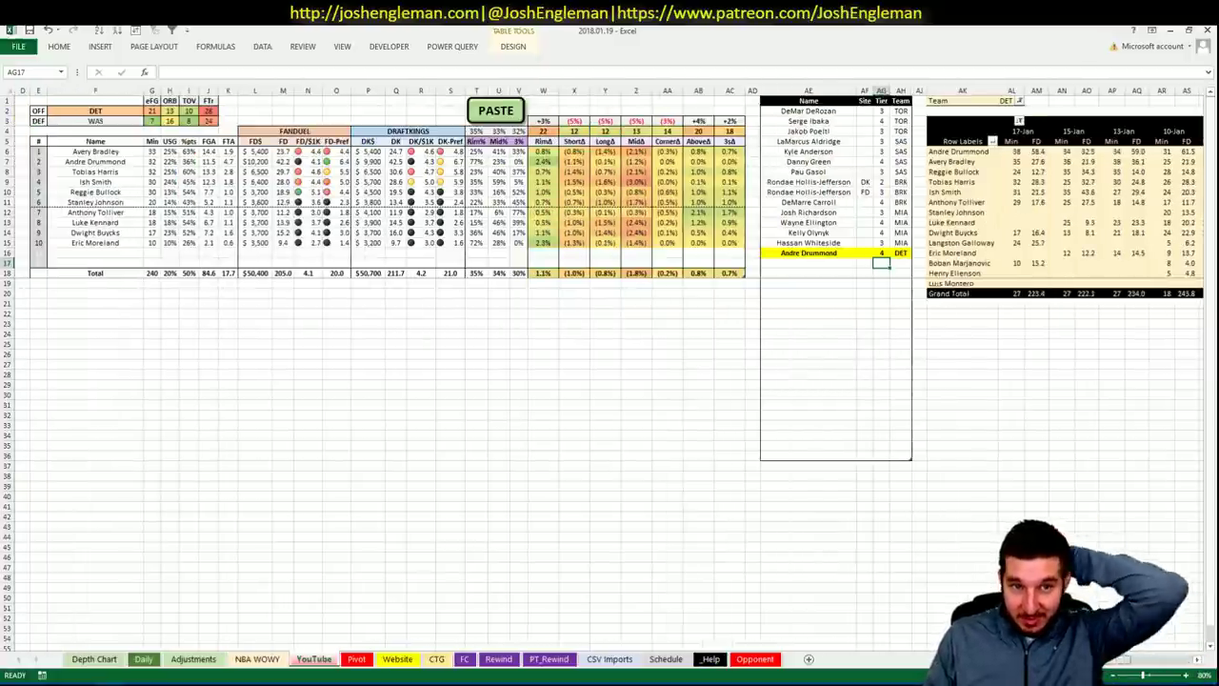
scroll(609, 372, right, 8)
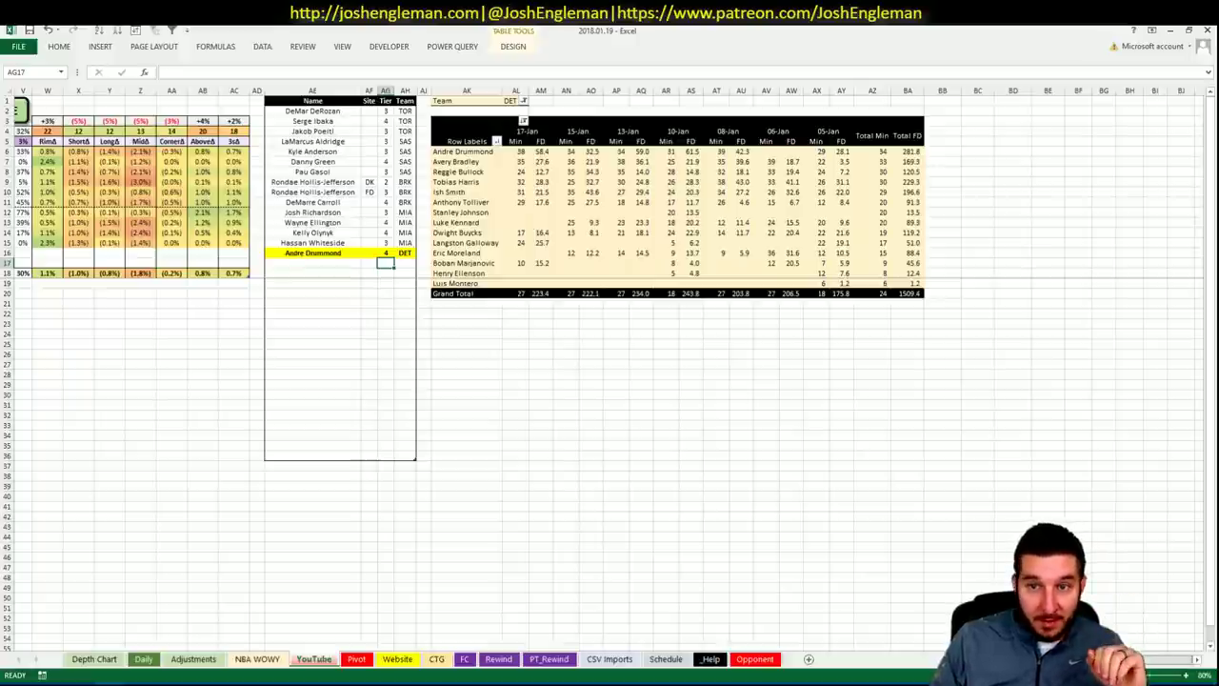
scroll(609, 371, left, 8)
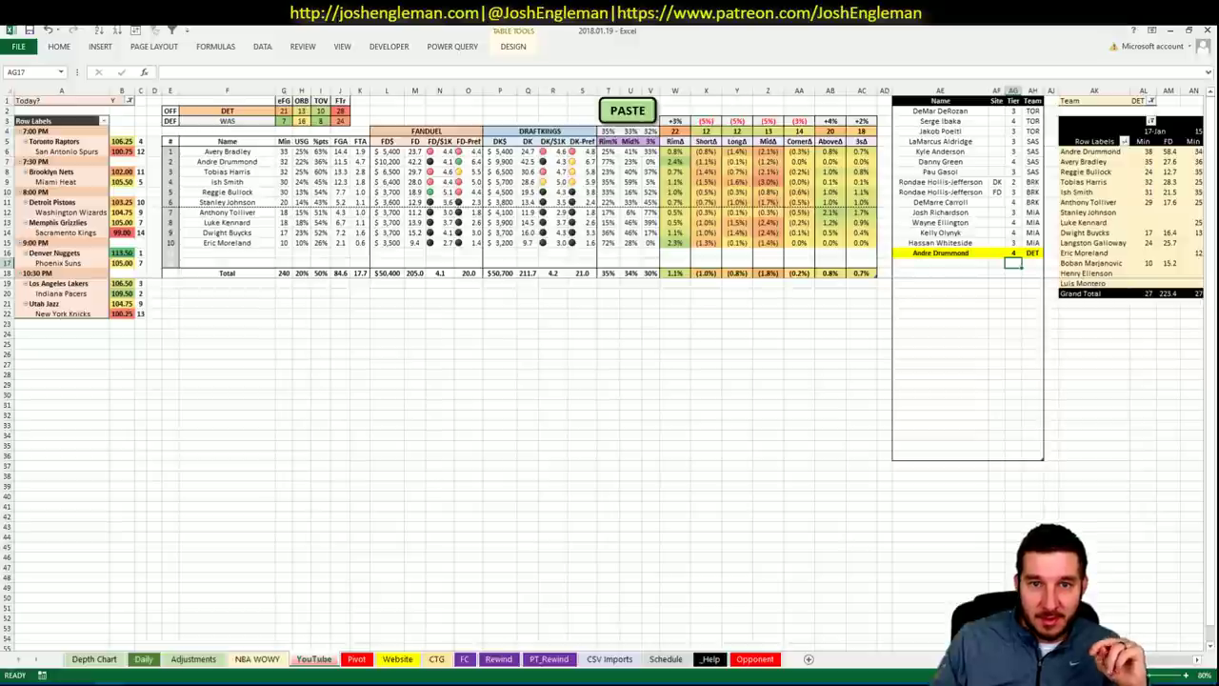
click(996, 263)
click(941, 263)
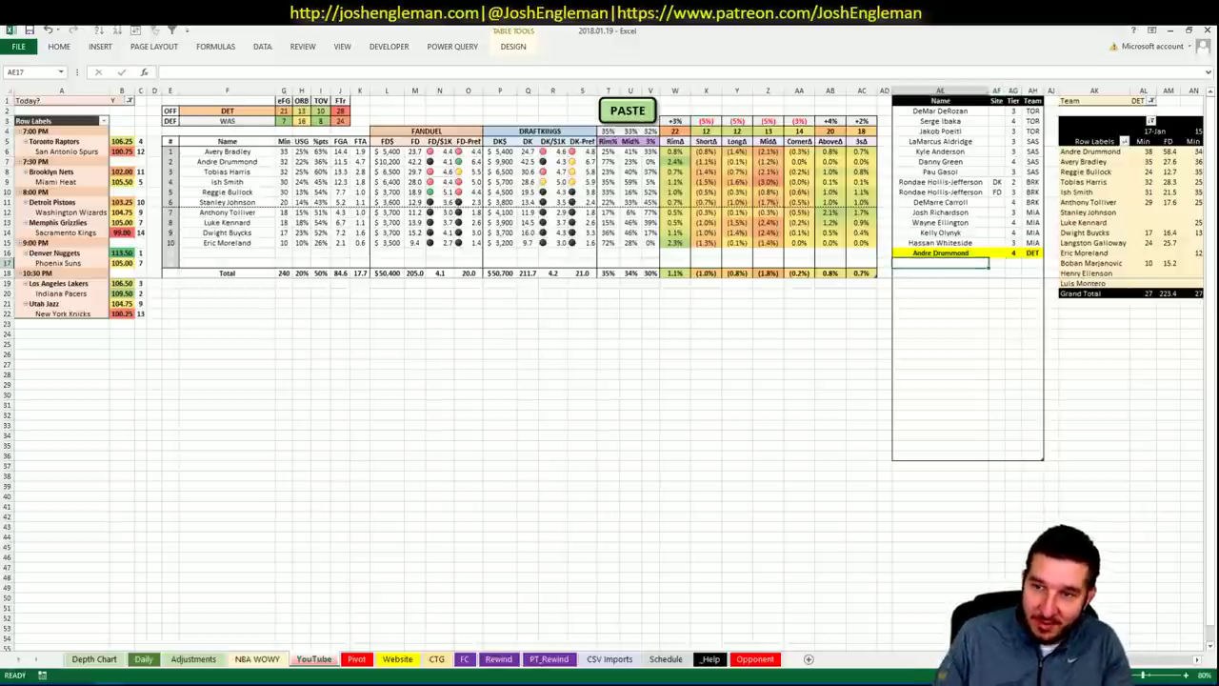
text(Tobias Harris)
click(1012, 263)
click(941, 273)
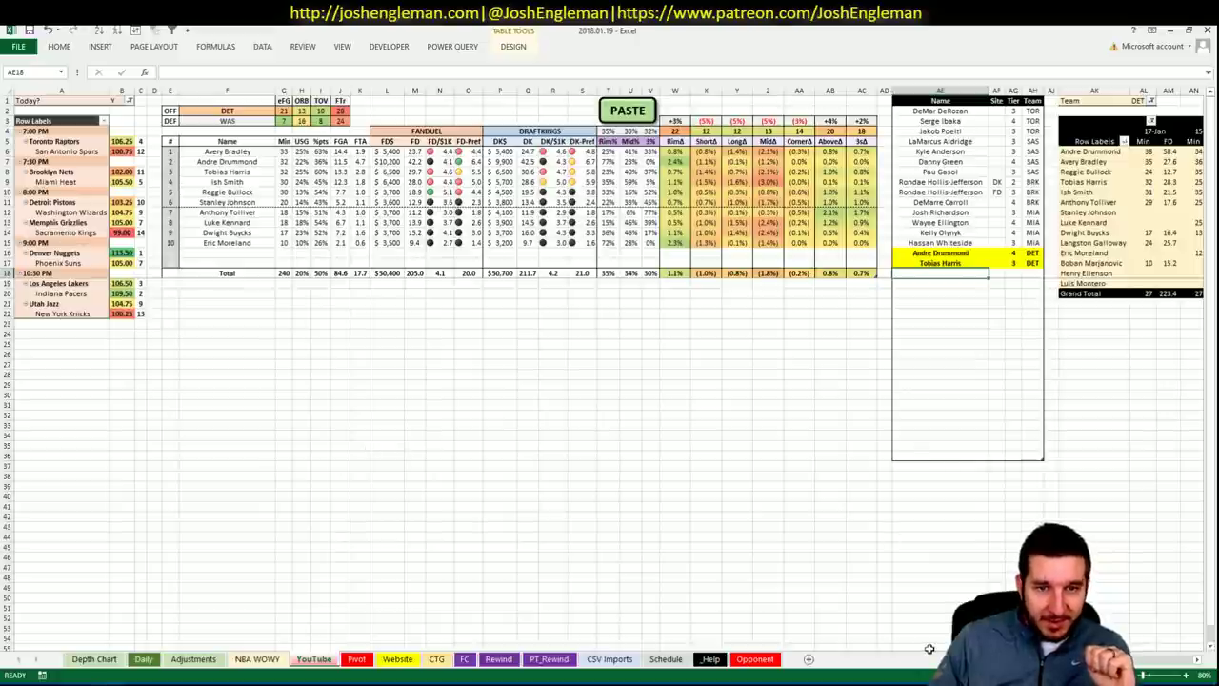
scroll(610, 367, right, 5)
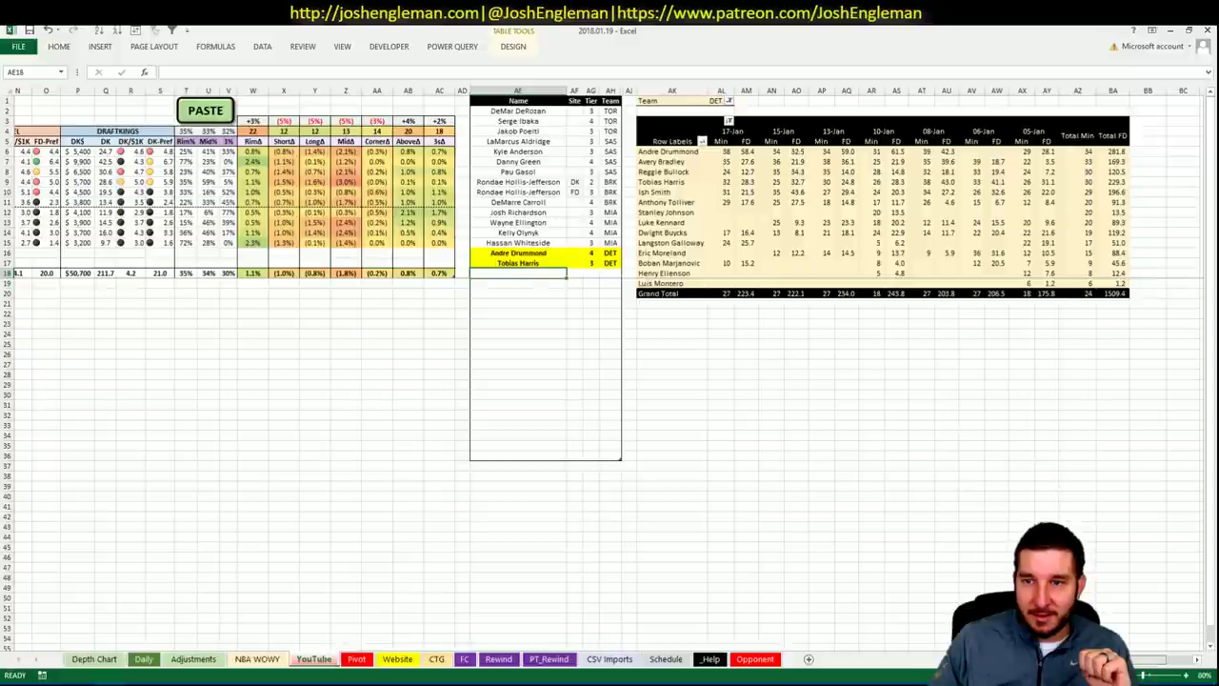
scroll(610, 368, left, 5)
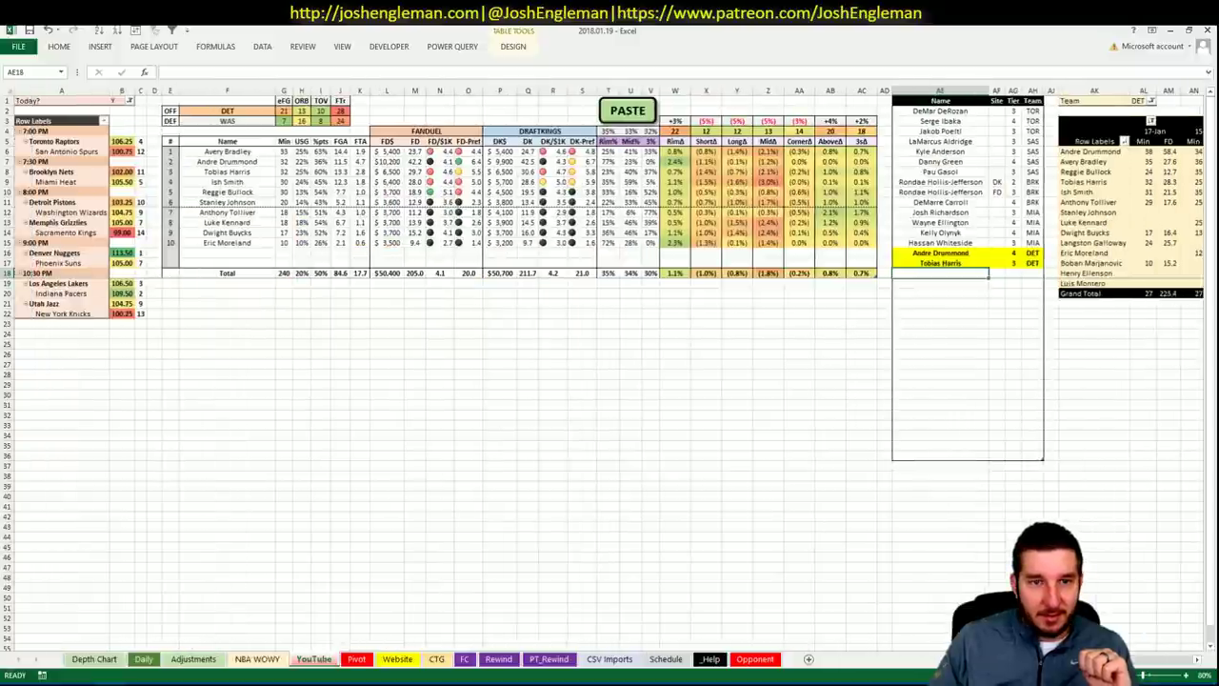
scroll(610, 367, right, 6)
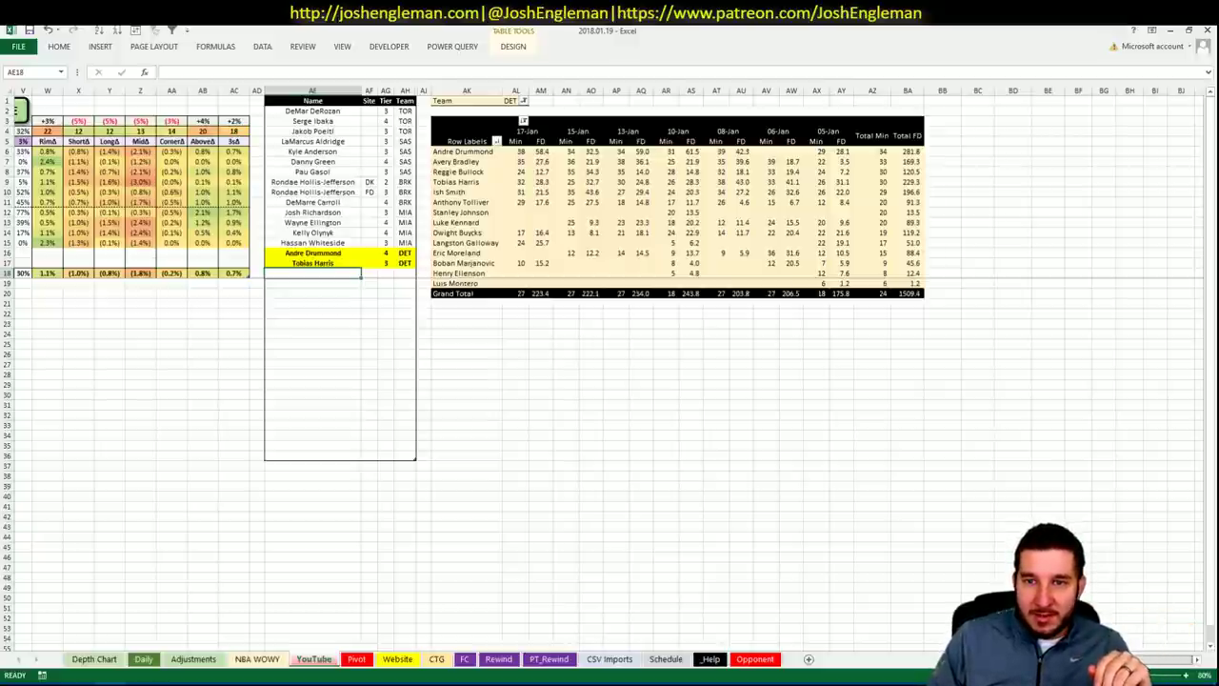
scroll(898, 625, left, 6)
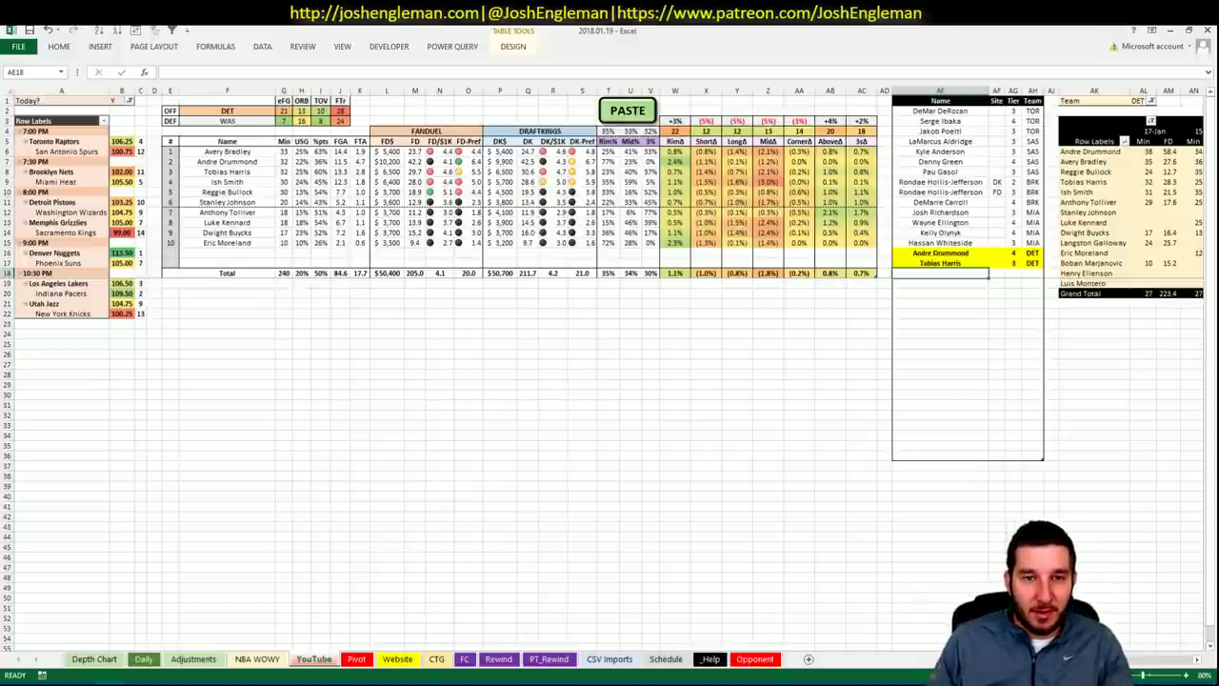
- Review Detroit's recent game log and add Reggie Bullock to the chosen-players list below Tobias Harris with tier 4
scroll(610, 333, right, 5)
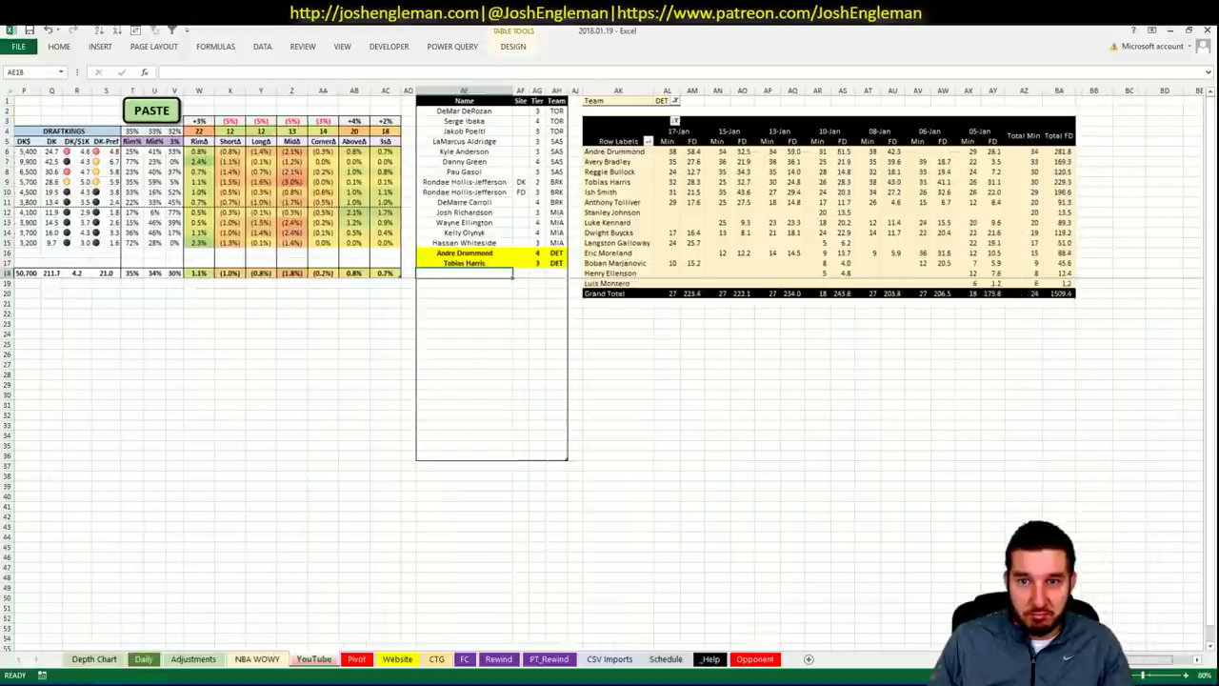
scroll(609, 333, right, 2)
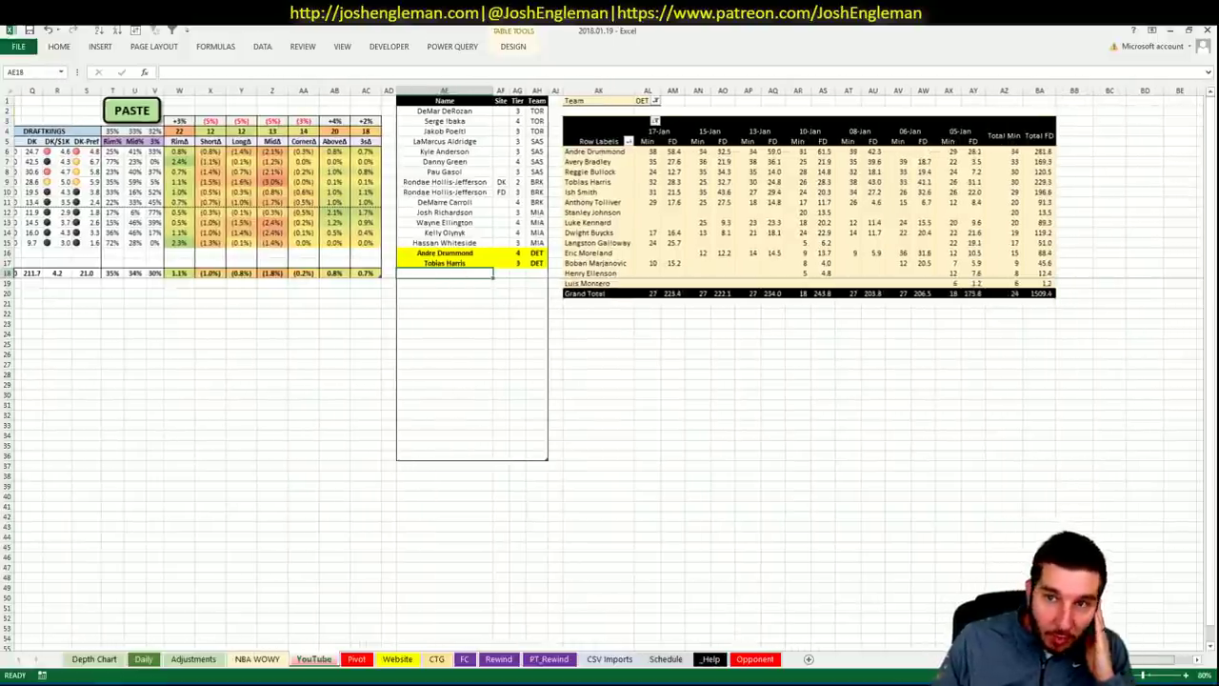
scroll(896, 644, left, 10)
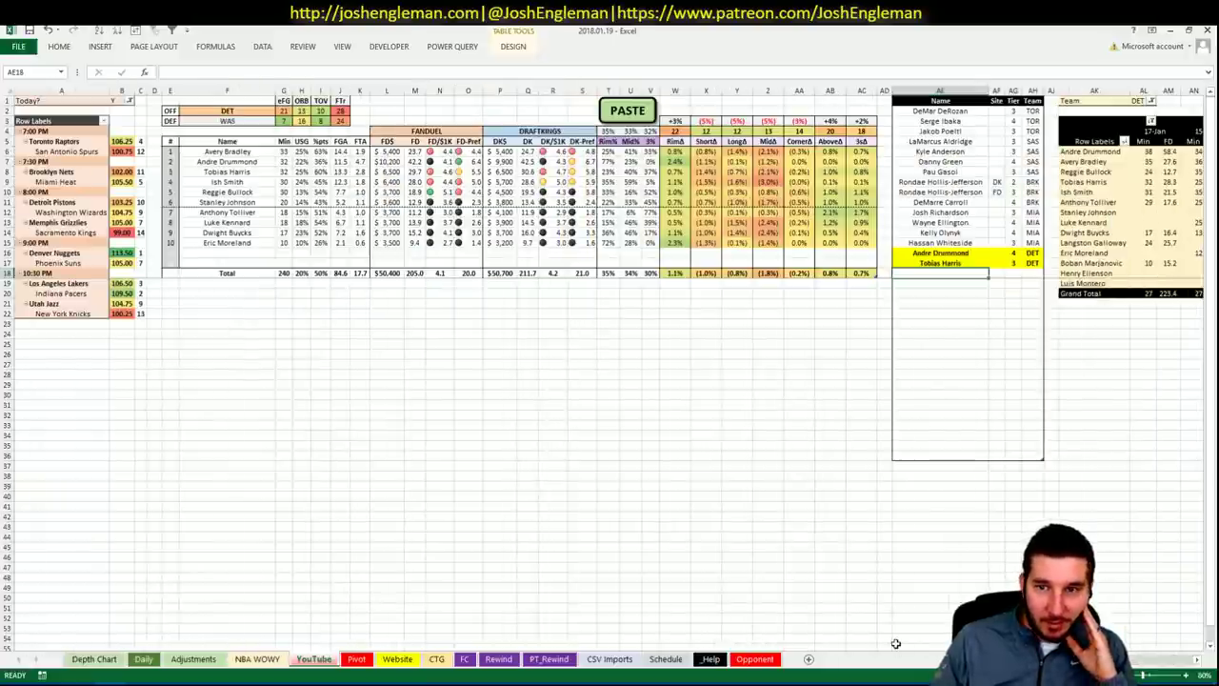
text(Reggi)
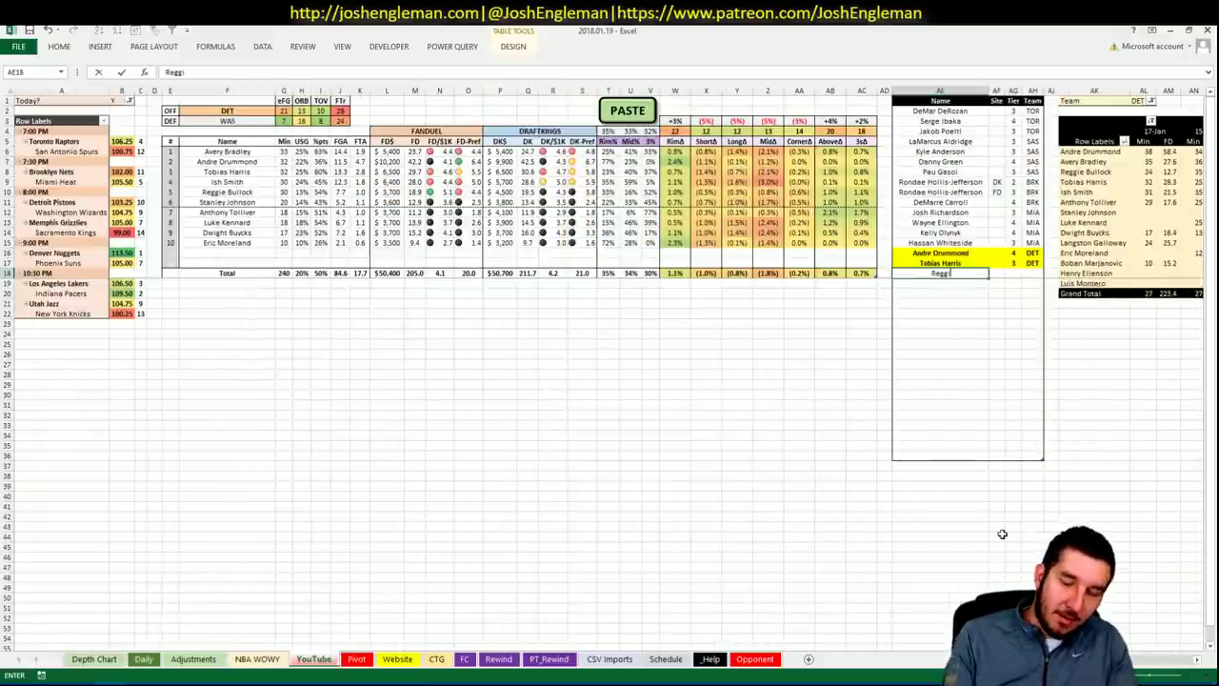
text(e Bullock)
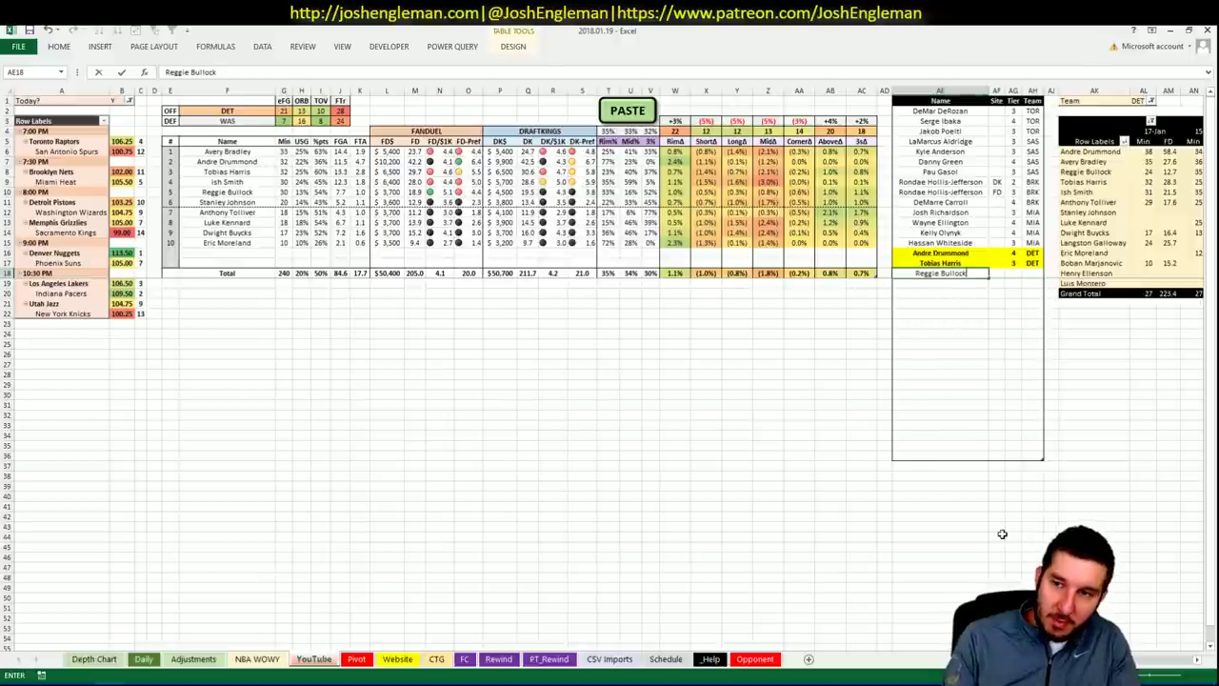
key(ctrl+Return)
key(Tab)
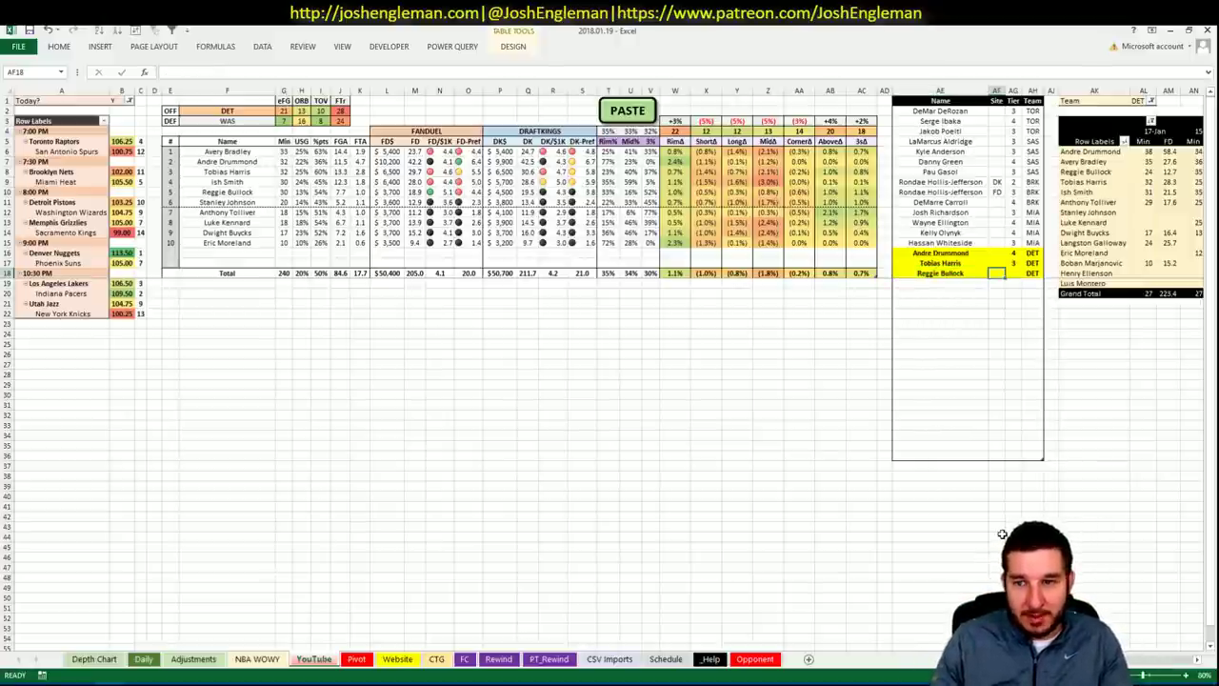
key(Tab)
text(4)
key(ctrl+Return)
key(Return)
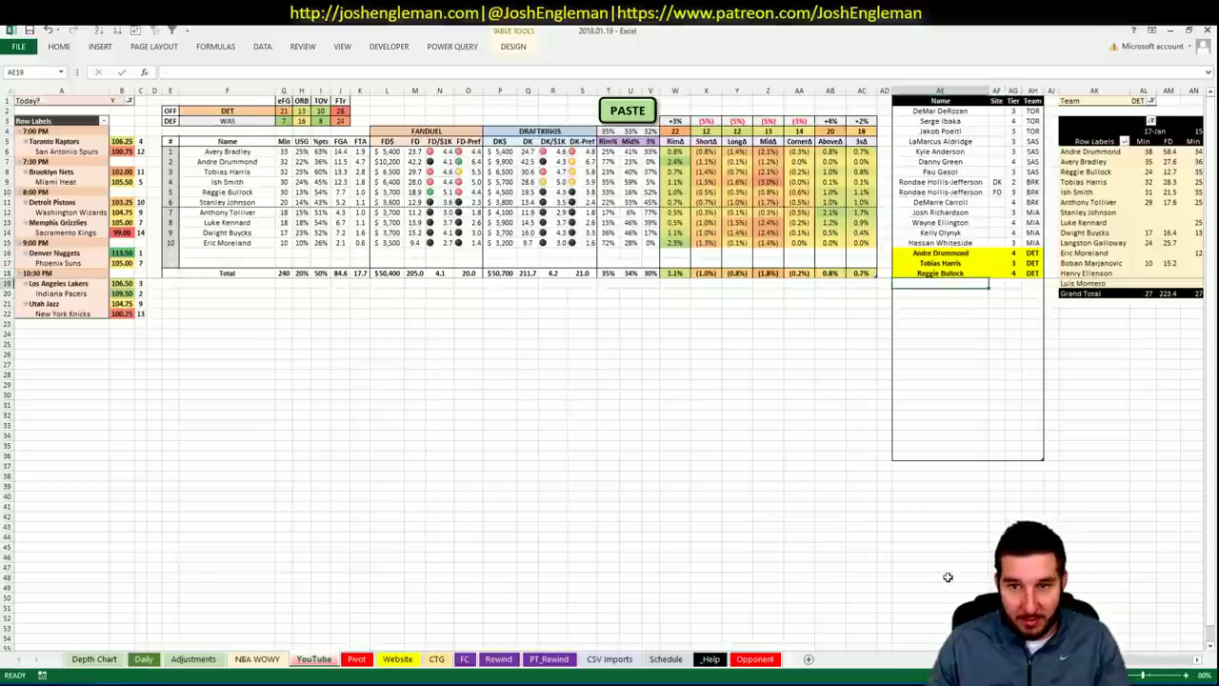
- Set the offensive team of the matchup table on the YouTube sheet to WAS
click(273, 111)
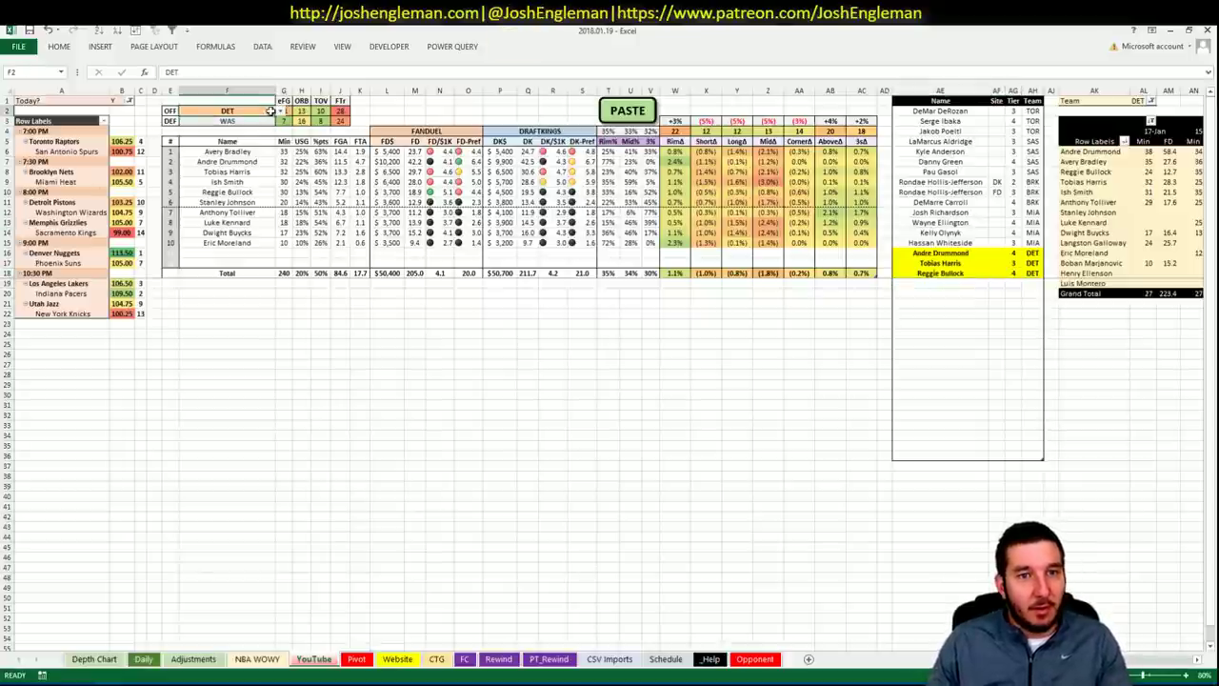
text(WAS)
click(366, 307)
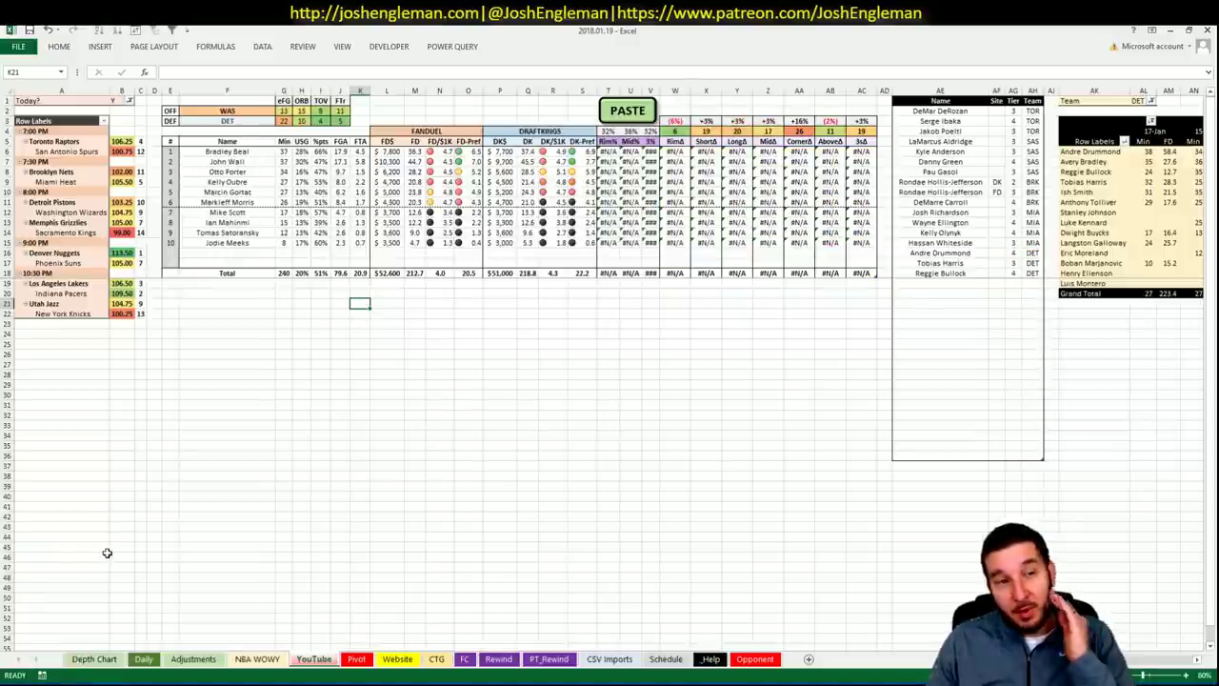
- Switch to the Chrome browser and search Cleaning the Glass for "wizard" to load the Washington Wizards' player stats
key(alt+Tab)
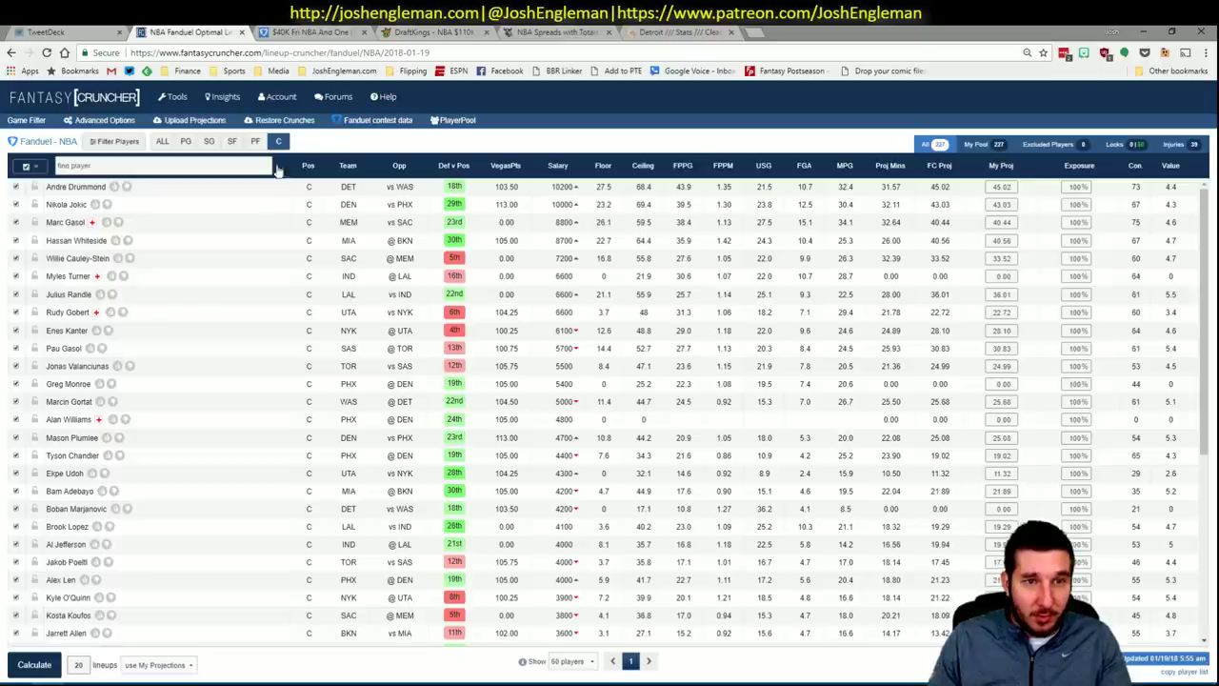
key(ctrl+Tab)
key(ctrl+Tab)
key(ctrl+Tab)
key(ctrl+Tab)
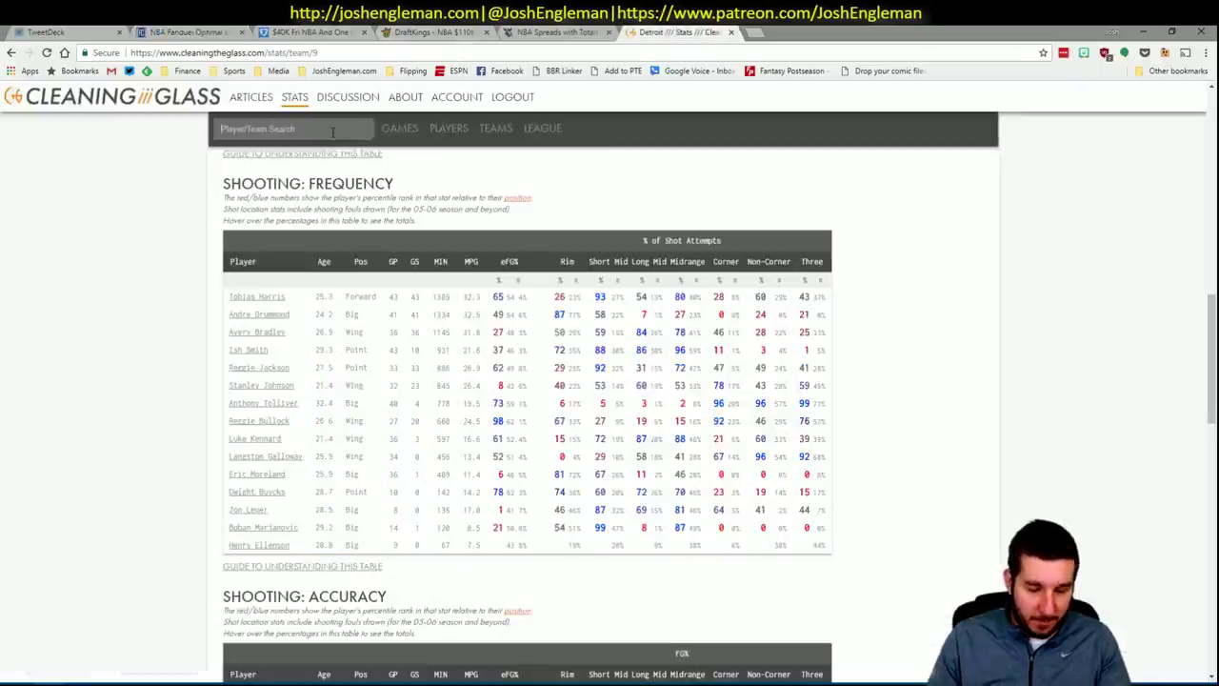
click(332, 133)
text(wizard)
key(Return)
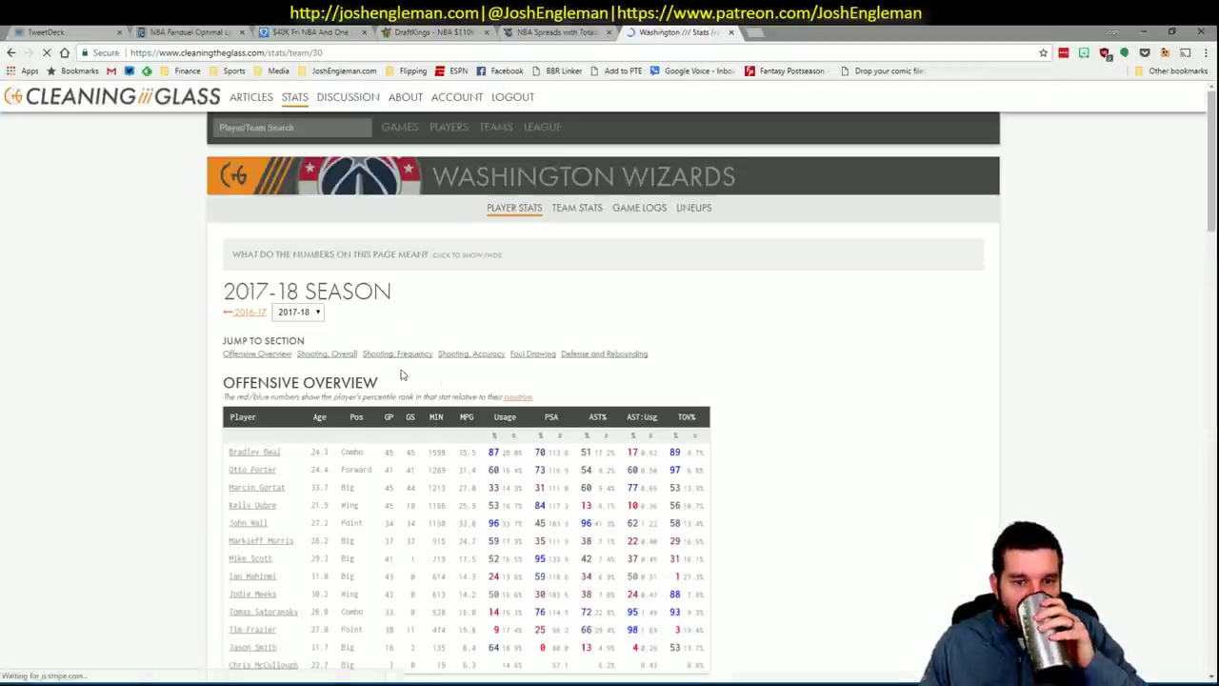
- Copy the Wizards' Shooting: Frequency player rows and paste them into the Excel workbook with its paste macro
scroll(400, 358, down, 10)
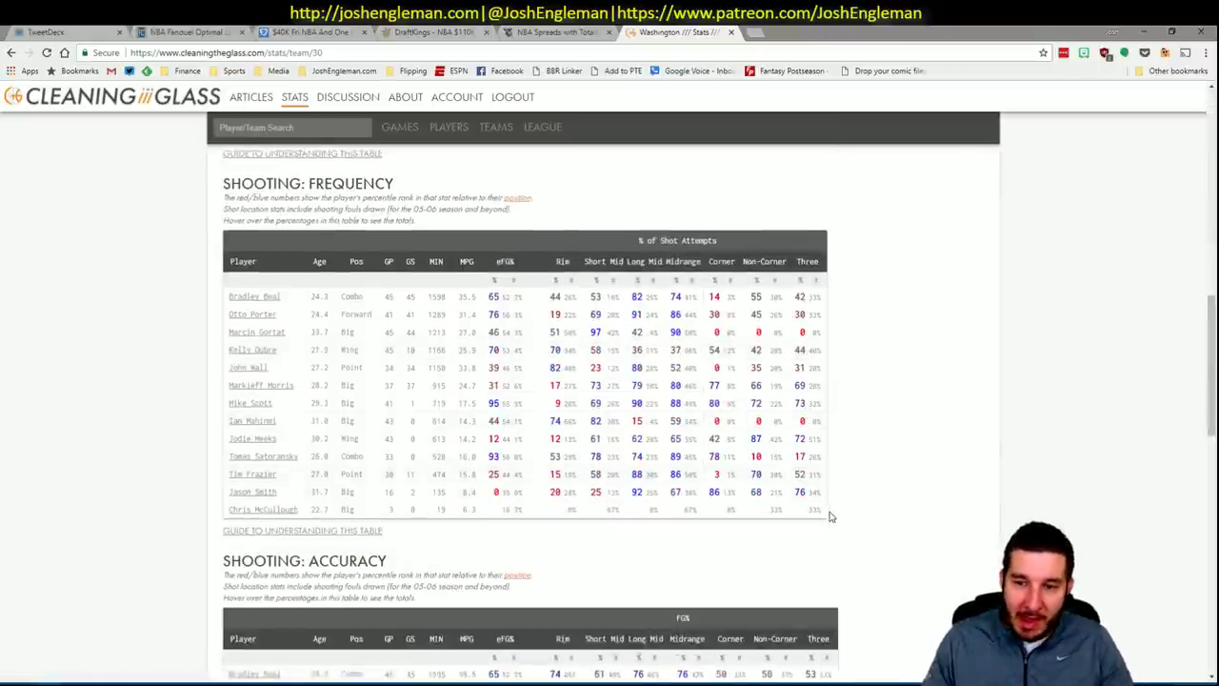
drag(827, 515, 232, 296)
key(ctrl+c)
key(alt+Tab)
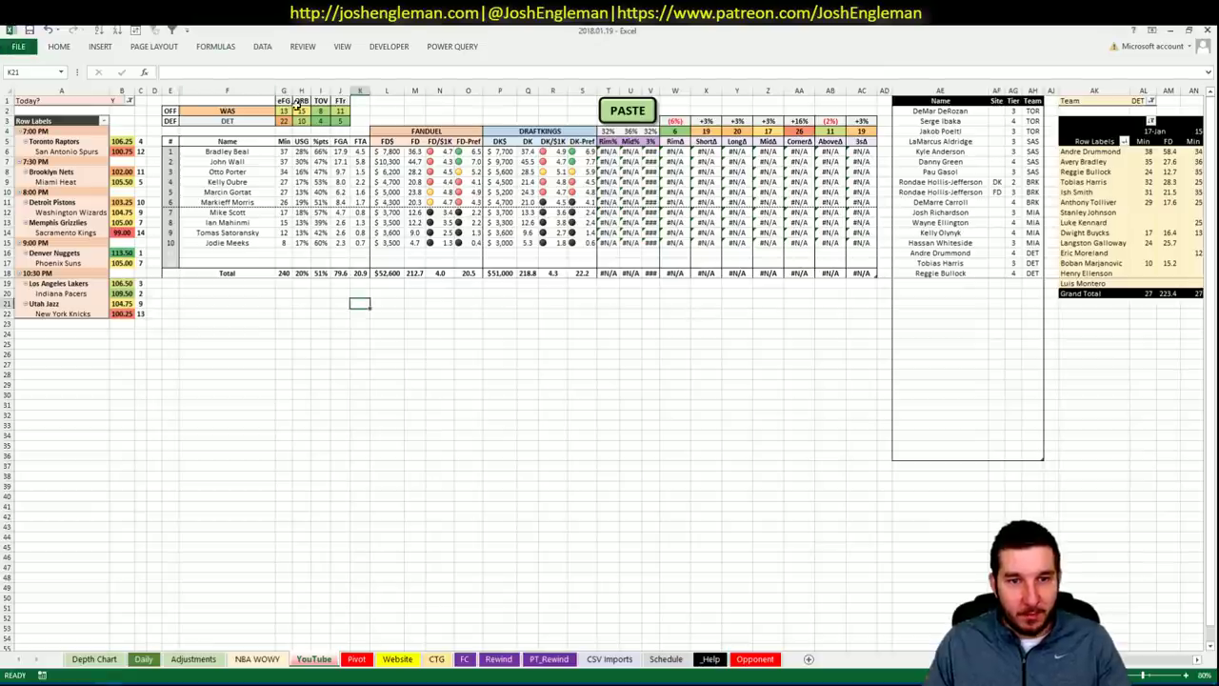
click(606, 113)
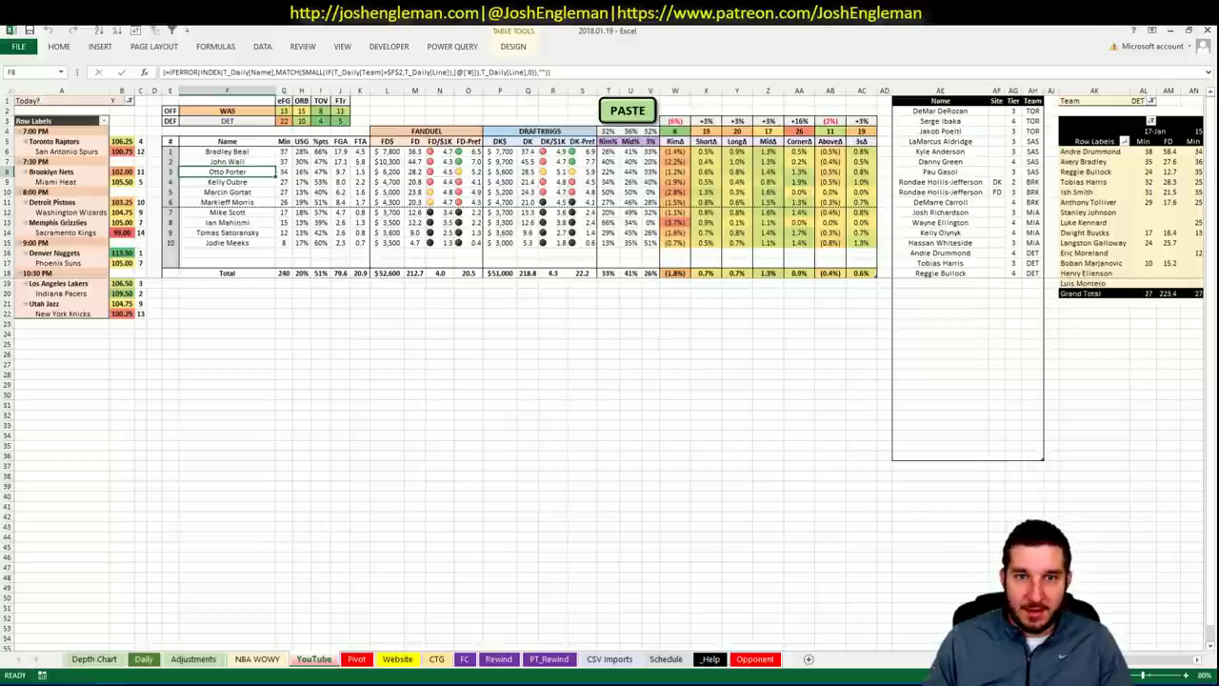
- Filter the recent-games pivot table beside the chosen-players list to team WAS
scroll(713, 387, right, 7)
click(512, 100)
text(WAS)
key(Return)
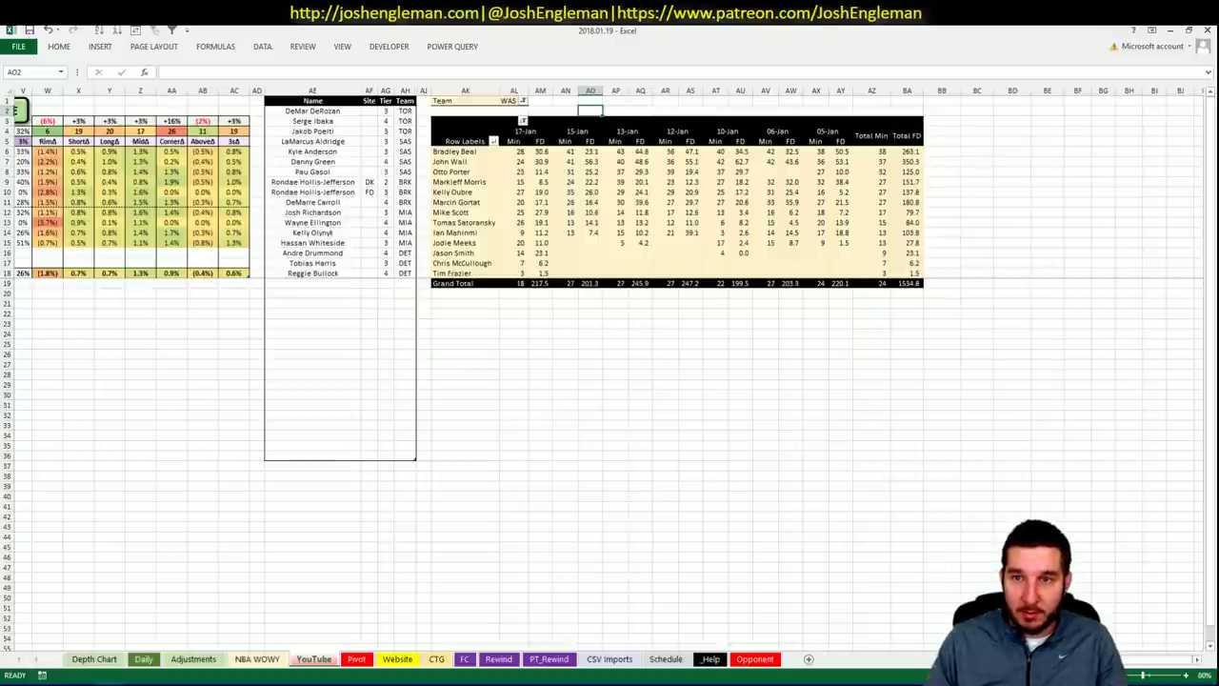
scroll(762, 496, left, 10)
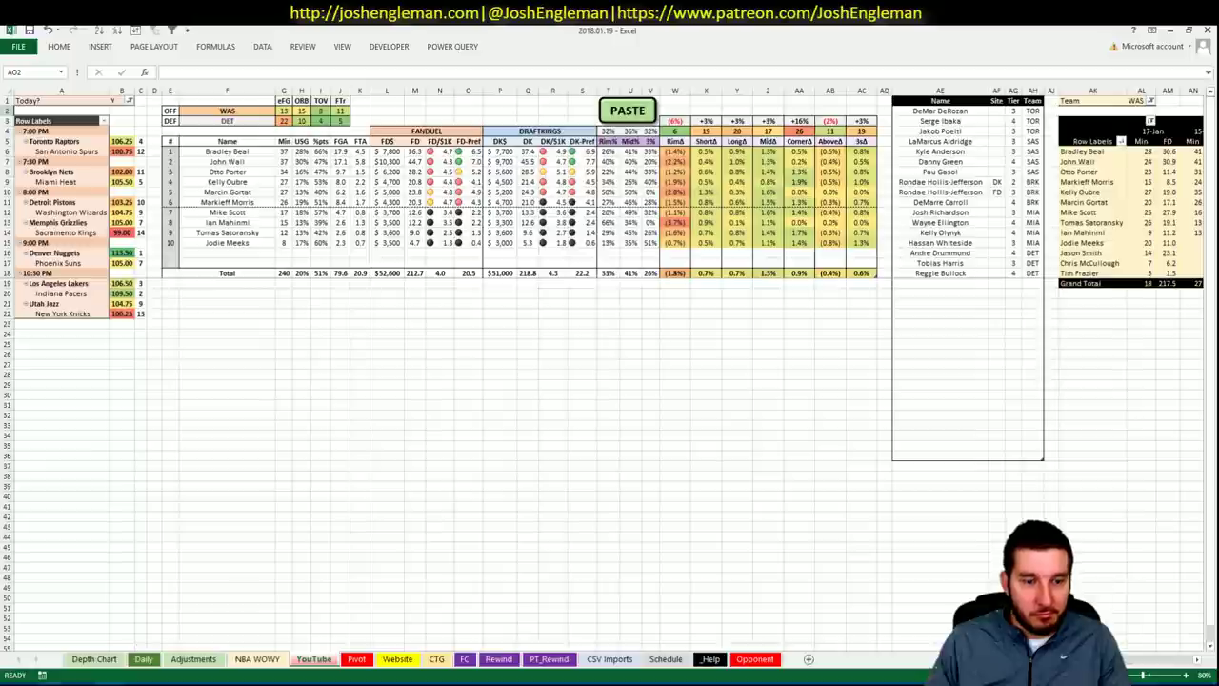
- Check the NBA spreads page and Bradley Beal's game log on FantasyCruncher in Chrome, and return to the Excel workbook
key(alt+Tab)
click(531, 32)
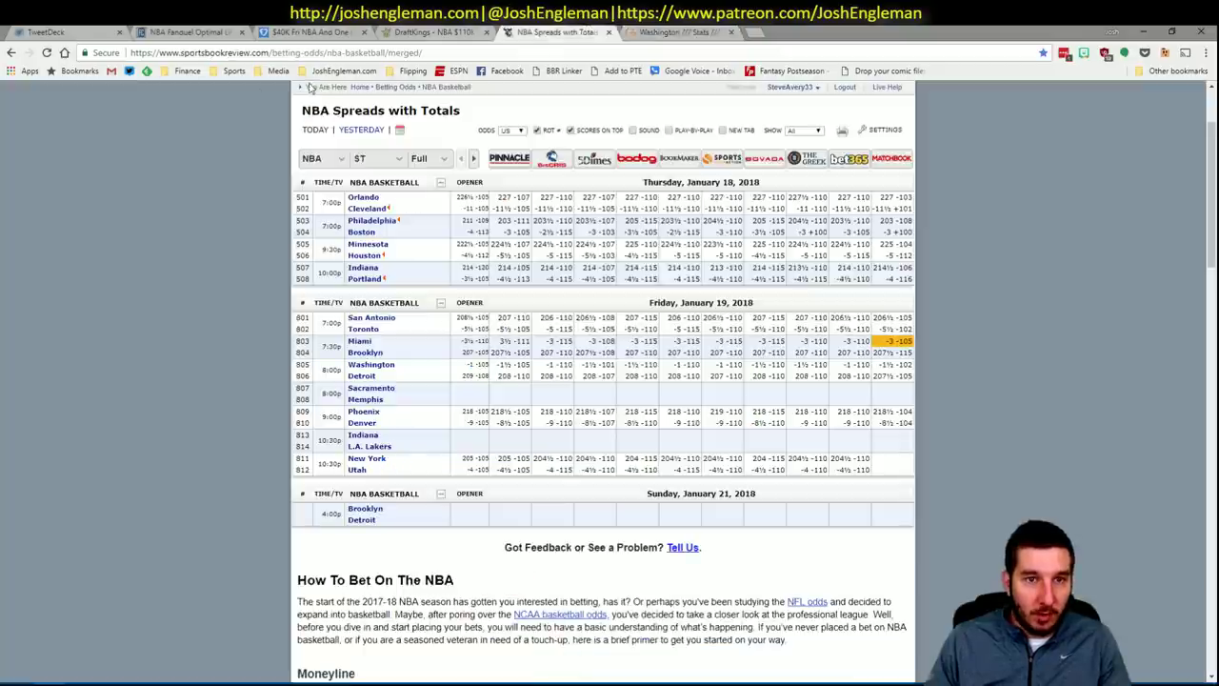
click(141, 32)
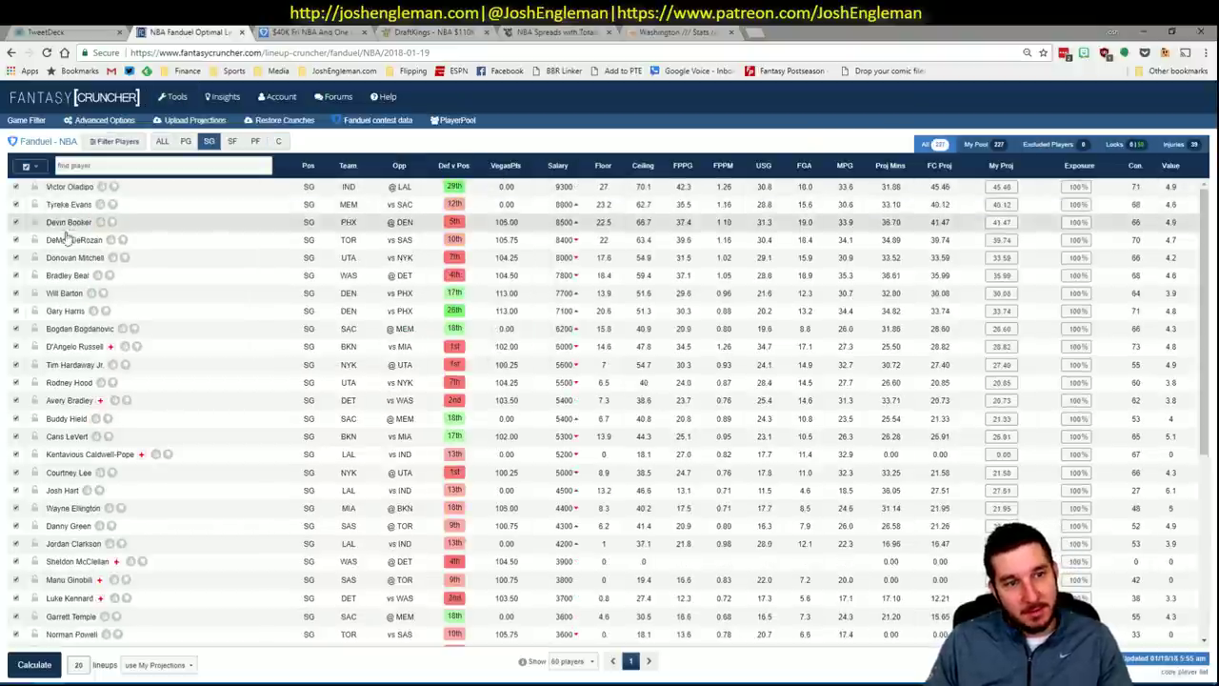
click(84, 275)
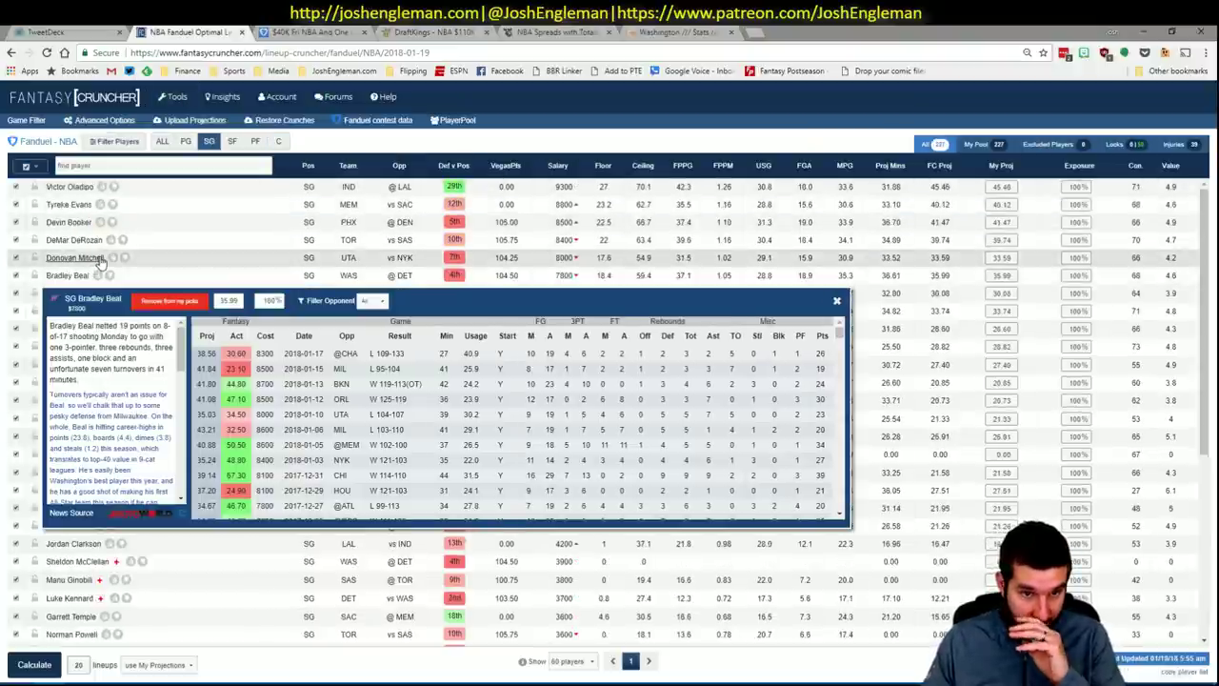
click(370, 300)
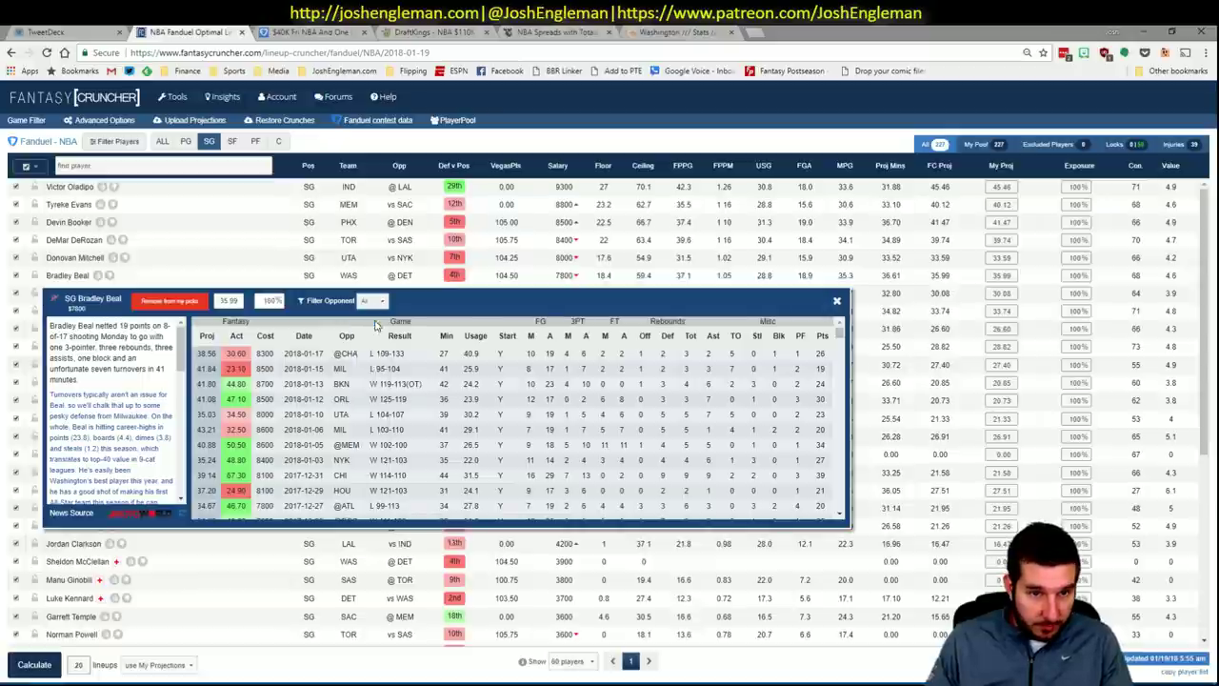
click(376, 324)
key(alt+Tab)
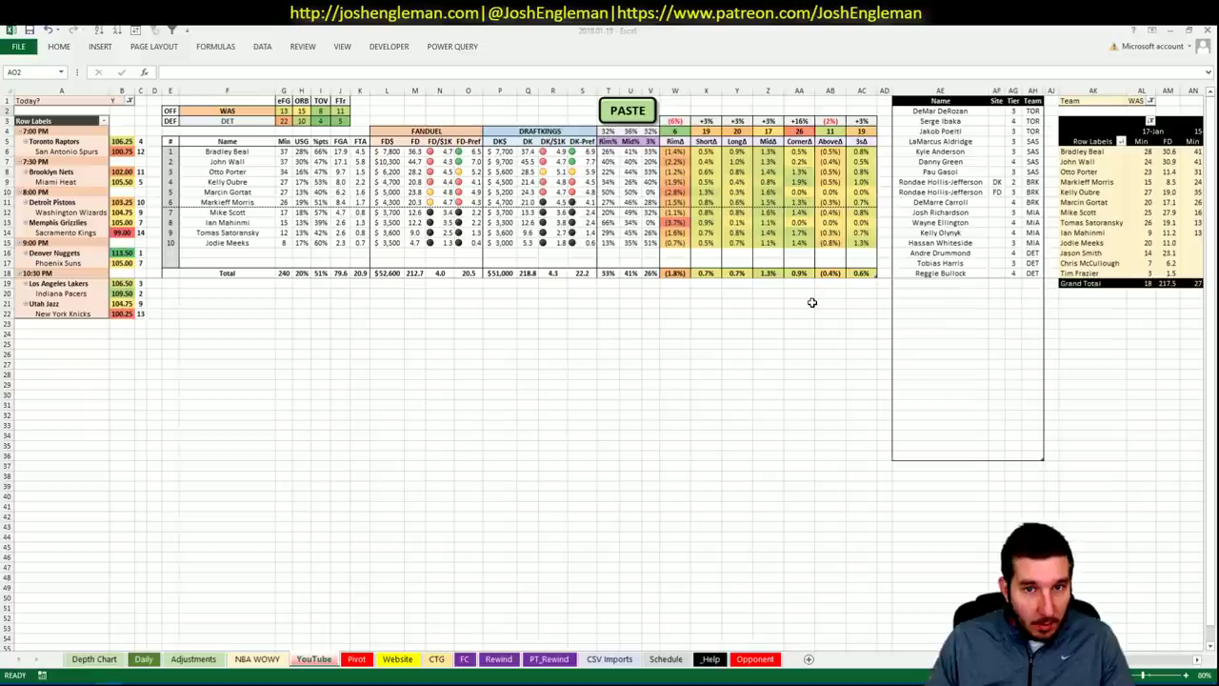
- Add Bradley Beal to the chosen-players list below Reggie Bullock with tier 3
click(939, 284)
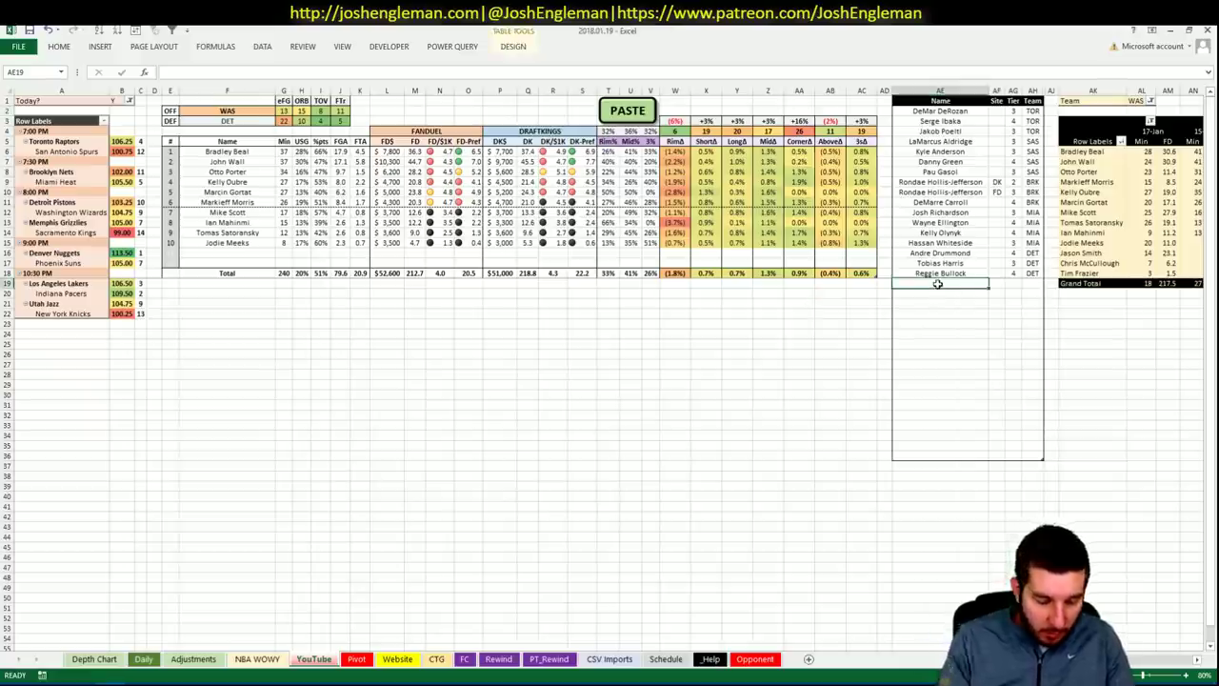
text(Bradley Beal)
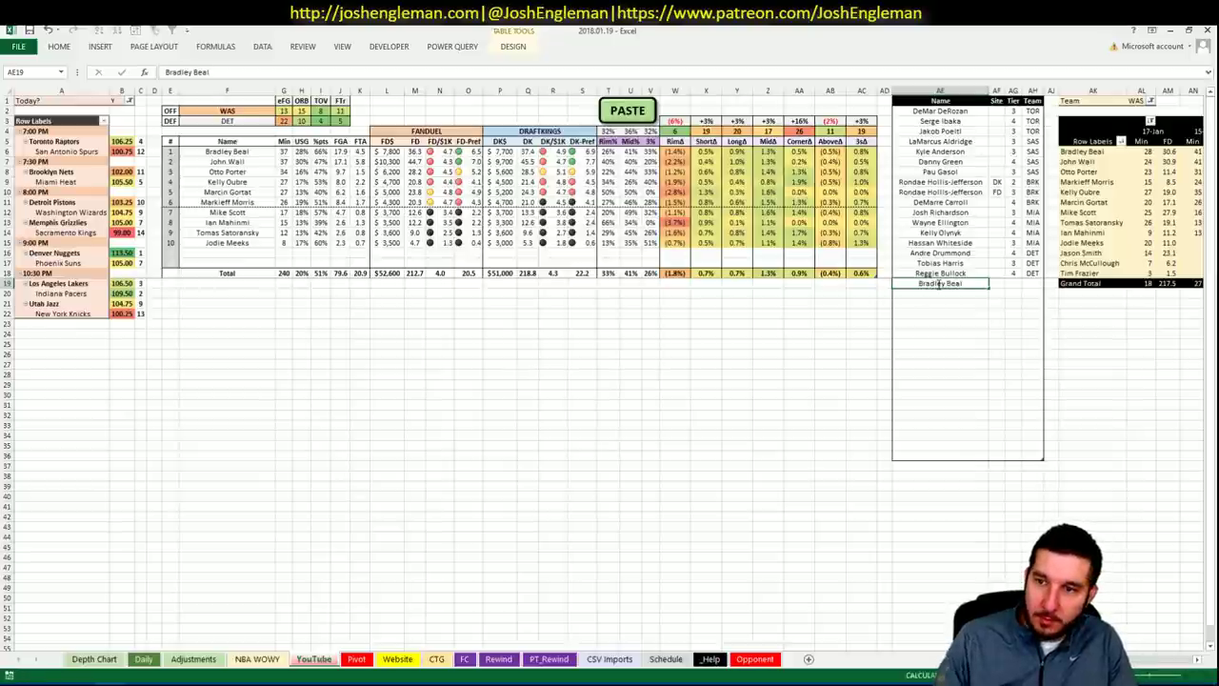
key(Tab)
key(Tab)
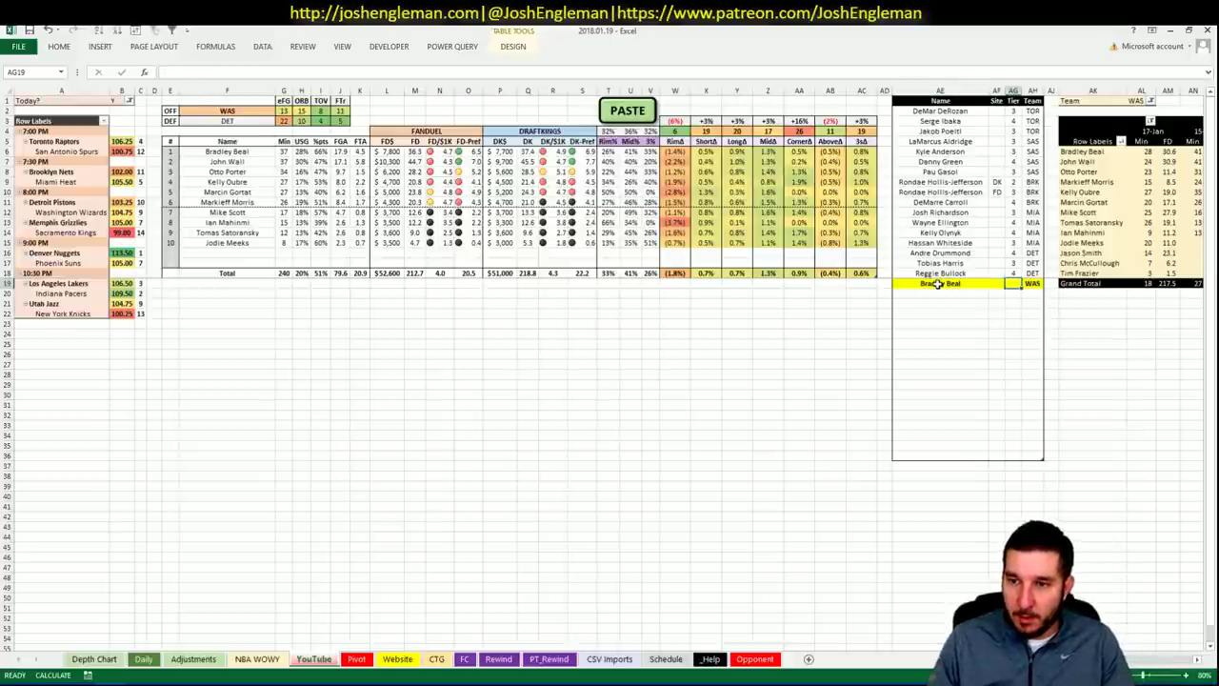
text(3)
key(Return)
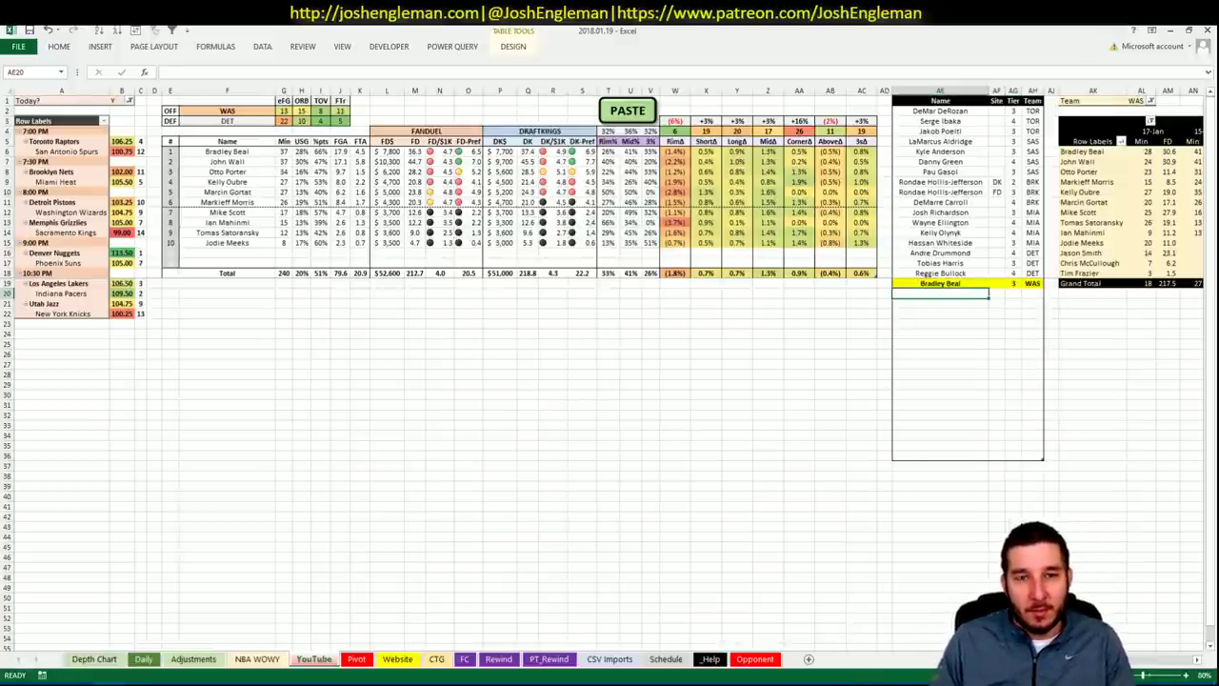
- Review Washington's recent game log and add John Wall to the chosen-players list below Bradley Beal with tier 2
scroll(1143, 669, right, 10)
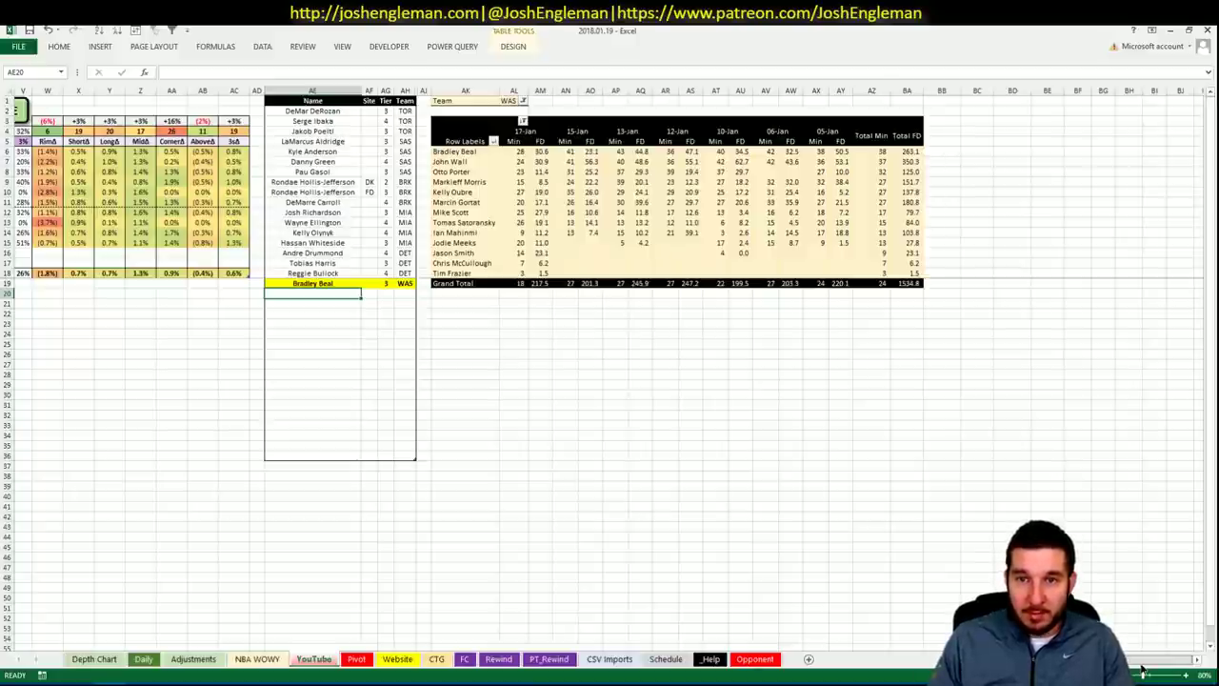
scroll(1143, 670, left, 10)
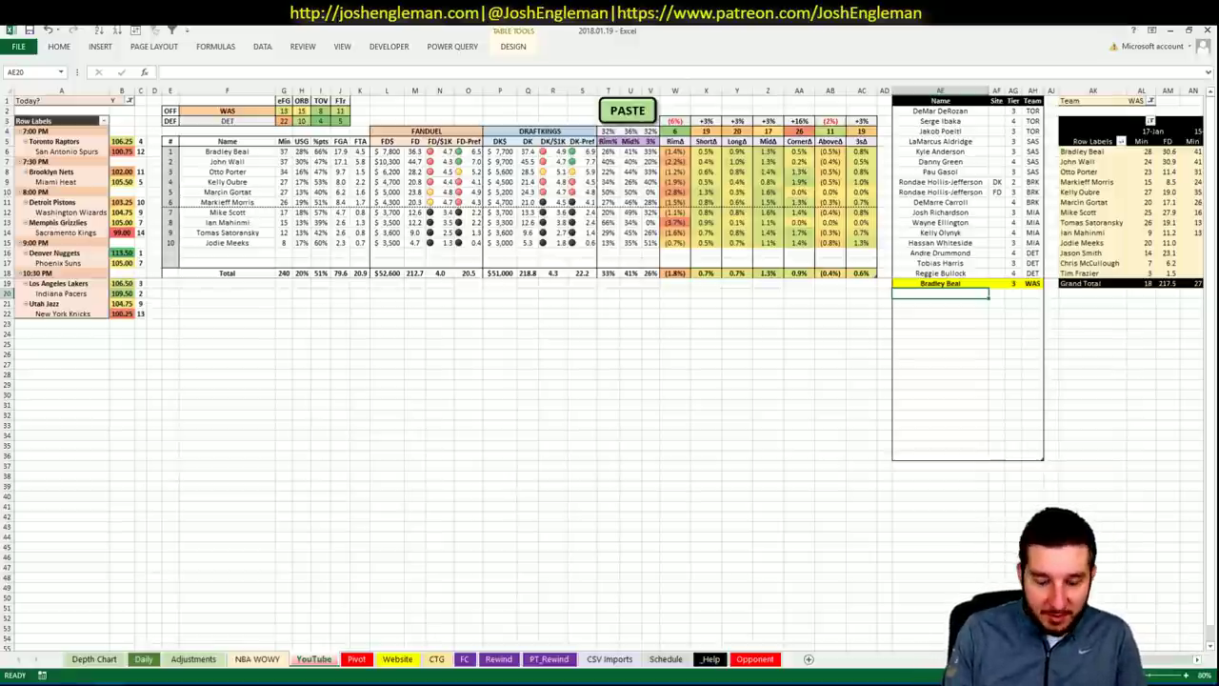
text(John Wall)
key(Tab)
key(Tab)
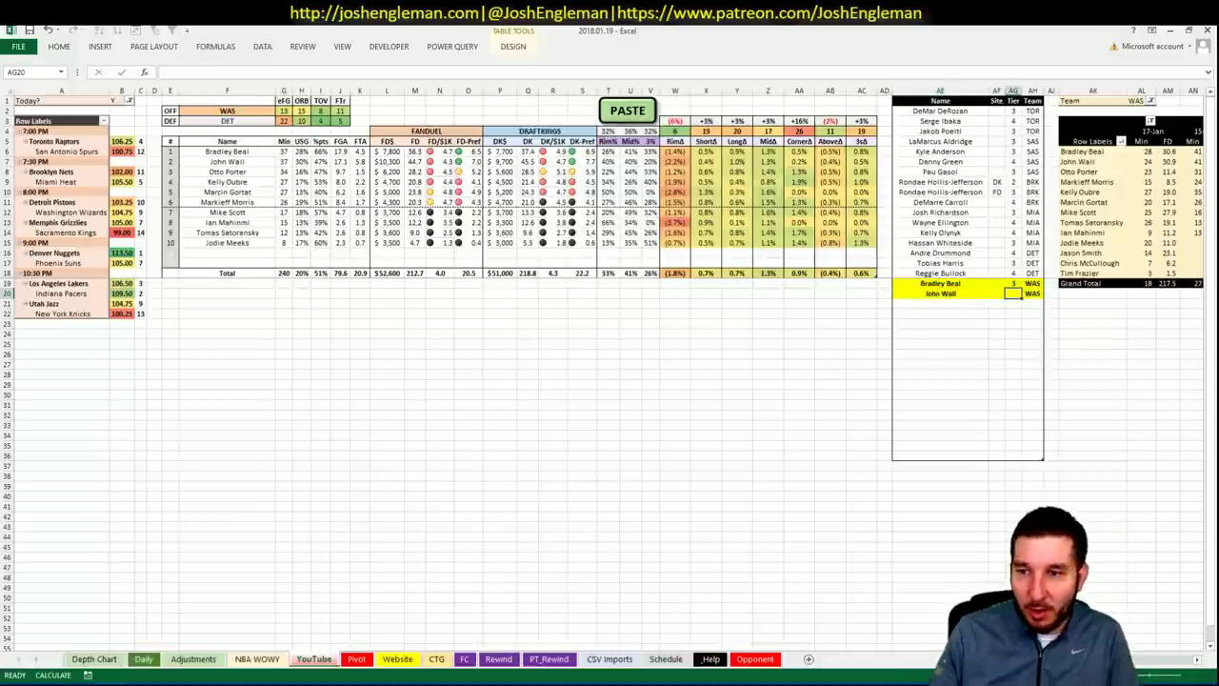
text(2)
key(Return)
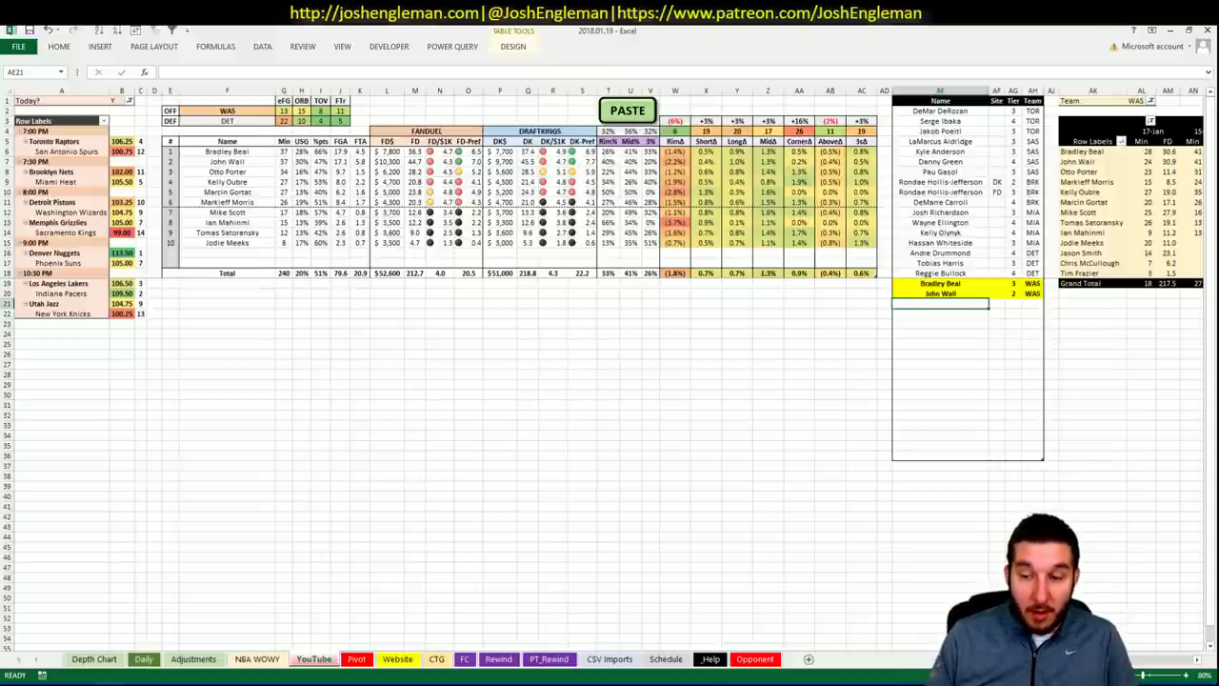
- Set the player filter of the MP and FPPM chart on the CSV Imports sheet to Otto Porter, and return to the YouTube sheet
scroll(610, 380, right, 5)
click(608, 659)
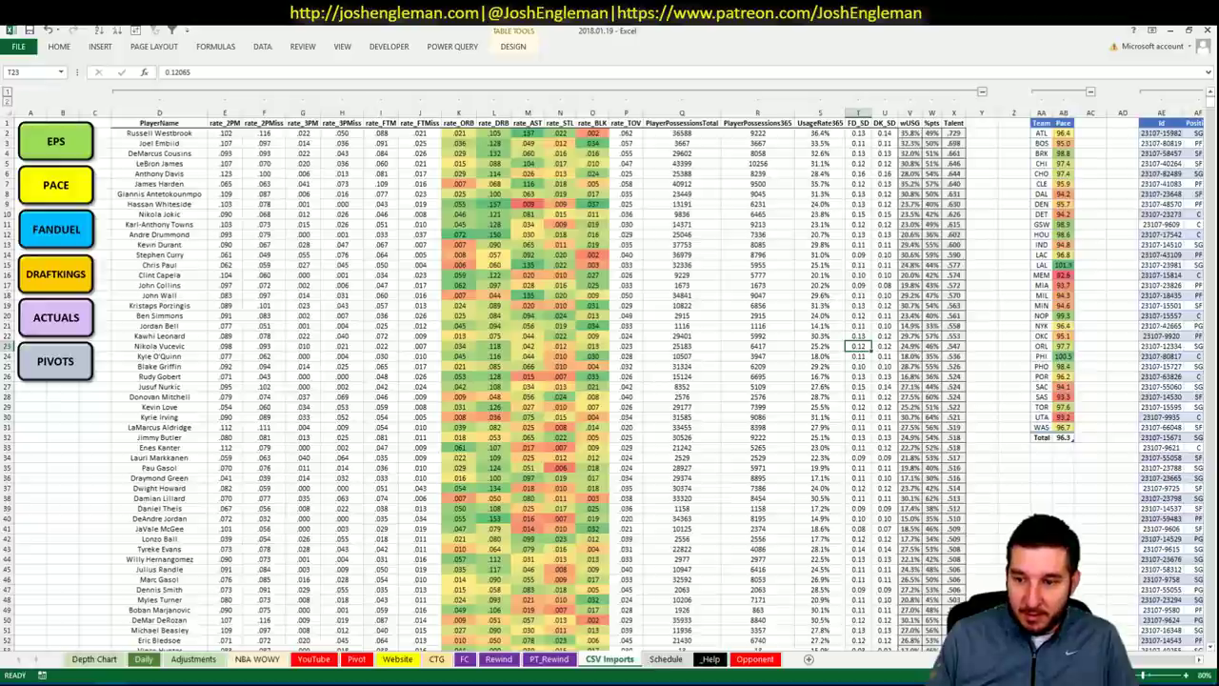
scroll(705, 448, right, 10)
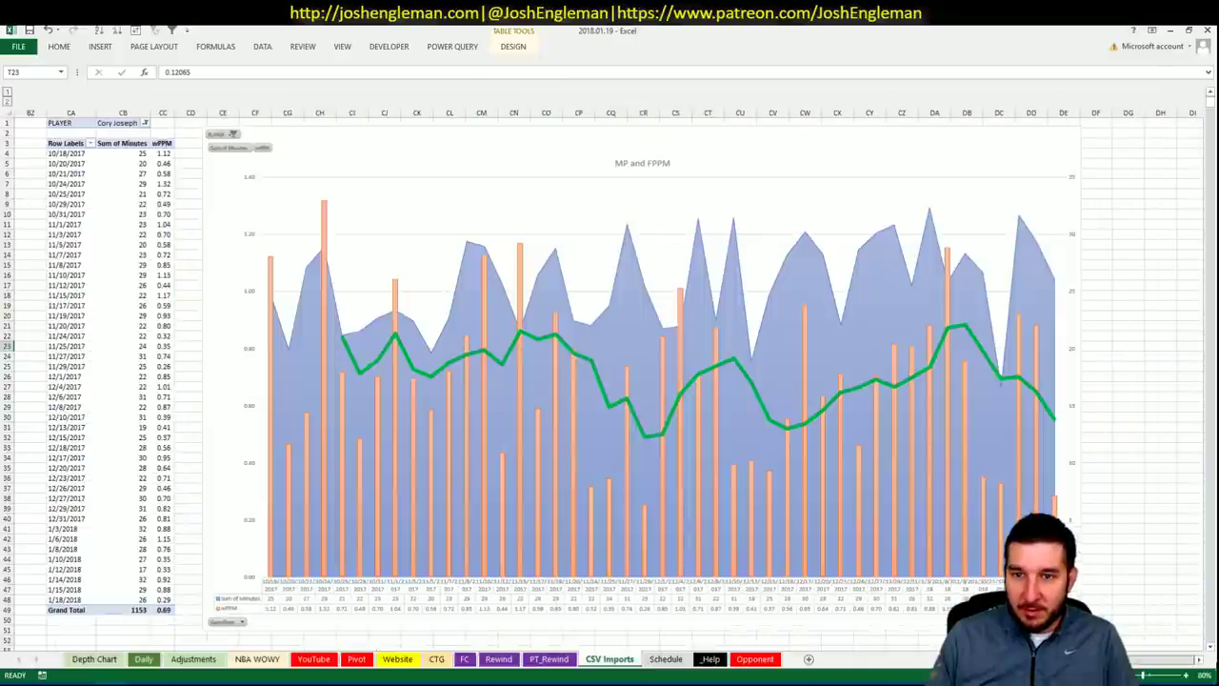
click(128, 124)
text(Otto Porter)
key(Return)
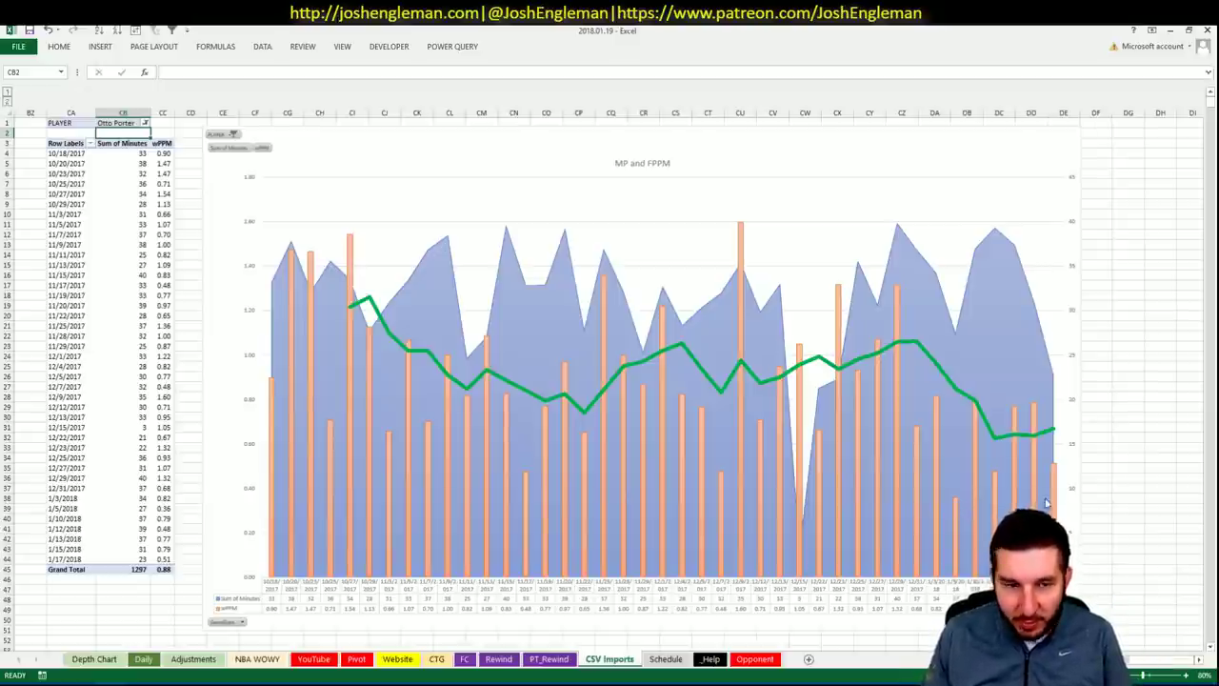
click(147, 660)
click(257, 659)
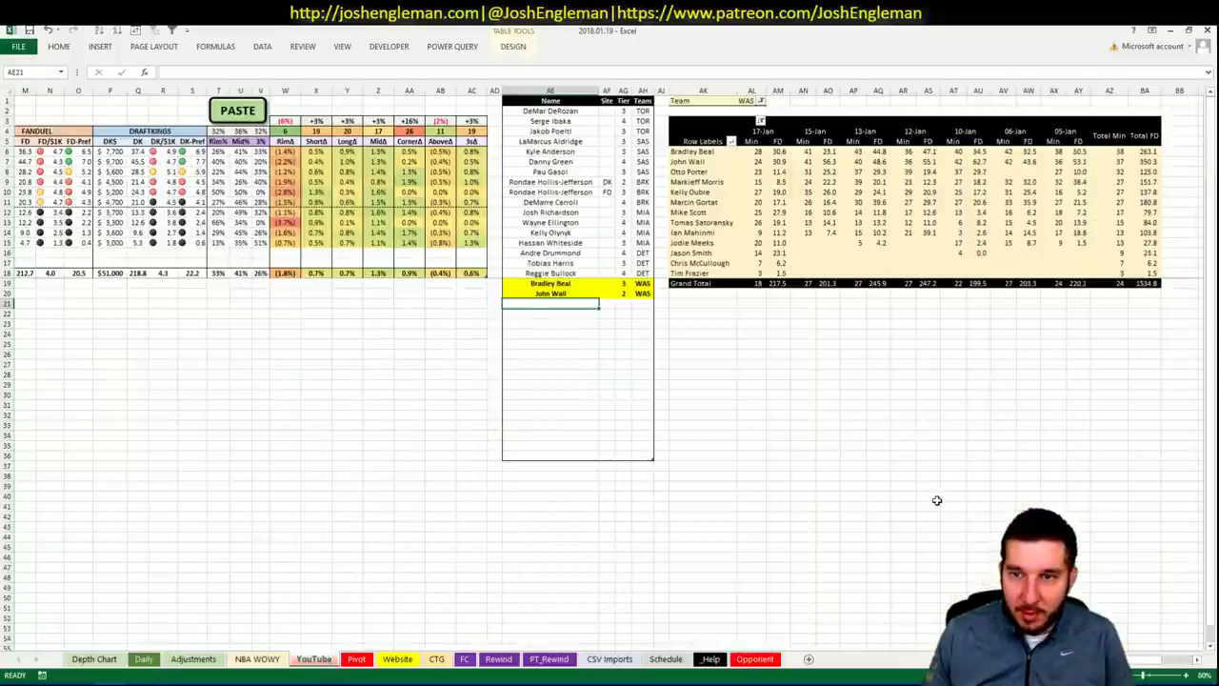
scroll(937, 501, left, 4)
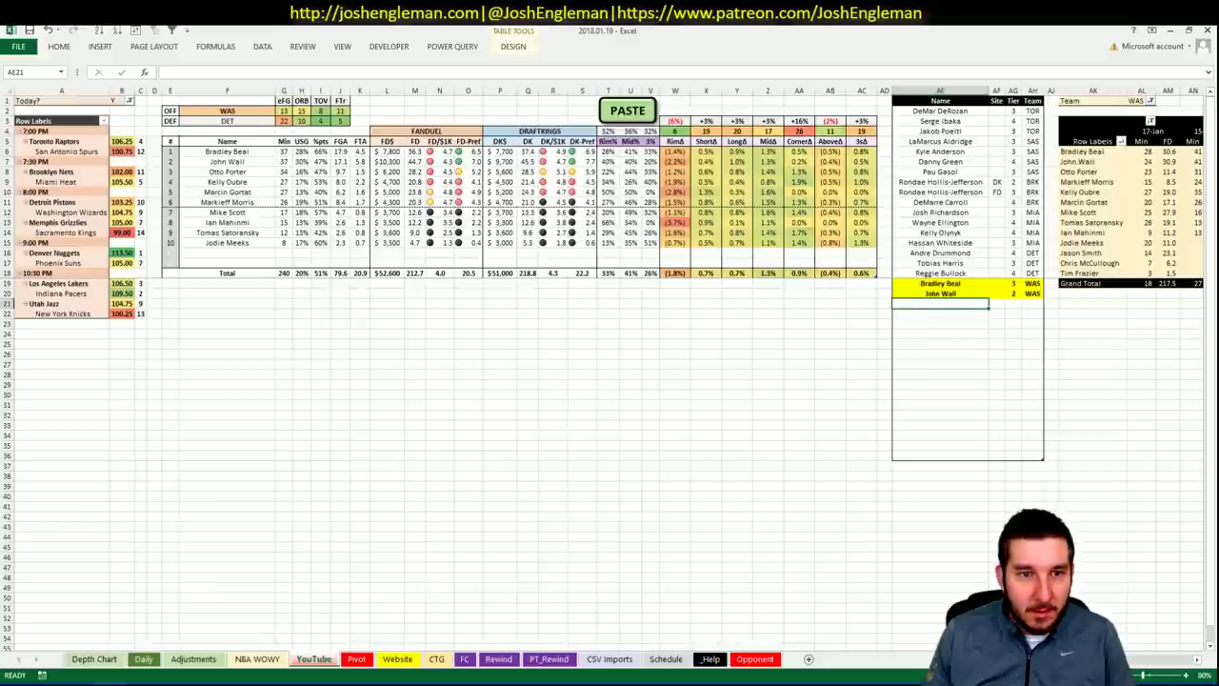
- Review Washington's recent game log and add Otto Porter to the chosen-players list below John Wall with tier 4
scroll(609, 367, right, 5)
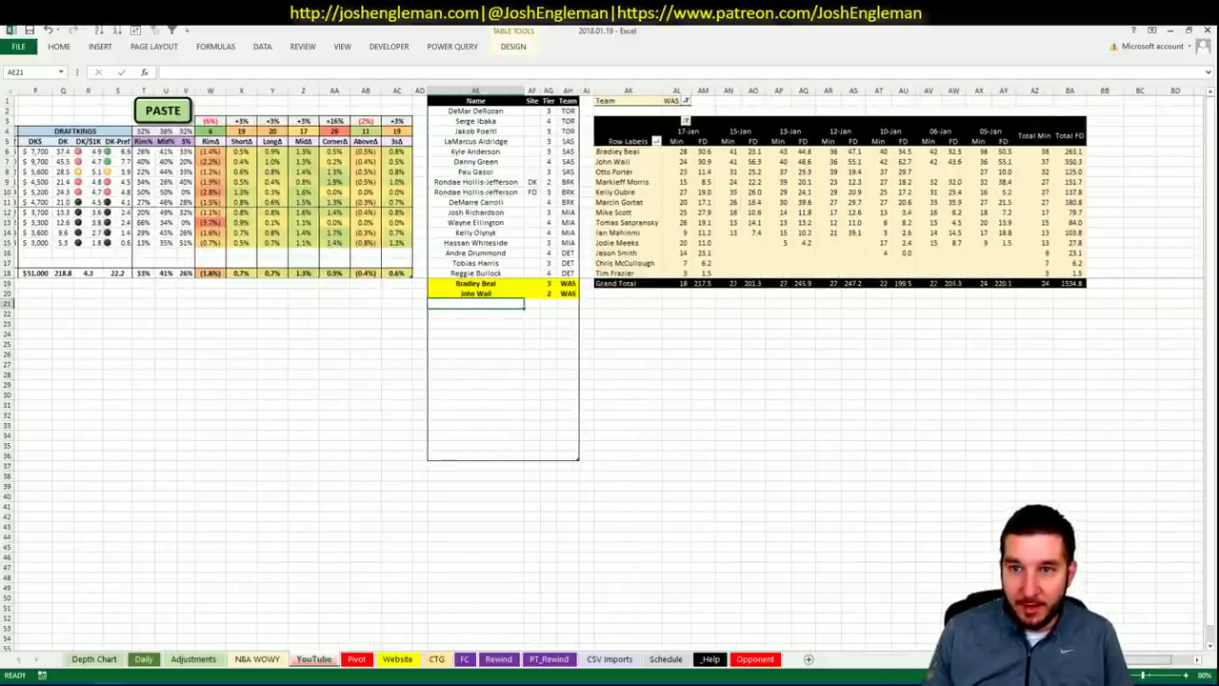
scroll(893, 607, left, 5)
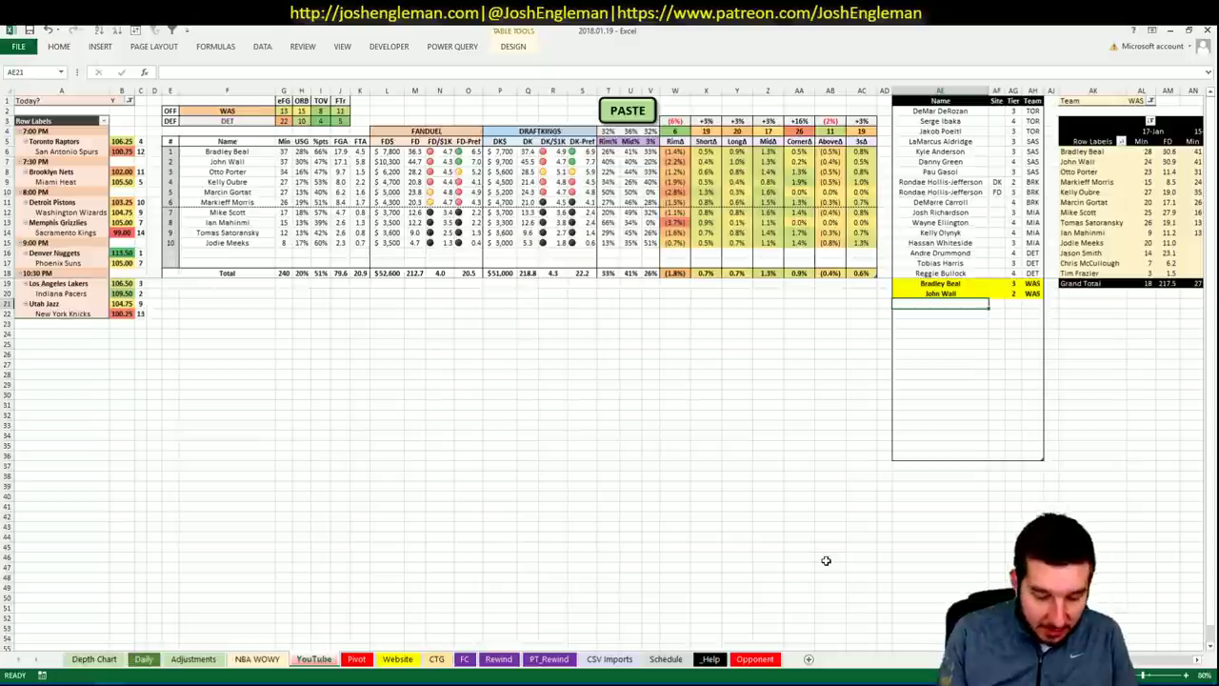
text(Otto Porter)
key(Tab)
key(Tab)
text(4)
key(Return)
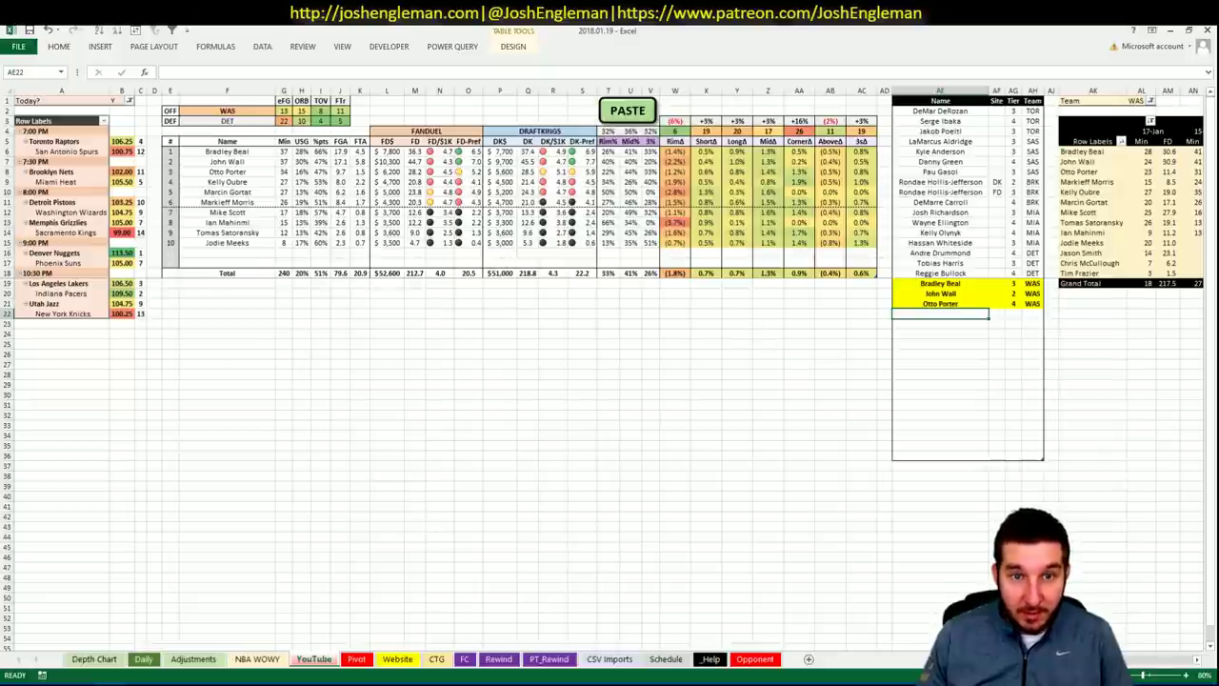
- Check Marcin Gortat's FantasyCruncher game log in Chrome, filtered to opponent DET, and return to the Excel workbook
scroll(610, 285, right, 3)
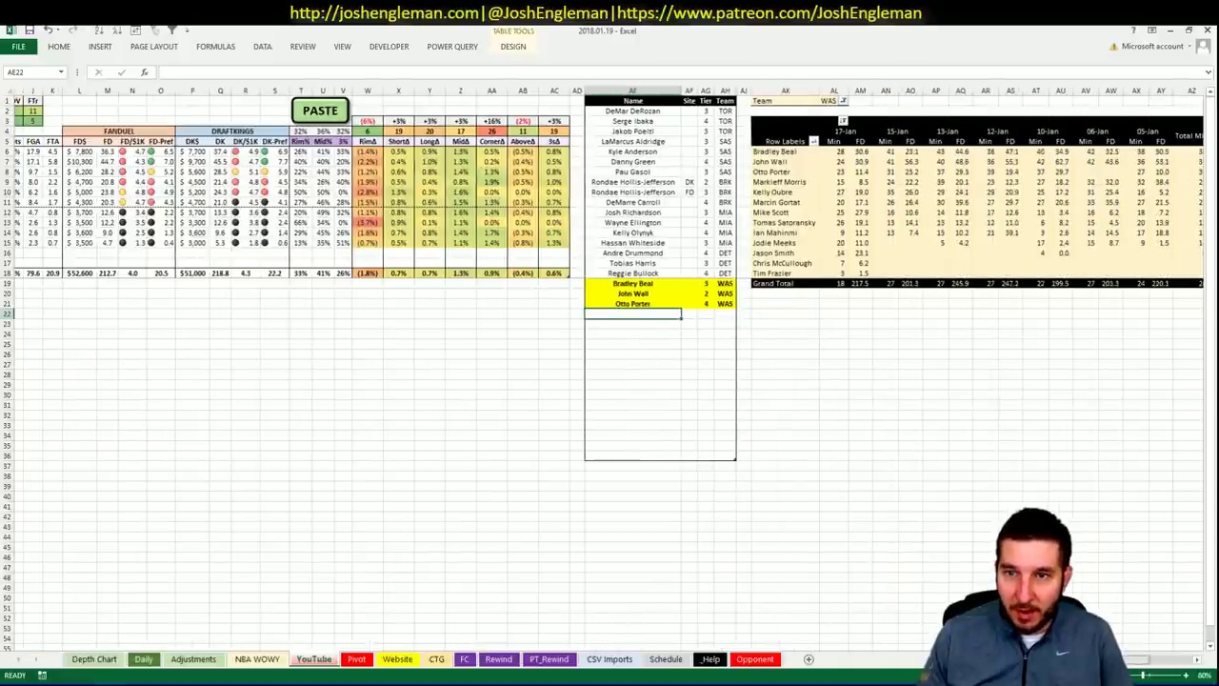
scroll(390, 581, left, 4)
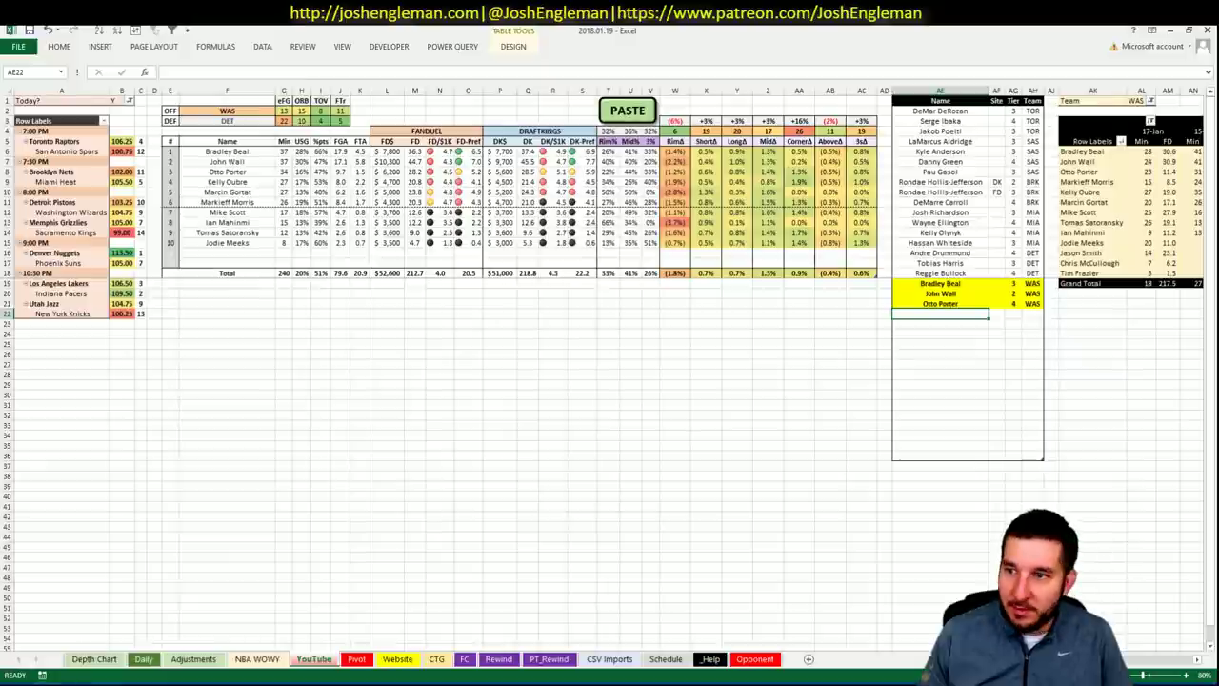
click(86, 609)
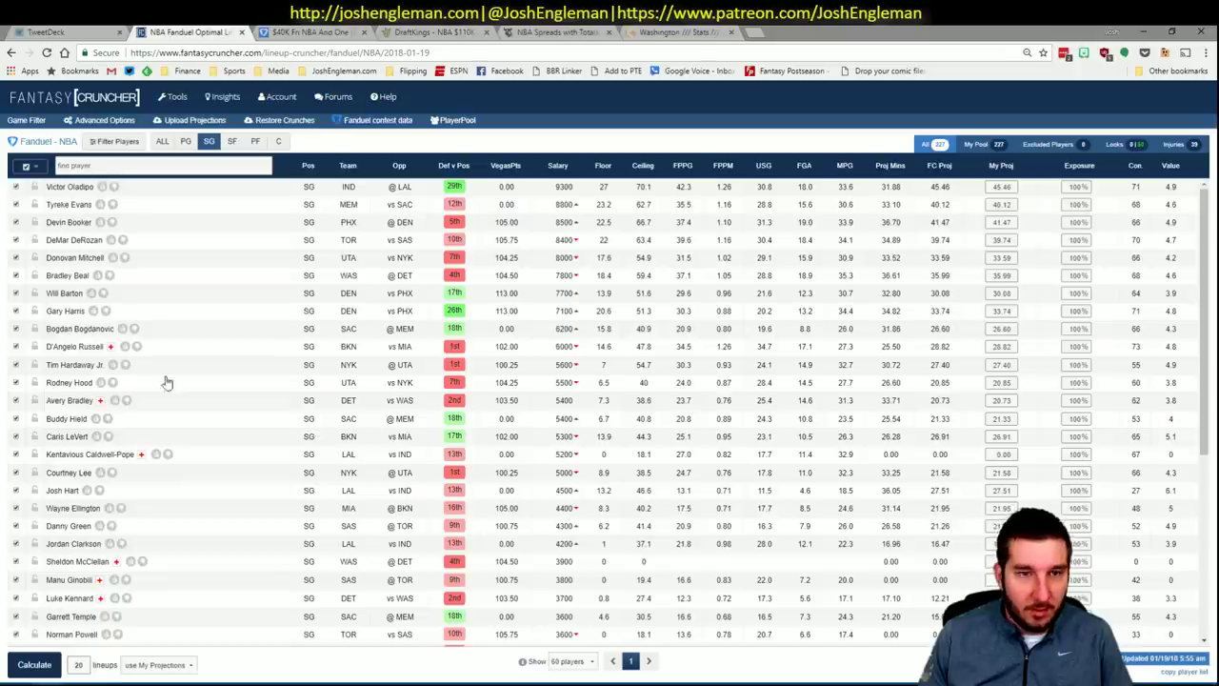
click(279, 141)
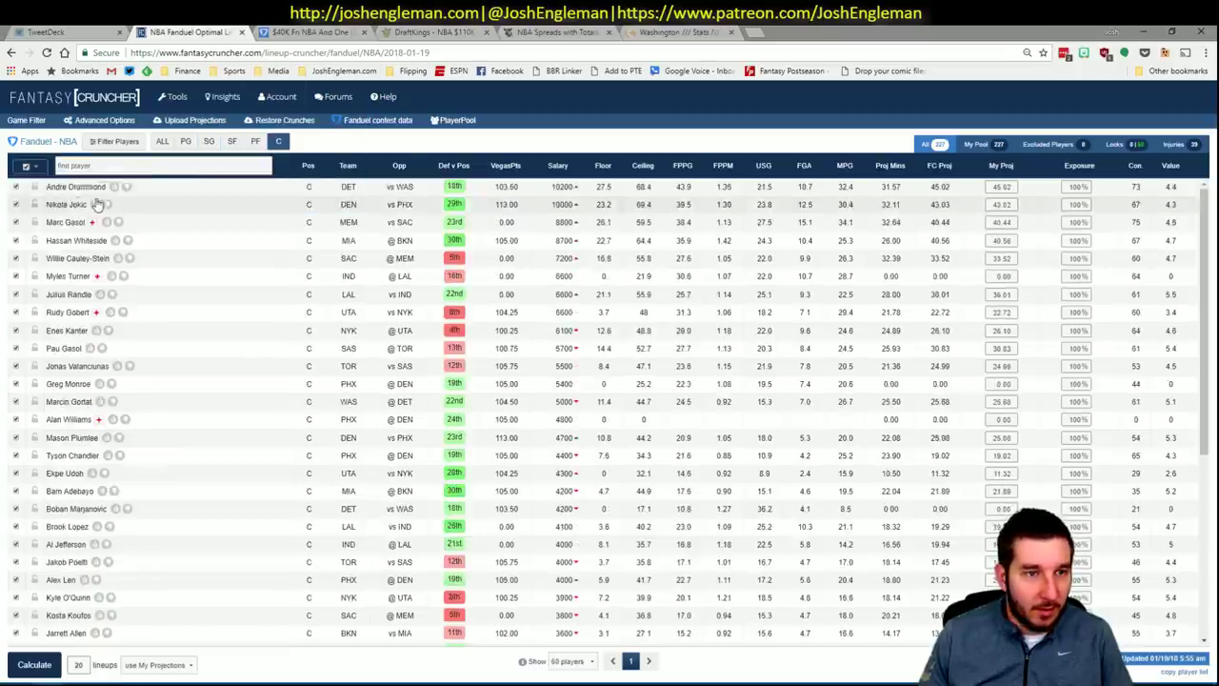
click(69, 401)
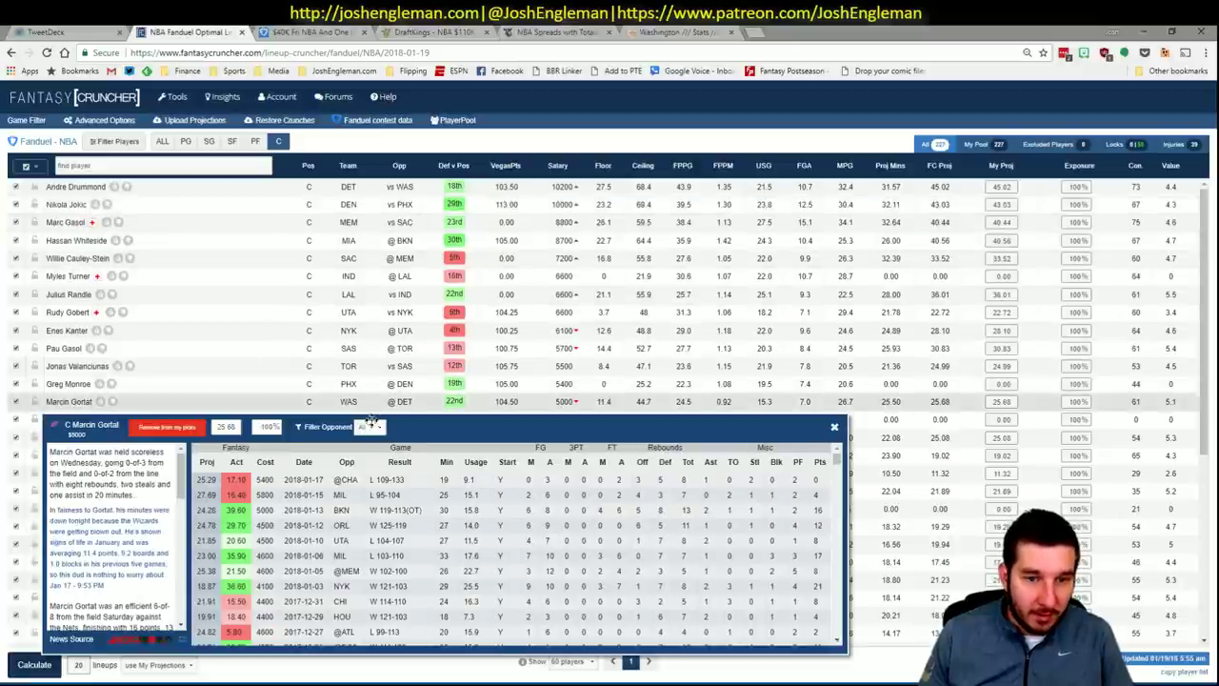
click(373, 429)
click(365, 455)
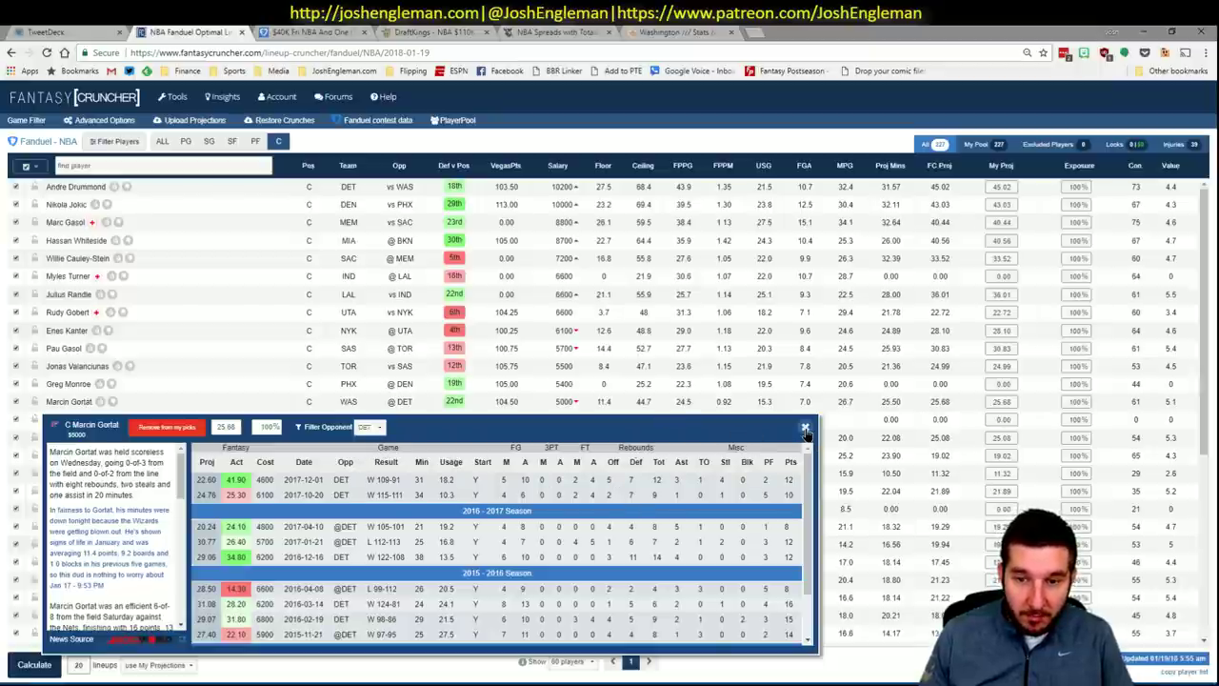
key(alt+Tab)
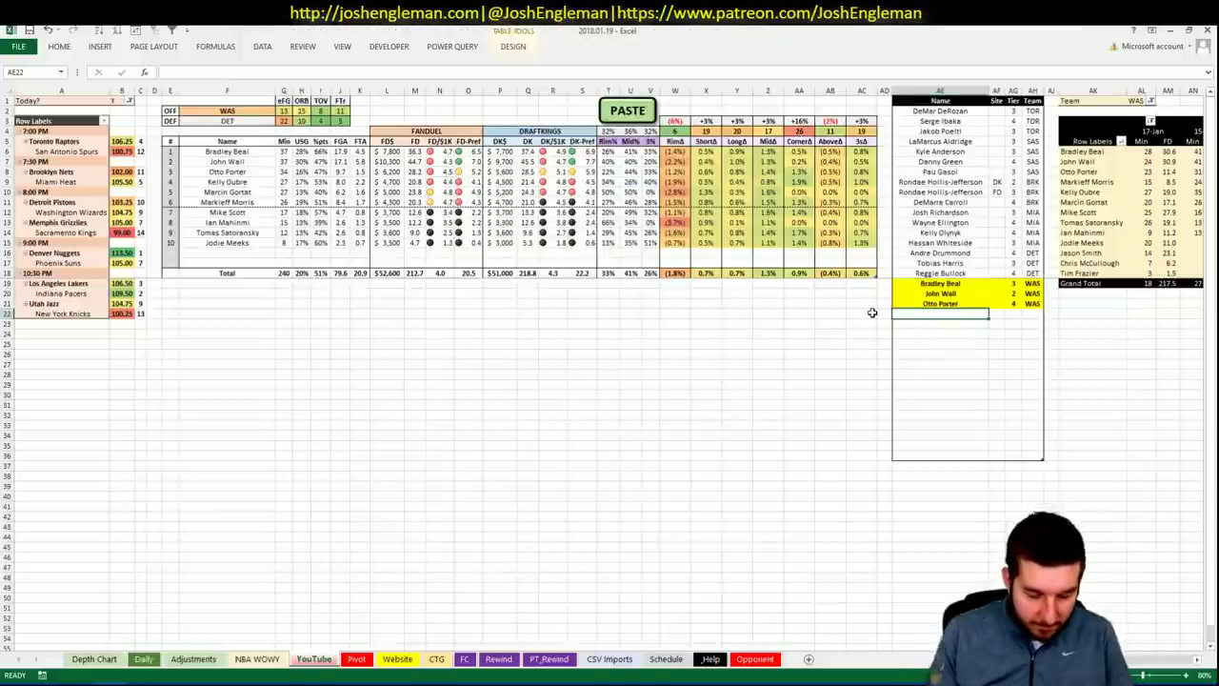
- Add Marcin Gortat to the chosen-players list below Otto Porter with tier 3
text(Marcin Gortat)
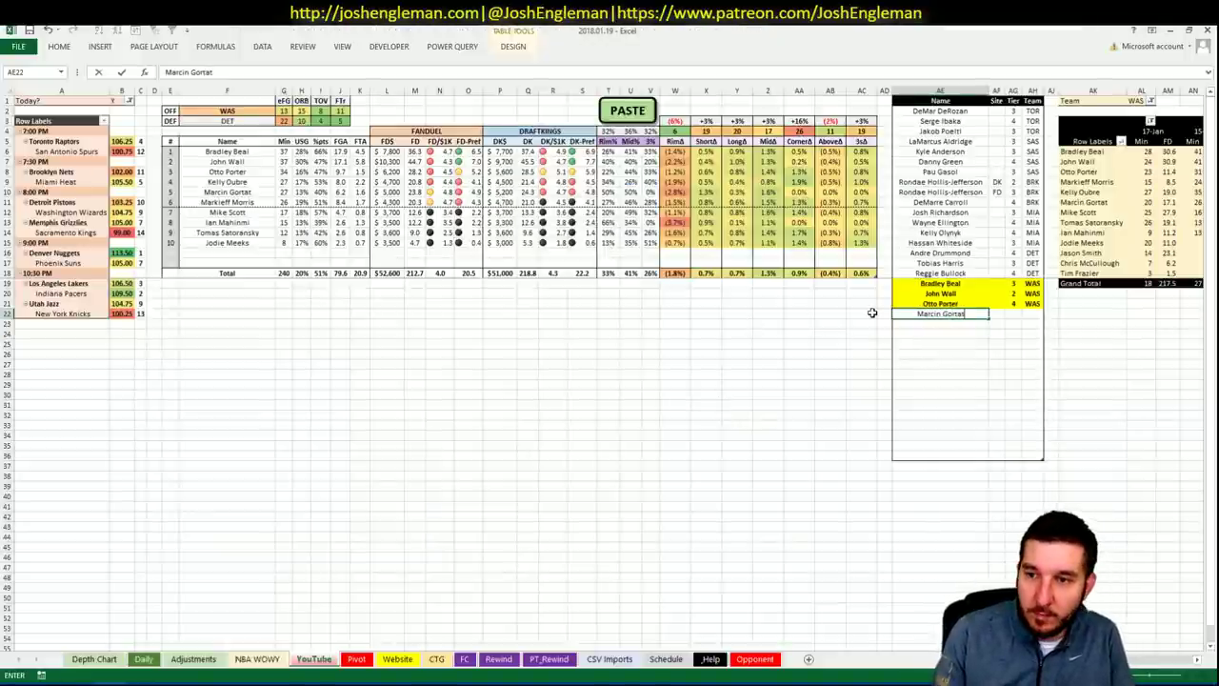
key(Tab)
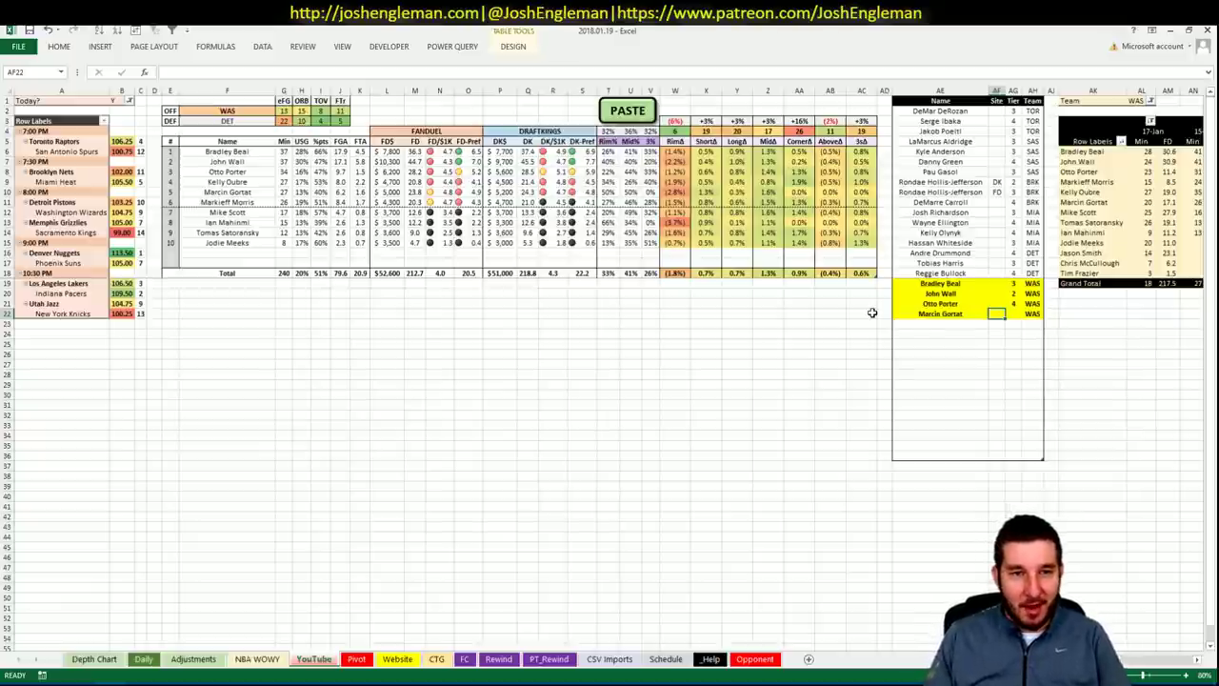
key(Tab)
text(3)
key(Return)
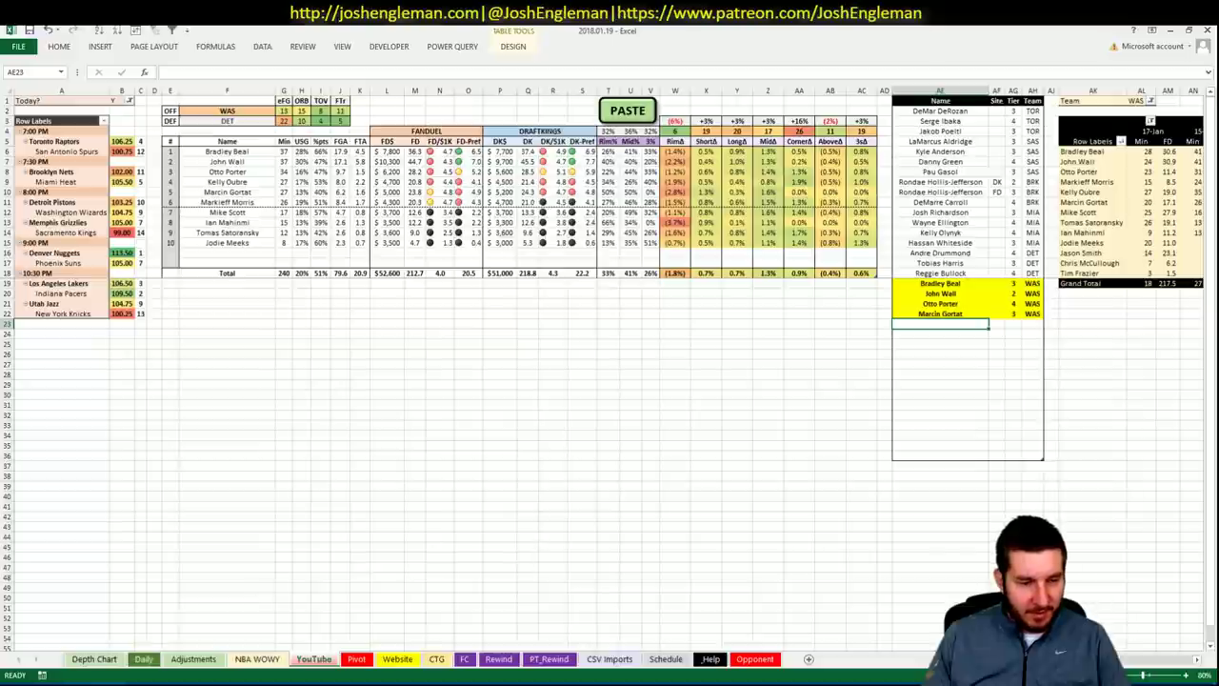
- Check Markieff Morris's game log on FantasyCruncher in Chrome, and add him to the Excel chosen-players list with tier 4
key(alt+Tab)
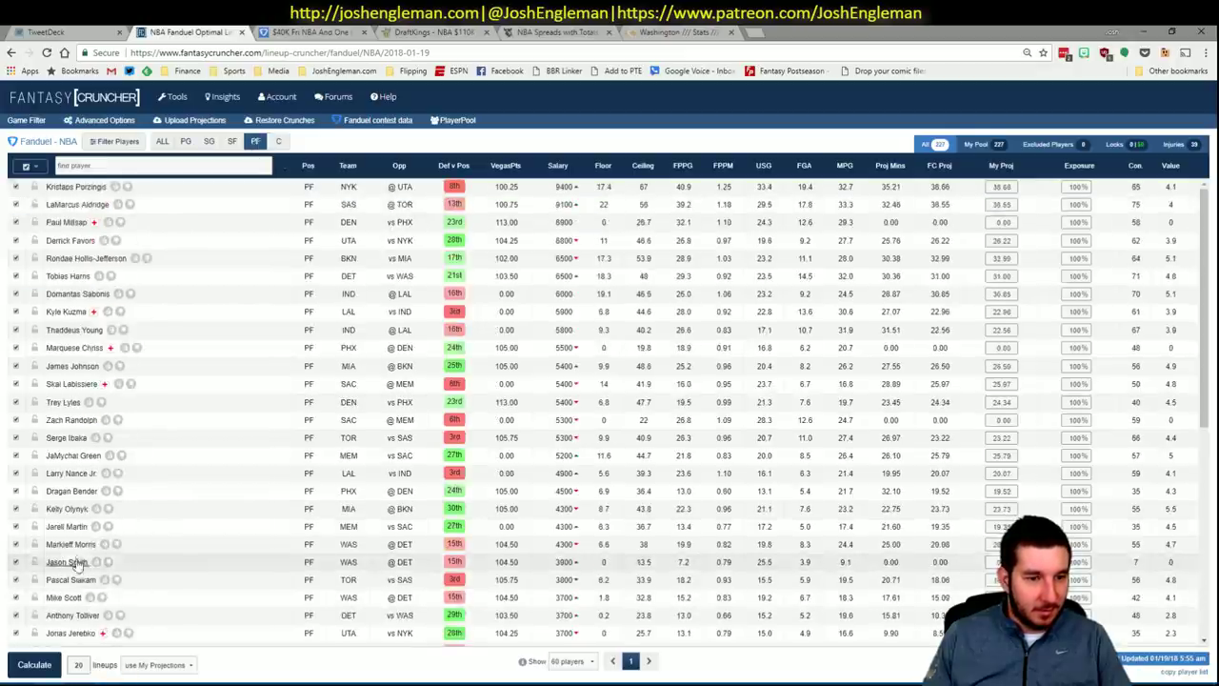
click(74, 543)
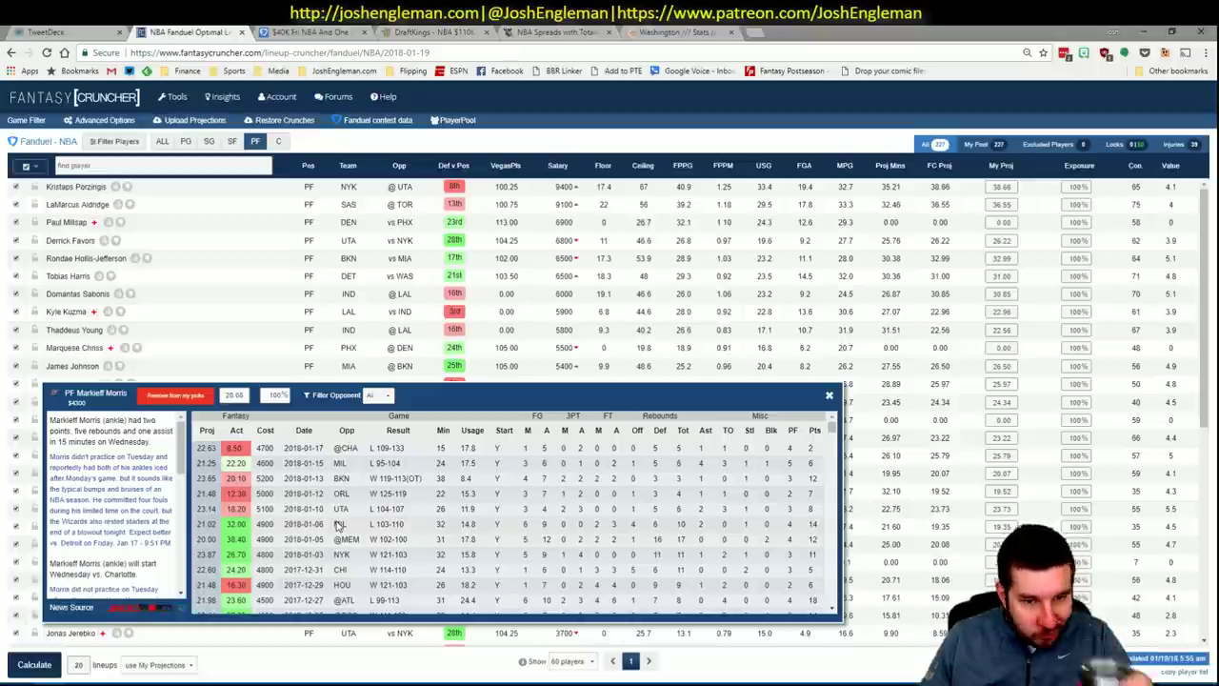
click(829, 395)
key(alt+Tab)
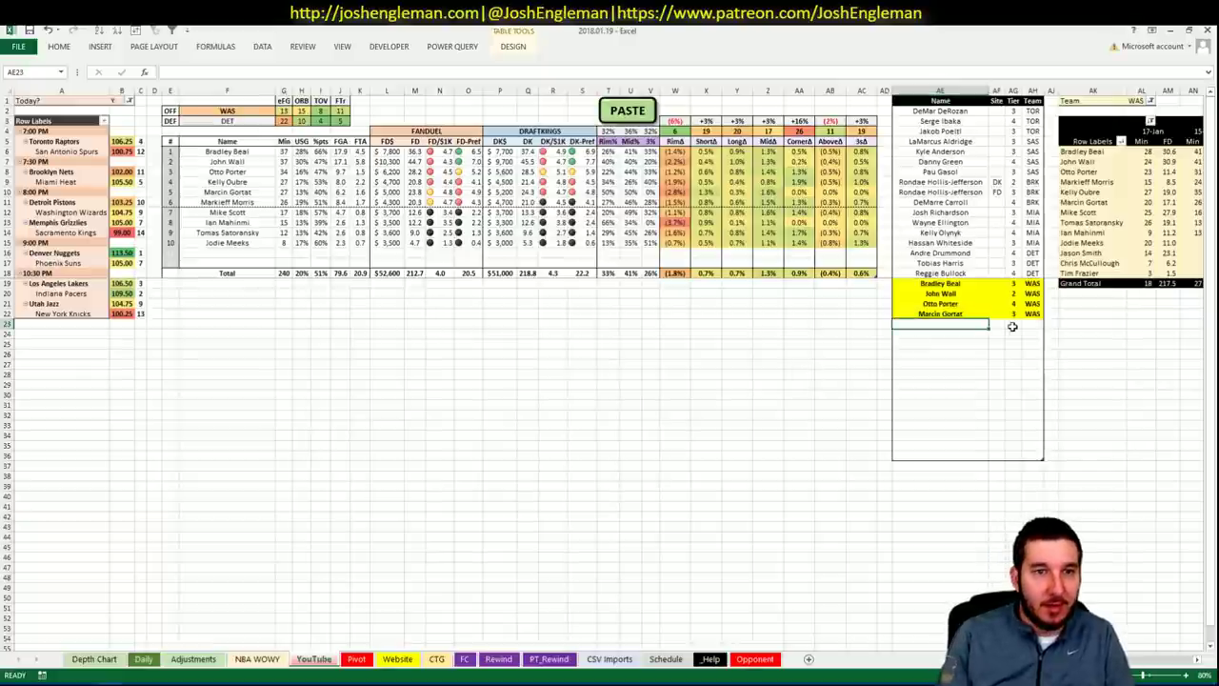
text(Markieff Morris)
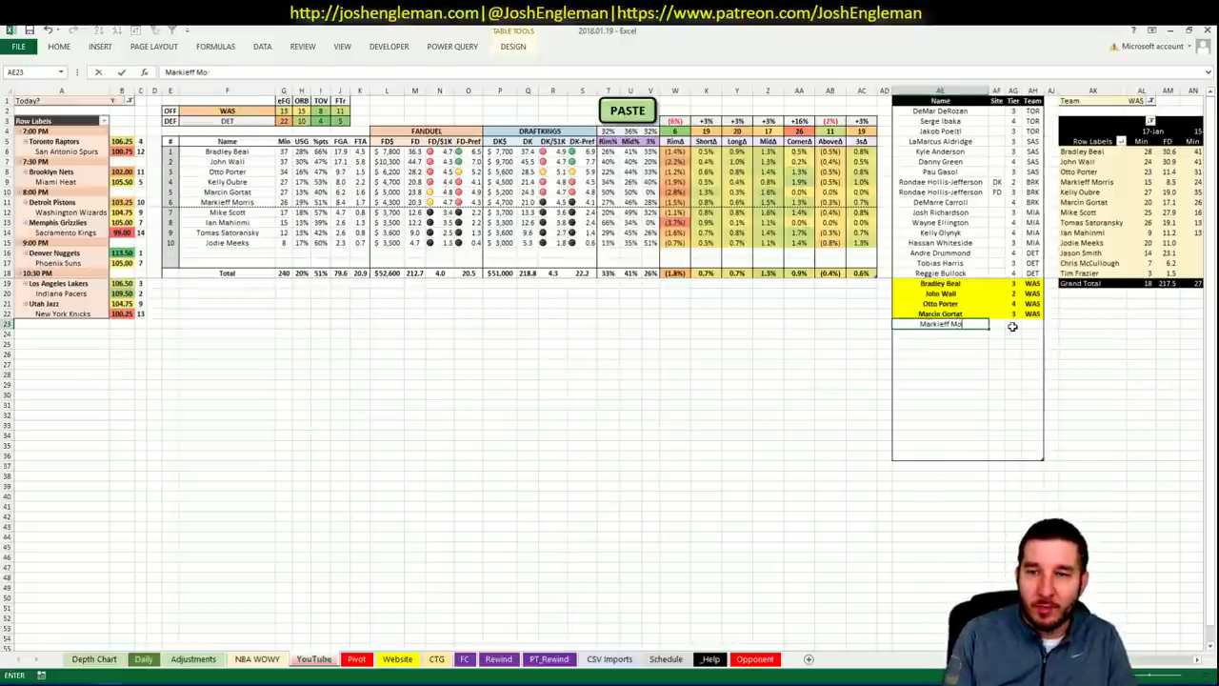
click(1012, 325)
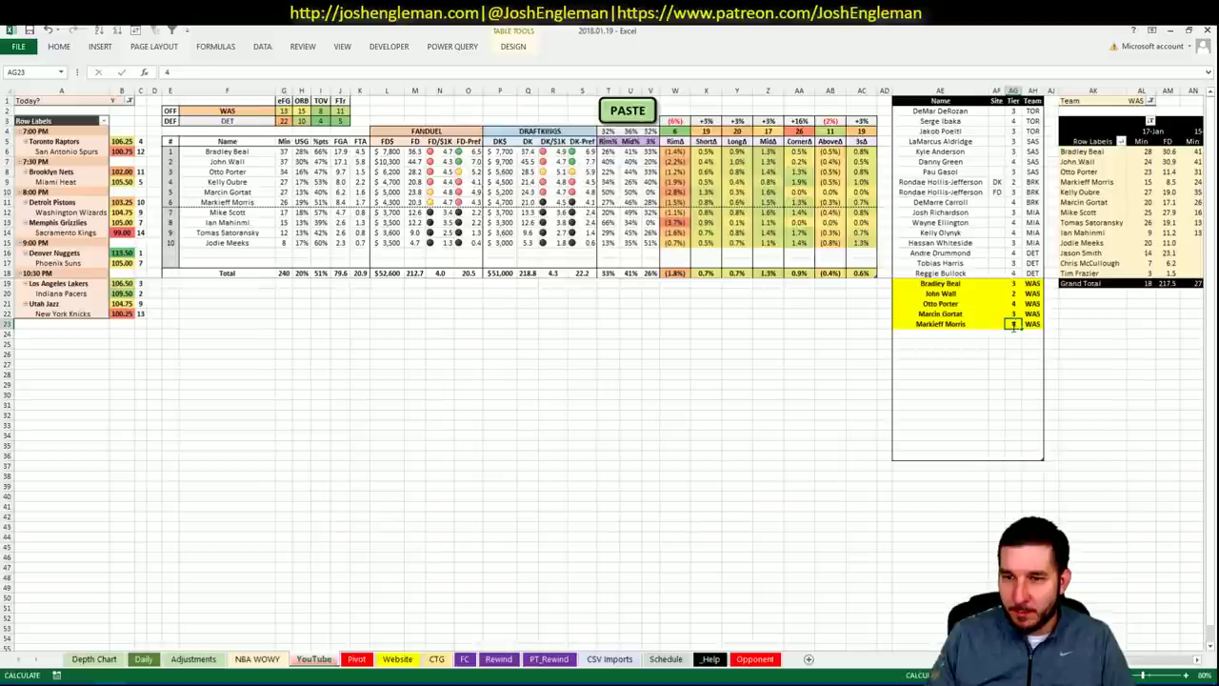
- Set the offensive team of the YouTube sheet's matchup table to MEM
click(226, 111)
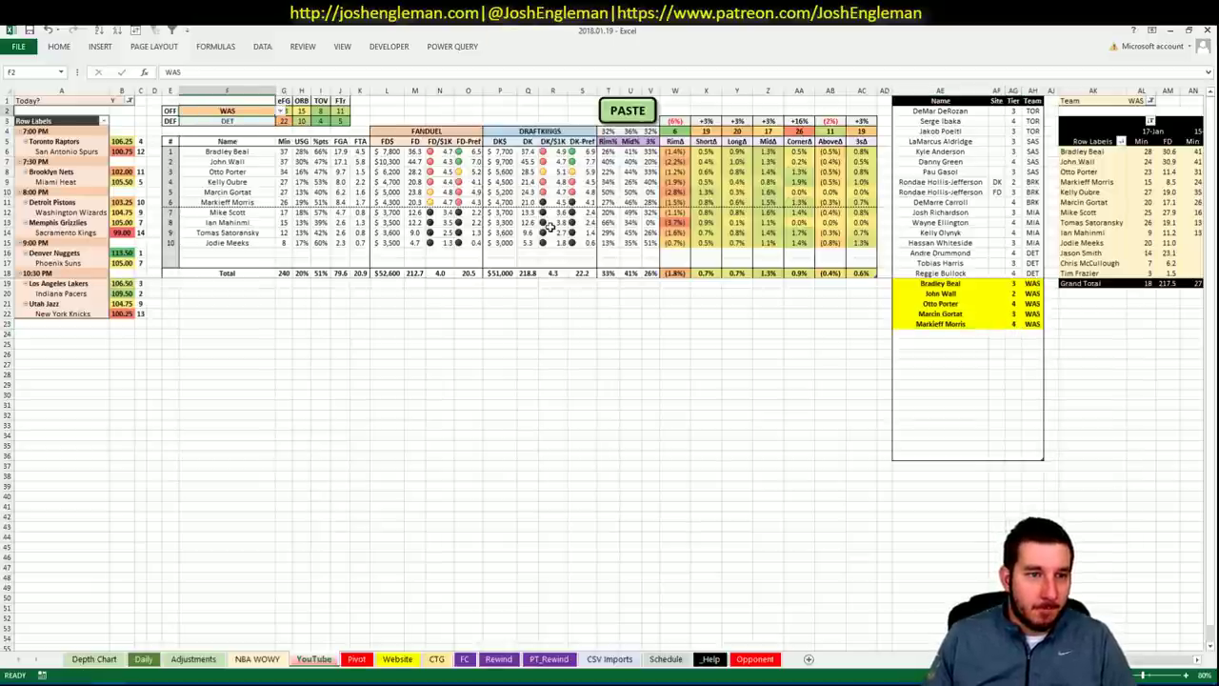
text(MEM)
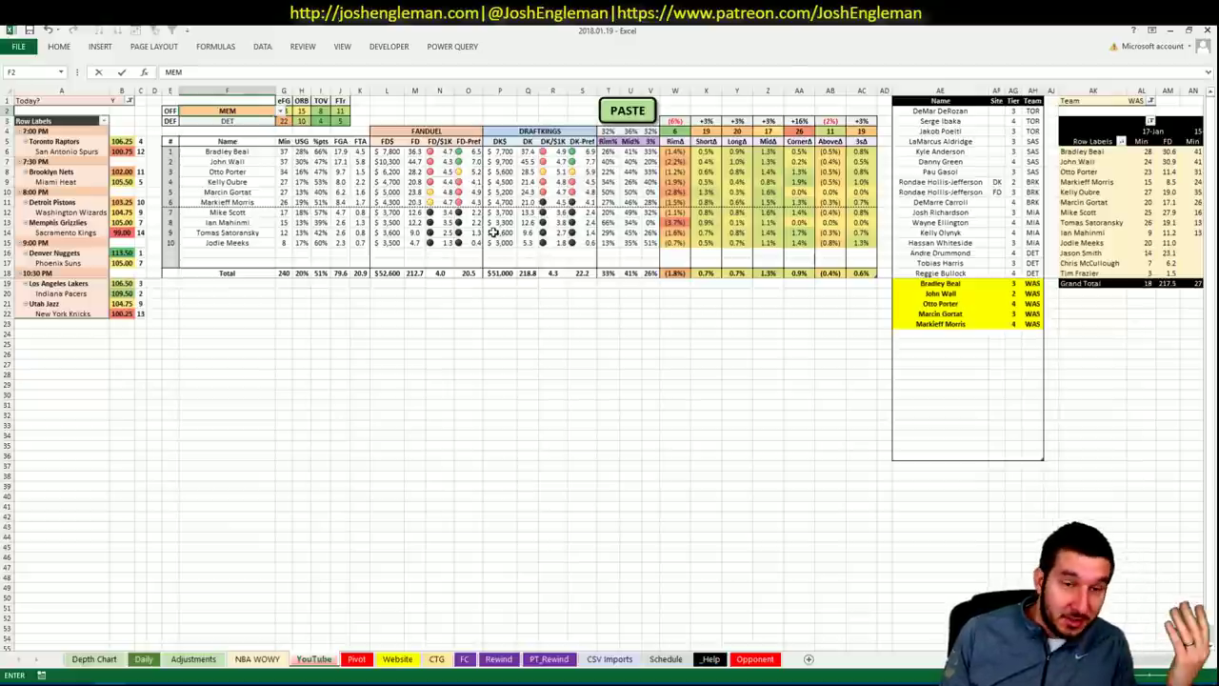
key(Return)
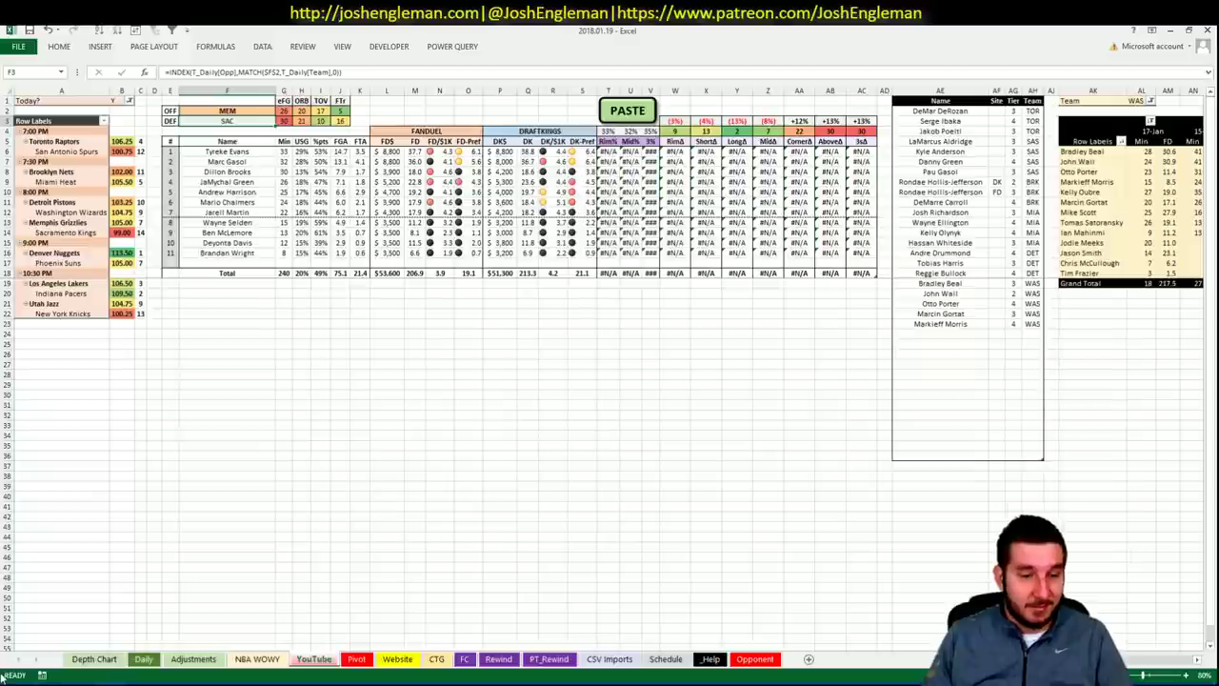
- Switch to Chrome and open the Memphis Grizzlies team stats page on Cleaning the Glass
key(alt+Tab)
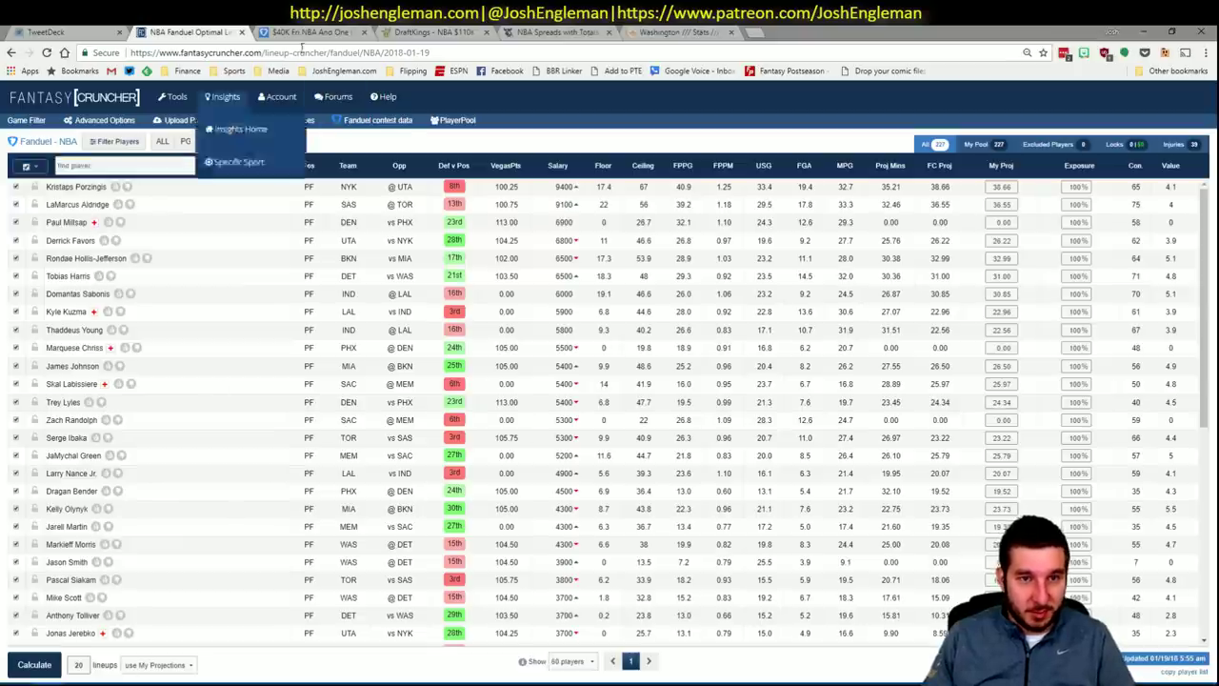
click(693, 31)
click(307, 126)
text(grizz)
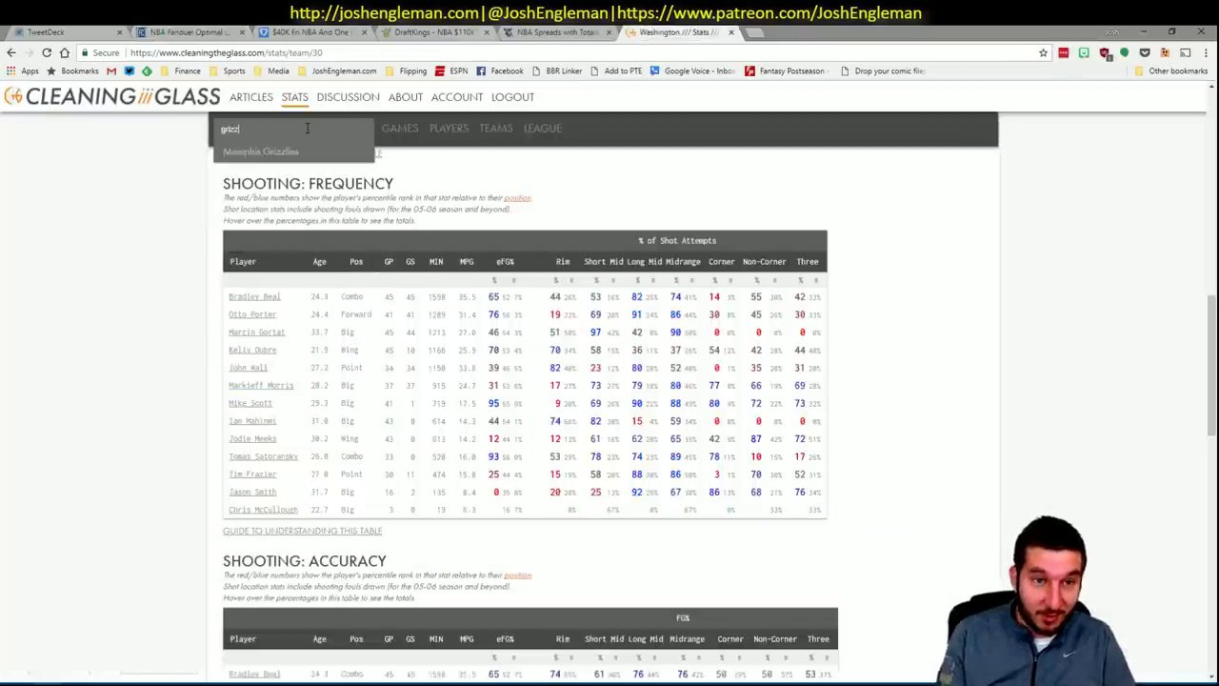
key(Down)
key(Return)
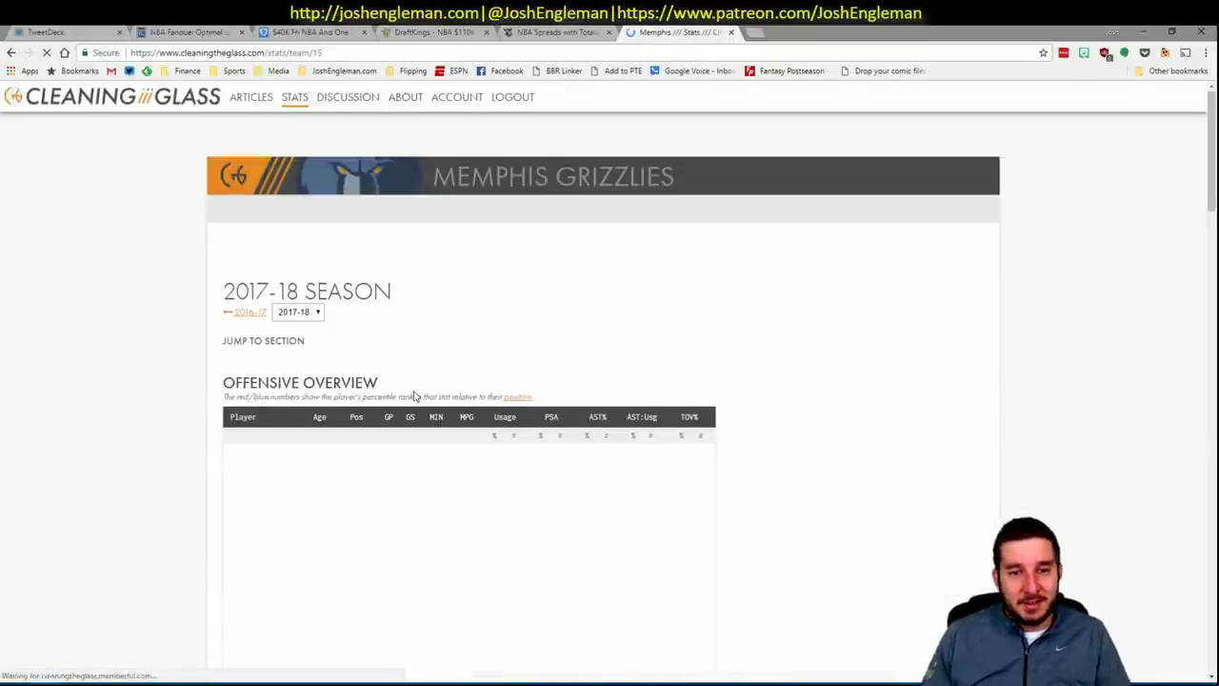
- Copy the player rows of Memphis's Shooting: Frequency table and import them into the Excel workbook with the PASTE macro
scroll(409, 372, down, 10)
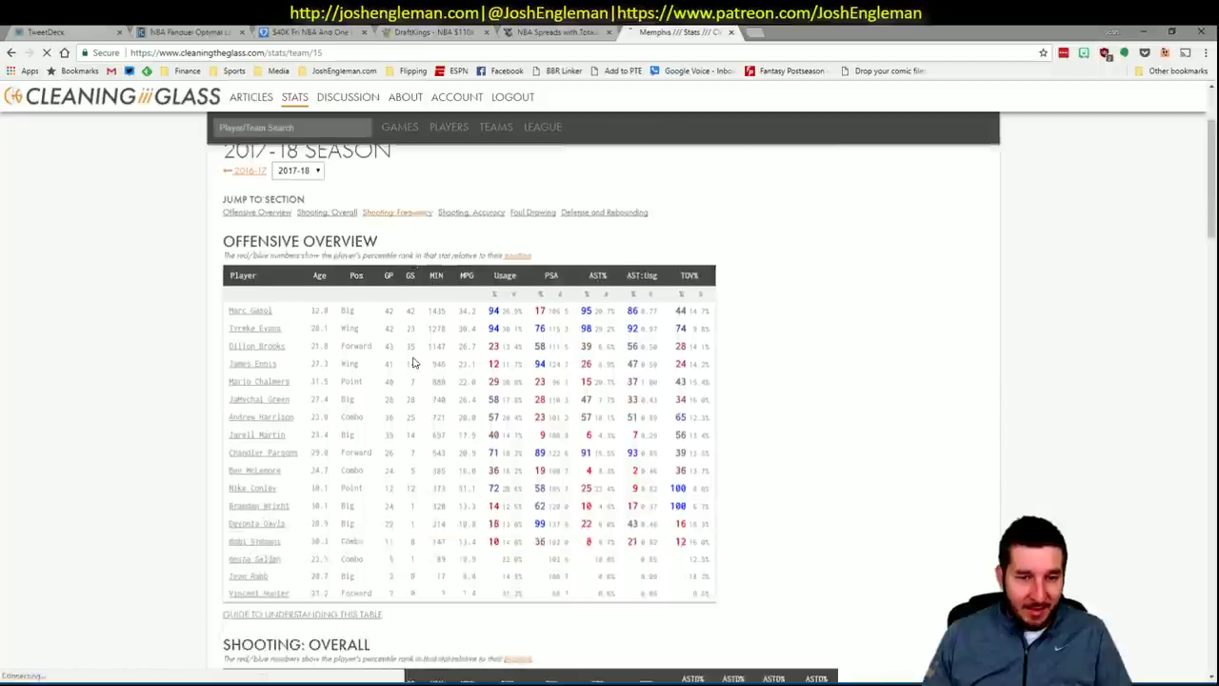
drag(821, 588, 243, 298)
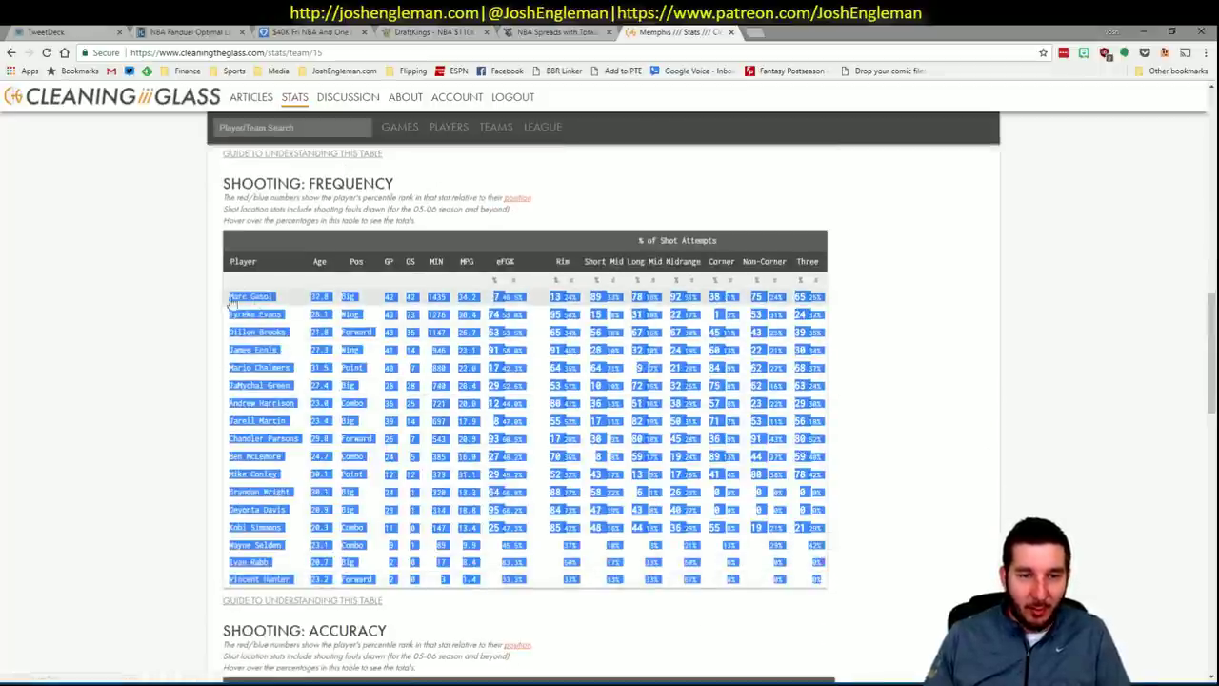
key(alt+Tab)
click(619, 112)
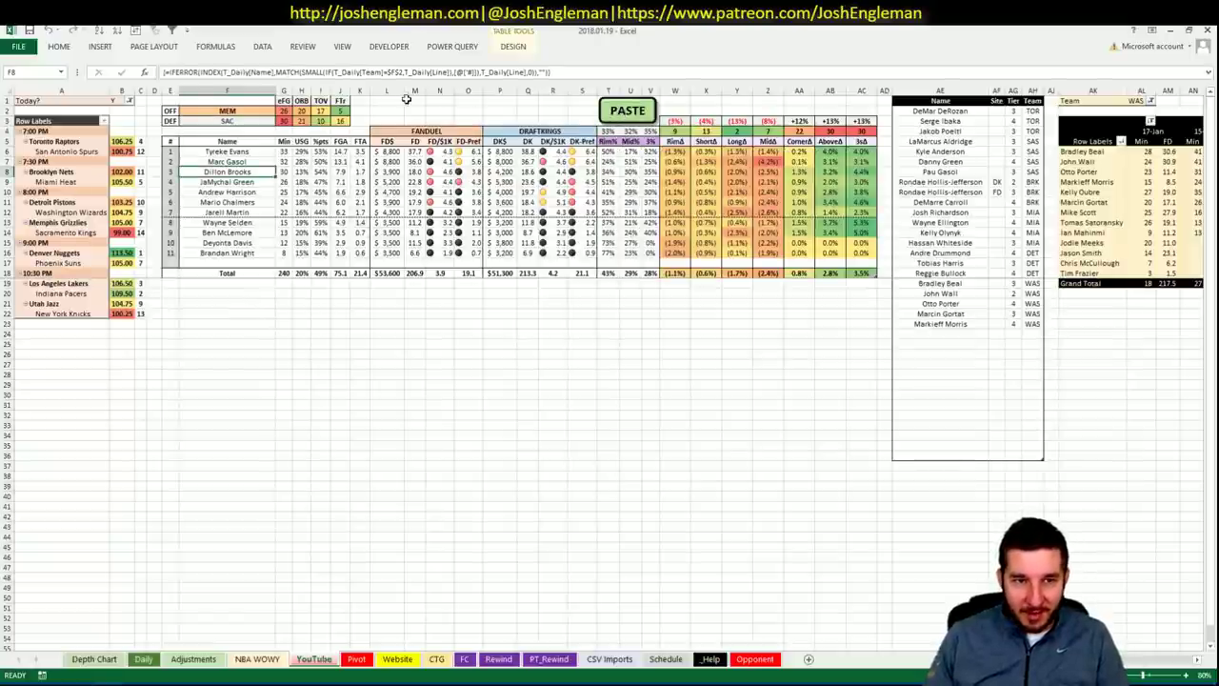
- Check the eFG ranks of Memphis and Sacramento, and set the recent game log's Team filter to MEM
click(283, 110)
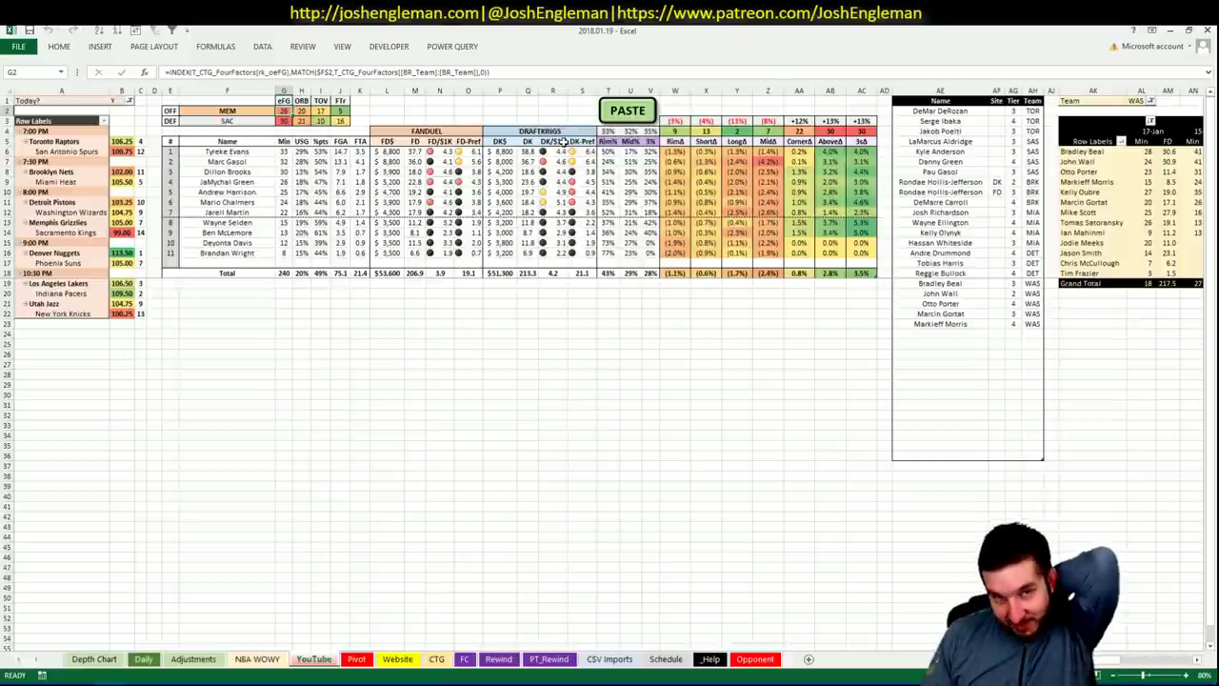
click(284, 121)
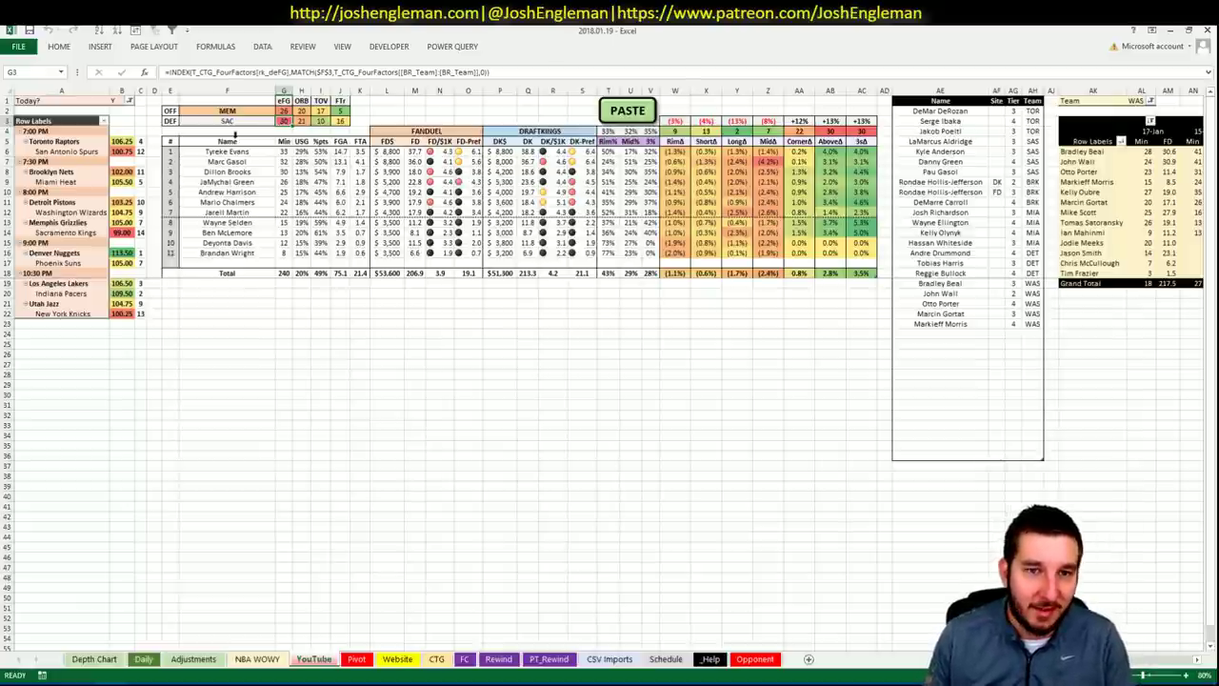
click(927, 334)
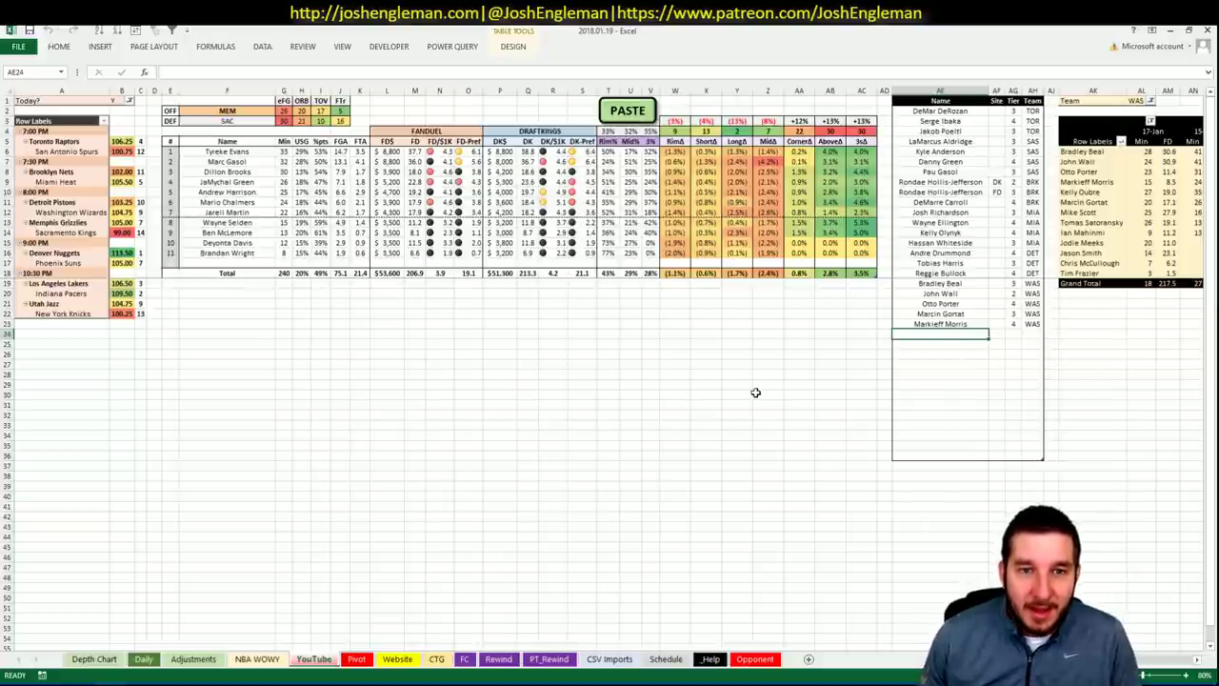
scroll(609, 362, right, 10)
click(509, 100)
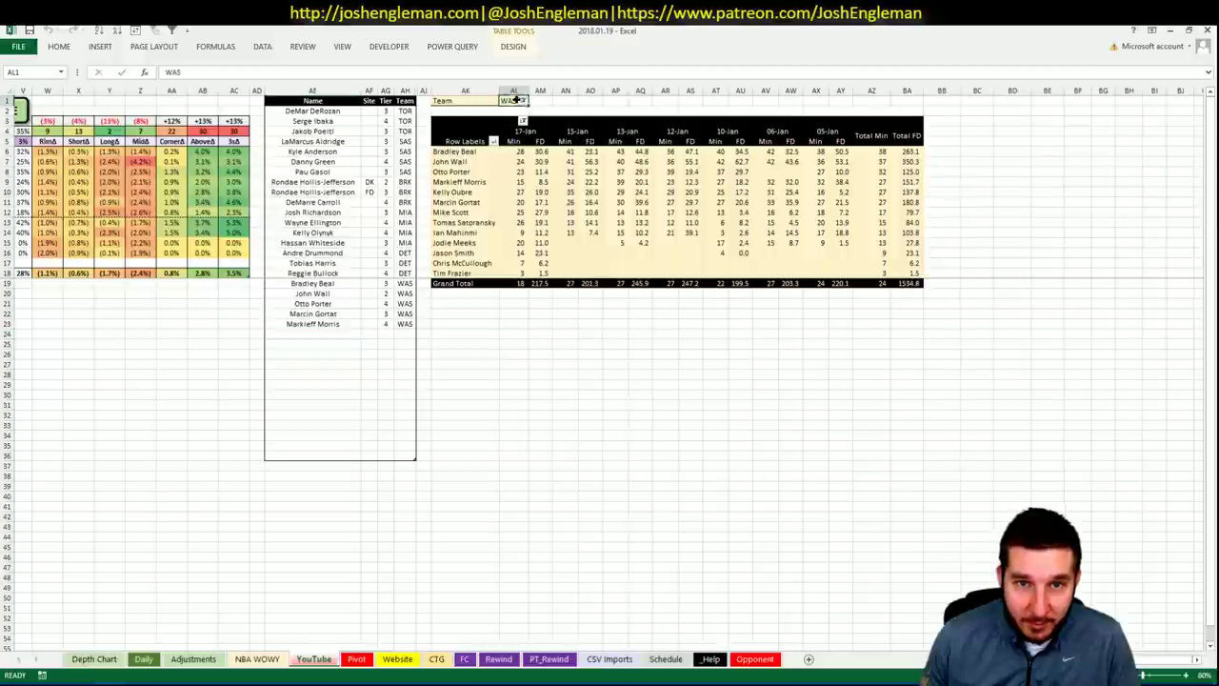
text(MEM)
key(Return)
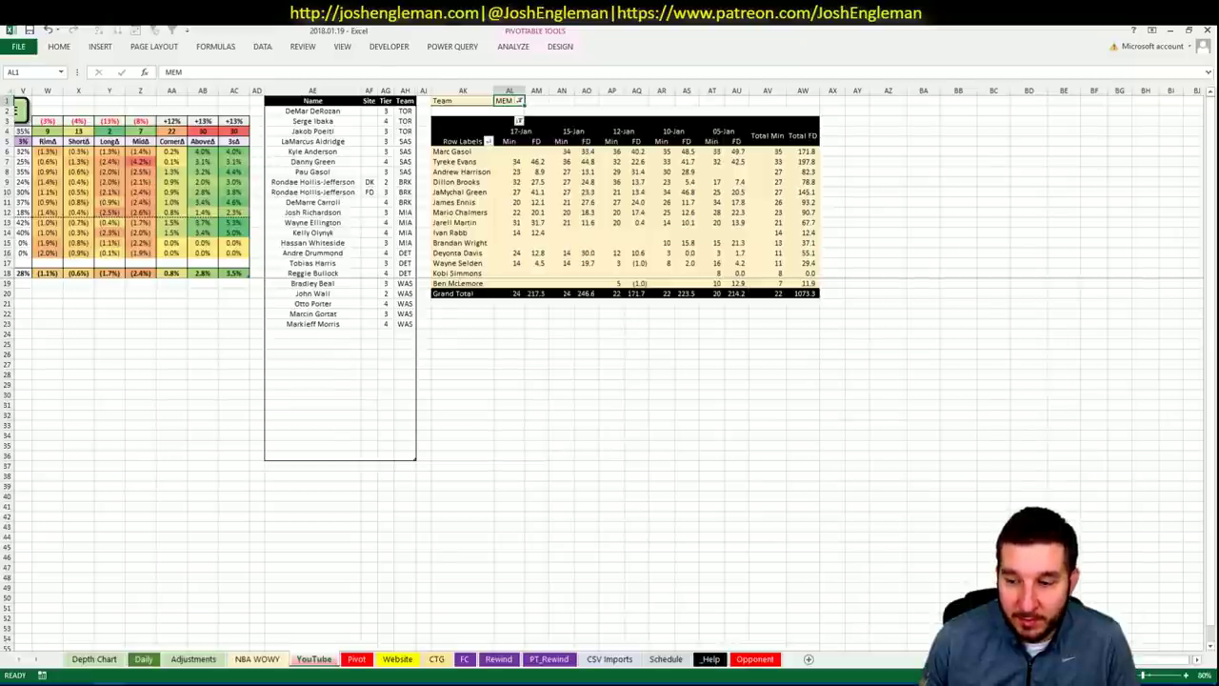
- Add Tyreke Evans to the chosen-player list as a tier 3 pick, leaving the site blank
scroll(806, 498, left, 7)
click(924, 335)
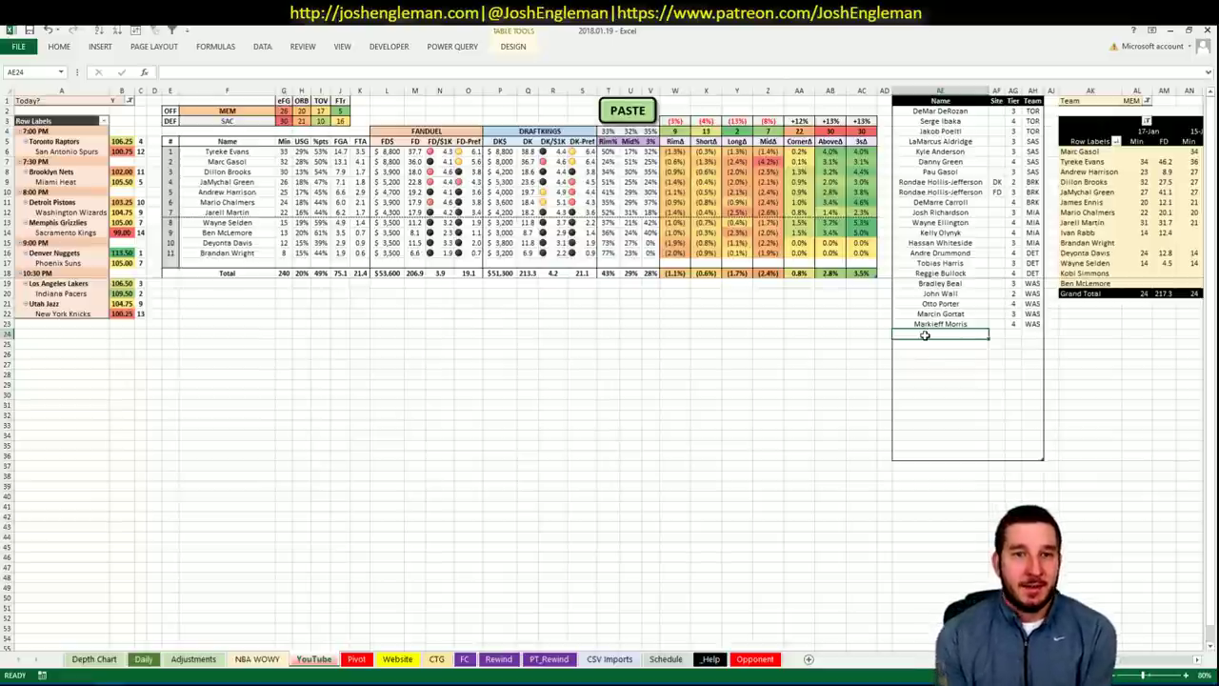
text(Tyreke Evans)
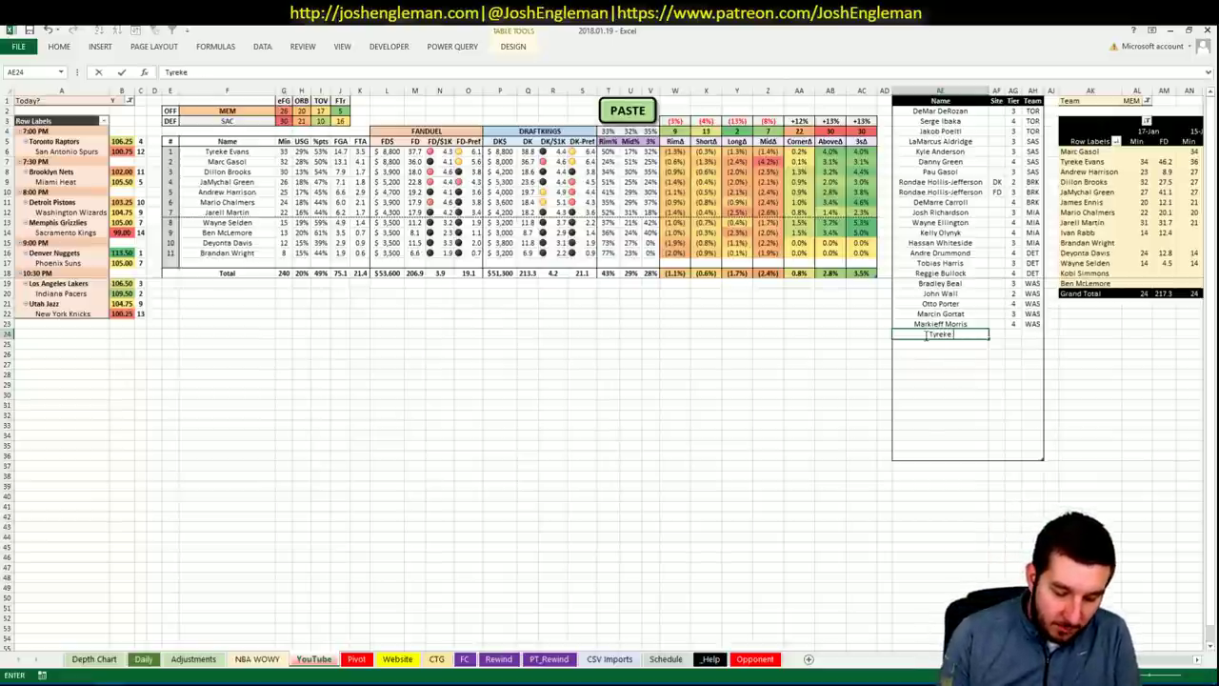
key(Tab)
key(Tab)
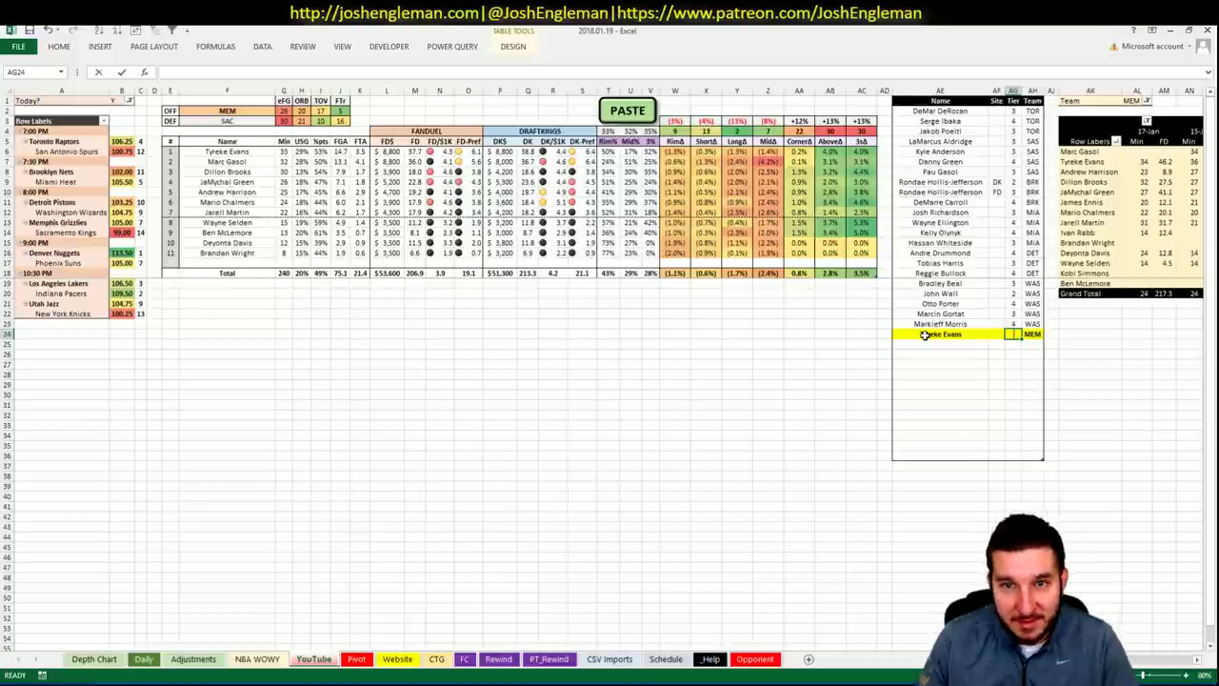
text(3)
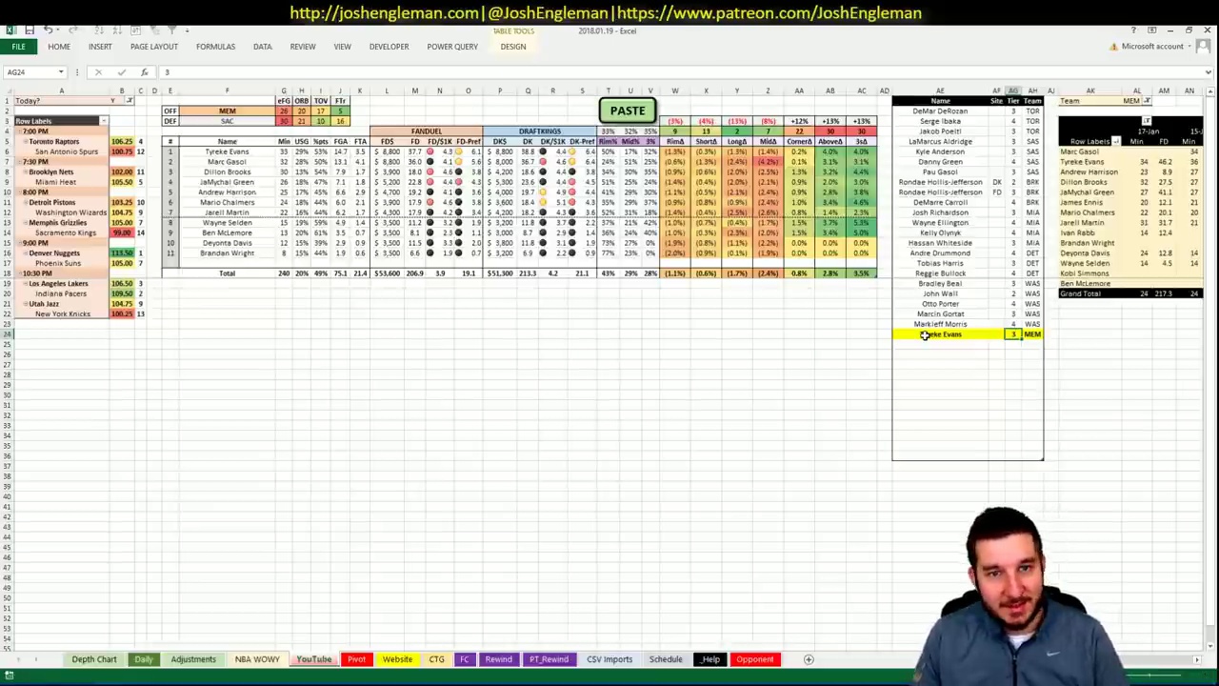
key(Return)
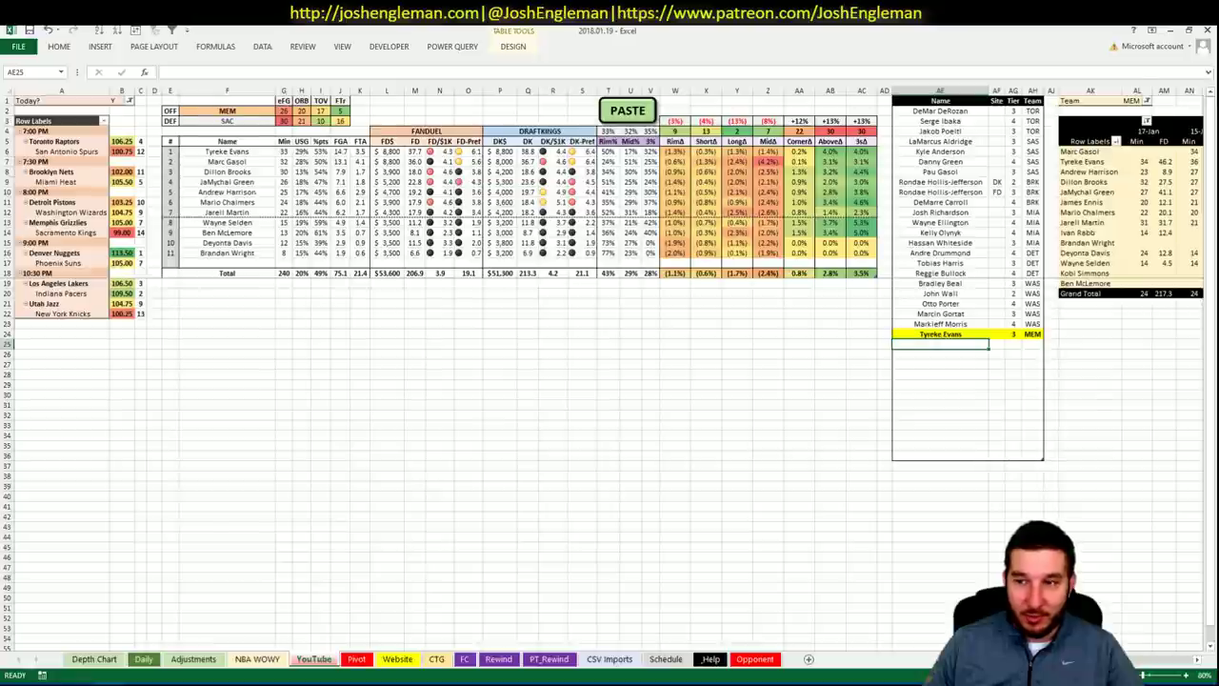
- Set the offensive team of the YouTube sheet's matchup table to SAC
scroll(610, 286, right, 5)
scroll(630, 613, left, 5)
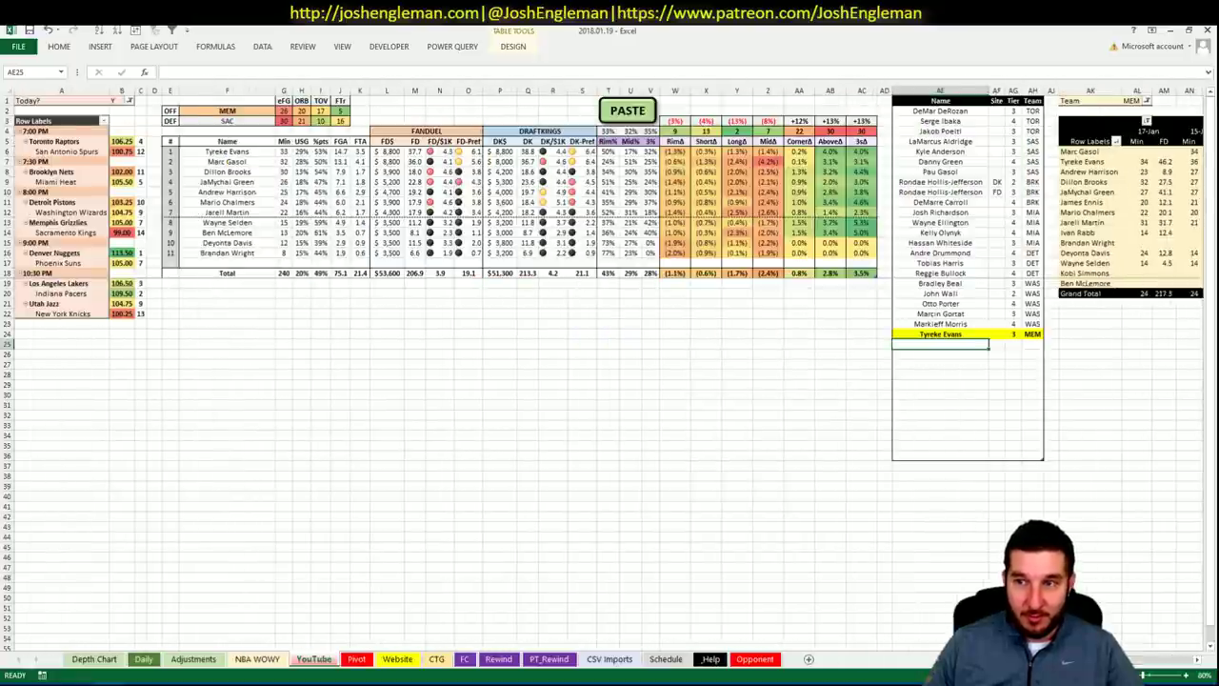
scroll(630, 613, right, 10)
scroll(629, 614, left, 10)
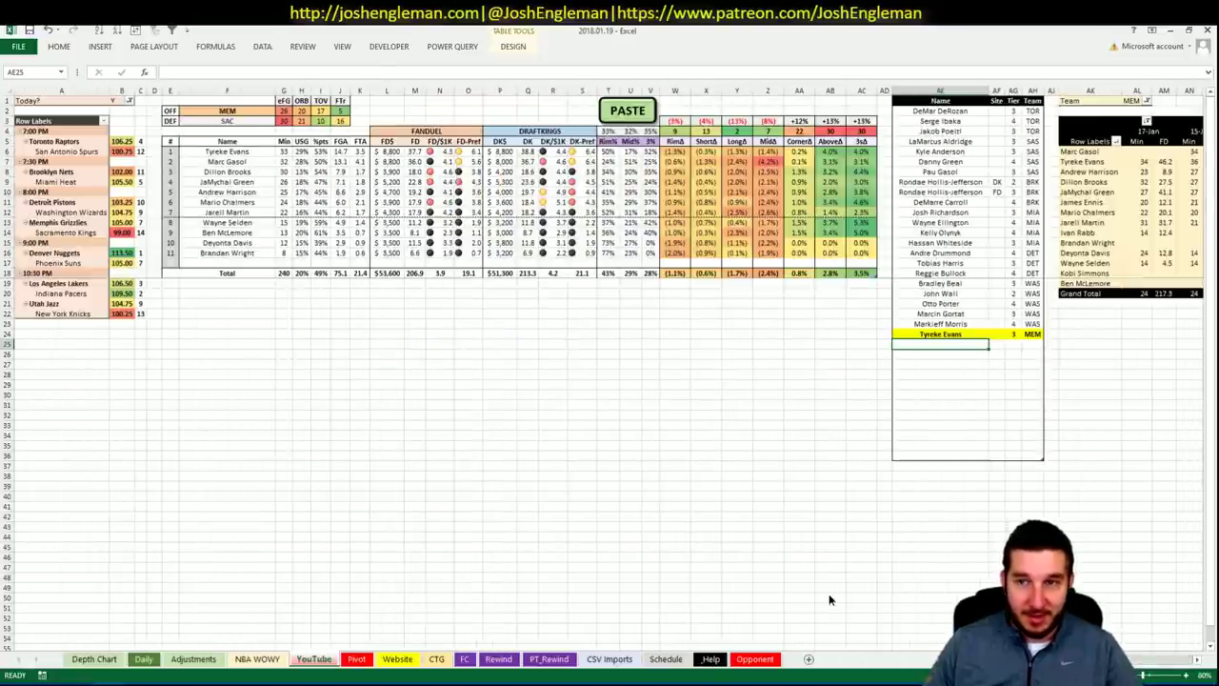
scroll(610, 362, right, 5)
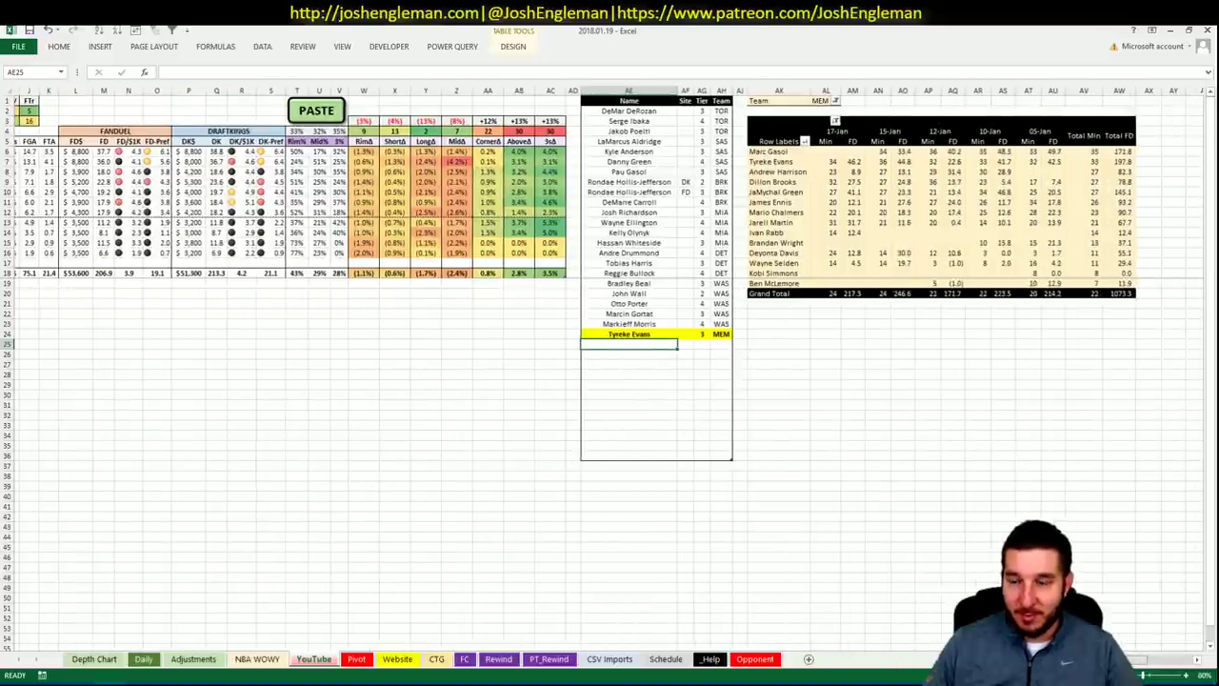
scroll(878, 629, left, 5)
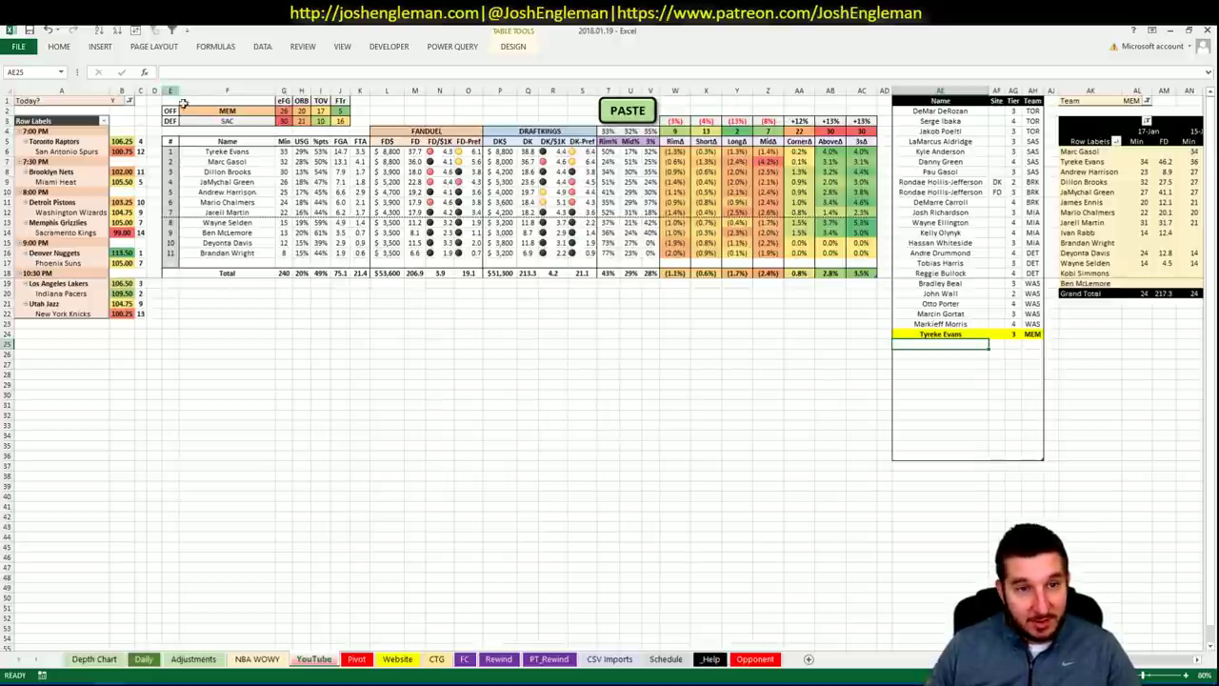
click(215, 110)
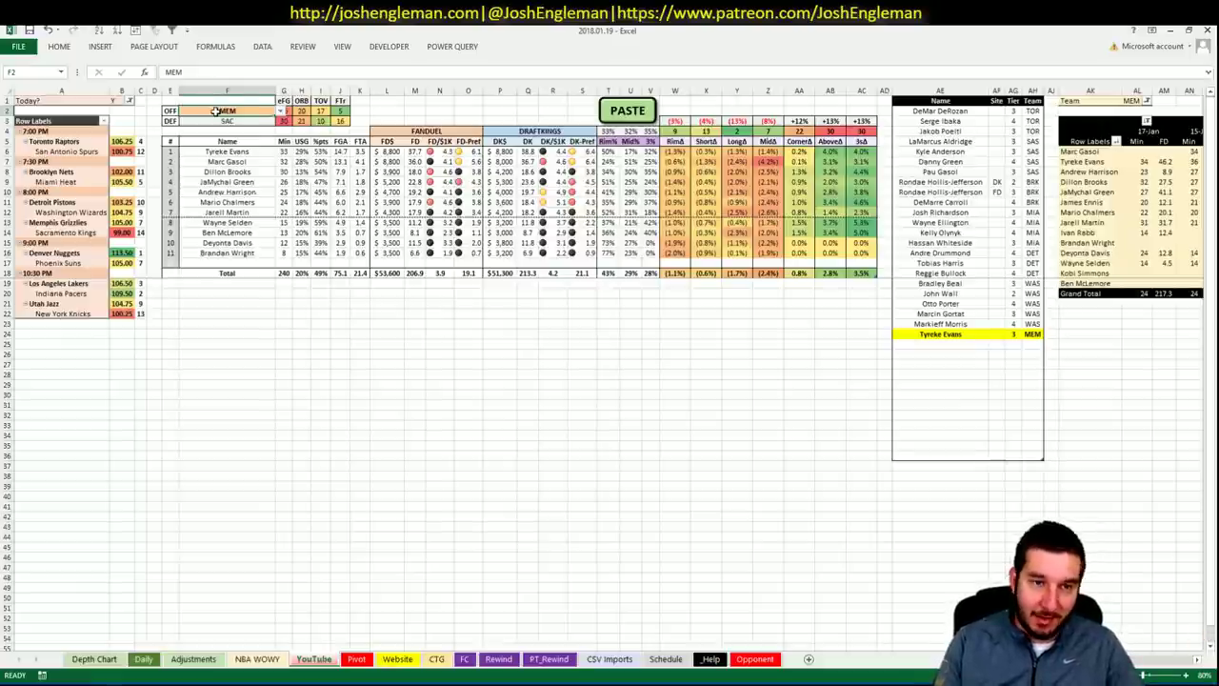
text(SAC)
key(Return)
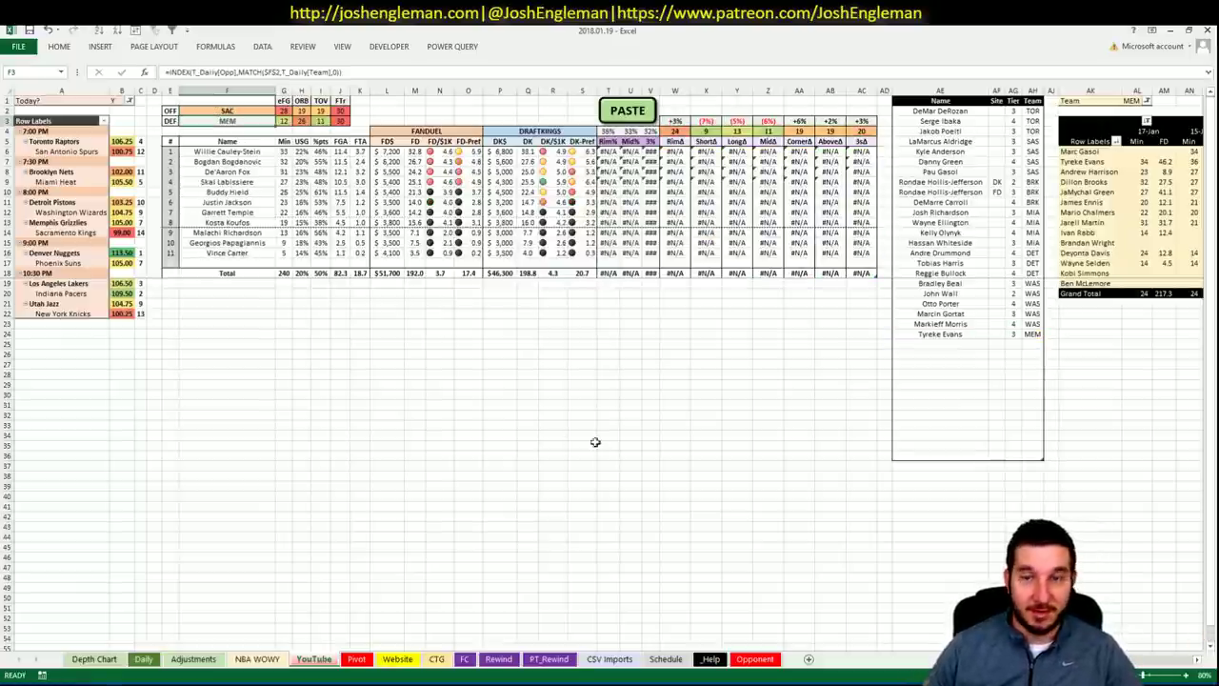
- Switch to Chrome and open the Sacramento Kings' Shooting: Frequency table on Cleaning the Glass
key(alt+Tab)
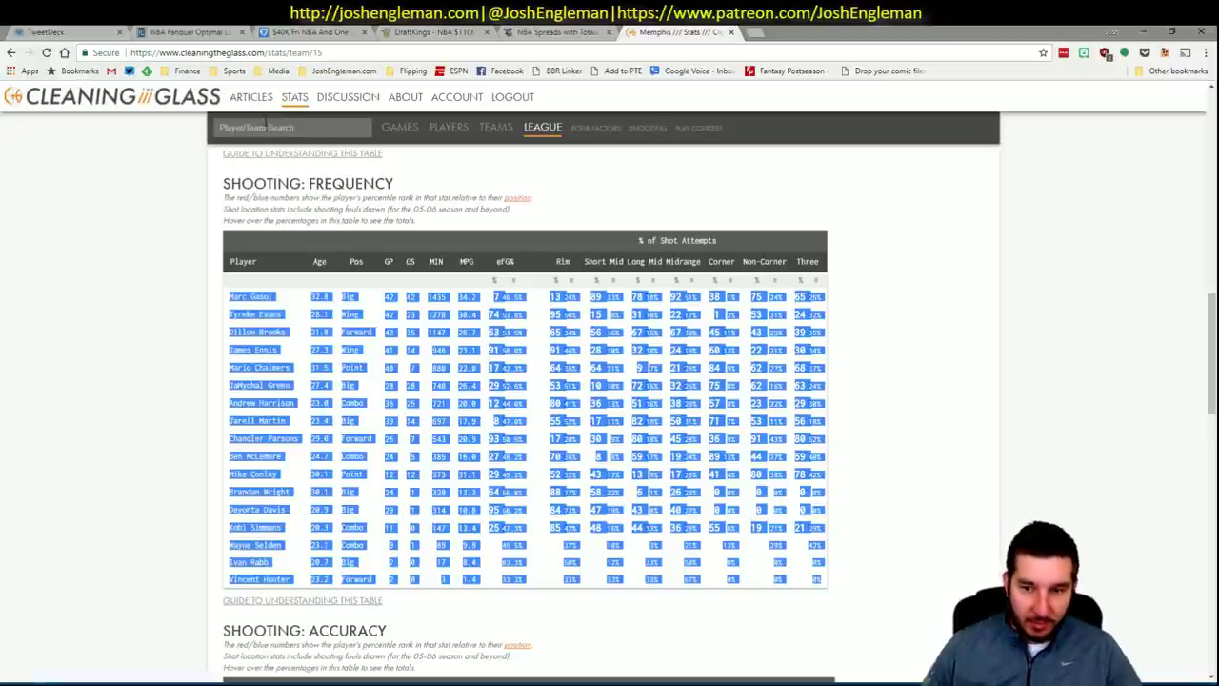
click(259, 127)
text(sac)
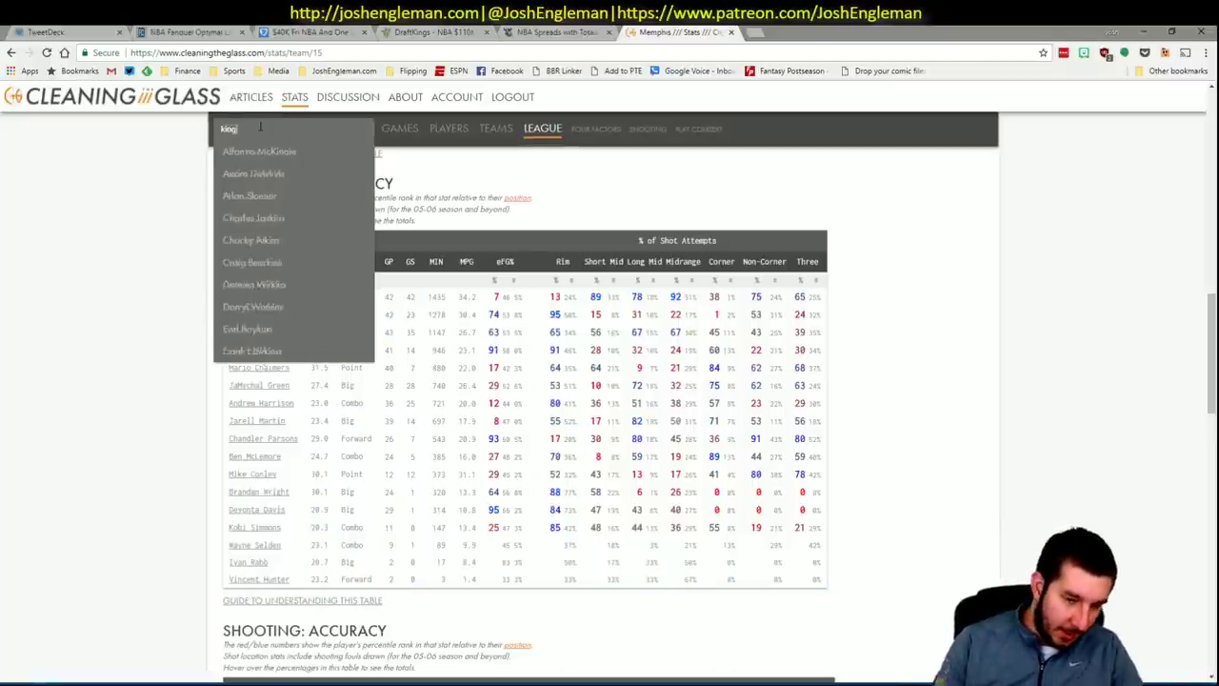
key(Return)
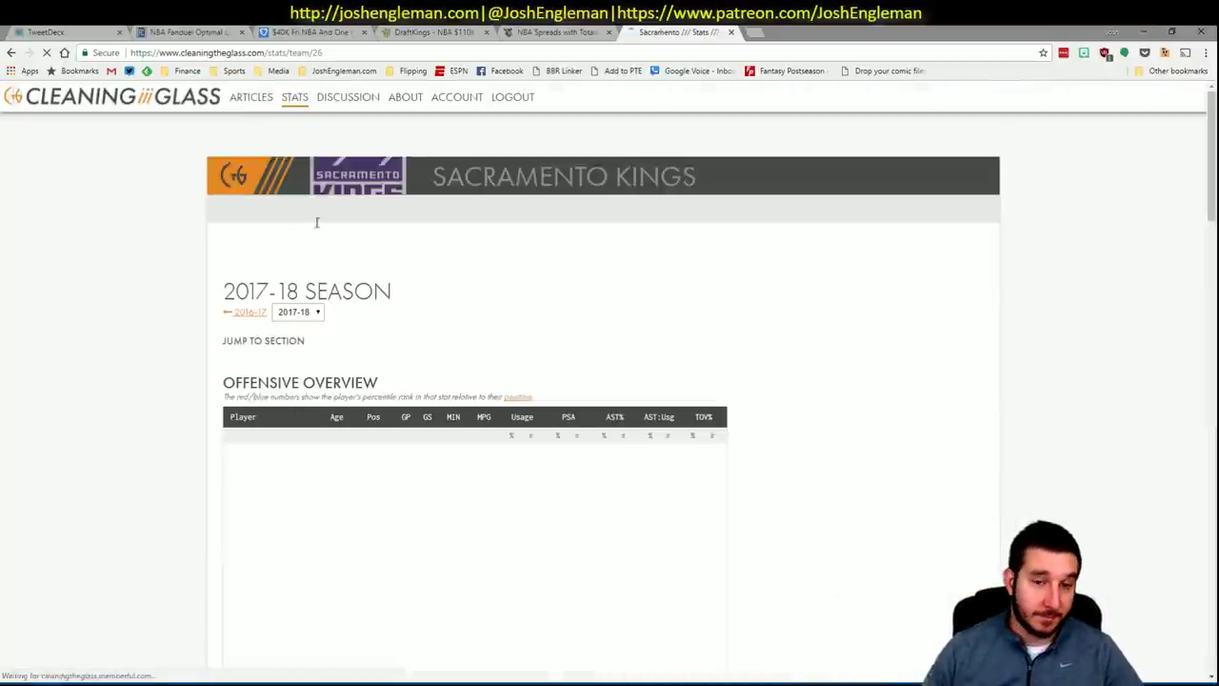
click(414, 352)
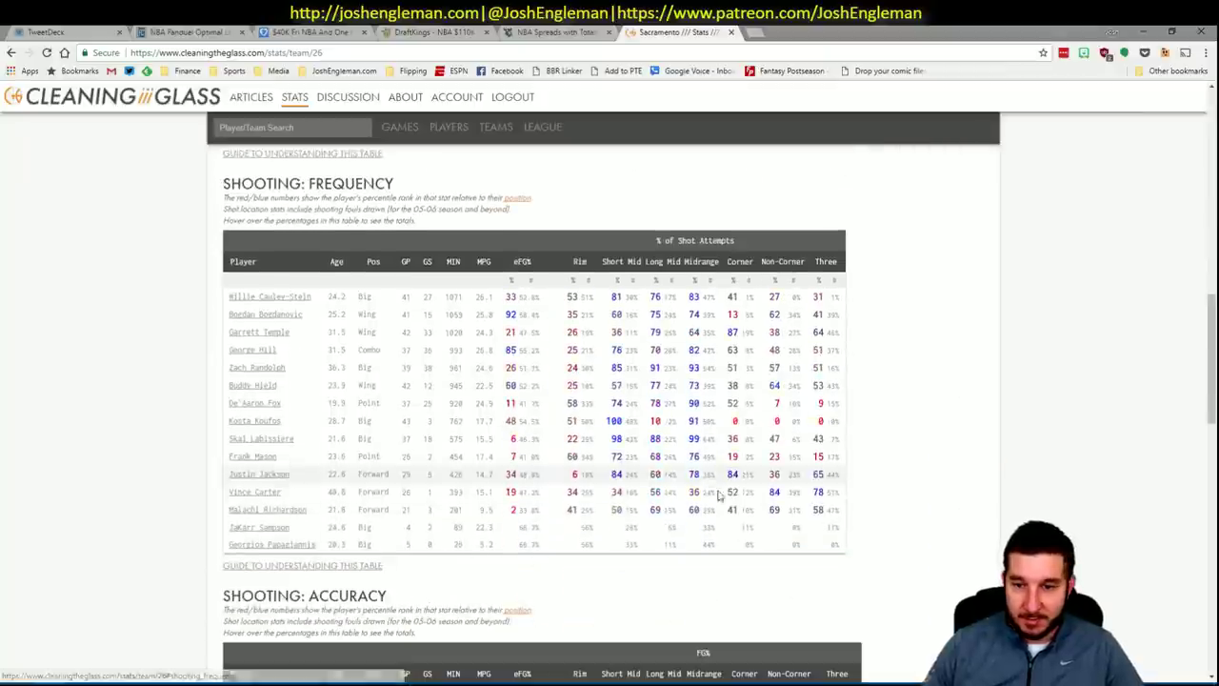
- Copy the player rows of Sacramento's Shooting: Frequency table and import them into the Excel workbook with the PASTE macro
drag(723, 498, 229, 299)
key(ctrl+c)
key(alt+Tab)
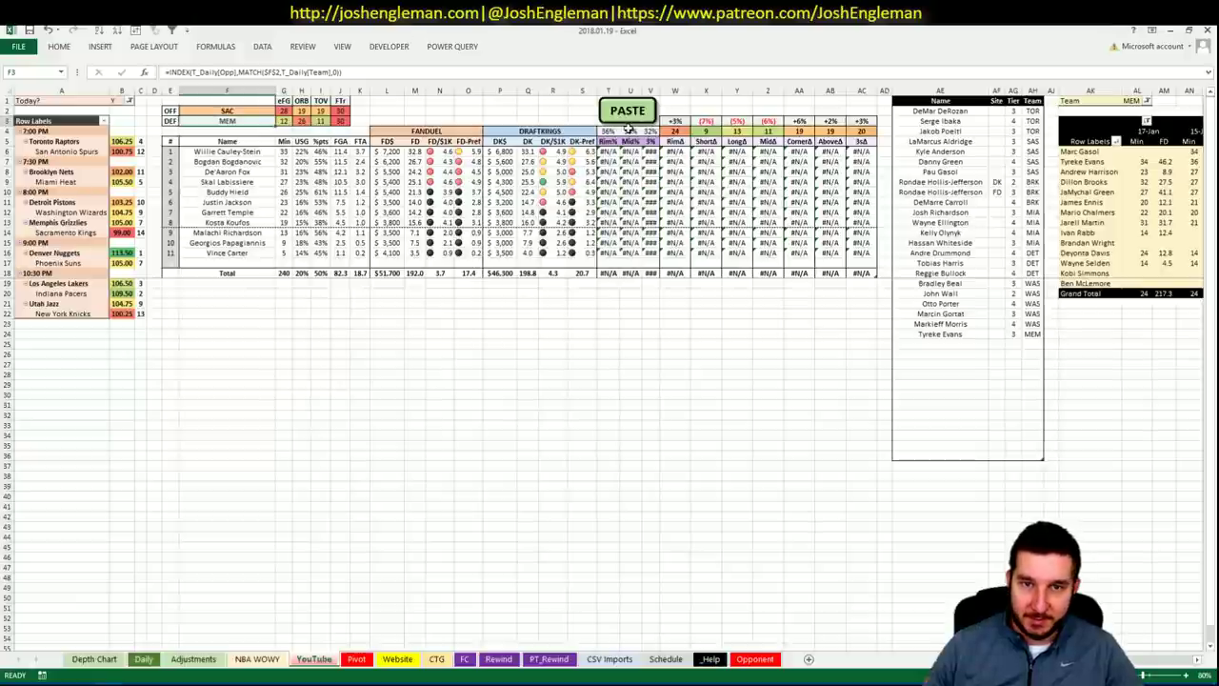
click(628, 112)
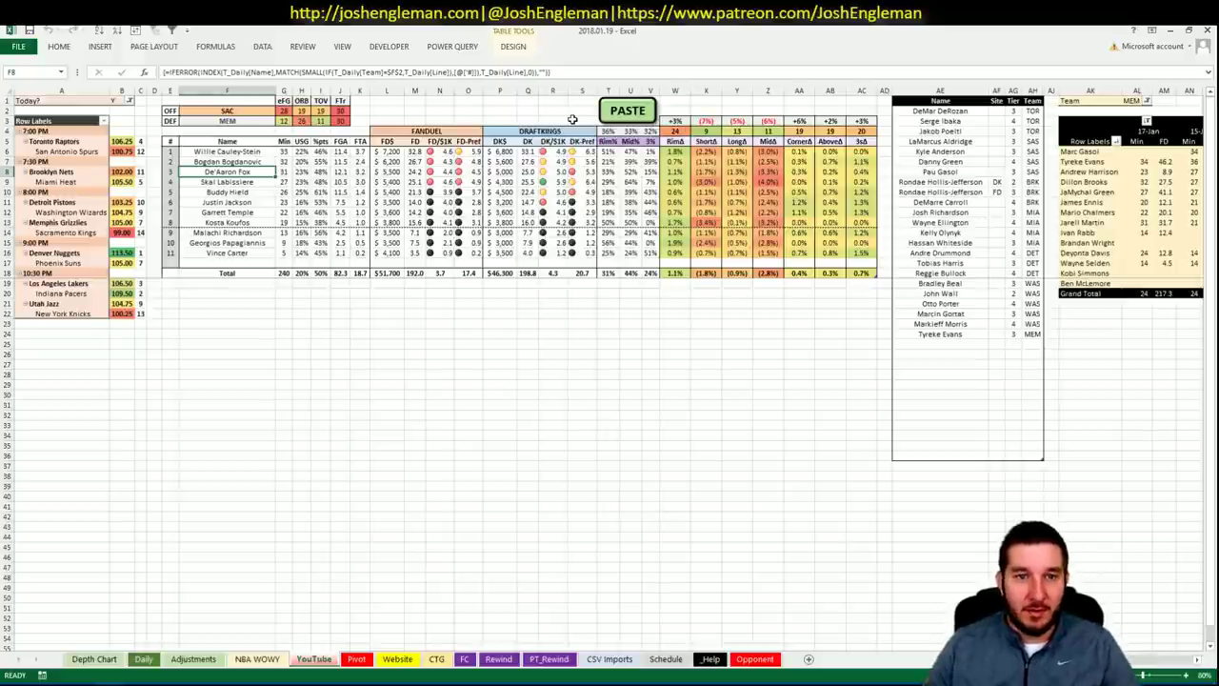
- Set the recent game log's Team filter to SAC and review the Kings' minutes and FanDuel points
click(1131, 101)
text(SAC)
key(Return)
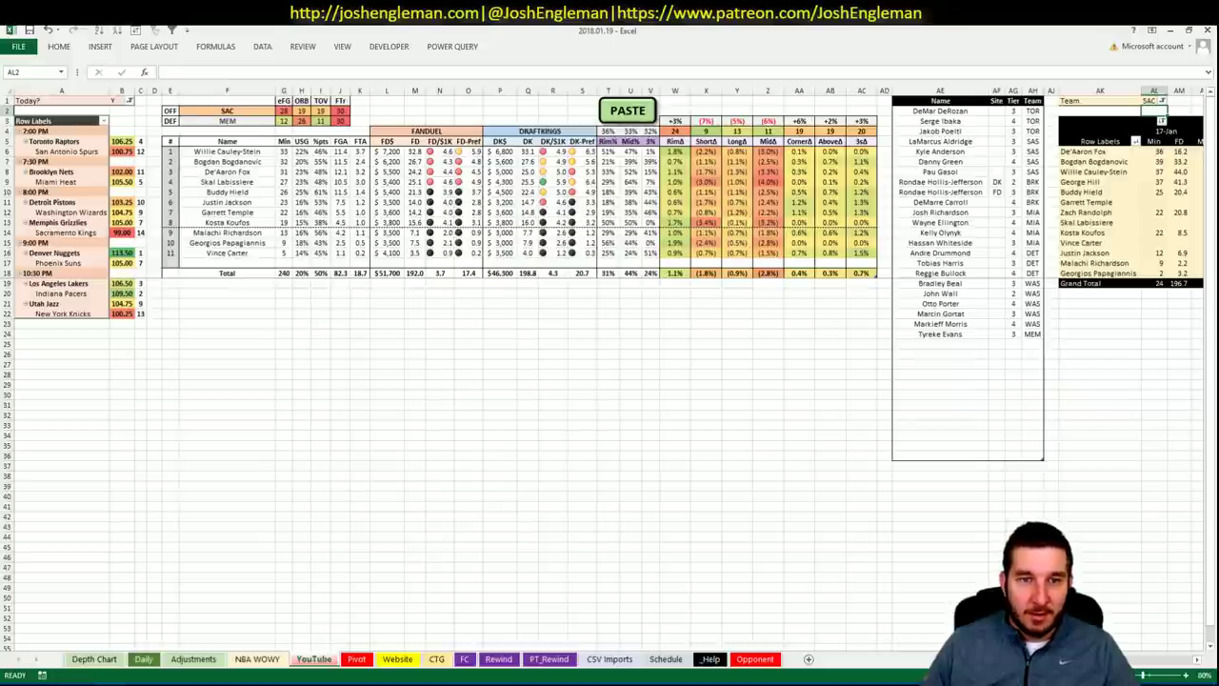
scroll(1169, 672, right, 10)
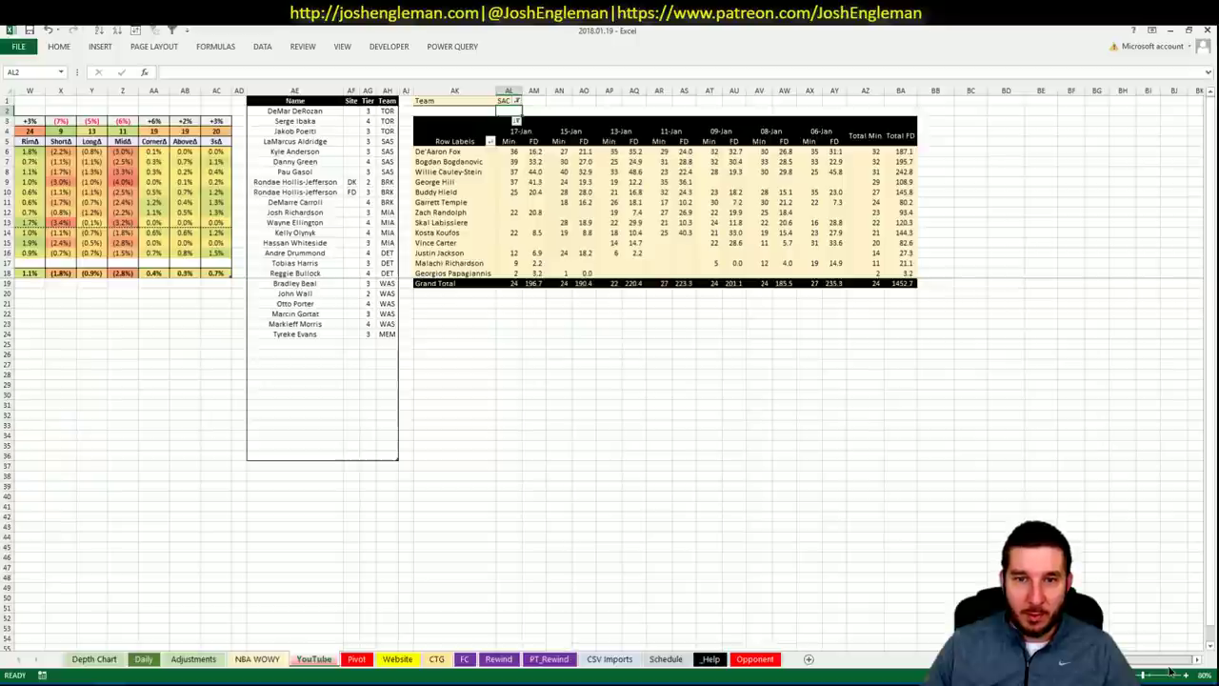
scroll(615, 582, left, 10)
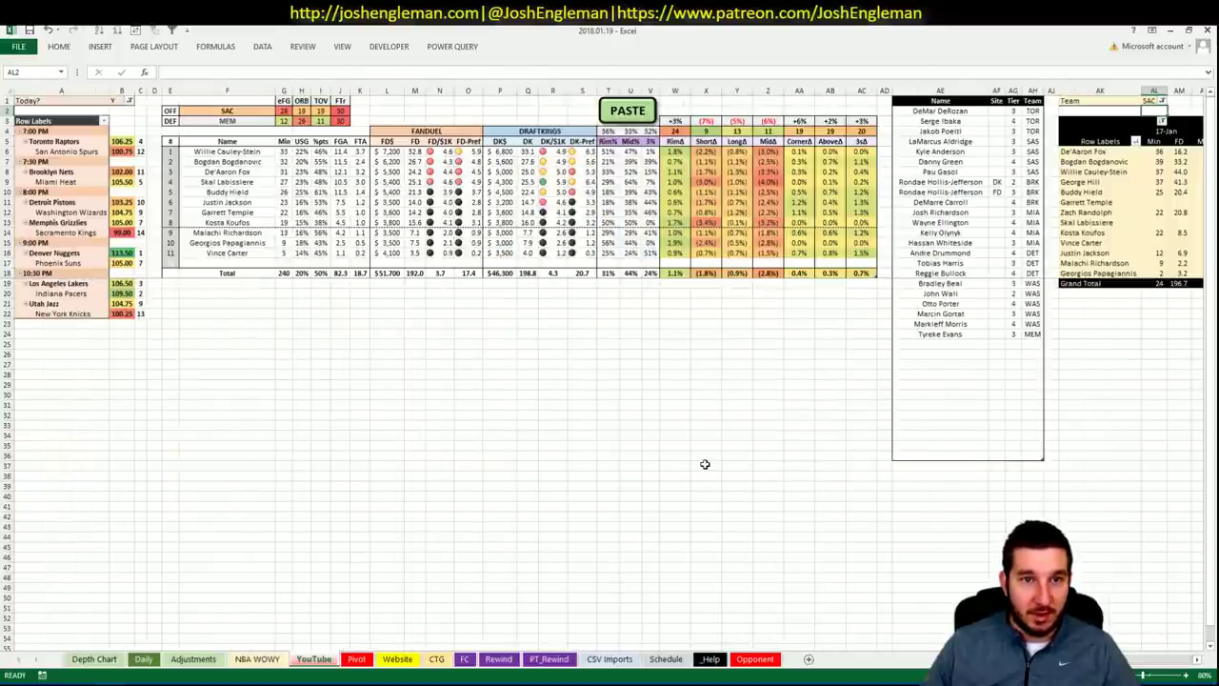
- Add Willie Cauley-Stein to the chosen-player list as a tier 3 pick, leaving the site blank
click(959, 343)
text(Willie Cau)
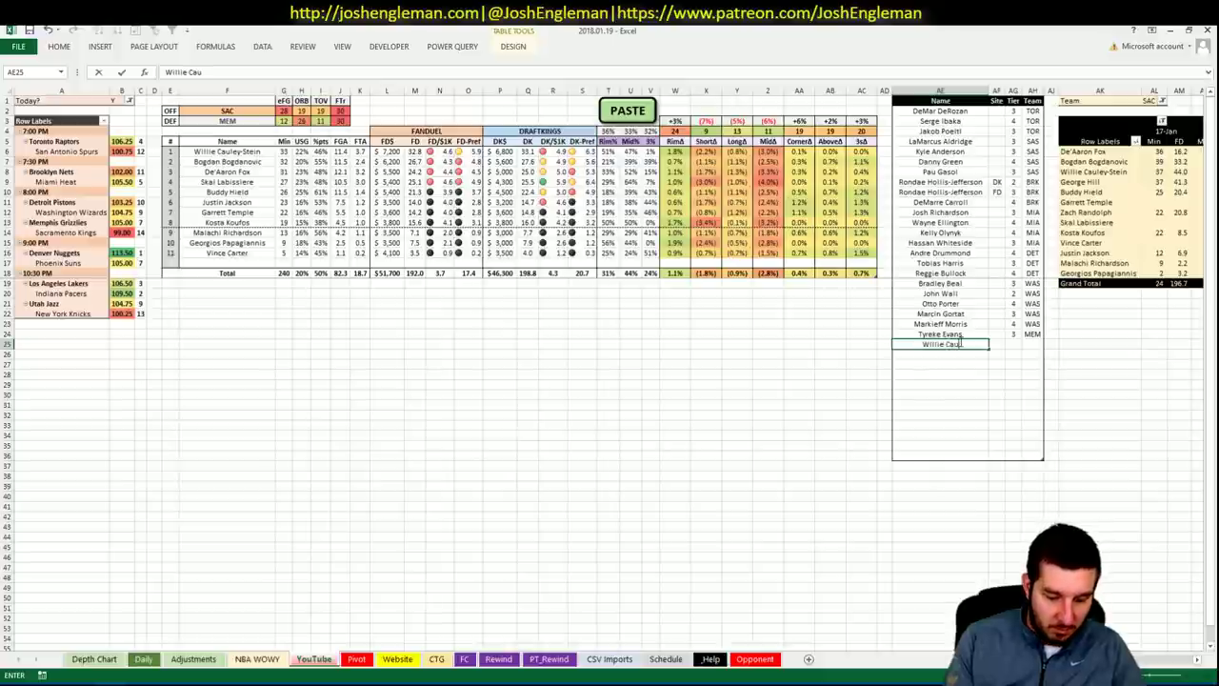
text(ley-Stein)
key(Return)
key(Right)
key(Right)
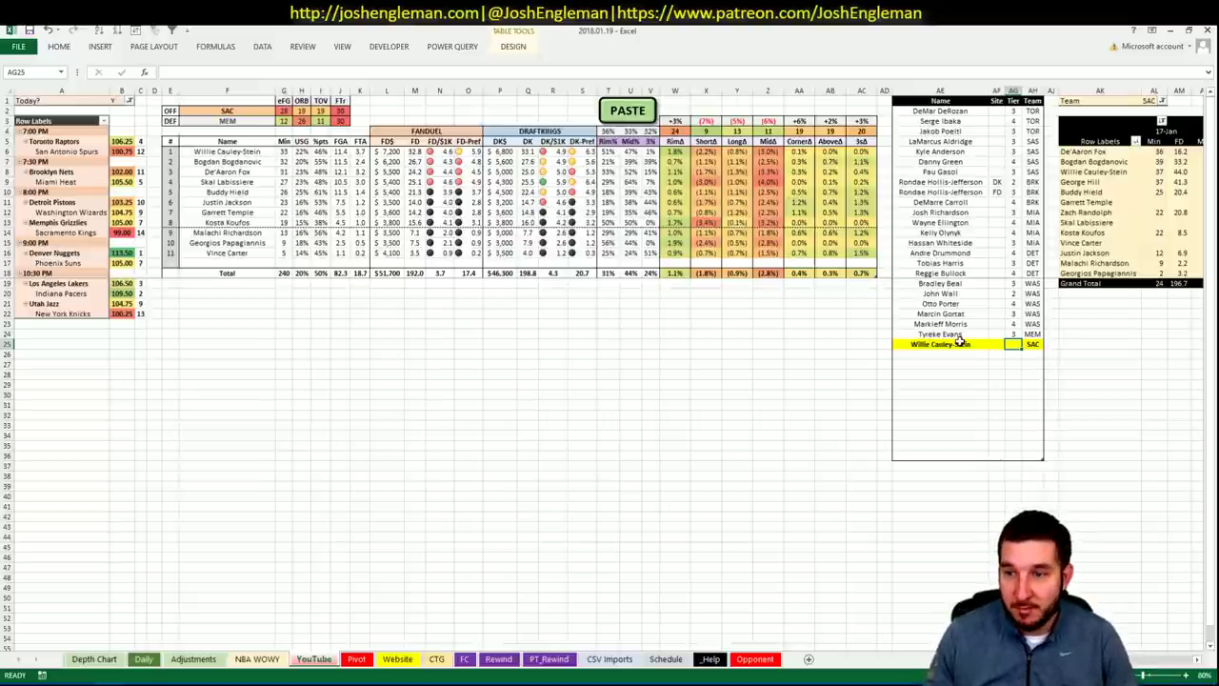
text(3)
key(Return)
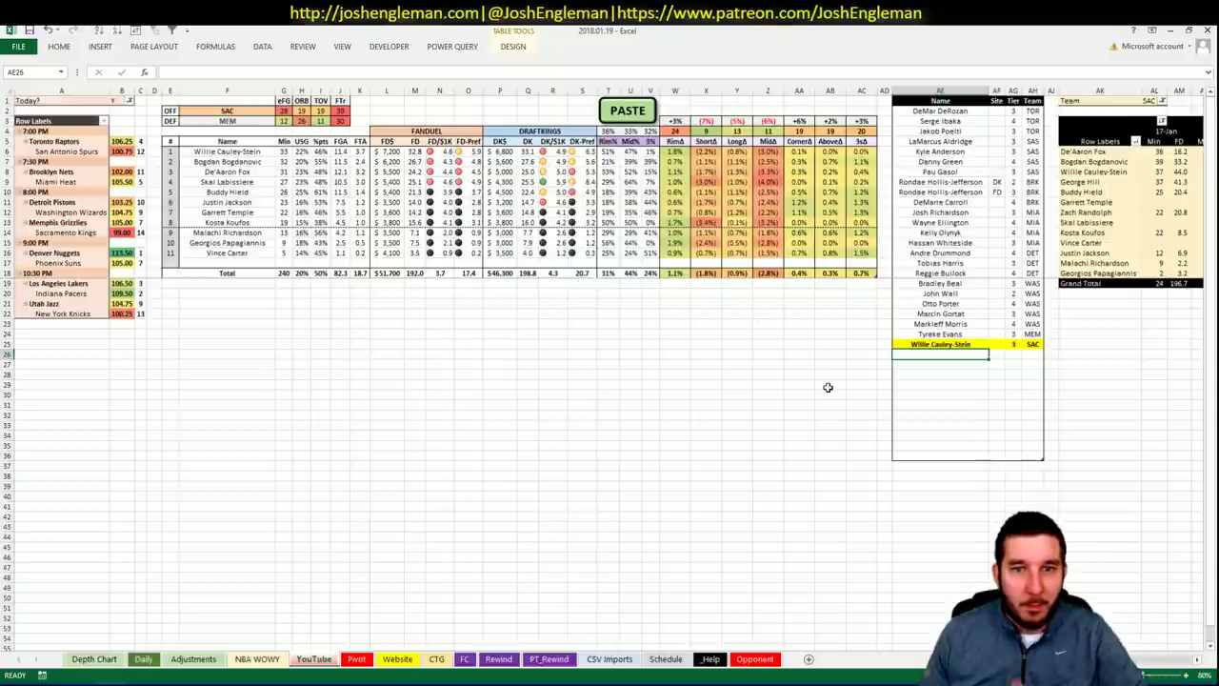
- Add Bogdan Bogdanovic to the chosen-player list as a tier 4 pick and check the Kings' recent game log
scroll(1141, 674, right, 8)
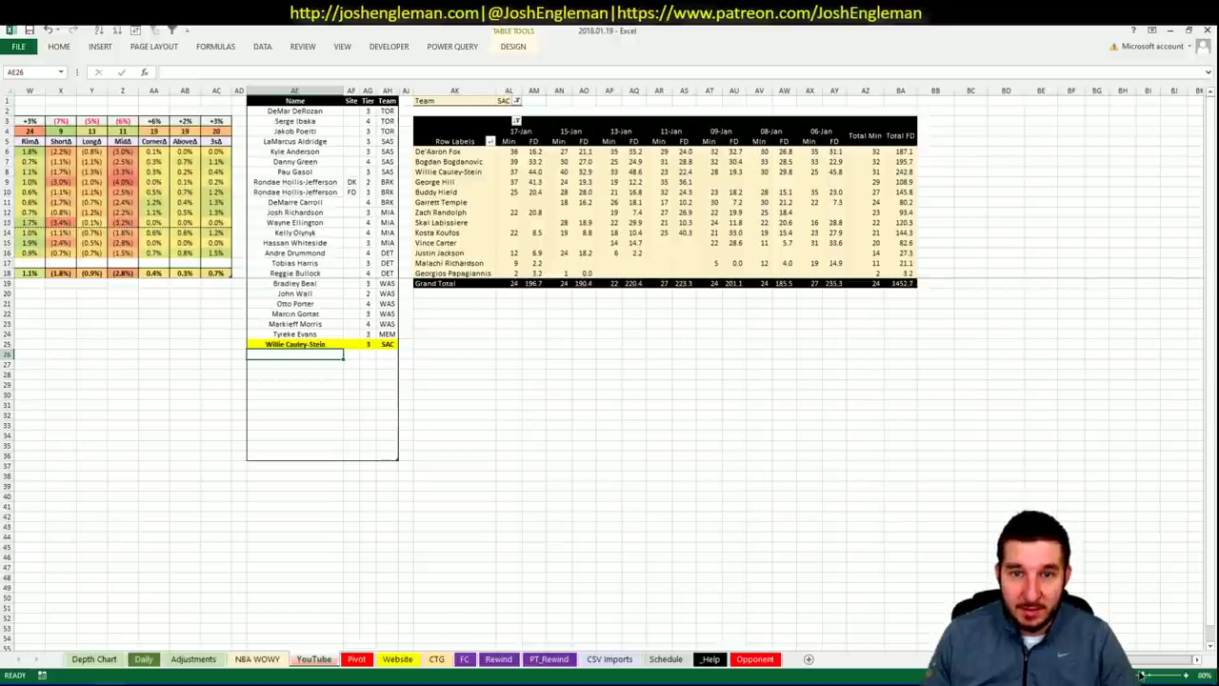
scroll(878, 650, left, 8)
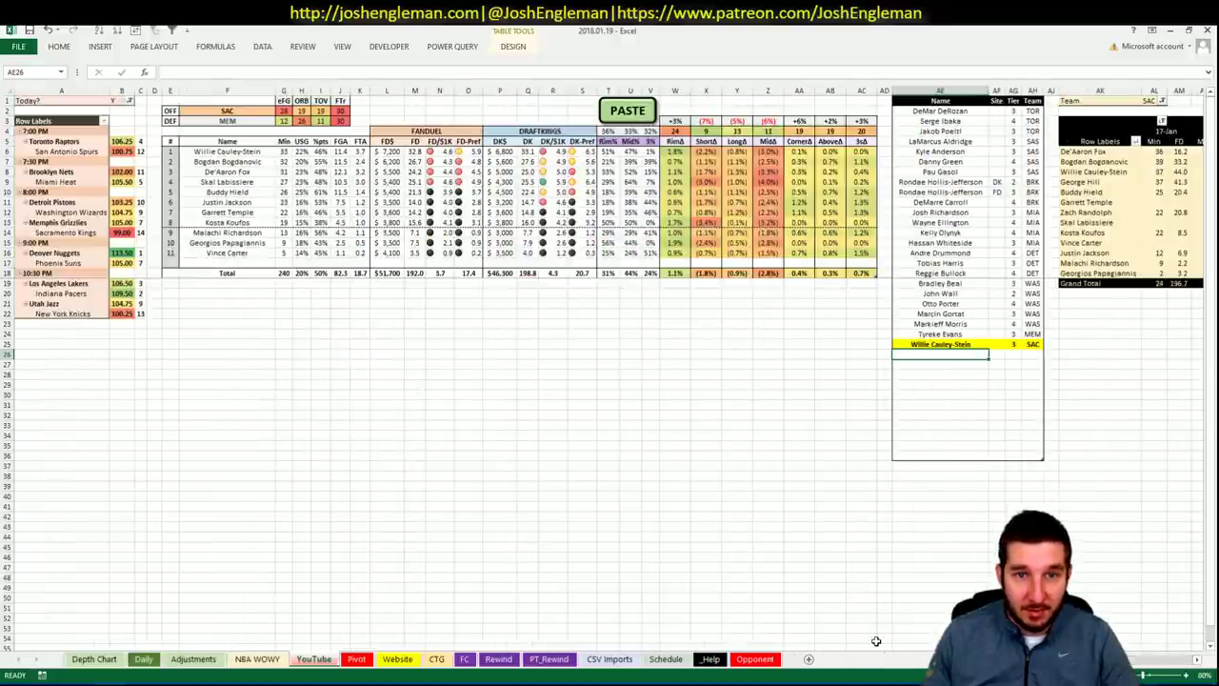
text(Bogdan Bogdanovic)
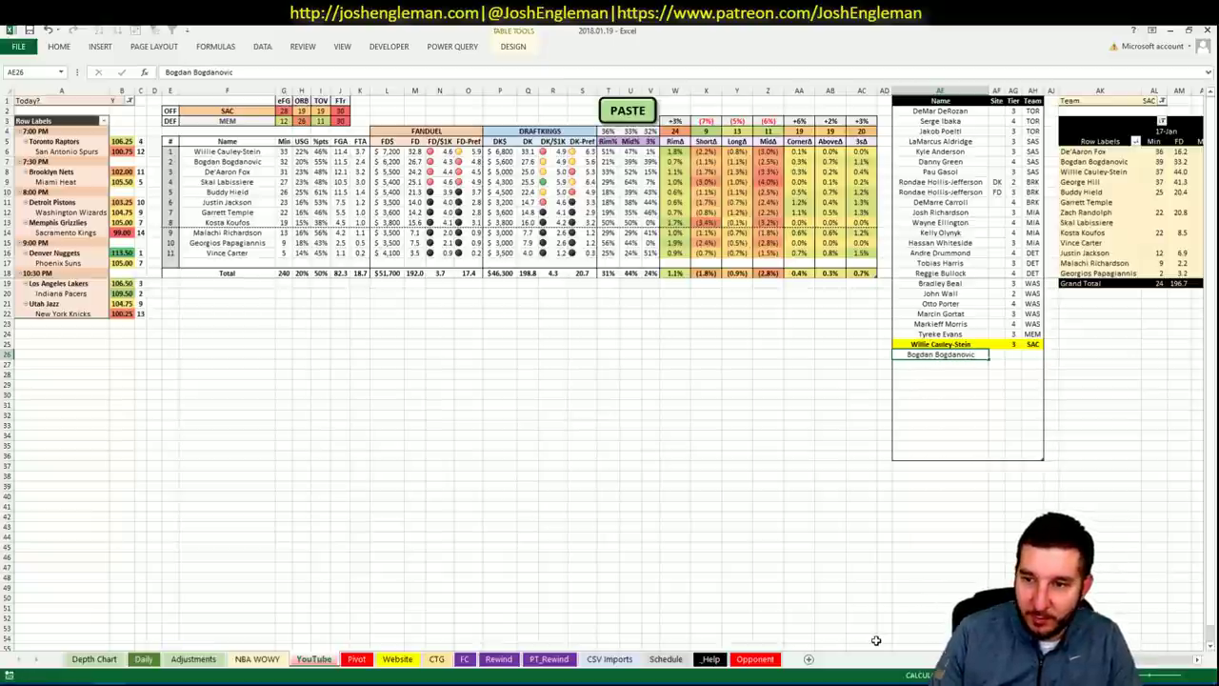
key(Return)
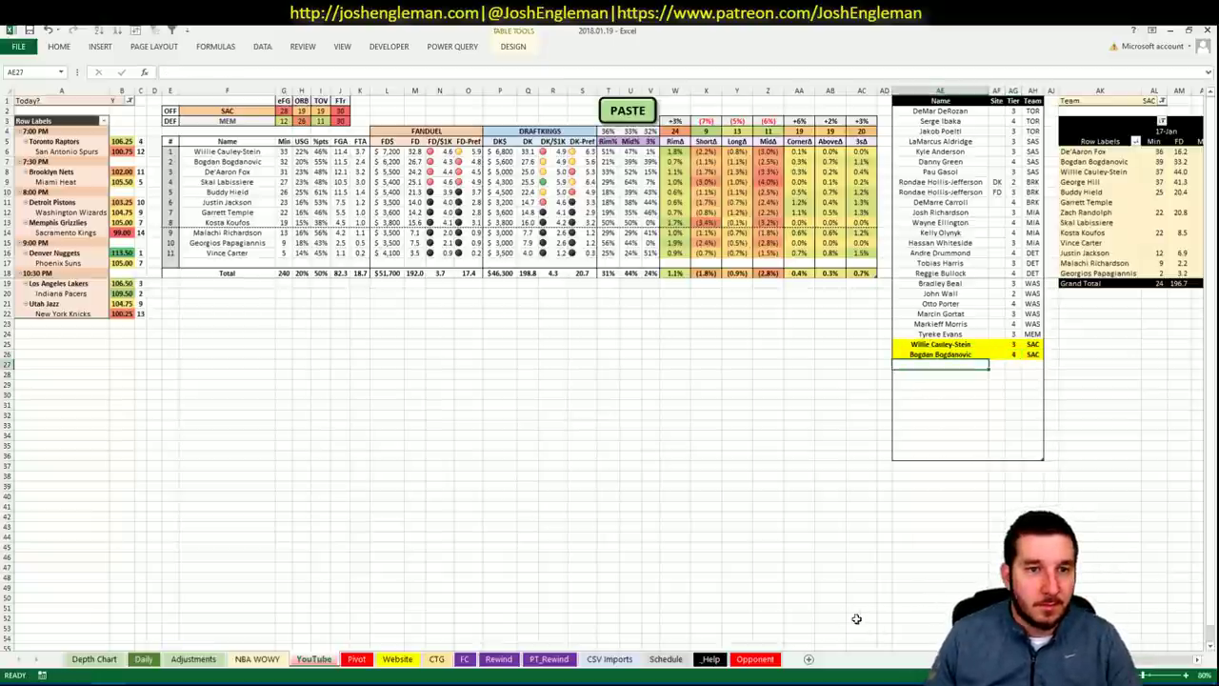
scroll(610, 286, right, 6)
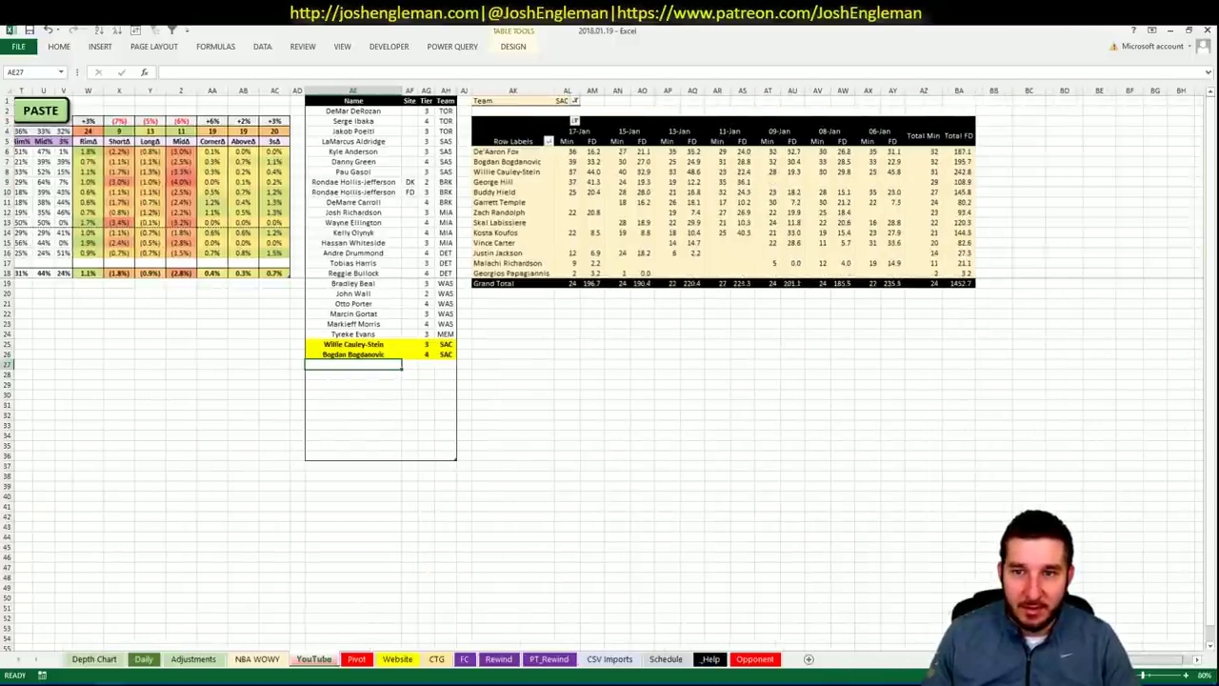
scroll(609, 286, left, 6)
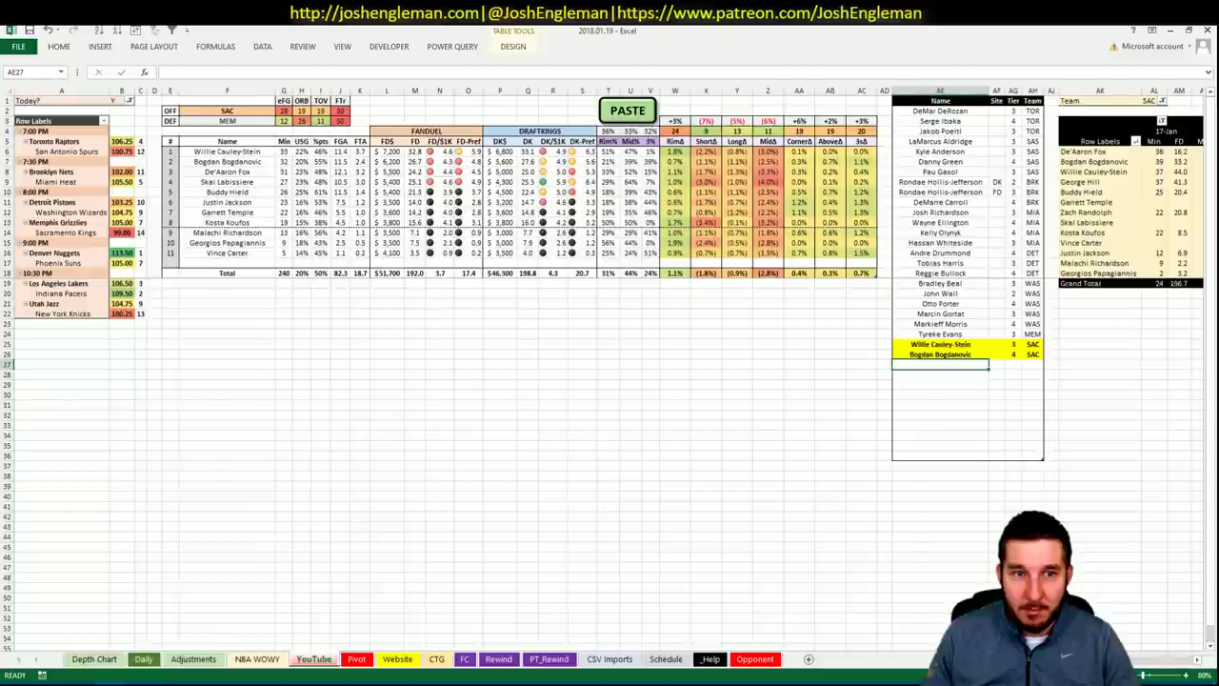
- Add De'Aaron Fox to the player list below Bogdan Bogdanovic with tier 3
scroll(1132, 660, right, 7)
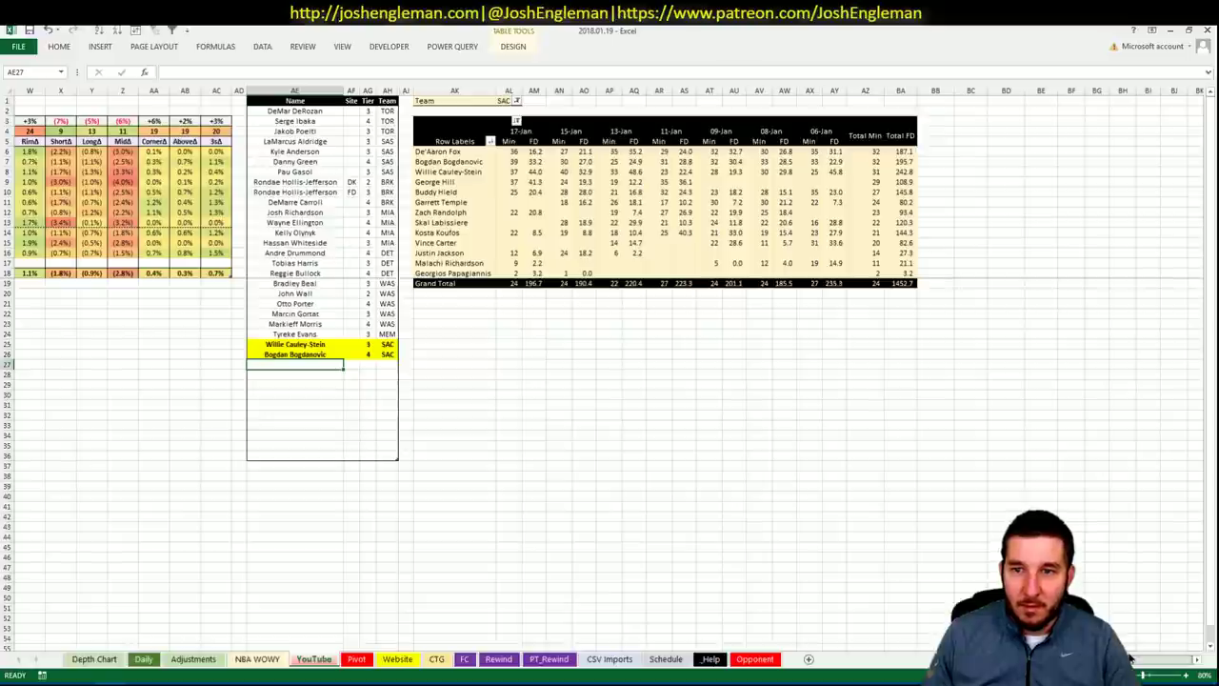
scroll(1131, 660, left, 7)
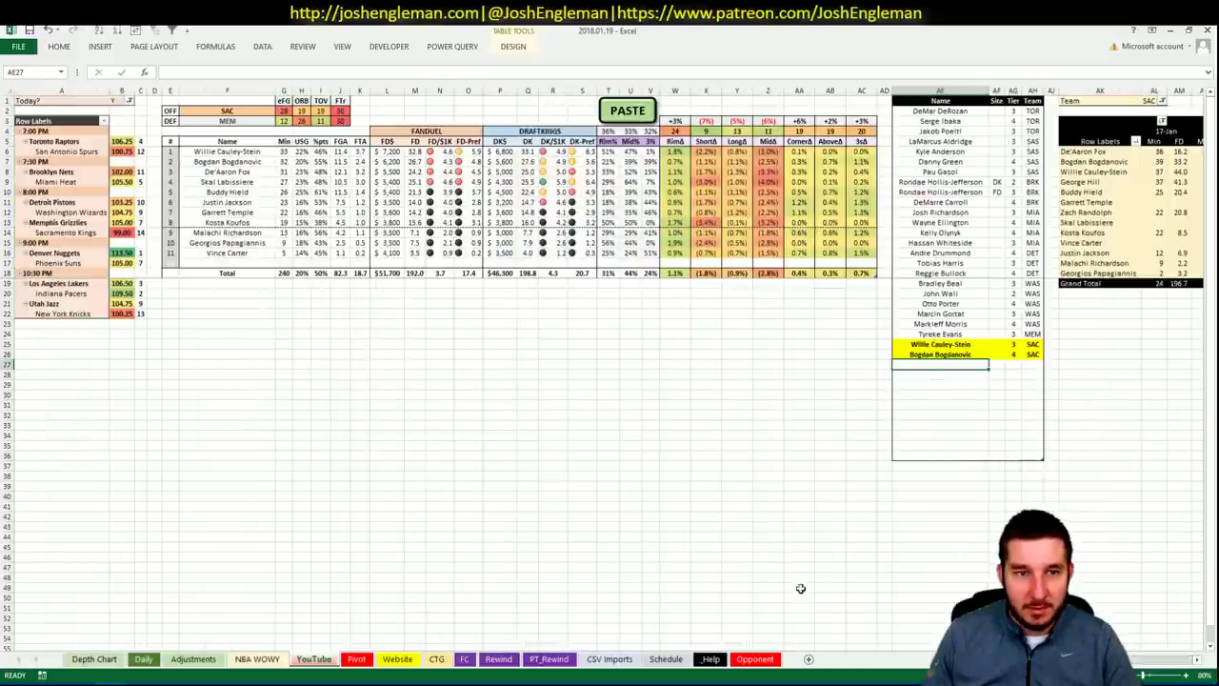
text(De)
text('Aaron F)
key(Escape)
text(De')
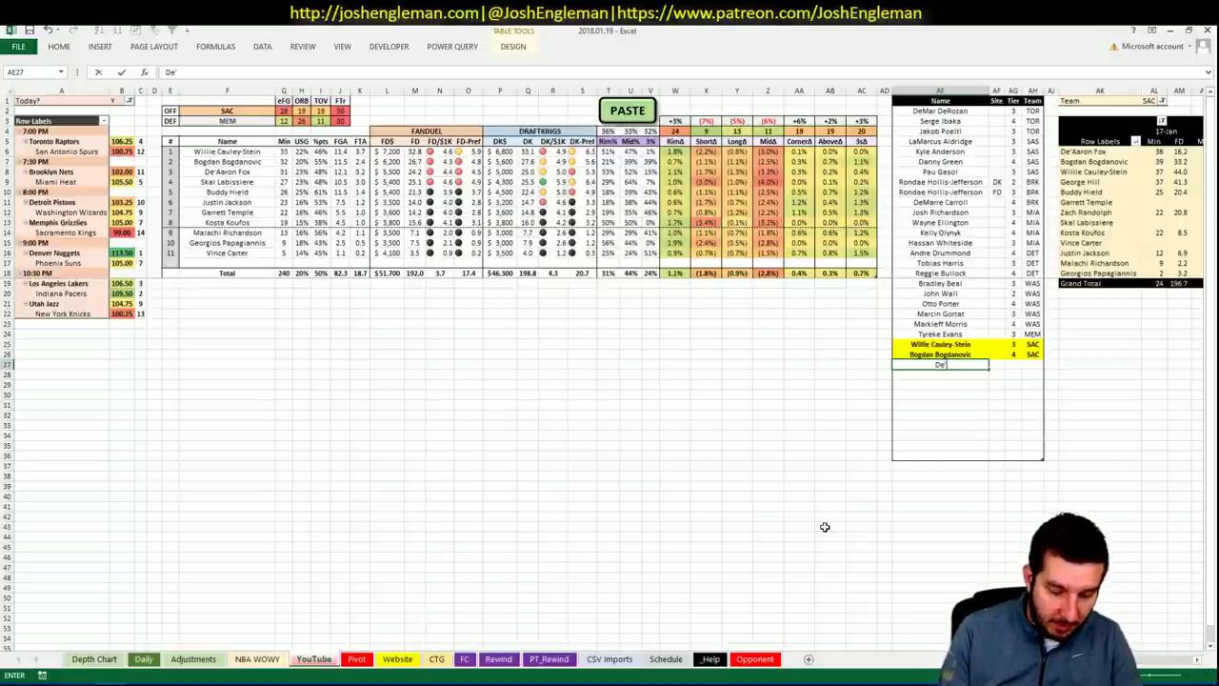
text(Aaron Fox)
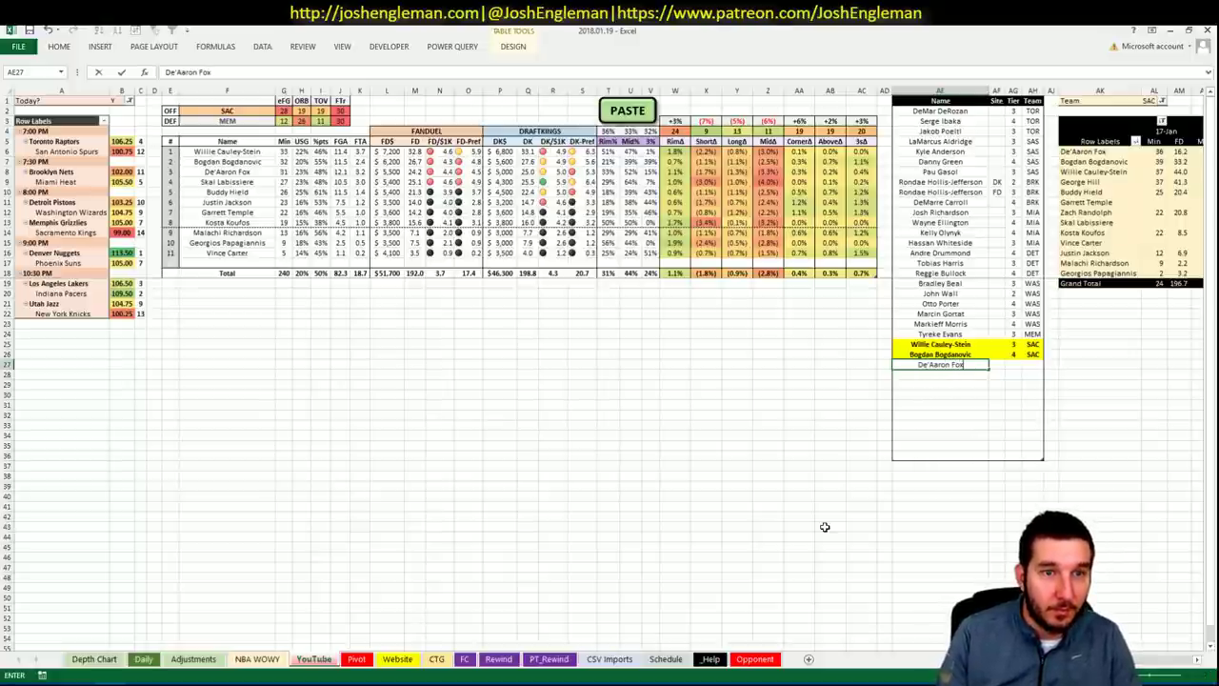
key(Tab)
key(Tab)
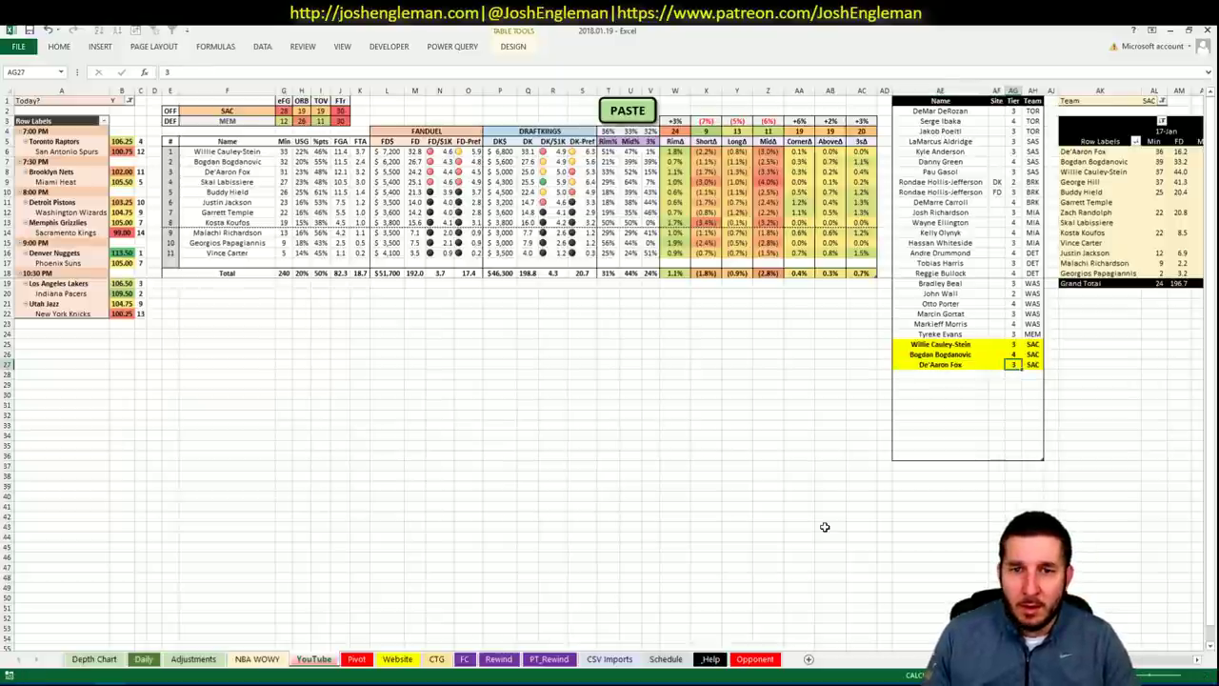
key(Return)
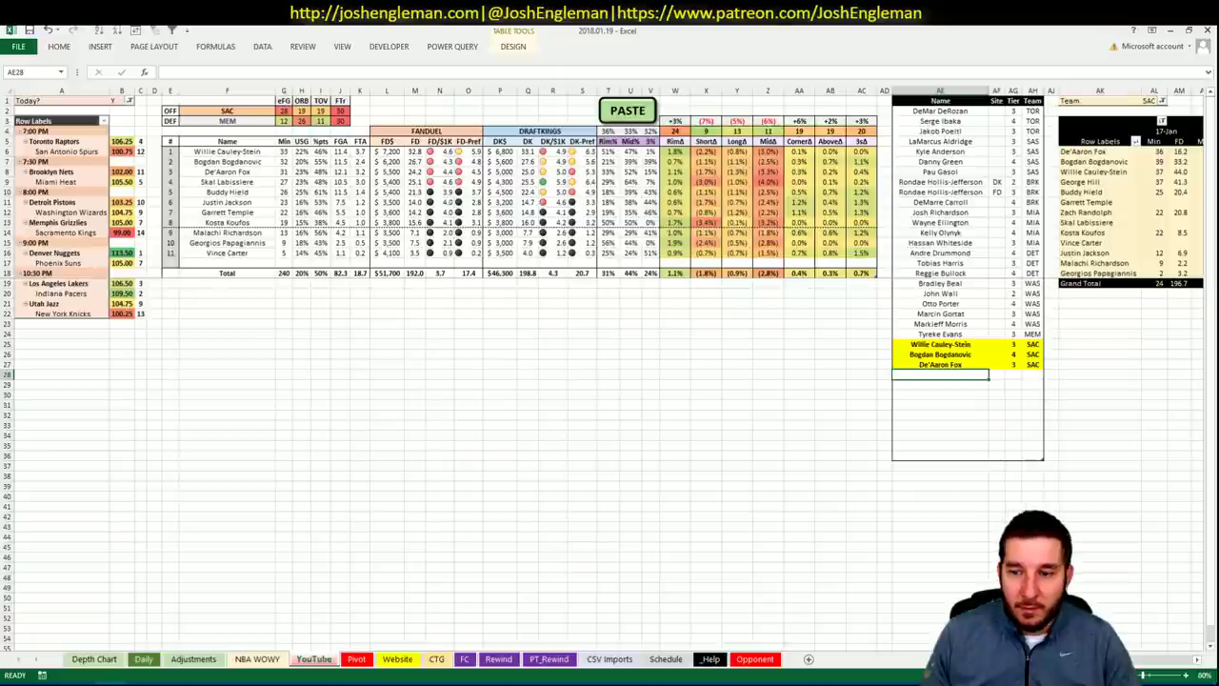
- Add Skal Labissiere to the player list with site DK and tier 3
scroll(609, 372, right, 8)
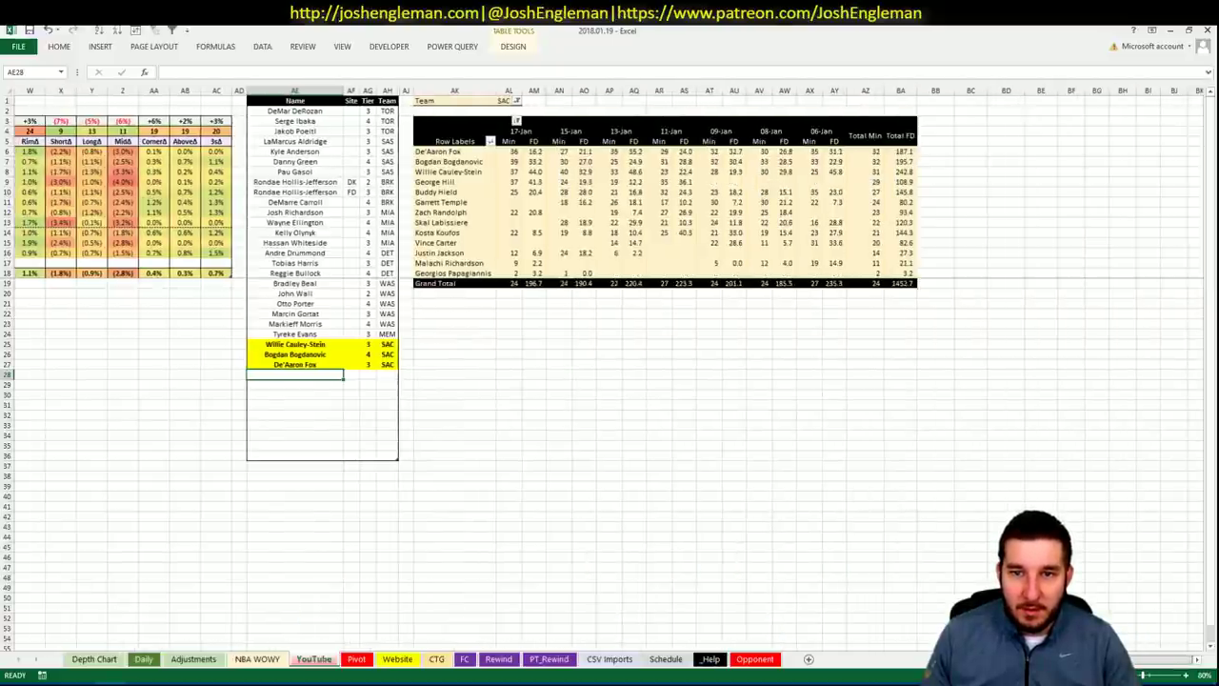
scroll(609, 371, left, 8)
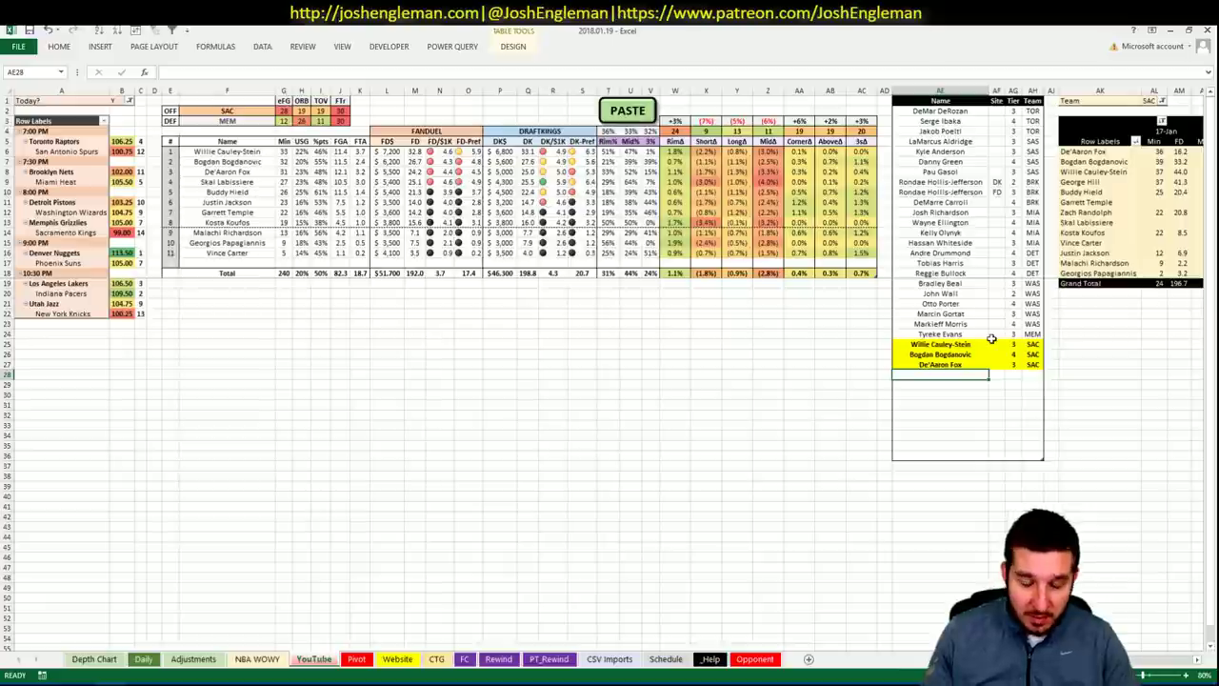
text(Skal Labi)
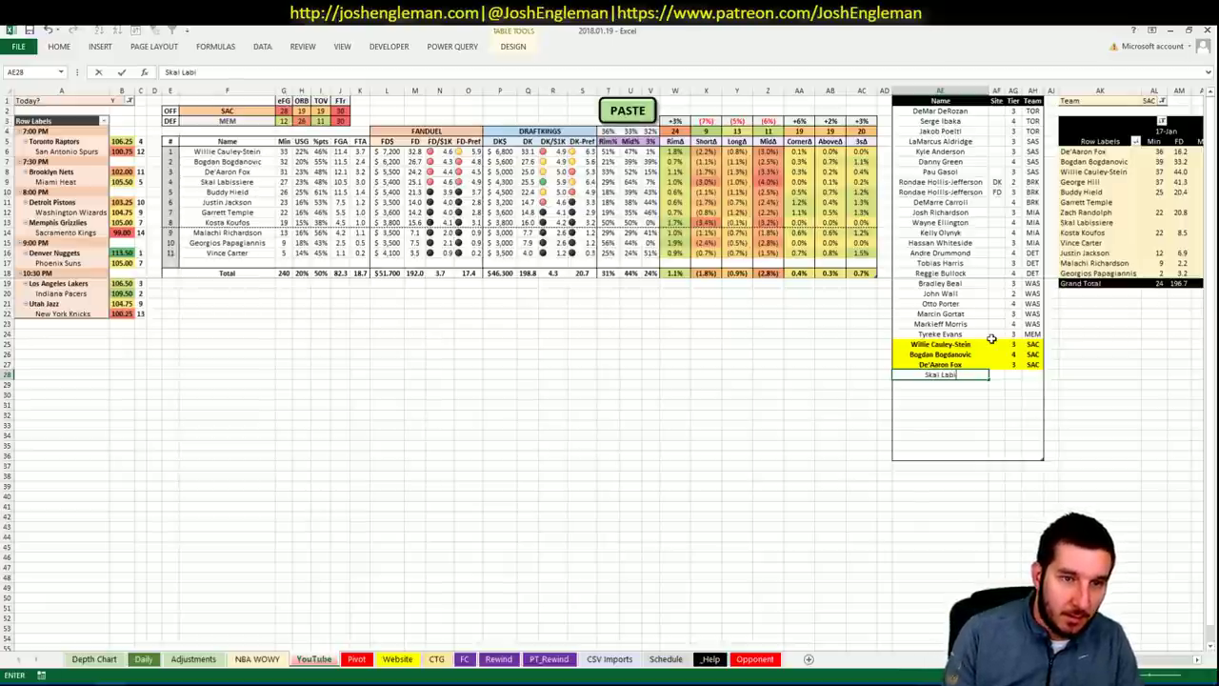
text(ssiere)
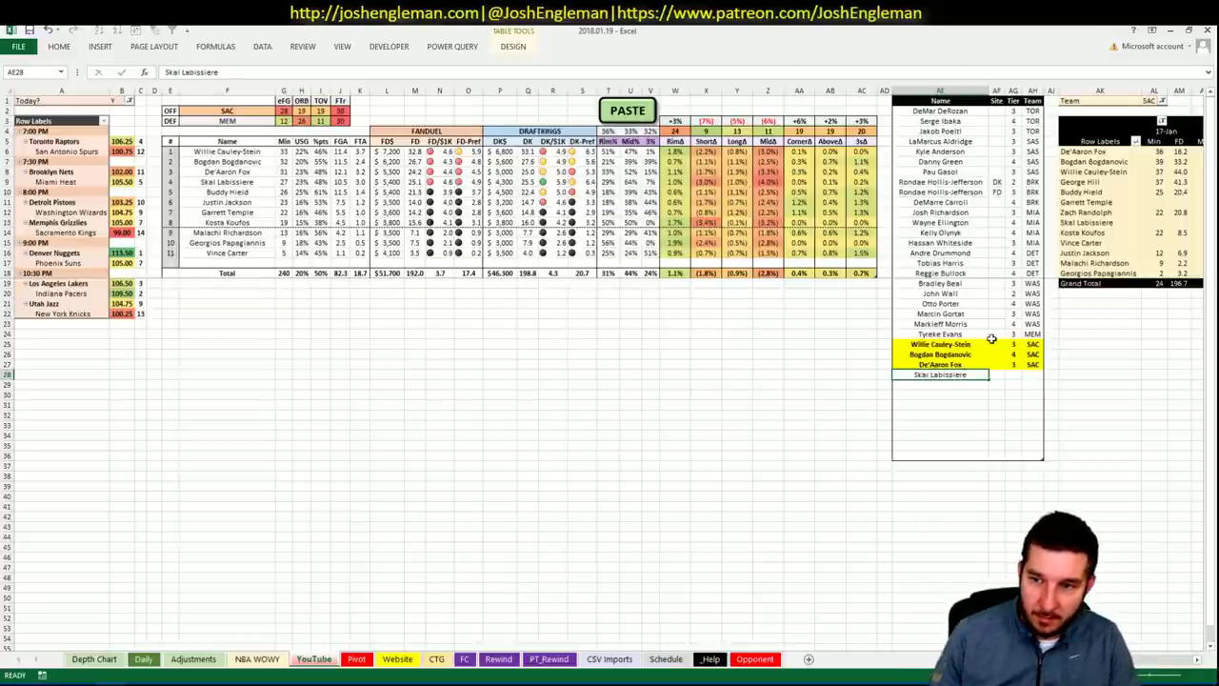
key(Tab)
text(DK)
key(Tab)
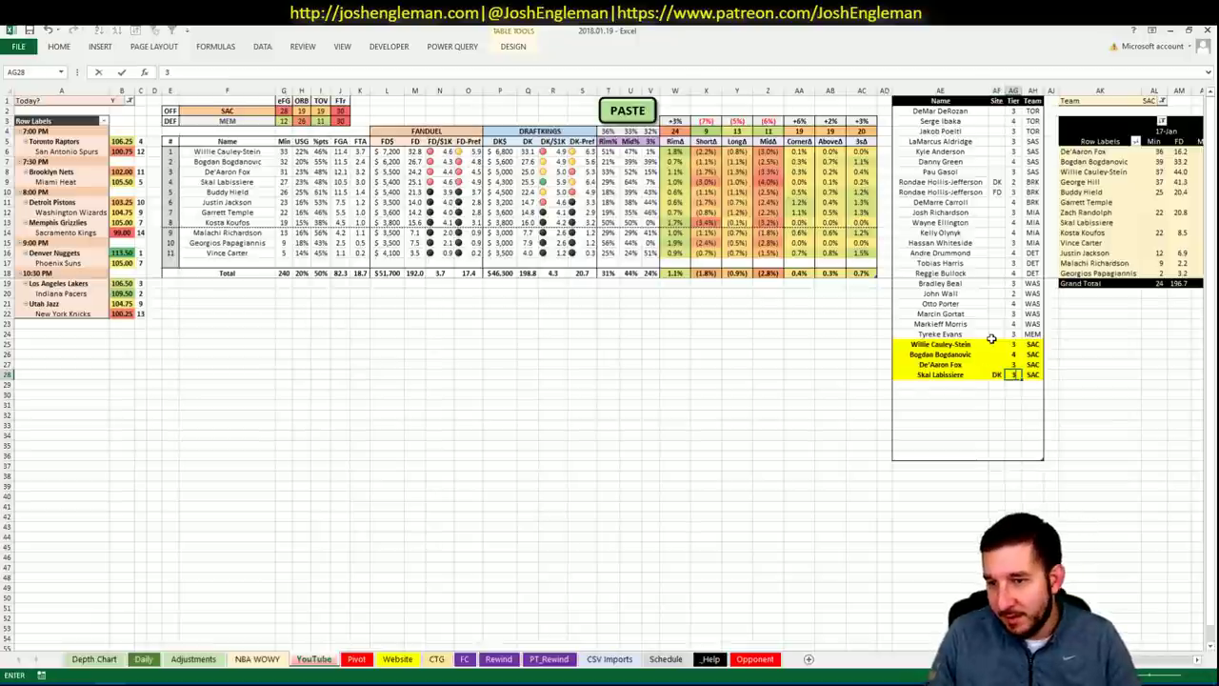
key(Return)
- Set the offensive team of the matchup table to DEN
click(633, 414)
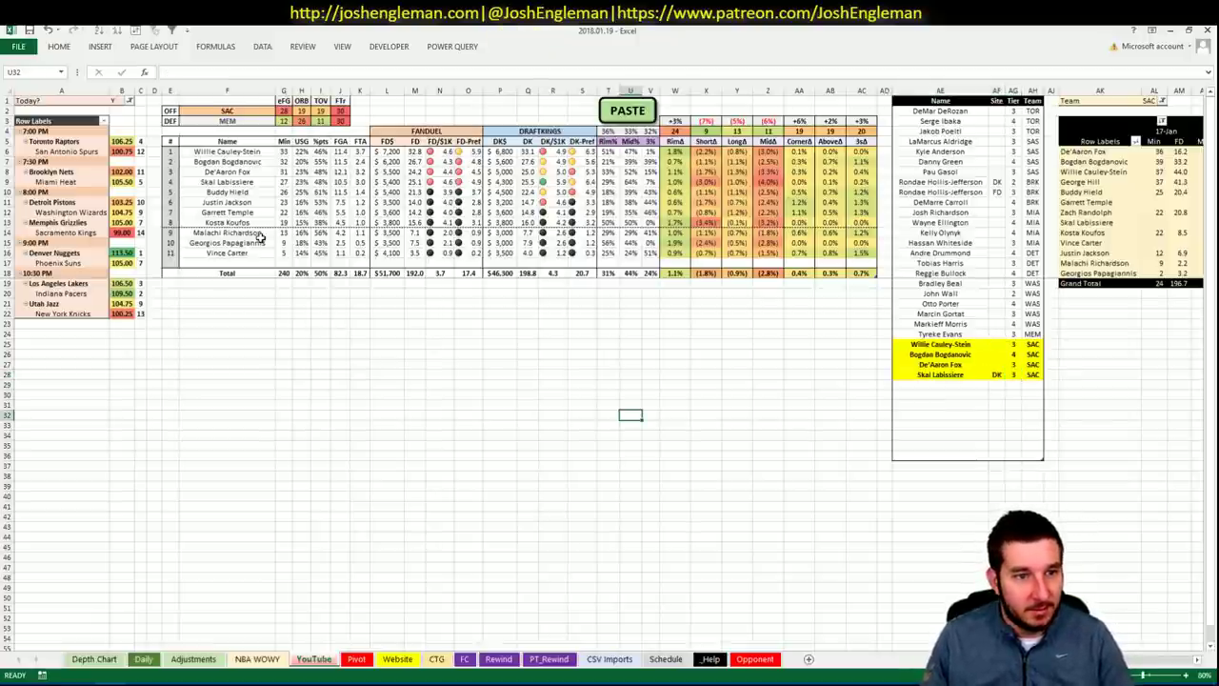
click(250, 111)
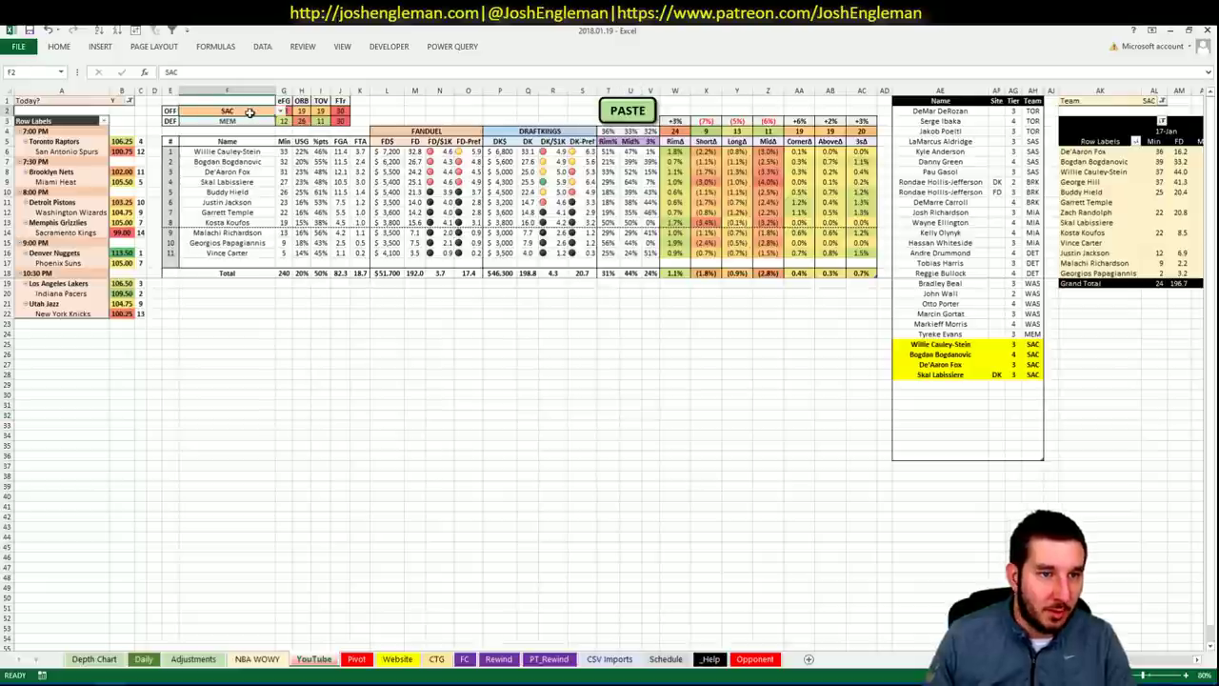
text(DEN)
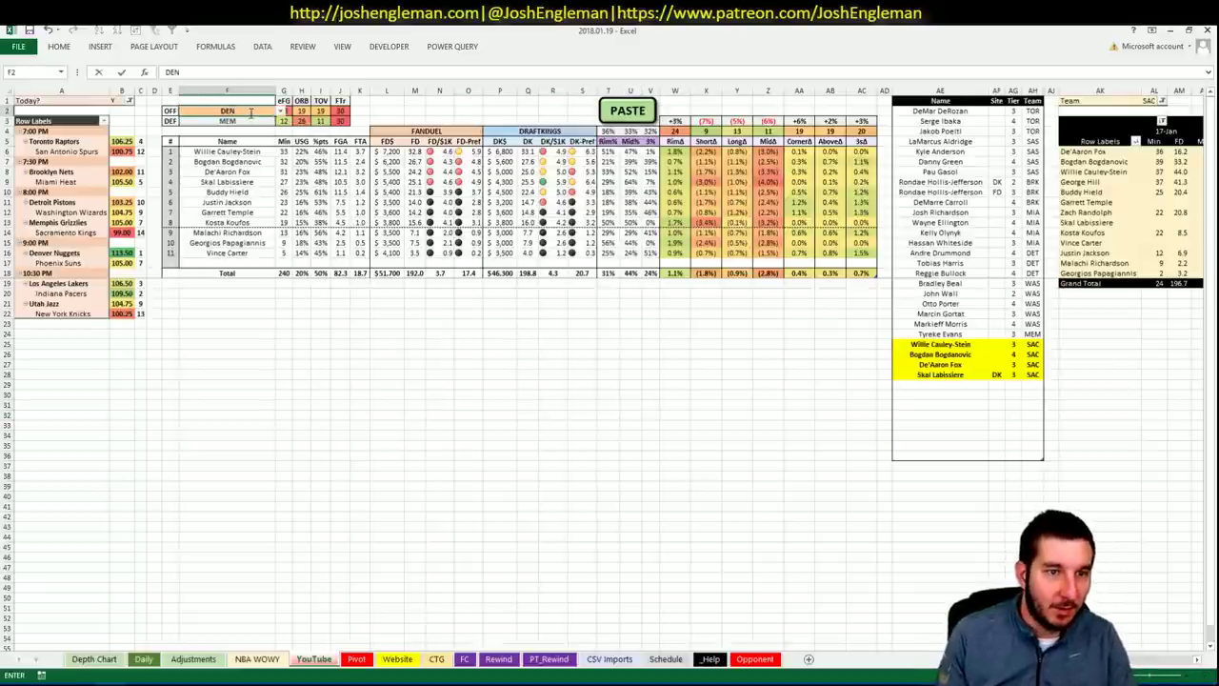
key(Return)
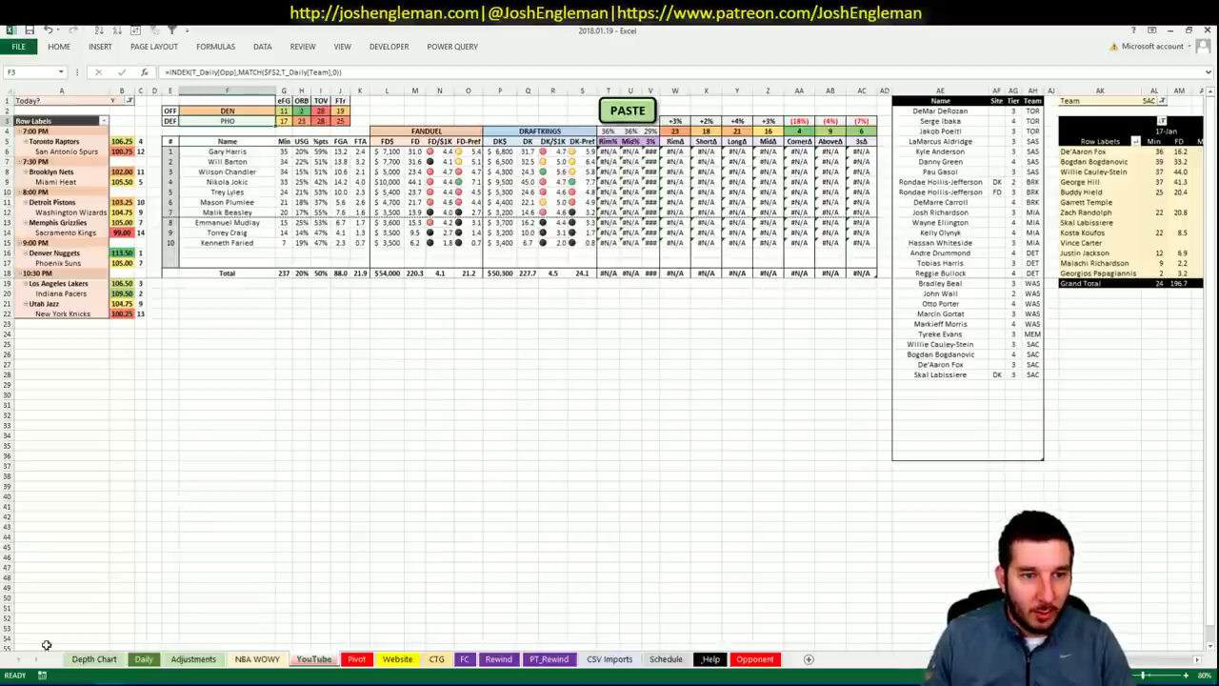
- Switch to Cleaning the Glass in the browser and bring up the Denver Nuggets' Shooting: Frequency table
mouse_move(57, 678)
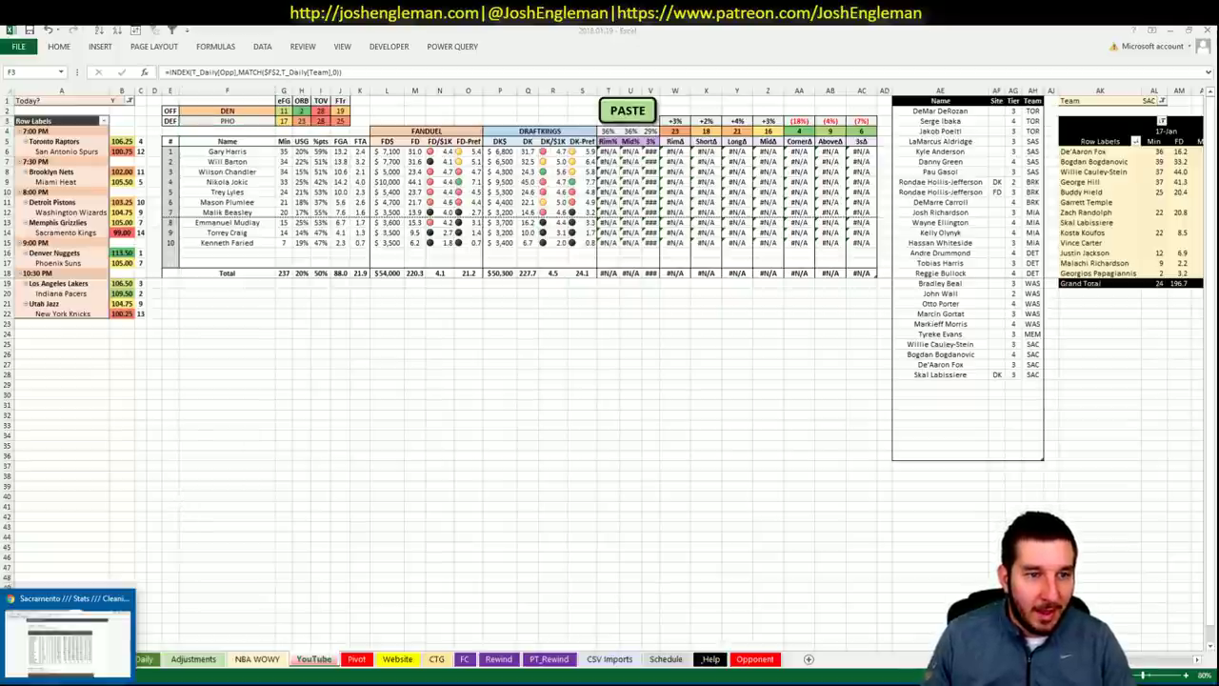
click(67, 631)
click(313, 130)
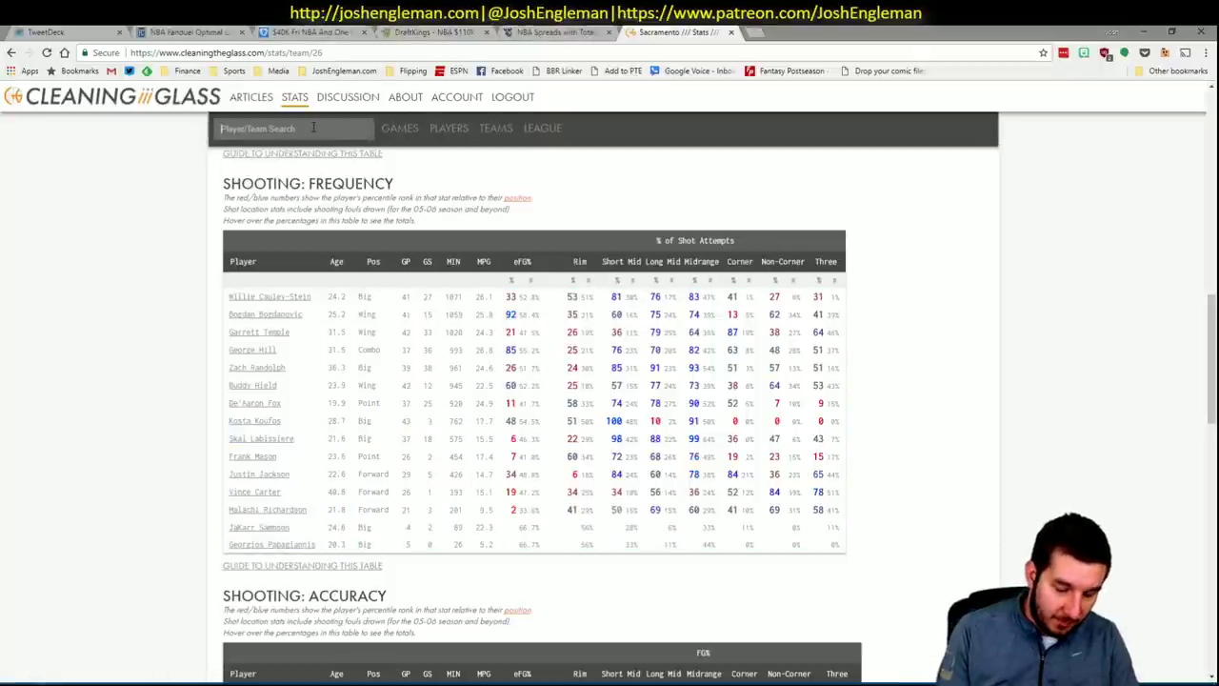
text(den)
key(Down)
key(Return)
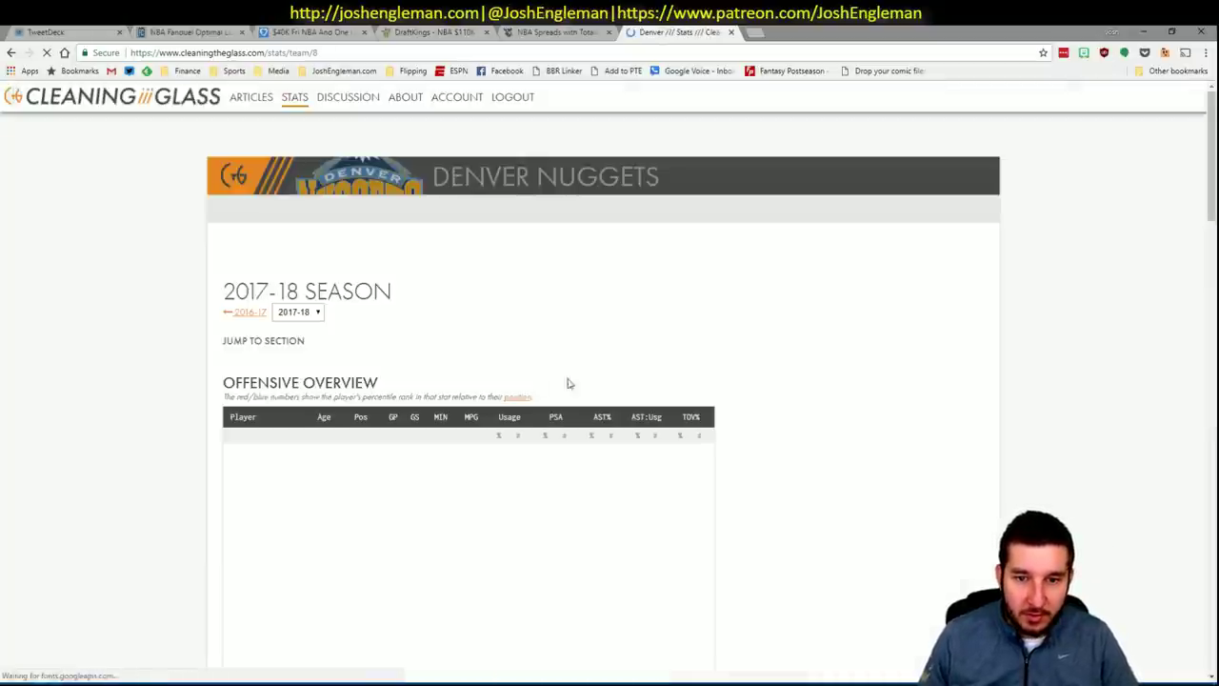
scroll(440, 360, down, 3)
scroll(440, 359, down, 7)
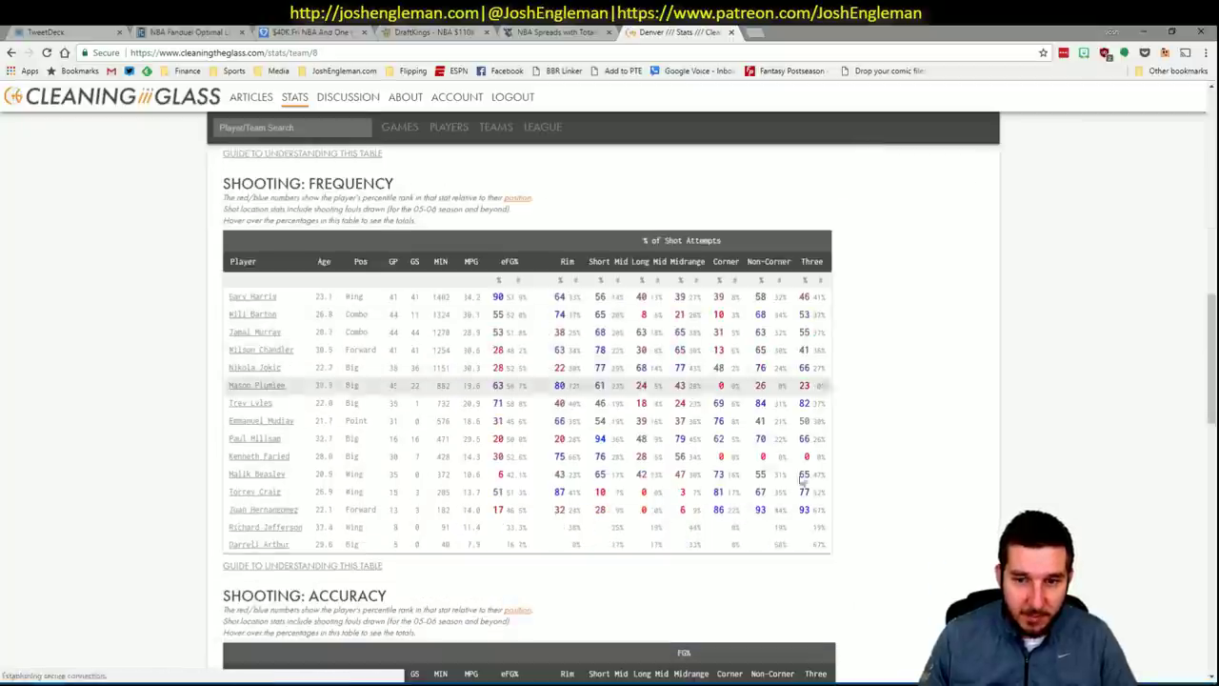
- Copy all of Denver's player rows from the Shooting: Frequency table and load them into the Excel workbook with its paste macro
drag(826, 545, 225, 296)
key(ctrl+c)
key(alt+Tab)
click(611, 111)
click(949, 385)
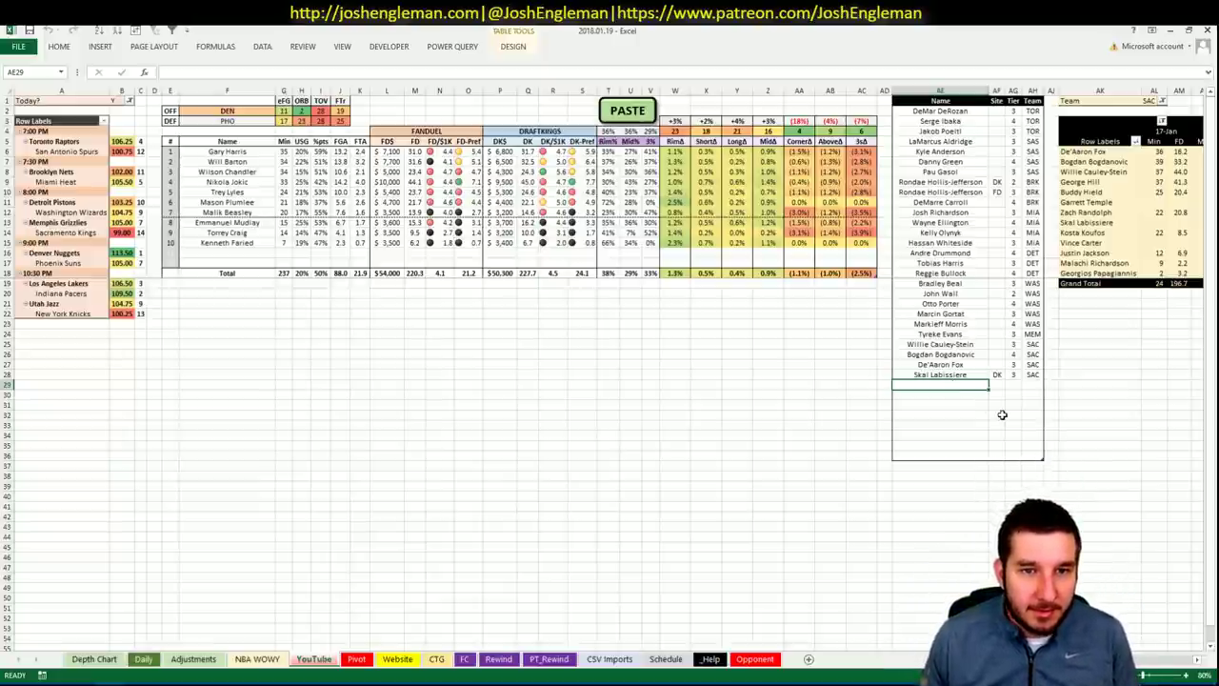
- Check Denver's Defense and Rebounding table on Cleaning the Glass, then return to the Excel workbook
key(alt+Tab)
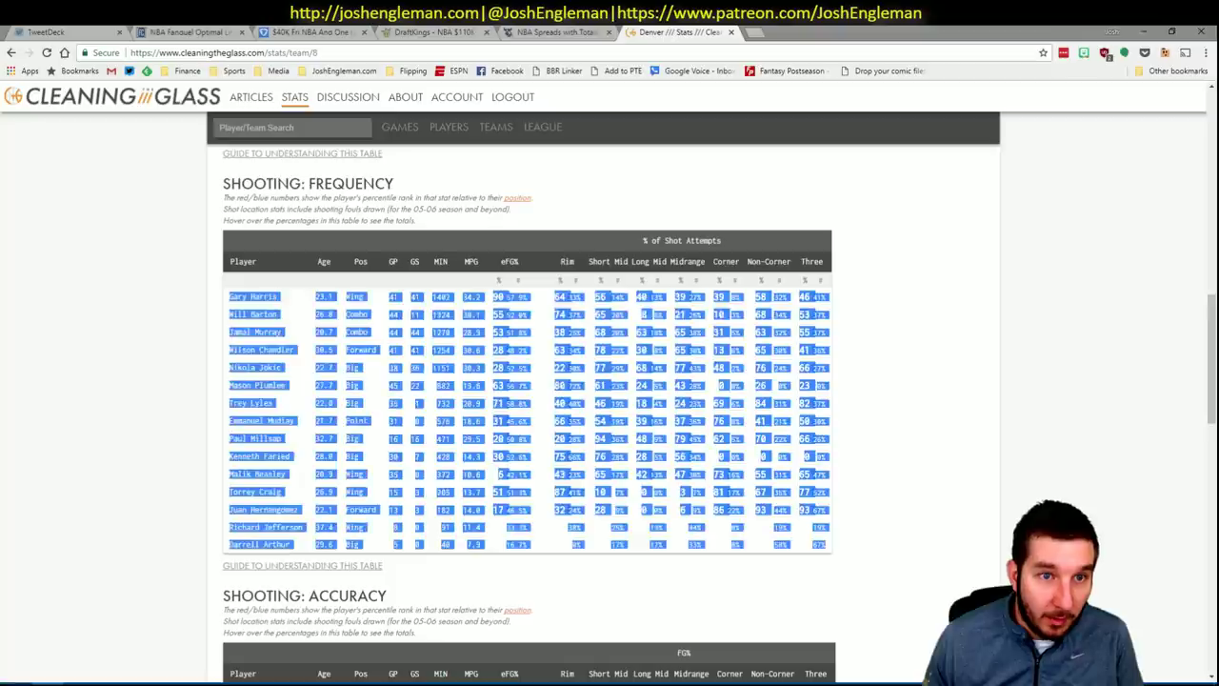
scroll(171, 454, down, 10)
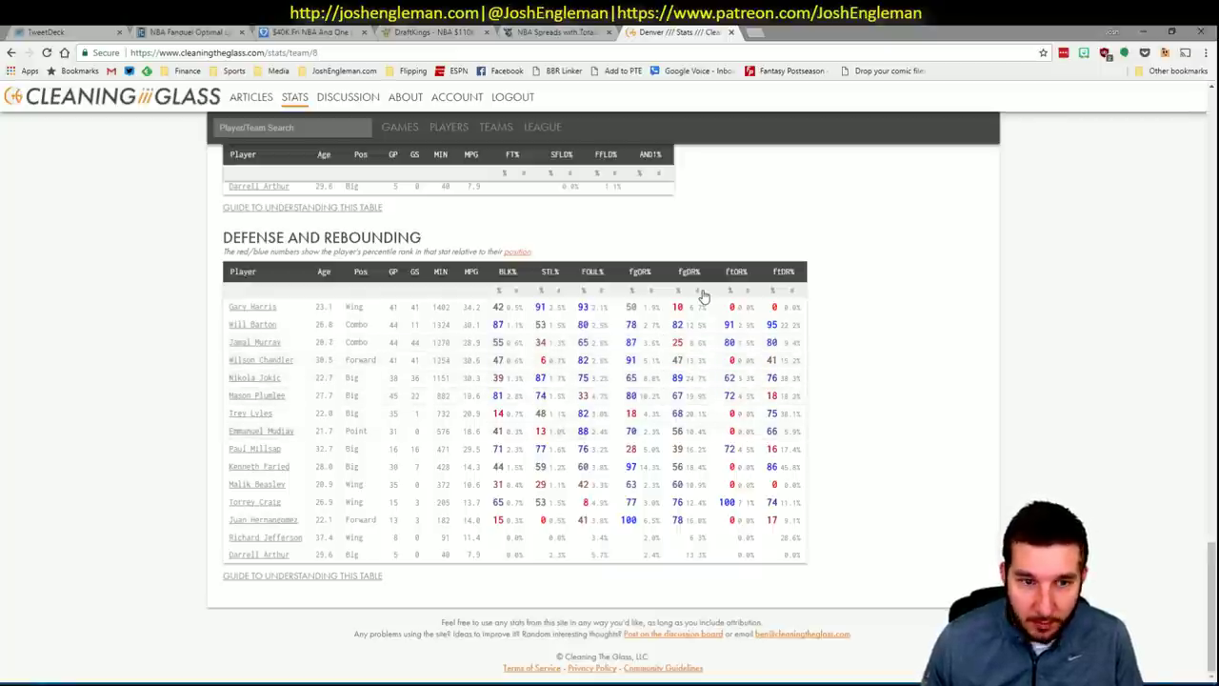
mouse_move(707, 280)
key(alt+Tab)
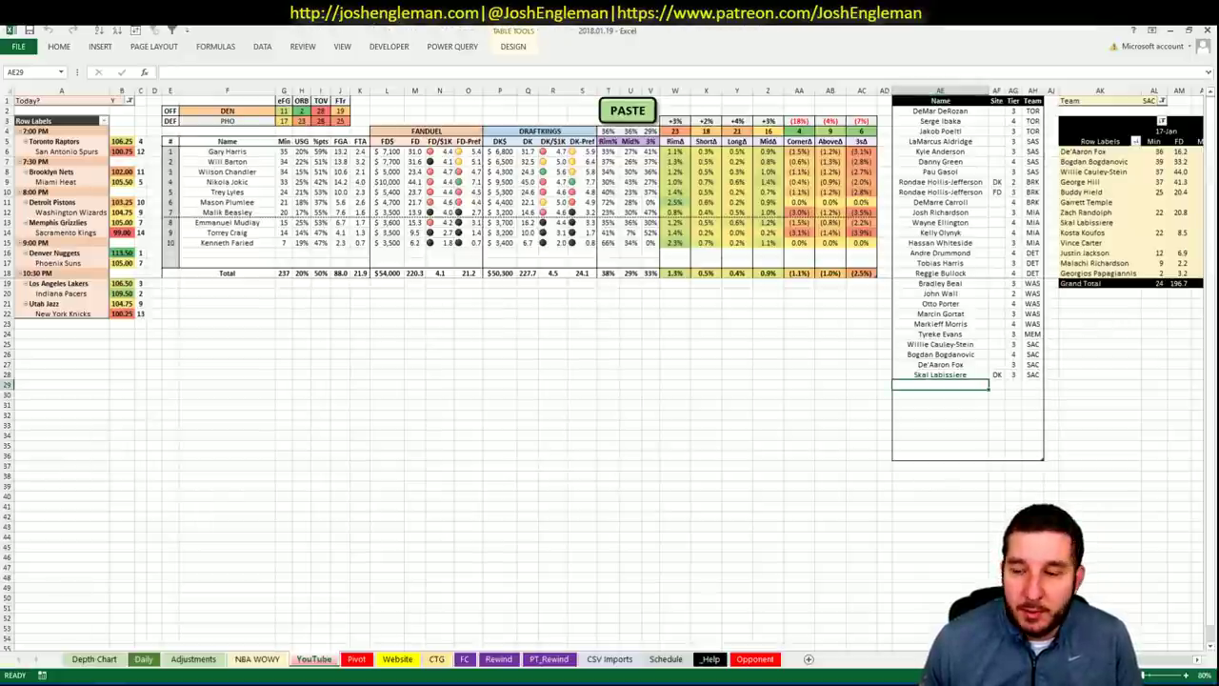
- Filter the recent games pivot table to team DEN
scroll(610, 333, right, 5)
click(509, 100)
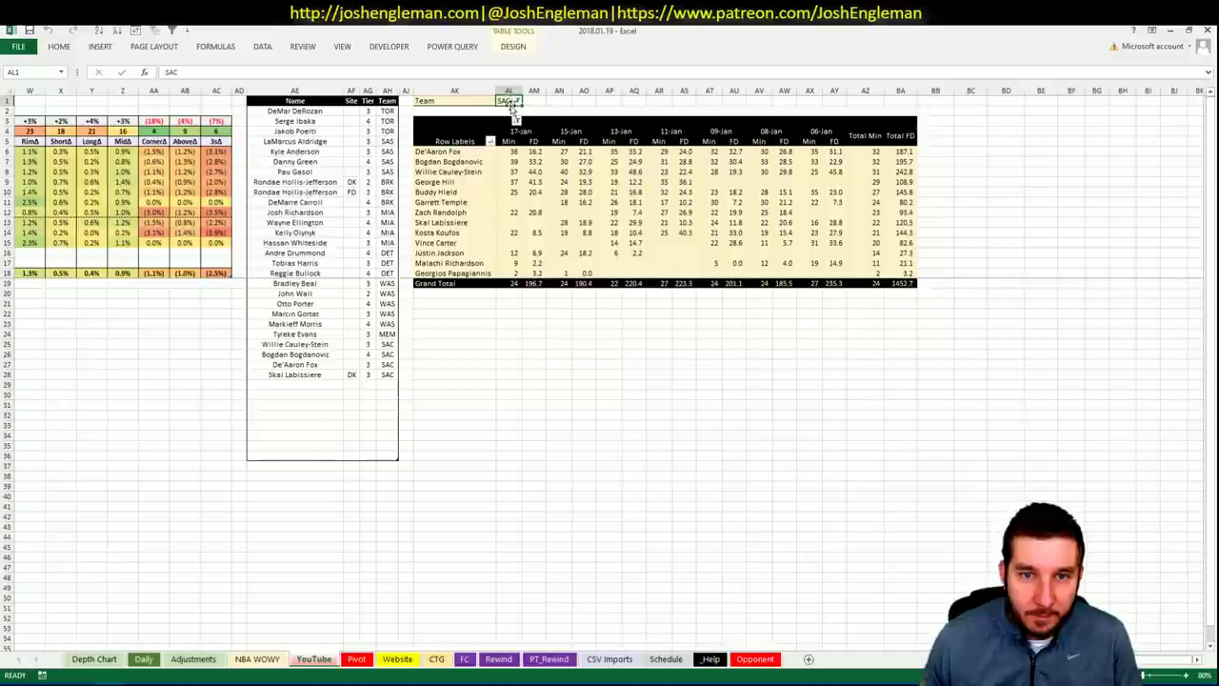
text(DEN)
key(Return)
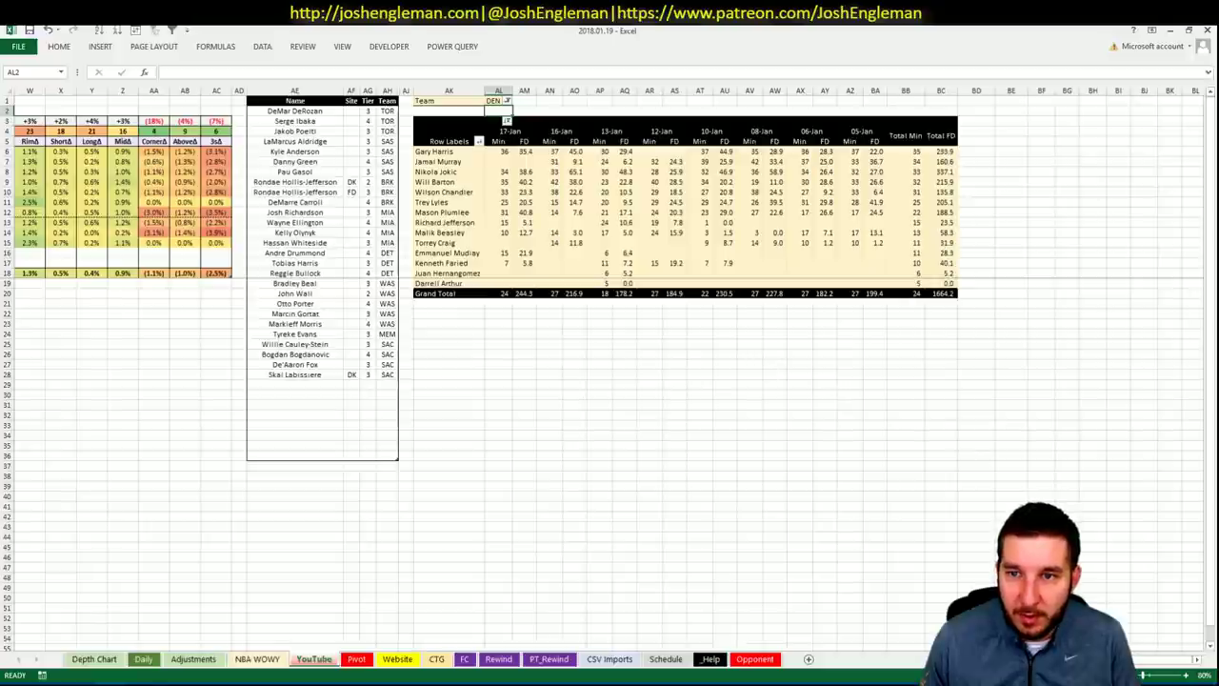
scroll(943, 353, left, 7)
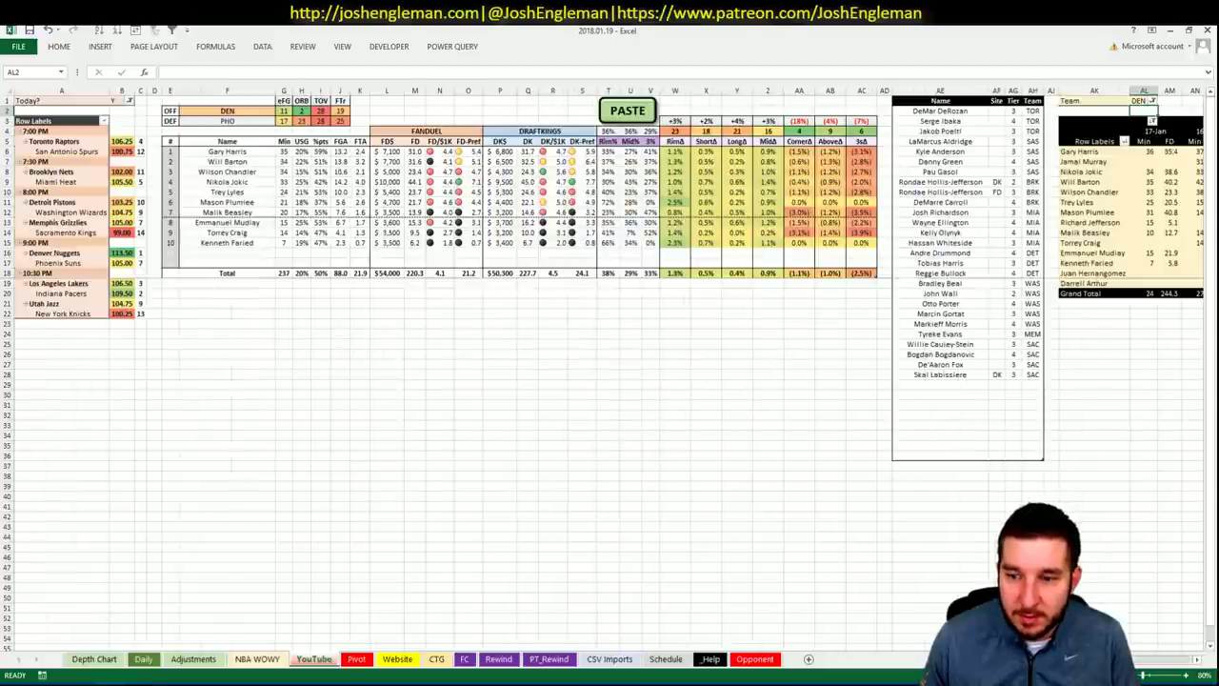
- Add Gary Harris to the player list below Skal Labissiere with tier 3
click(950, 384)
text(Gary)
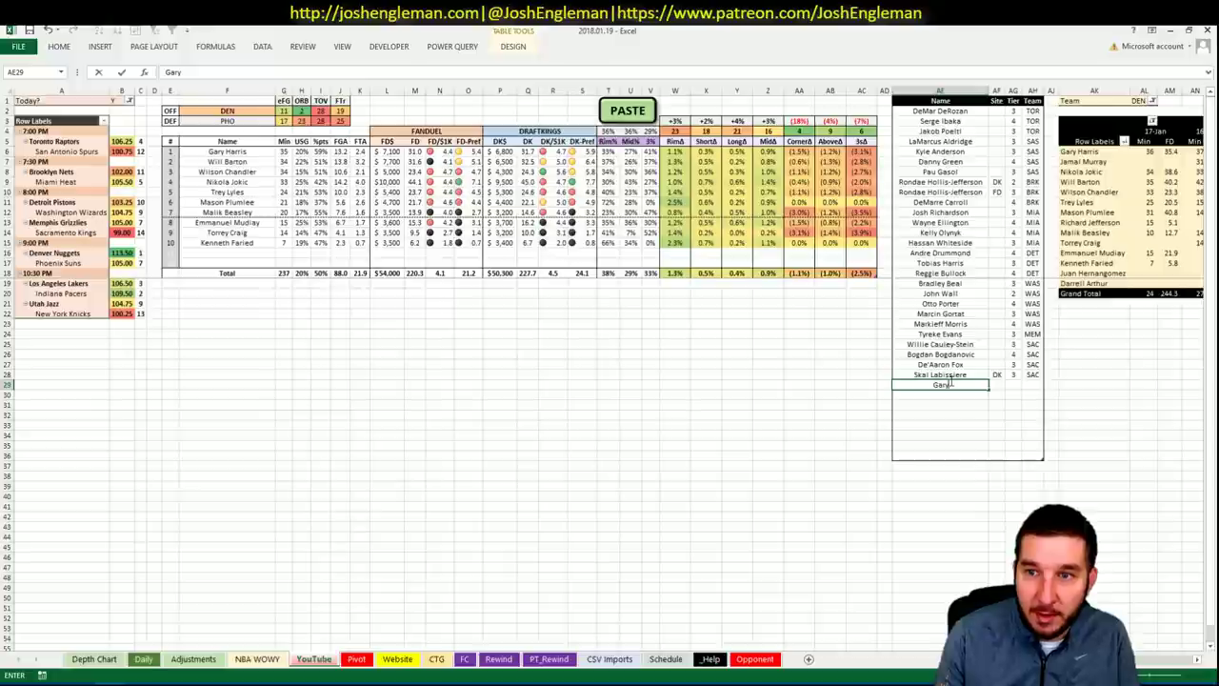
text( Harris)
key(Tab)
key(Tab)
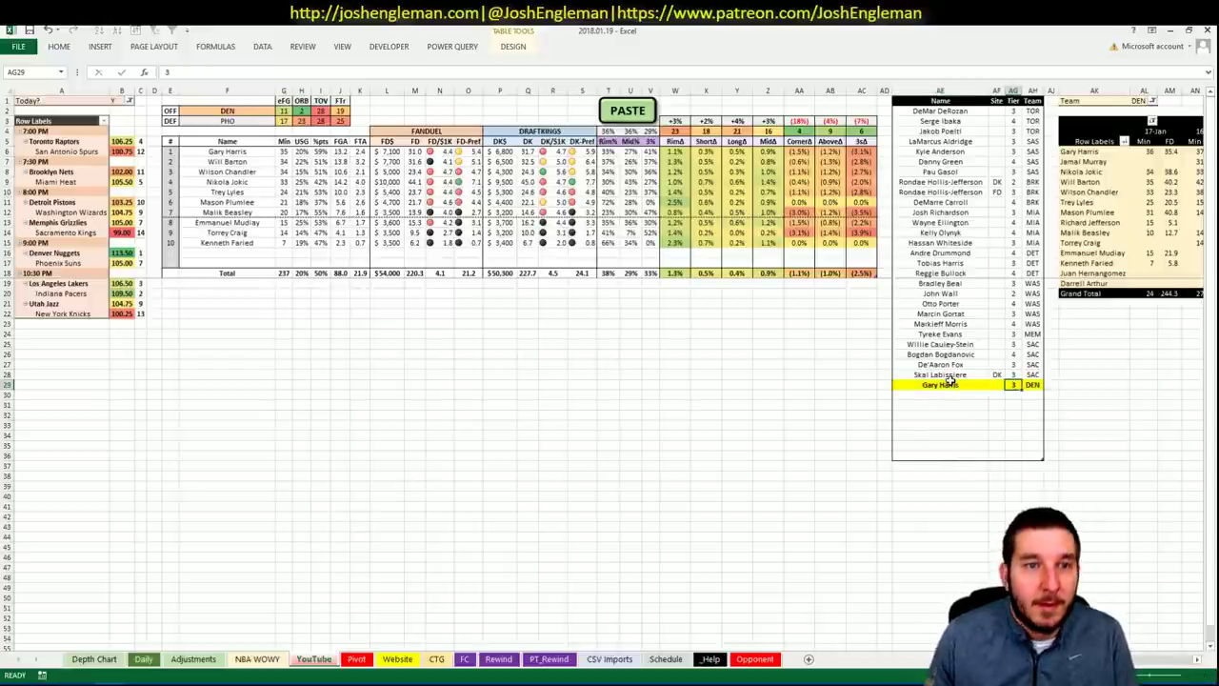
key(Return)
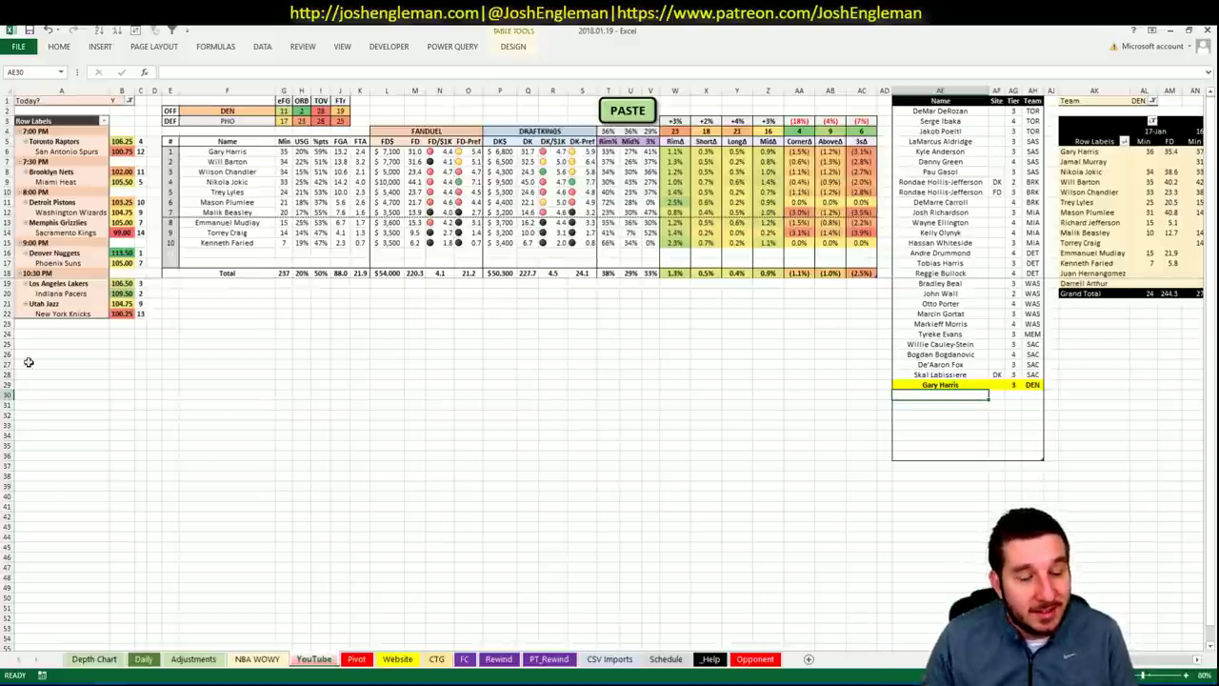
- Review Will Barton's news and game log among the FanDuel shooting guards on FantasyCruncher, then return to Excel
click(50, 682)
click(190, 31)
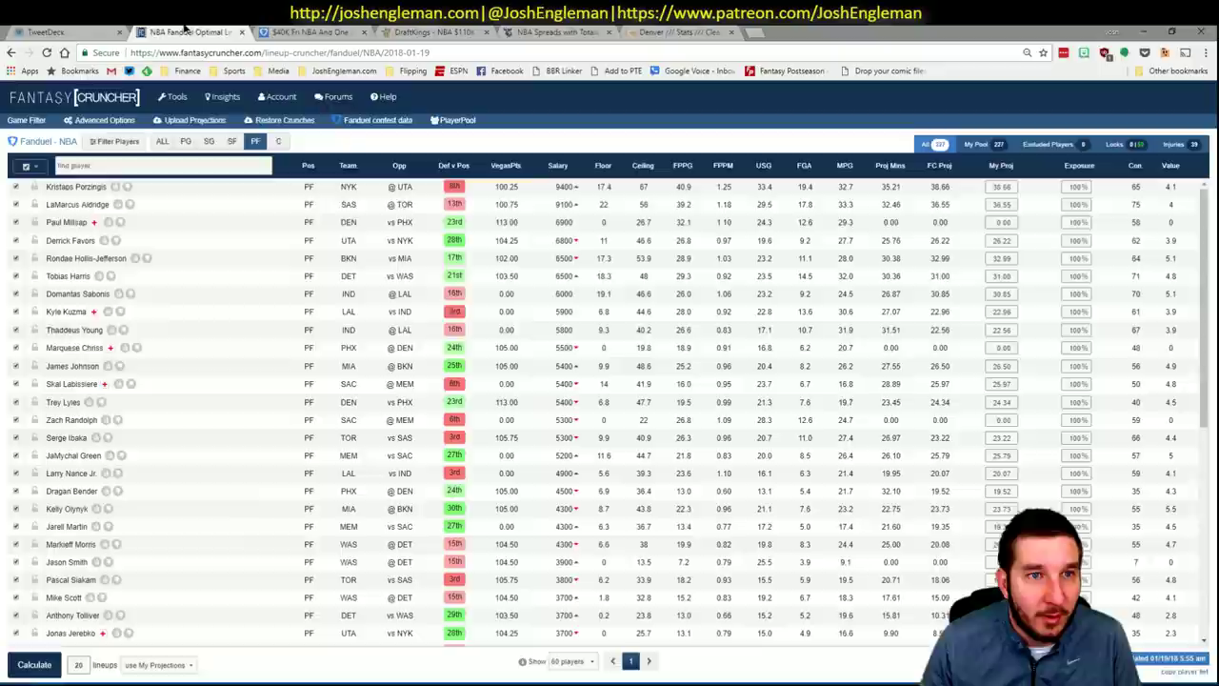
click(213, 145)
click(64, 293)
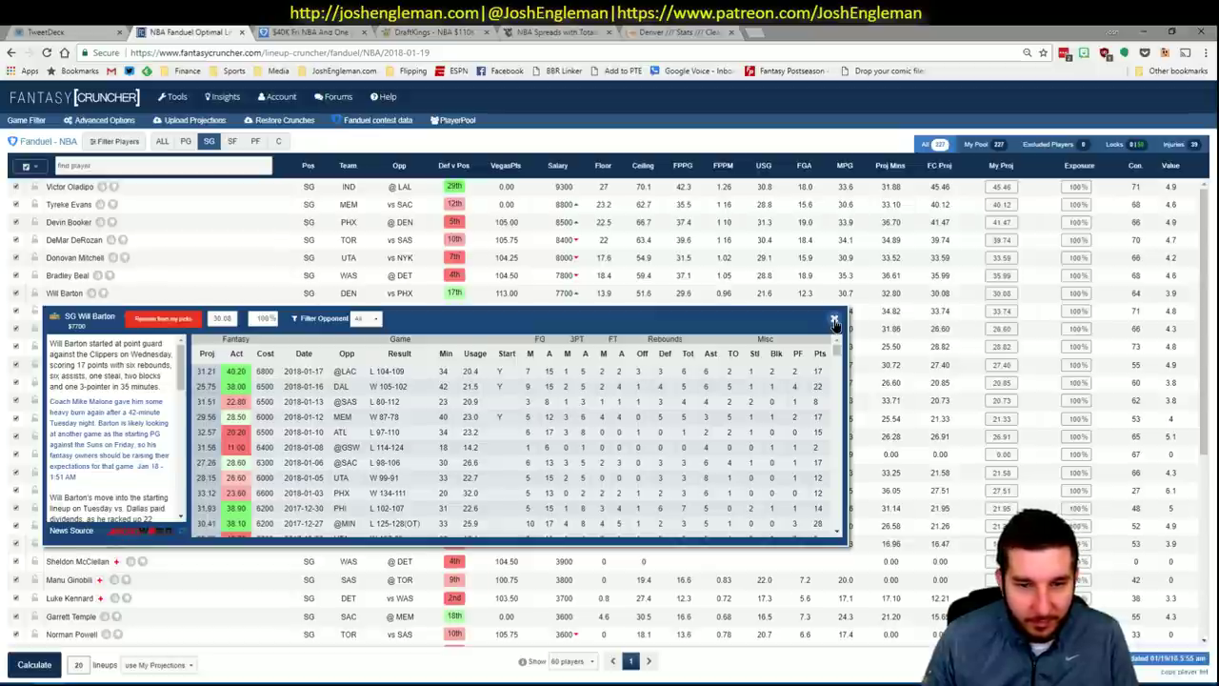
click(834, 321)
key(alt+Tab)
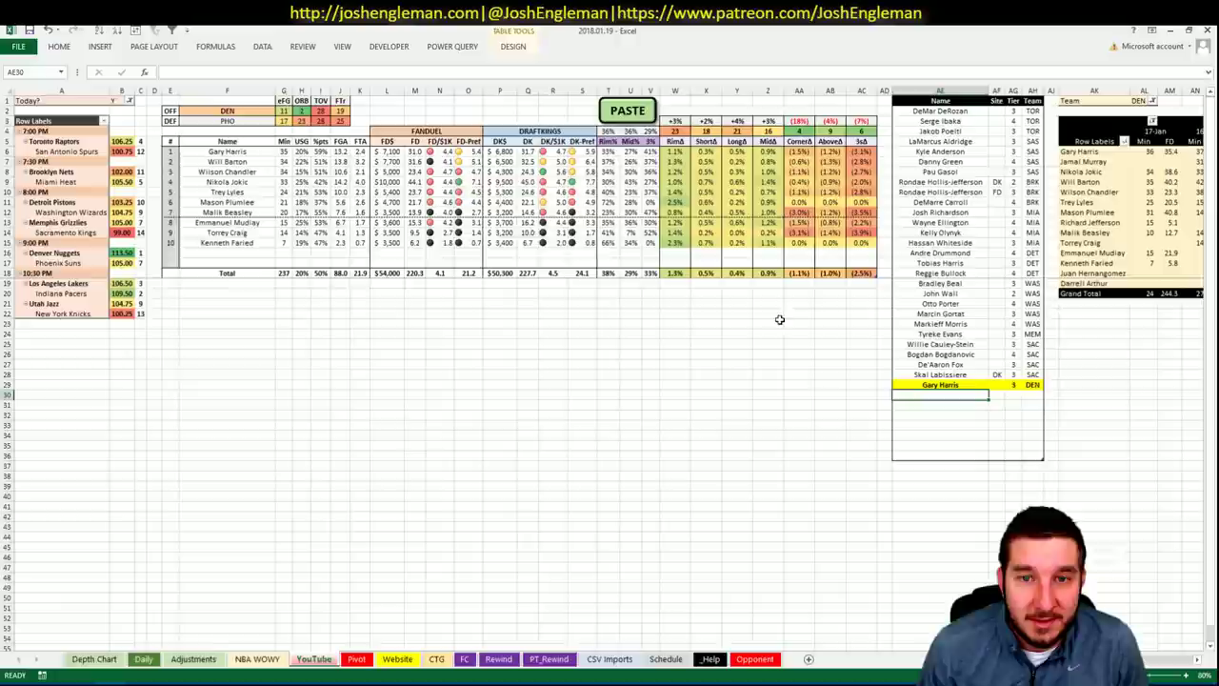
- Add Will Barton to the player list with site DK and tier 2
text(Will Barton)
key(Tab)
text(DK)
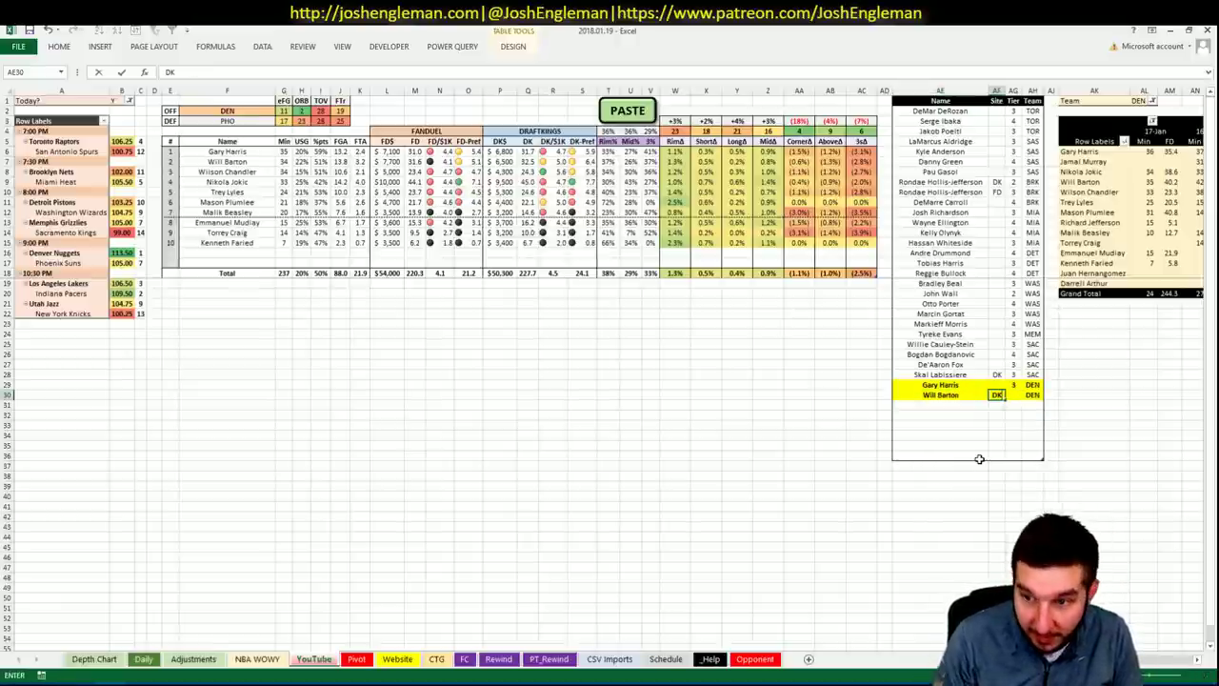
key(Tab)
text(2)
key(Return)
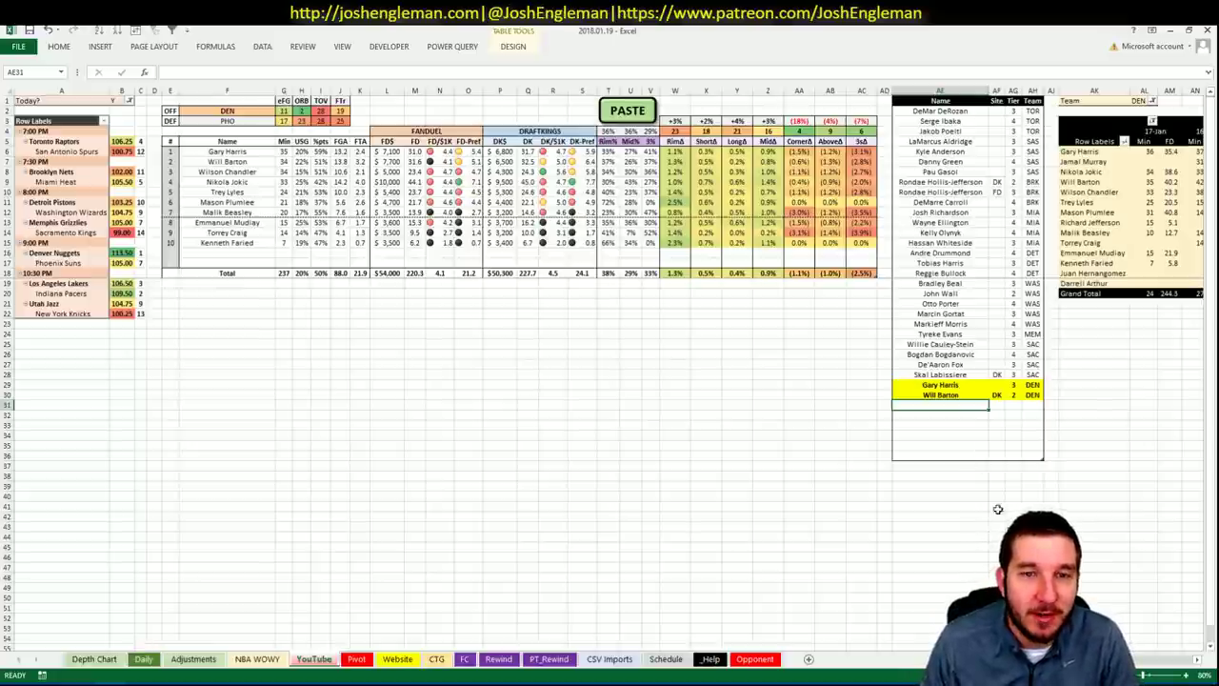
scroll(609, 286, right, 5)
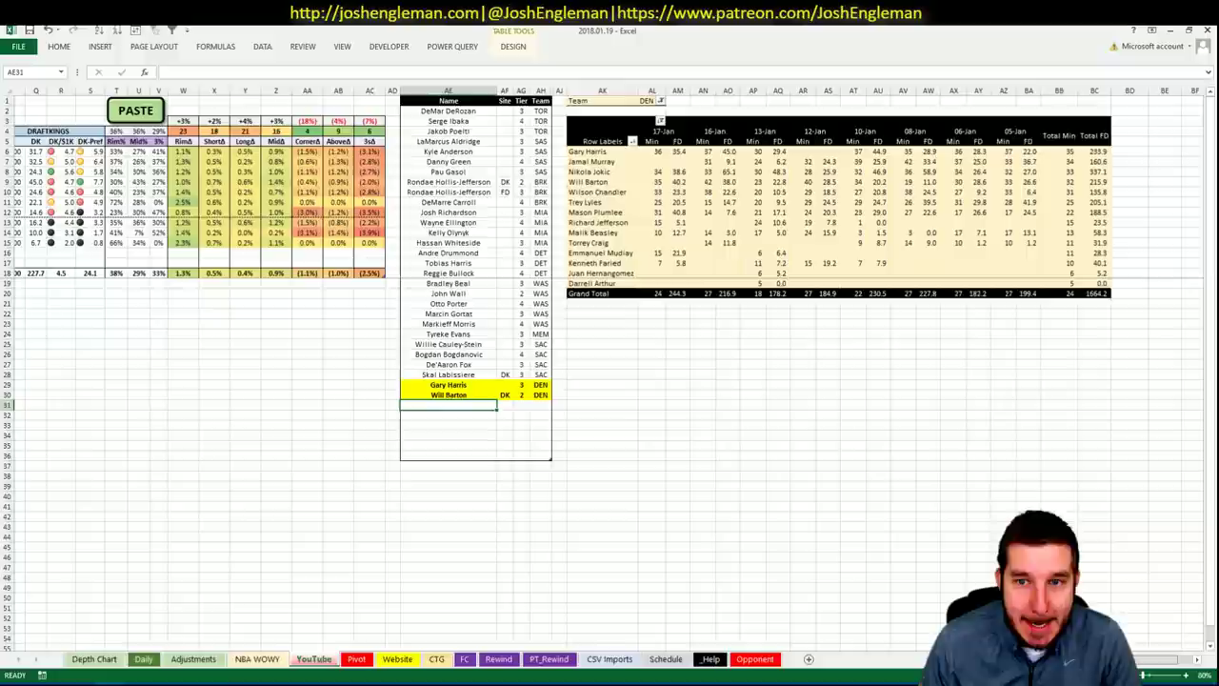
- Add a second Will Barton entry to the player list with site FD and tier 3
scroll(773, 503, left, 5)
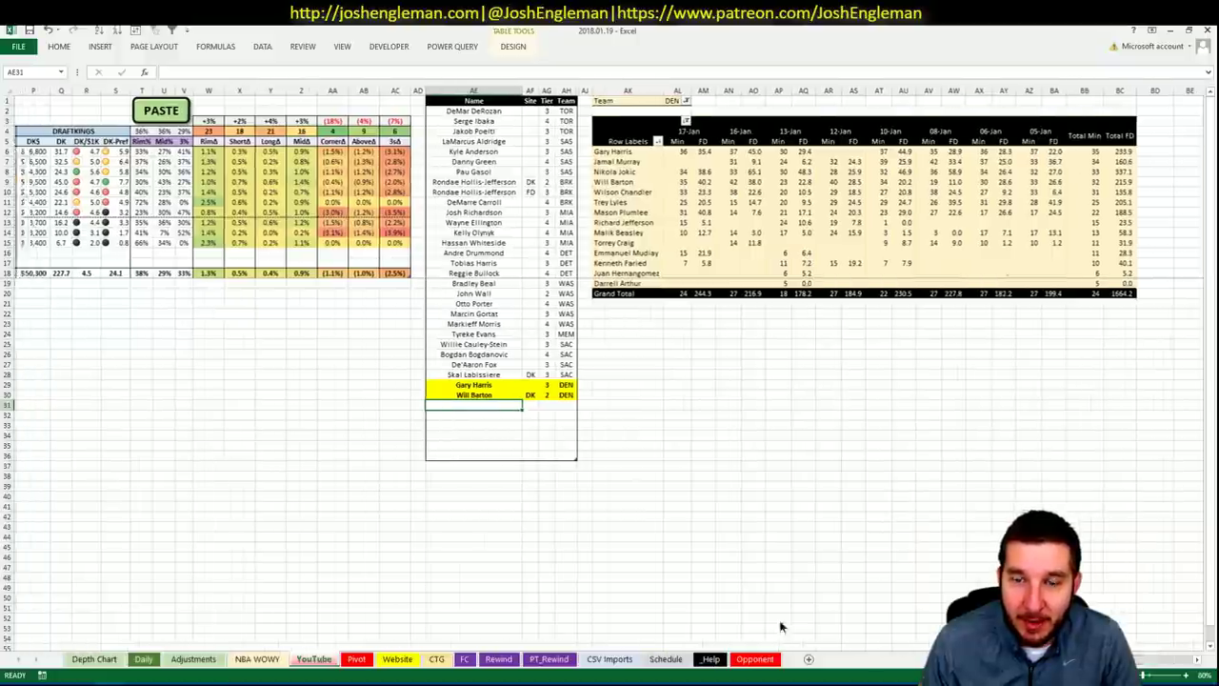
text(Will barton)
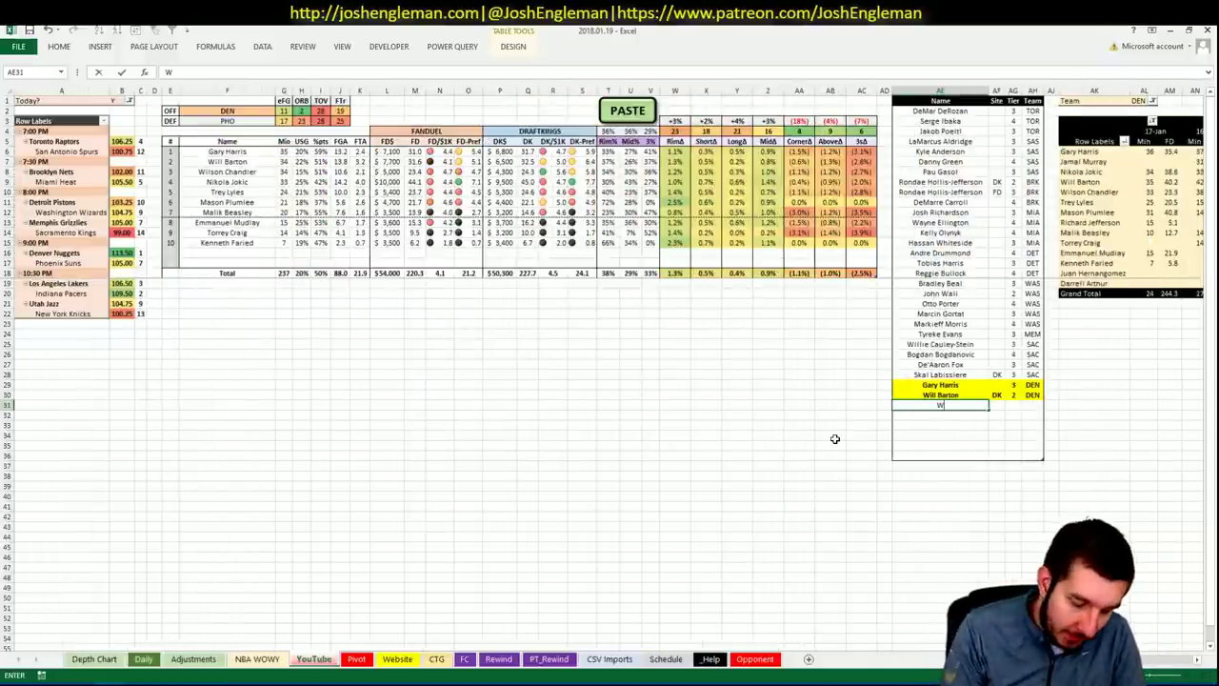
key(BackSpace)
key(BackSpace)
key(BackSpace)
key(BackSpace)
key(BackSpace)
key(BackSpace)
text(Barton)
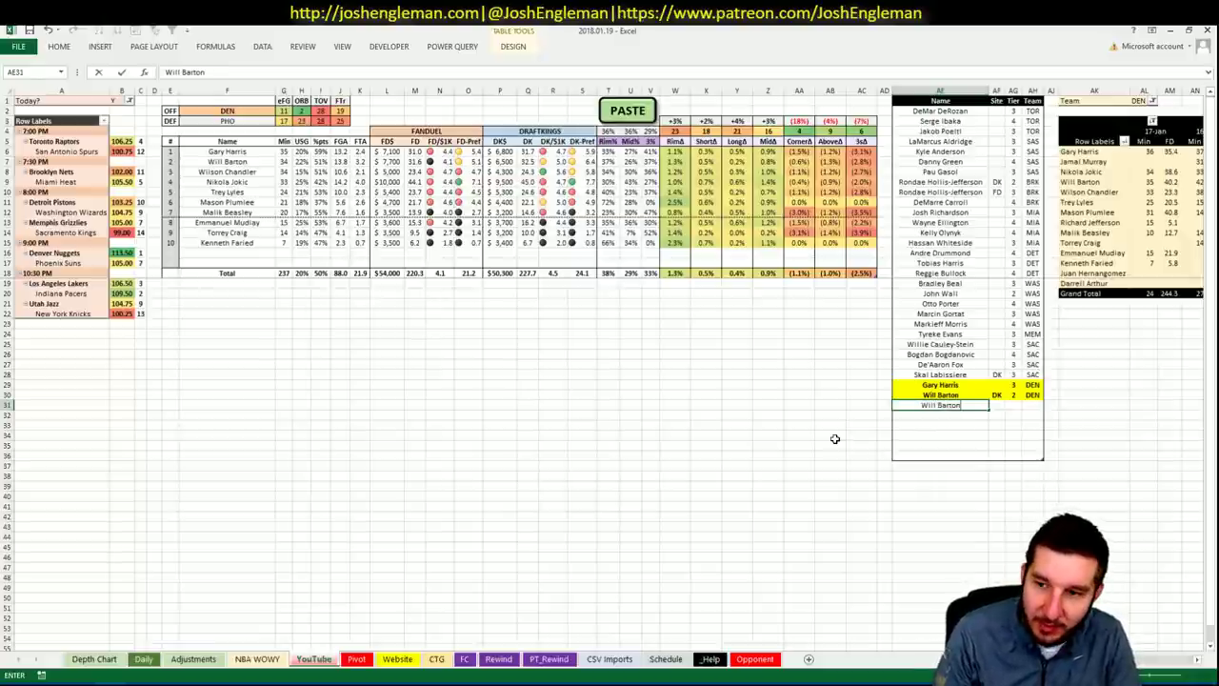
key(Tab)
text(FD)
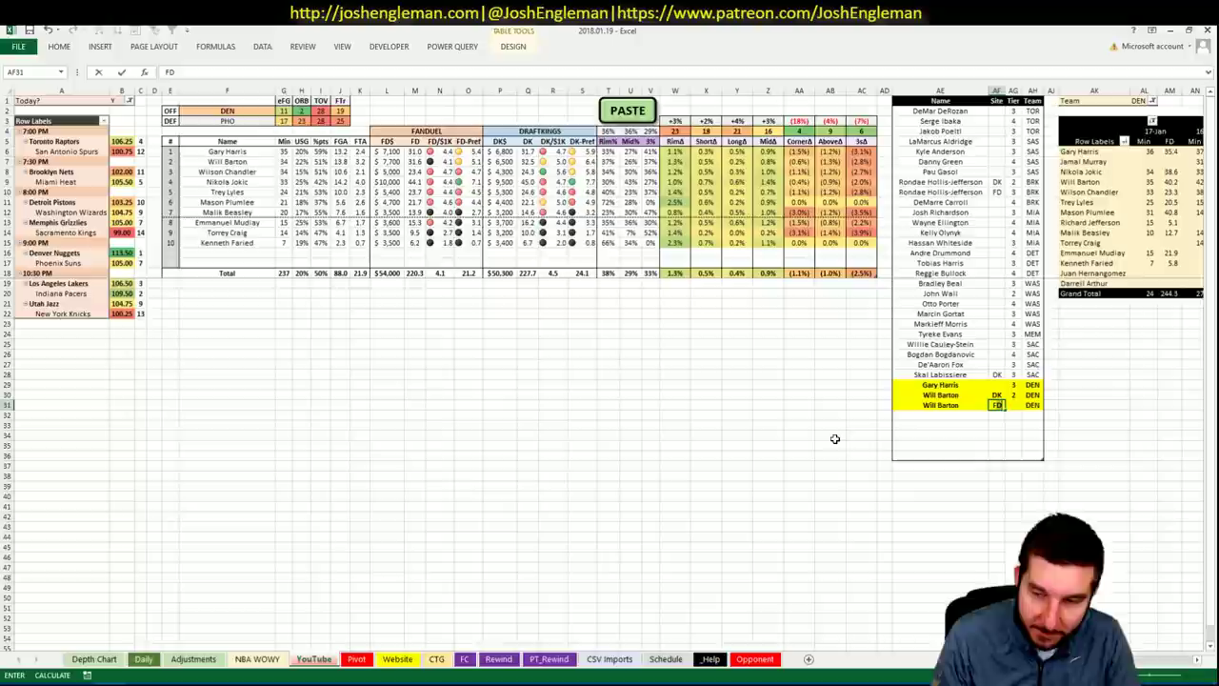
key(Tab)
text(3)
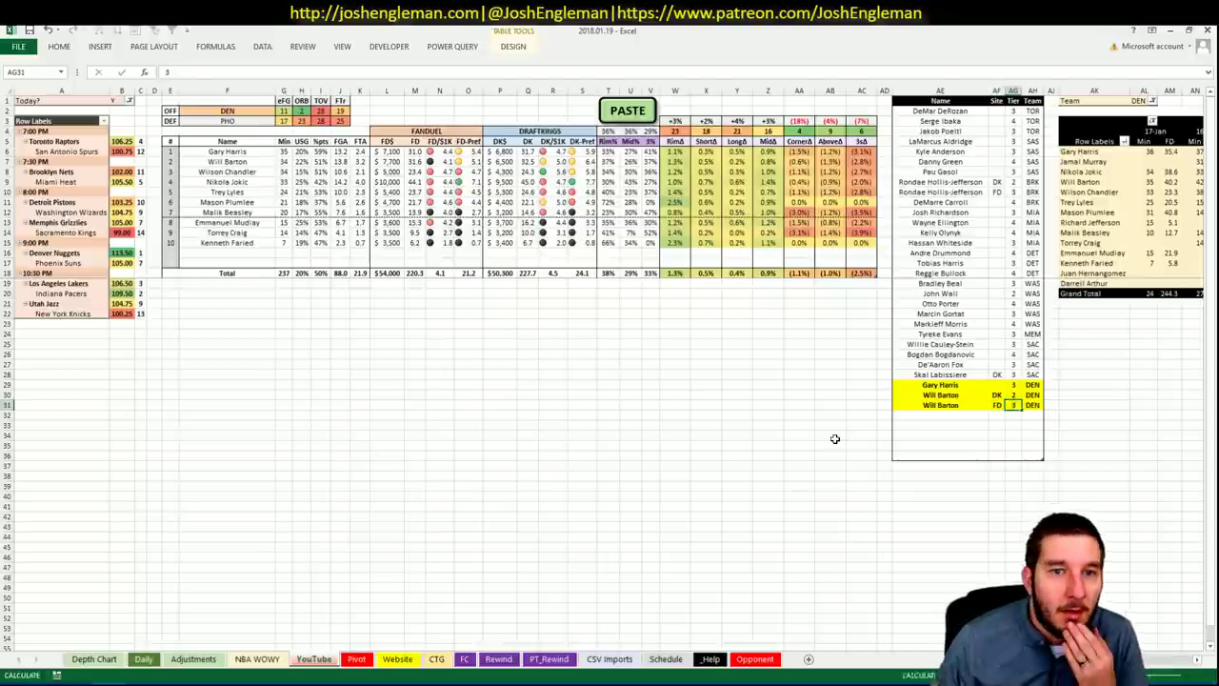
key(Return)
- Add Wilson Chandler to the player list with tier 3, leaving the site blank
text(Wi)
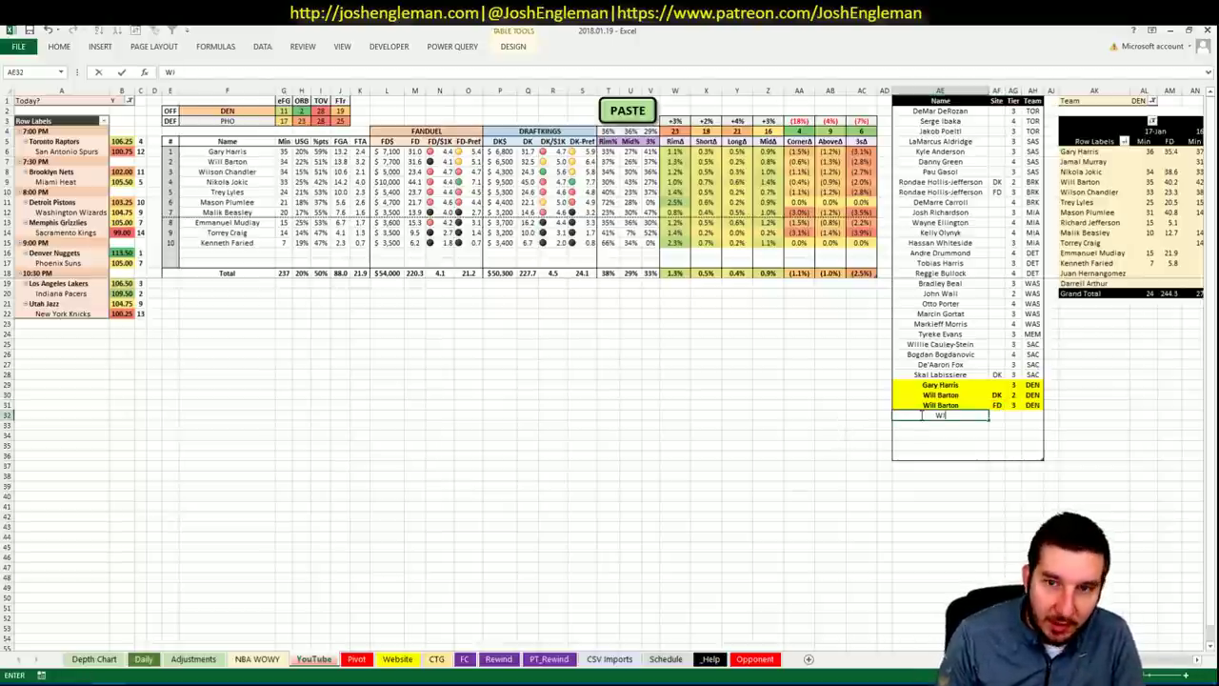
key(Escape)
text(Wilson Chandler)
key(ctrl+Return)
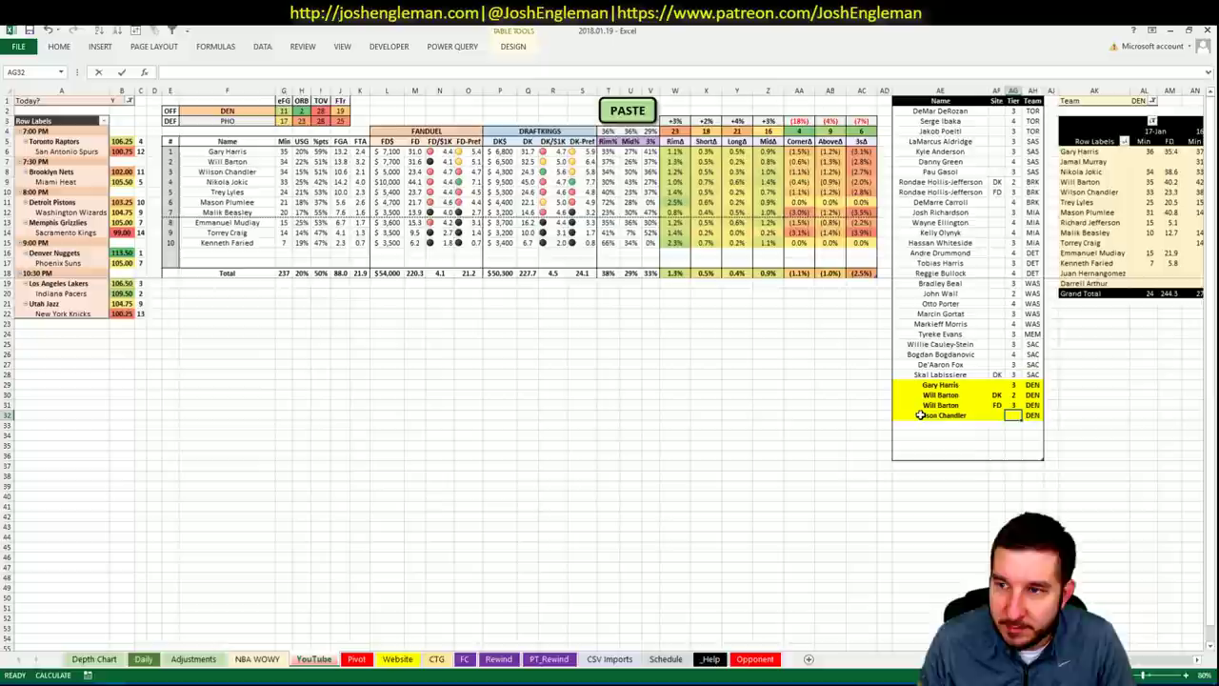
key(Return)
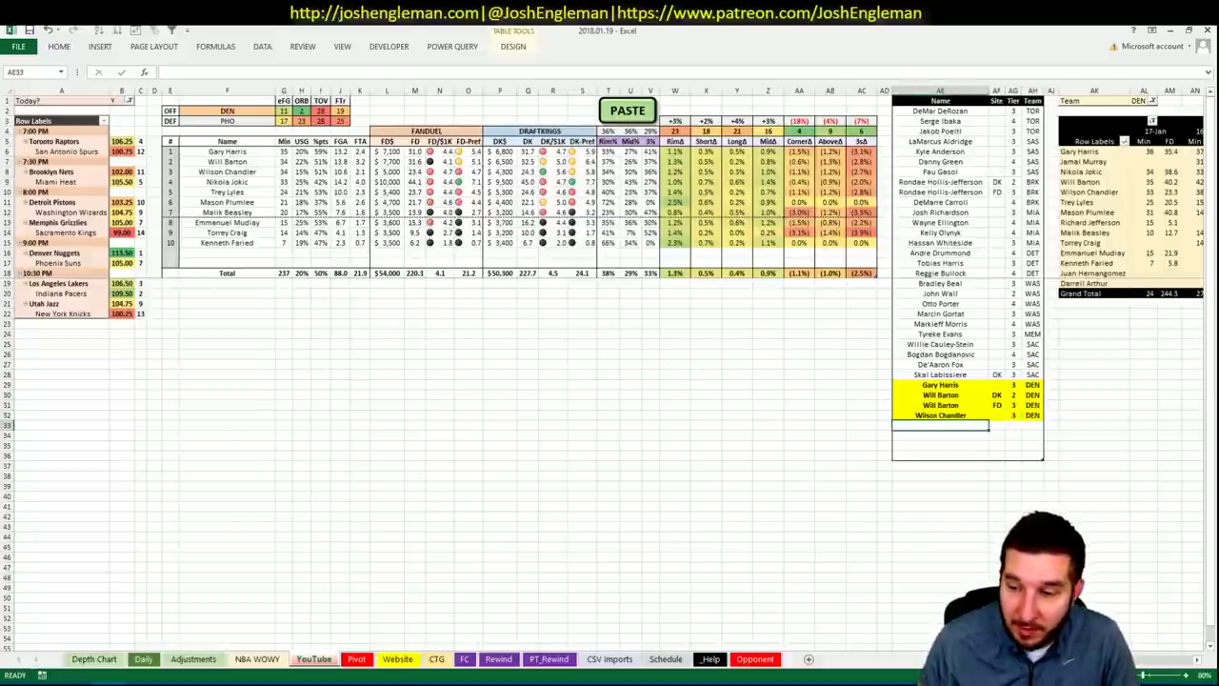
- Review Denver's recent games and projections, and add Nikola Jokic below Wilson Chandler with site and tier left blank
scroll(609, 285, right, 6)
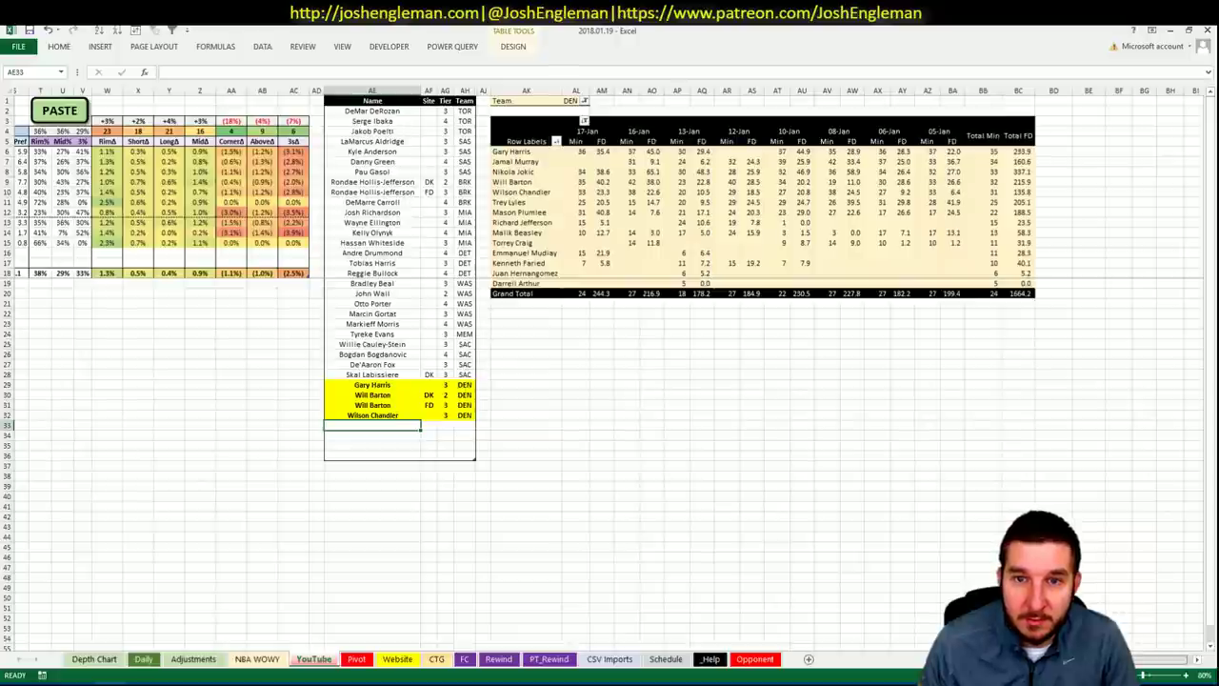
scroll(609, 286, right, 1)
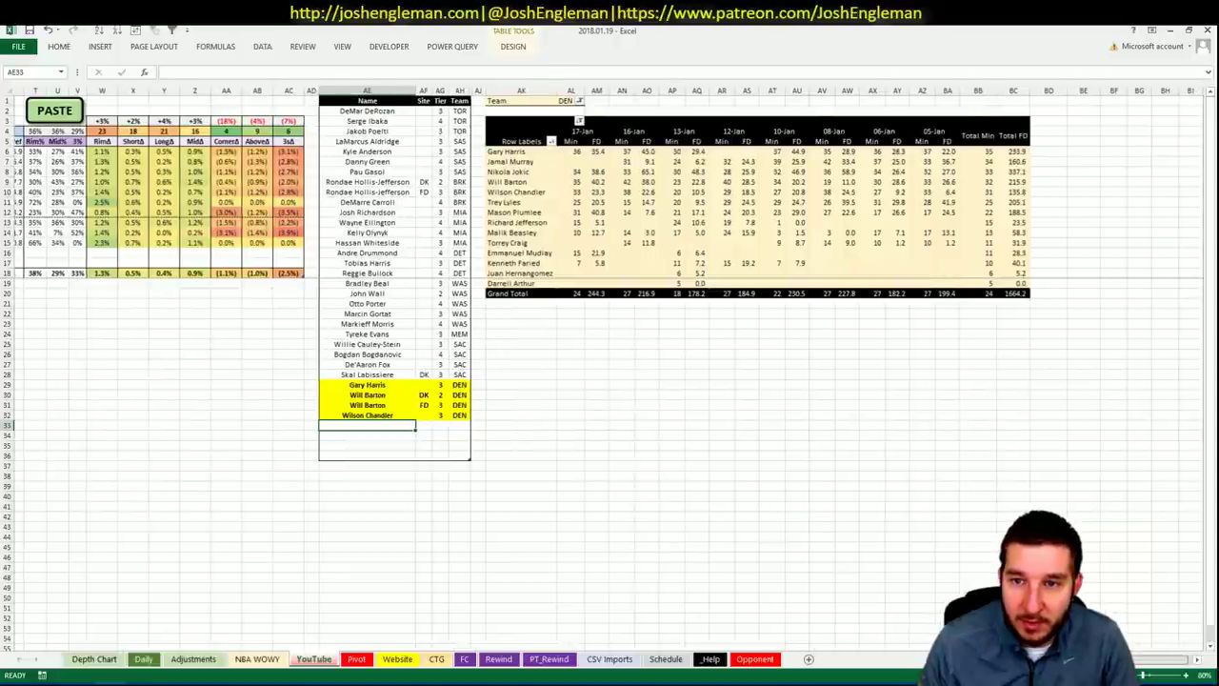
scroll(671, 470, right, 1)
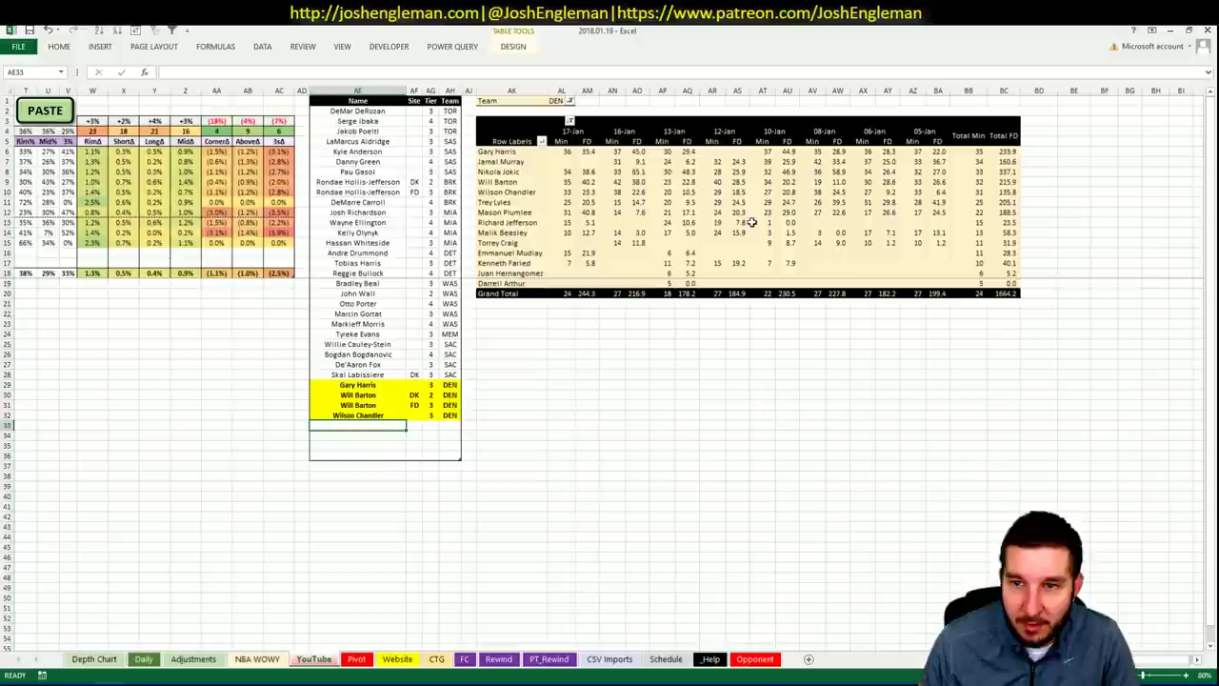
scroll(609, 286, left, 6)
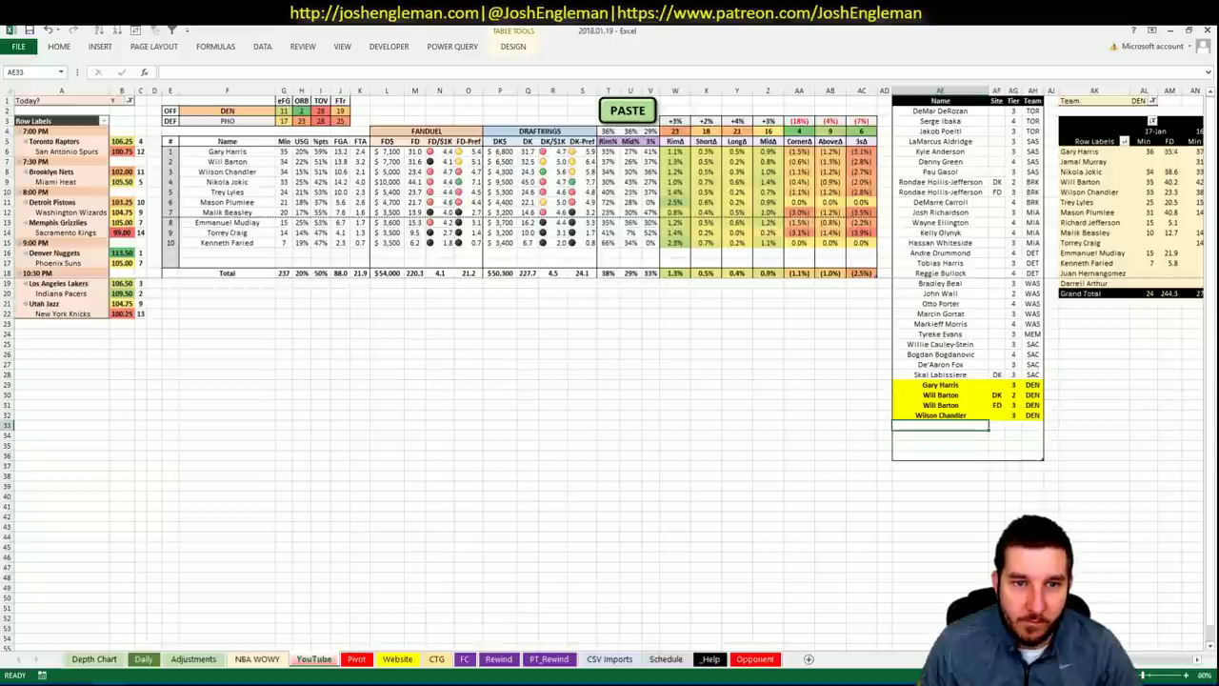
scroll(610, 371, right, 8)
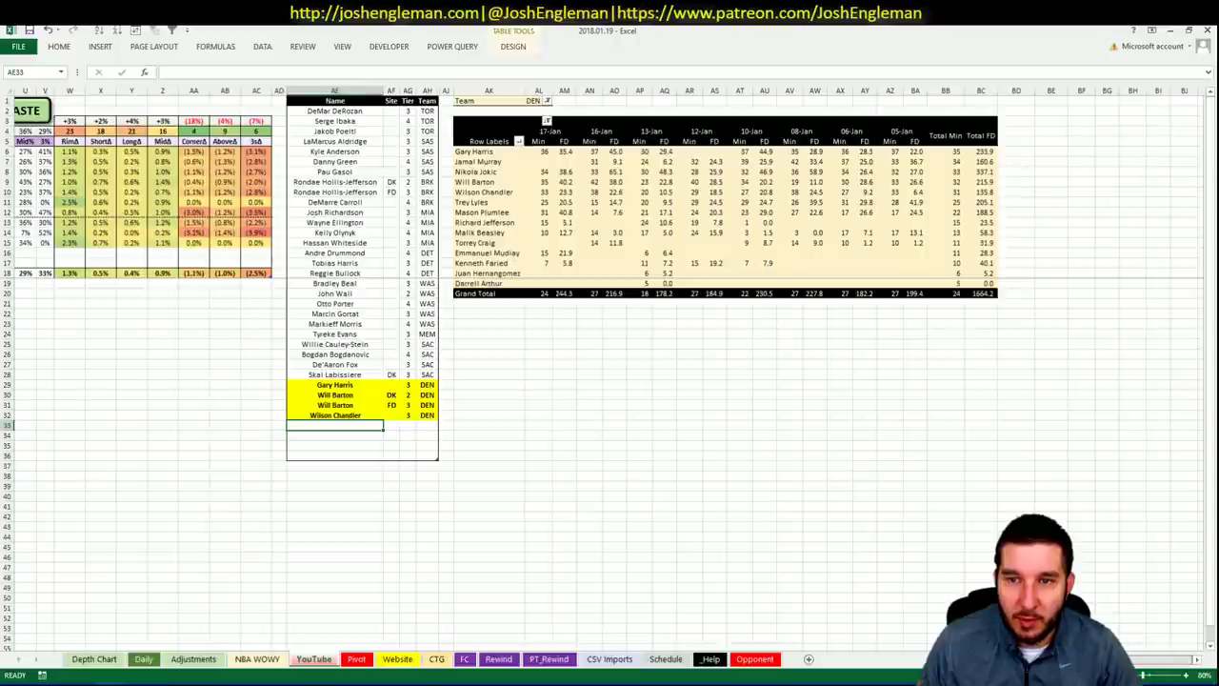
scroll(610, 371, left, 7)
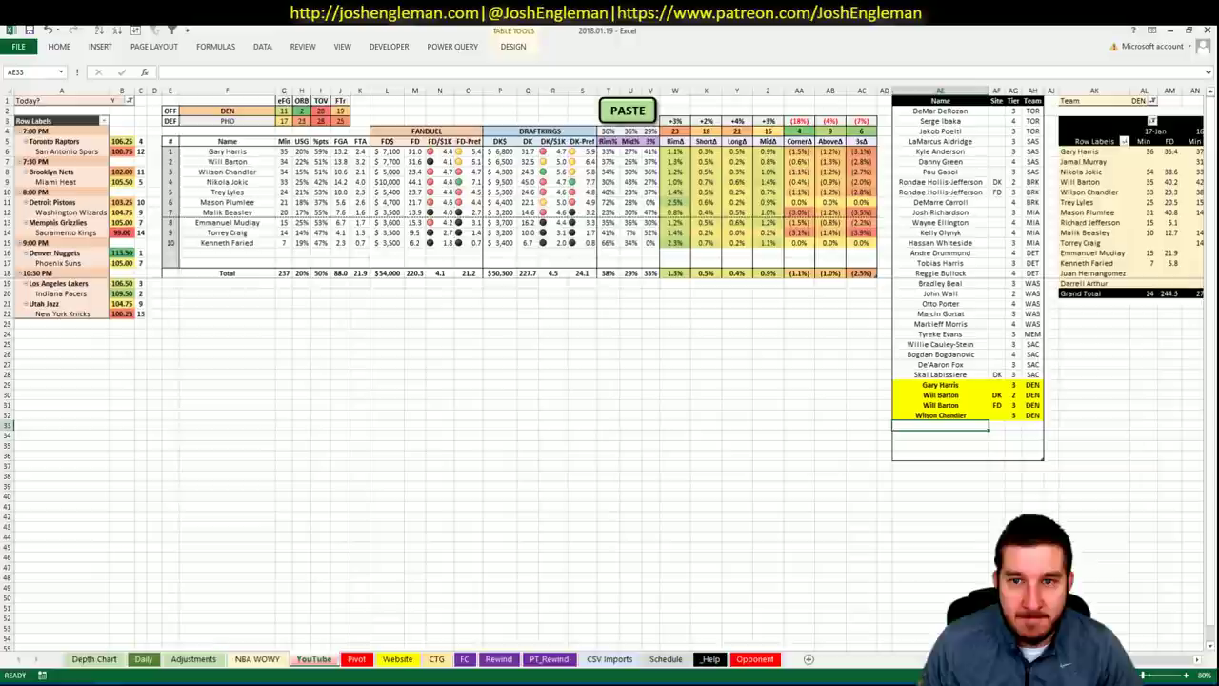
text(Nikola Jokic)
key(Return)
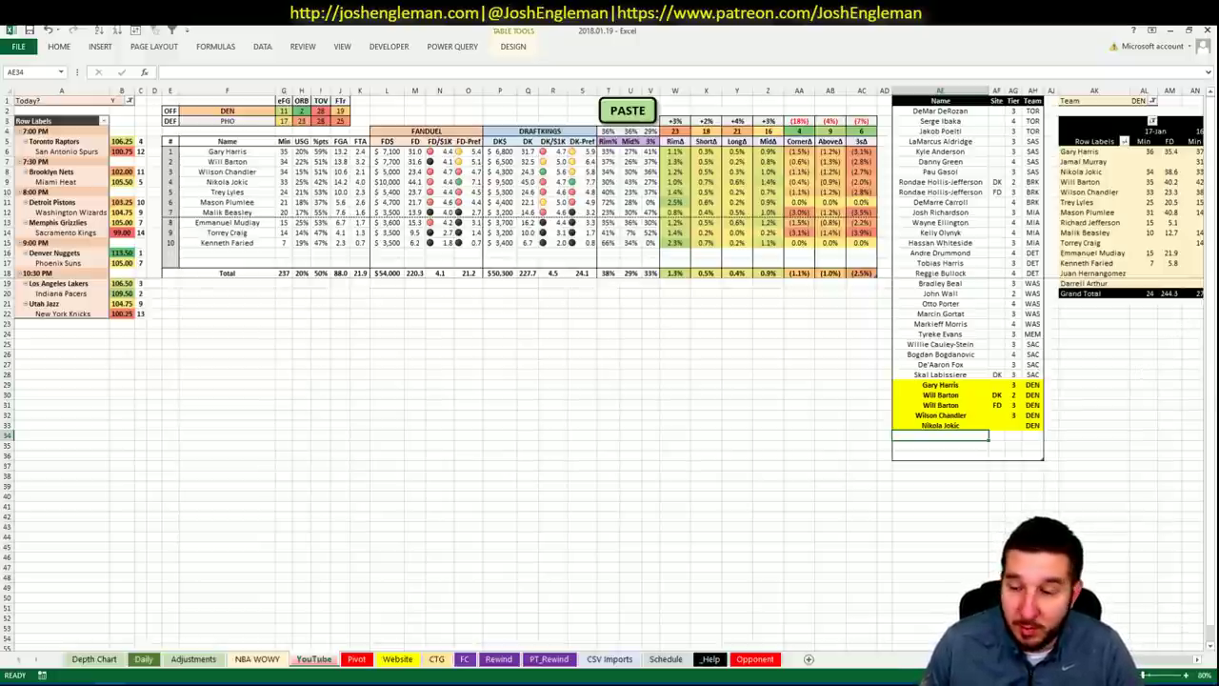
- Set the offense team above the projections table to PHO
scroll(609, 342, right, 5)
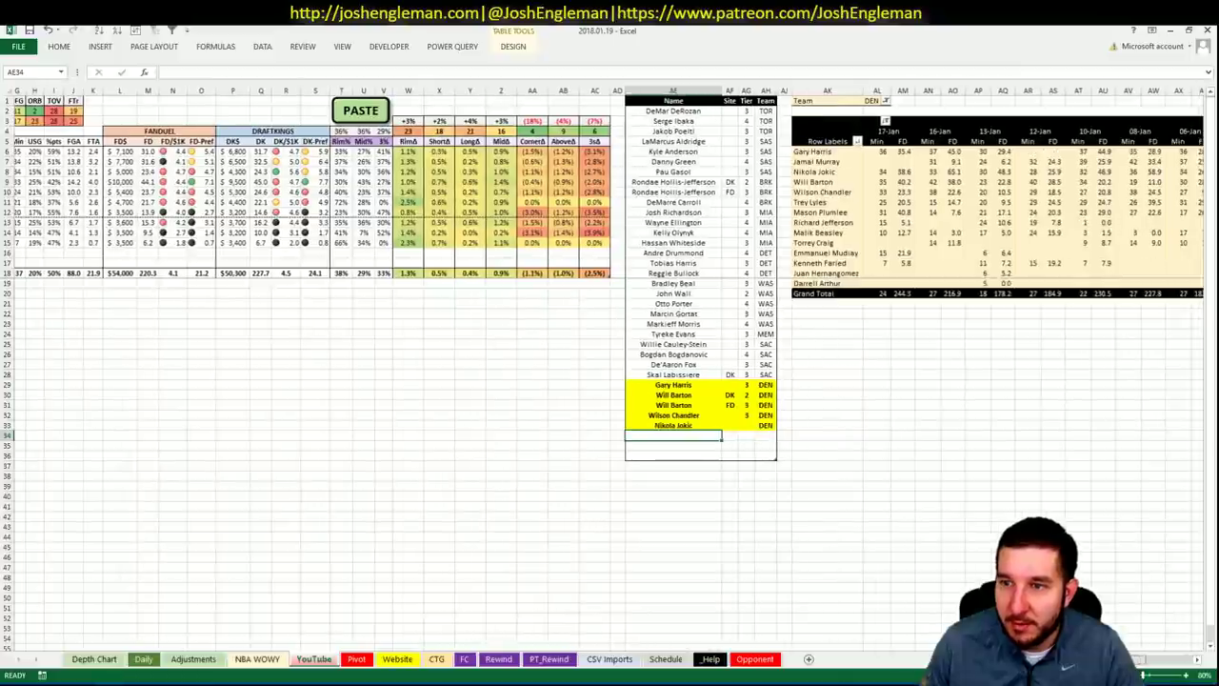
scroll(876, 660, left, 5)
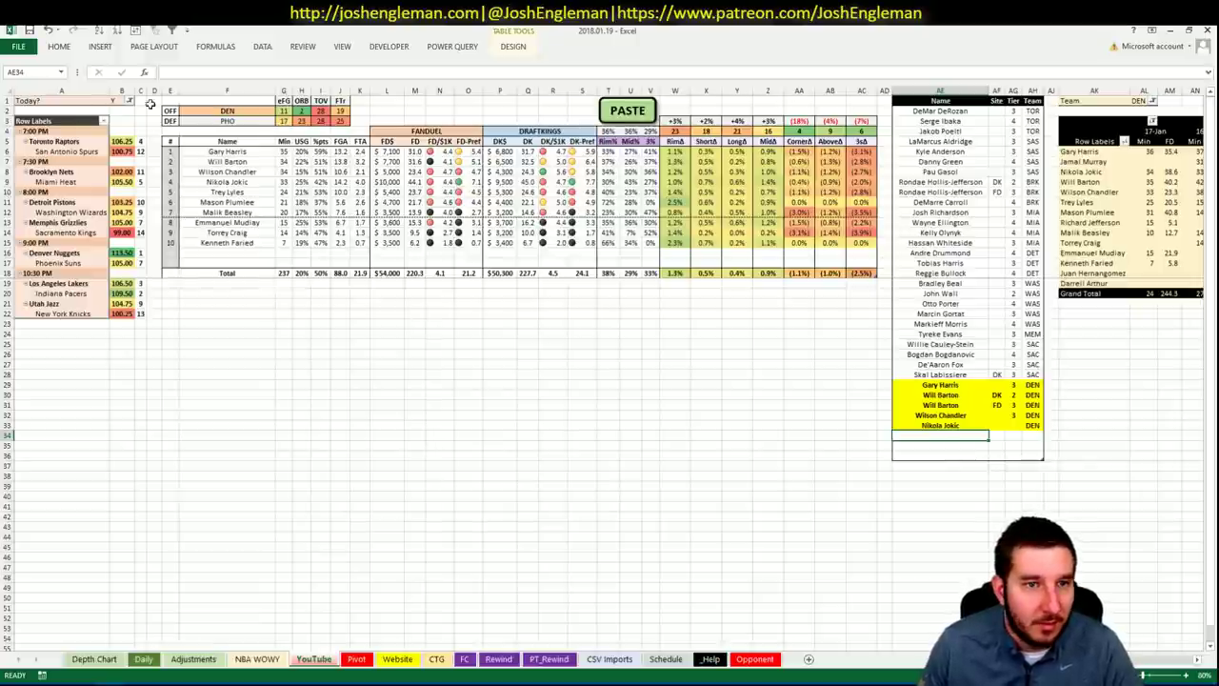
click(231, 109)
text(PHO)
key(Return)
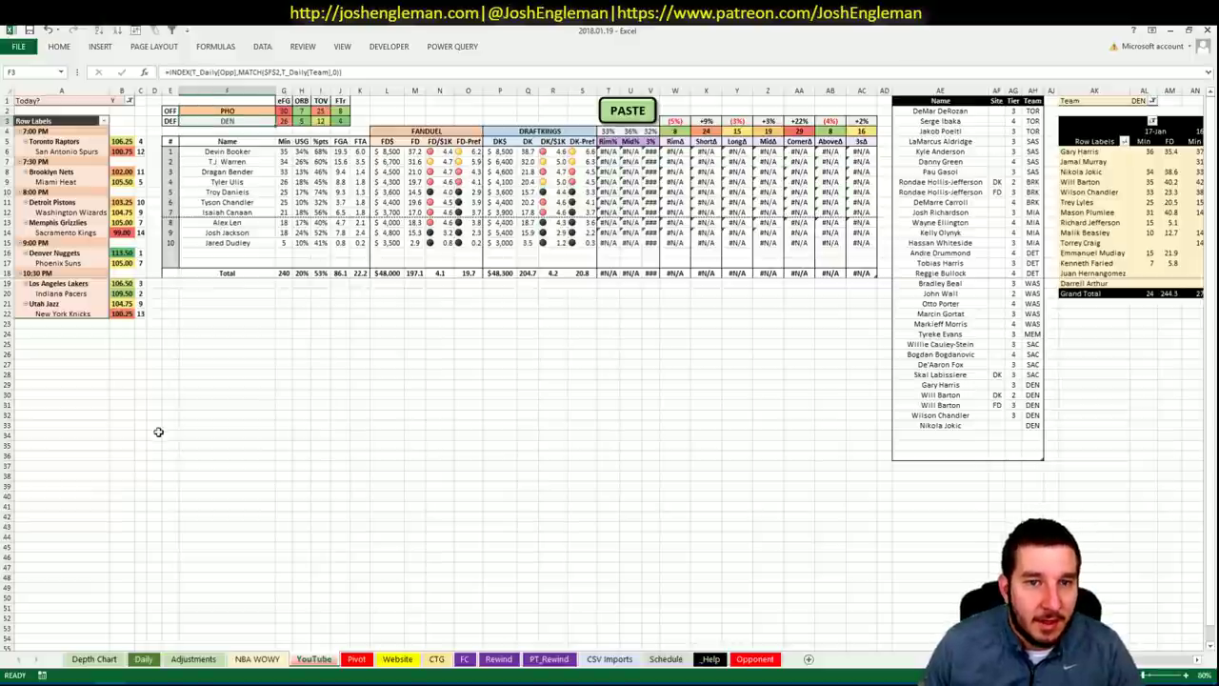
- Switch to the browser and open the Phoenix Suns team stats page on Cleaning the Glass
click(48, 678)
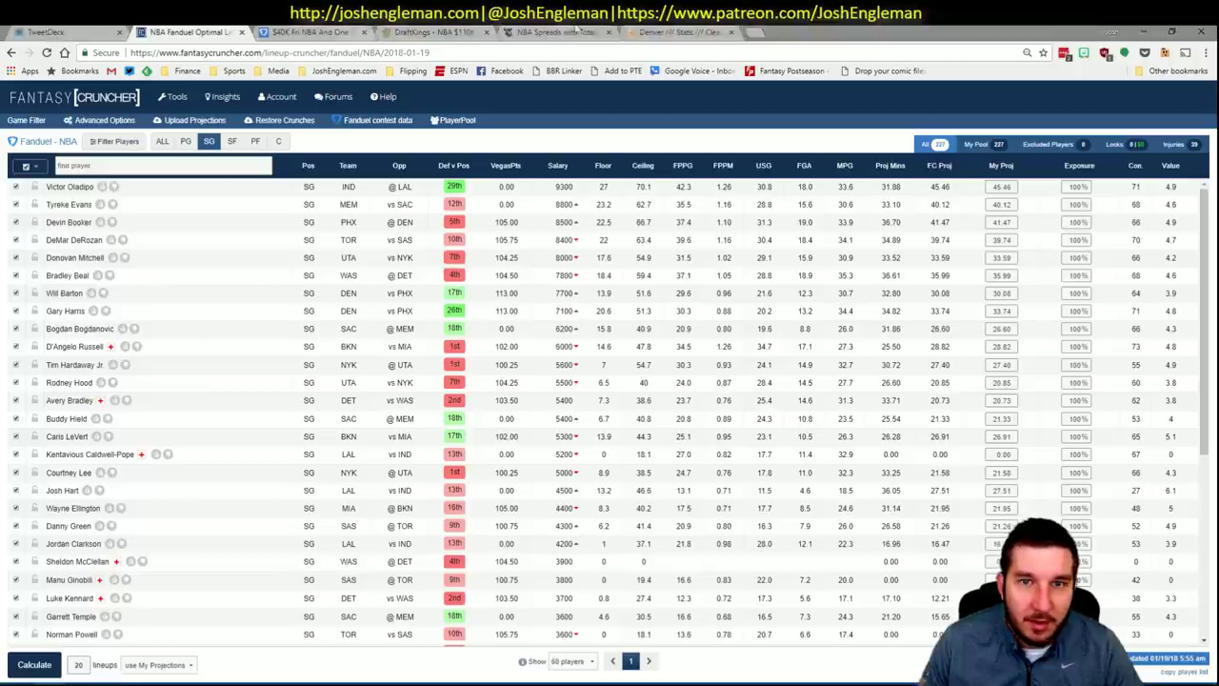
click(678, 32)
click(322, 126)
text(pho)
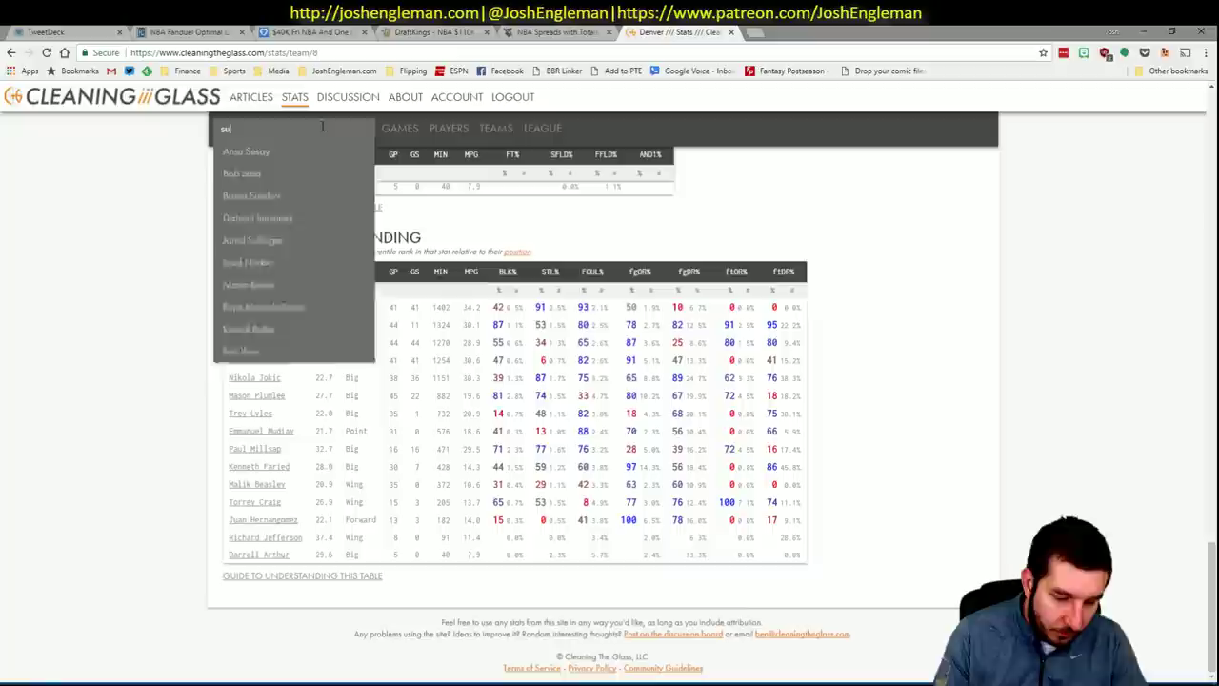
key(Return)
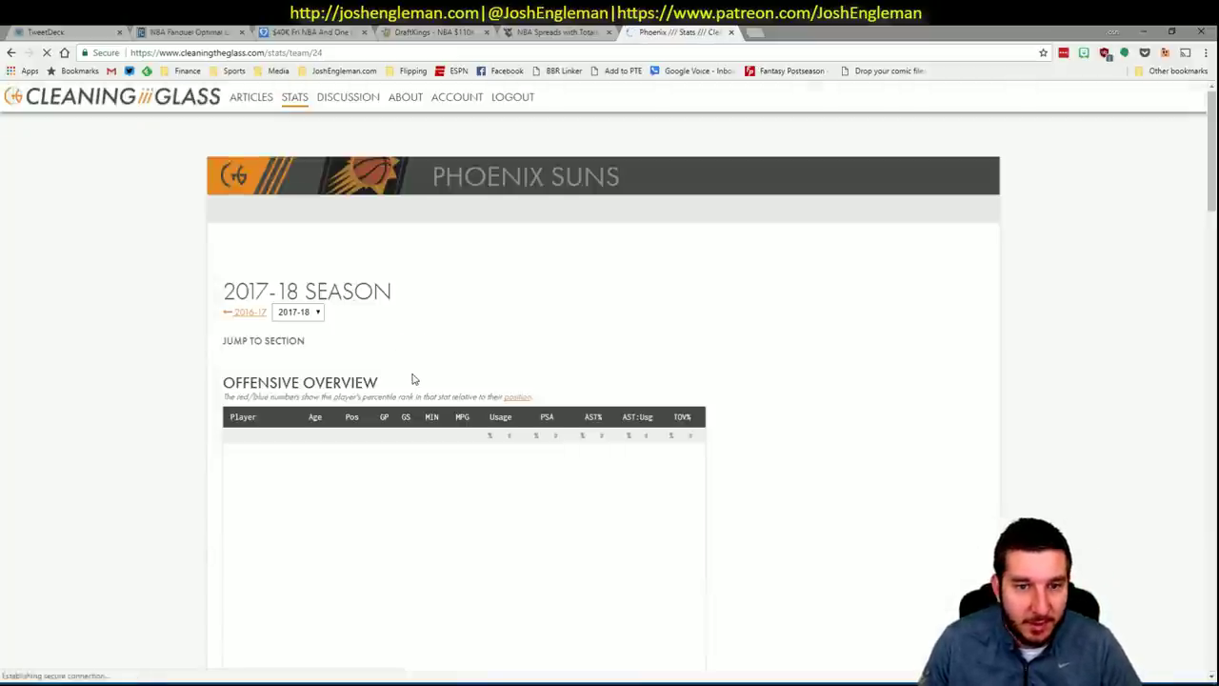
- Copy the Suns' Shooting: Frequency table and paste it into the Excel workbook with the sheet's PASTE macro
click(393, 355)
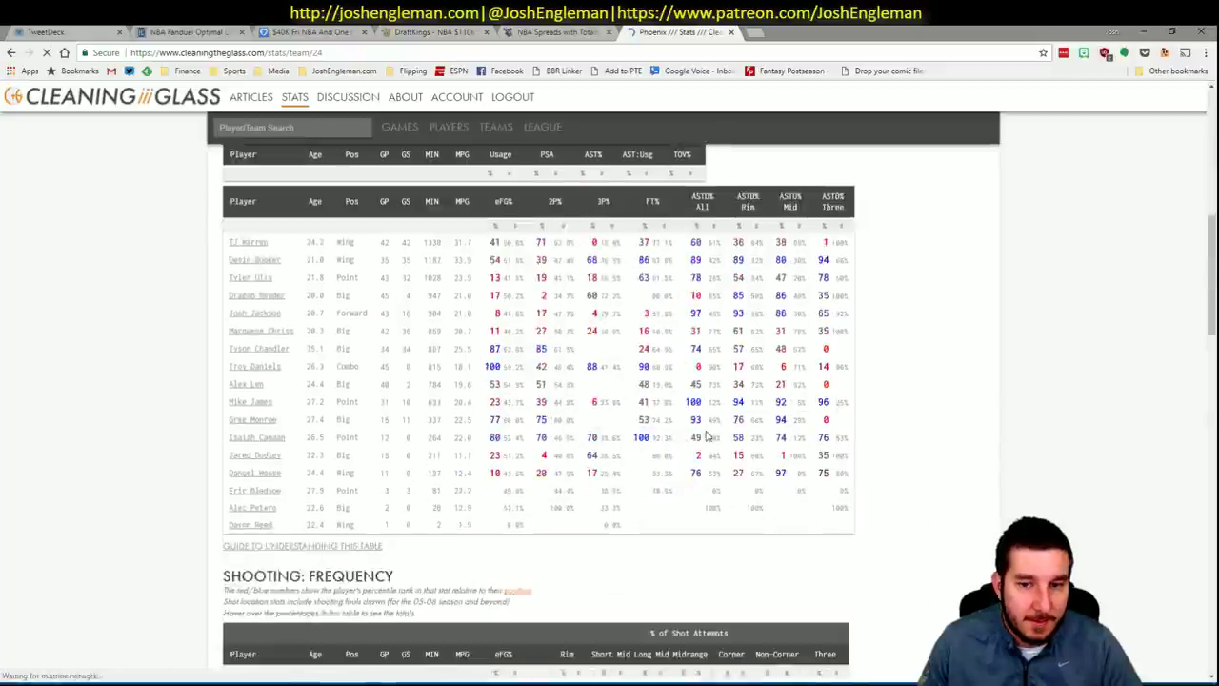
drag(847, 583, 244, 308)
key(alt+Tab)
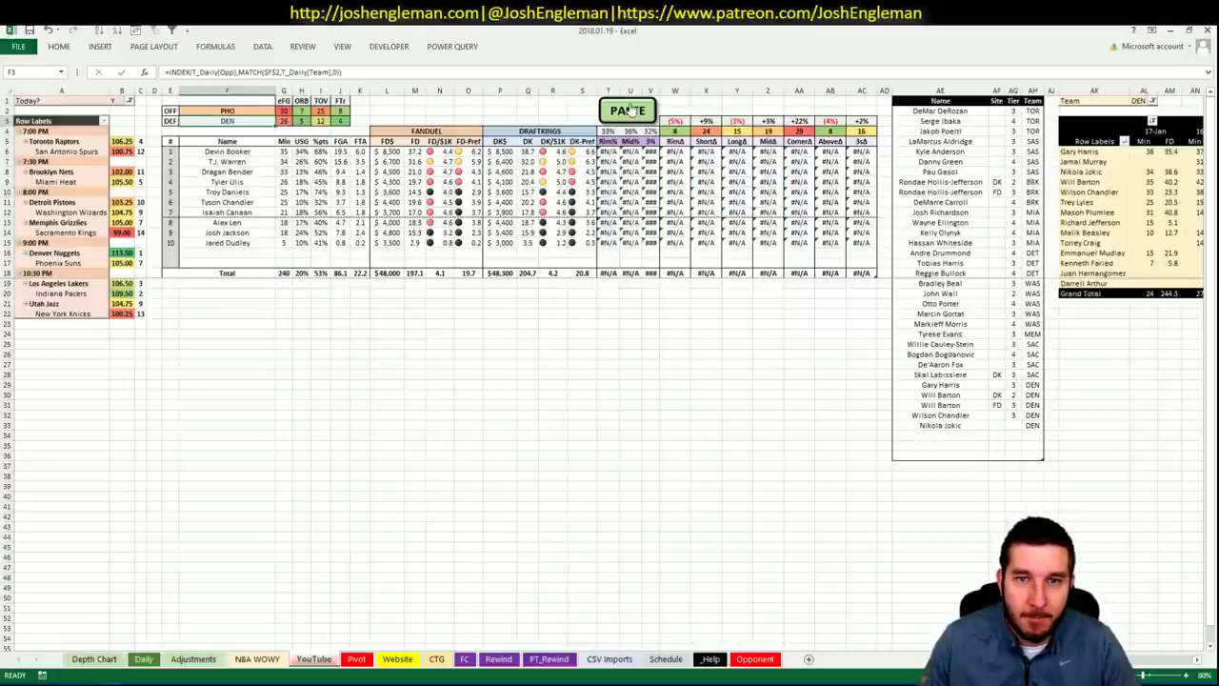
click(630, 108)
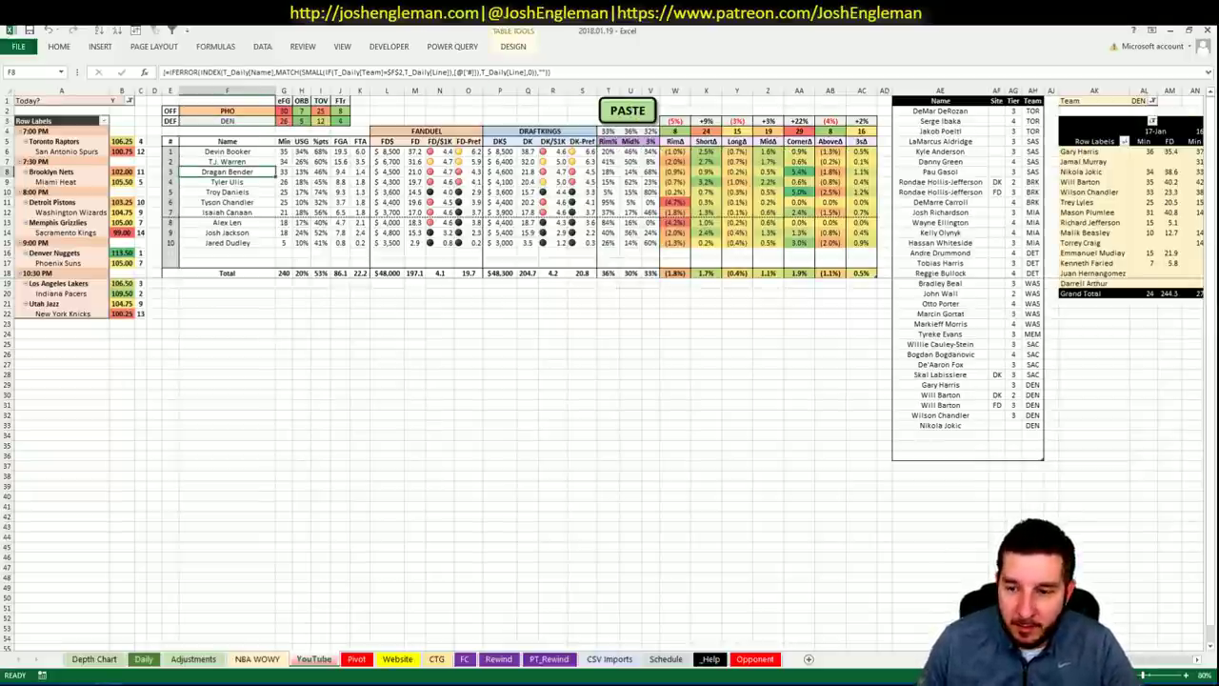
- Filter the recent games pivot table to team PHO
scroll(610, 362, right, 6)
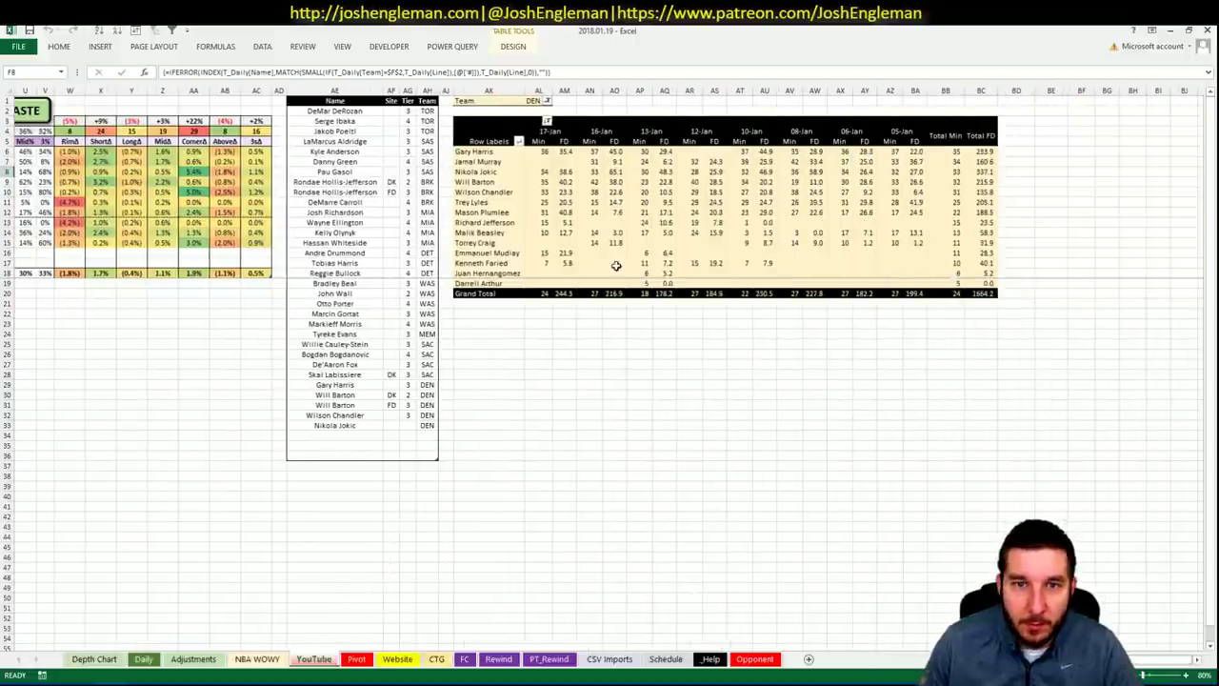
click(526, 102)
text(PHO)
key(Return)
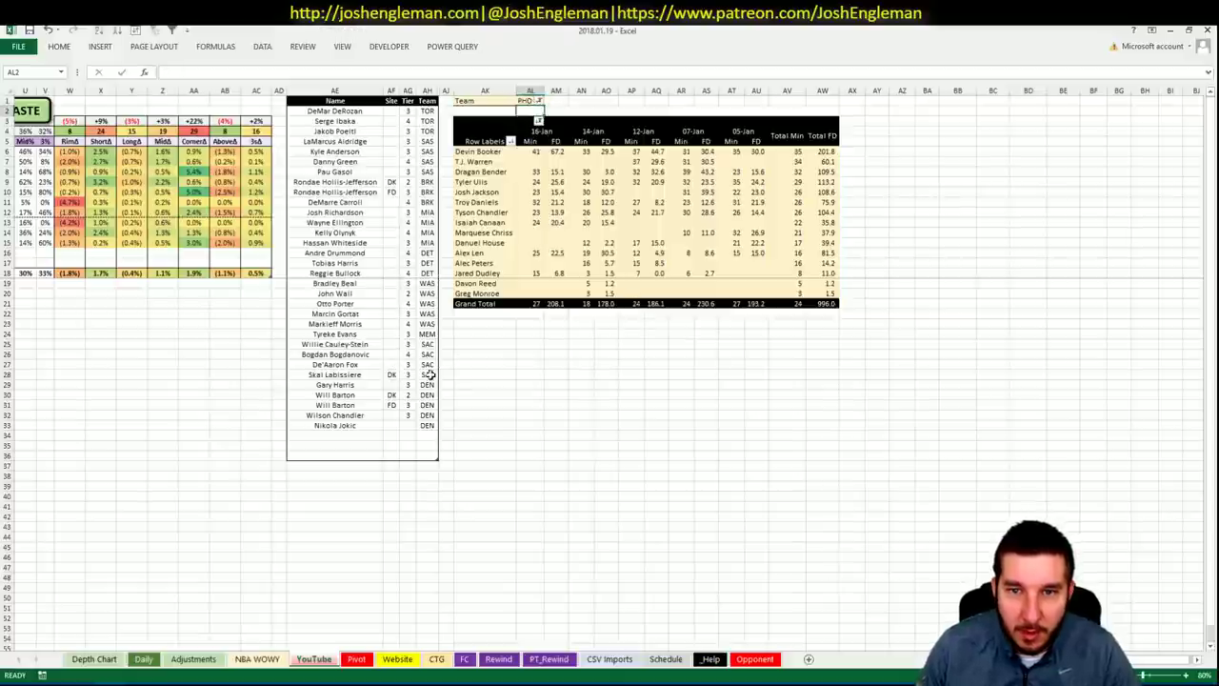
- Add Devin Booker to the player list below Nikola Jokic with tier 2
click(337, 436)
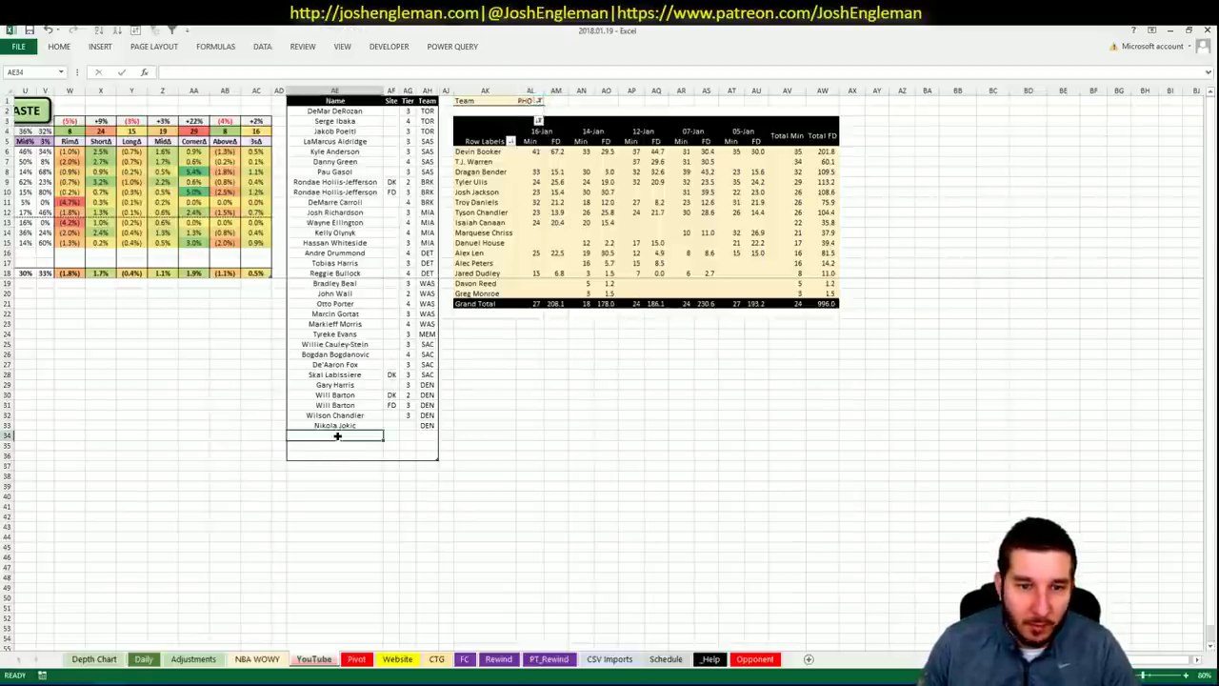
text(Devin Booker)
key(ctrl+Return)
key(Right)
key(Right)
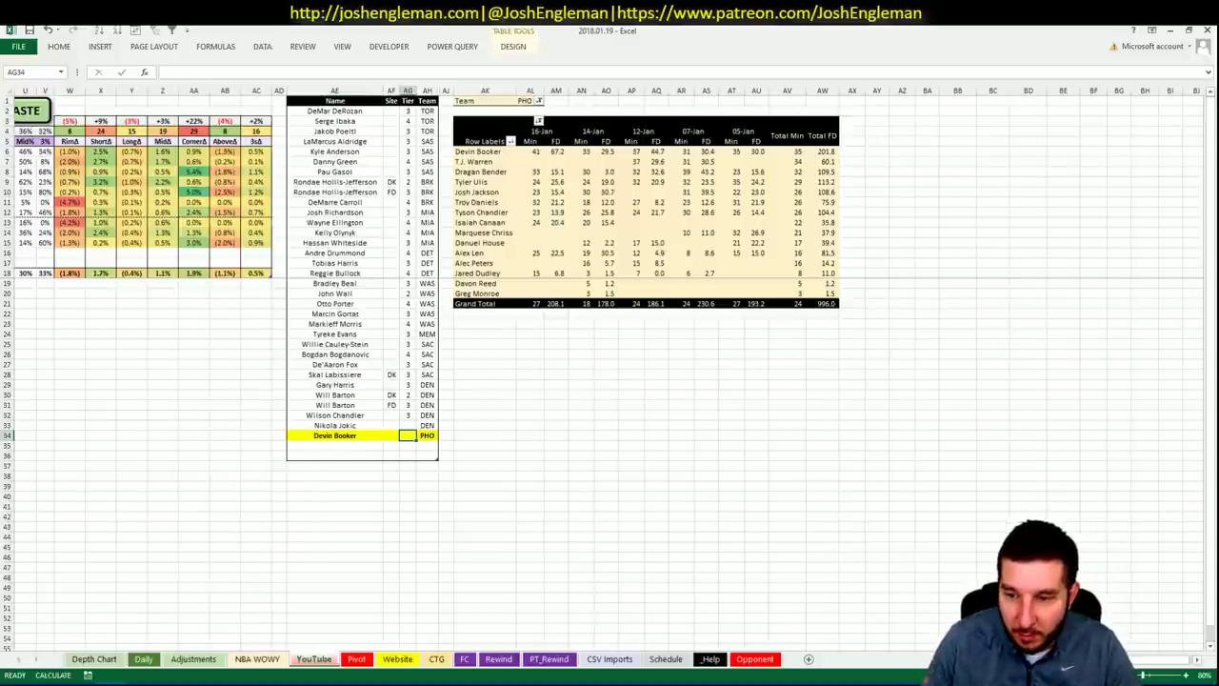
scroll(938, 581, left, 10)
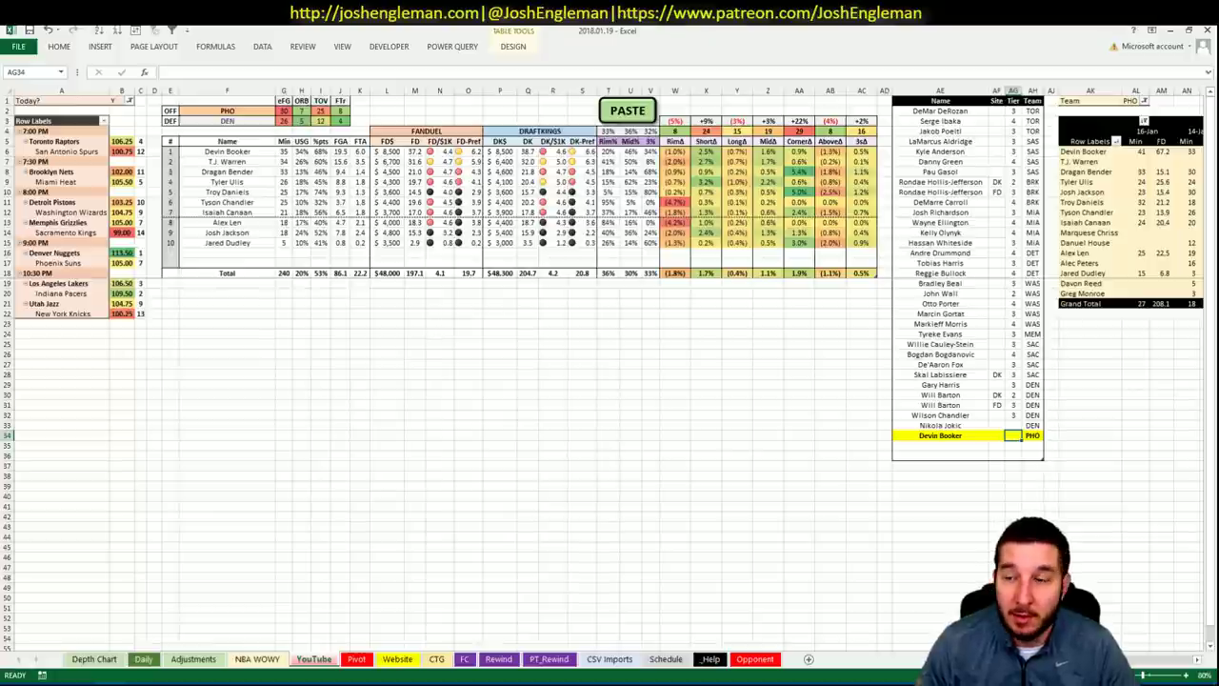
text(2)
key(Return)
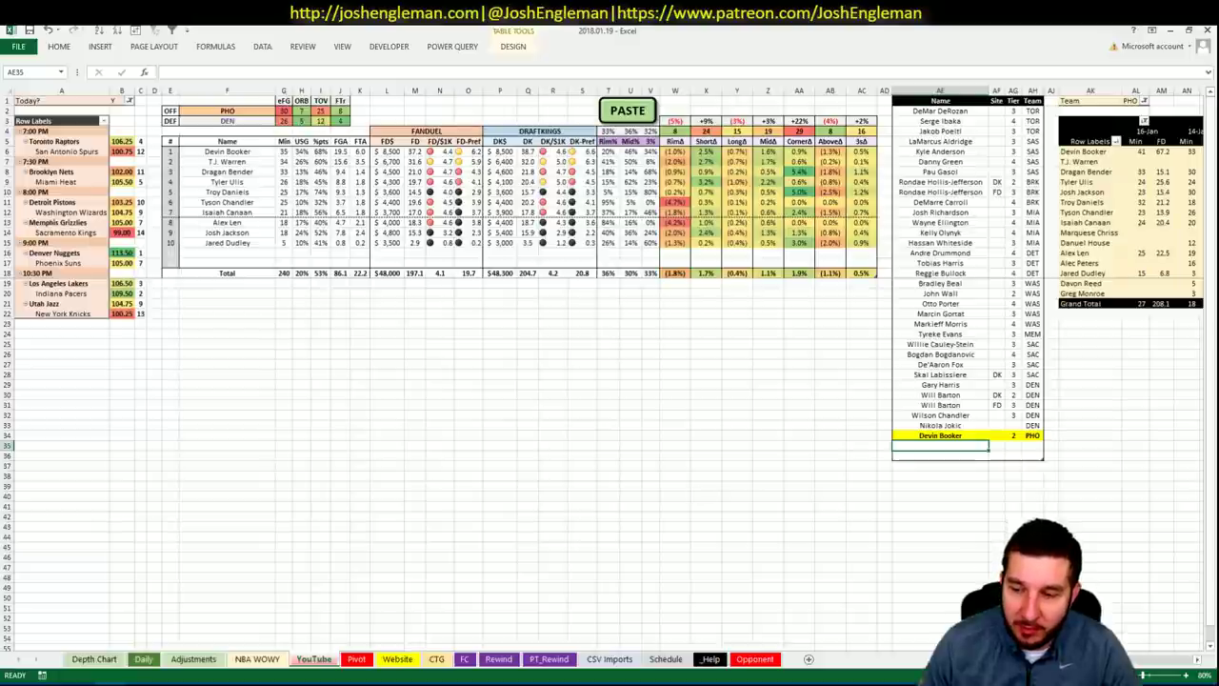
- Add T.J. Warren to the player list below Devin Booker with tier 3
scroll(610, 372, right, 6)
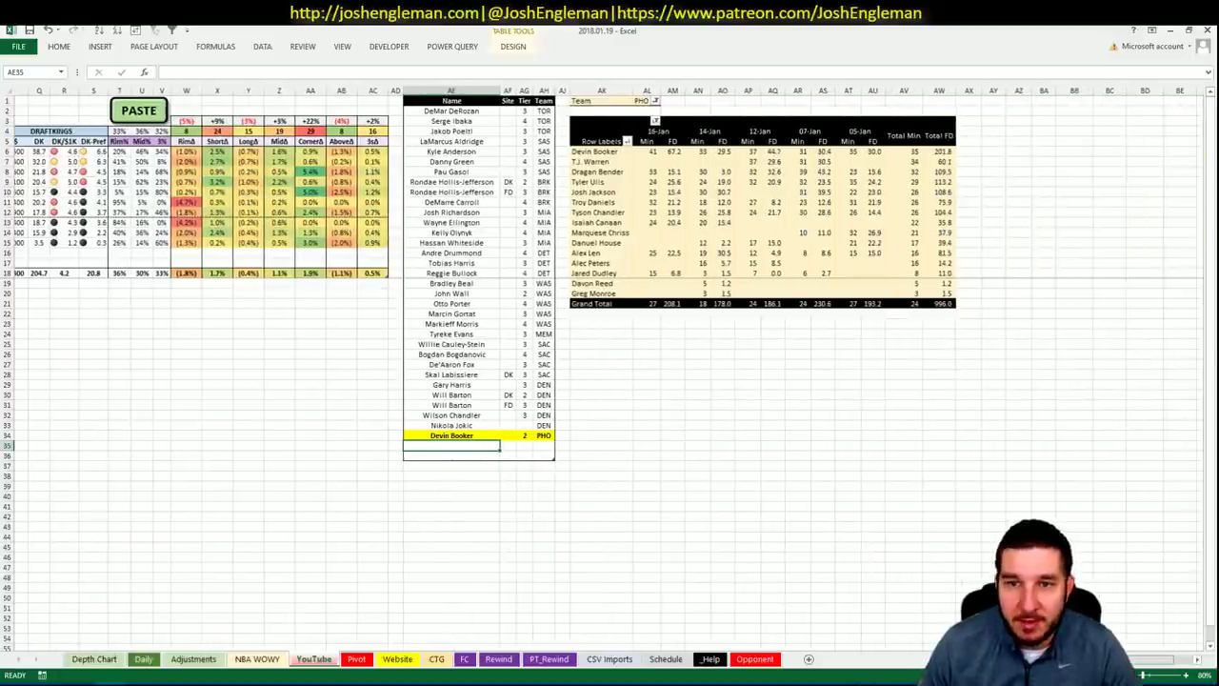
scroll(852, 631, left, 6)
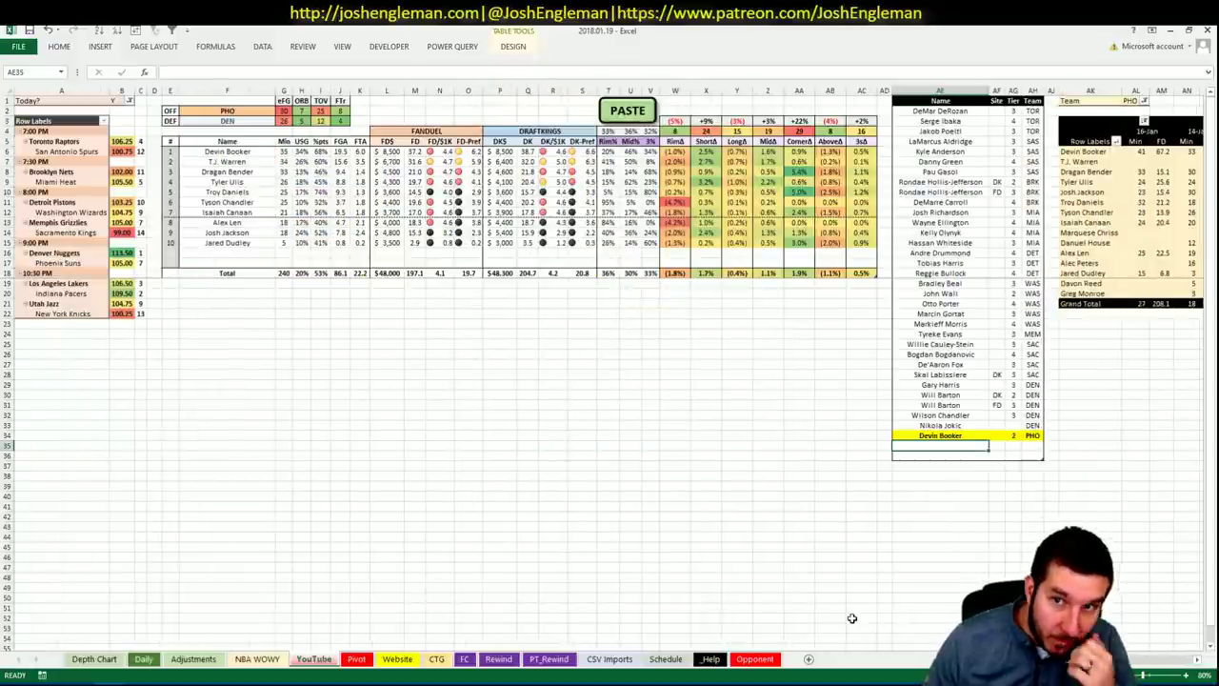
text(T.J.)
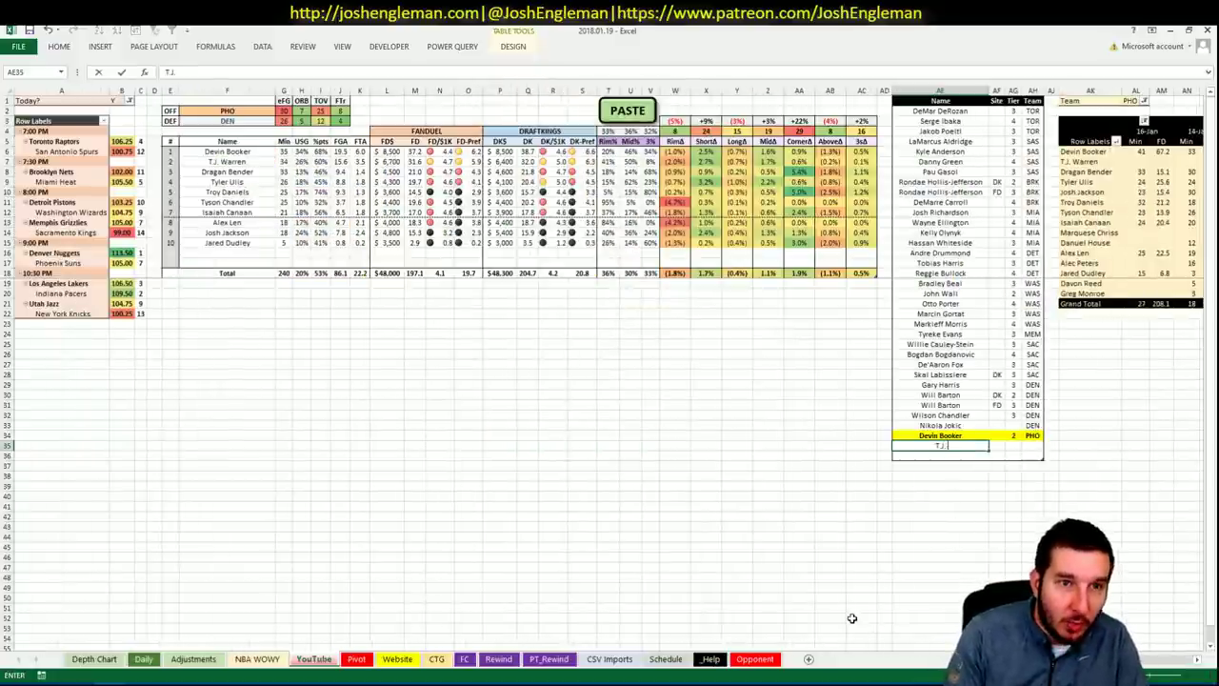
text( Warren)
key(Tab)
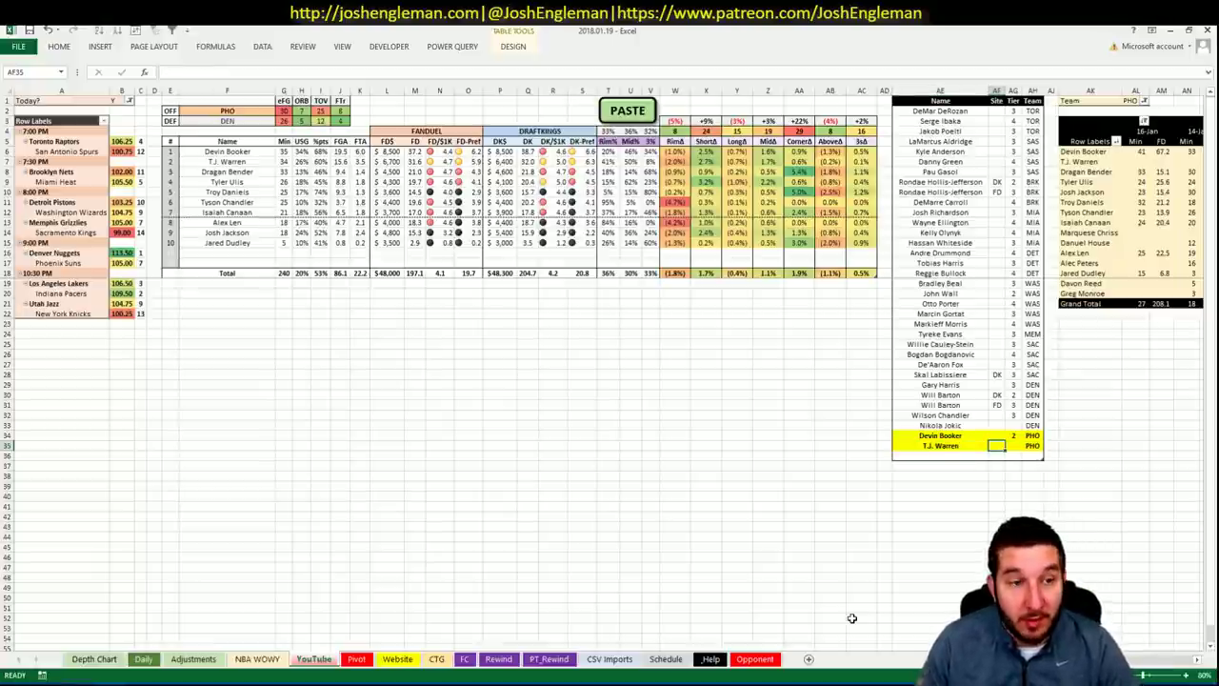
key(Tab)
text(3)
key(Return)
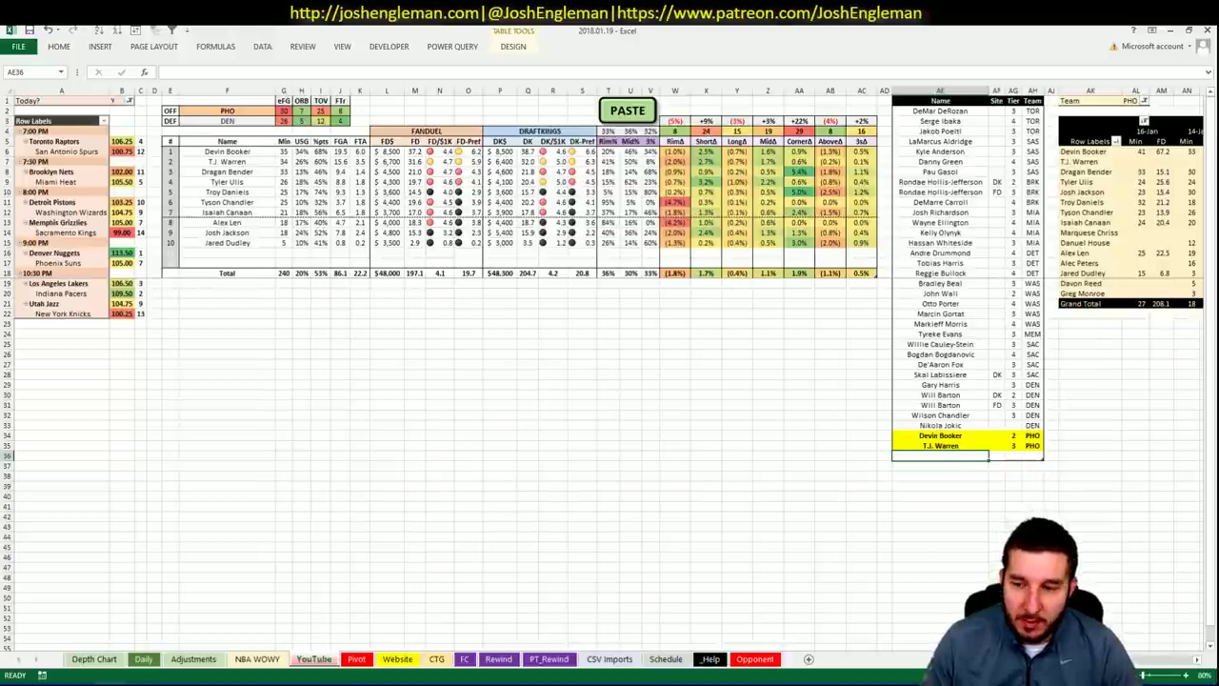
- Compare the Suns' projections with their recent games and add Tyler Ulis to the player list below T.J. Warren with tier 3
scroll(609, 362, right, 3)
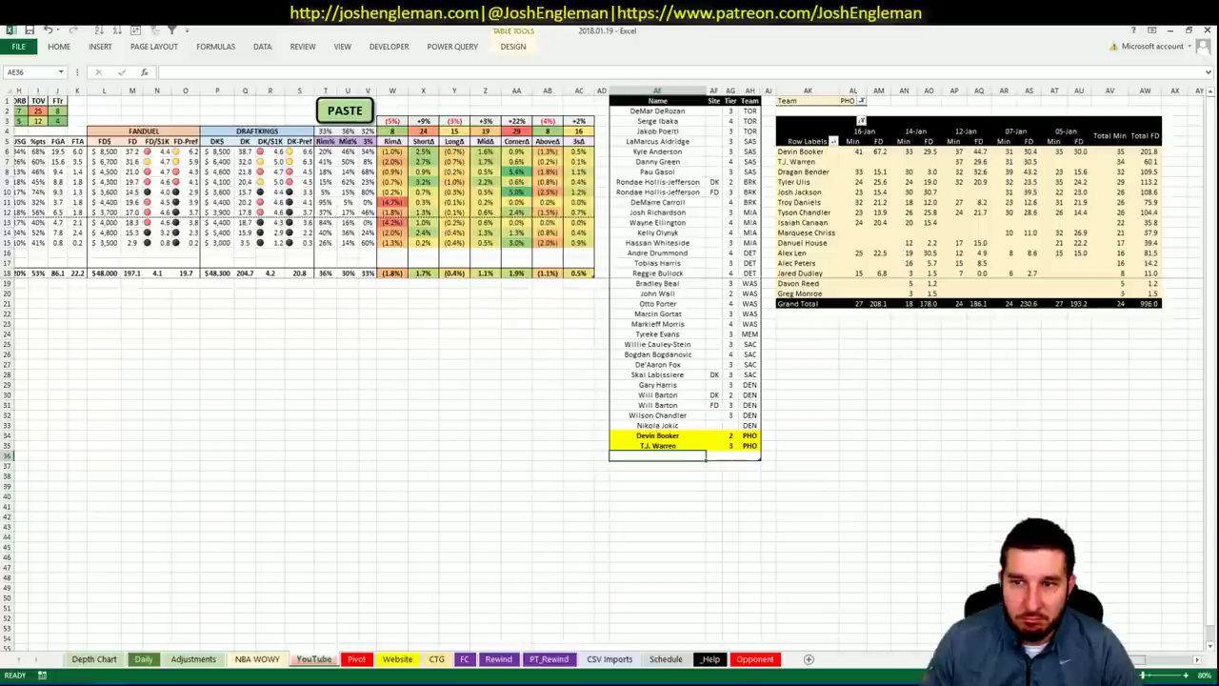
scroll(857, 624, left, 3)
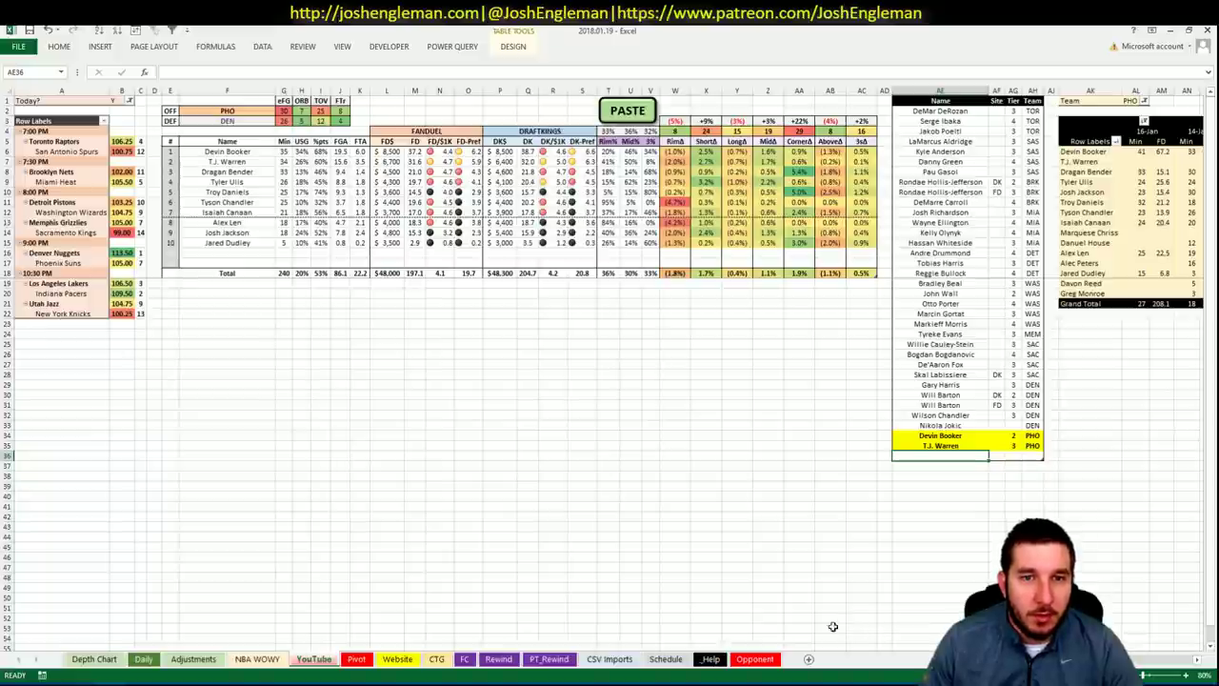
scroll(810, 624, right, 3)
scroll(610, 362, right, 3)
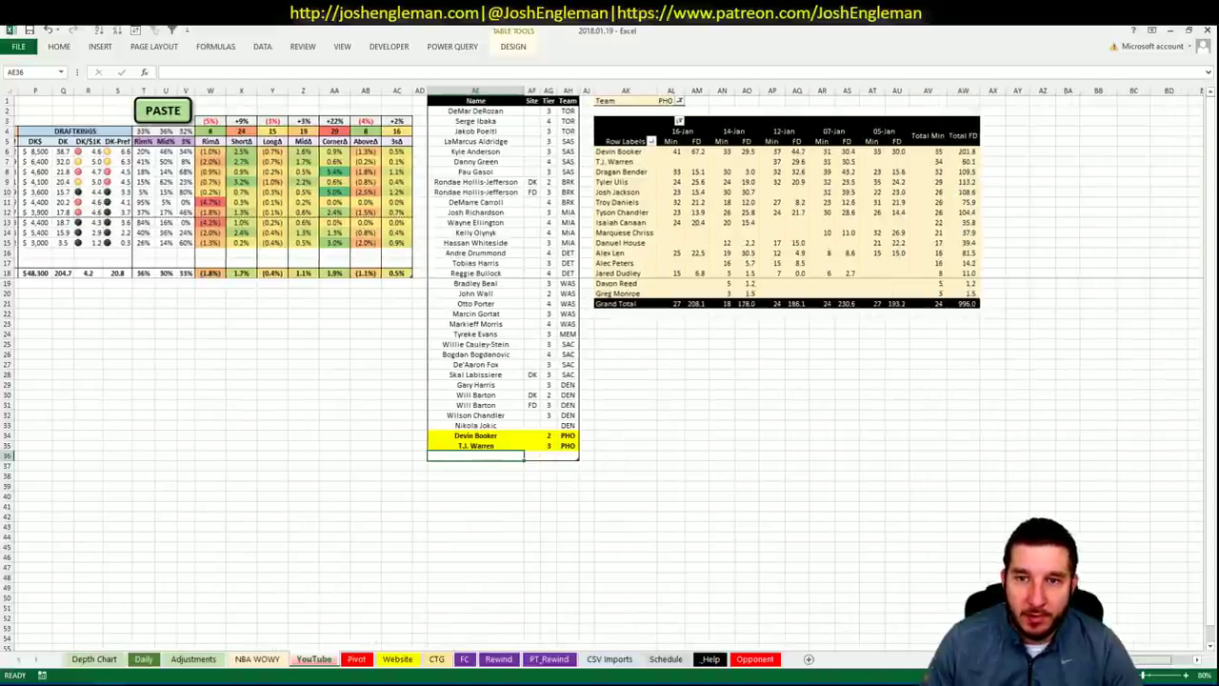
scroll(609, 362, left, 5)
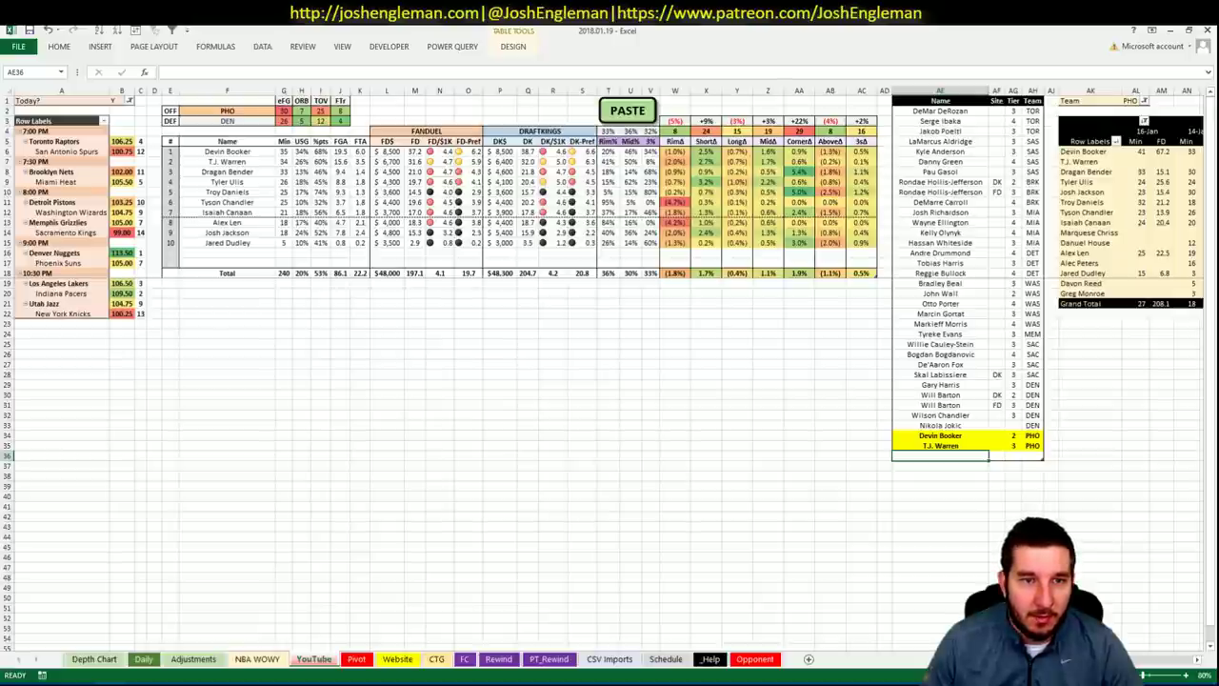
scroll(1152, 660, right, 5)
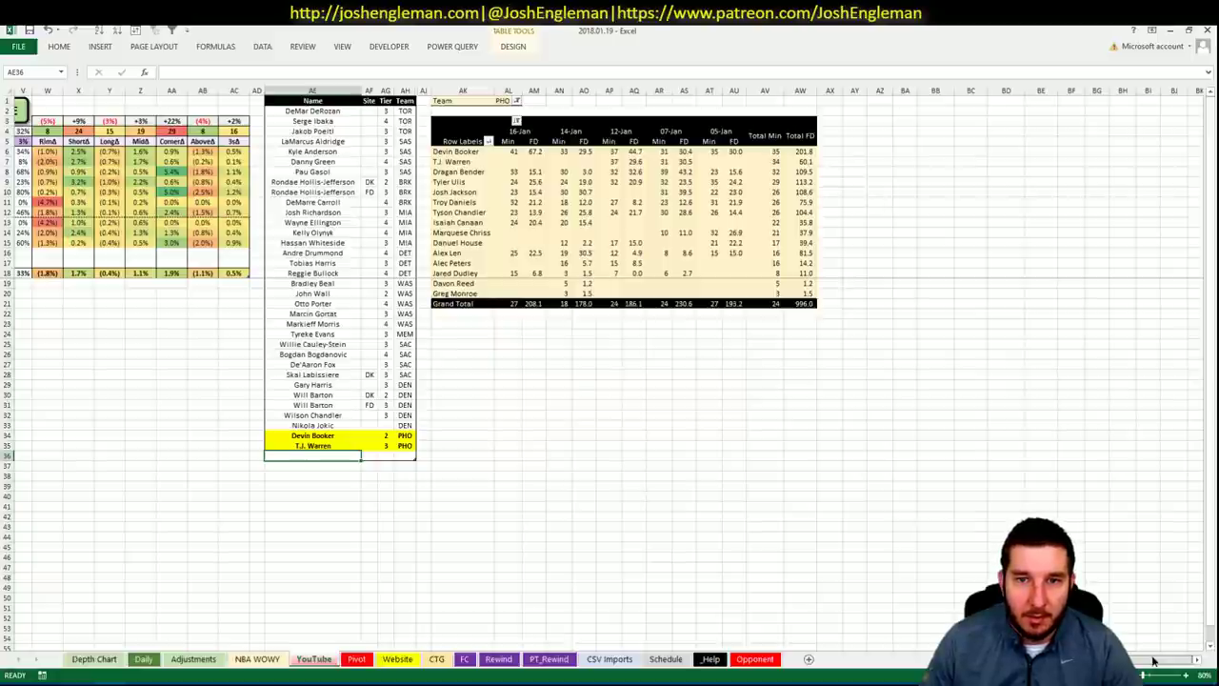
scroll(609, 362, left, 5)
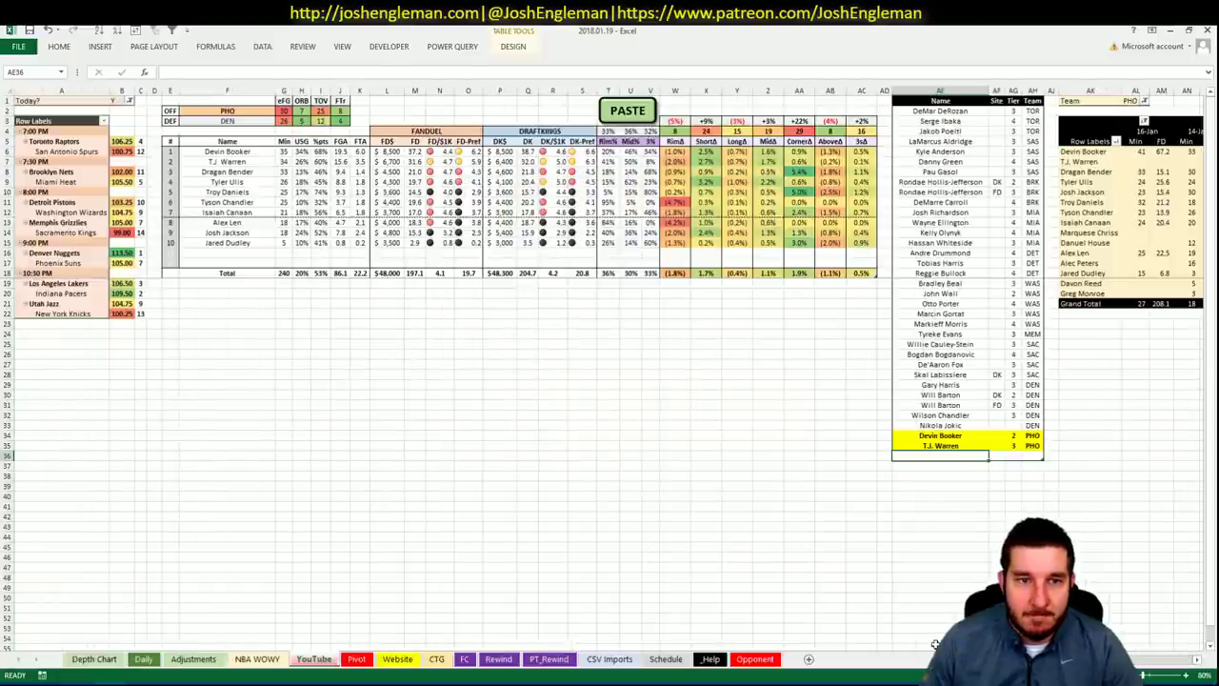
text(Tyler Ul)
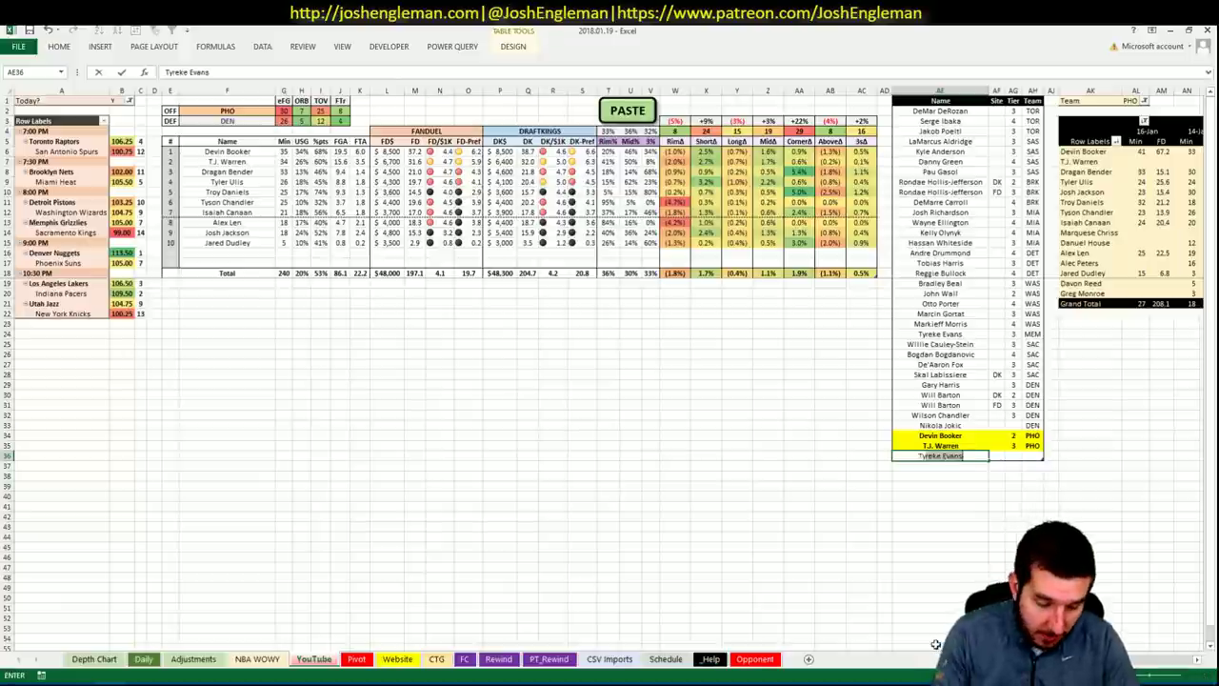
text(is)
key(Tab)
key(Tab)
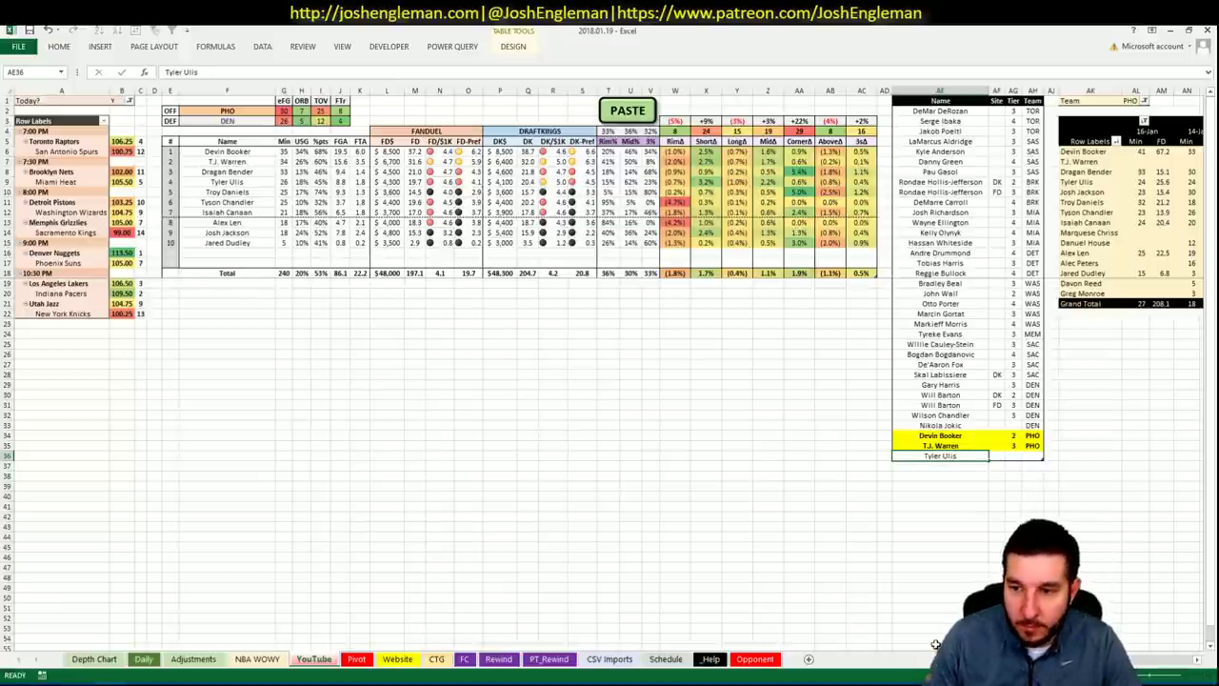
text(3)
key(Return)
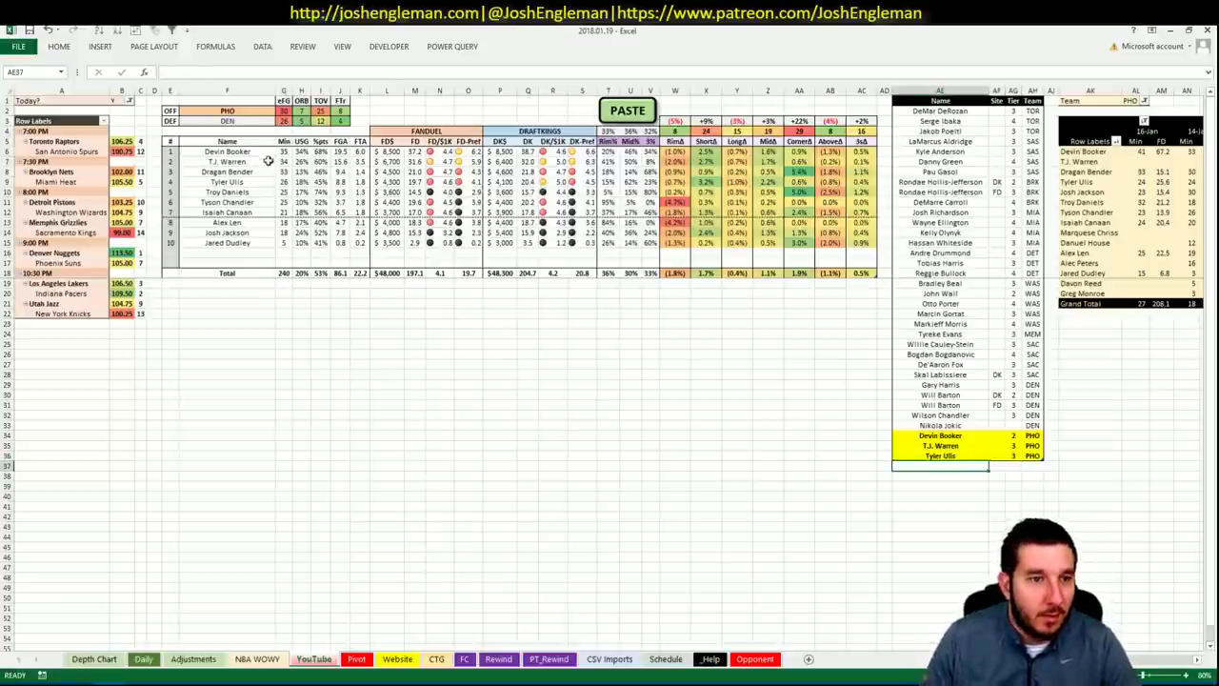
- Set the offense team of the matchup table to LAL
click(229, 112)
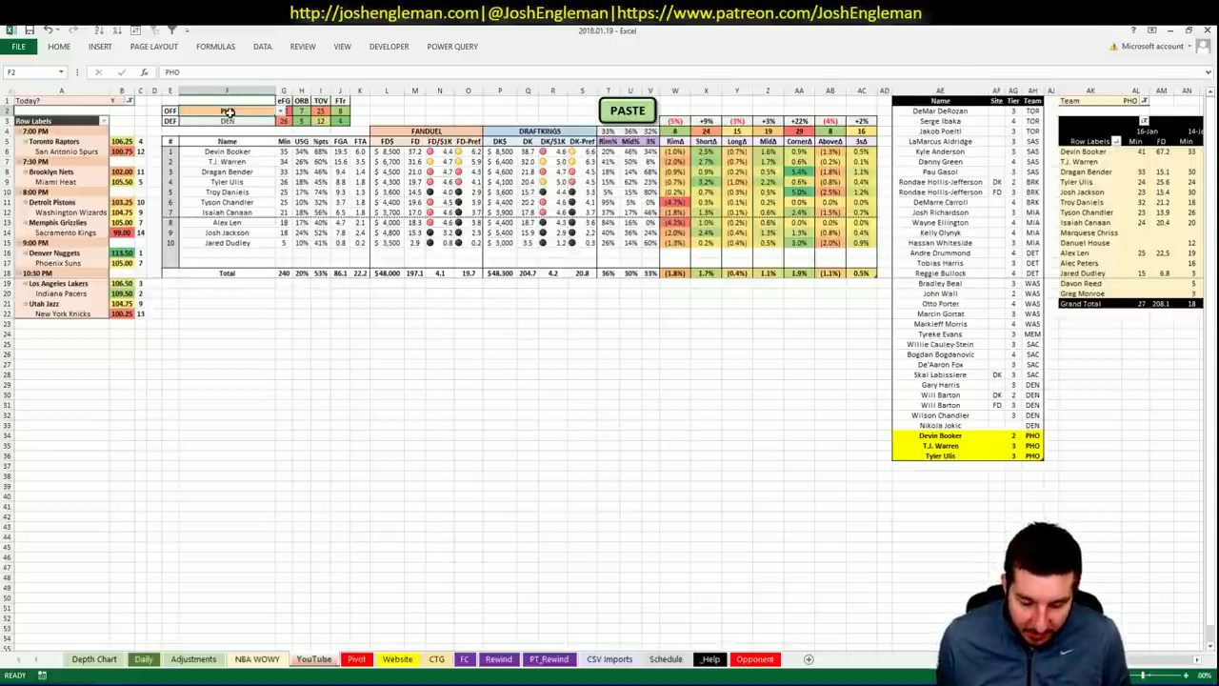
text(LAL)
key(Return)
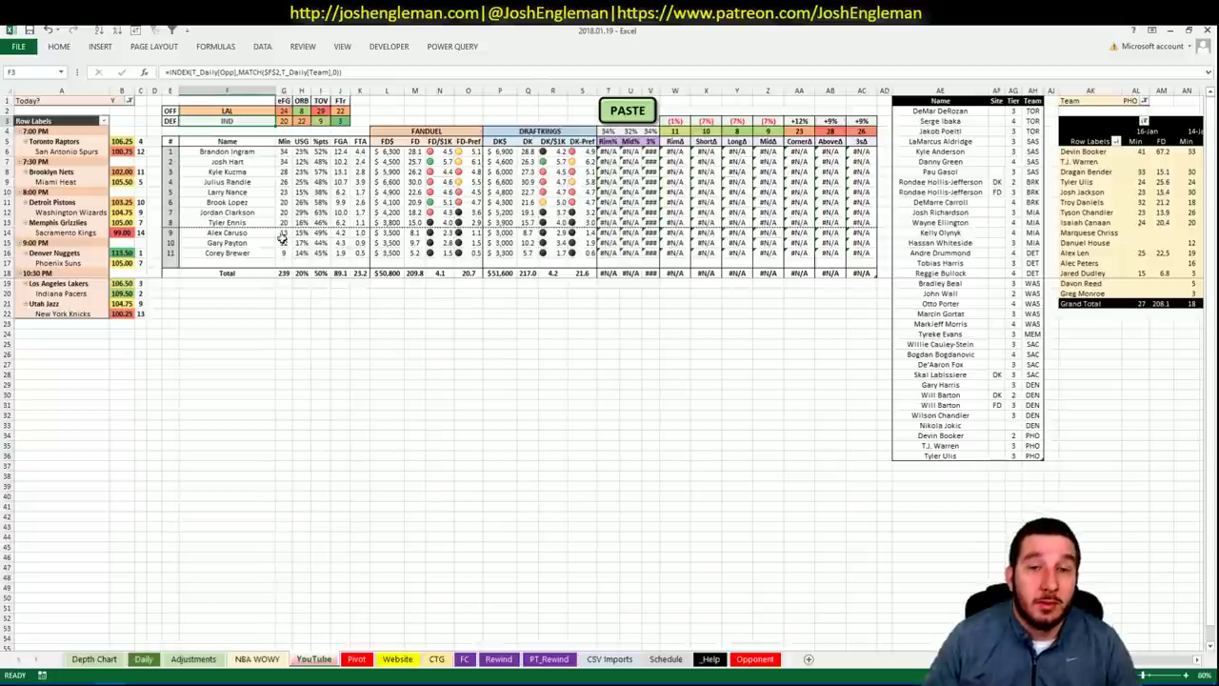
- Switch to Cleaning the Glass in the browser and open the Los Angeles Lakers' team page at the Shooting: Frequency section
key(alt+Tab)
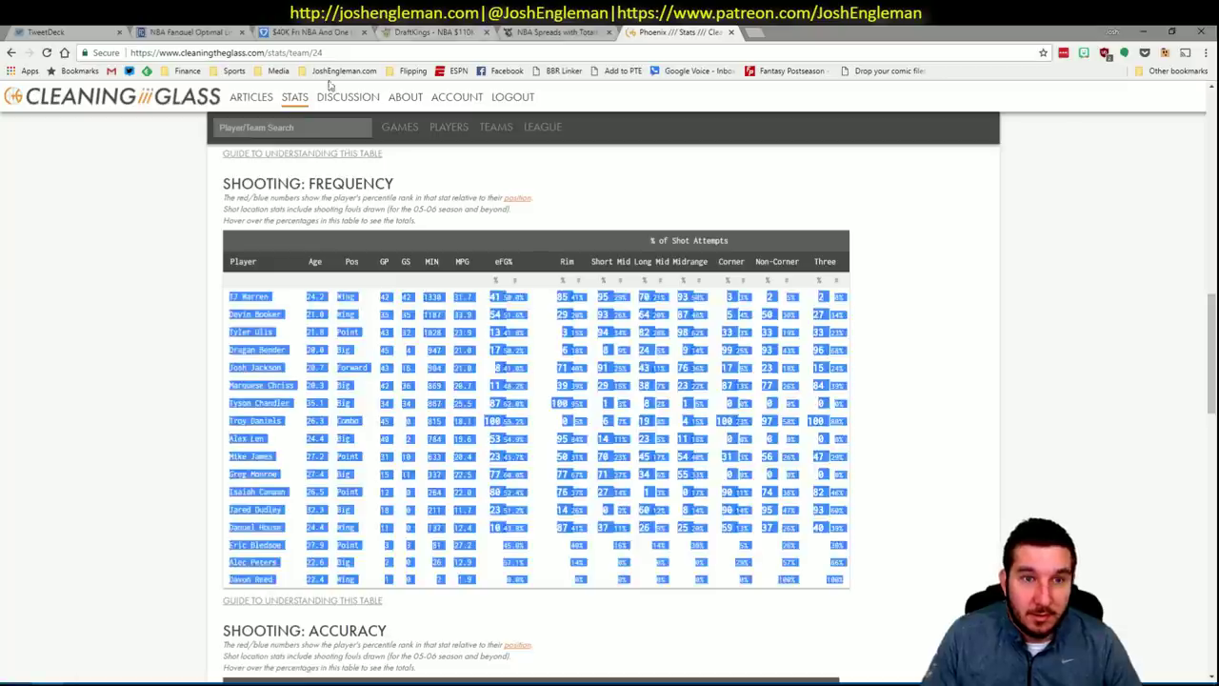
click(320, 129)
text(lakers)
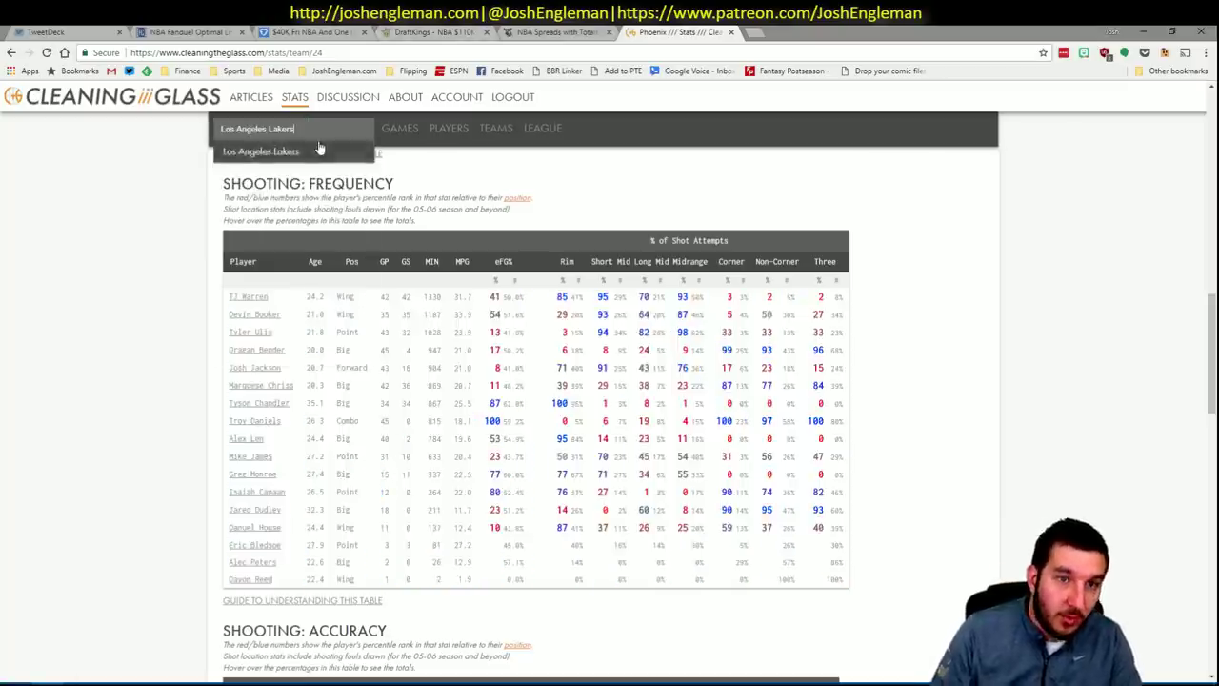
click(318, 150)
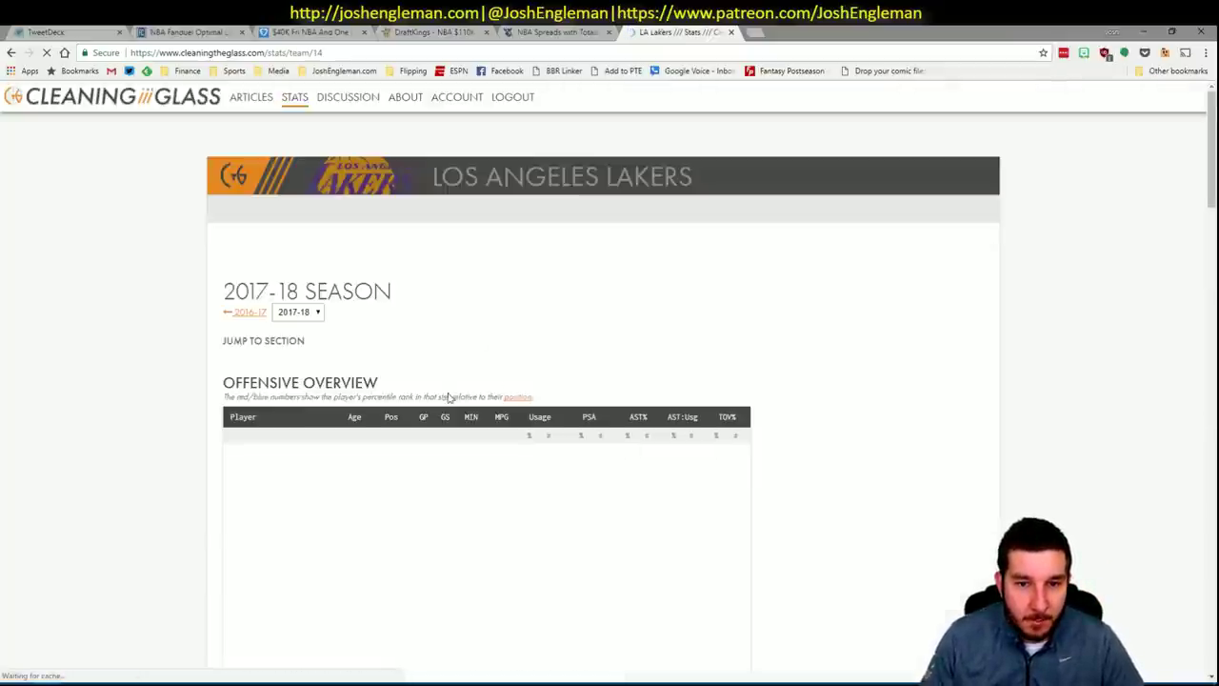
click(397, 353)
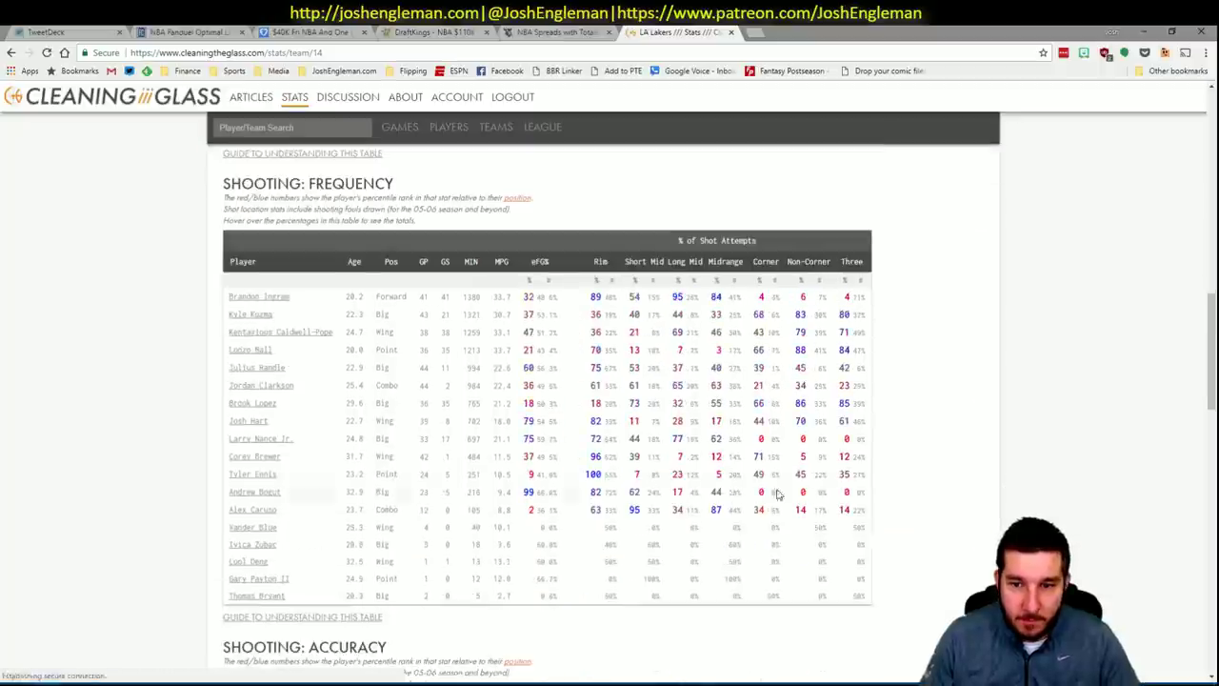
- Copy the Lakers' Shooting: Frequency table and paste it into the Excel workbook with the sheet's PASTE macro
drag(814, 578, 232, 301)
key(ctrl+c)
key(alt+Tab)
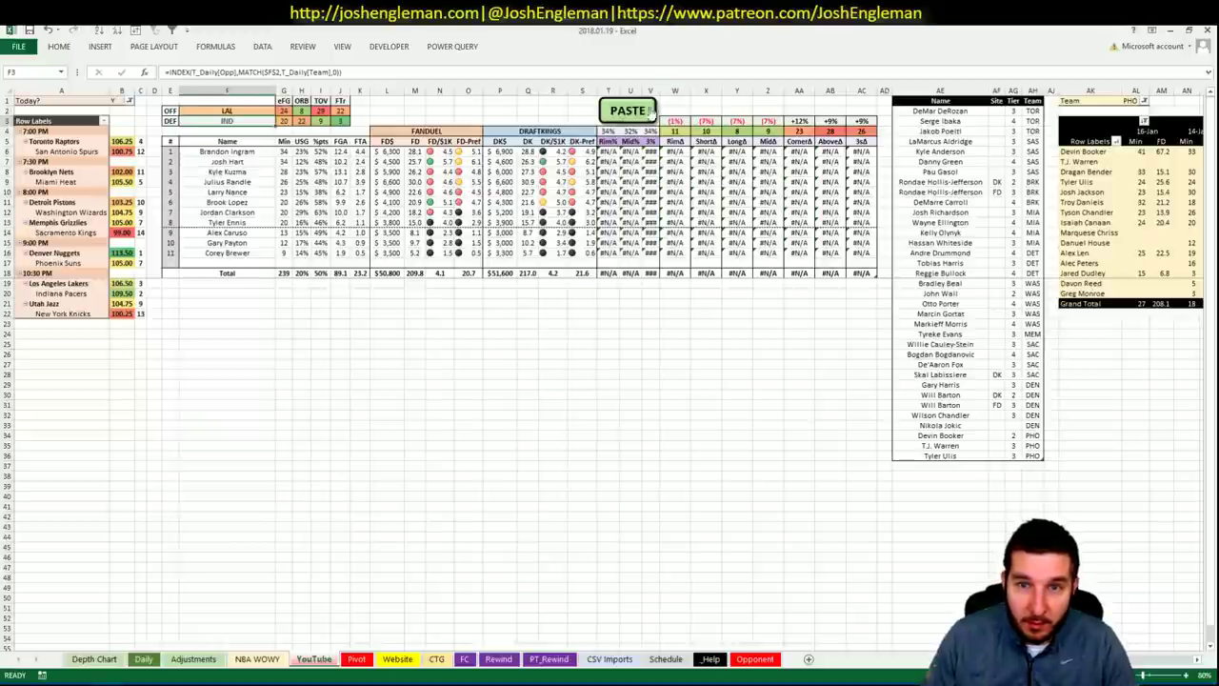
click(917, 465)
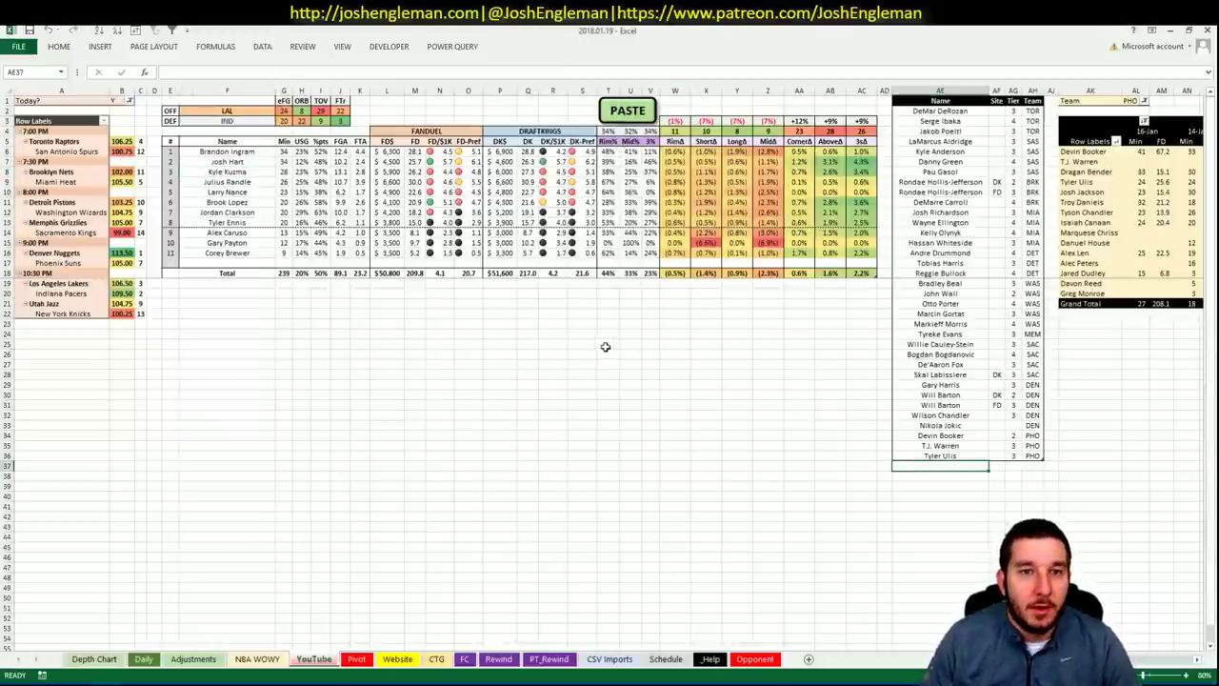
- Examine the Lakers' Defense and Rebounding table on Cleaning the Glass, and return to the Excel workbook
key(alt+Tab)
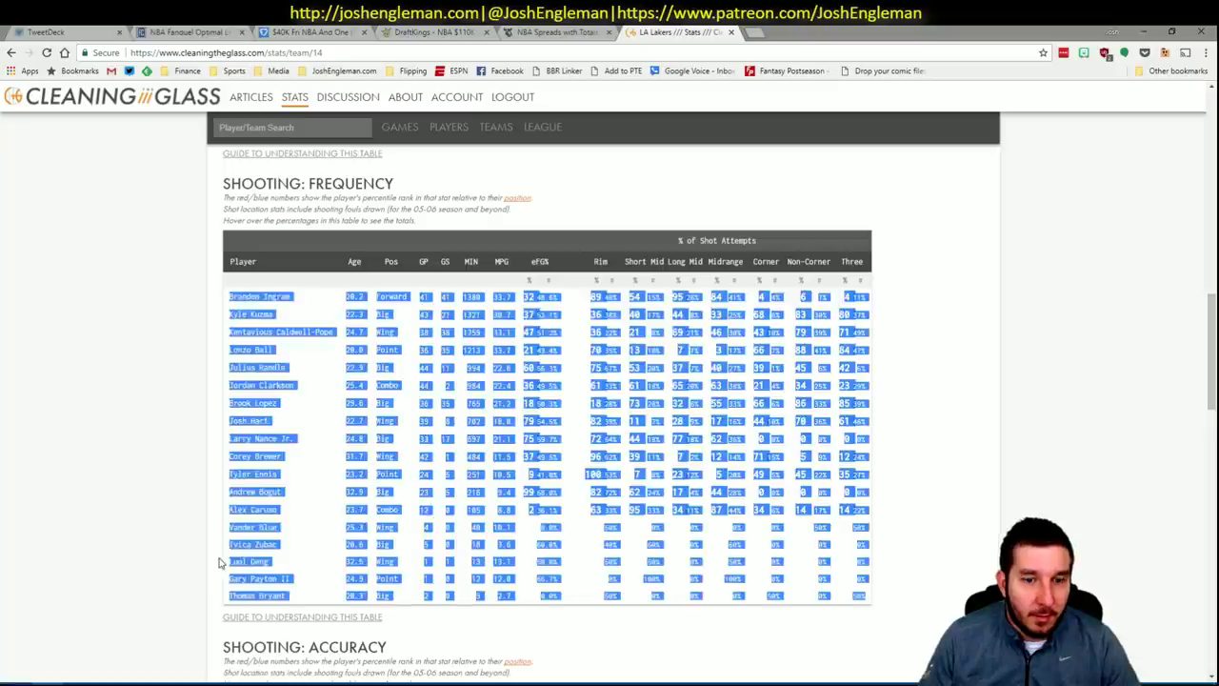
click(196, 519)
scroll(206, 525, down, 15)
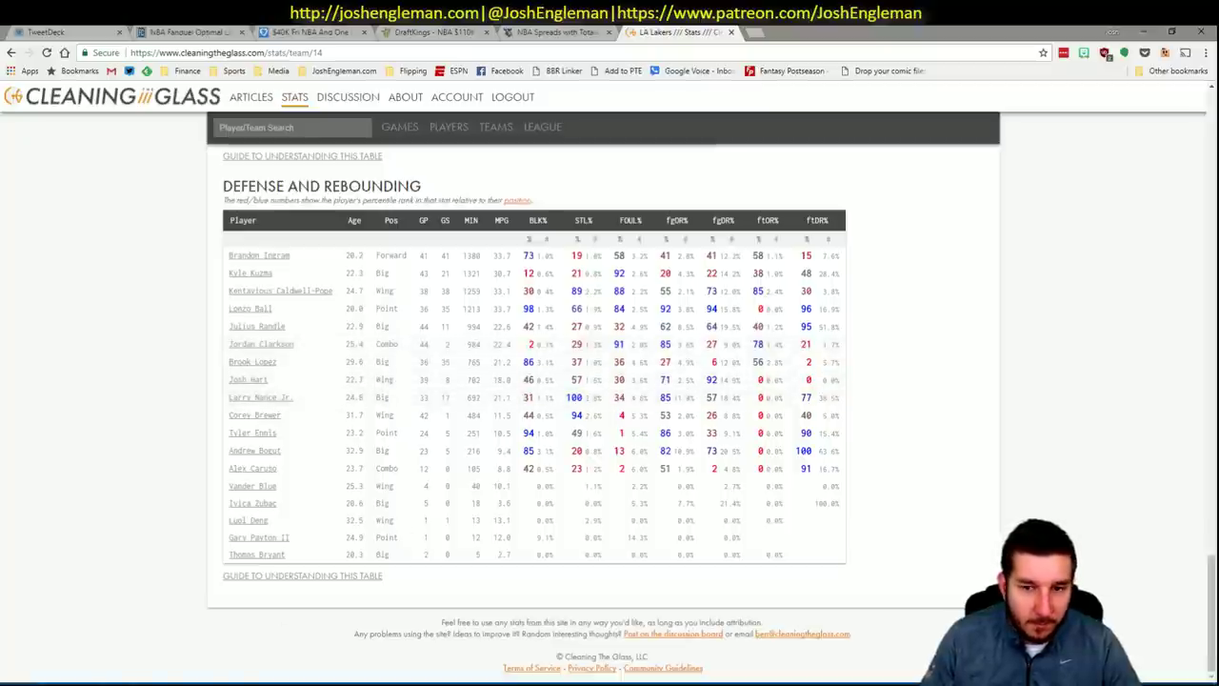
mouse_move(105, 679)
click(103, 624)
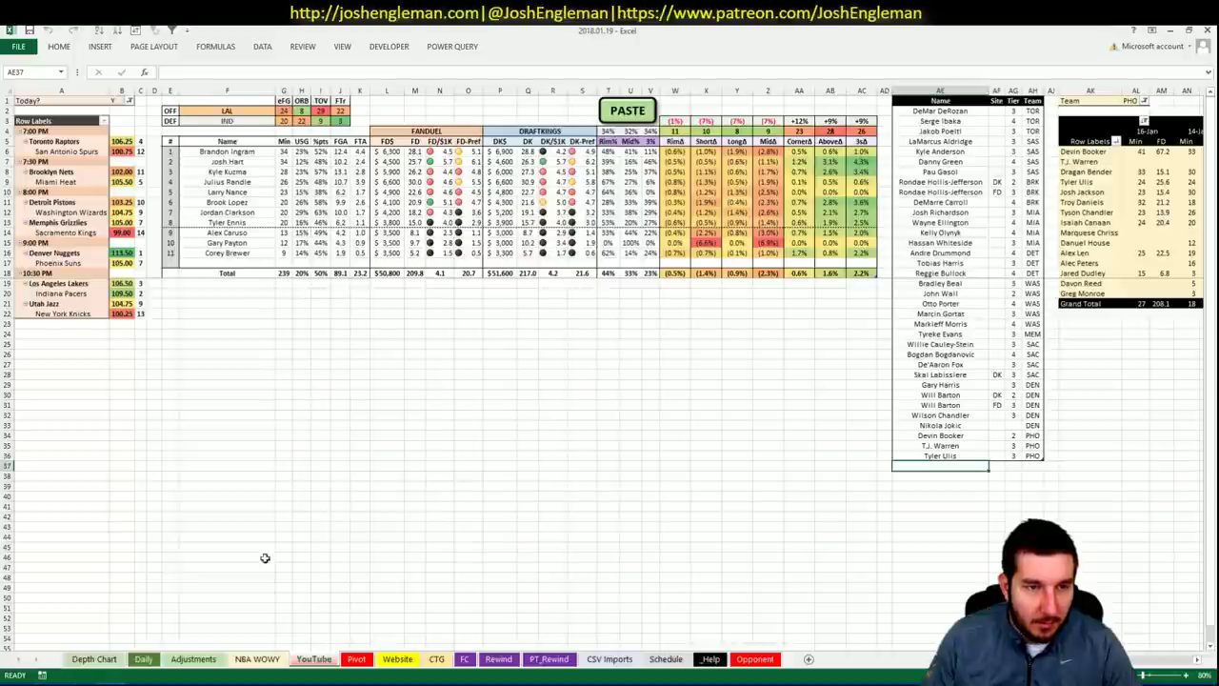
click(546, 375)
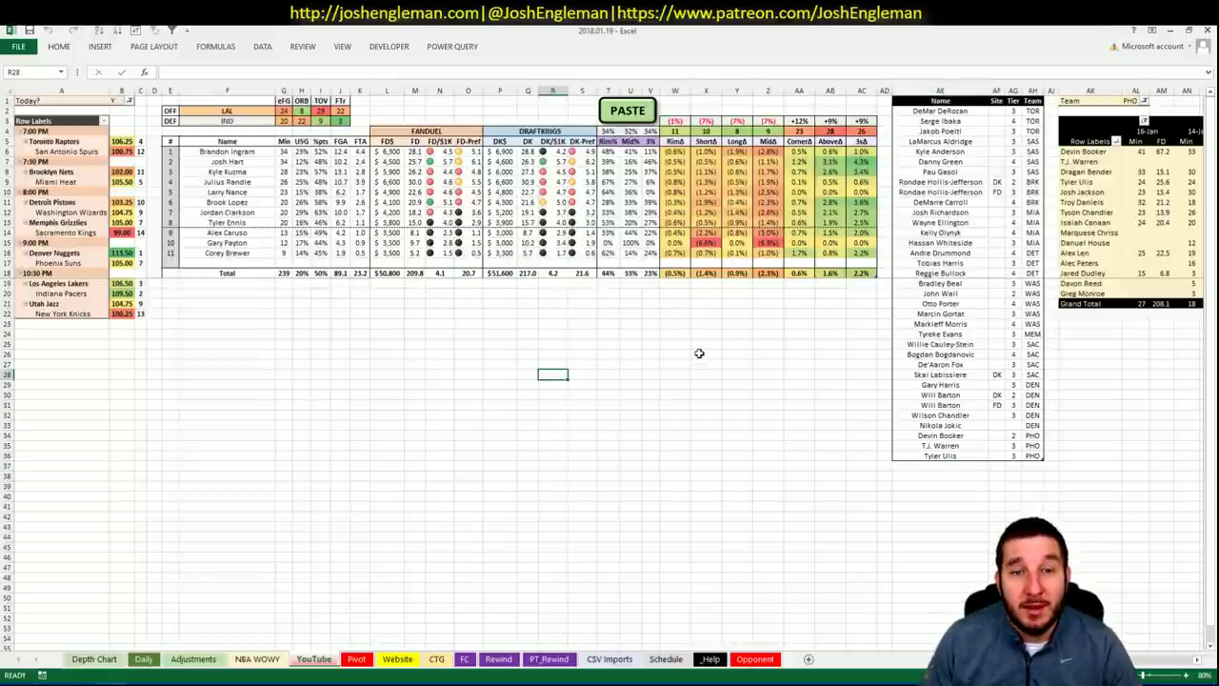
- Filter the recent games pivot table to team LAL
scroll(911, 479, right, 5)
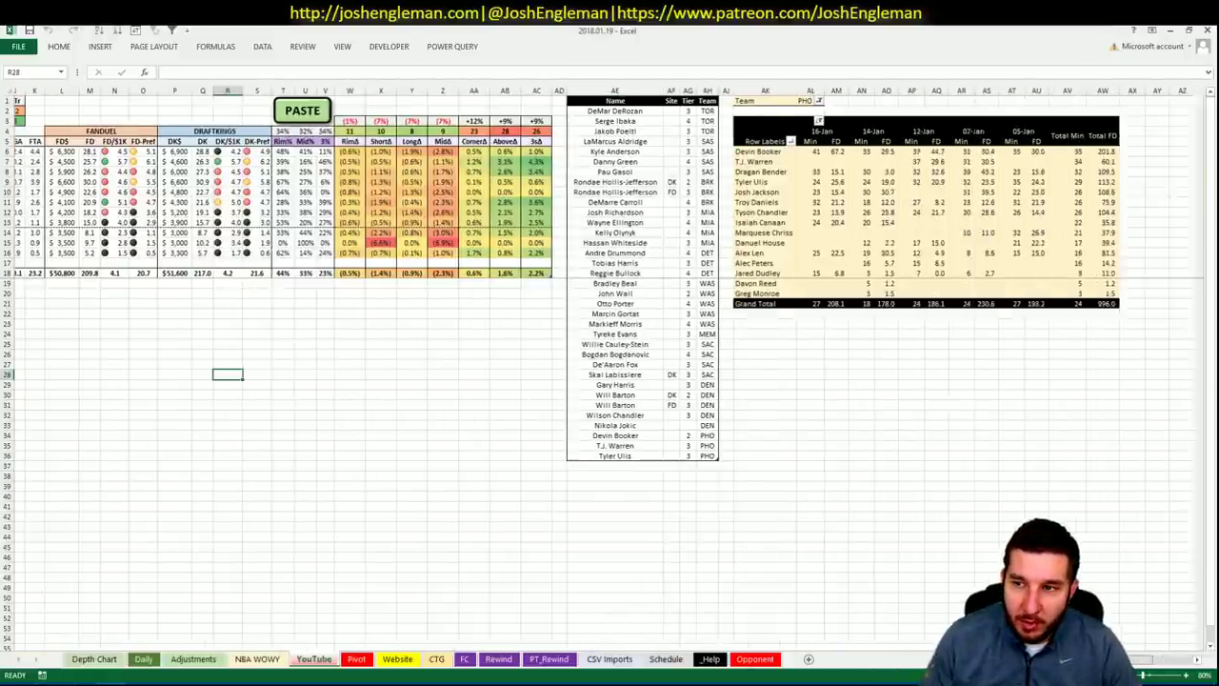
click(792, 101)
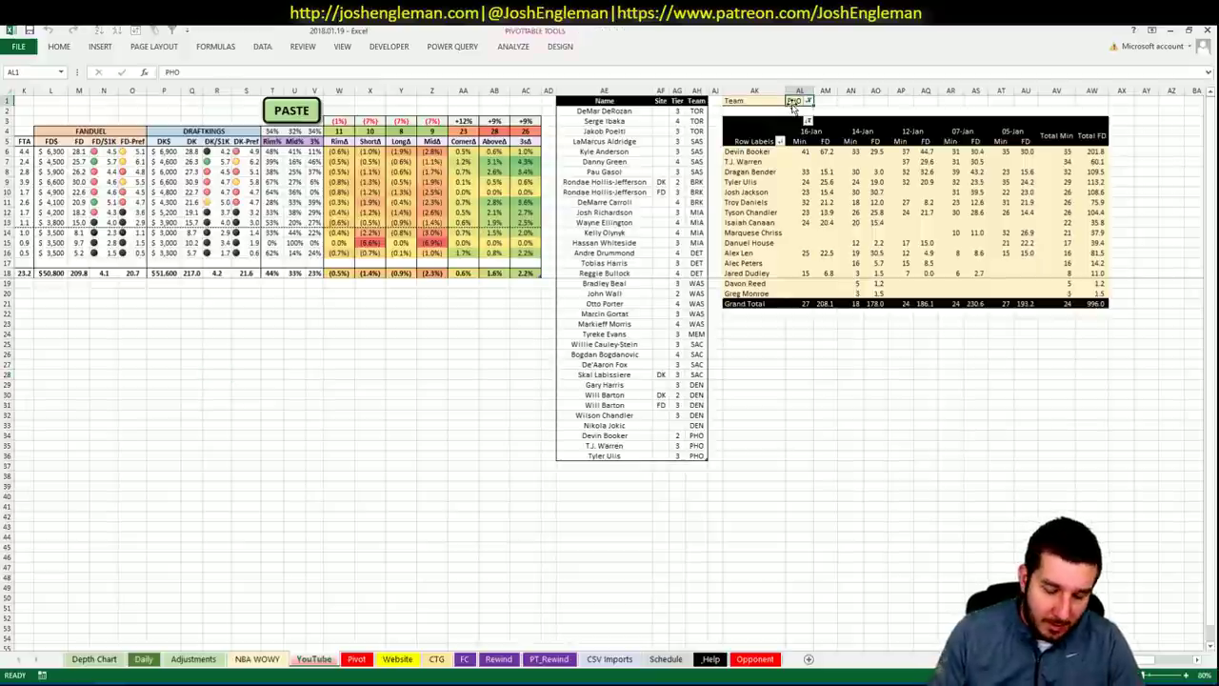
text(LAL)
key(Return)
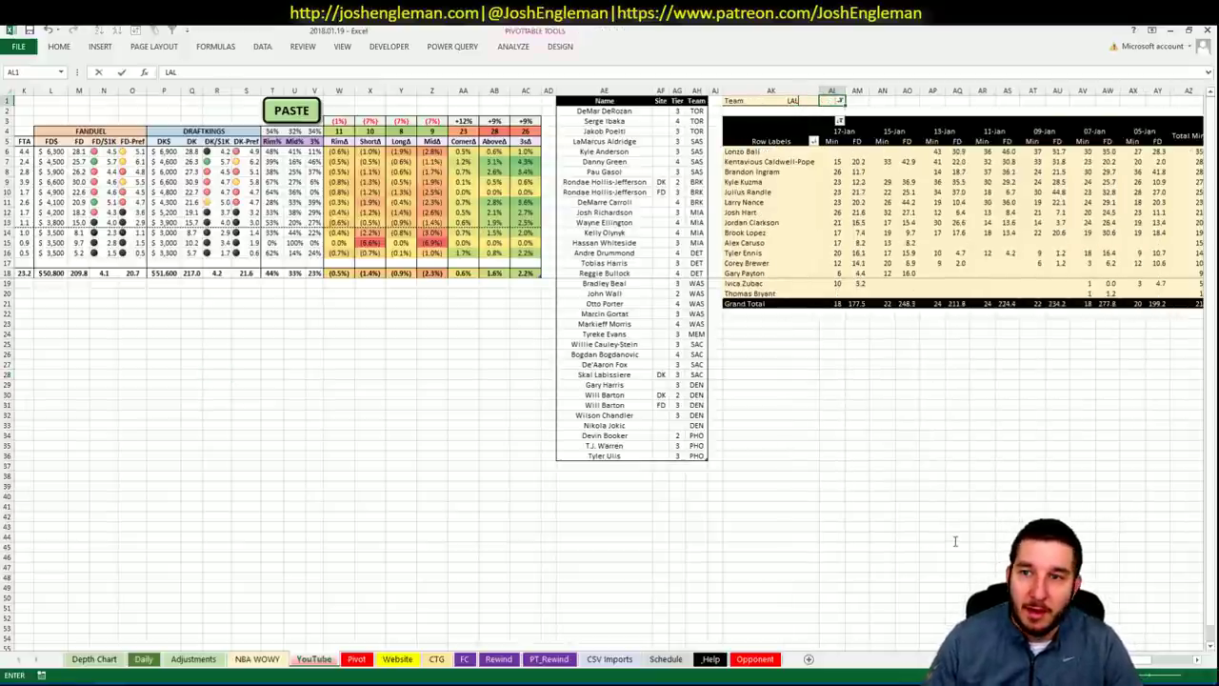
key(Return)
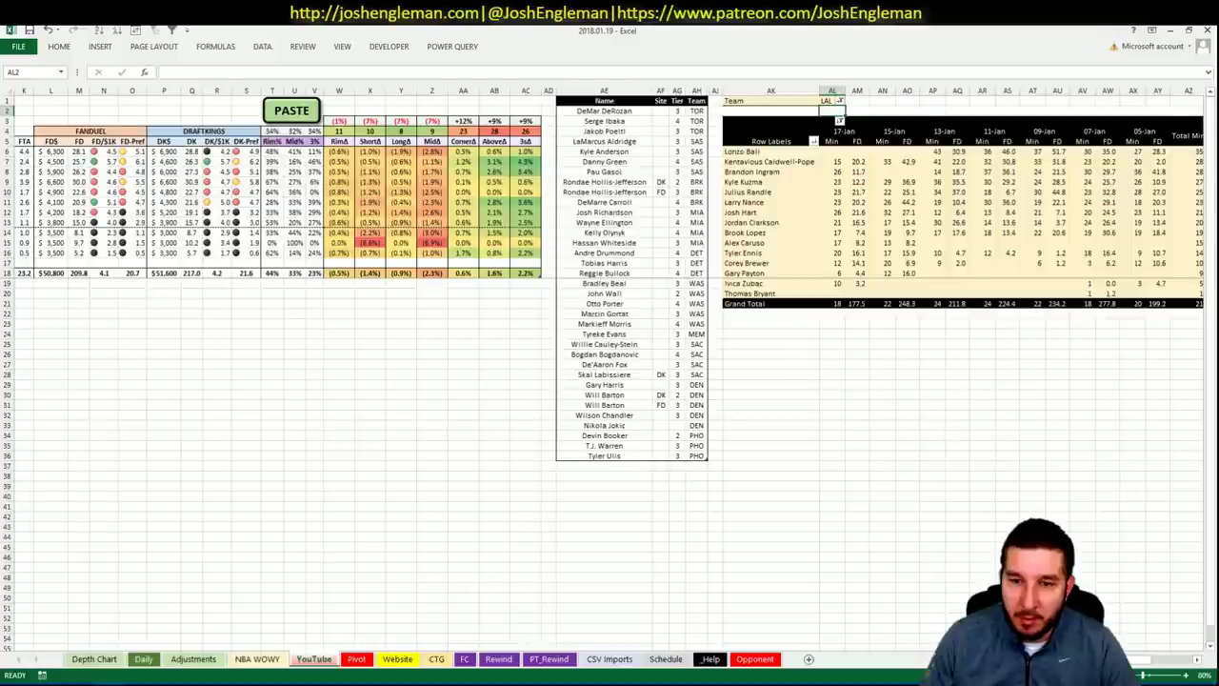
scroll(844, 424, left, 5)
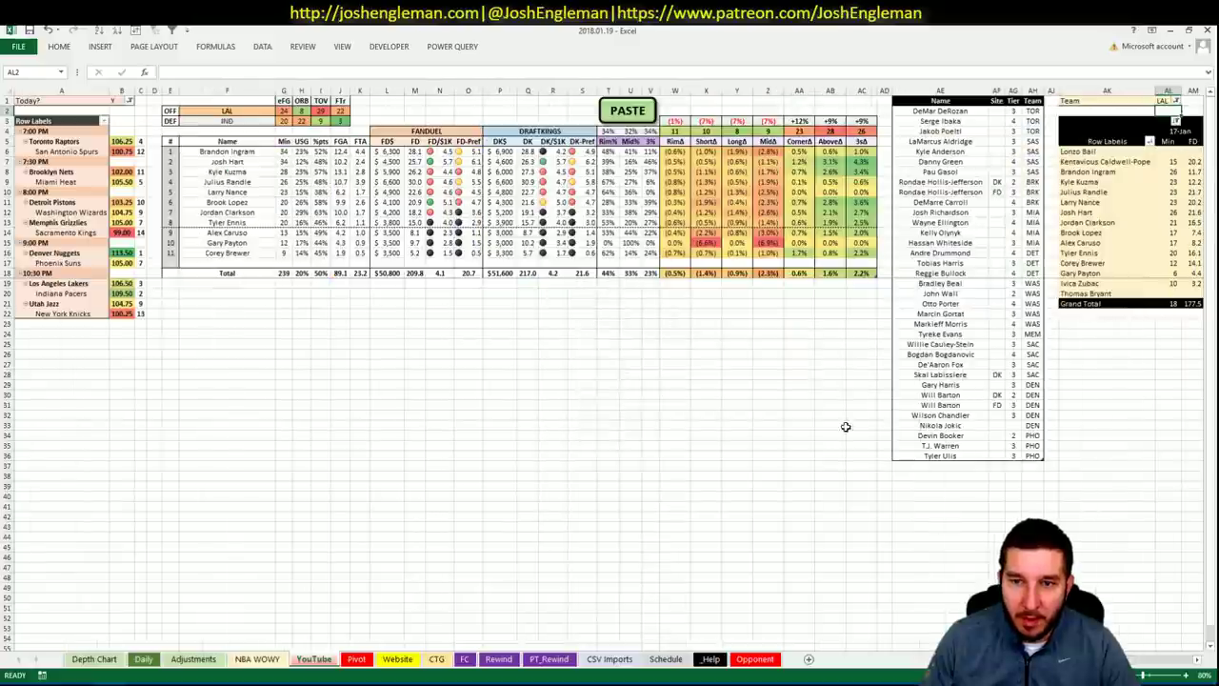
- Add Brandon Ingram to the player list below Tyler Ulis with tier 3
click(933, 466)
text(Brando)
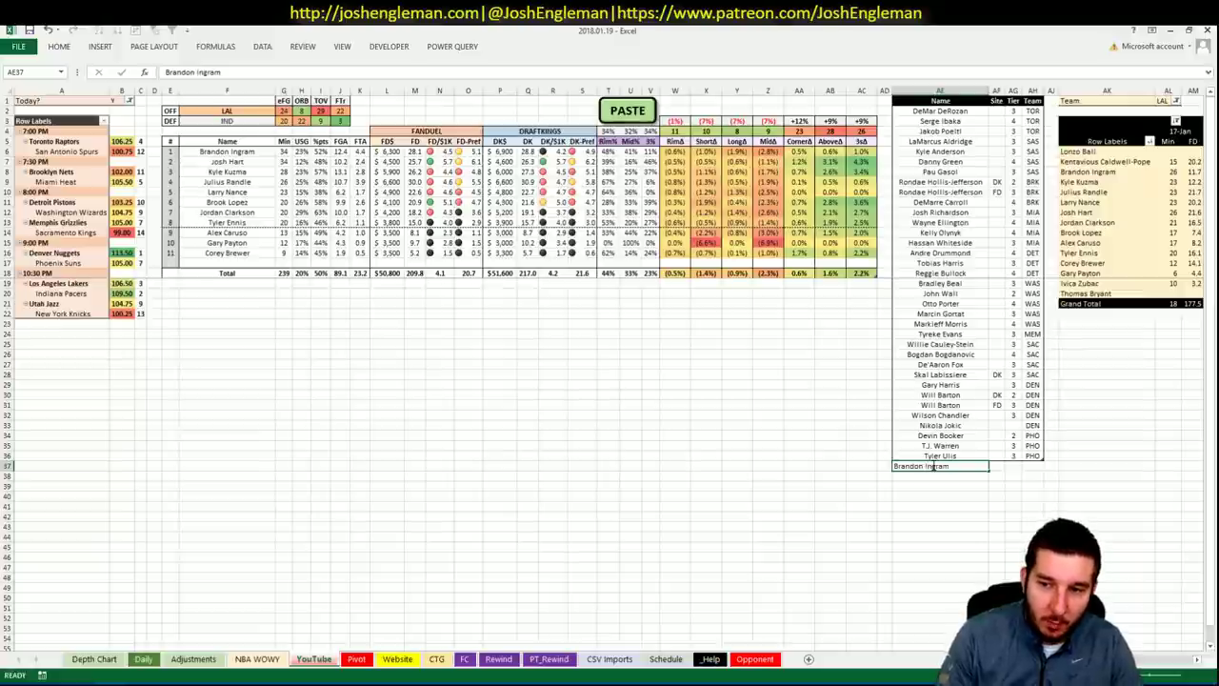
text(n Ingram)
key(Return)
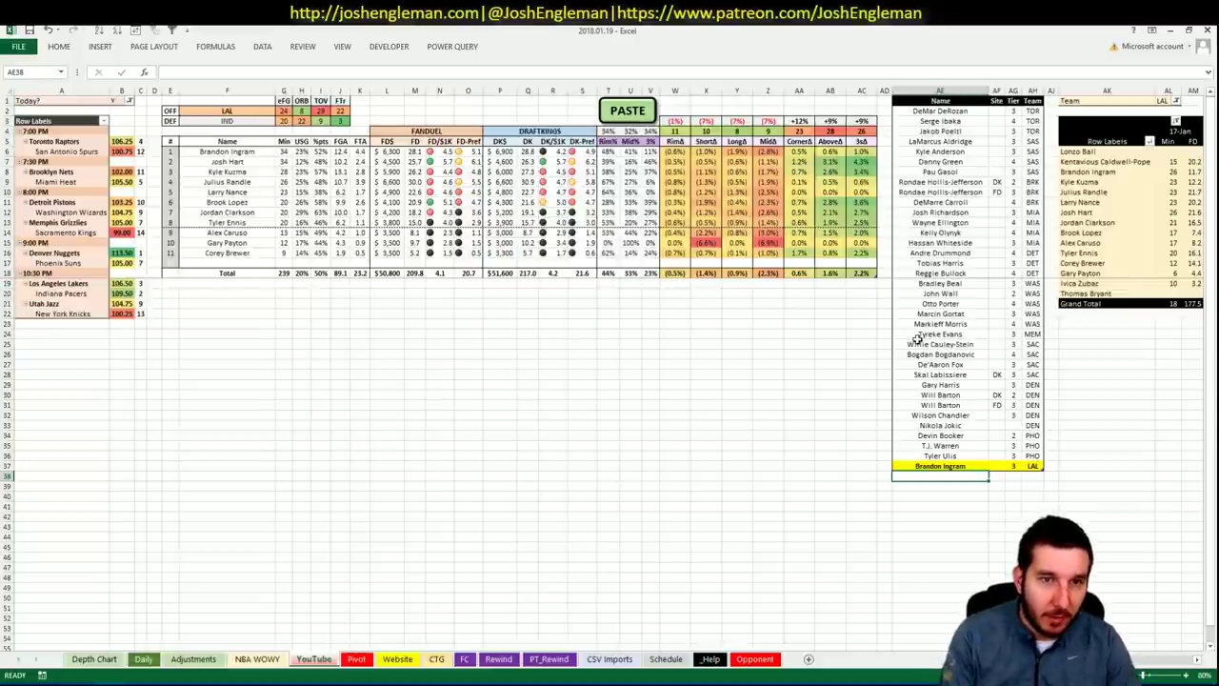
- Add Josh Hart to the player list below Brandon Ingram with tier 2, checking the Lakers' recent games
text(Josh Har)
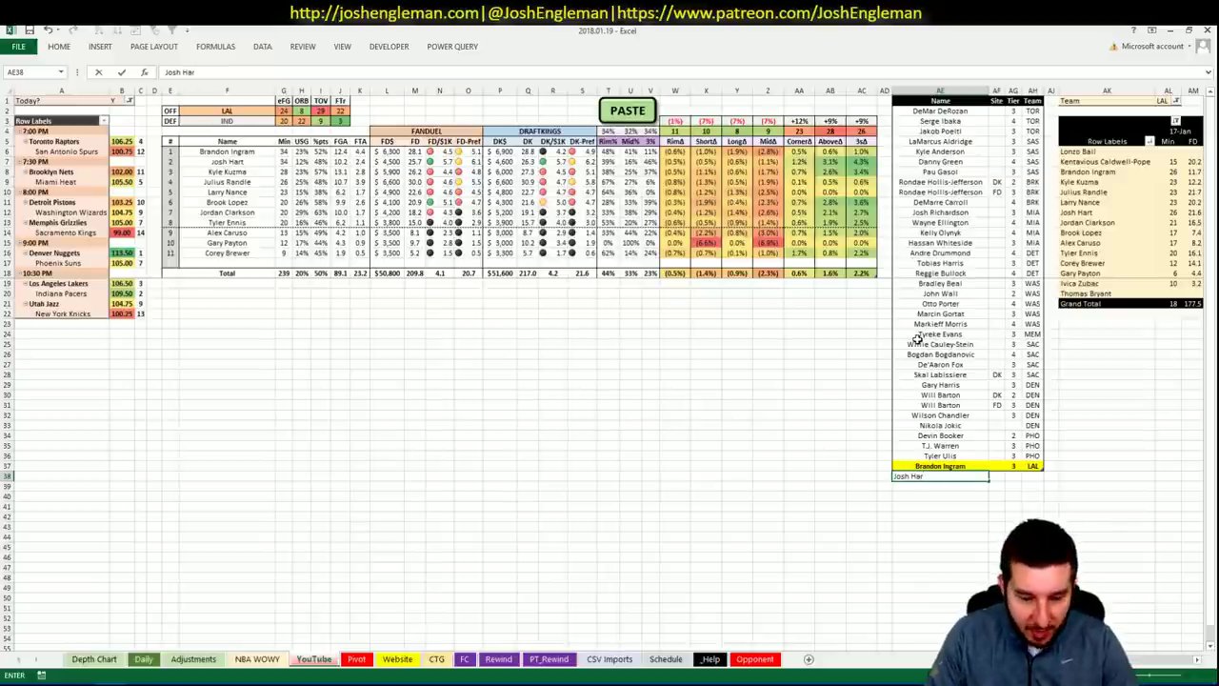
text(t)
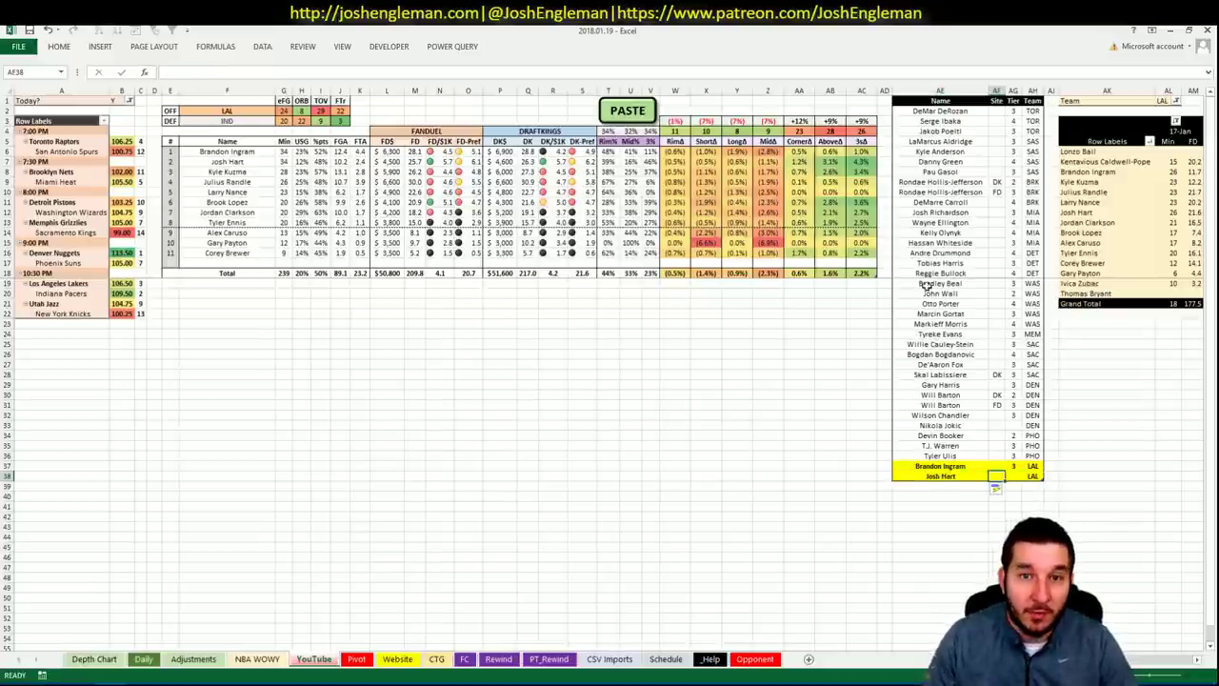
key(Tab)
scroll(995, 487, right, 3)
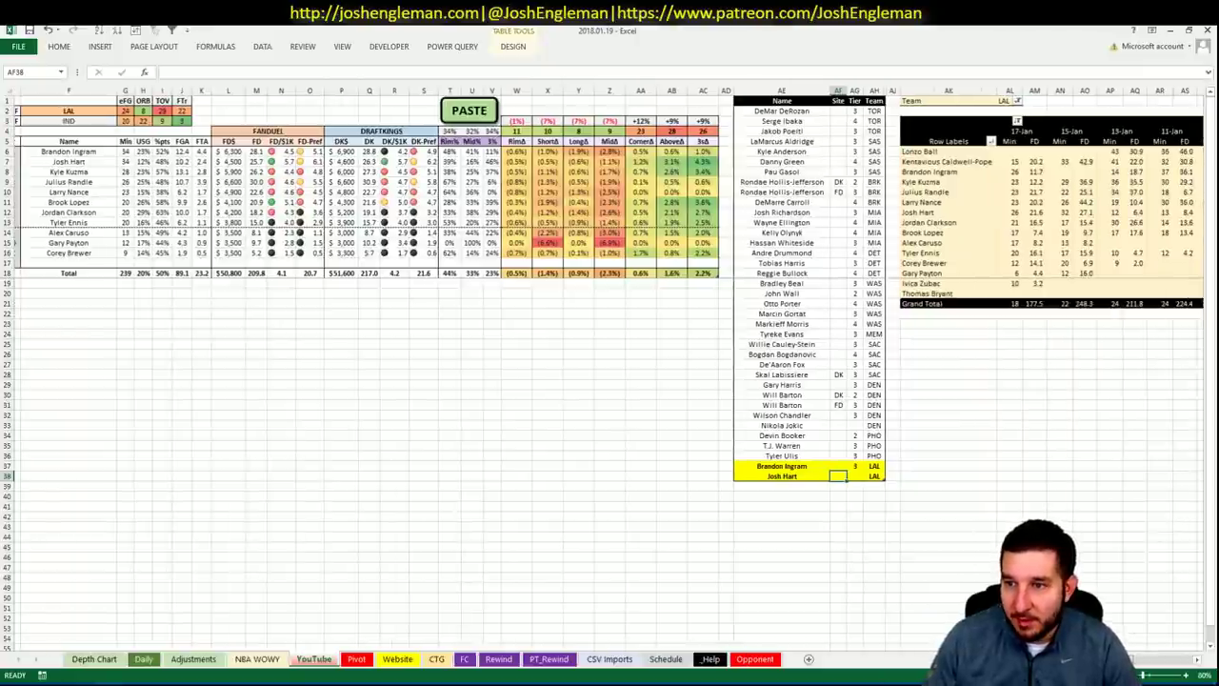
scroll(609, 371, right, 5)
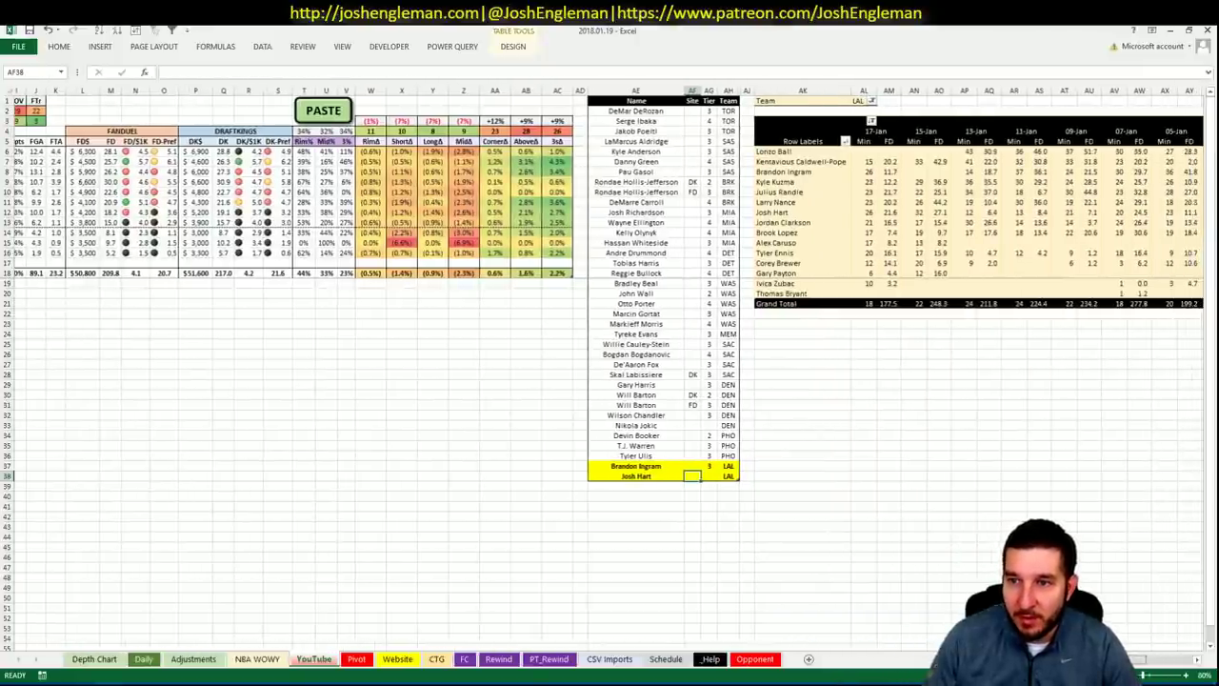
scroll(756, 609, left, 10)
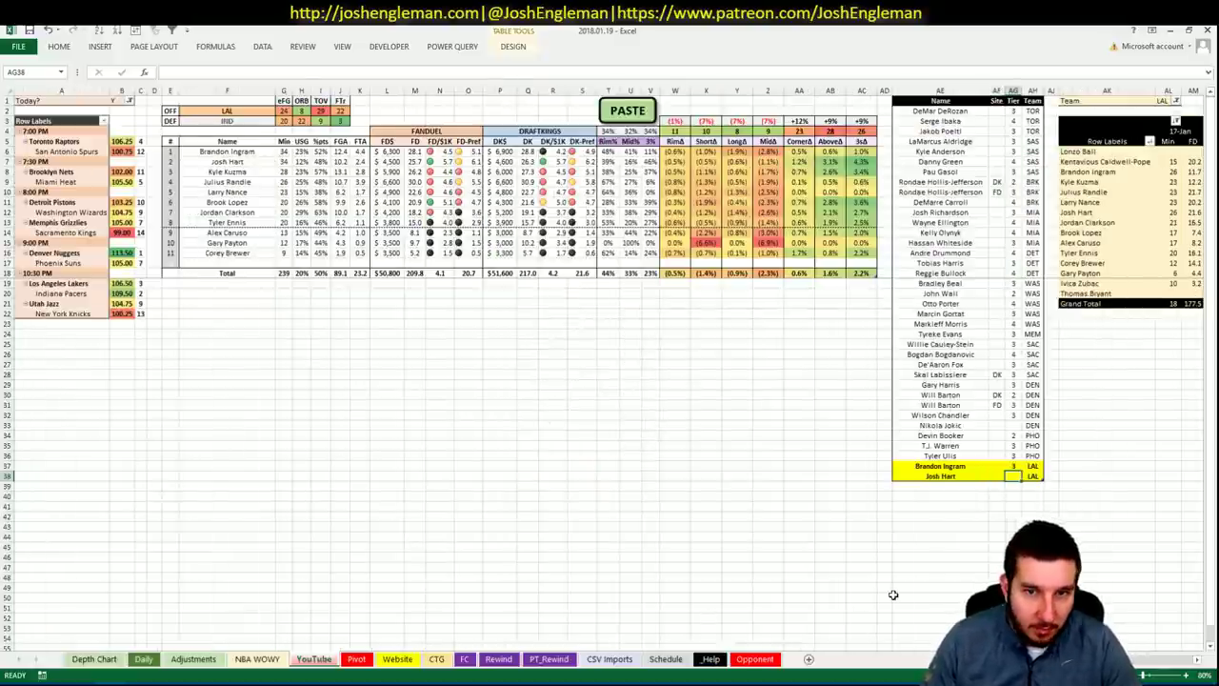
text(2)
key(Return)
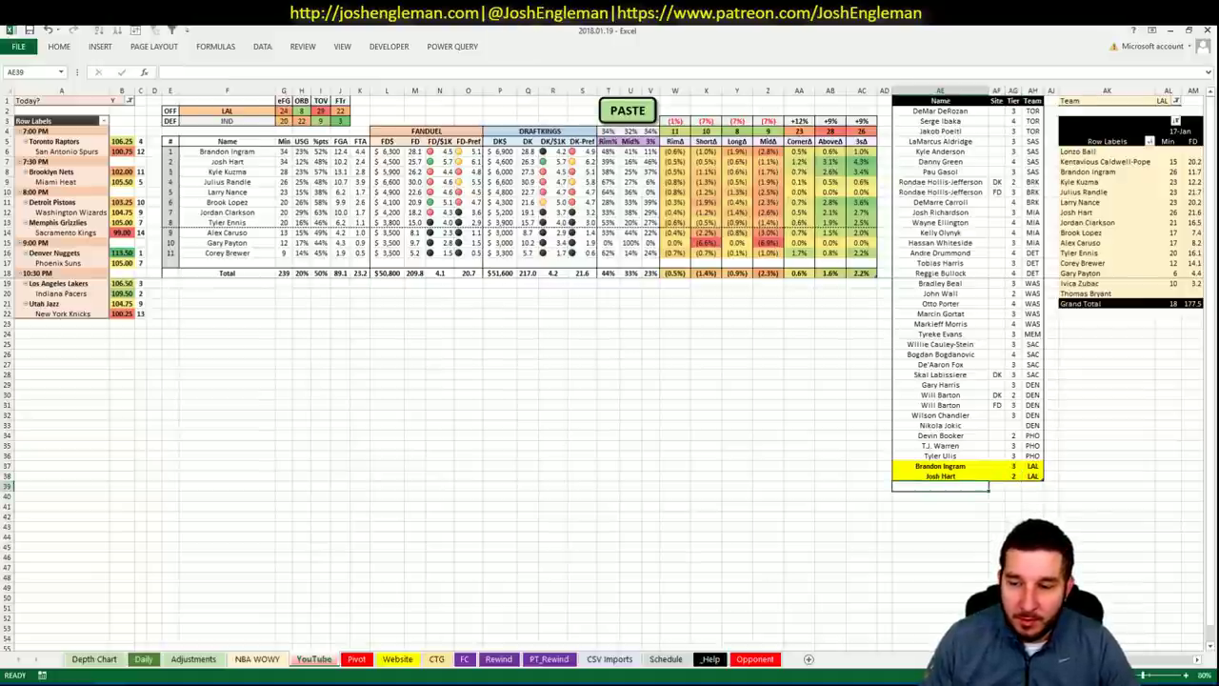
scroll(891, 333, right, 6)
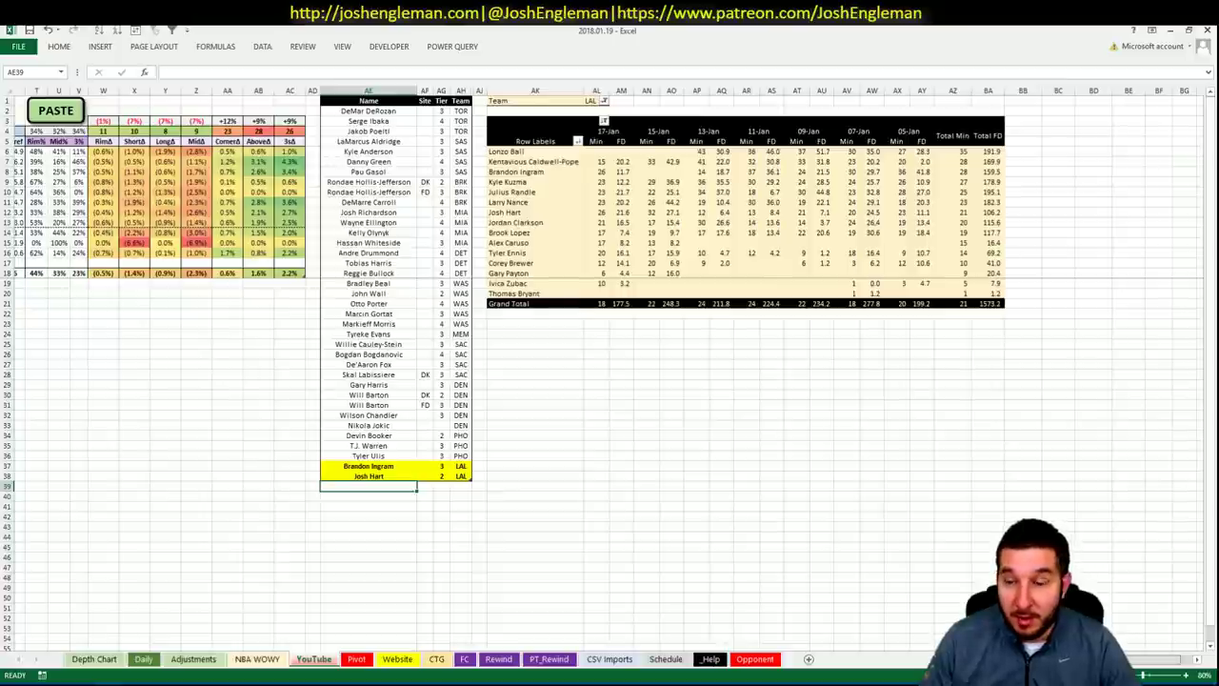
- Add Kyle Kuzma to the player list below Josh Hart with tier 3
scroll(904, 613, left, 6)
text(Kyle Kuzma)
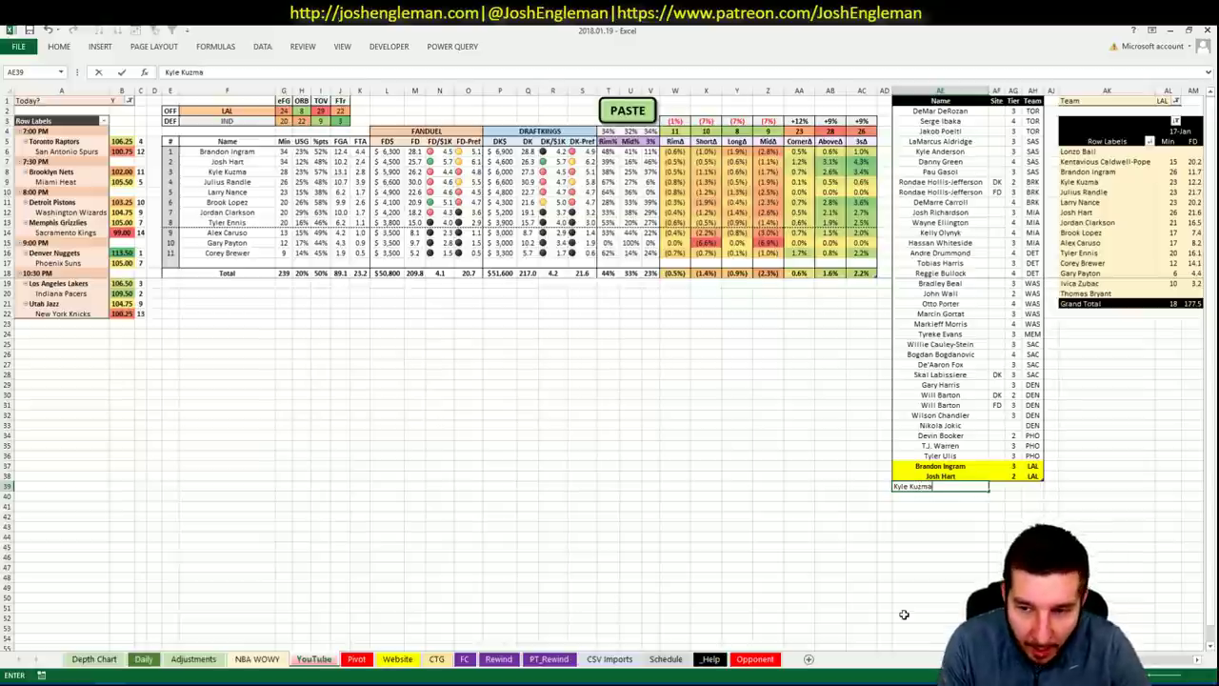
key(Return)
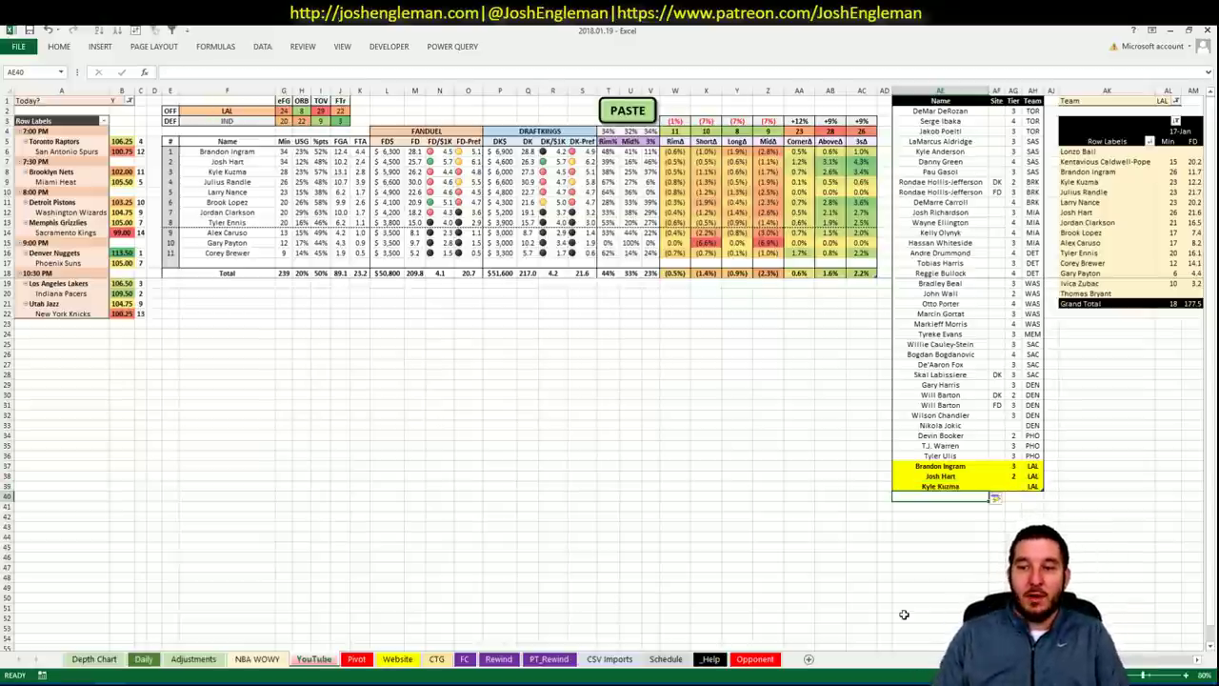
key(Right)
key(Right)
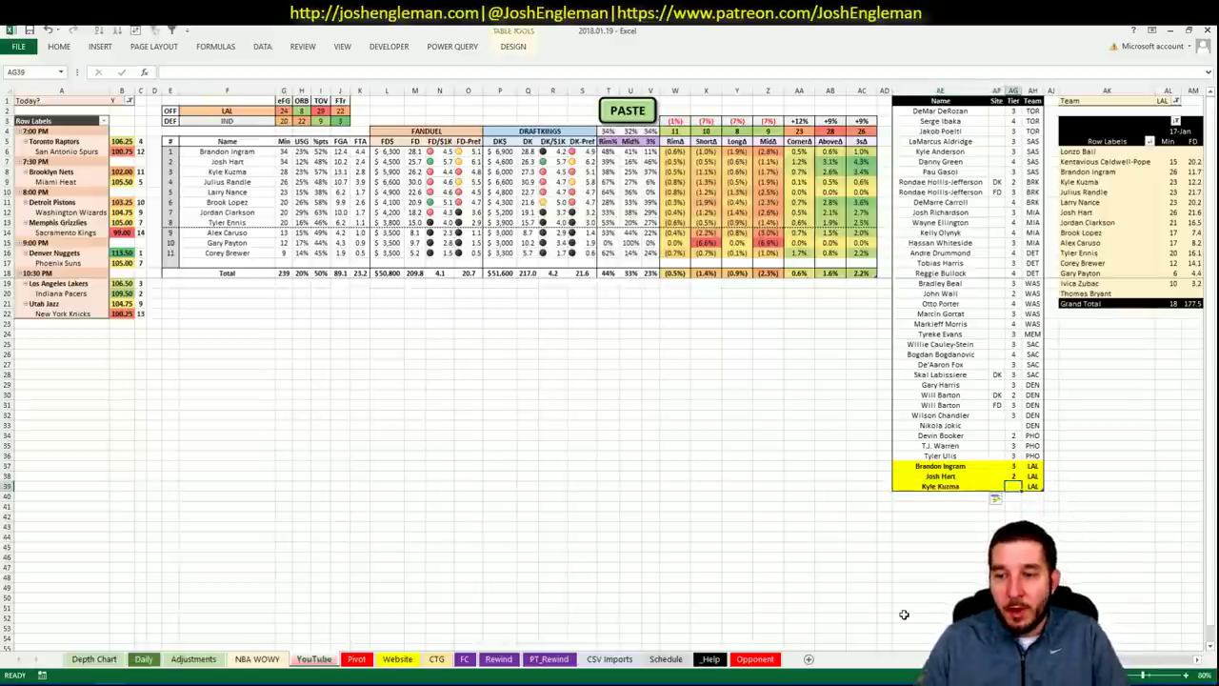
text(3)
key(Return)
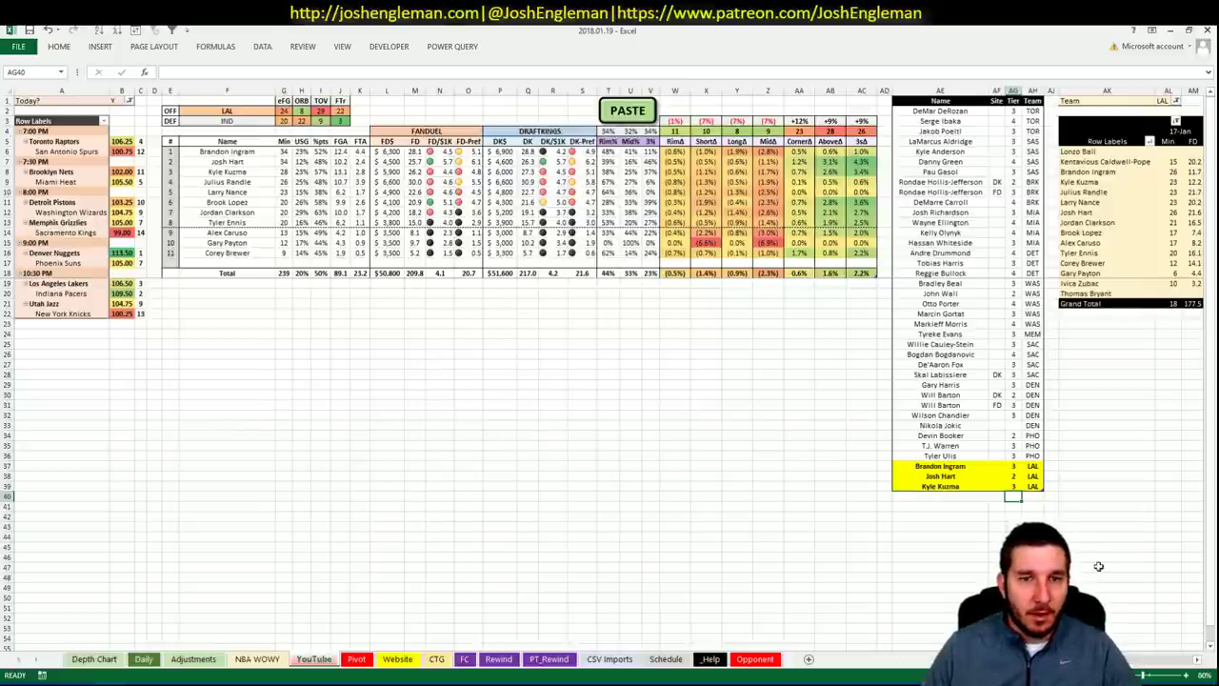
- Add Julius Randle to the player list below Kyle Kuzma with tier 3, checking the Lakers' recent games
scroll(610, 381, right, 8)
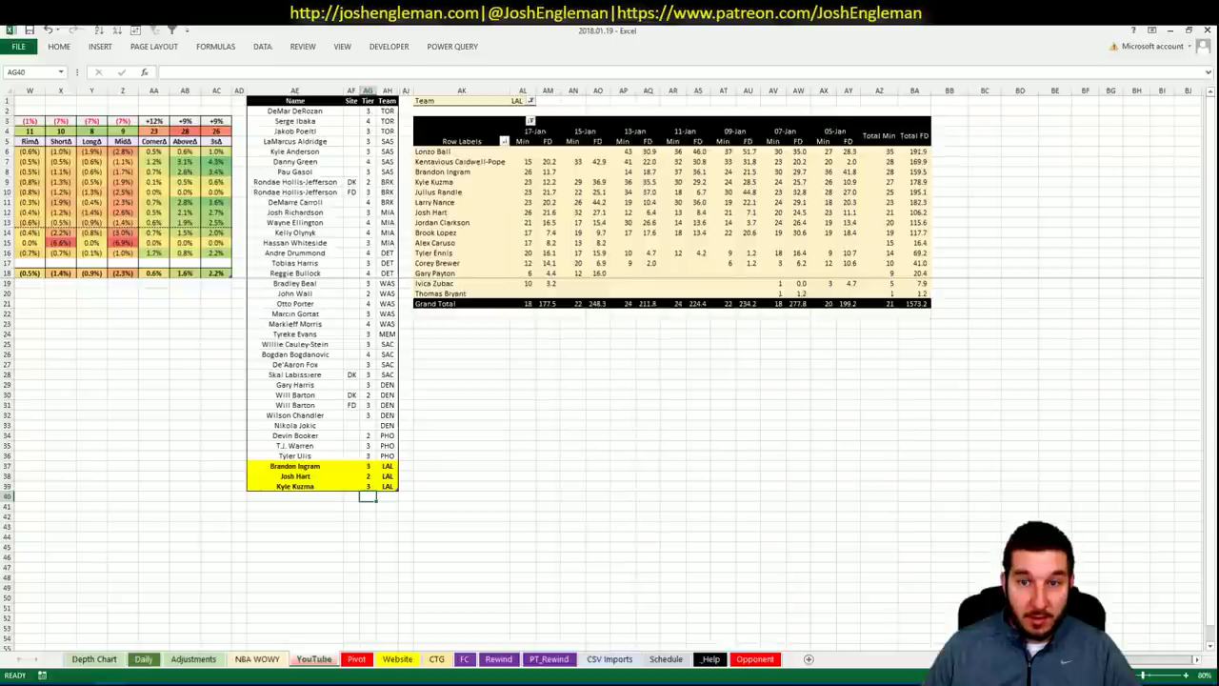
scroll(833, 633, left, 8)
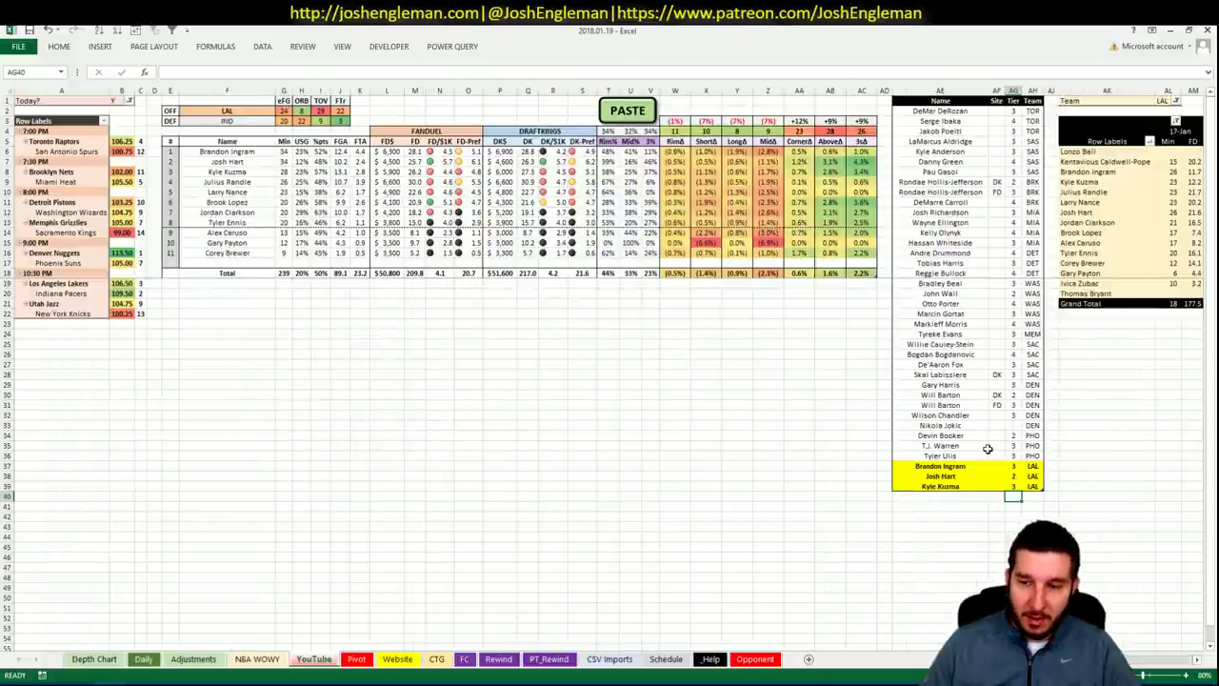
key(Left)
key(Left)
text(Julius Ran)
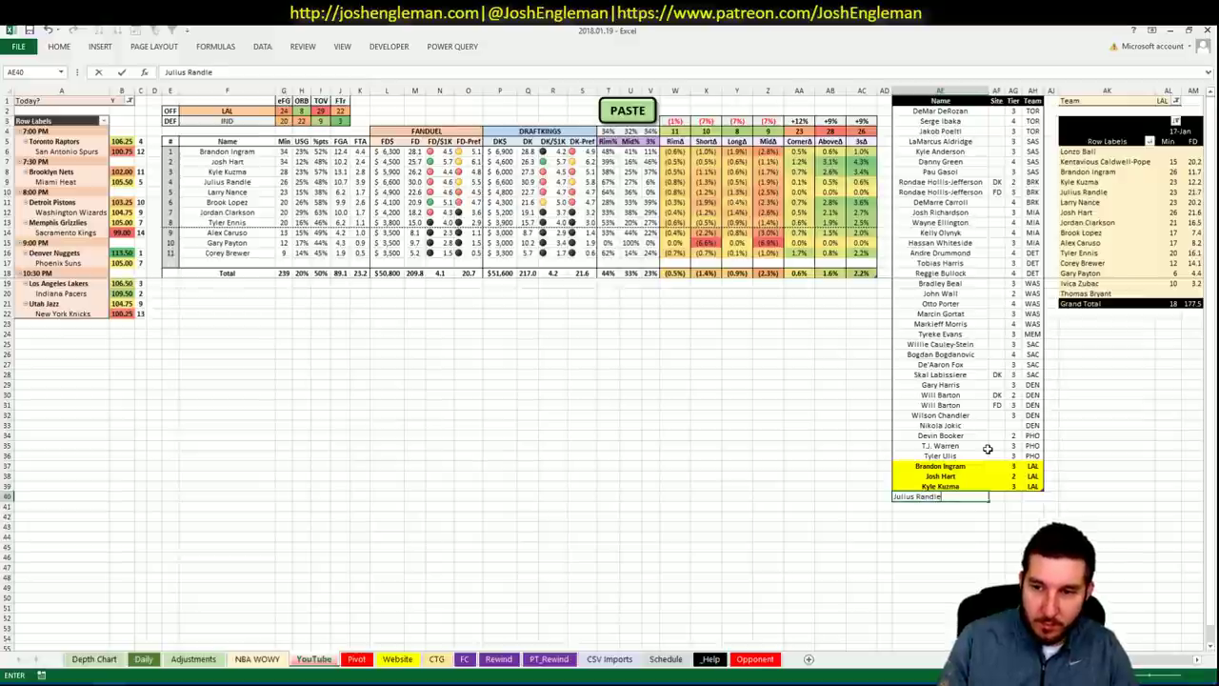
text(dle)
key(Right)
key(Right)
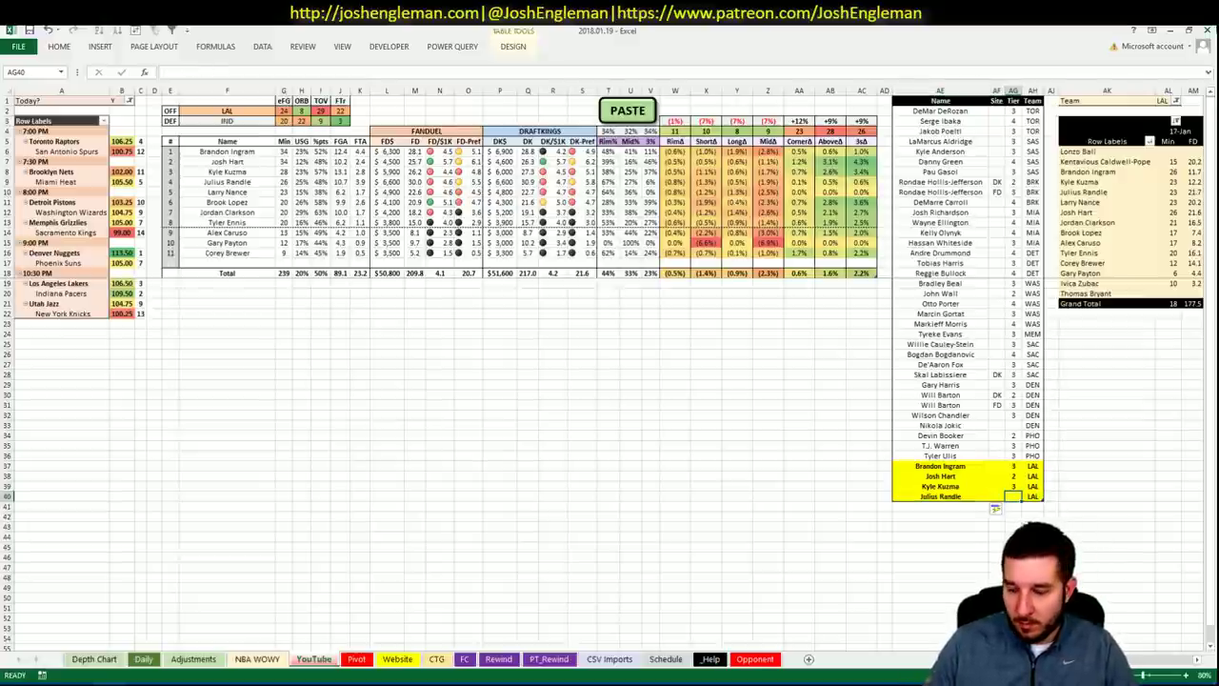
key(Return)
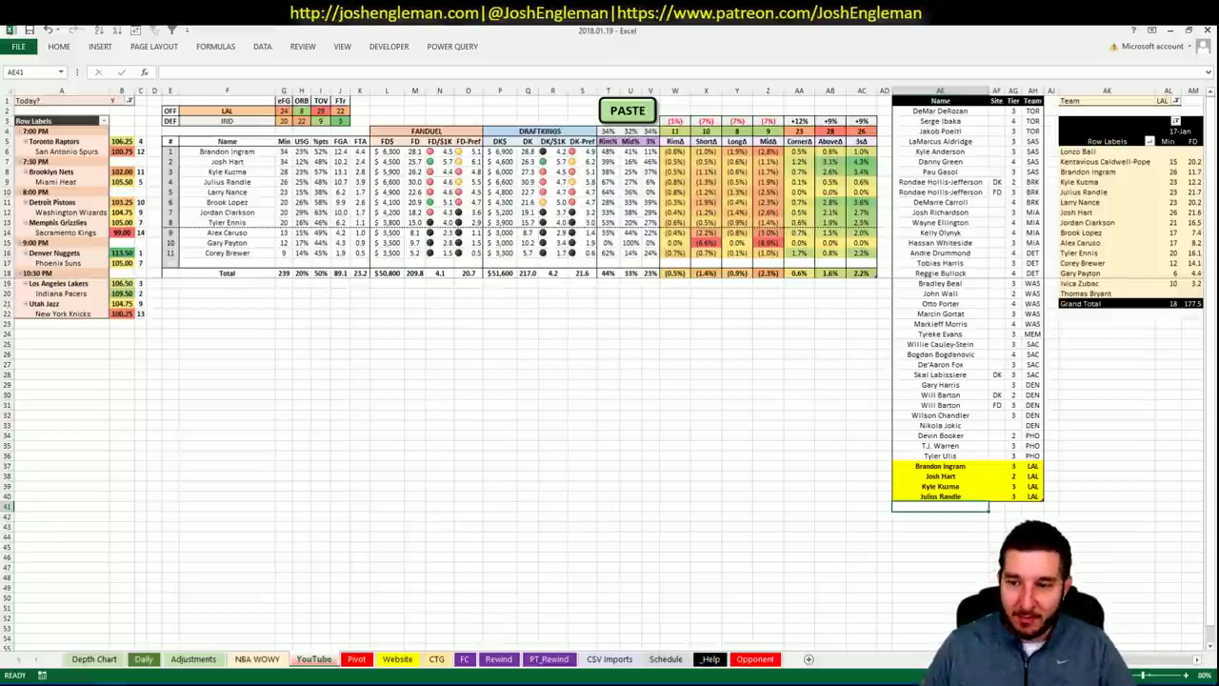
- Check the Lakers' recent games and add Larry Nance to the player list below Julius Randle with tier 3
scroll(1143, 673, right, 6)
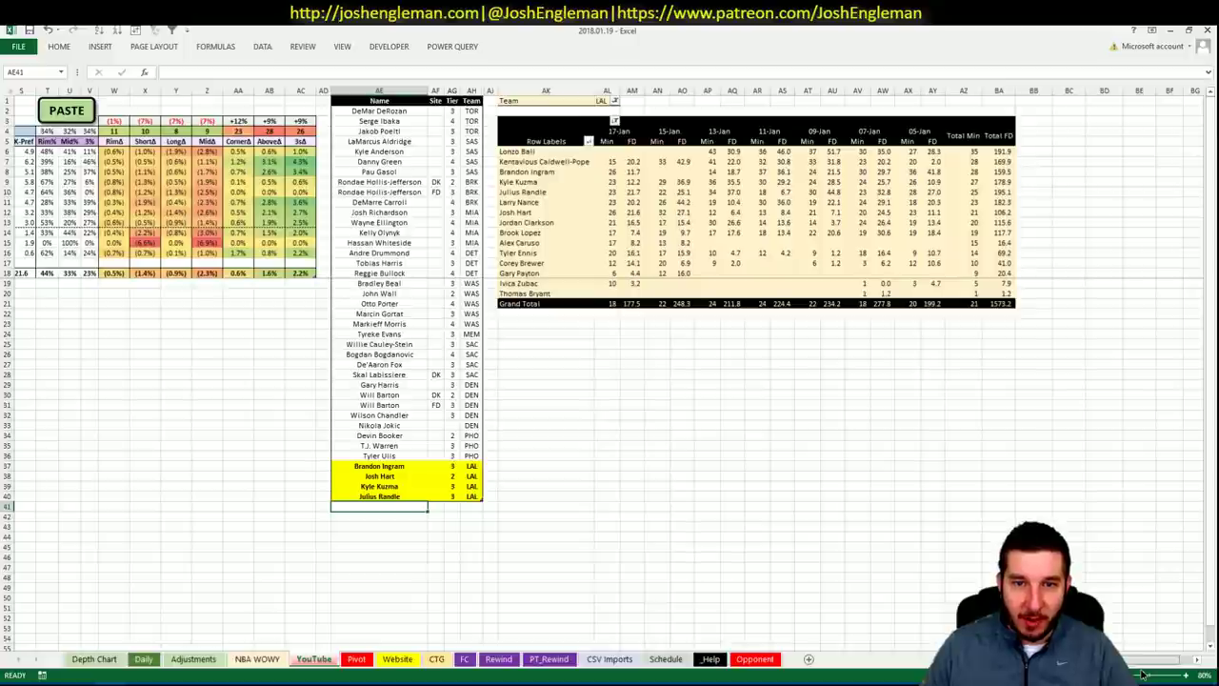
scroll(1143, 673, right, 2)
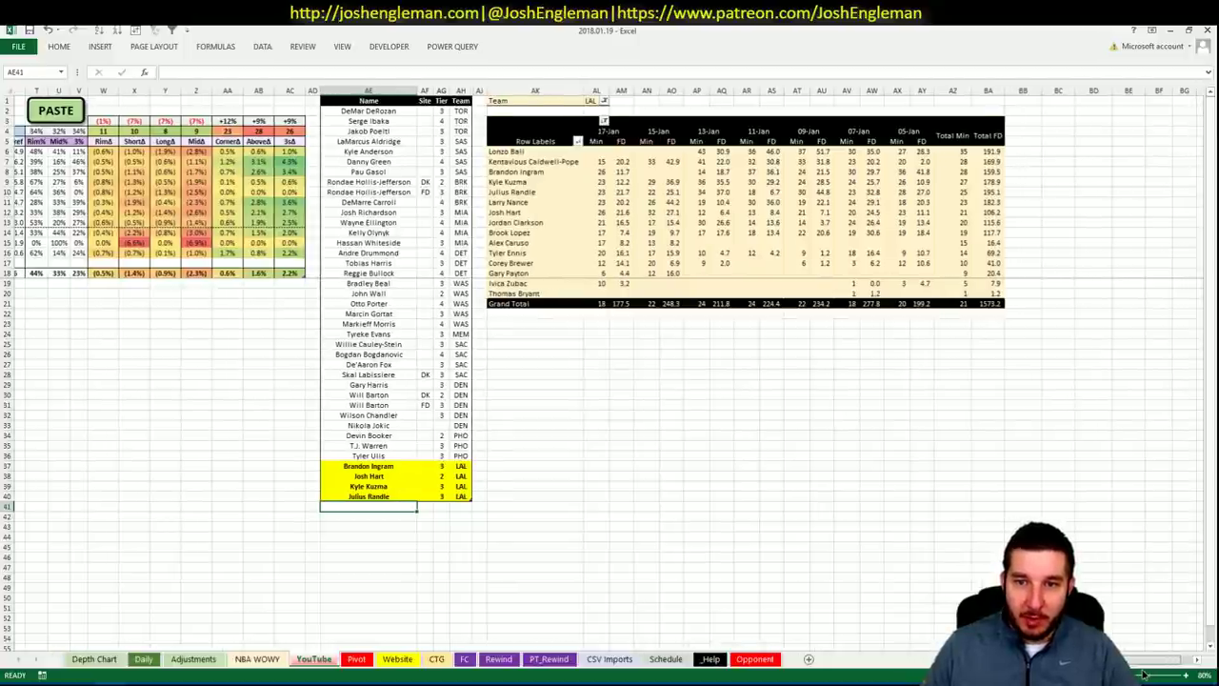
scroll(1146, 673, right, 1)
drag(1146, 673, 850, 667)
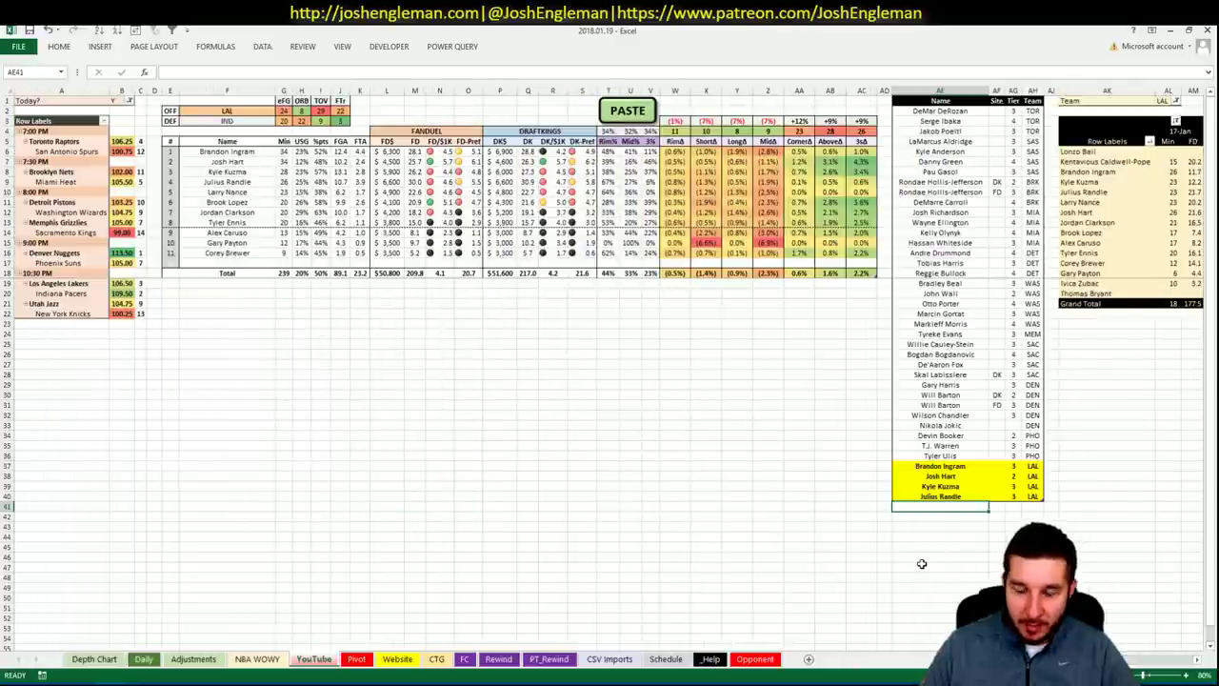
text(Larry Nance)
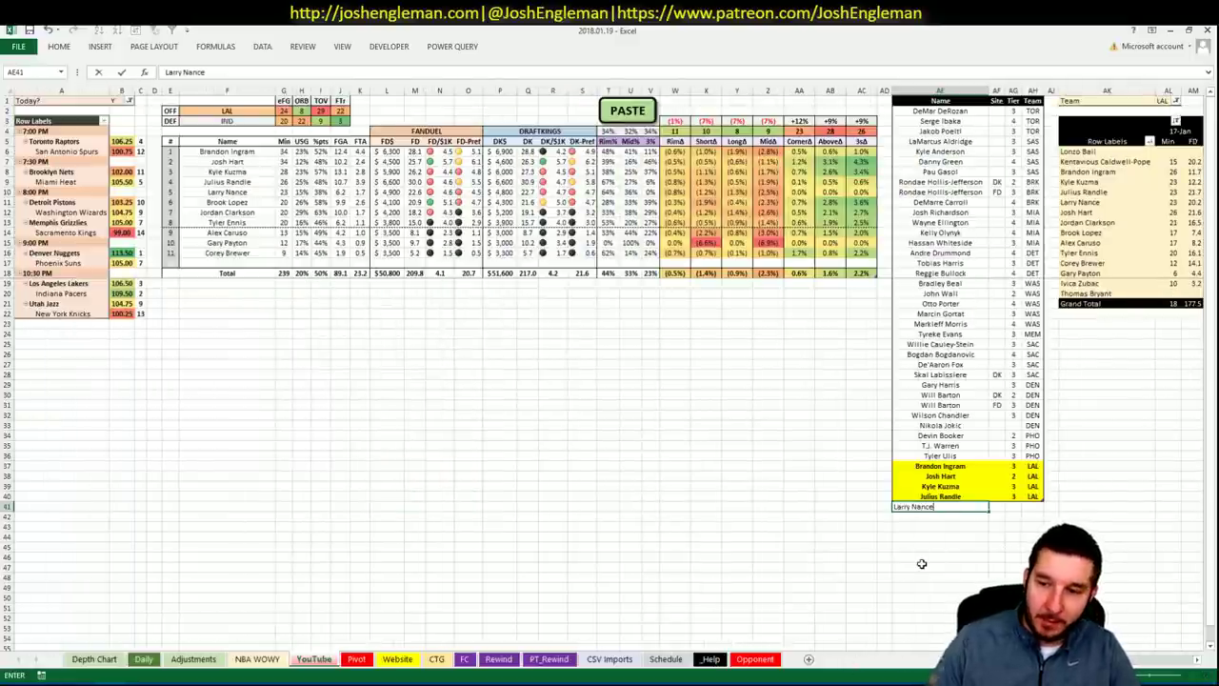
key(ctrl+Return)
click(1012, 506)
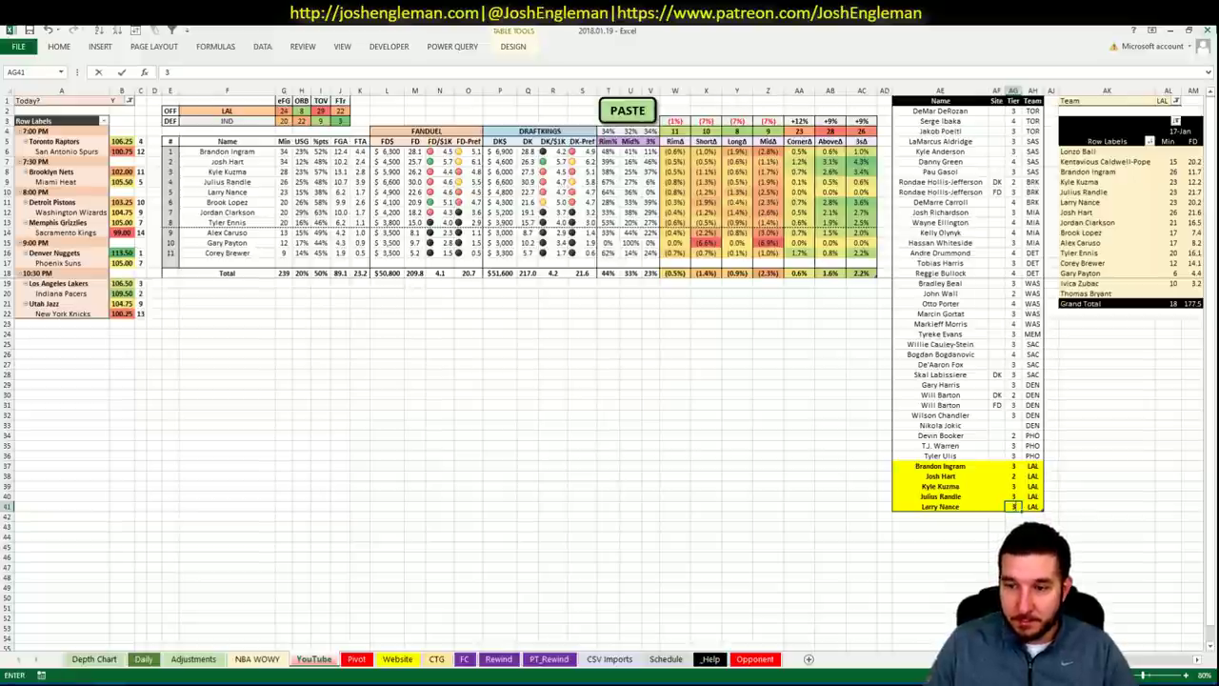
click(940, 516)
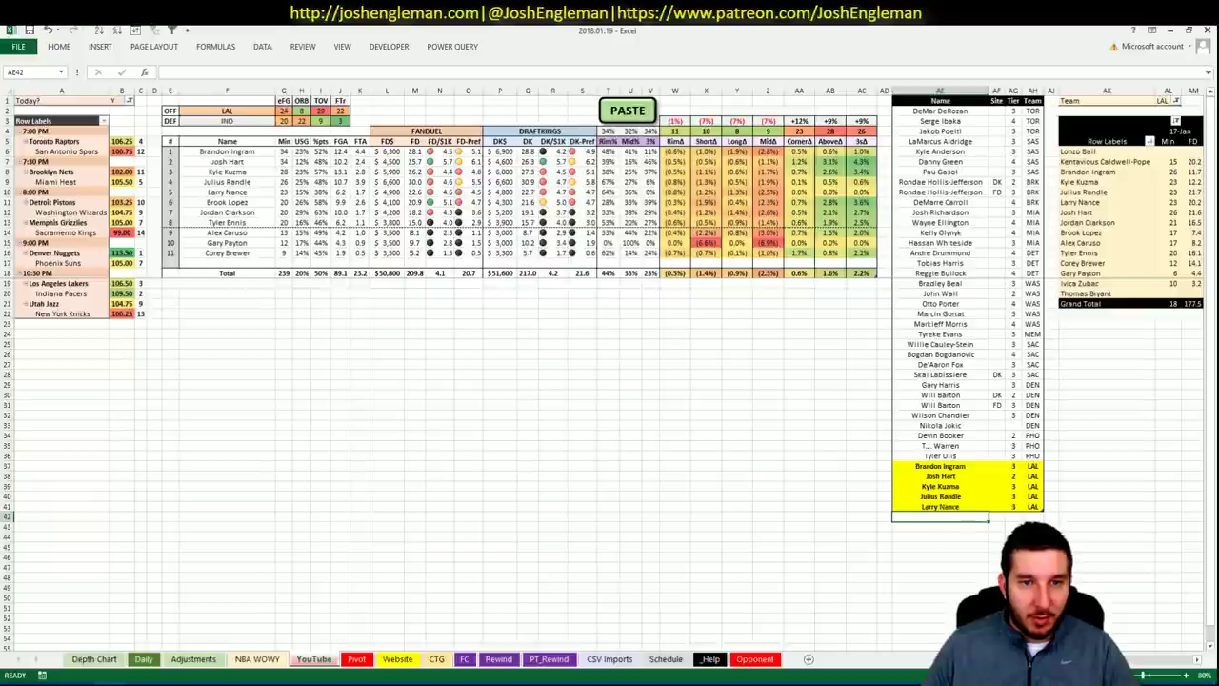
- Review the Lakers' recent games once more and switch the projection table's offensive team to IND
scroll(609, 362, right, 5)
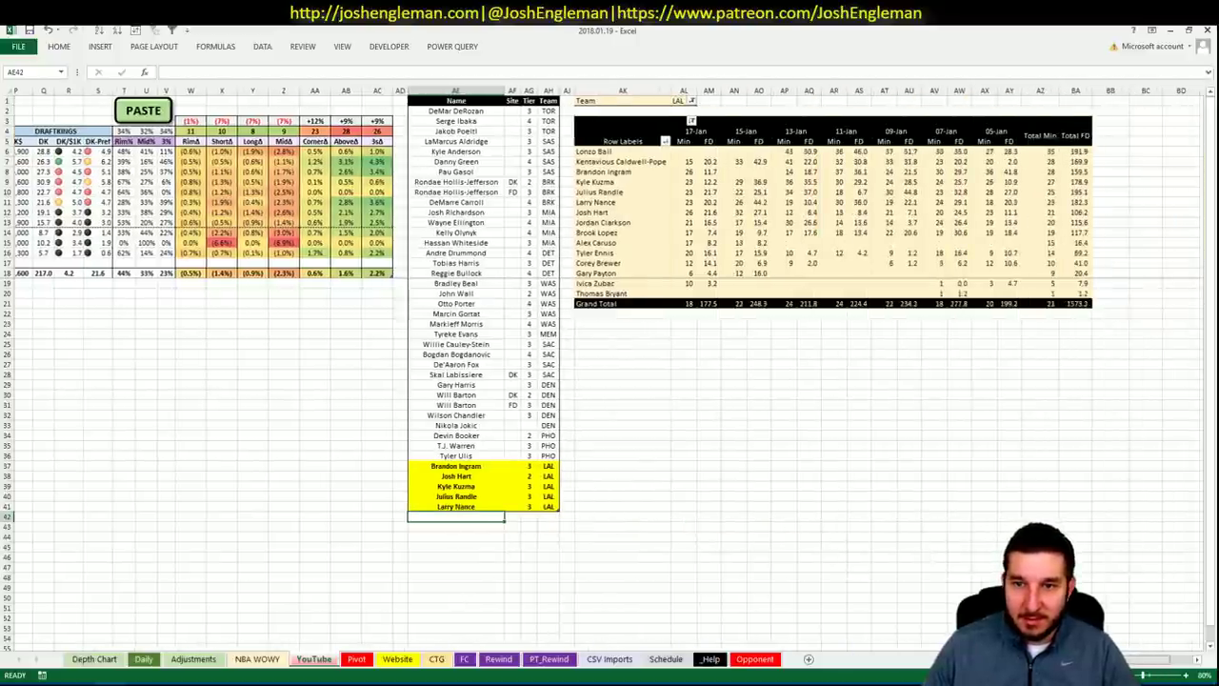
scroll(610, 362, left, 5)
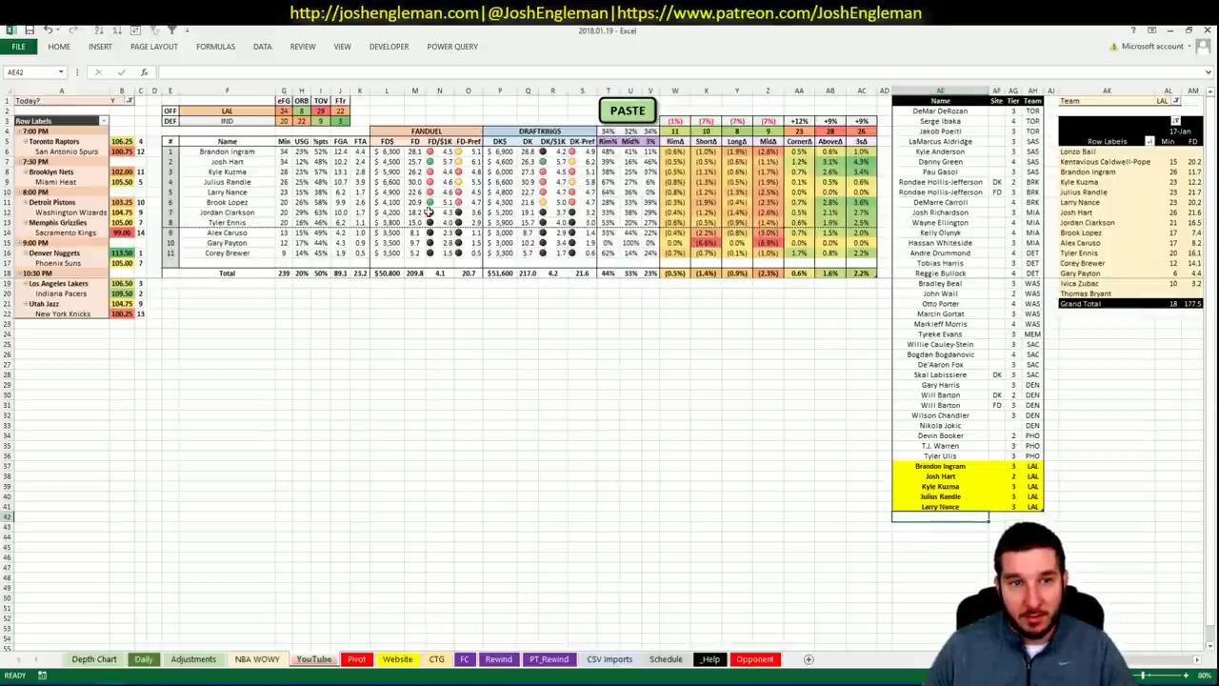
click(241, 111)
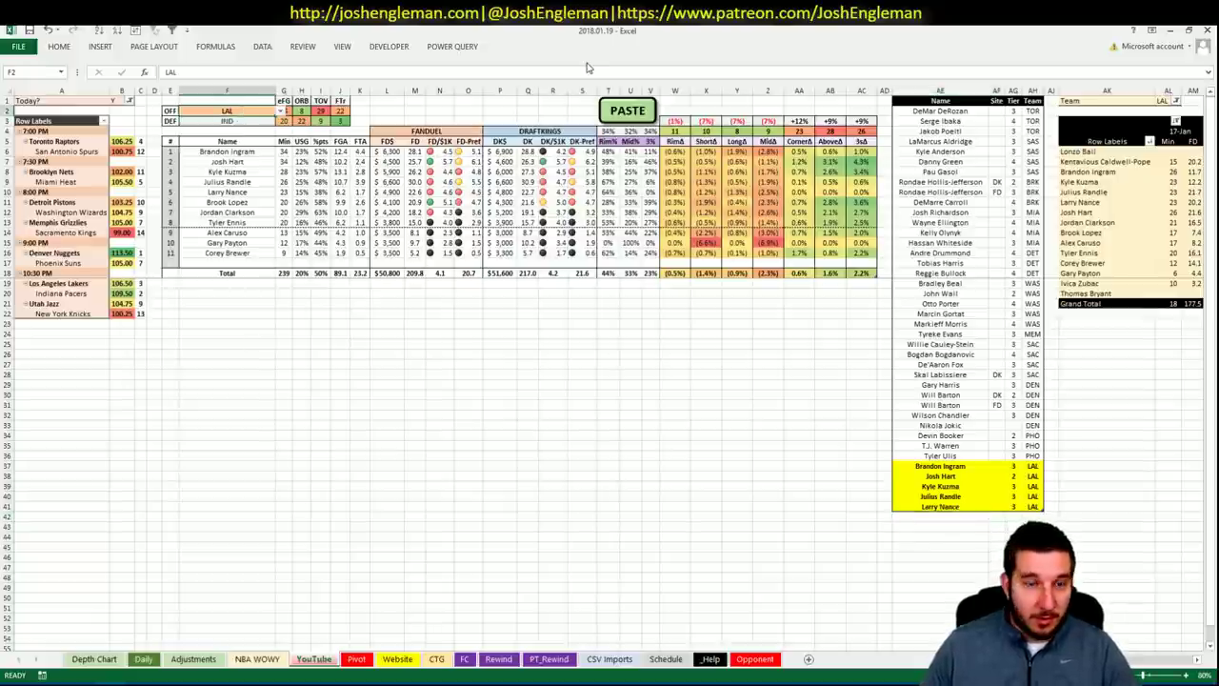
key(Down)
- Switch to Cleaning the Glass in Chrome and open the Indiana Pacers' player stats page
mouse_move(67, 685)
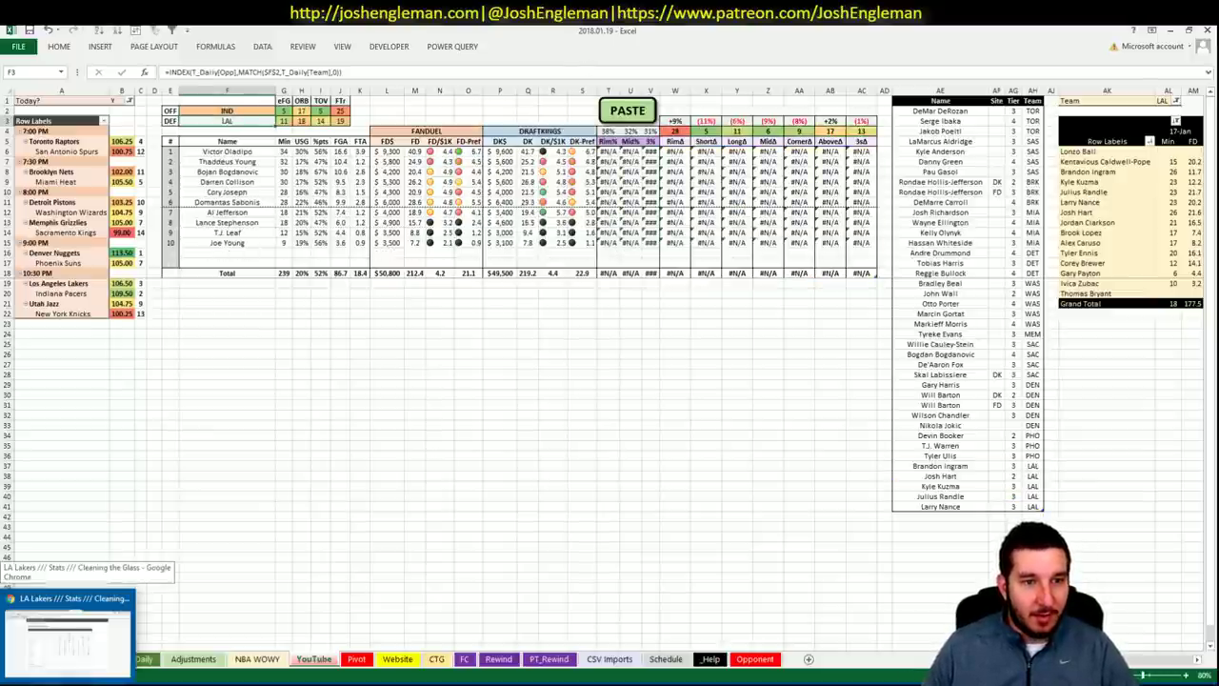
click(66, 633)
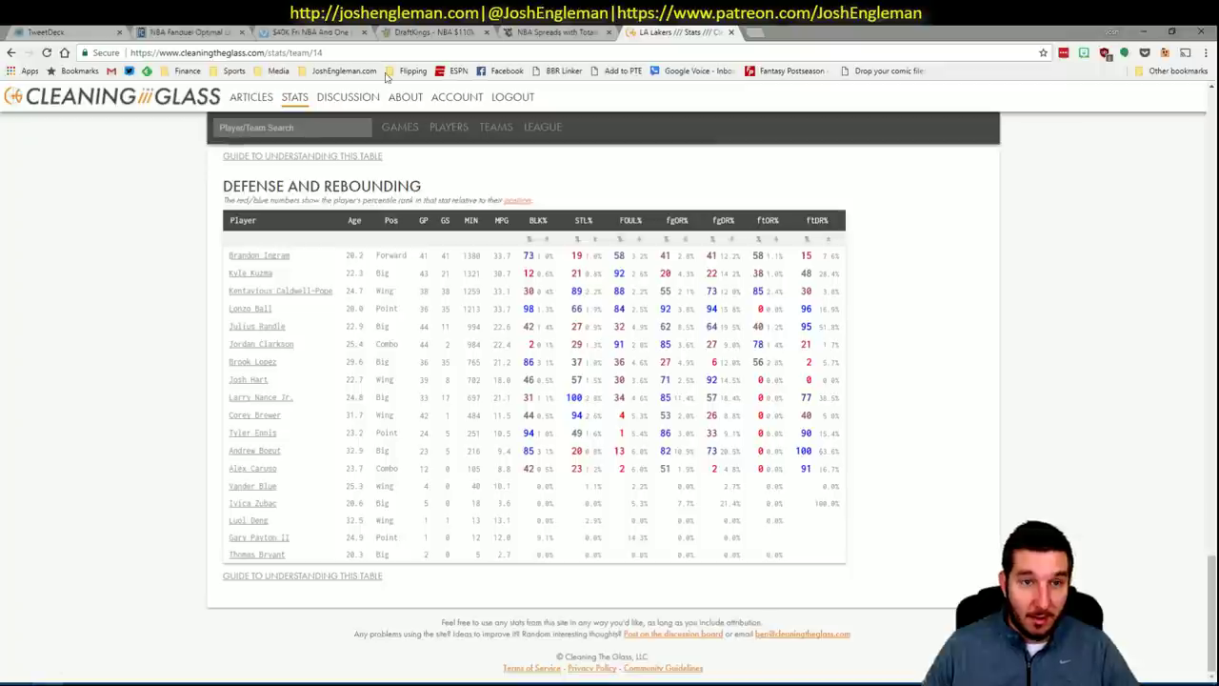
click(301, 128)
text(ind)
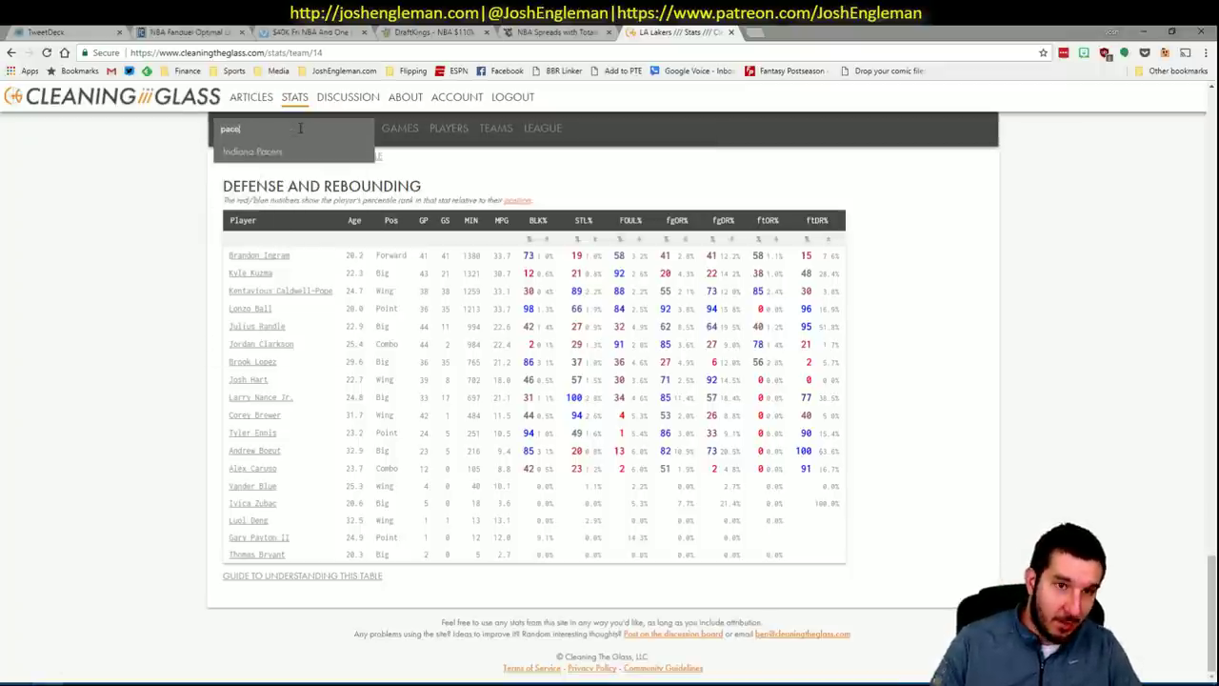
key(Down)
key(Return)
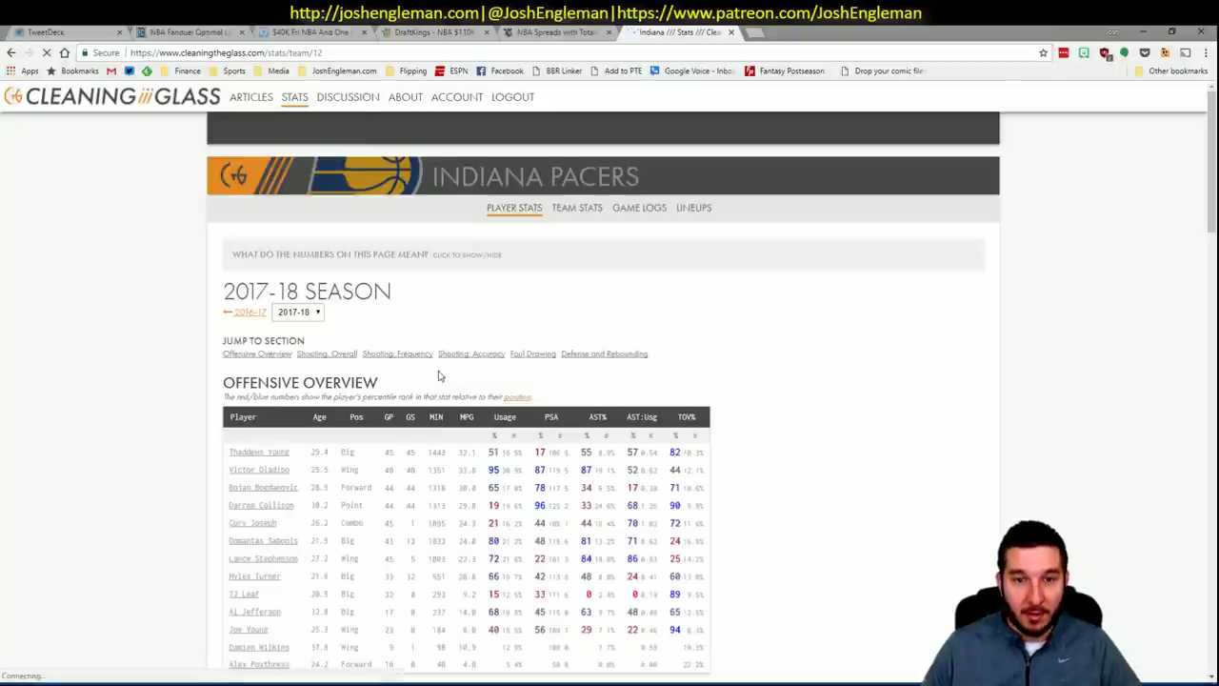
- Copy the Pacers' Shooting Frequency table and paste it into the Excel workbook to fill the shot data columns
click(408, 356)
drag(836, 522, 264, 306)
key(alt+Tab)
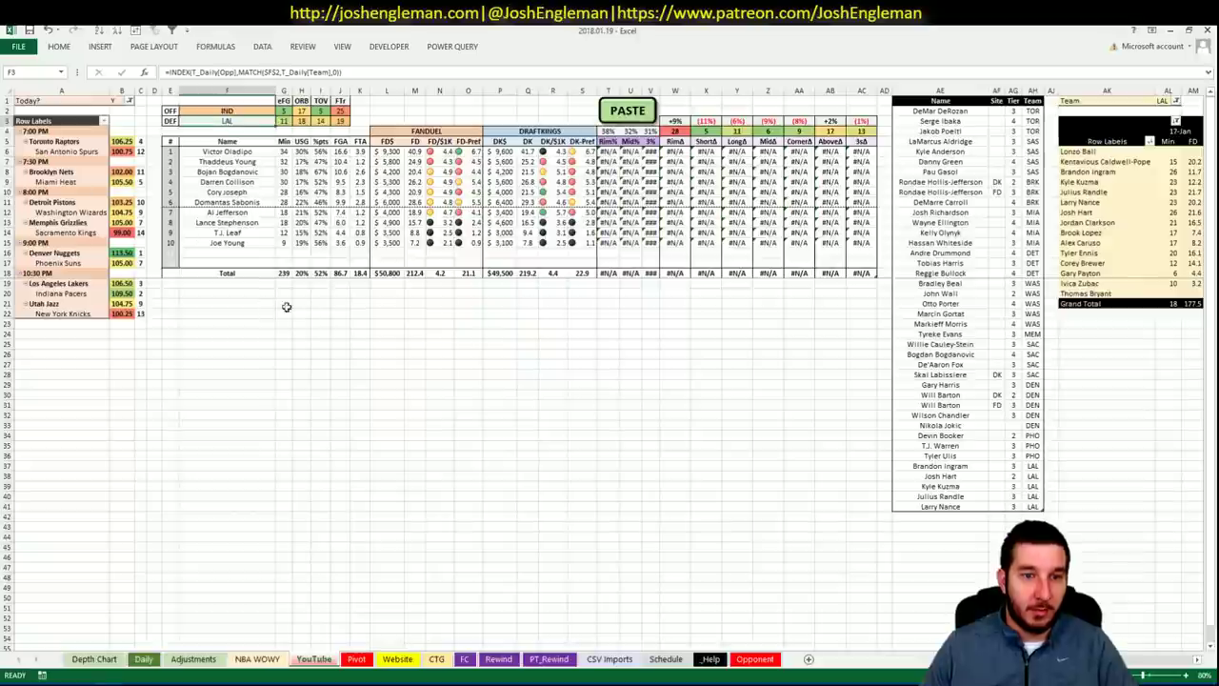
click(624, 107)
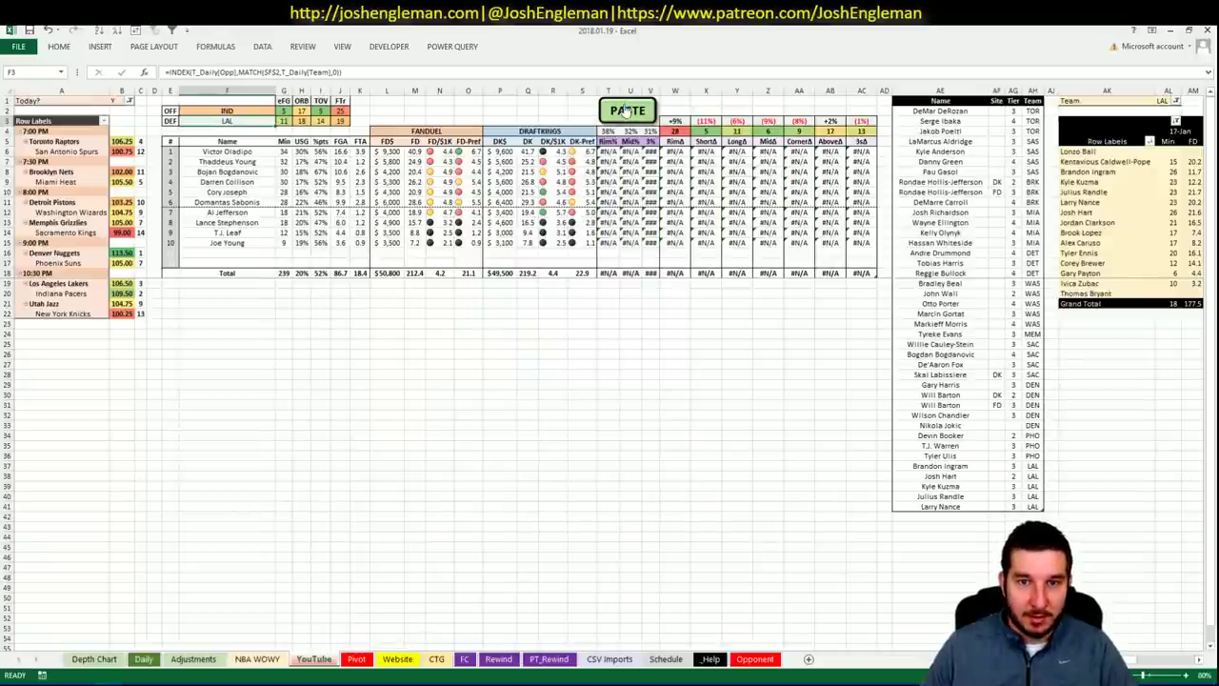
click(949, 517)
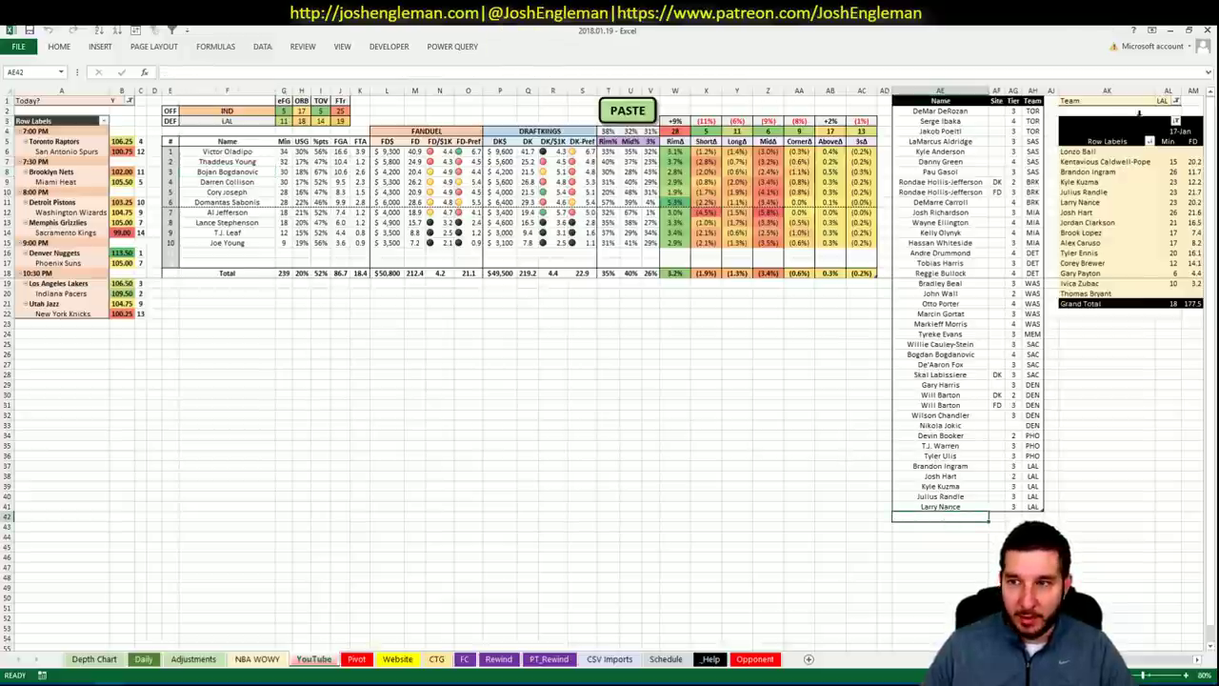
- Filter the recent games pivot table to team IND and review the Pacers' minutes and FanDuel points
click(1164, 101)
text(IND)
key(Return)
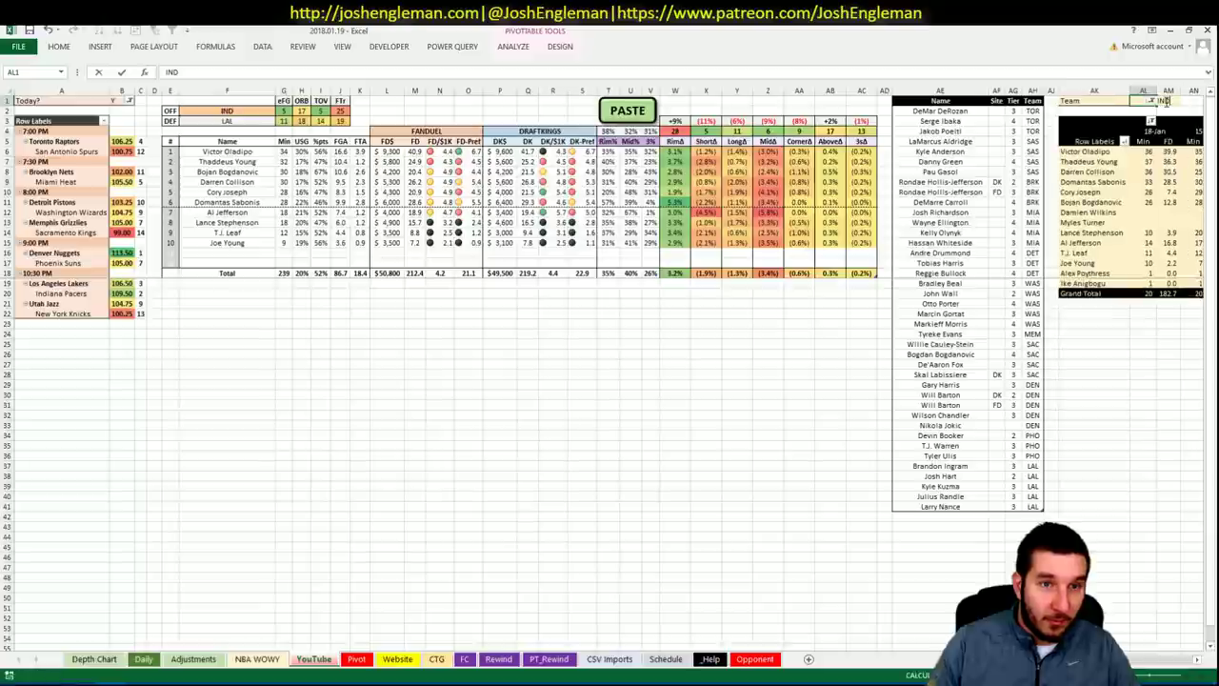
key(Return)
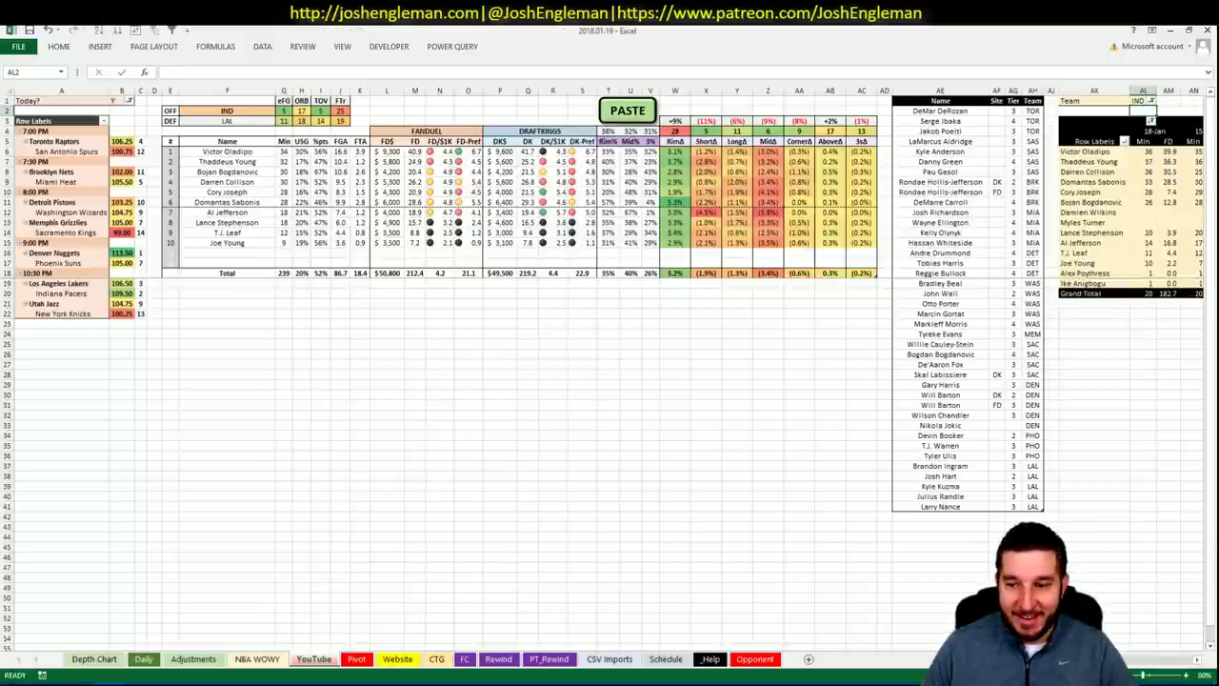
scroll(610, 362, right, 5)
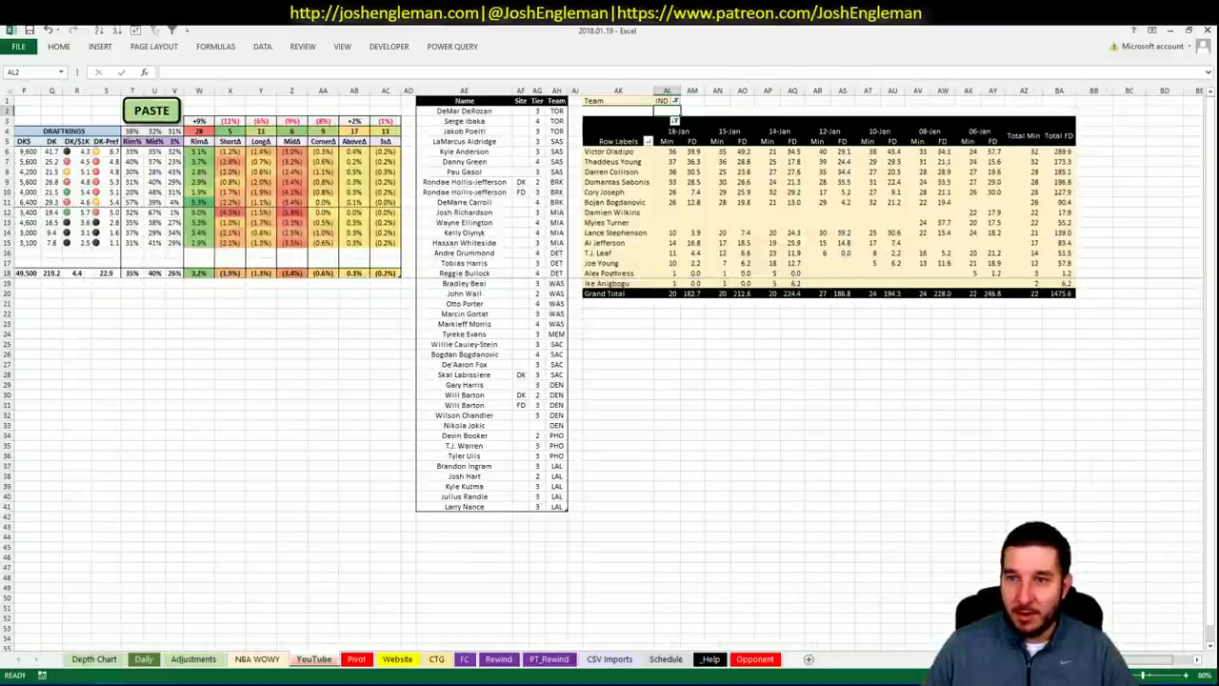
scroll(857, 557, left, 10)
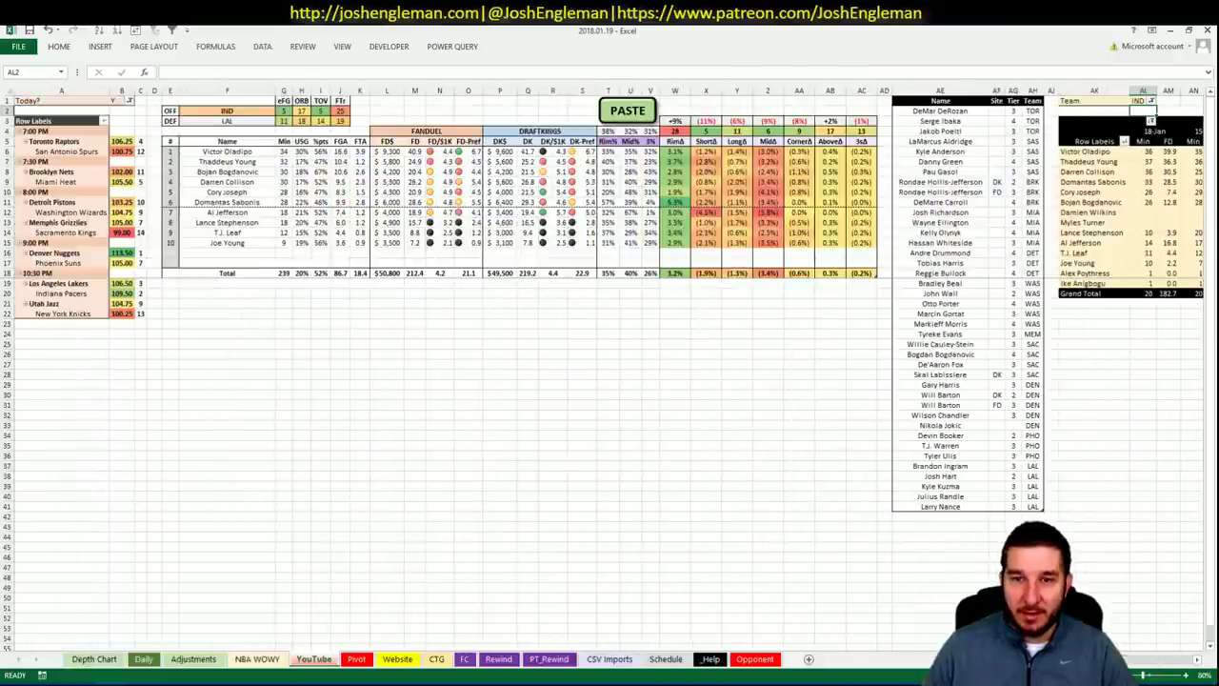
- Add Victor Oladipo to the player list below Larry Nance
click(925, 518)
text(Victor Ol)
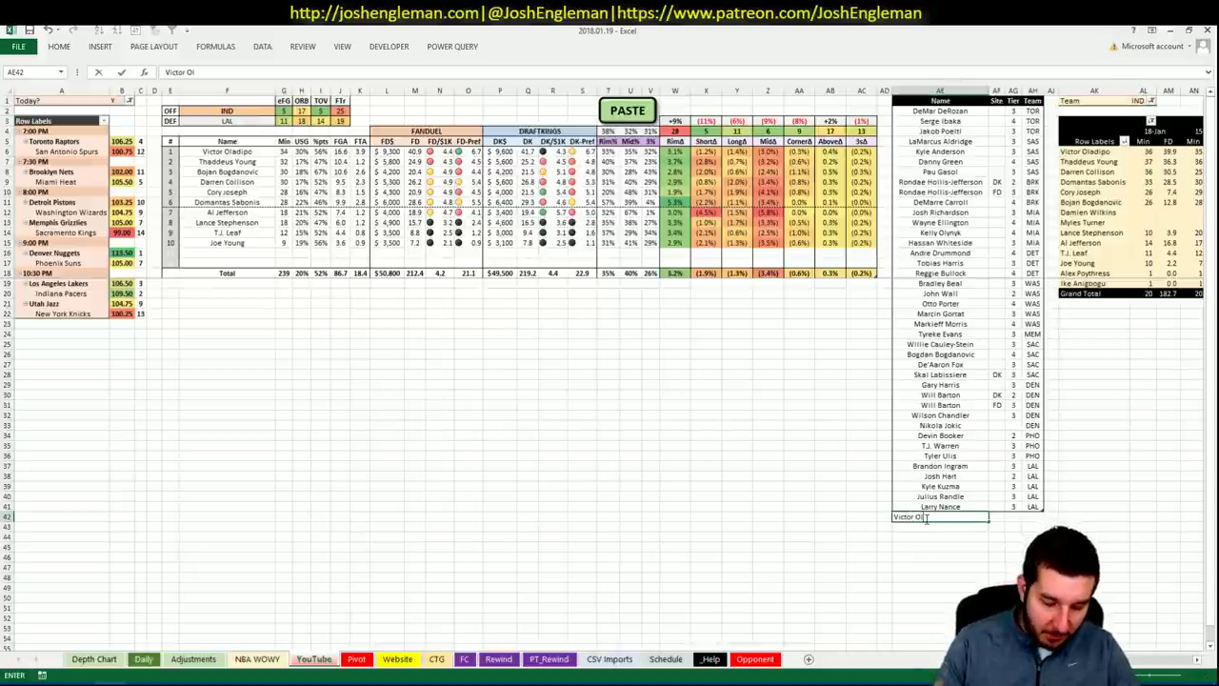
text(adipo)
key(Return)
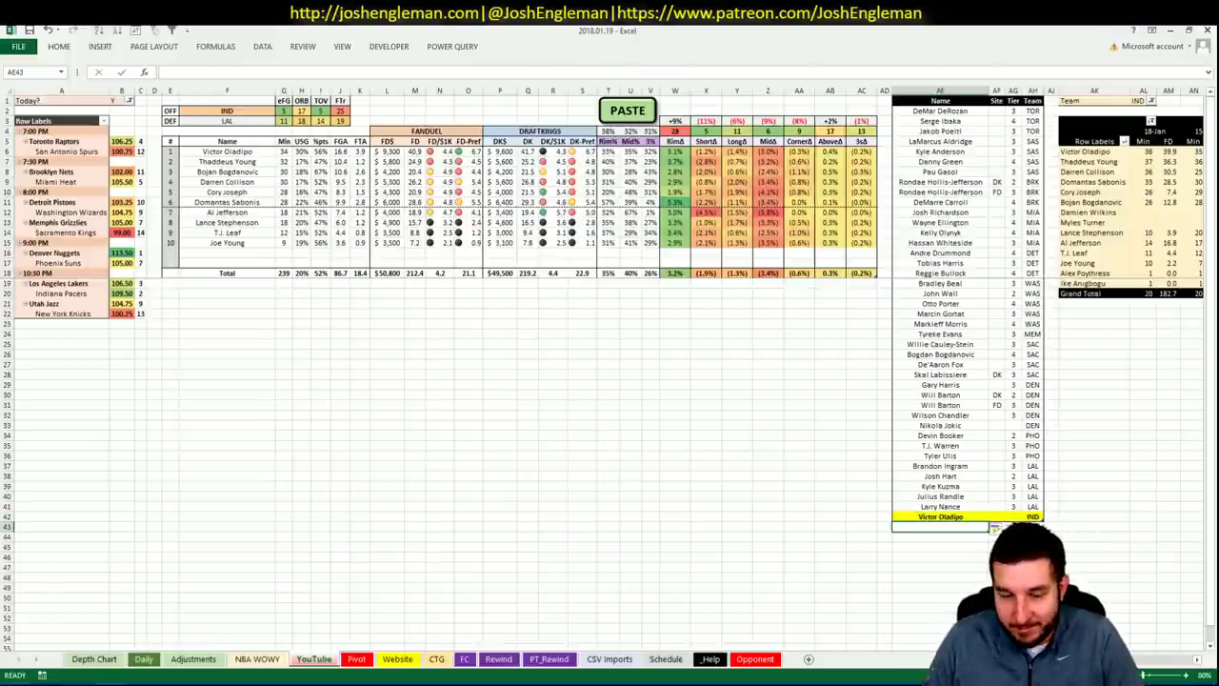
- Examine Victor Oladipo's game log on the FantasyCruncher FanDuel page, and return to the Excel workbook
key(alt+Tab)
click(191, 31)
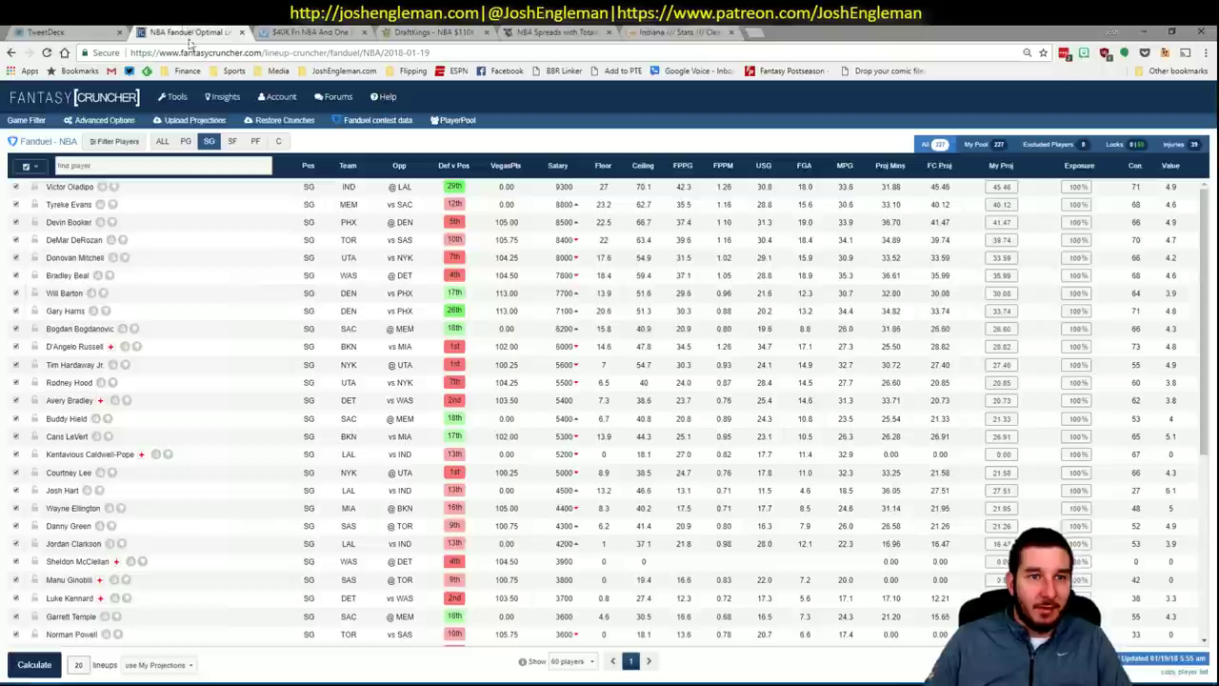
click(76, 188)
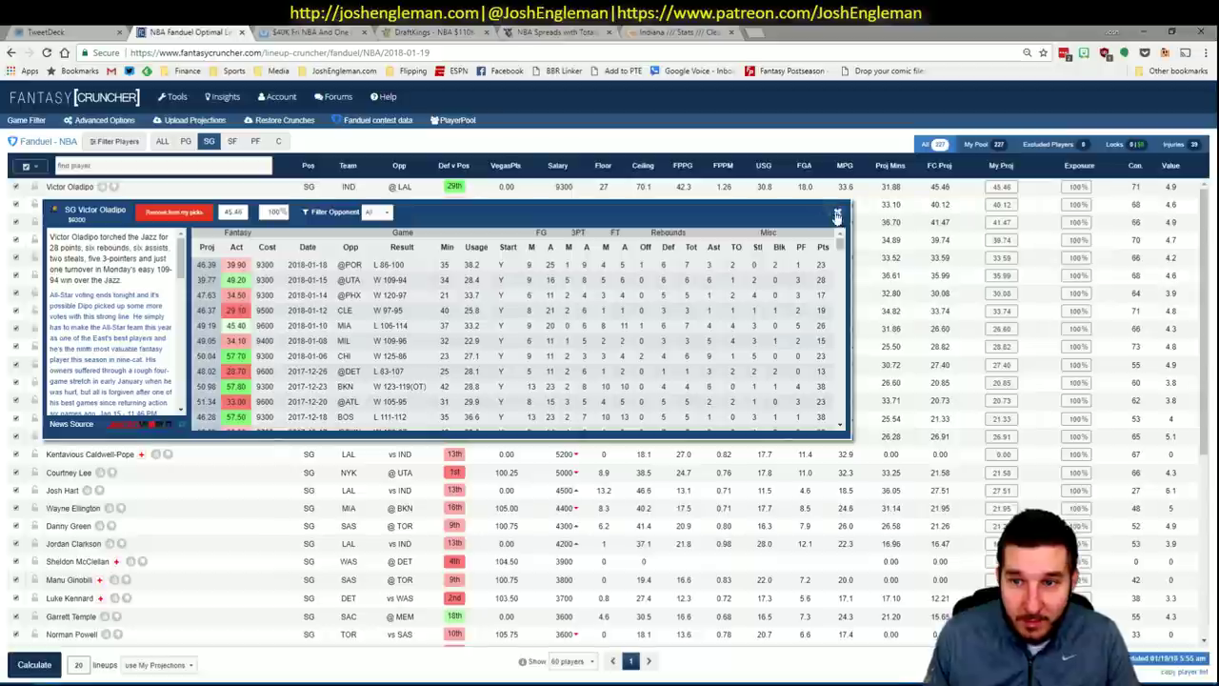
key(alt+Tab)
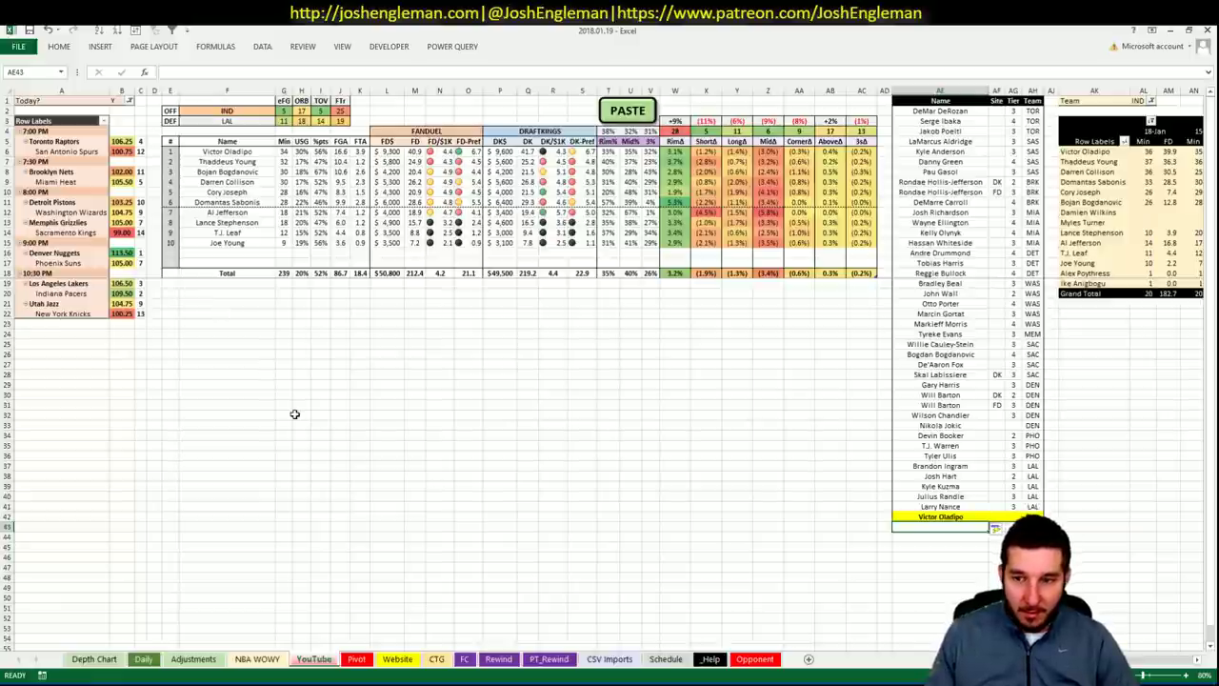
- Set Victor Oladipo's tier to 2 and Nikola Jokic's tier to 3 in the player list
click(1013, 516)
text(2)
click(1017, 426)
text(3)
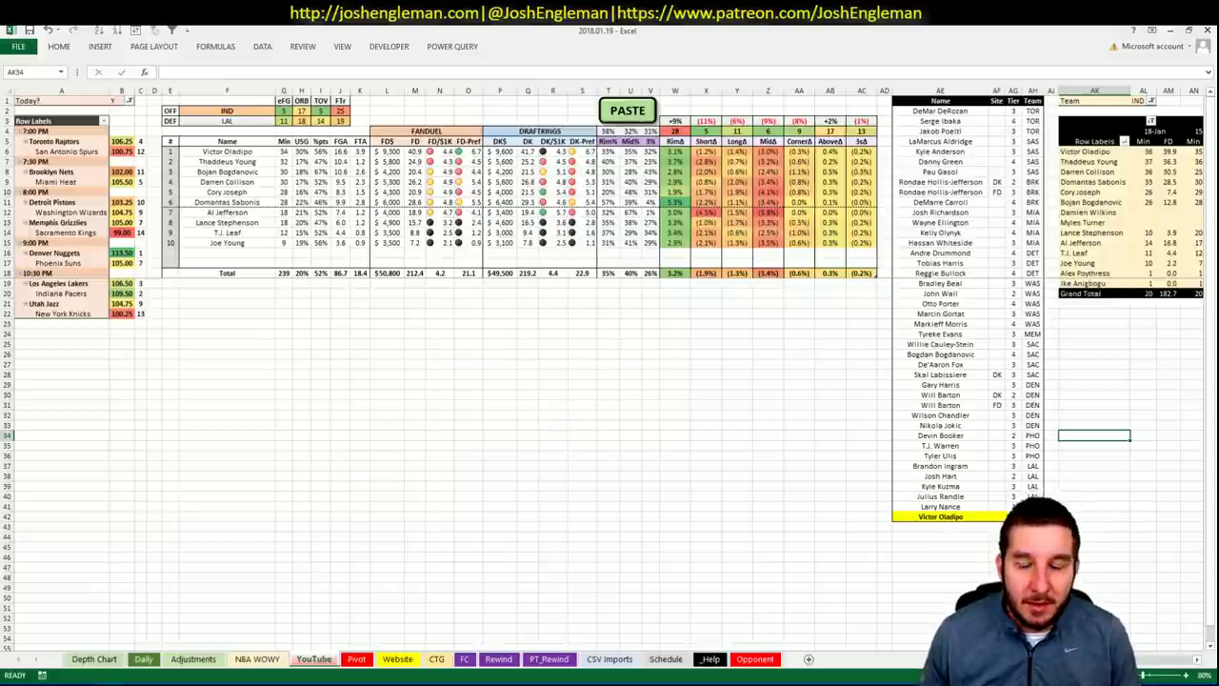
- Check the Pacers' recent games table and add Bojan Bogdanovic to the player list below Victor Oladipo
scroll(609, 367, right, 5)
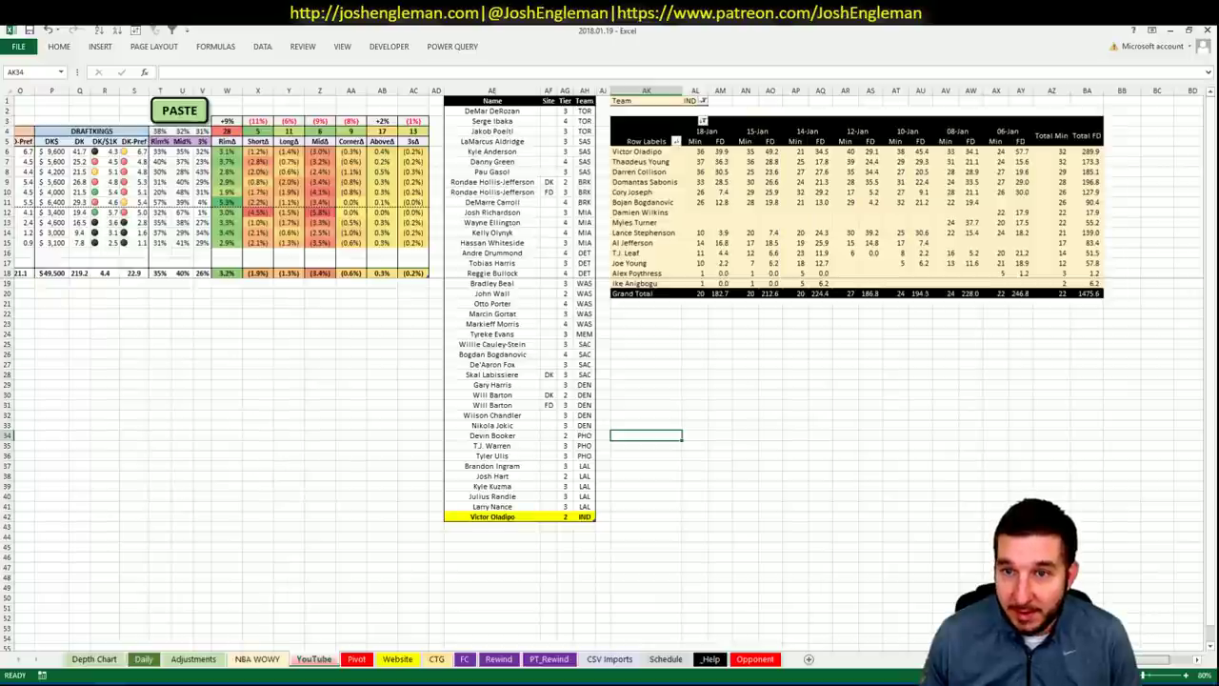
scroll(610, 366, left, 5)
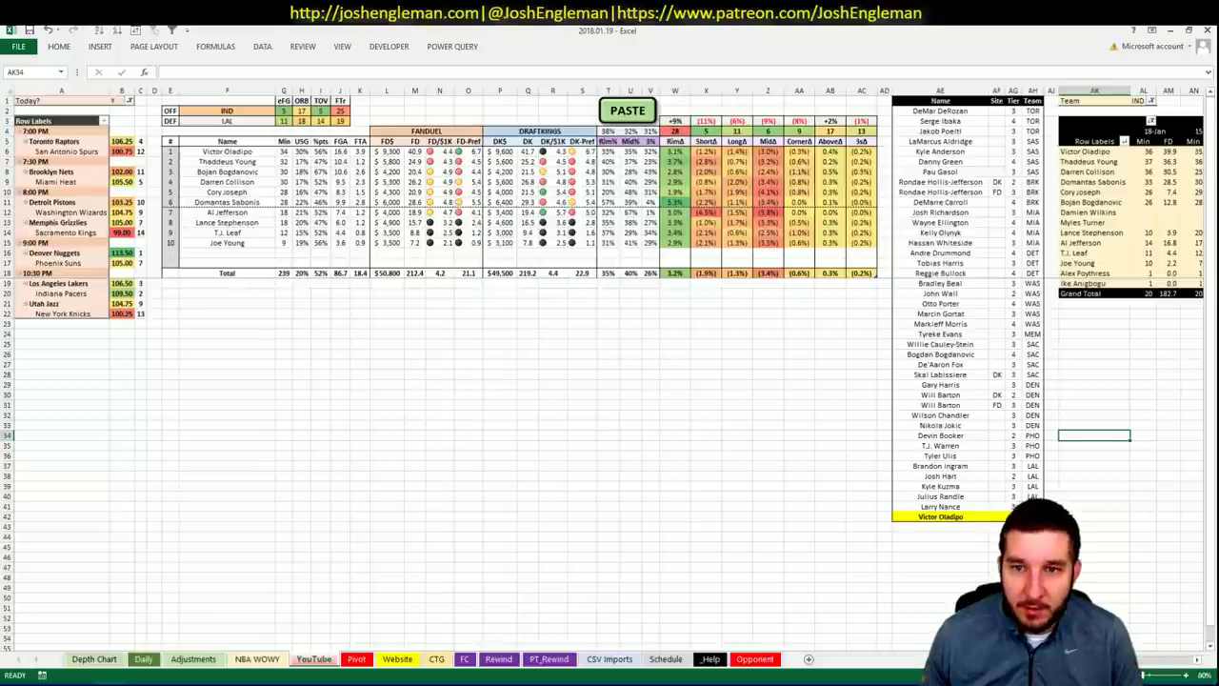
scroll(610, 367, right, 4)
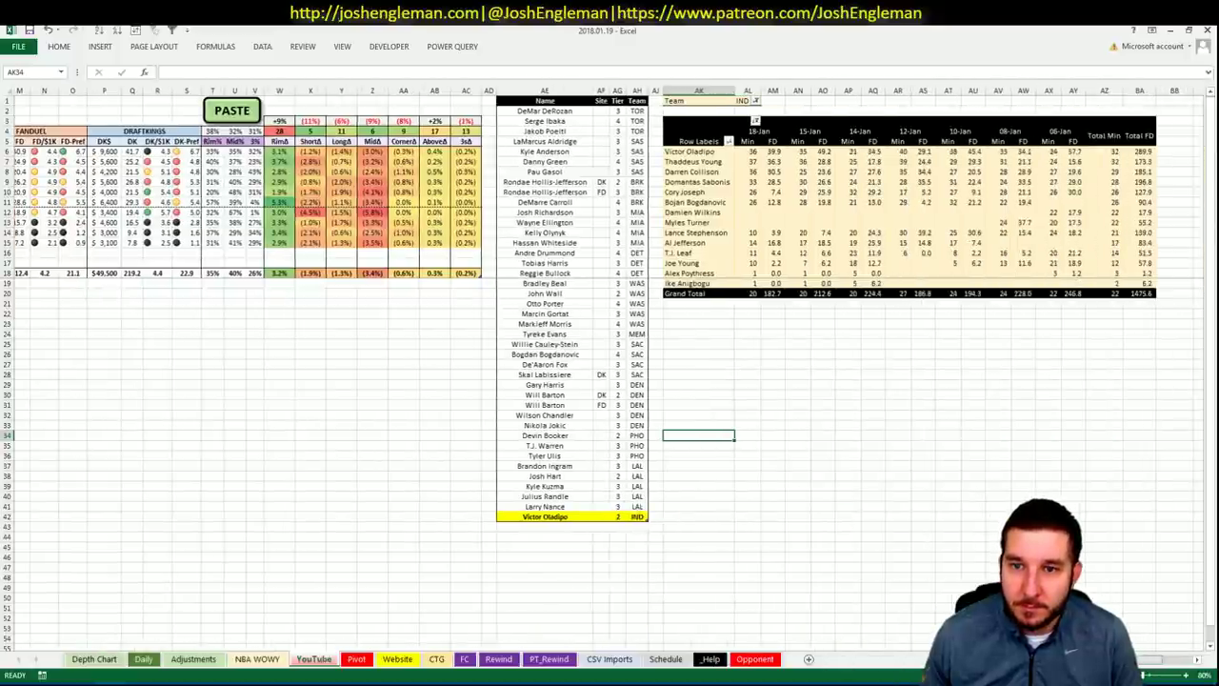
scroll(610, 366, left, 4)
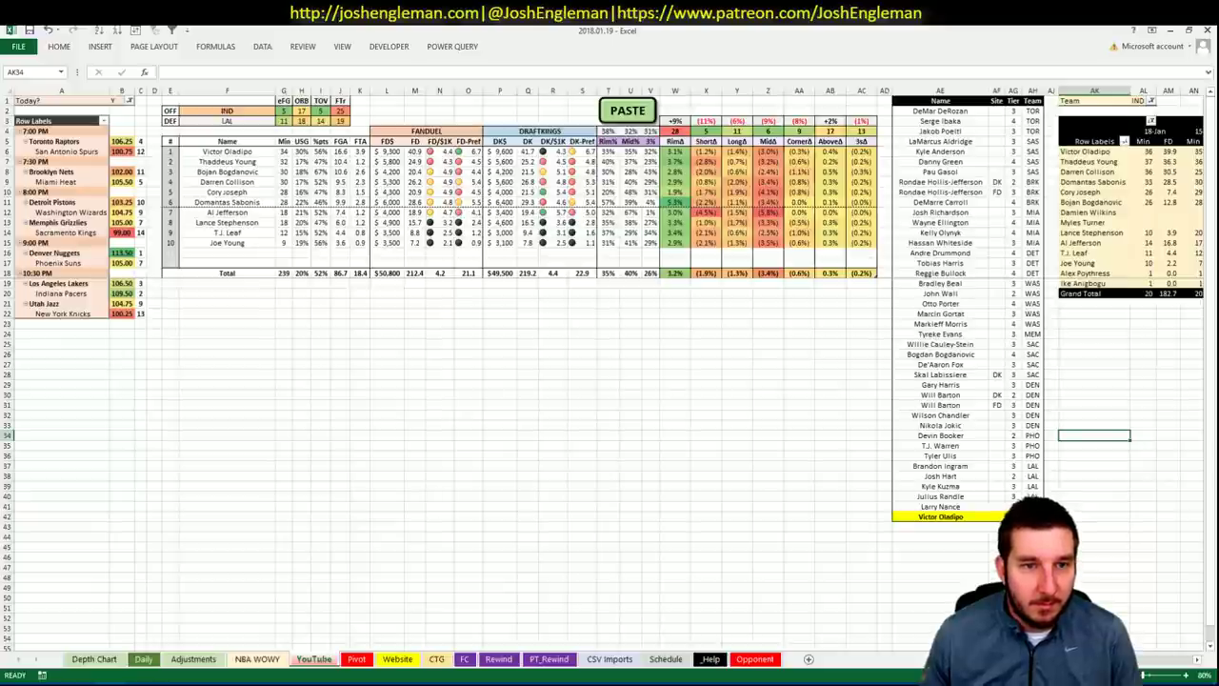
click(963, 529)
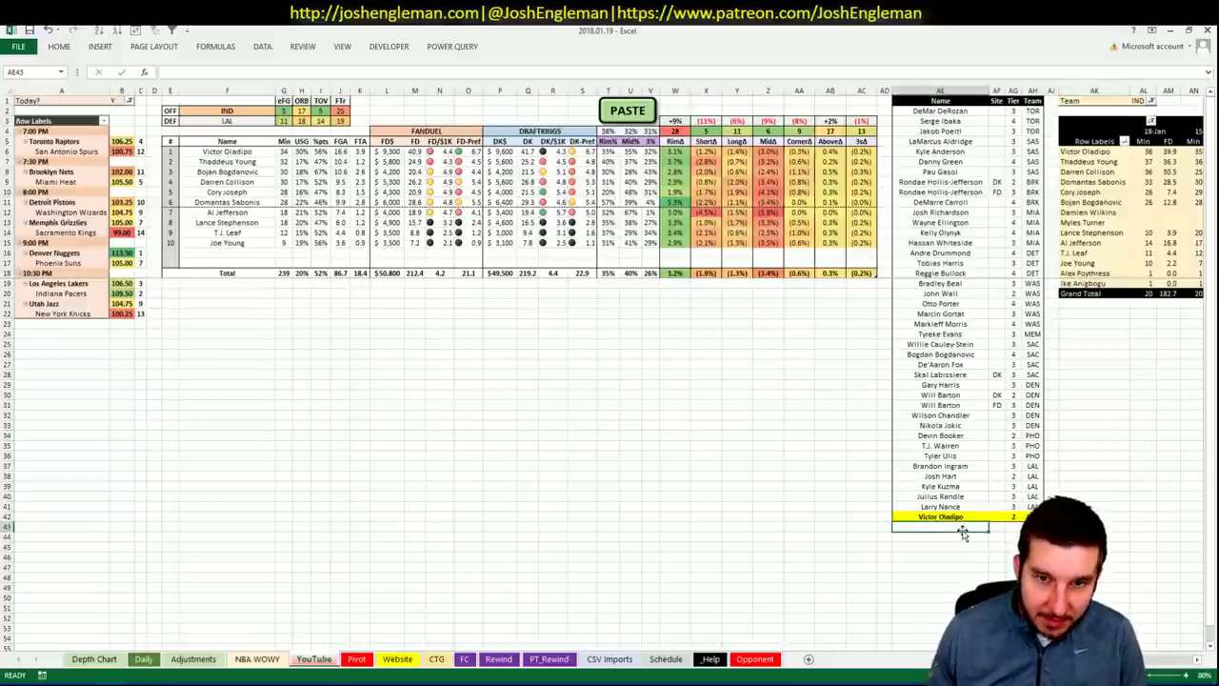
text(Bojan)
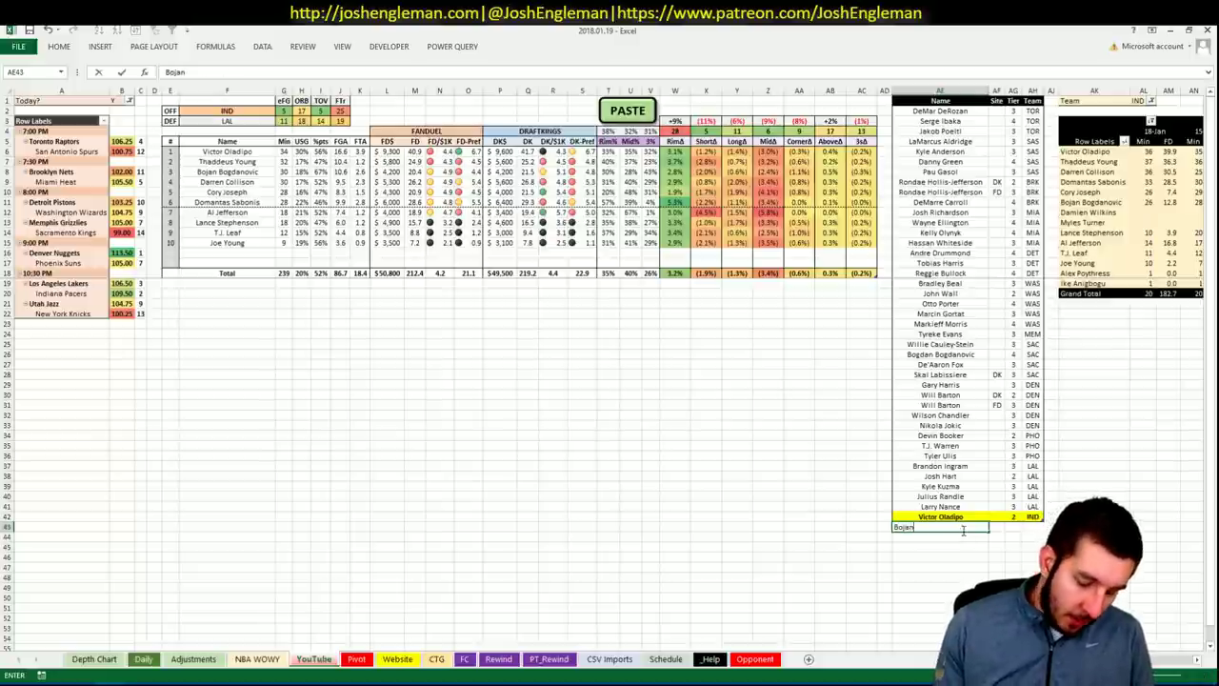
text( Bogdan)
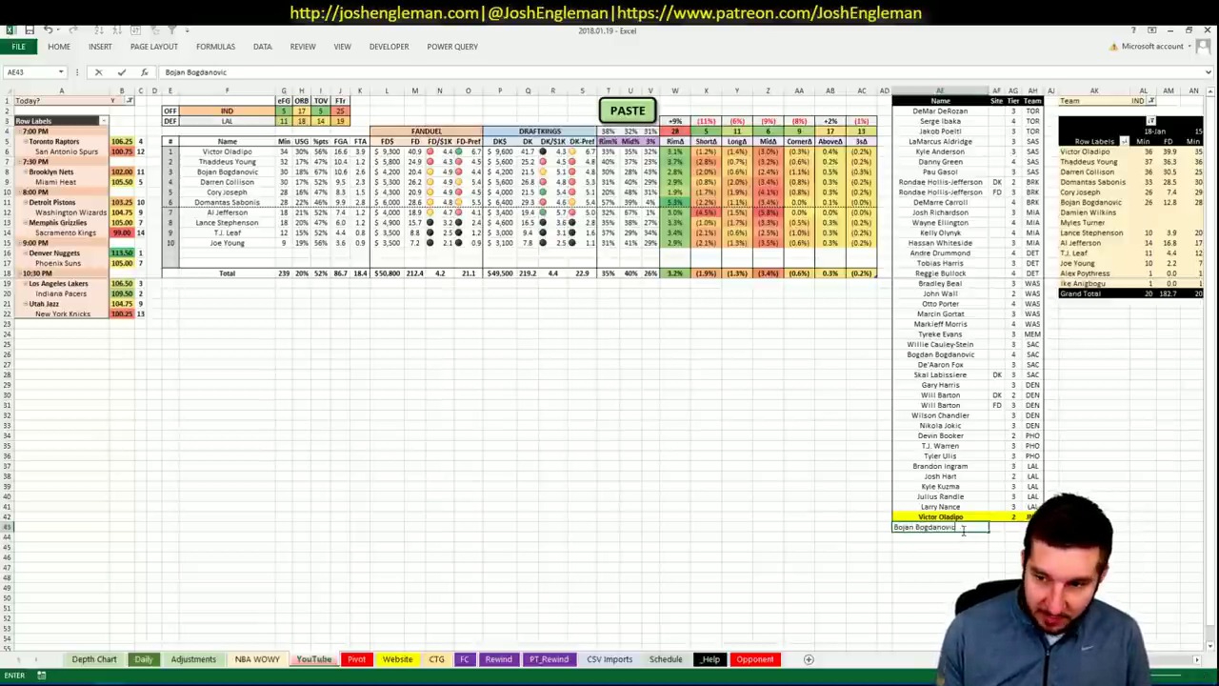
text(ovic)
key(Tab)
key(Tab)
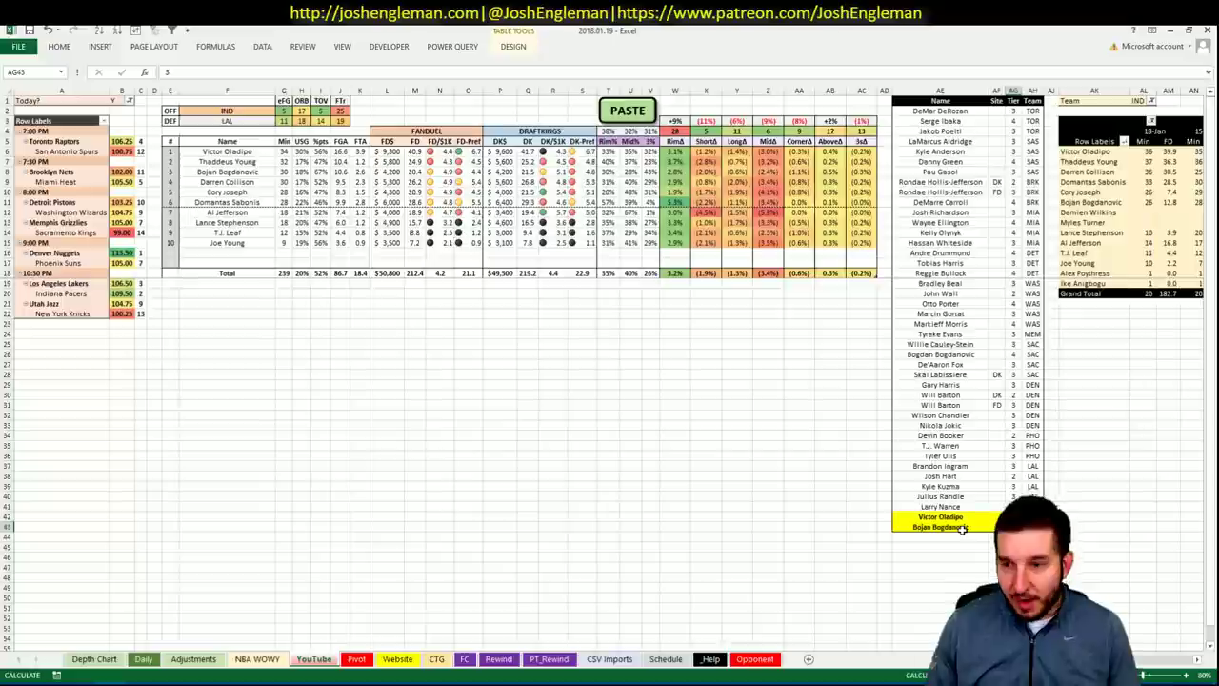
key(Return)
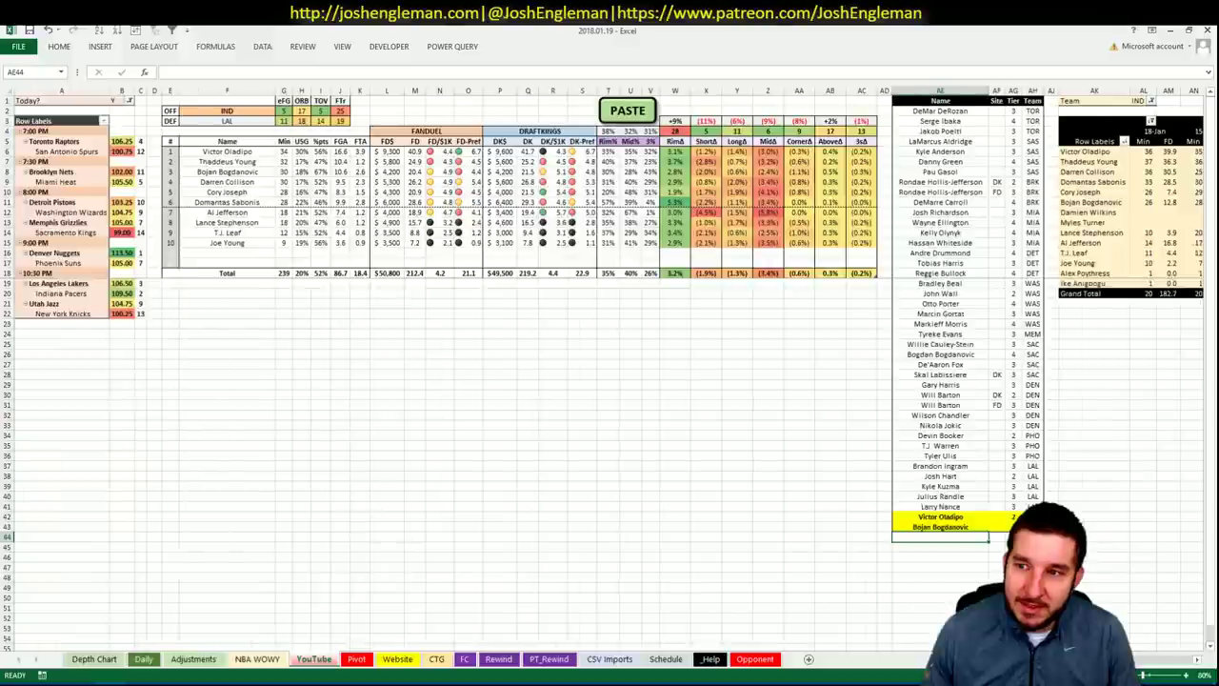
- Compare the Pacers' recent minutes and FanDuel points, and add Darren Collison to the player list below Bojan Bogdanovic
scroll(610, 361, right, 5)
scroll(610, 362, right, 4)
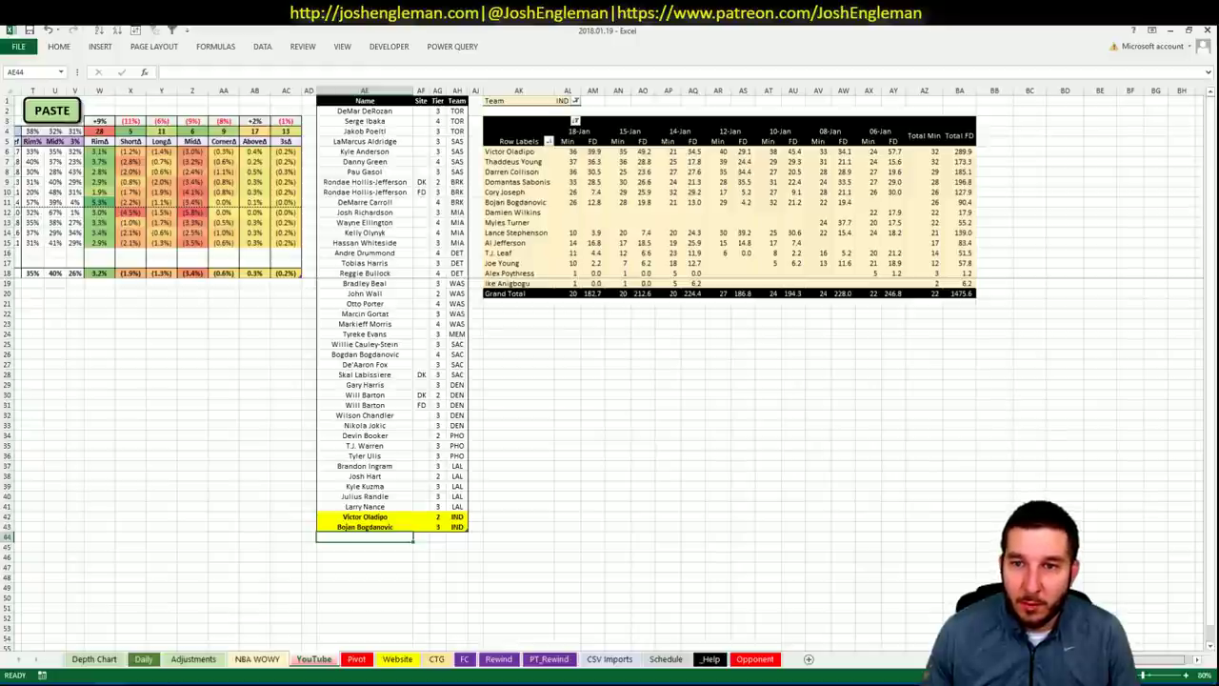
scroll(943, 573, left, 10)
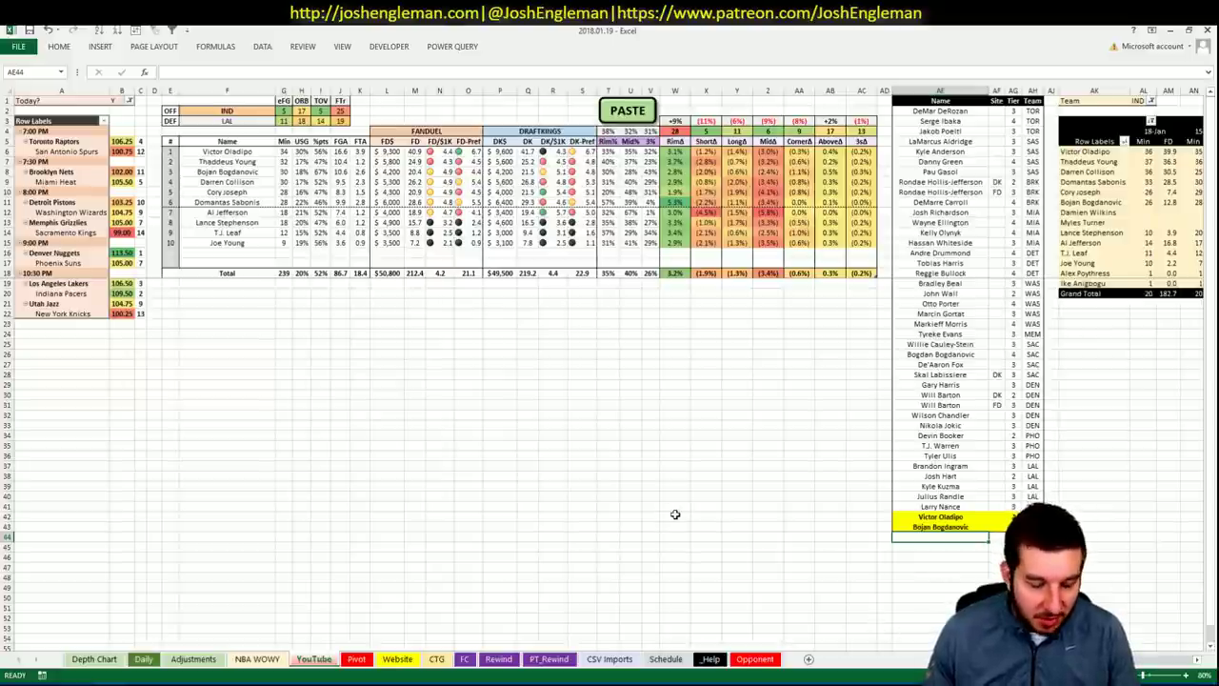
text(Darren Colli)
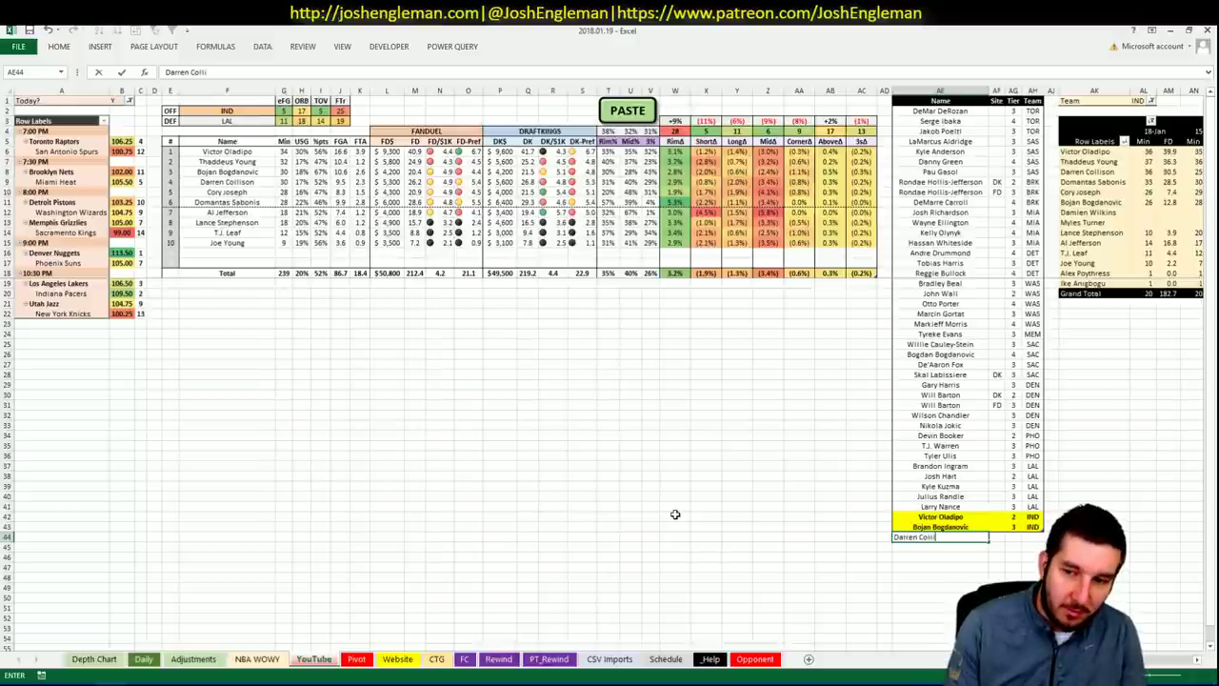
text(son)
key(Tab)
key(Tab)
key(Tab)
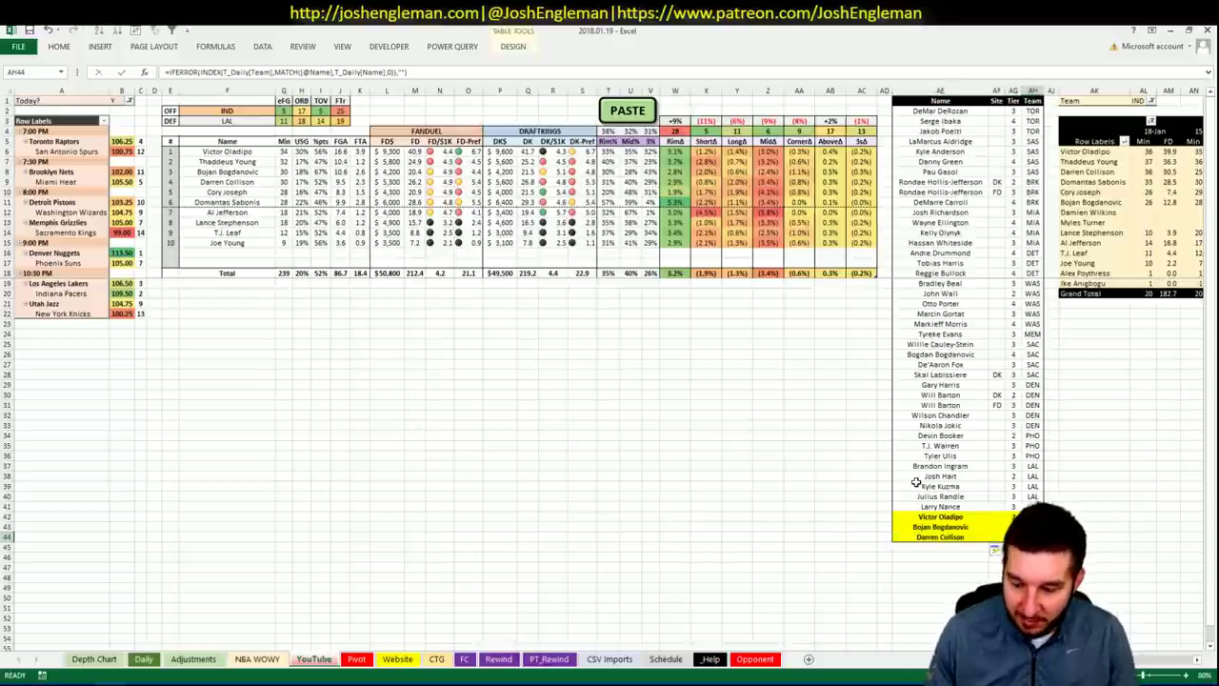
key(Return)
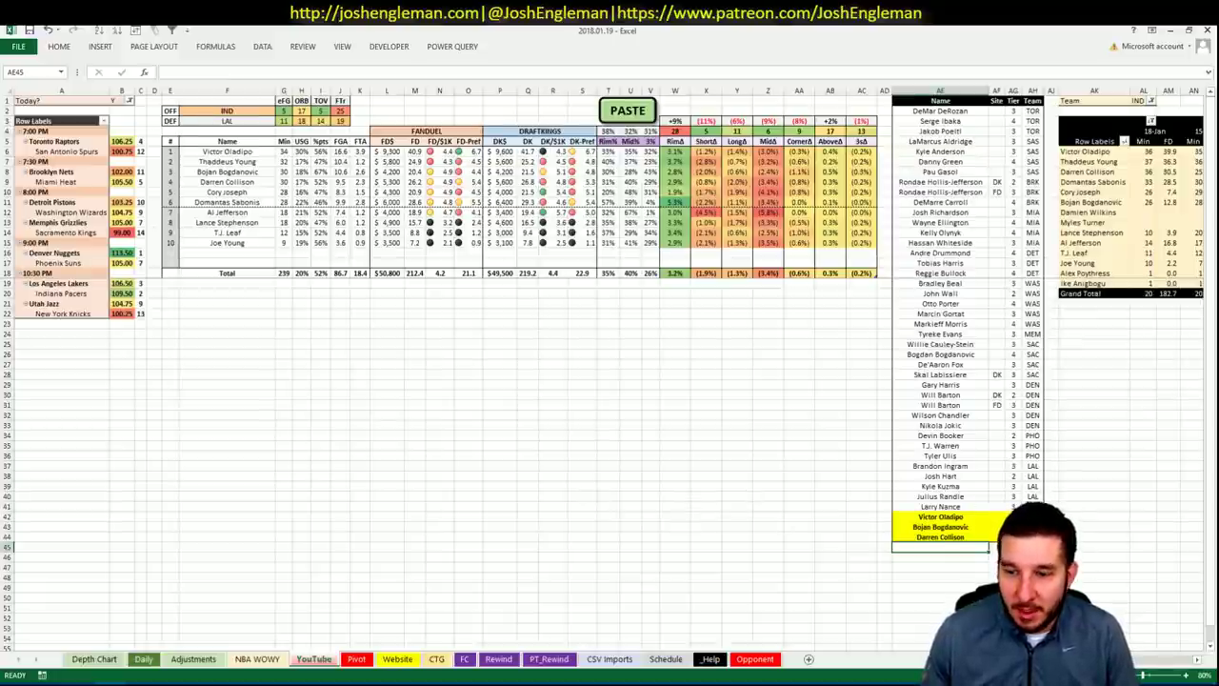
- Add Cory Joseph to the player list below Darren Collison with tier 3
scroll(609, 367, right, 3)
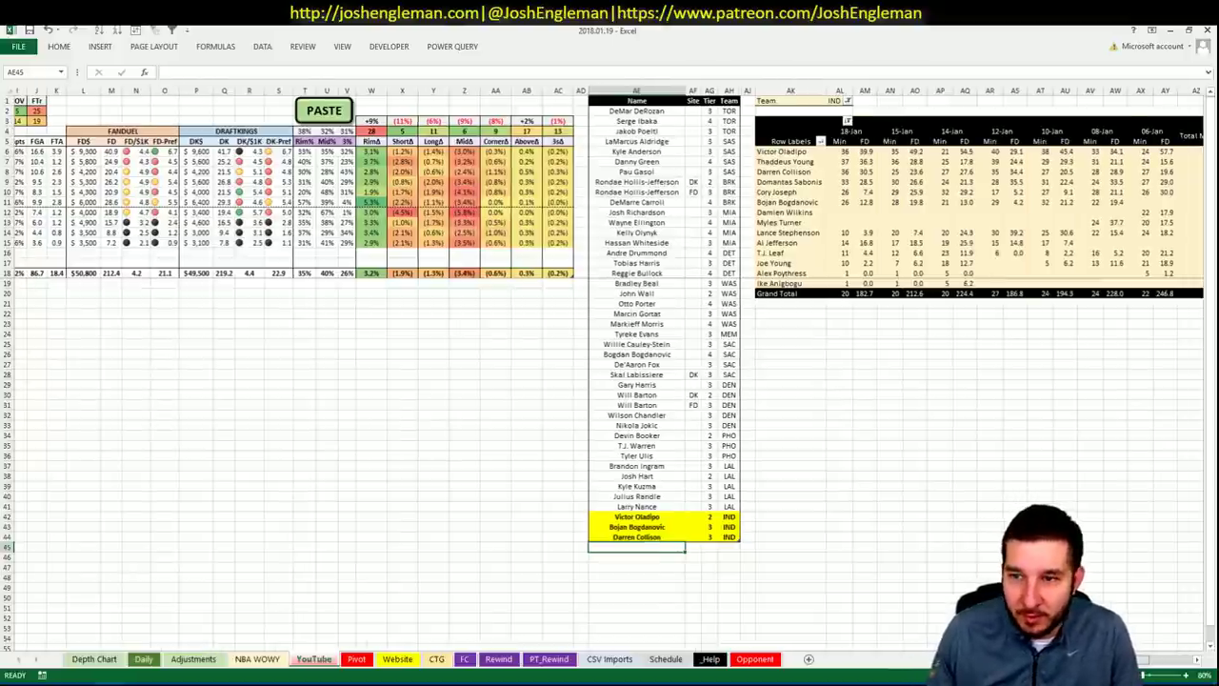
scroll(609, 367, left, 3)
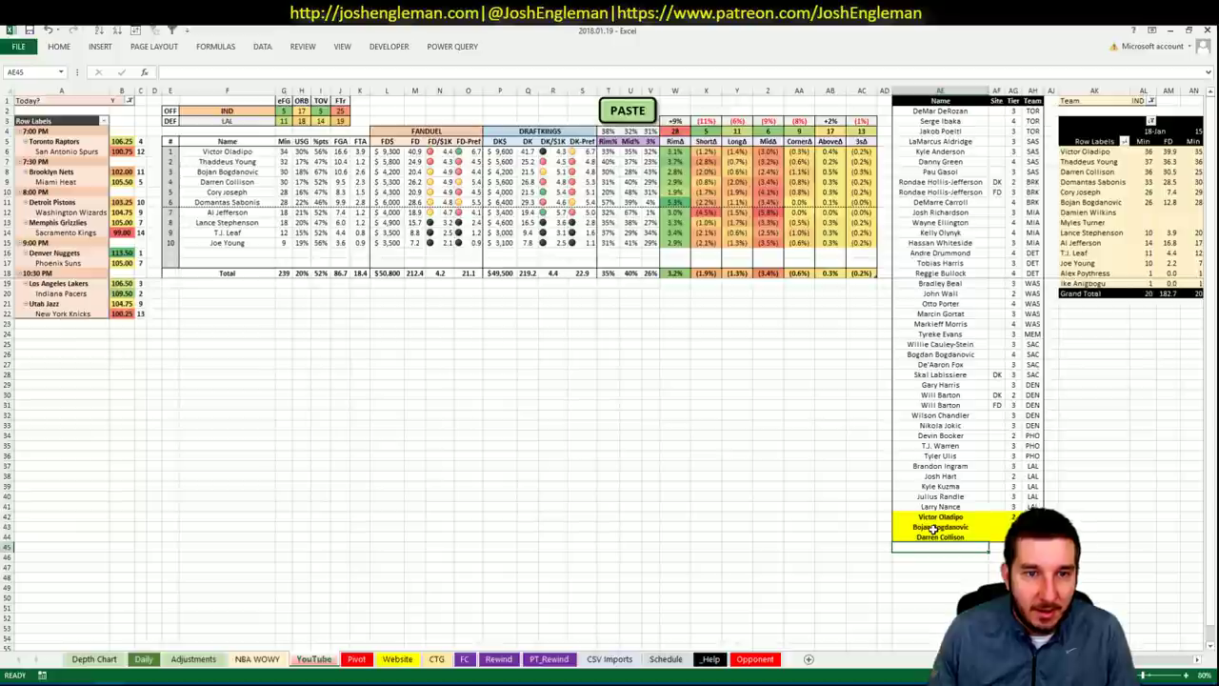
text(Co)
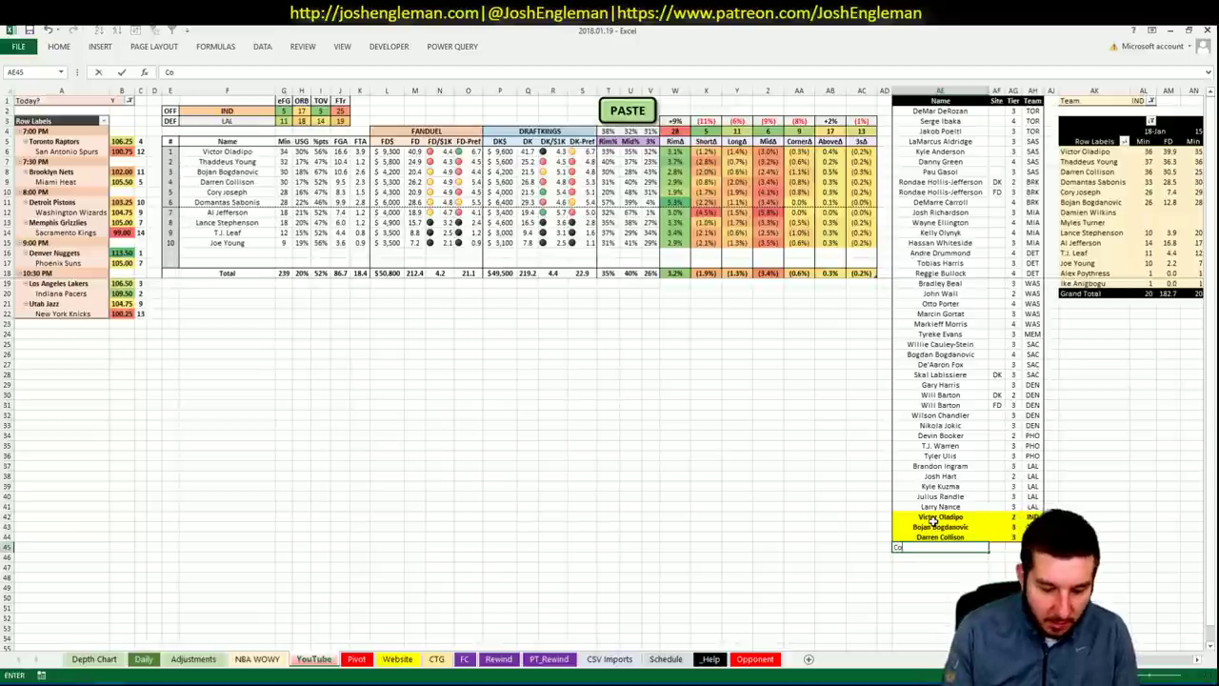
text(ry Joseph)
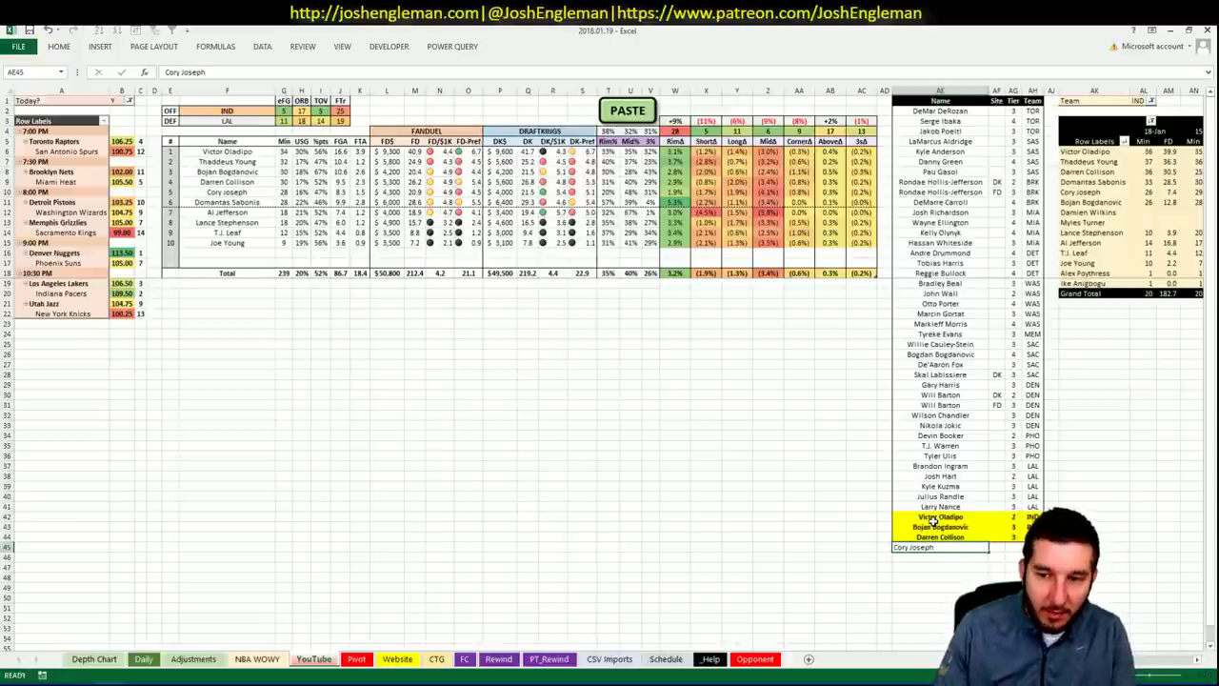
key(Tab)
key(Tab)
text(3)
key(Return)
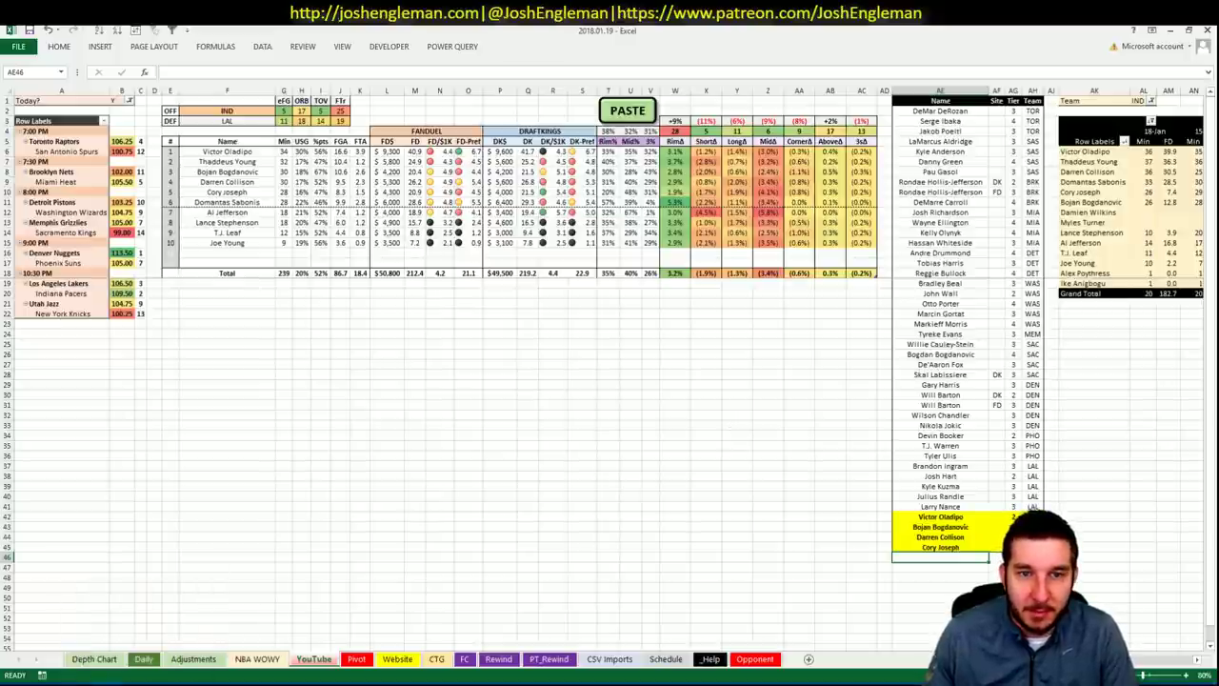
- Review the Pacers' recent game totals and add Domantas Sabonis to the player list below Cory Joseph
scroll(610, 362, right, 5)
scroll(1134, 660, left, 5)
scroll(1133, 660, right, 6)
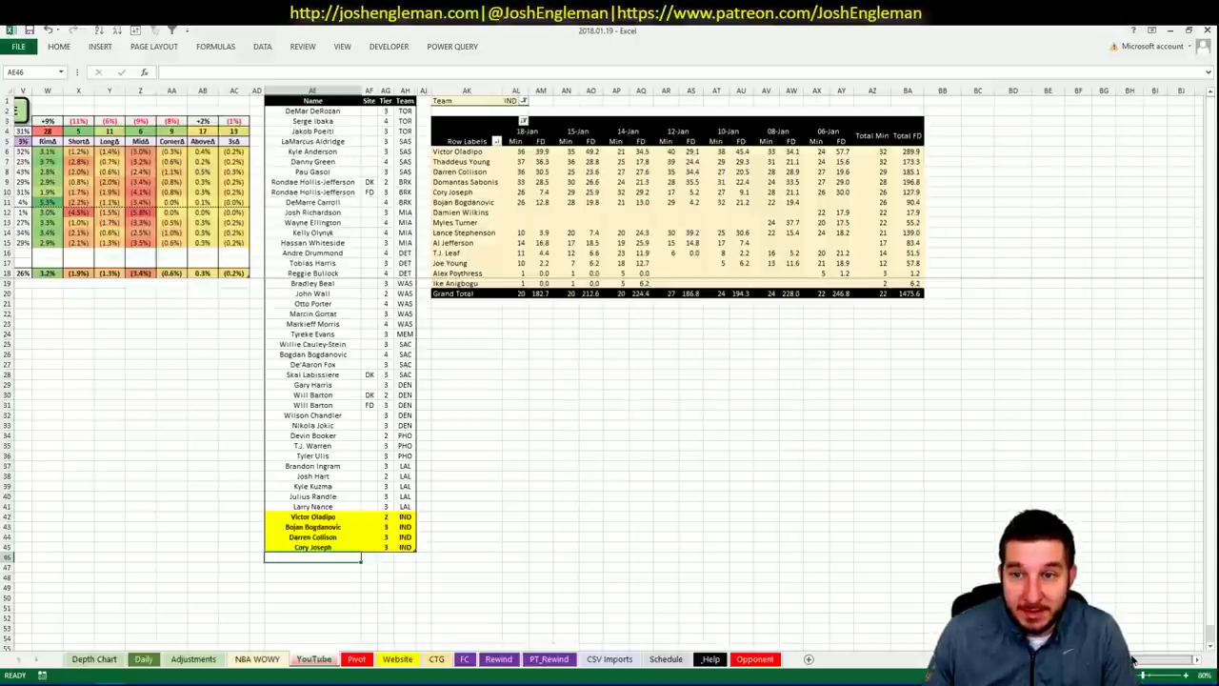
scroll(1133, 660, left, 6)
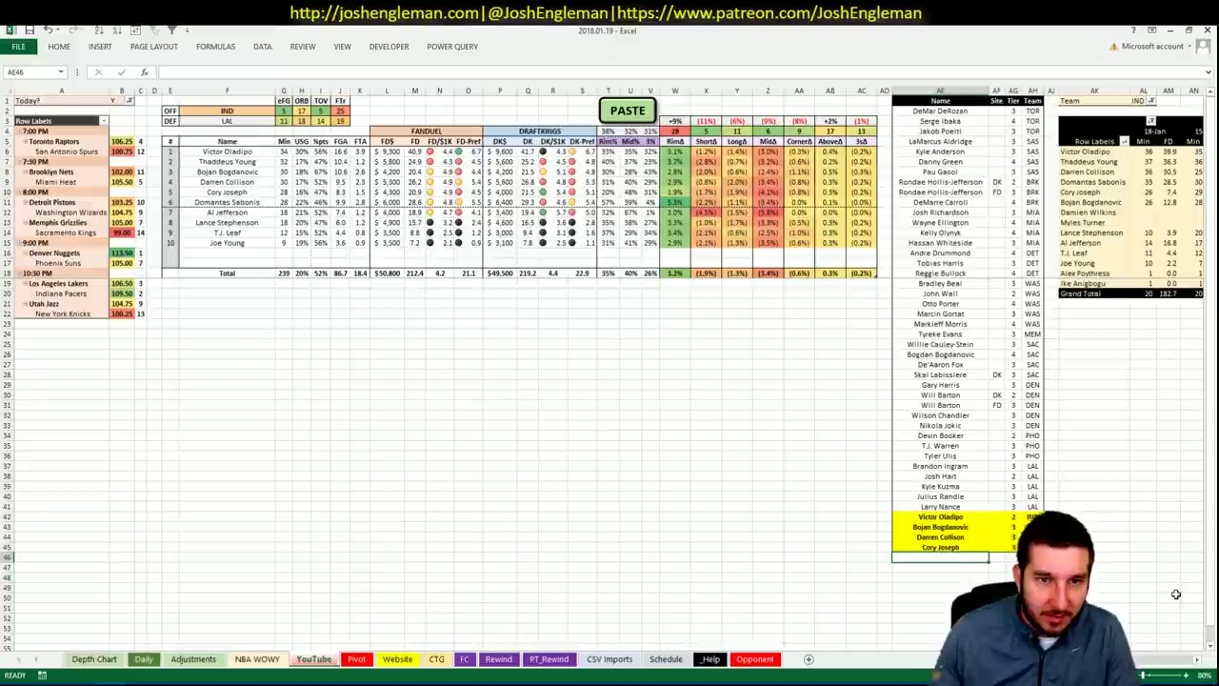
text(Domanat)
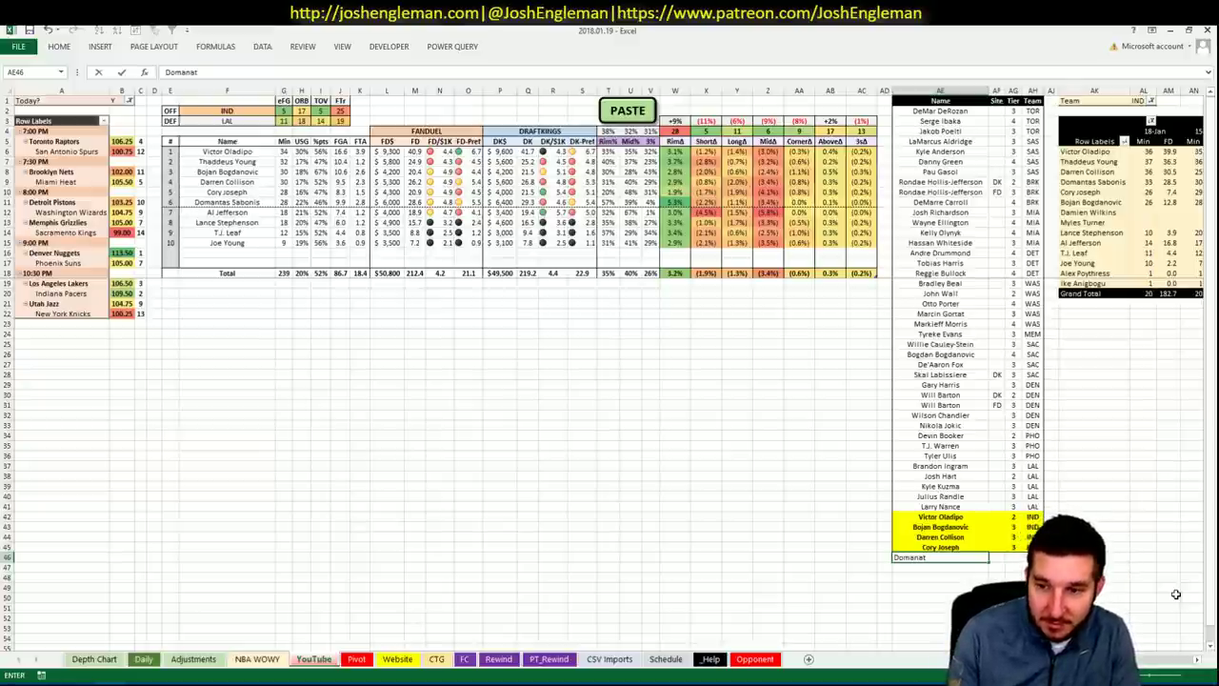
key(BackSpace)
key(BackSpace)
text(tas Sab)
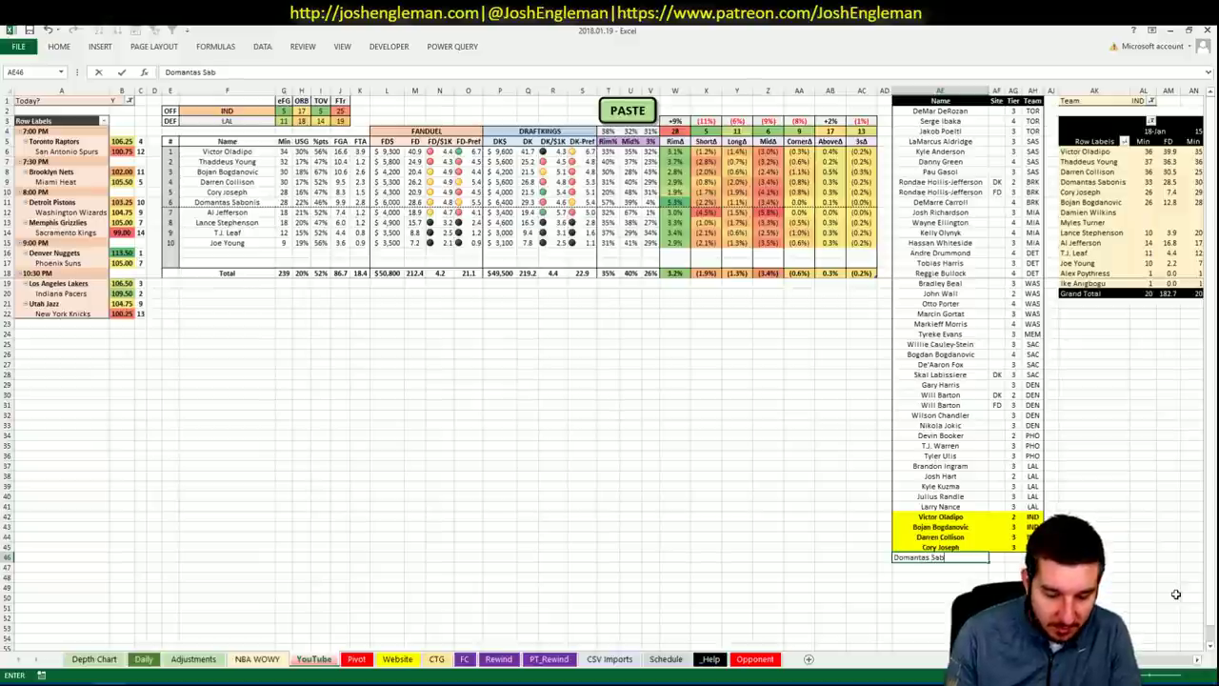
text(onis)
key(Tab)
key(Tab)
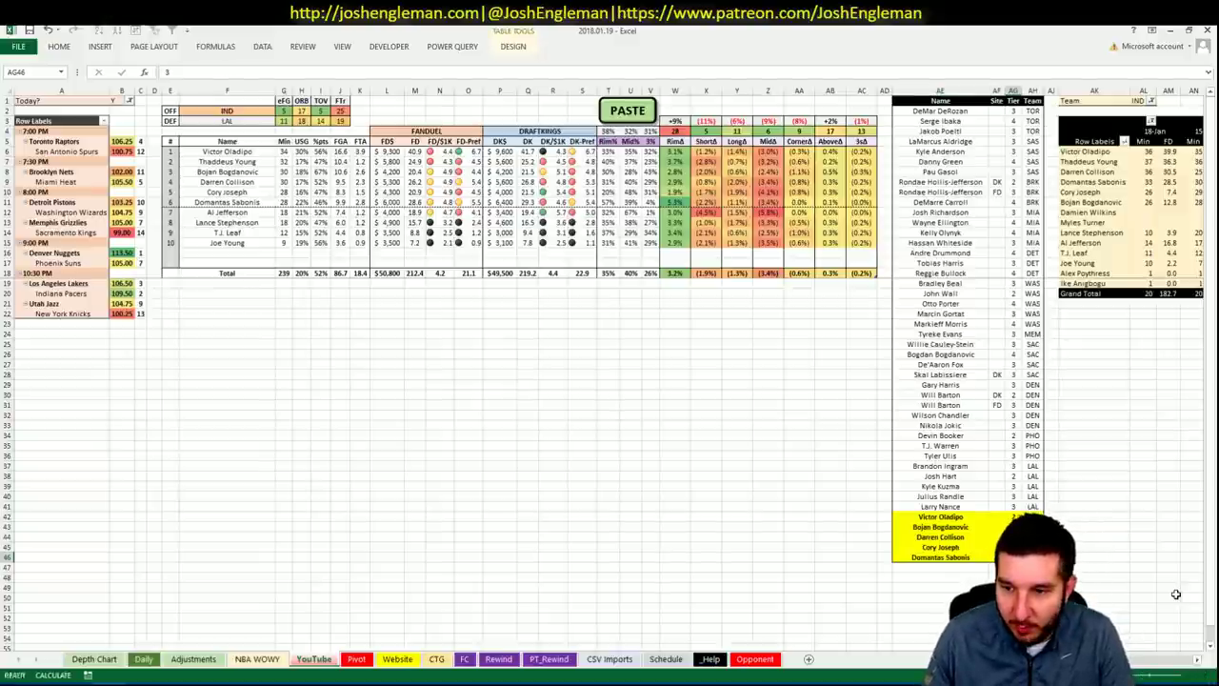
- Set the offensive team of the projection table to UTA
click(247, 109)
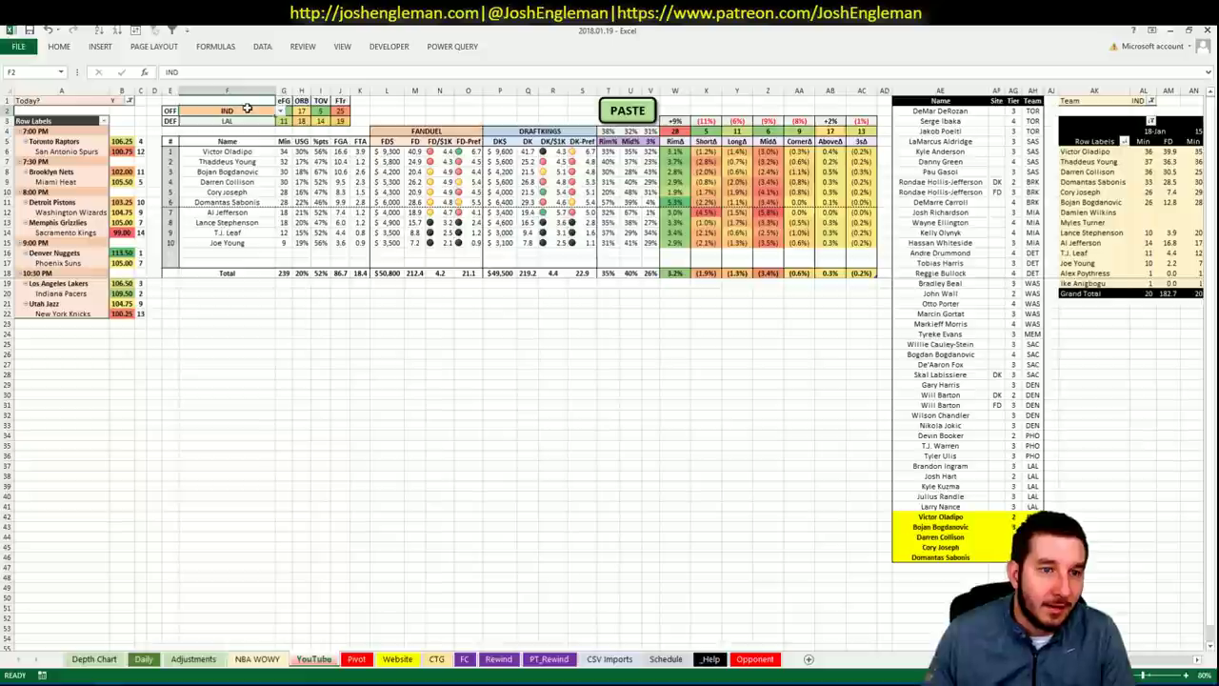
text(UTA)
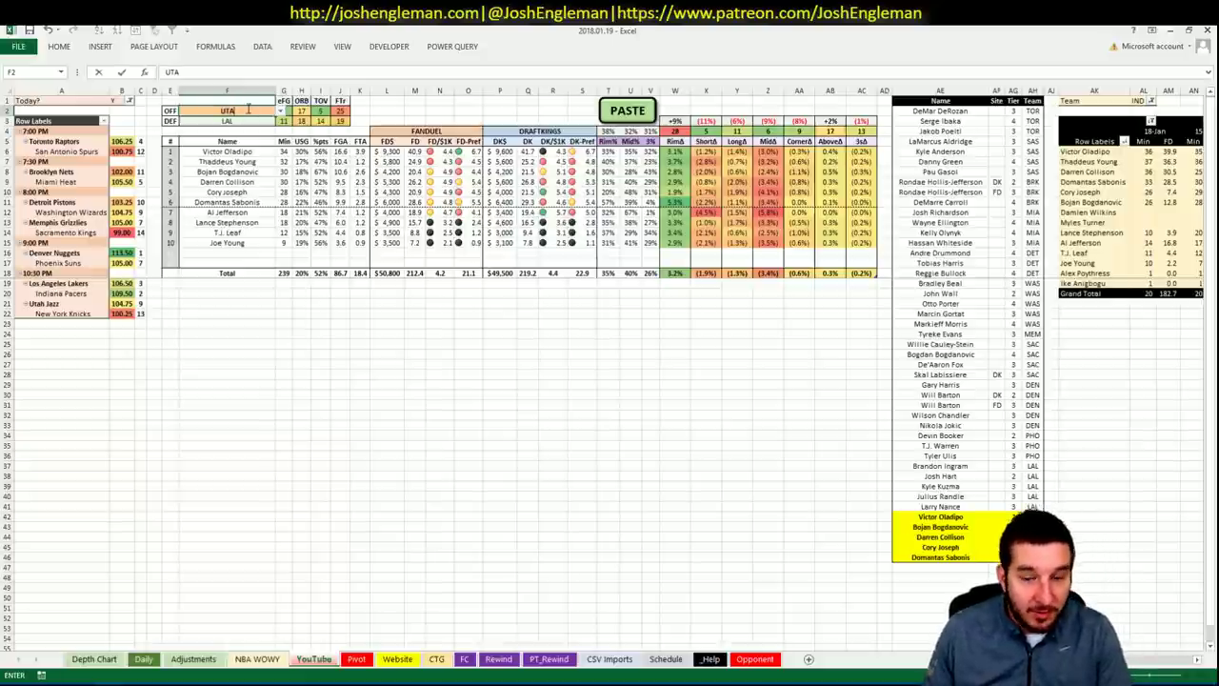
key(Return)
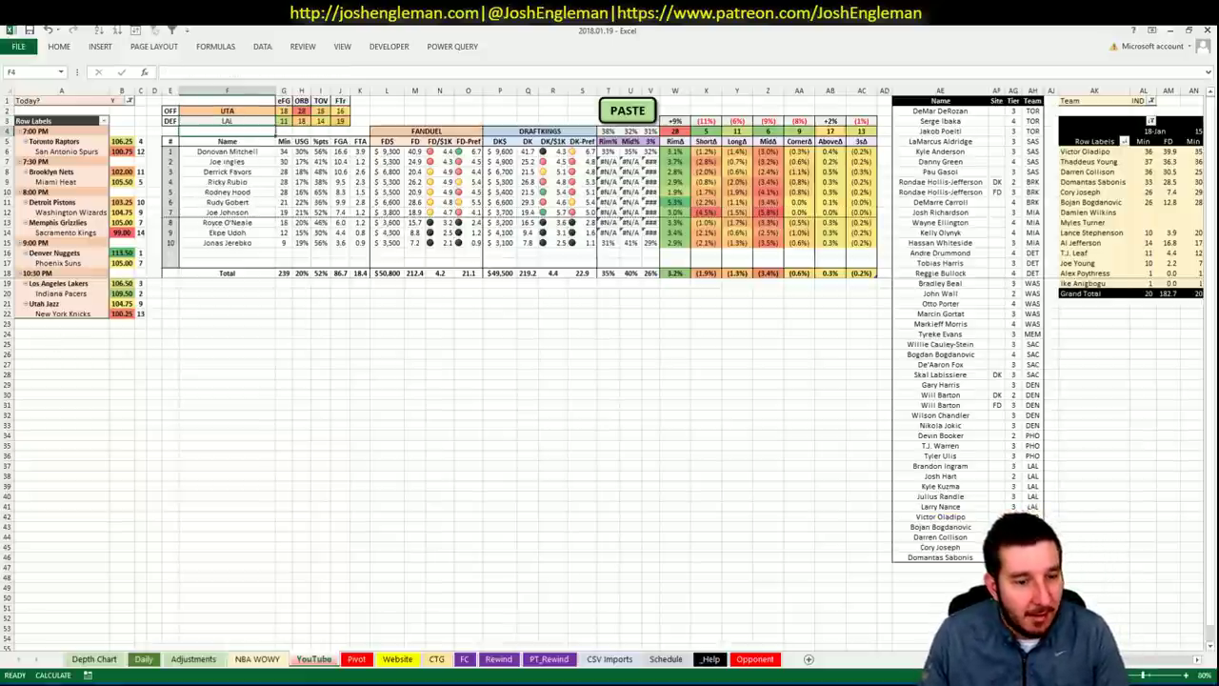
- Switch to Cleaning the Glass in the browser, search for uta, and go to the Utah Jazz's Shooting: Frequency table
key(alt+Tab)
key(ctrl+9)
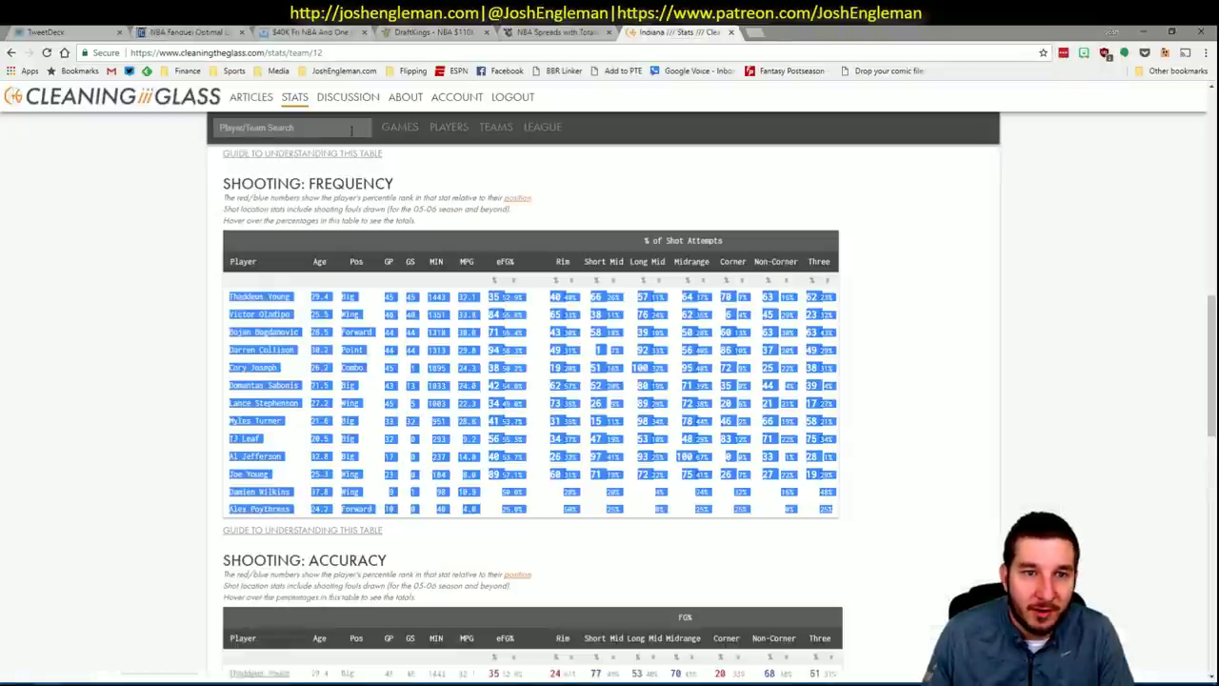
click(352, 131)
text(uta)
key(Return)
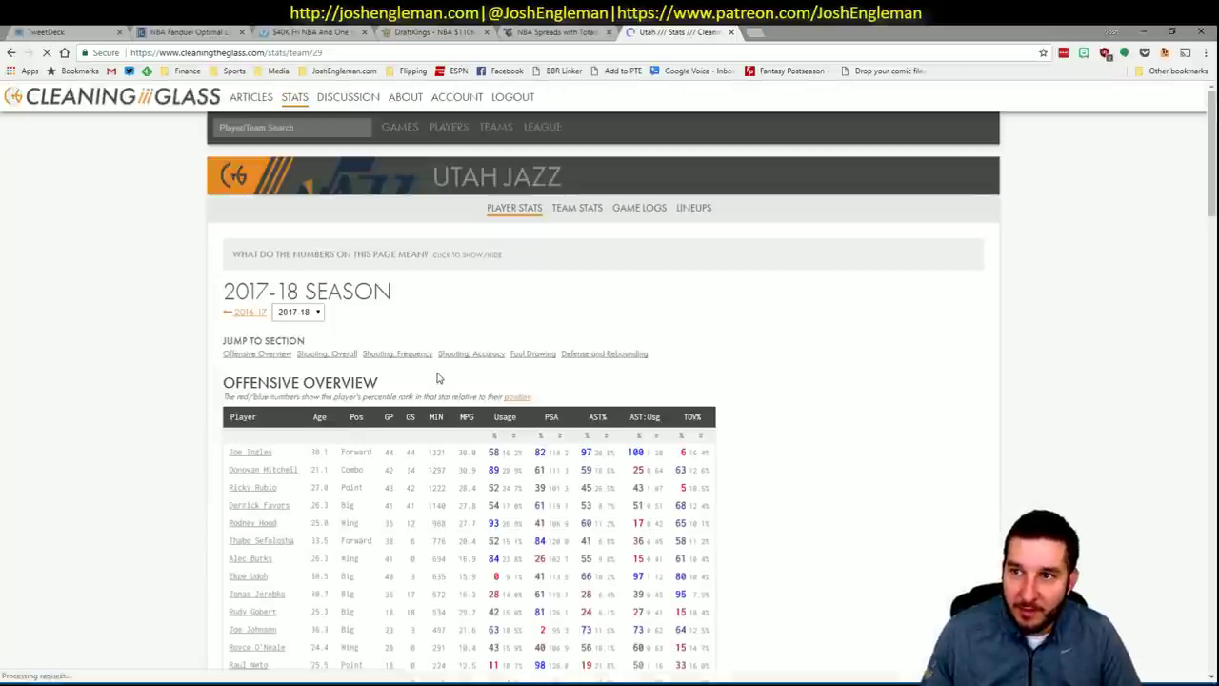
click(415, 354)
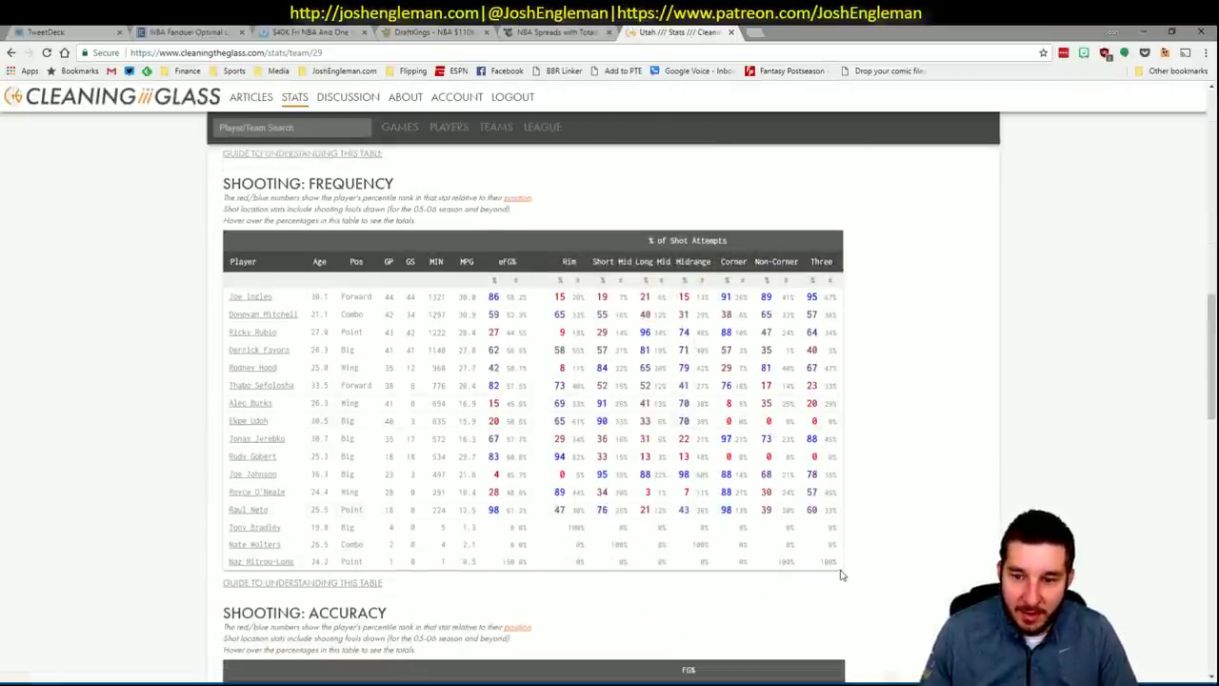
- Copy all player rows of the Jazz's Shooting: Frequency table and paste them into the Excel workbook's shot data
drag(842, 571, 232, 297)
key(ctrl+c)
key(alt+Tab)
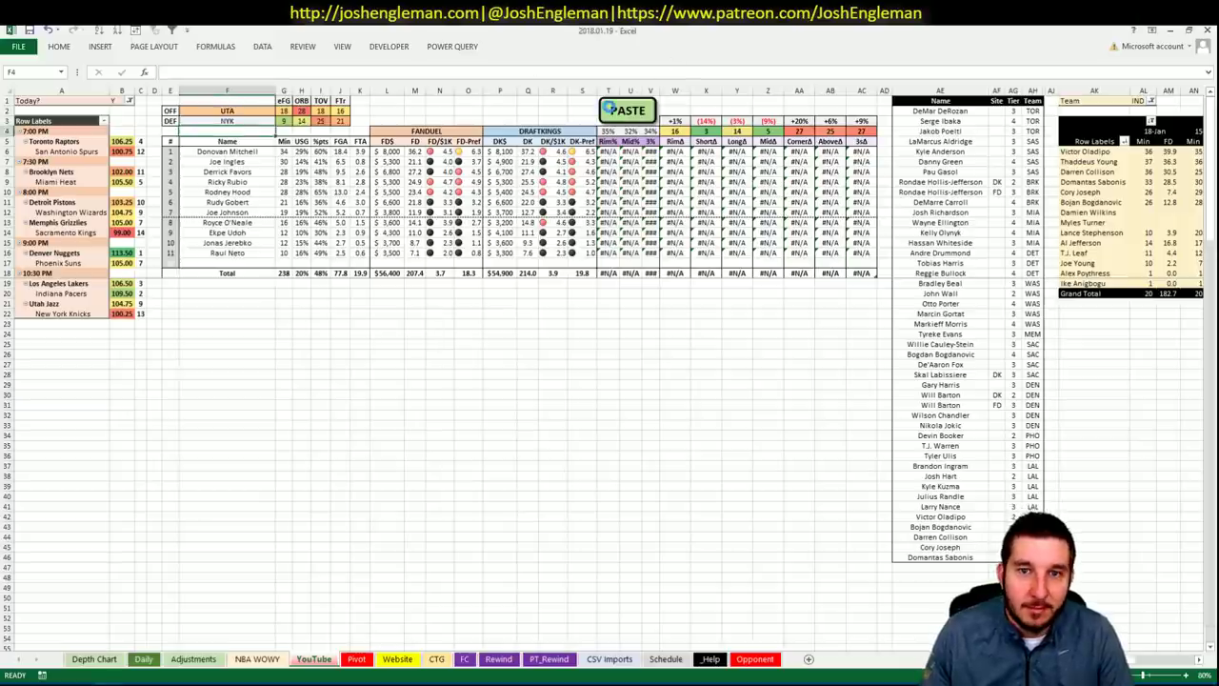
click(611, 111)
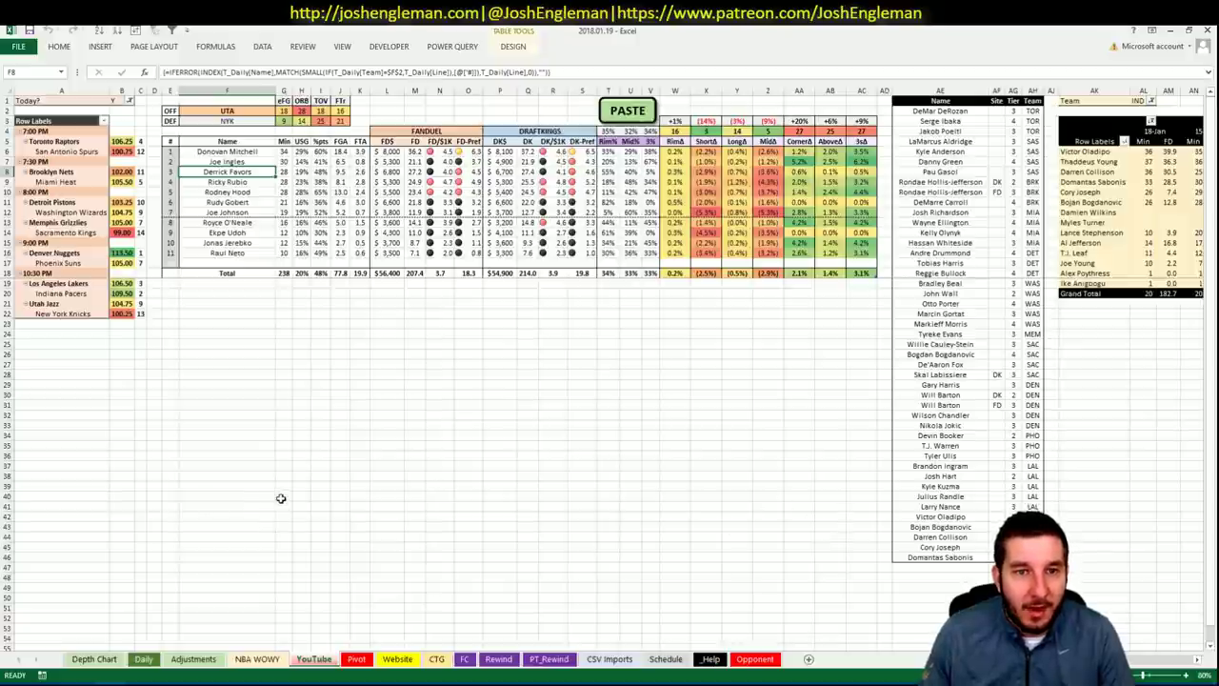
- Switch to the browser and open nbawowy.com in a new tab
key(alt+Tab)
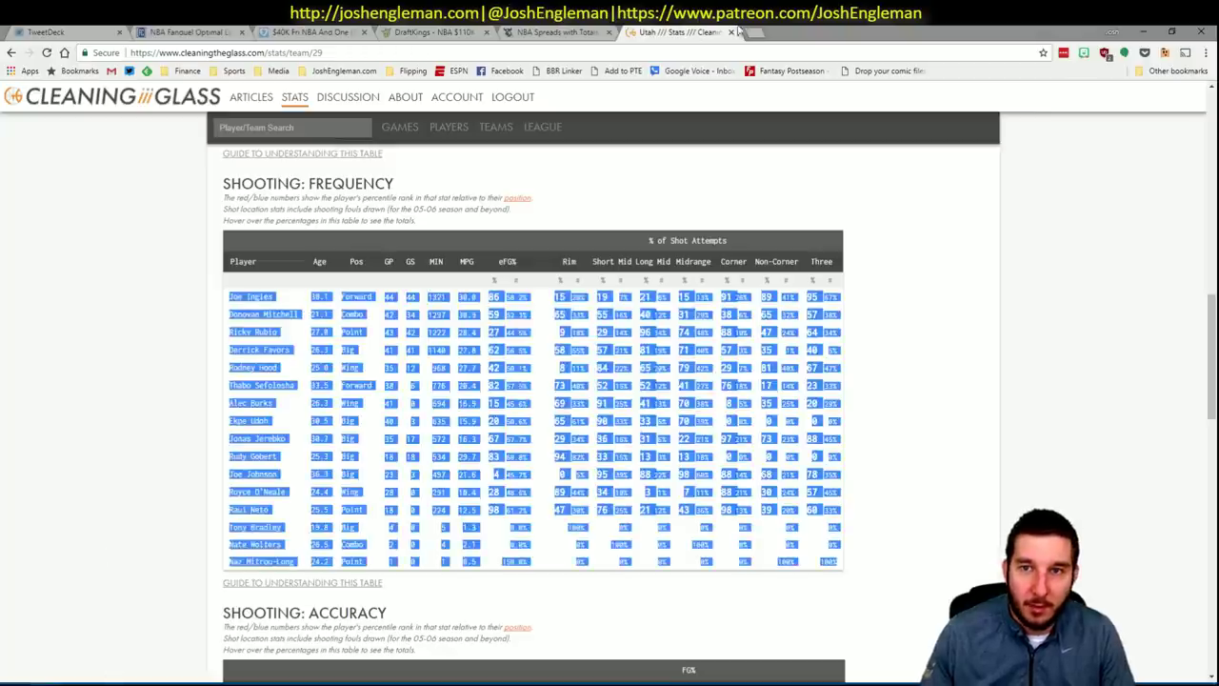
click(752, 33)
text(nbawowy)
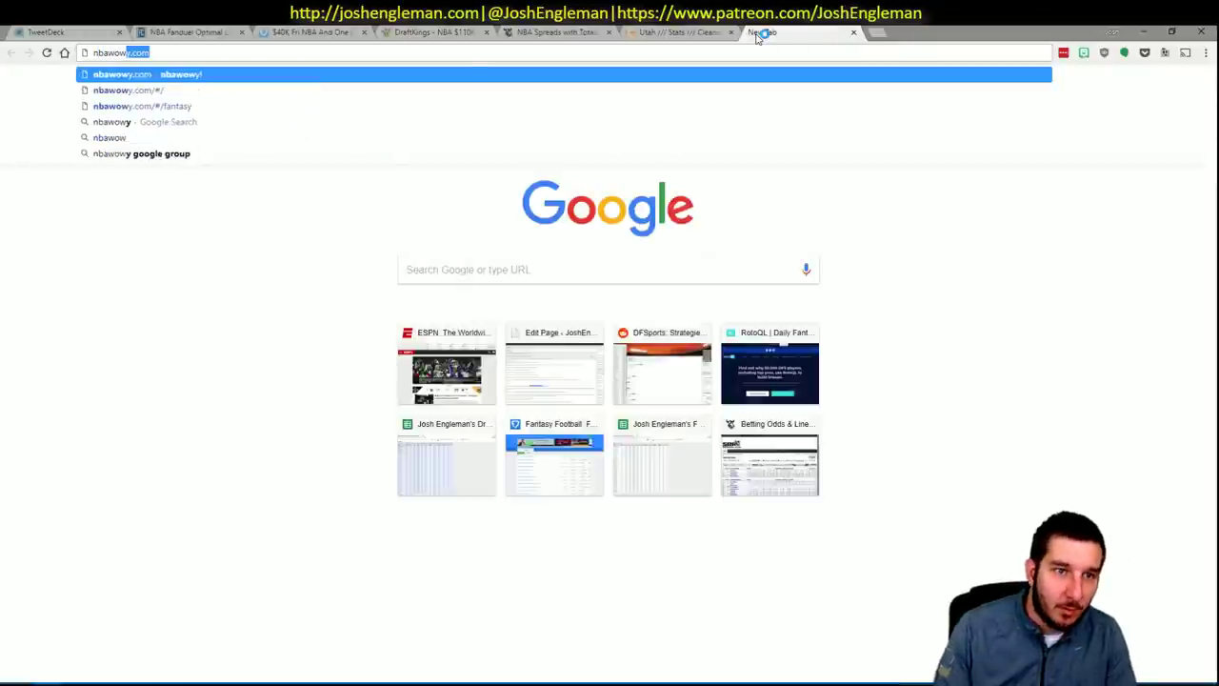
key(Return)
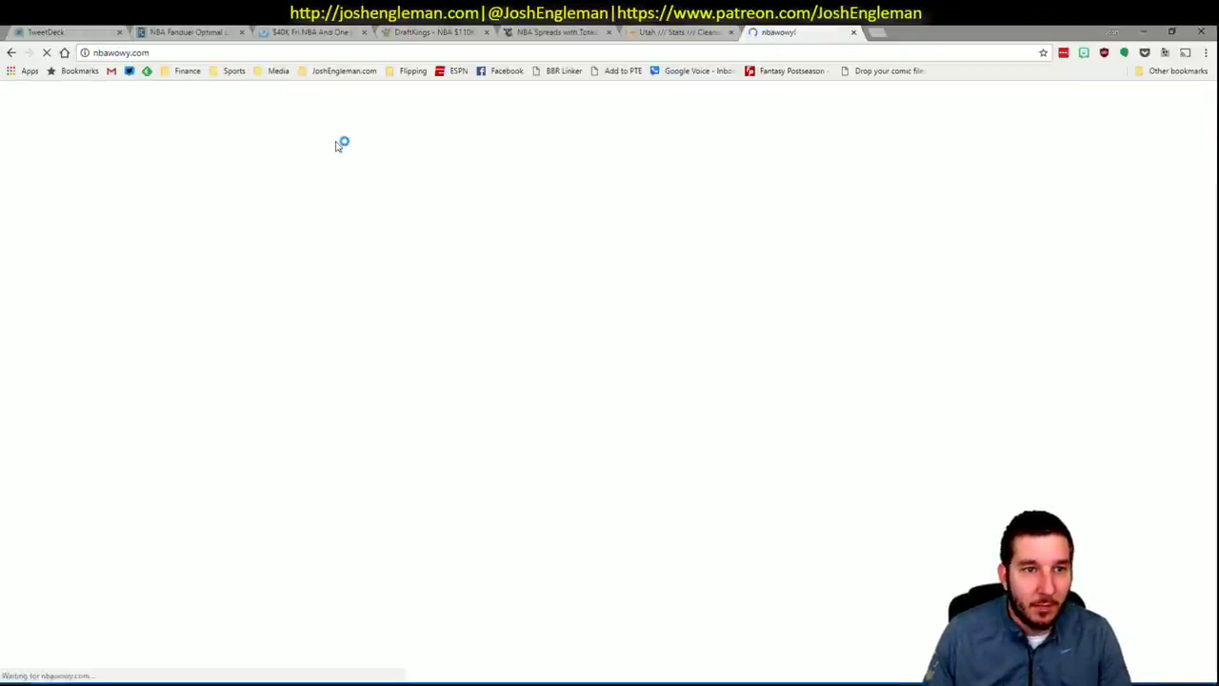
- Choose the Jazz as the team for the on/off-court query
scroll(253, 223, down, 3)
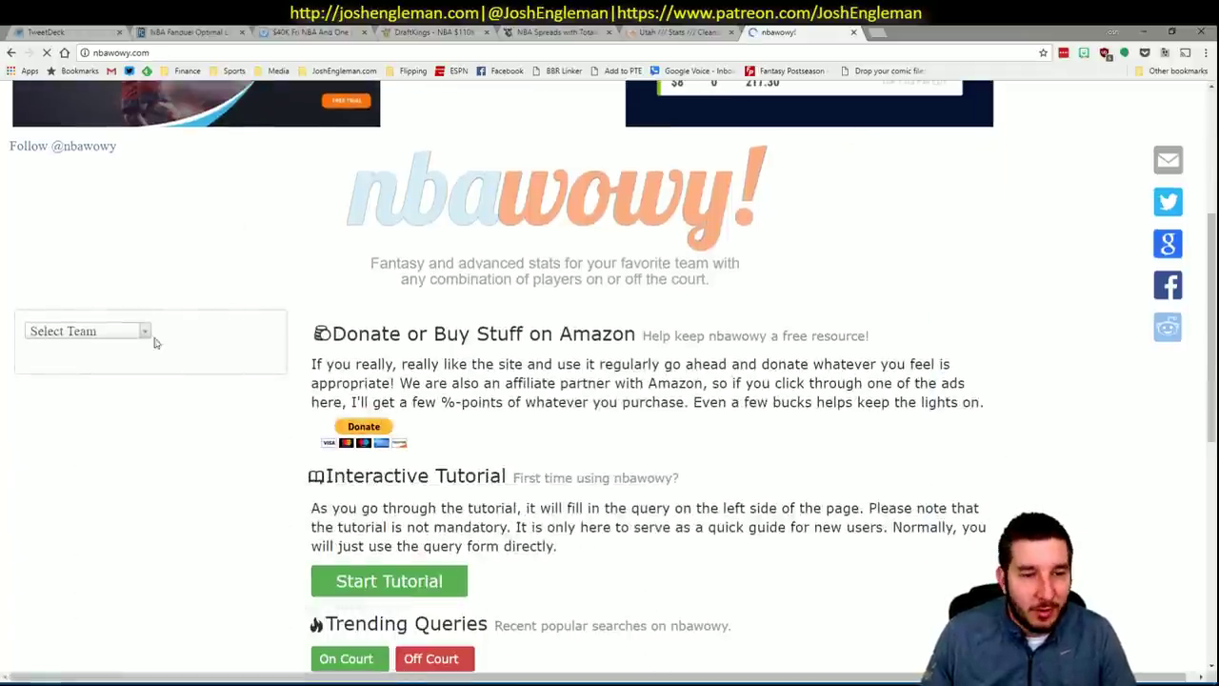
click(133, 337)
scroll(143, 410, down, 5)
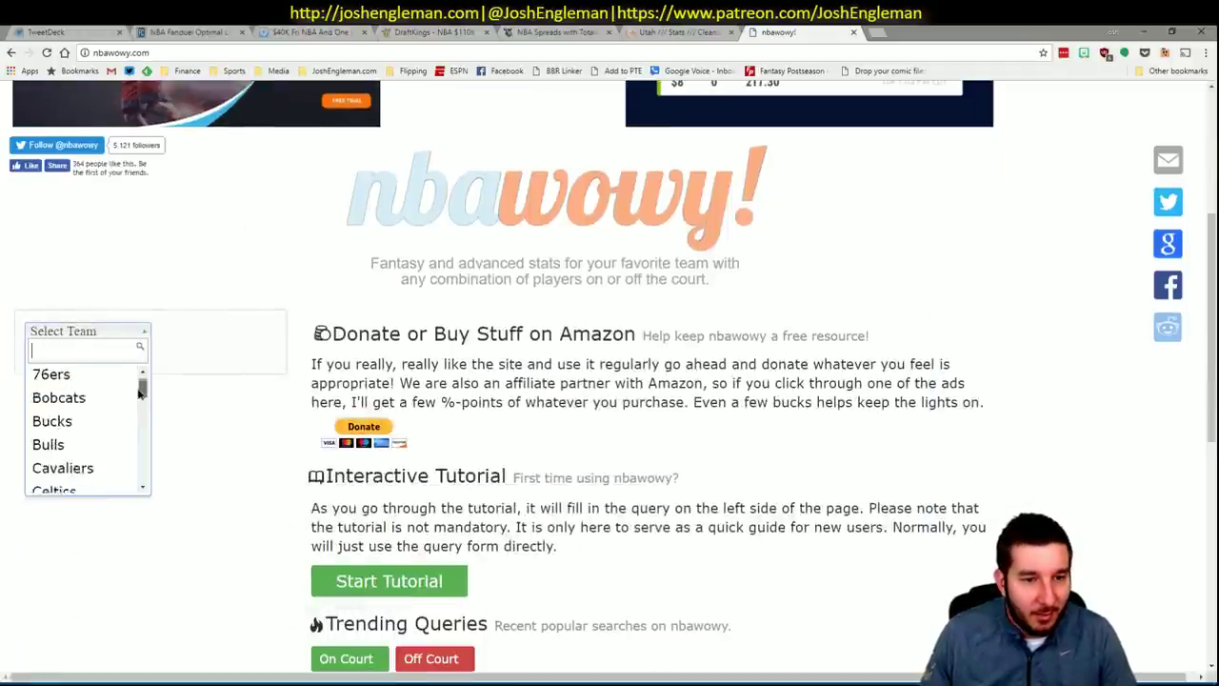
scroll(134, 430, down, 3)
scroll(133, 434, up, 4)
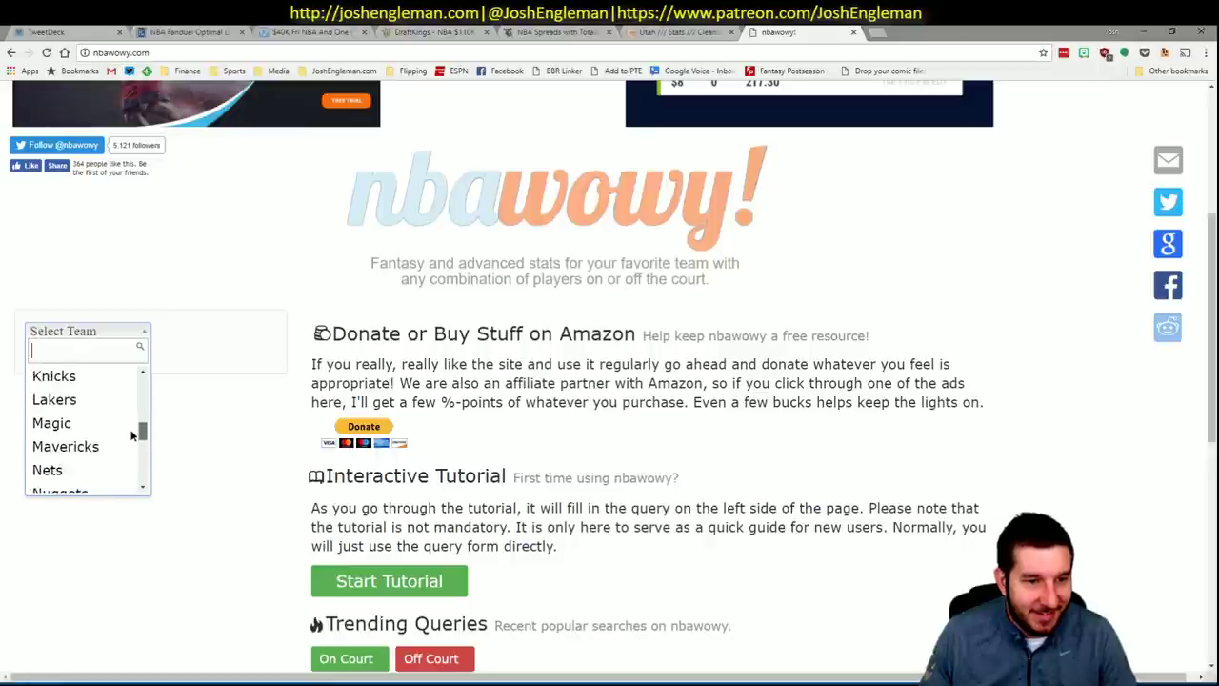
click(45, 387)
scroll(143, 400, down, 1)
- Set Rudy Gobert as the on-court player and run the Jazz query
click(175, 324)
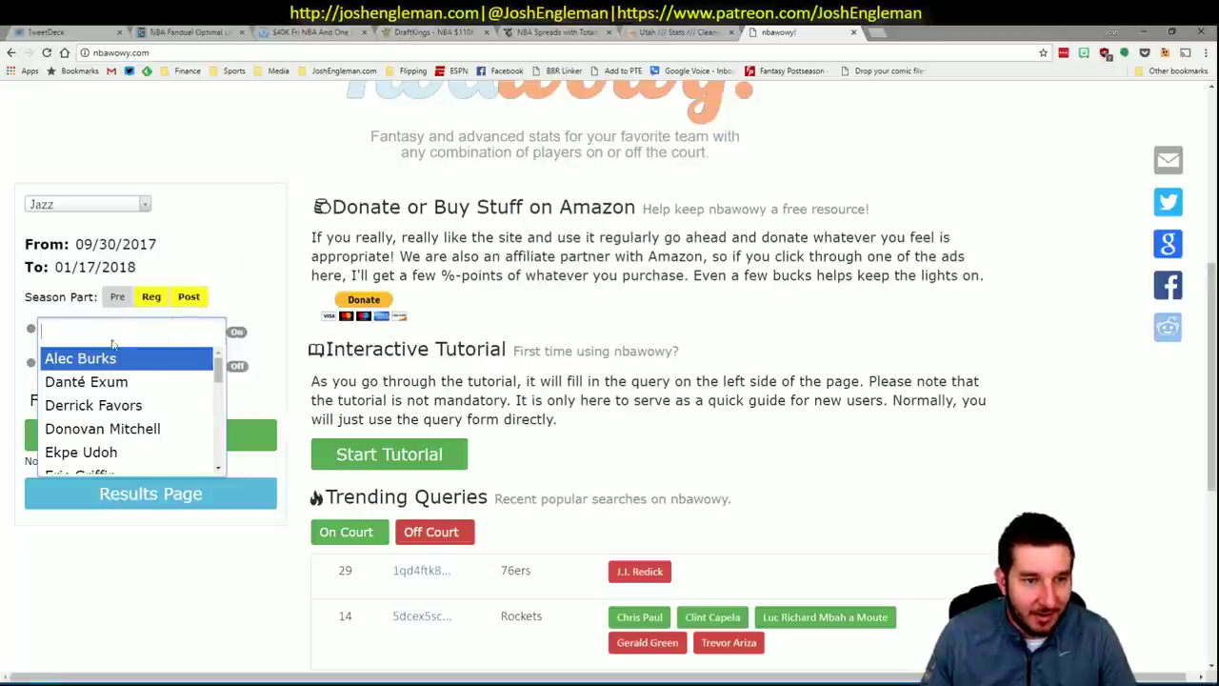
scroll(211, 405, down, 3)
scroll(200, 408, down, 5)
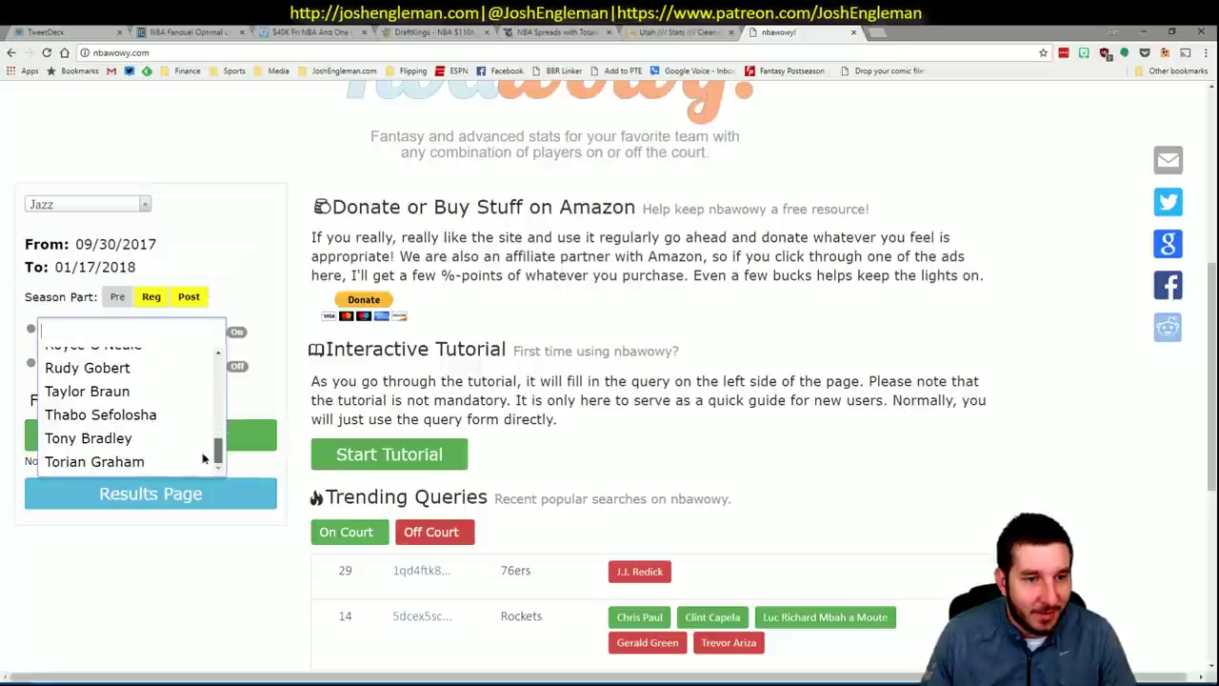
scroll(127, 405, up, 1)
click(127, 405)
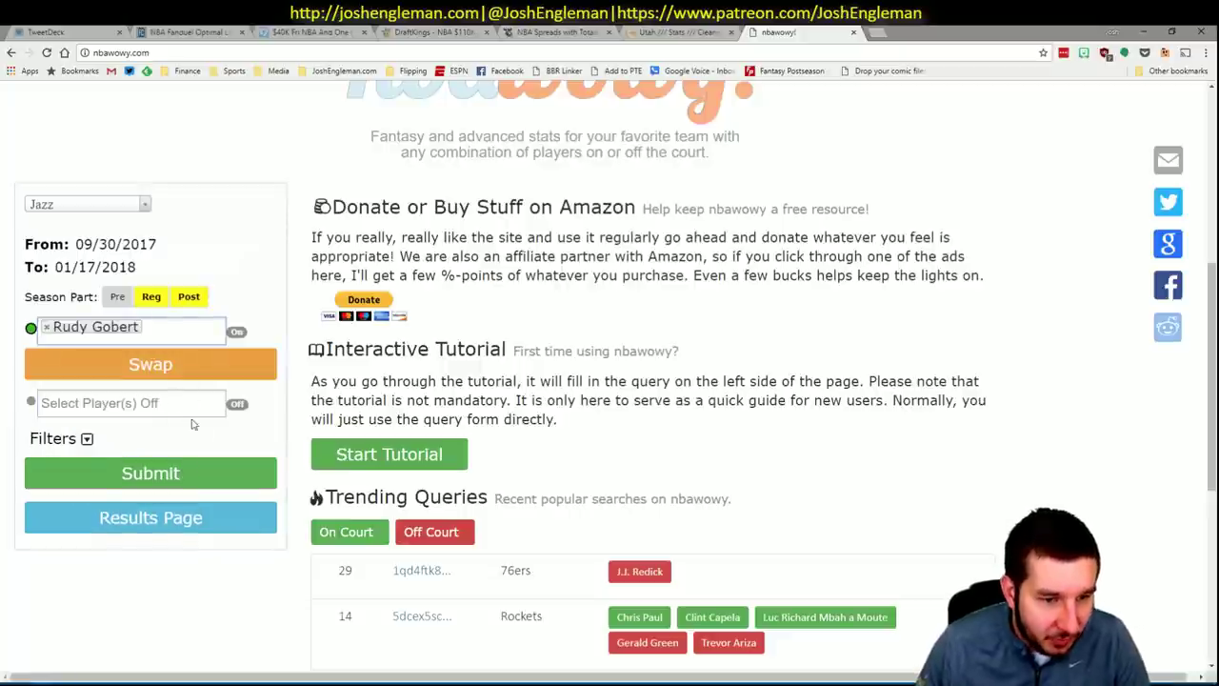
click(204, 465)
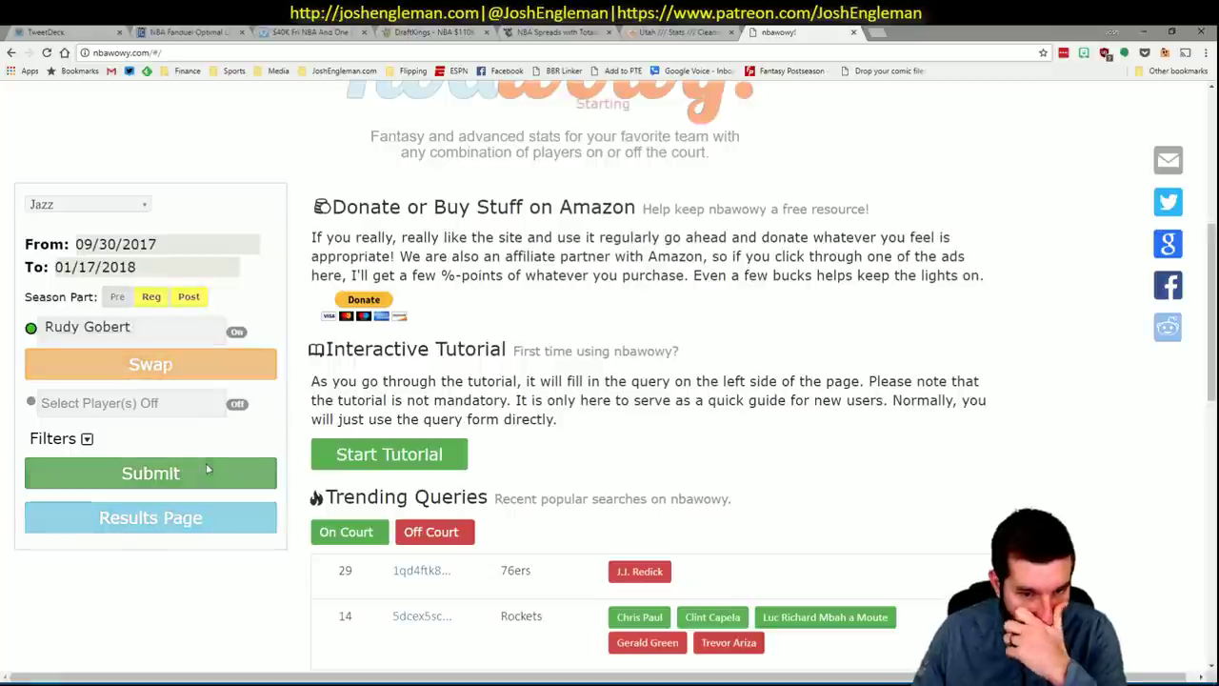
- Copy the player rows of the Fantasy results with Gobert on court and paste them into the WITH table of Excel's NBA WOWY sheet
scroll(211, 465, down, 1)
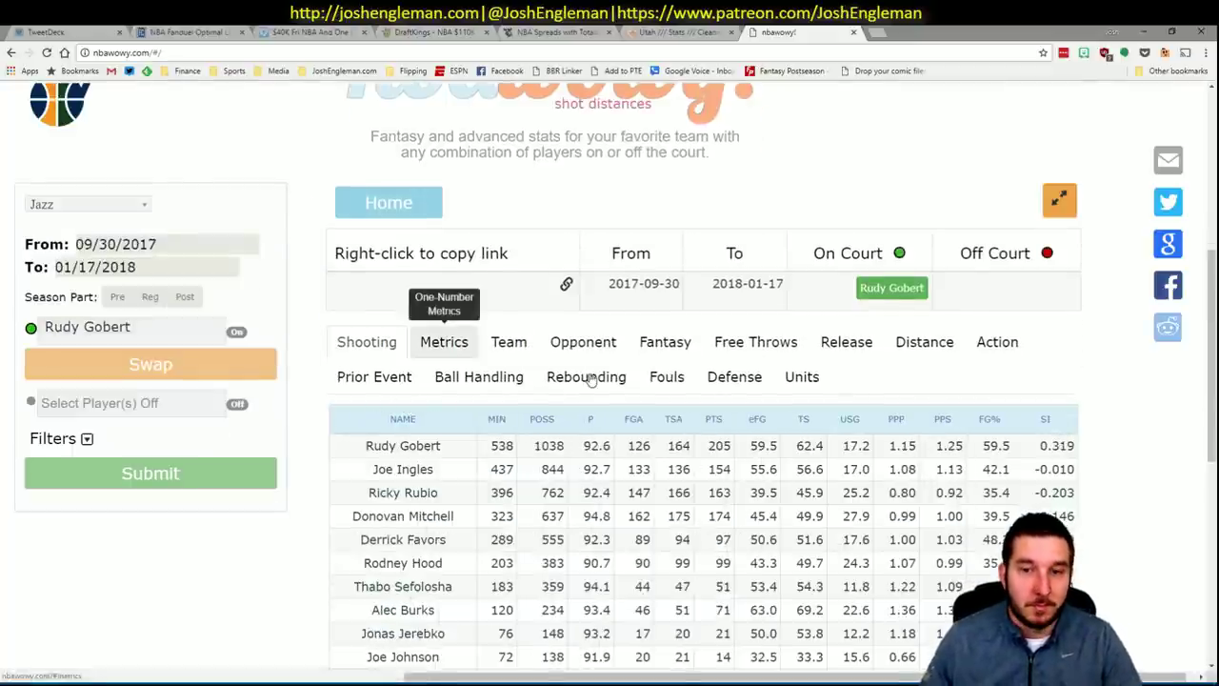
click(665, 341)
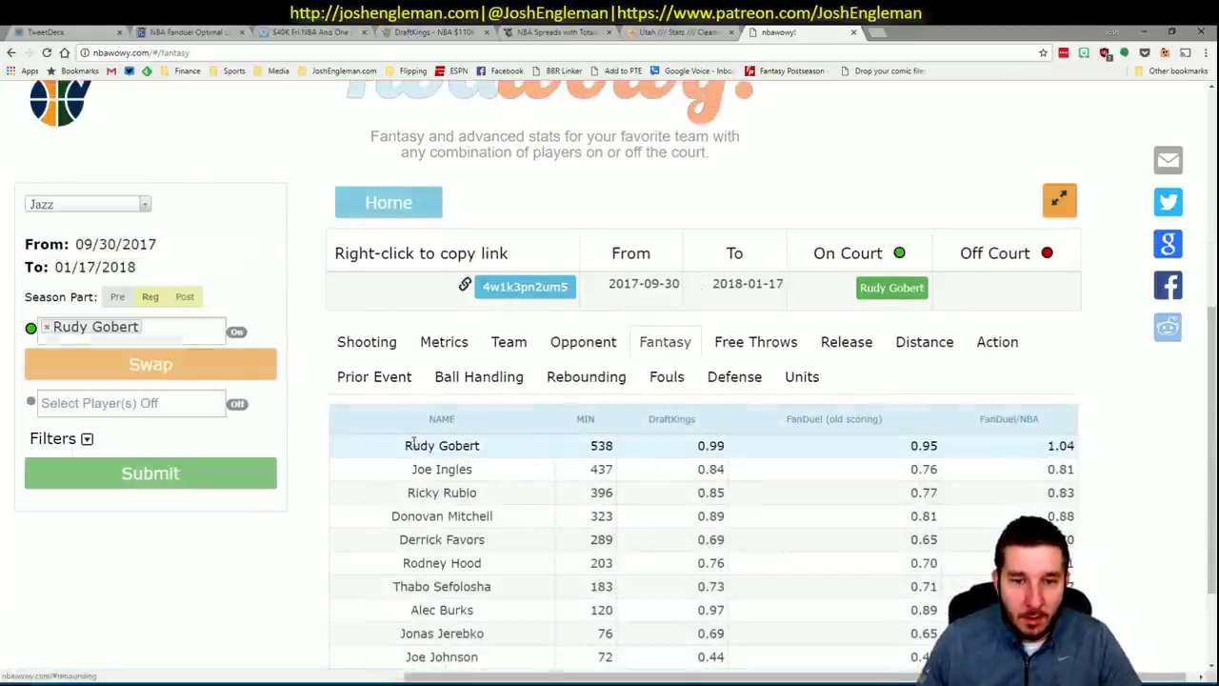
drag(404, 452, 457, 590)
key(alt+Tab)
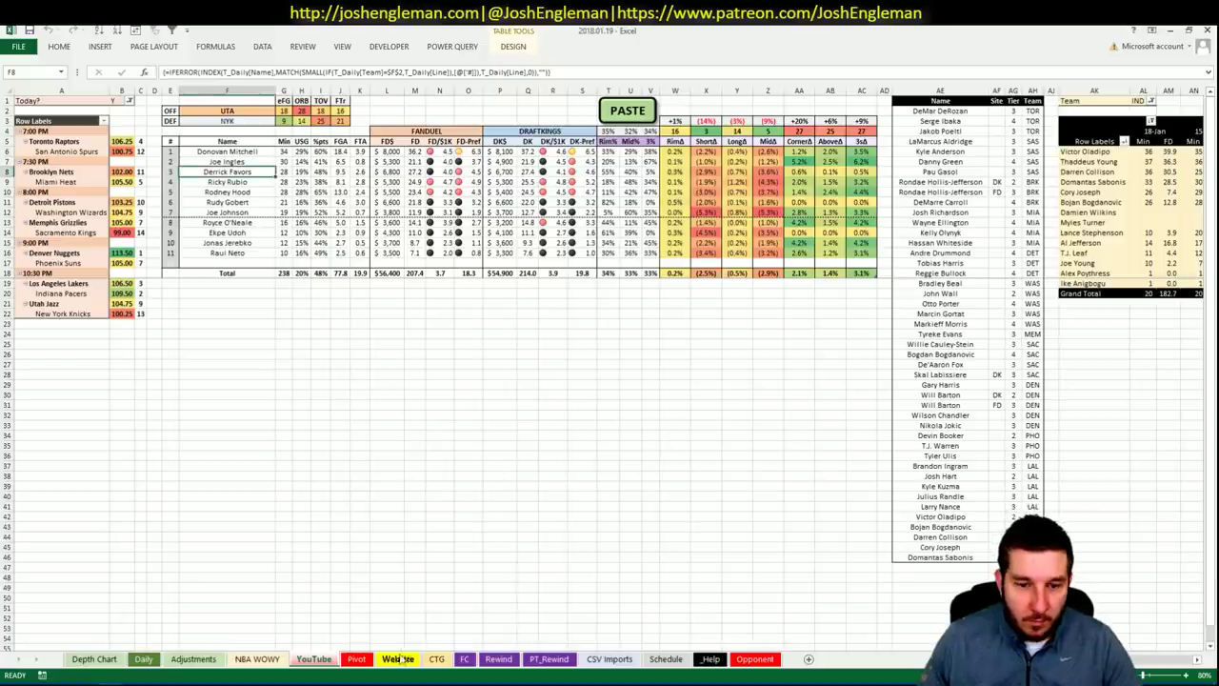
click(259, 660)
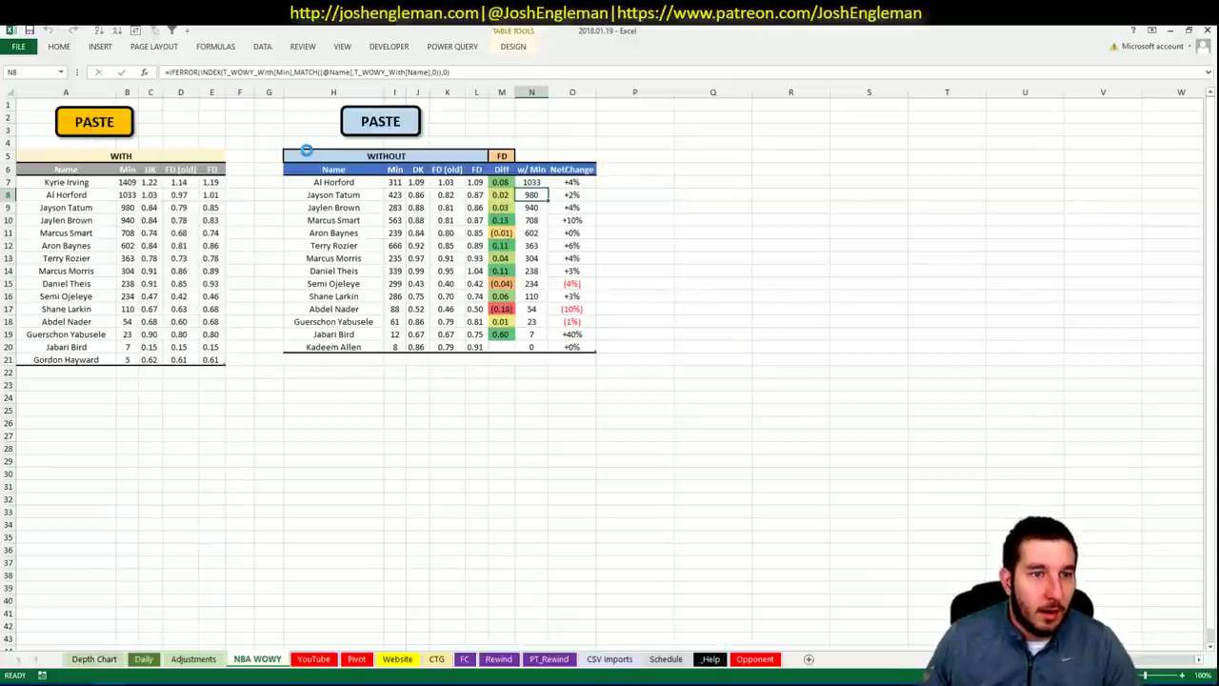
- Return to nbawowy in the browser, swap Rudy Gobert to off court, and rerun the Jazz query
key(alt+Tab)
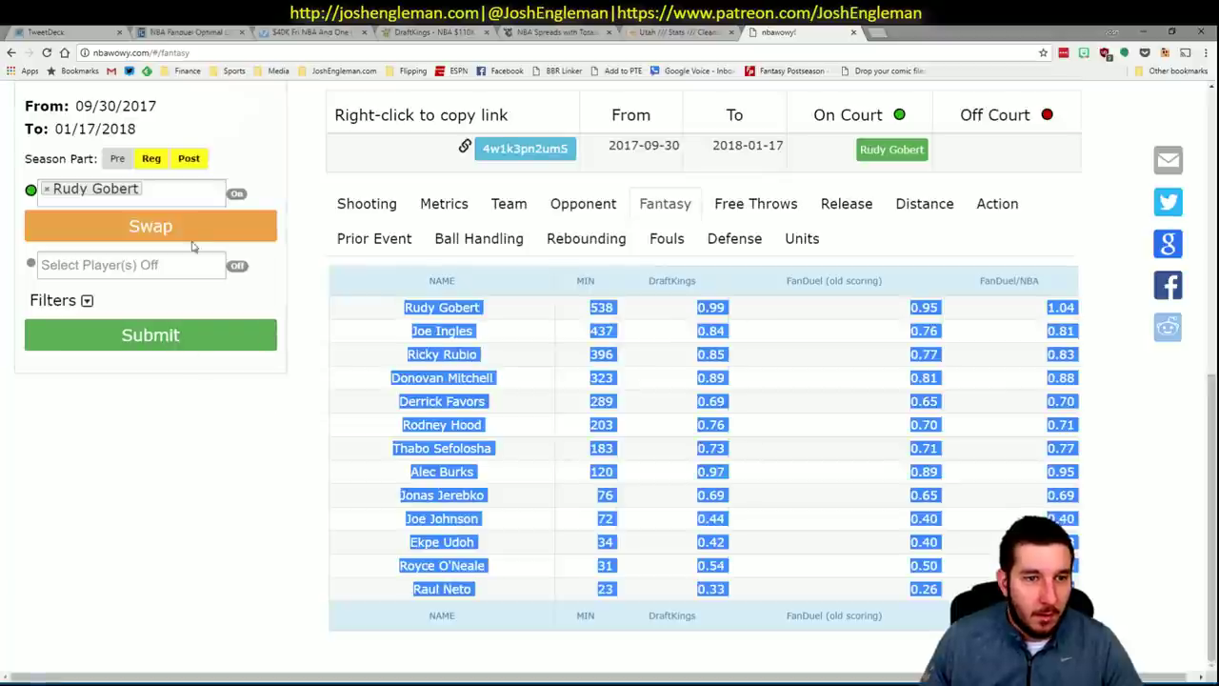
click(188, 233)
click(218, 340)
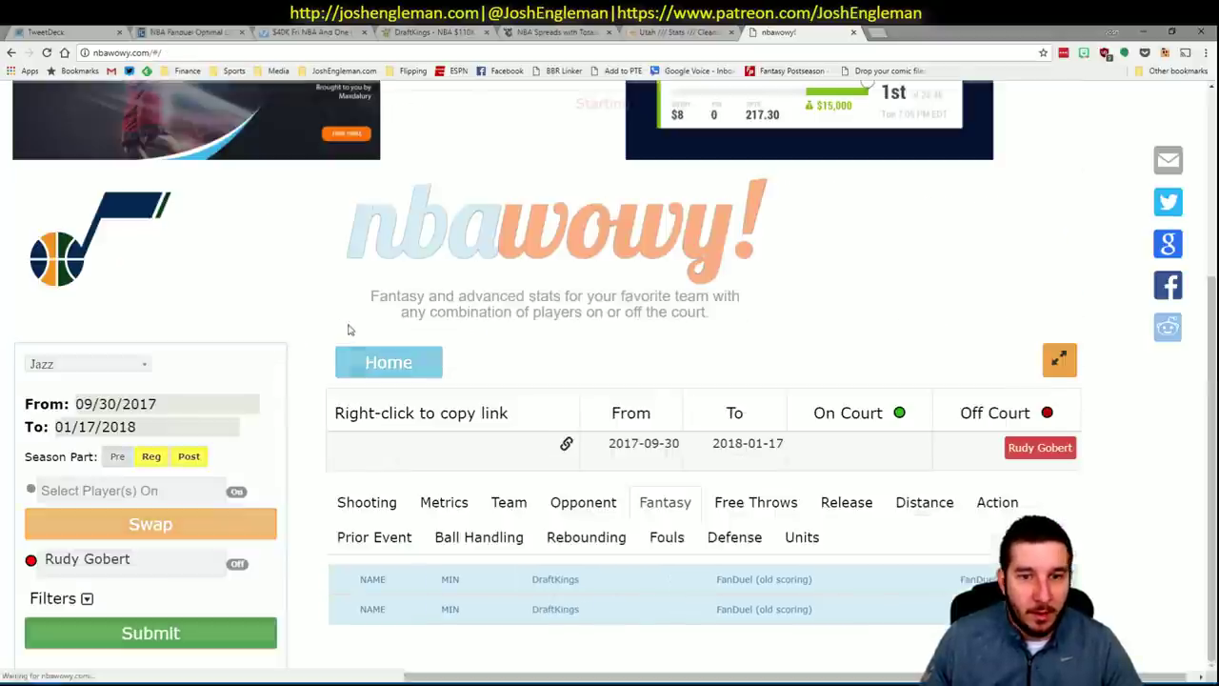
scroll(612, 340, down, 3)
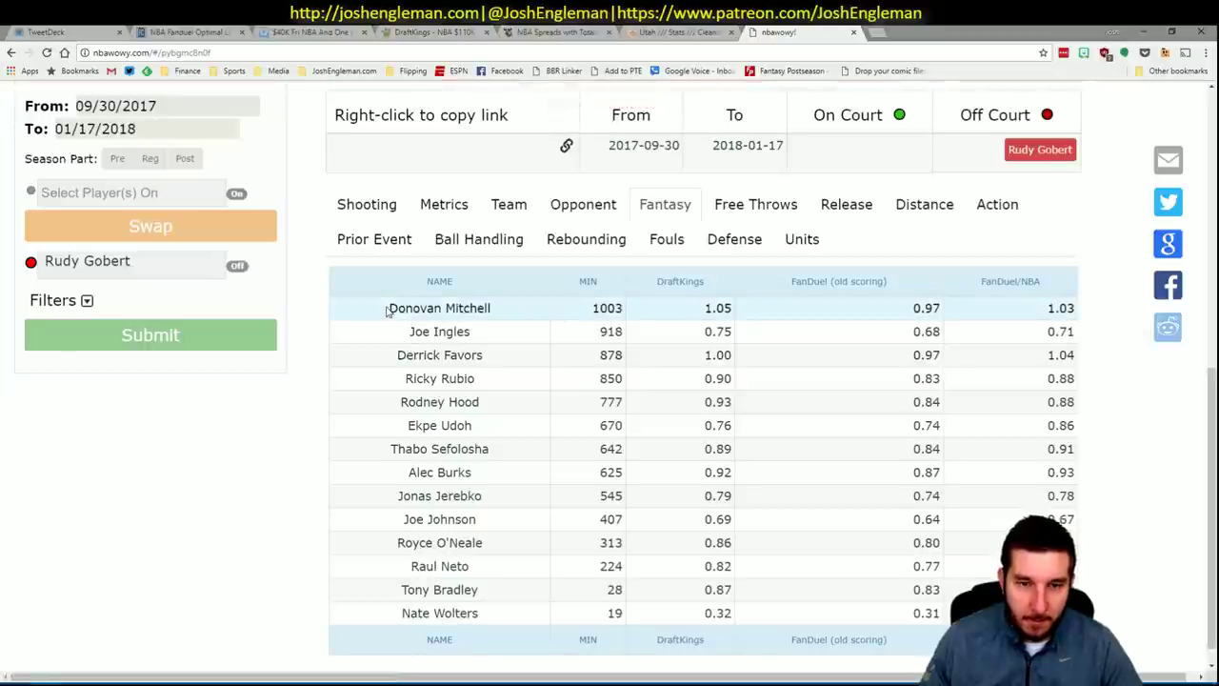
- Copy all player rows of the Gobert-off Fantasy results and paste them into the WITHOUT table in Excel's NBA WOWY sheet
drag(387, 311, 953, 617)
key(alt+Tab)
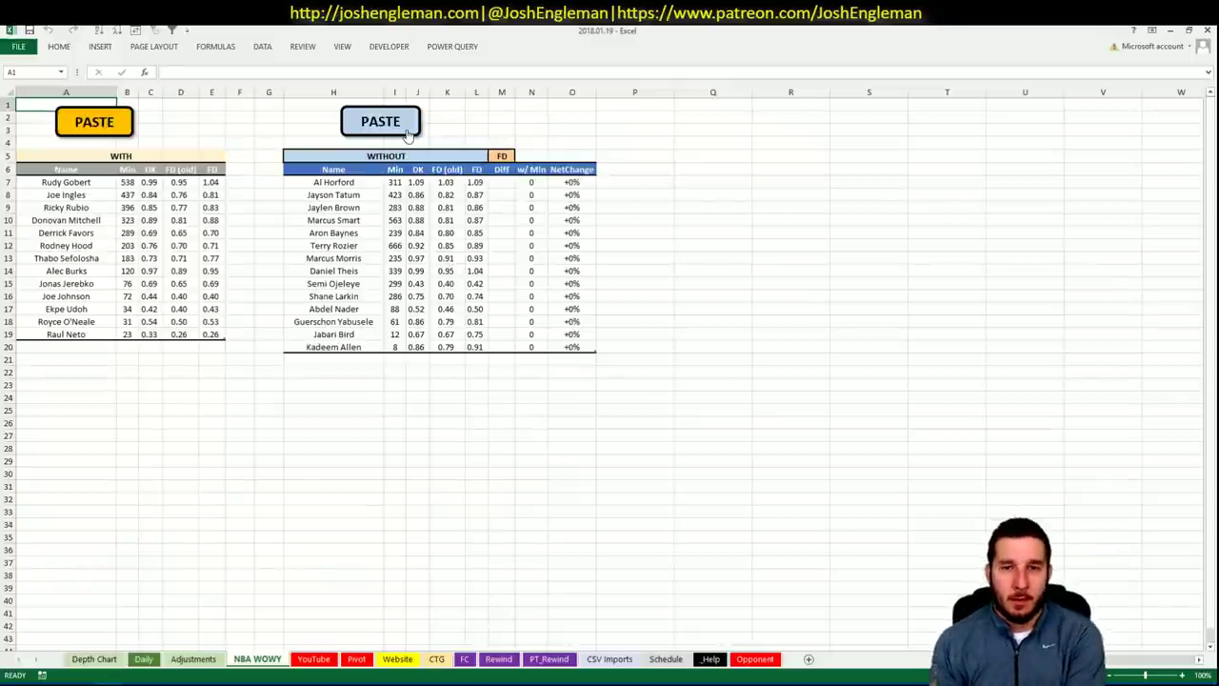
click(405, 129)
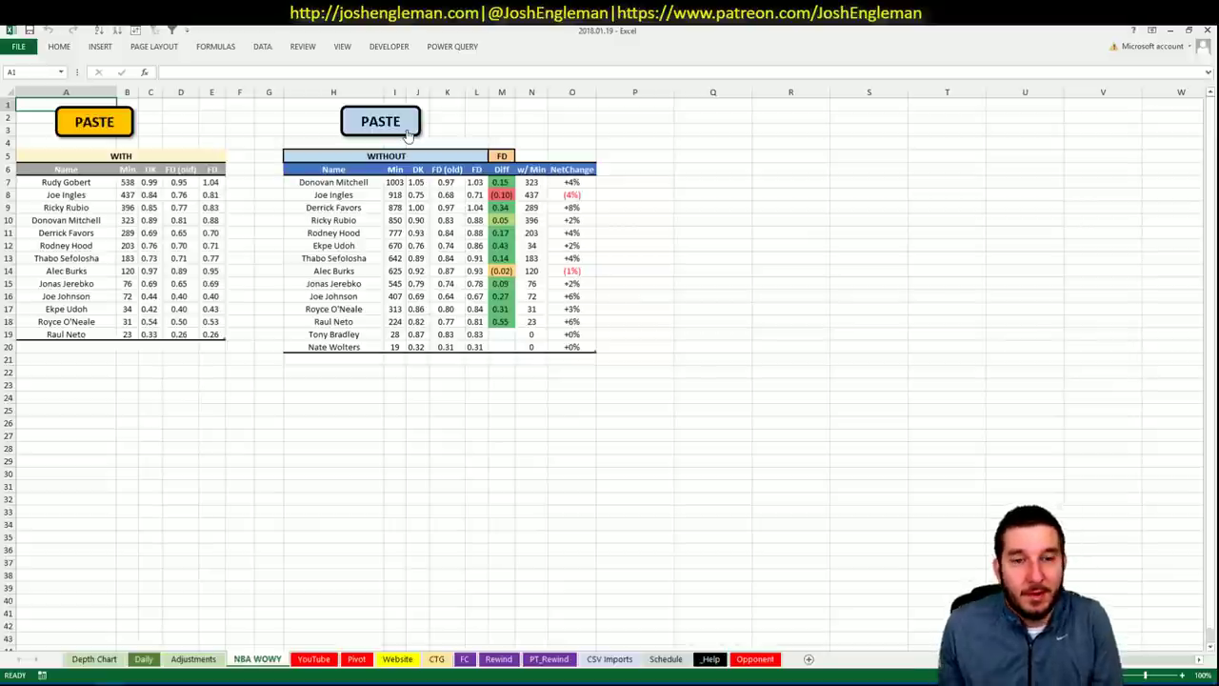
key(alt+Tab)
key(alt+Tab)
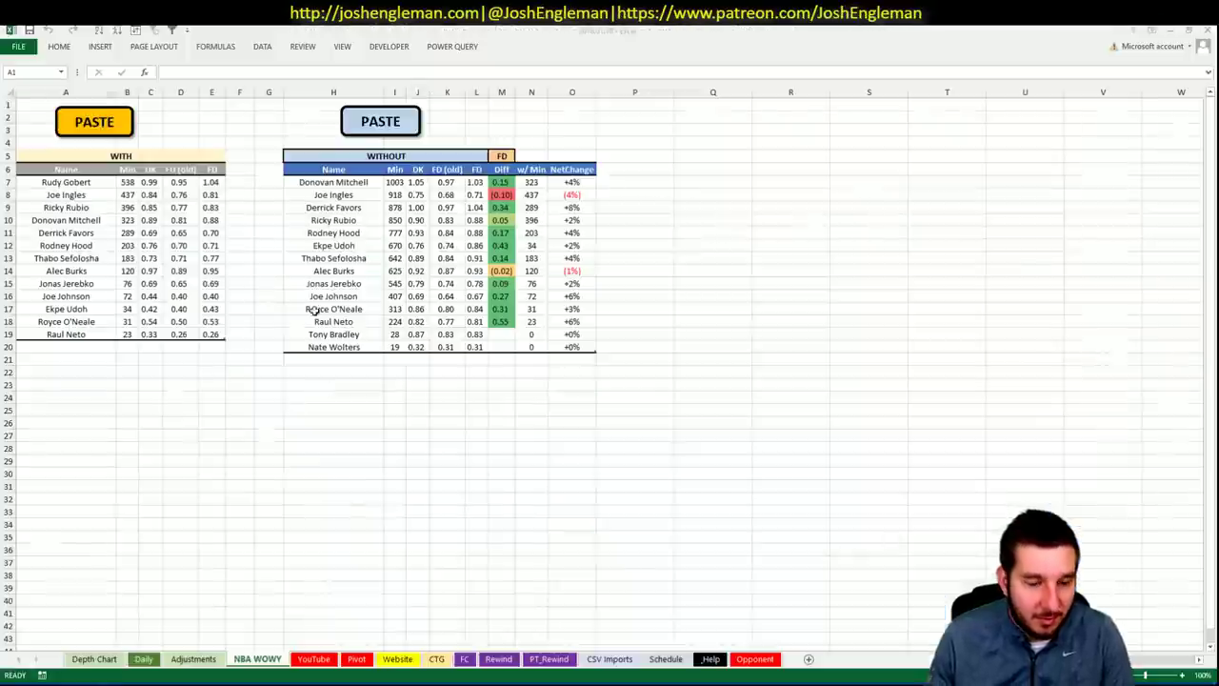
key(alt+Tab)
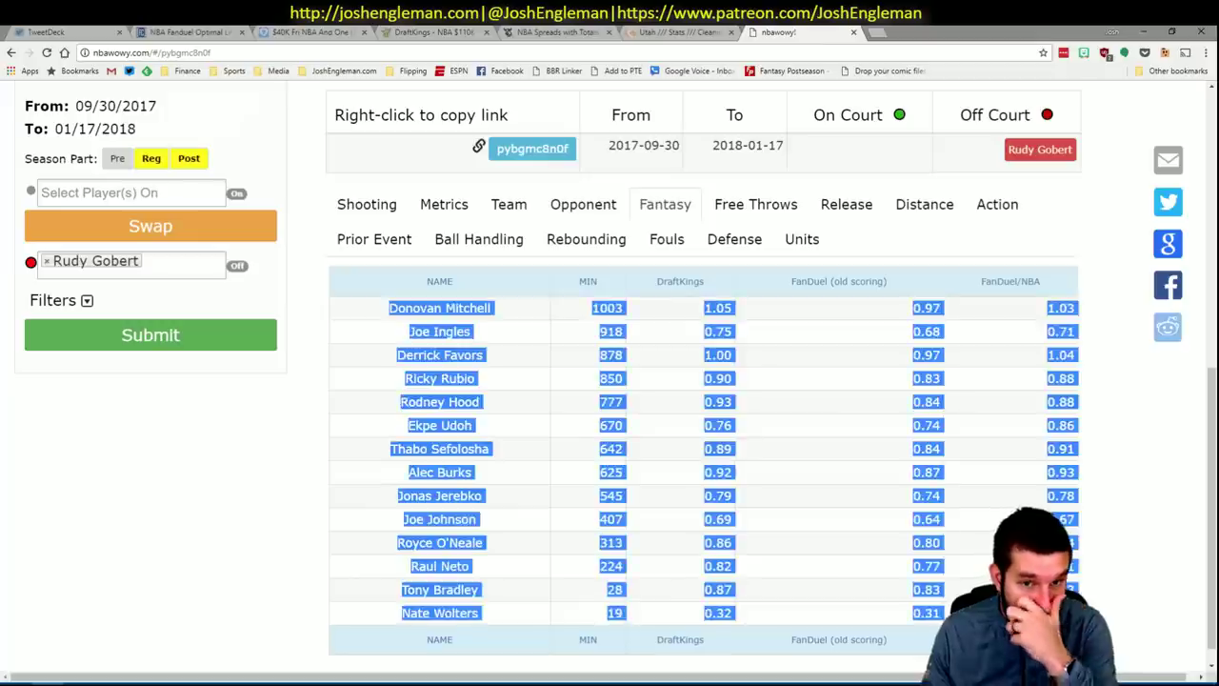
click(102, 675)
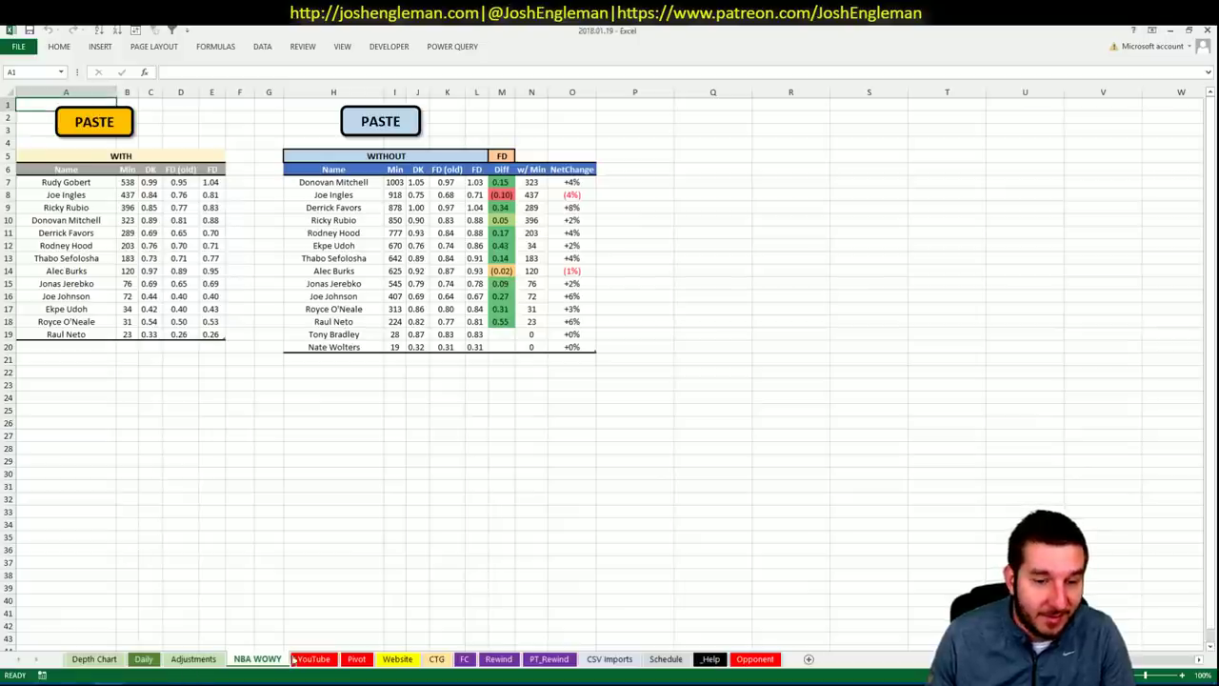
- Add Donovan Mitchell as a tier 3 pick at the end of the picks list on the YouTube sheet
click(301, 654)
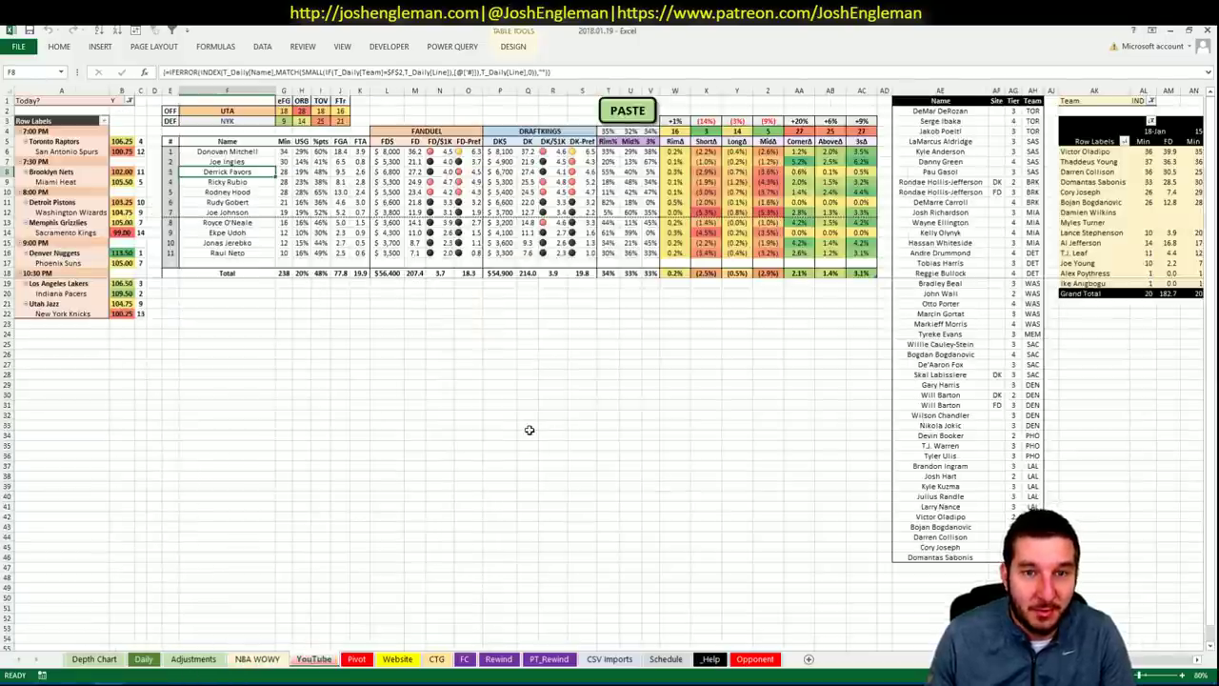
click(942, 566)
text(D)
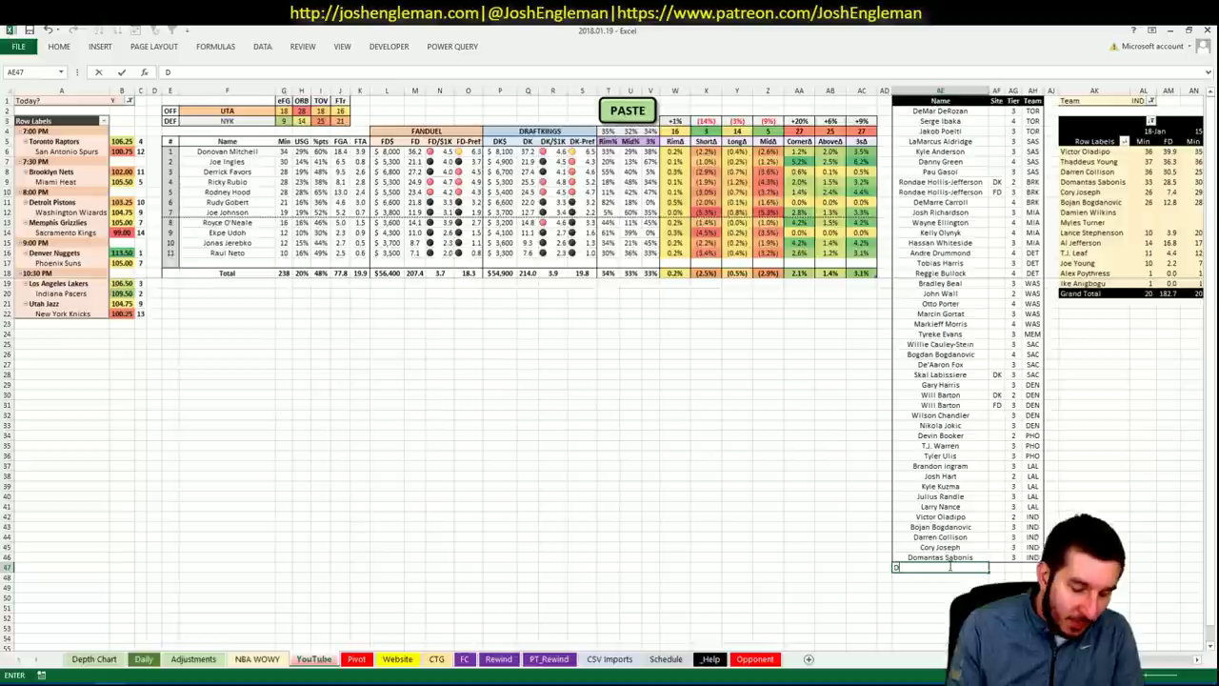
text(onovan Mi)
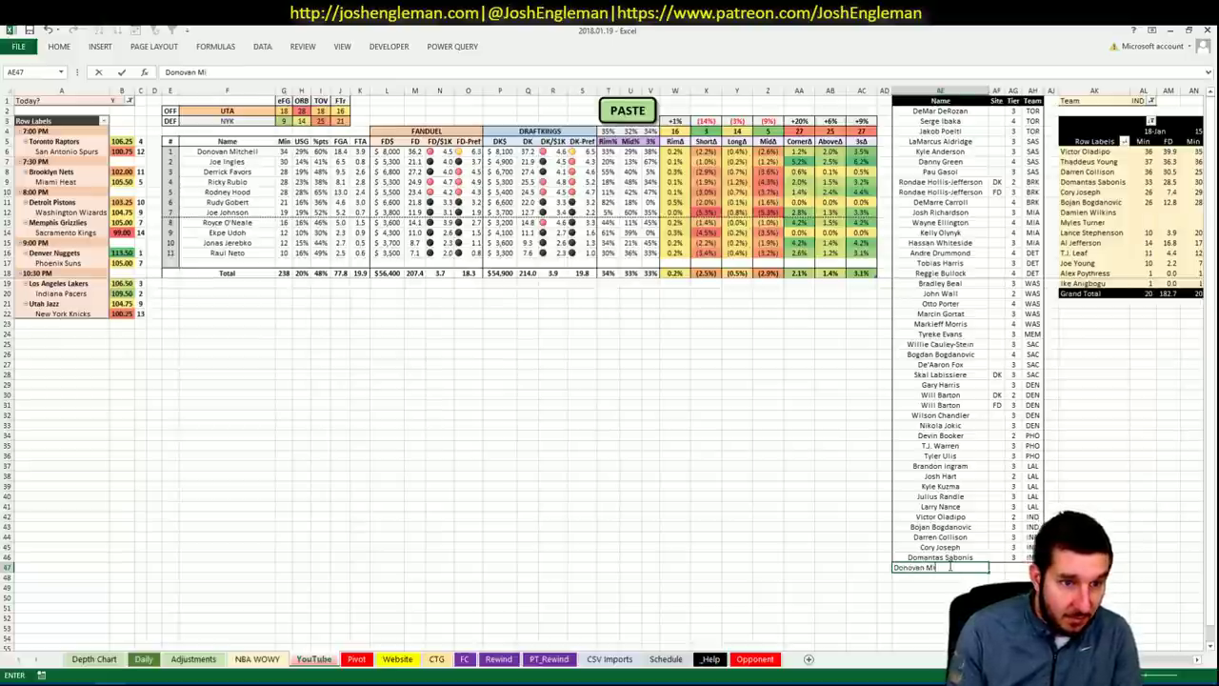
text(tchell)
key(Tab)
key(Tab)
key(Tab)
key(Left)
text(3)
- Filter the recent-games pivot table to team UTA and compare the players' recent minutes and FanDuel points with their projections
click(1138, 101)
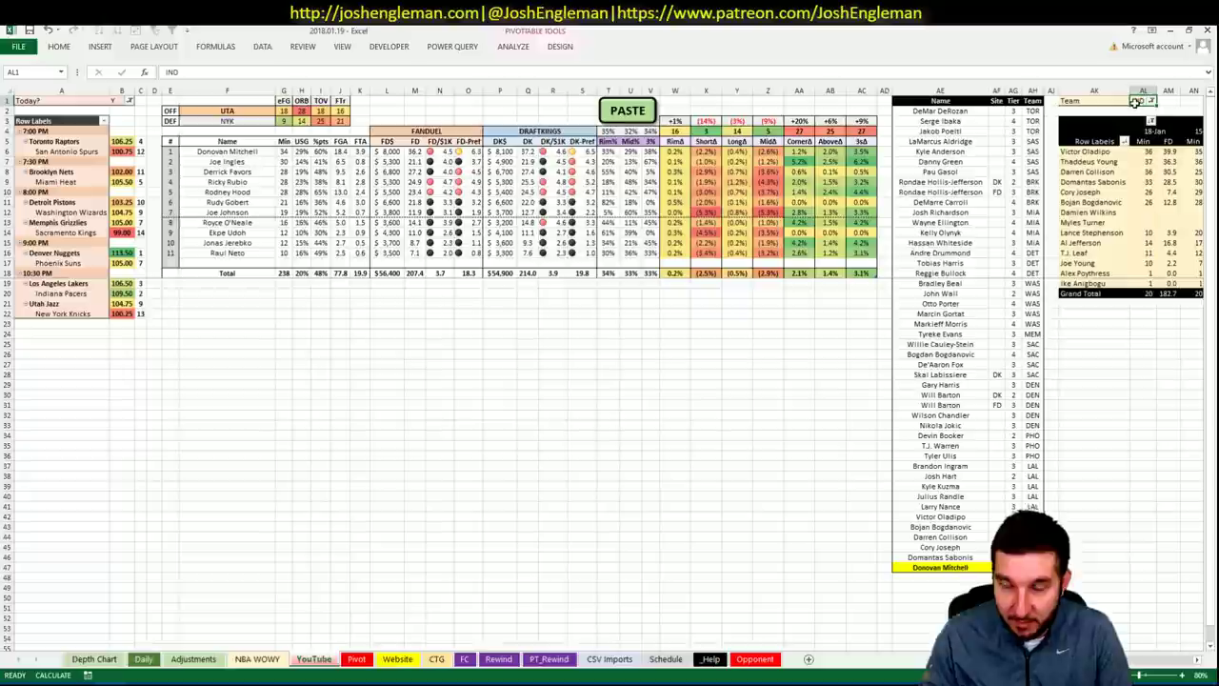
text(UTA)
key(Return)
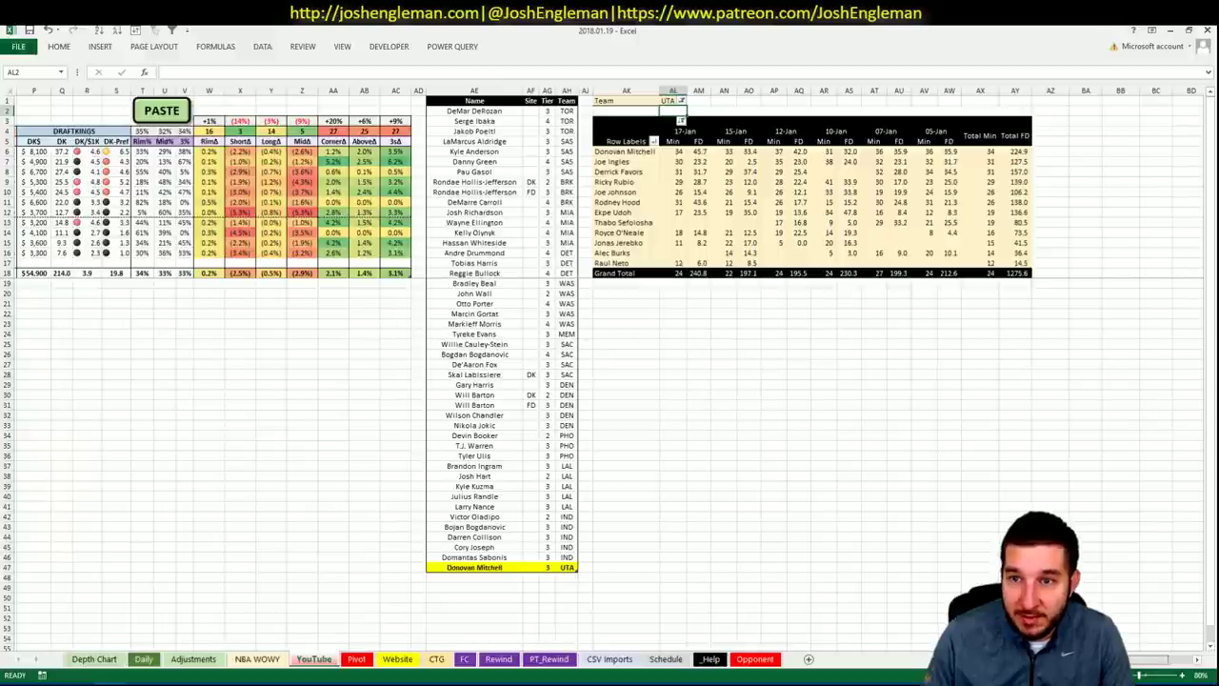
scroll(609, 362, left, 6)
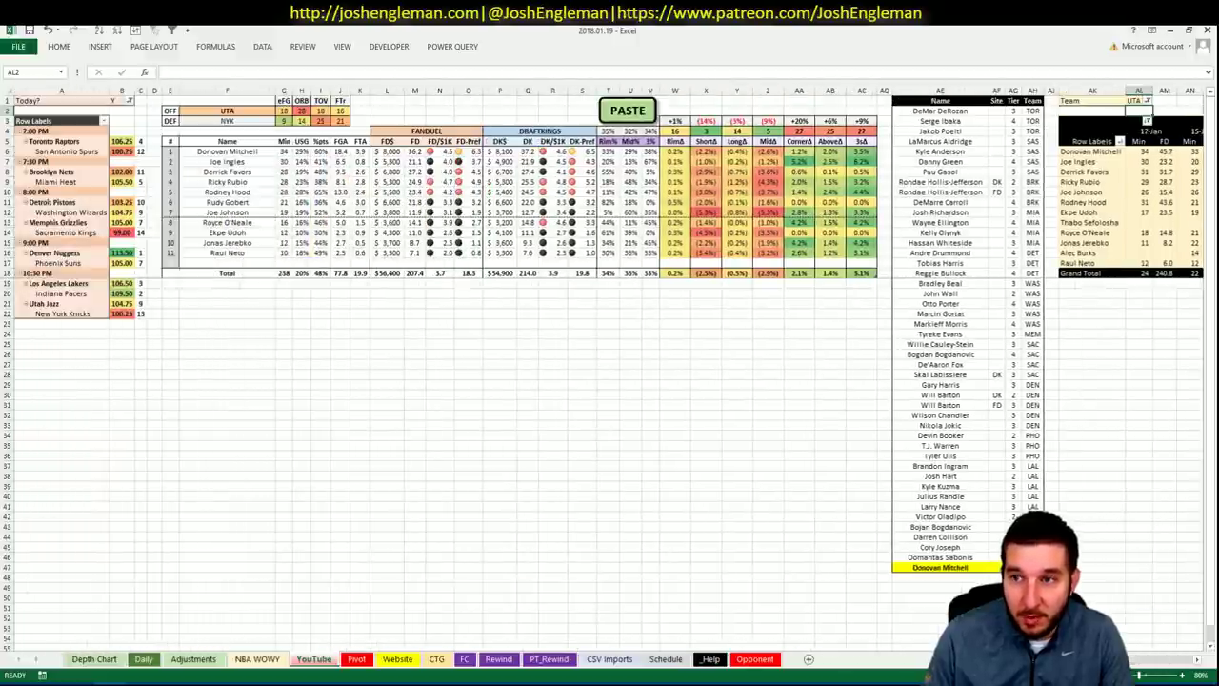
scroll(609, 362, right, 4)
scroll(941, 552, right, 1)
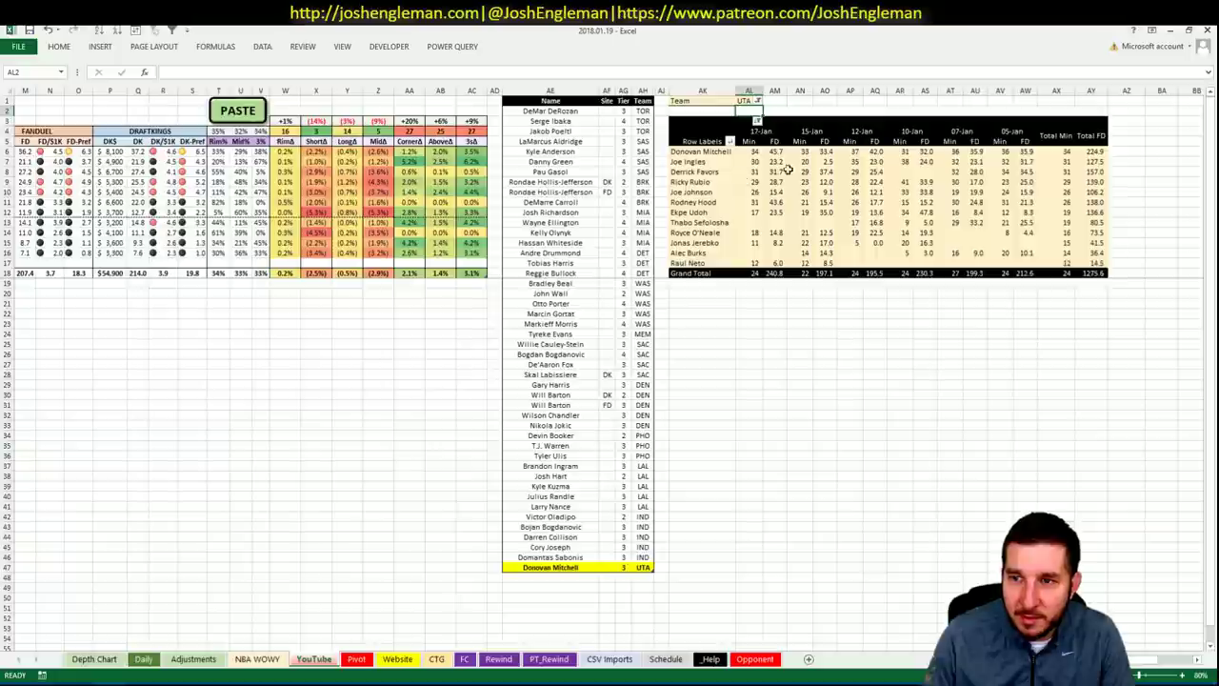
scroll(609, 362, left, 4)
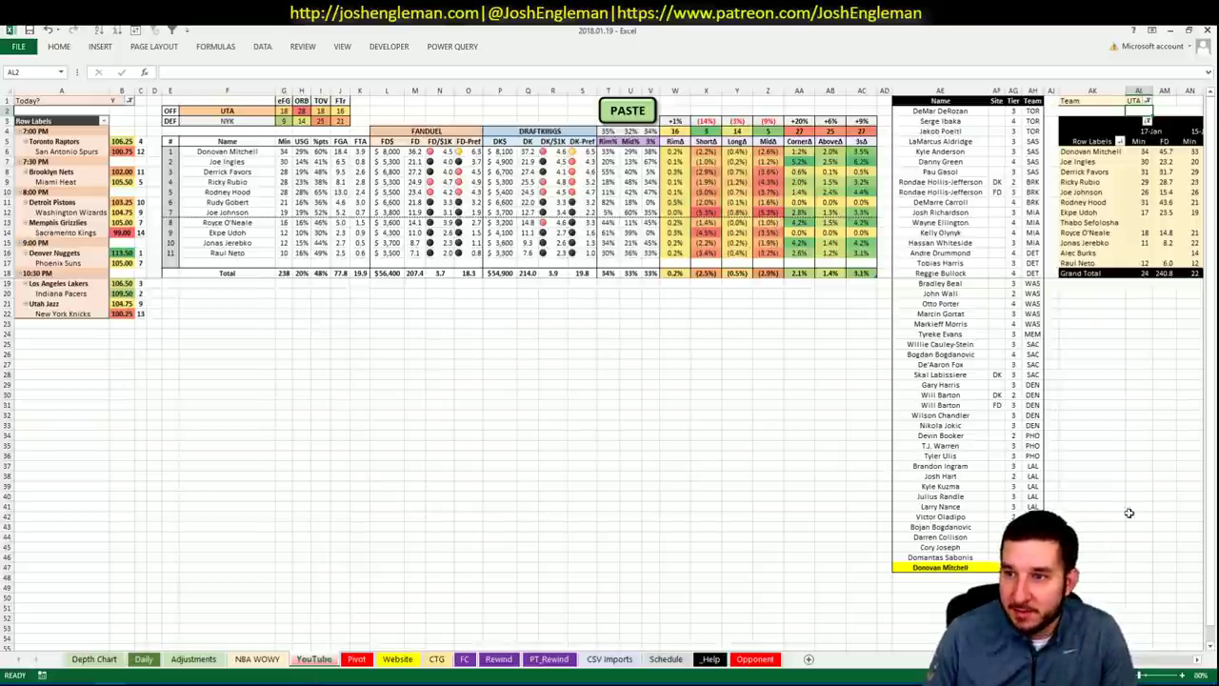
scroll(609, 372, right, 5)
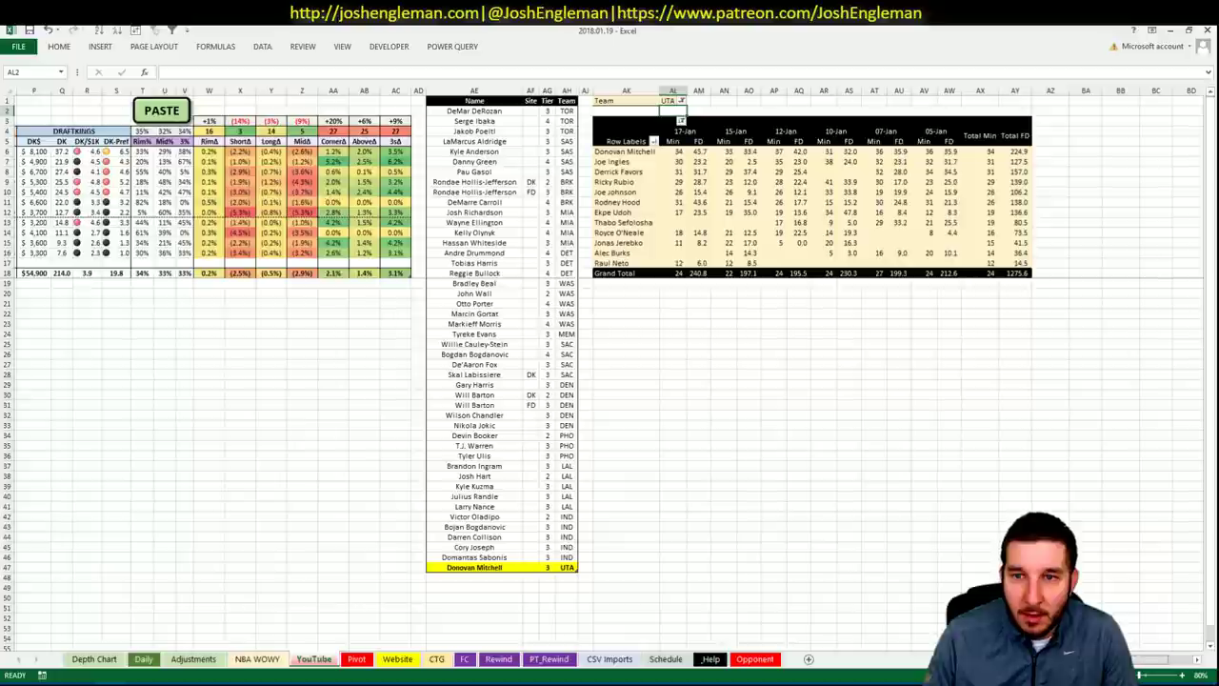
scroll(922, 577, left, 5)
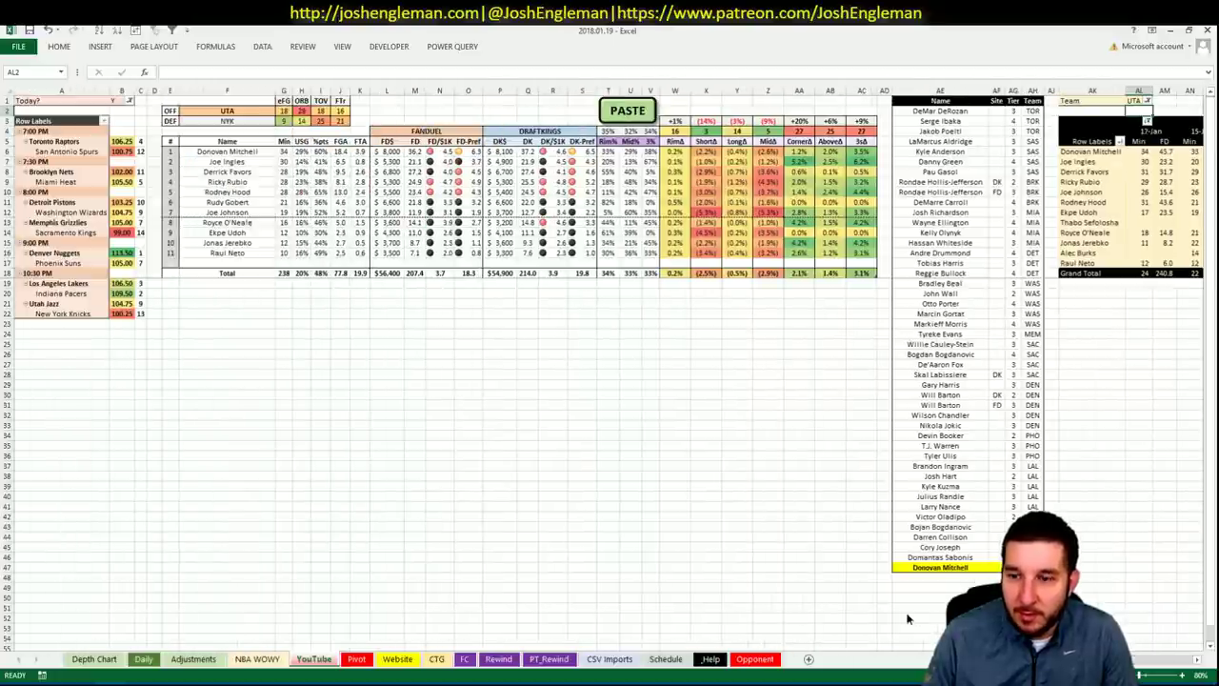
- Add Ricky Rubio to the picks list below Donovan Mitchell with tier 3
click(923, 577)
text(Ricky Rubio)
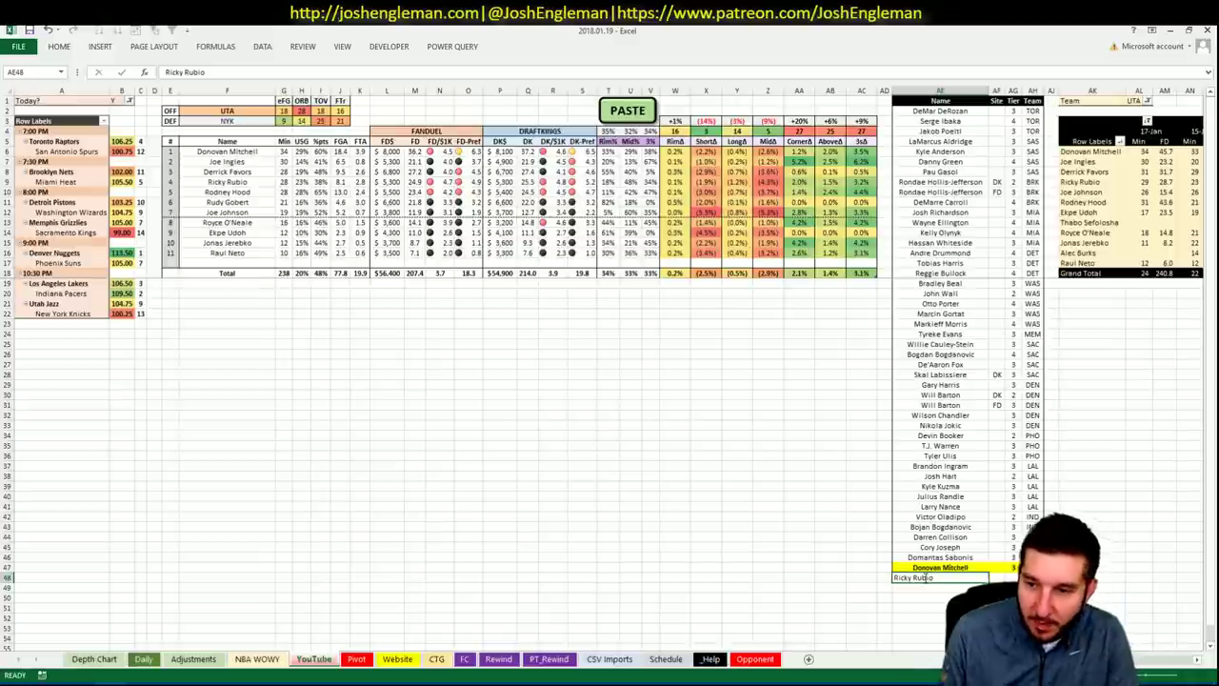
key(Tab)
key(Tab)
text(3)
key(Return)
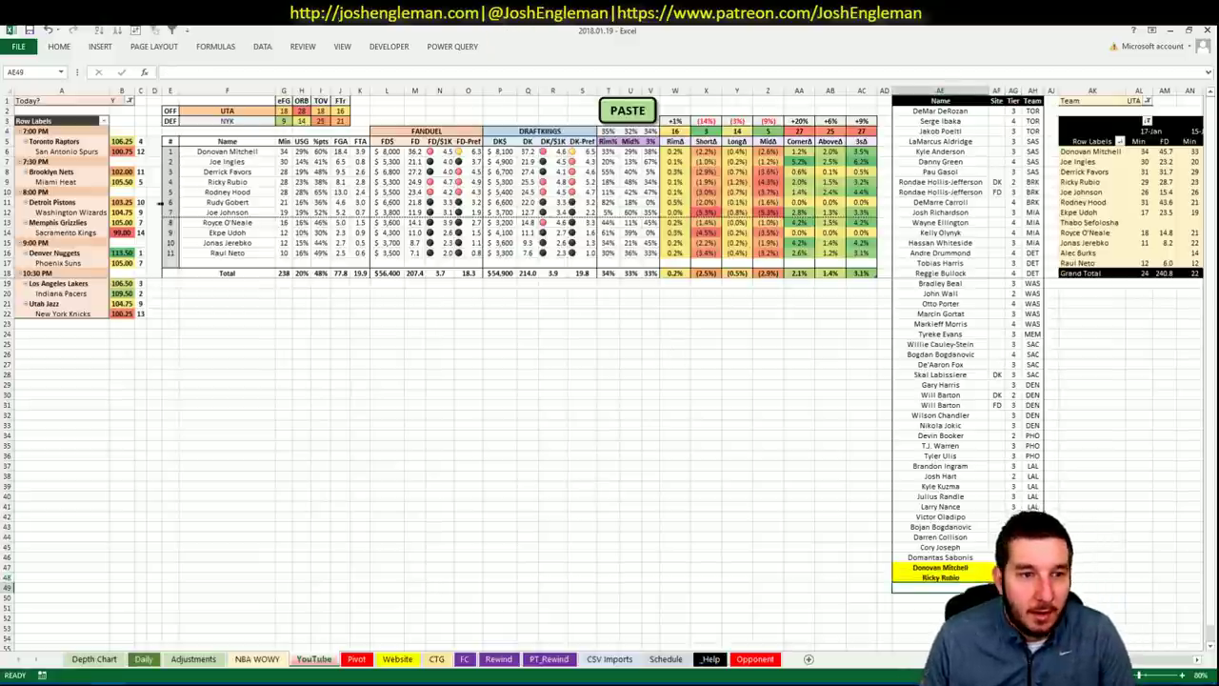
- Set the offensive team of the projection table to NYK
click(243, 114)
text(NYK)
key(ctrl+Return)
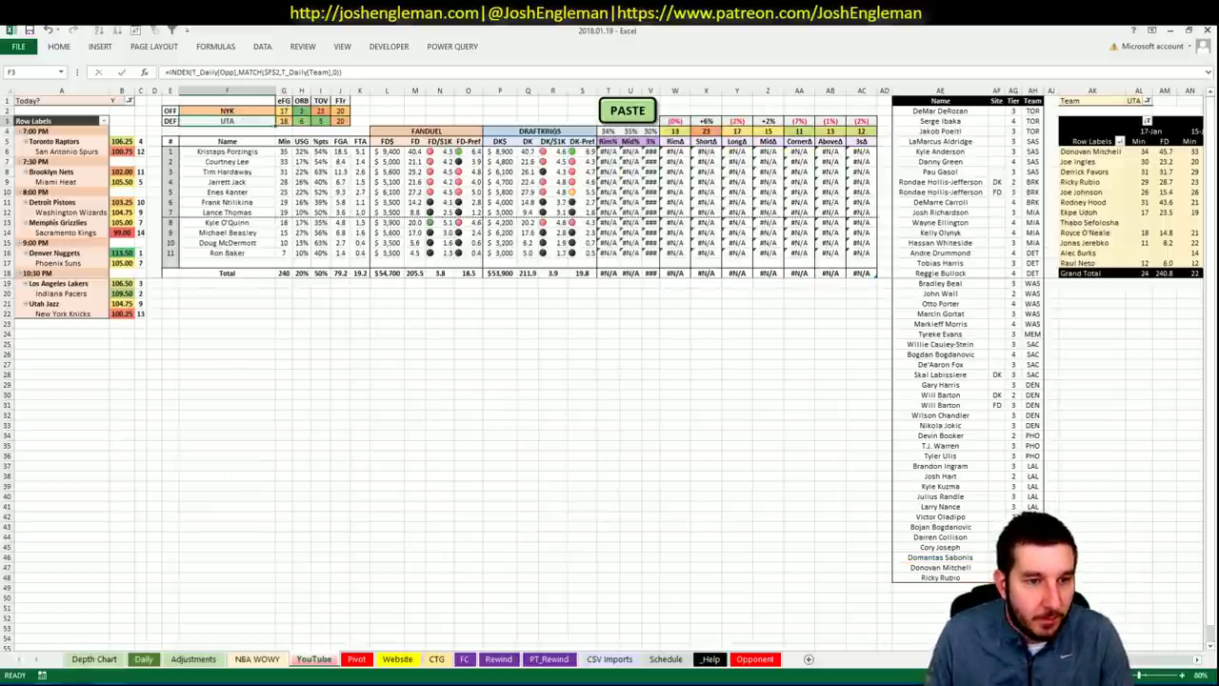
- Switch to Cleaning the Glass in the browser, search for knicks, and open the New York Knicks' player stats page
key(alt+Tab)
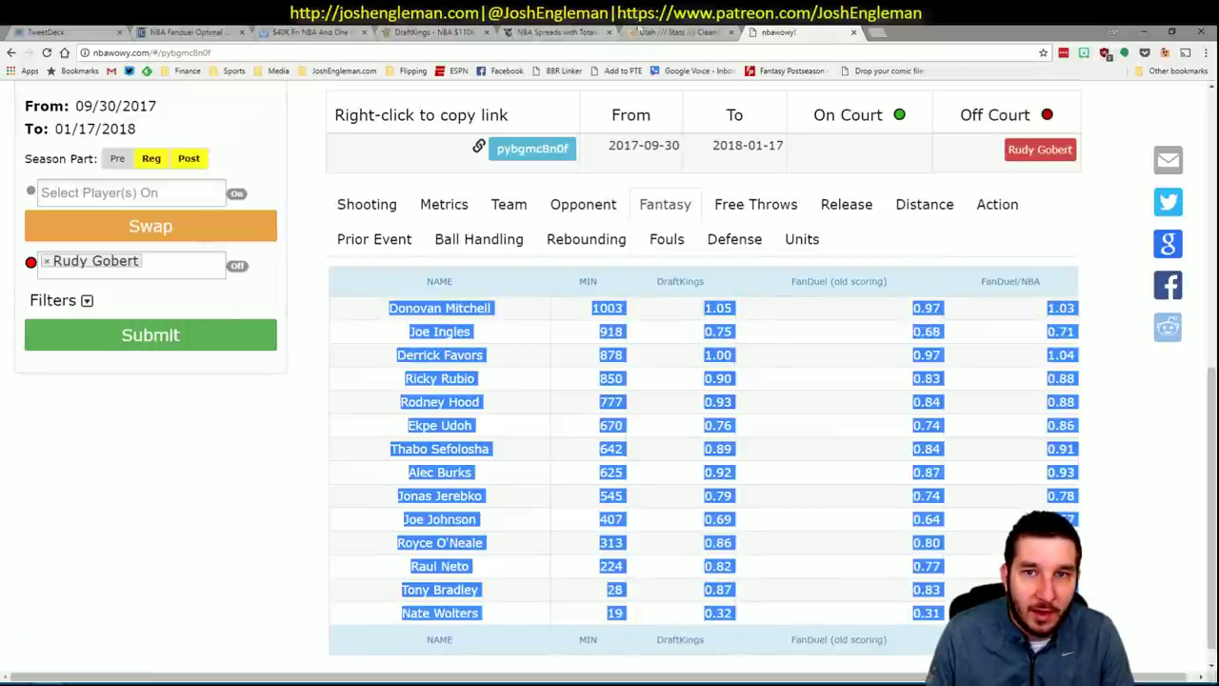
click(672, 32)
key(alt+Tab)
key(alt+Tab)
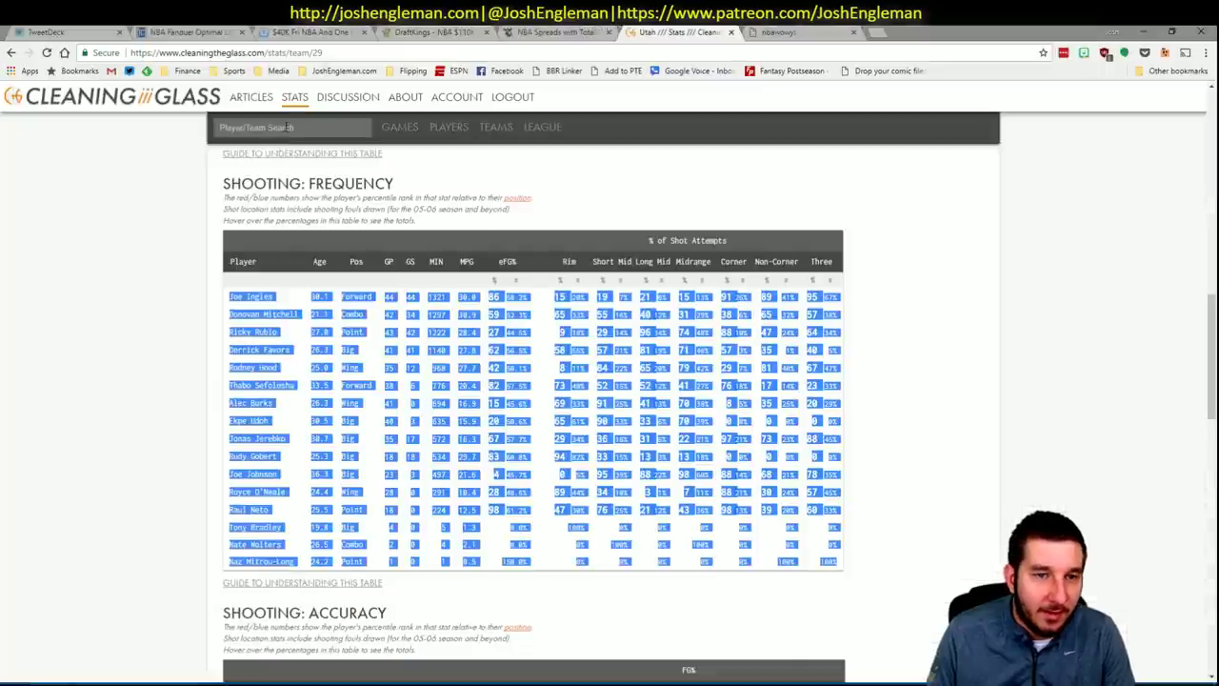
click(285, 127)
text(knicks)
key(Down)
key(Return)
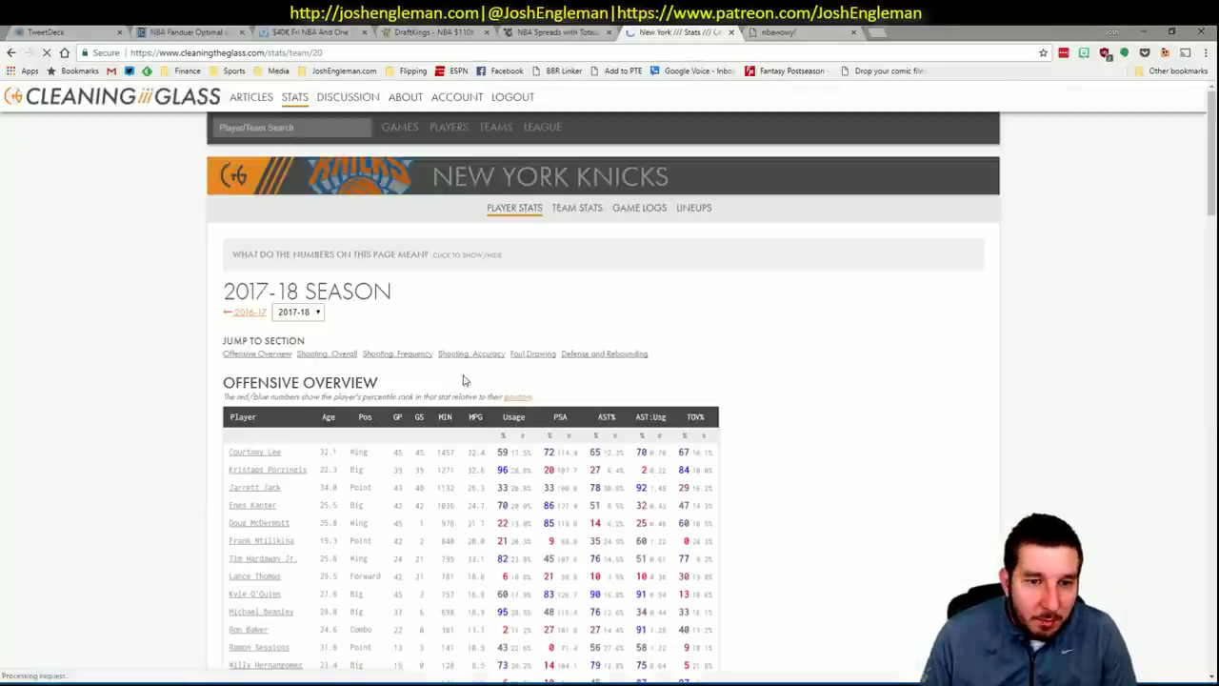
- Copy the Knicks' Shooting: Frequency table from Cleaning the Glass and paste it into the Excel workbook with the sheet's paste macro
click(402, 355)
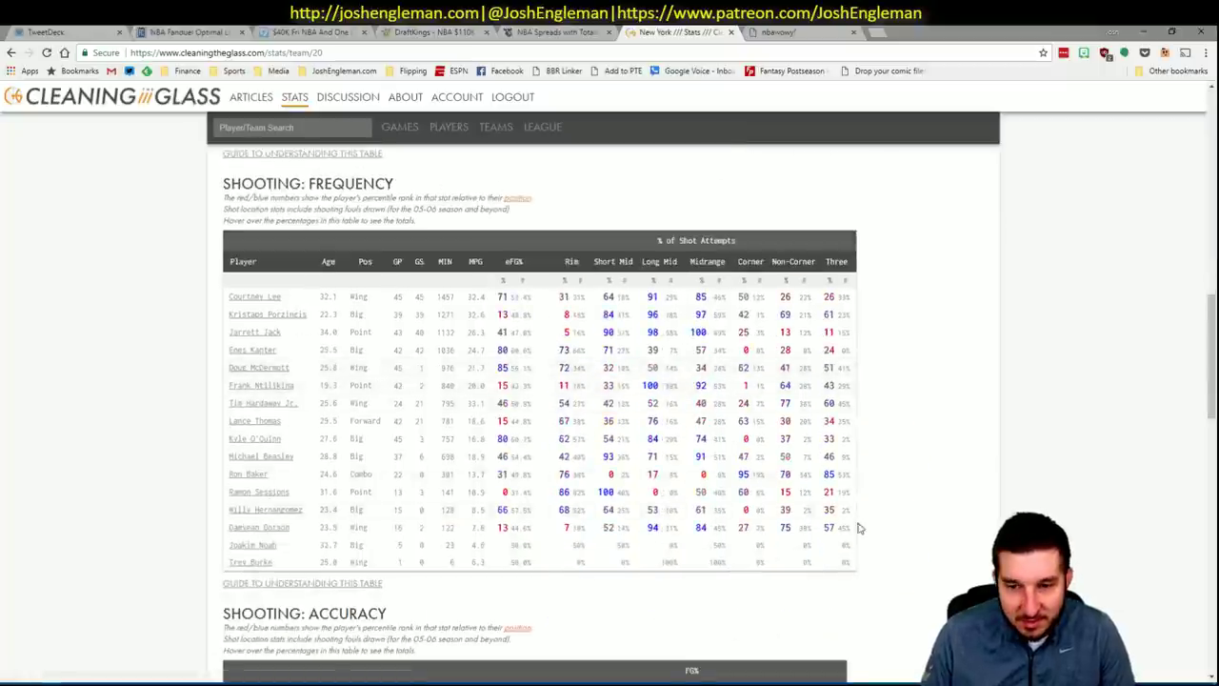
drag(853, 567, 230, 307)
key(ctrl+c)
key(alt+Tab)
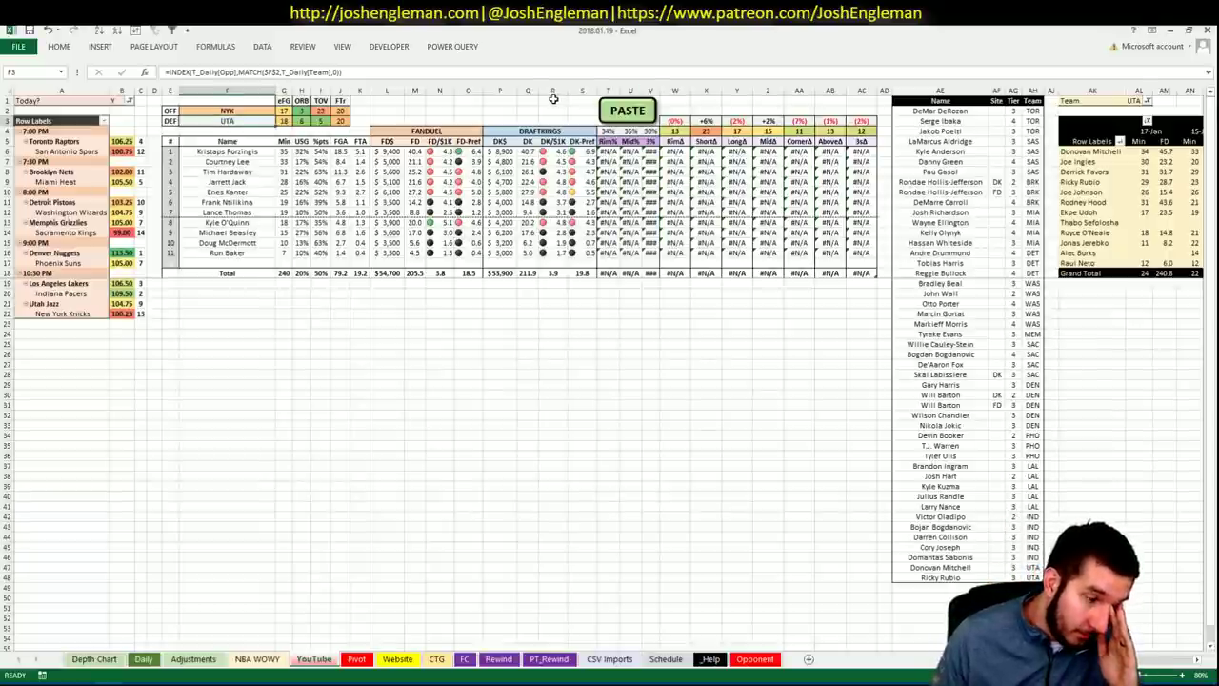
click(625, 108)
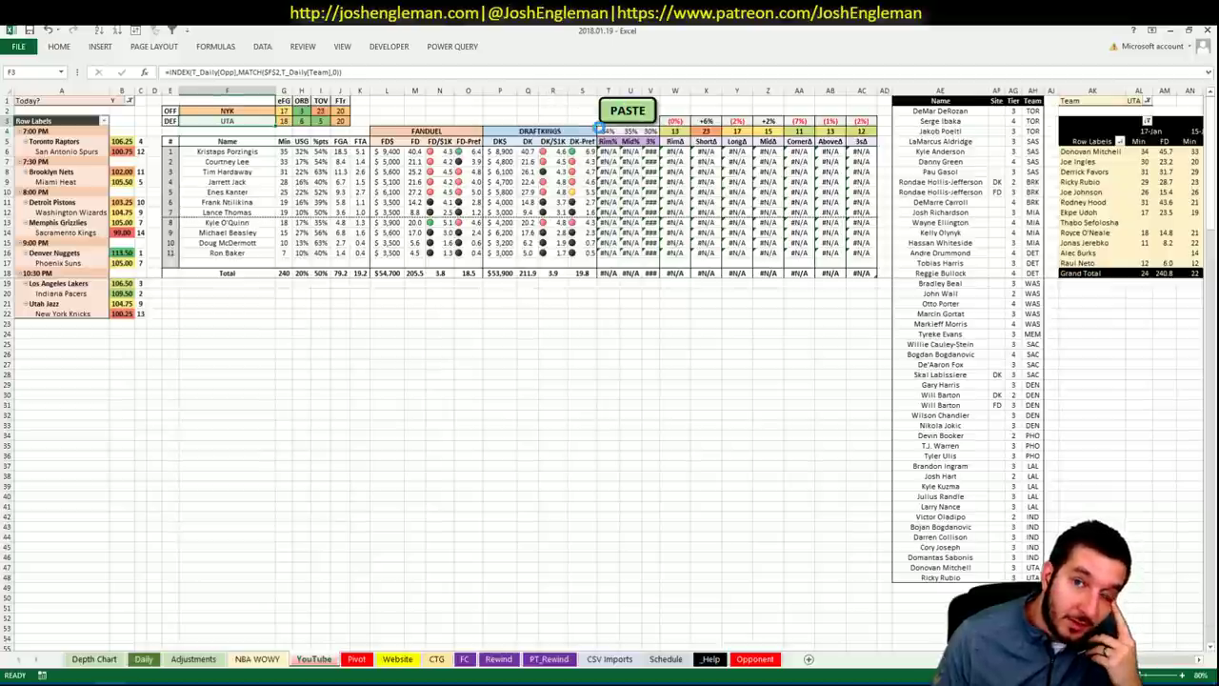
click(584, 495)
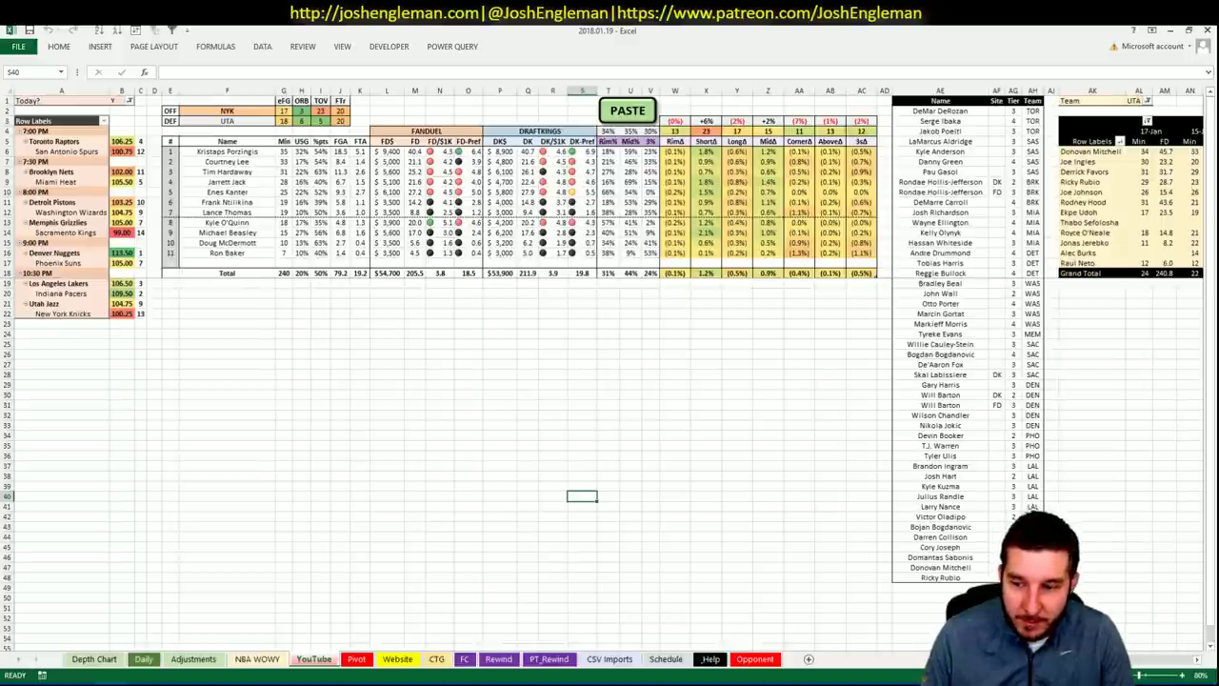
- Filter the recent-games pivot table to team NYK and review the players' recent minutes and FanDuel points
scroll(643, 203, right, 7)
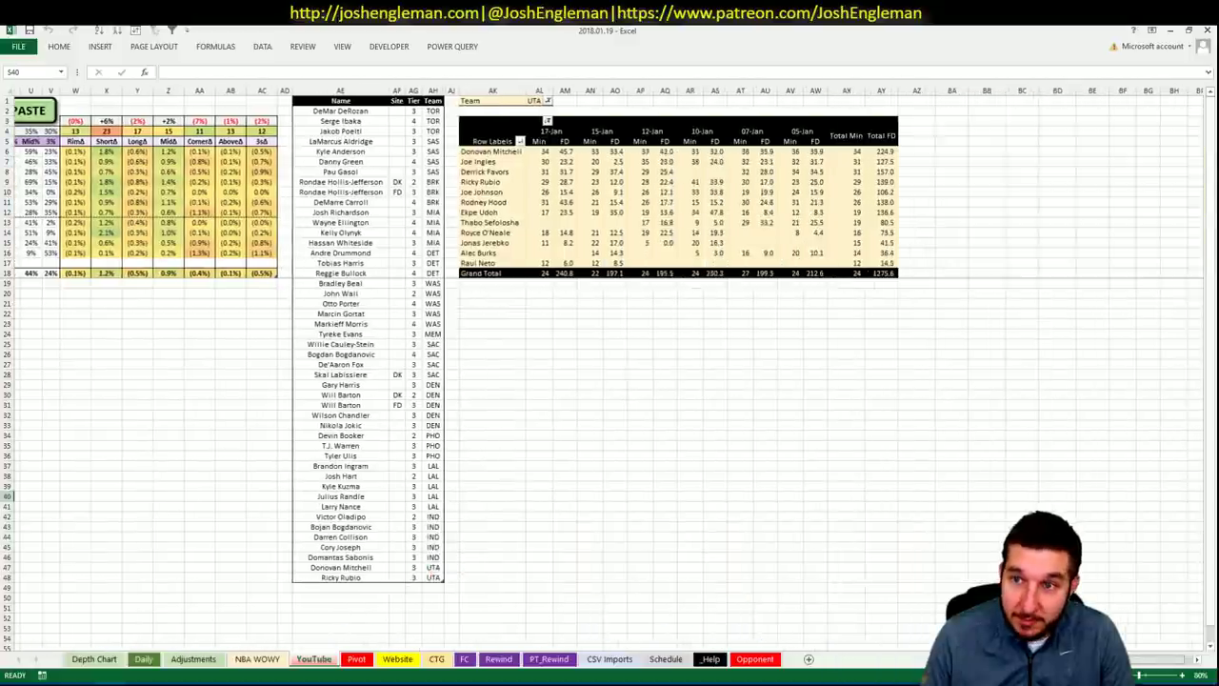
click(533, 101)
text(NYK)
key(Return)
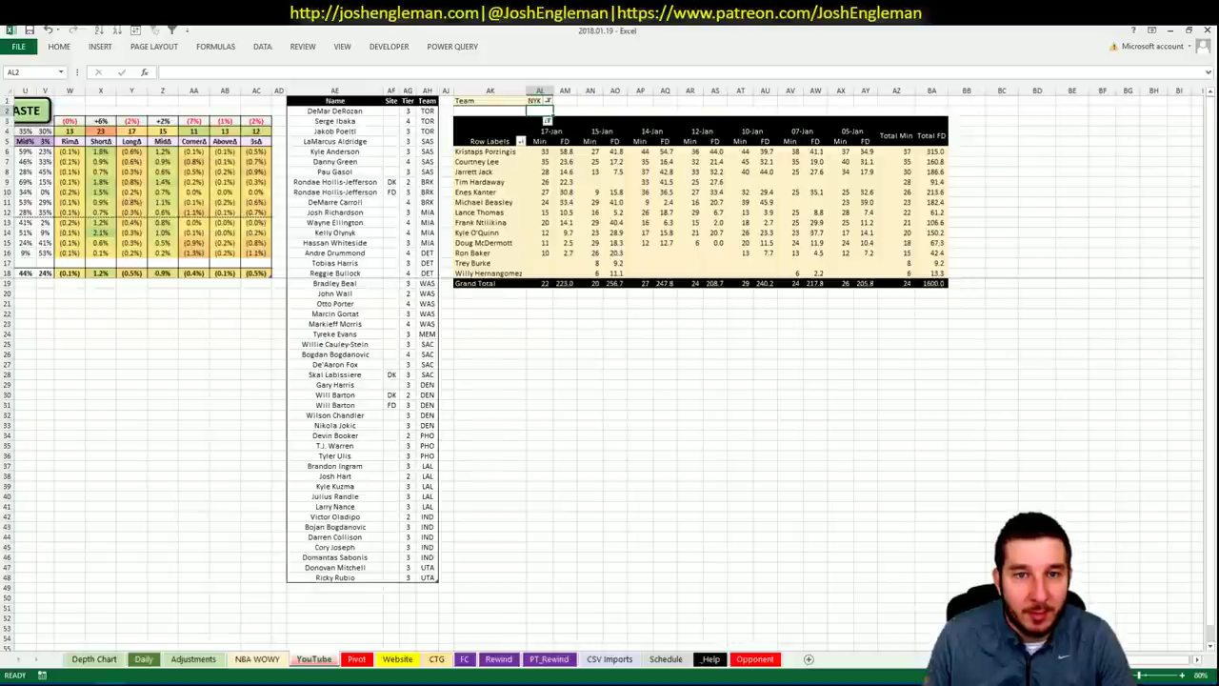
scroll(610, 372, left, 7)
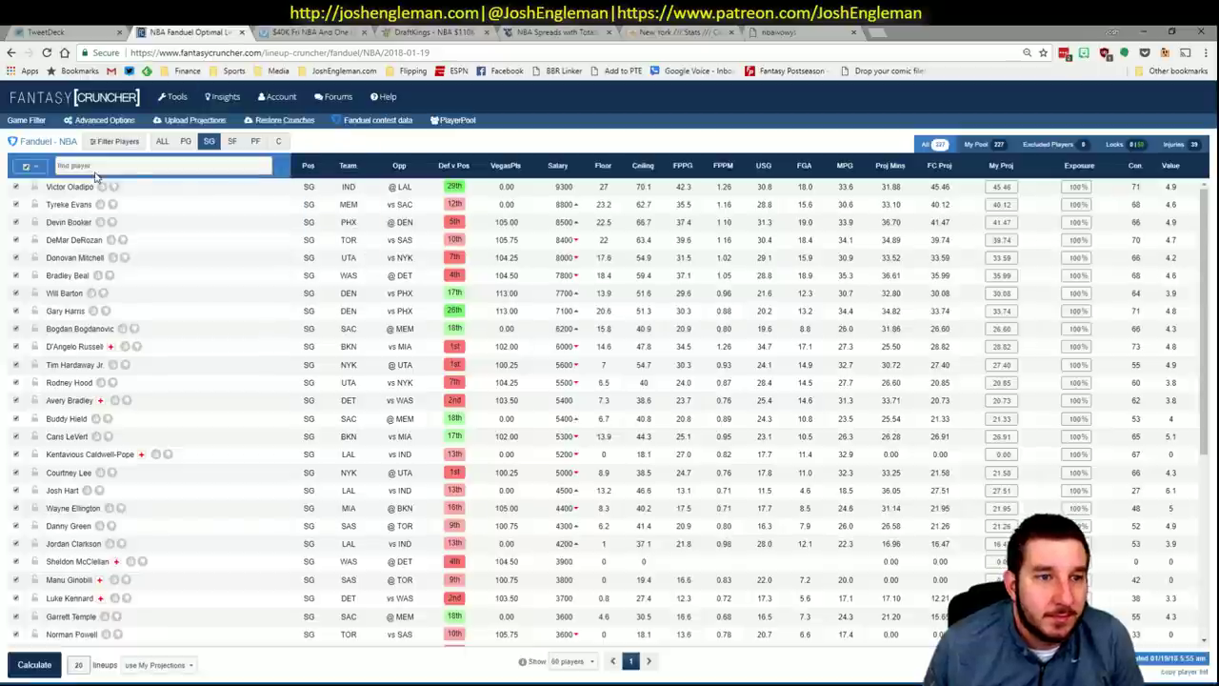
- Switch to FantasyCruncher, list the power forwards, open Kristaps Porzingis's game log and filter it to opponent UTA
click(254, 141)
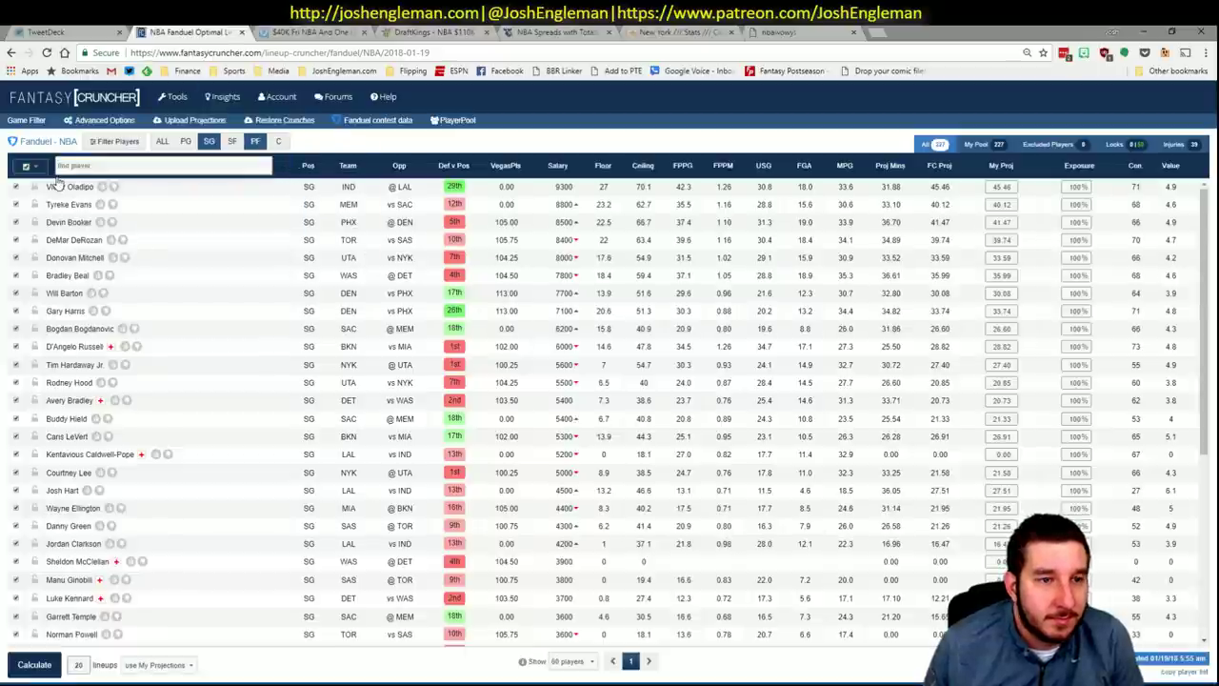
click(103, 190)
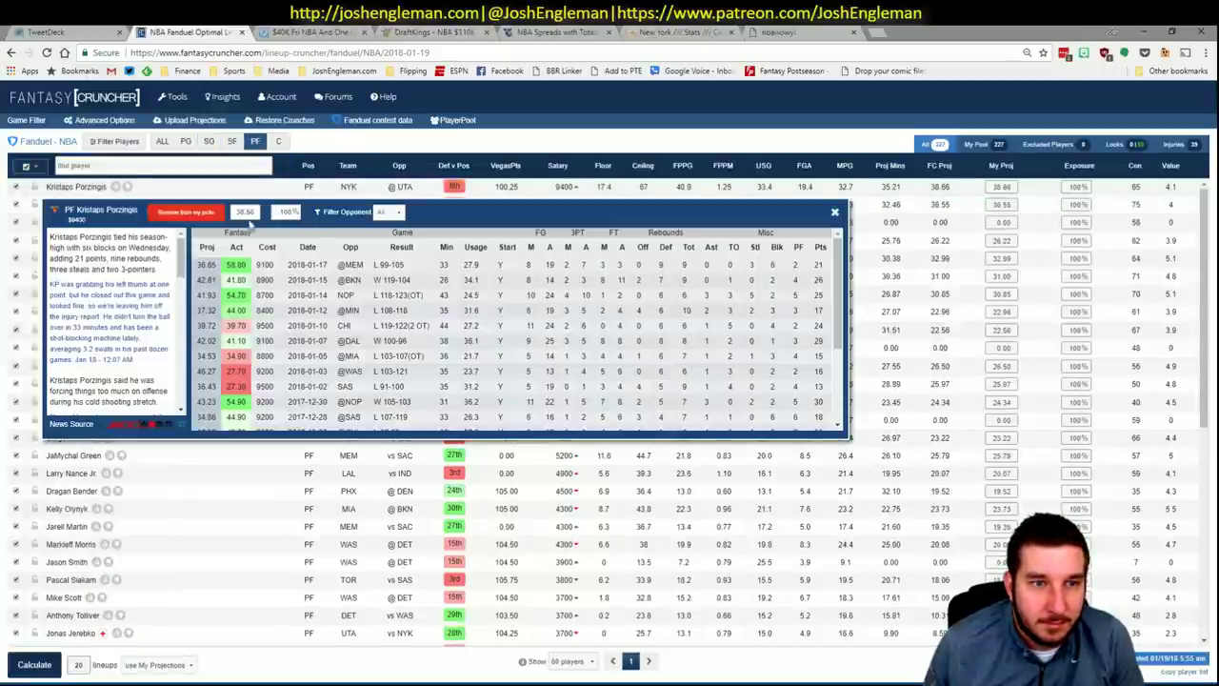
click(389, 212)
key(u)
key(Return)
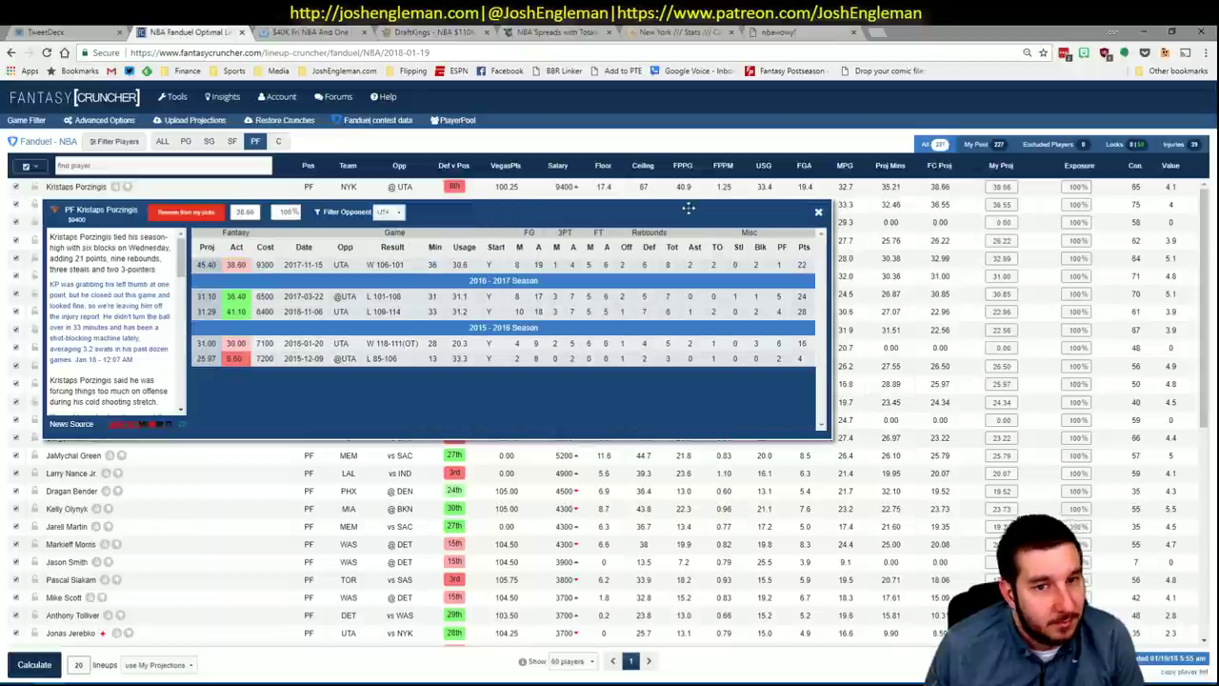
- Switch back to Excel and add Kristaps Porzingis to the picks list below Ricky Rubio with tier 3
key(alt+Tab)
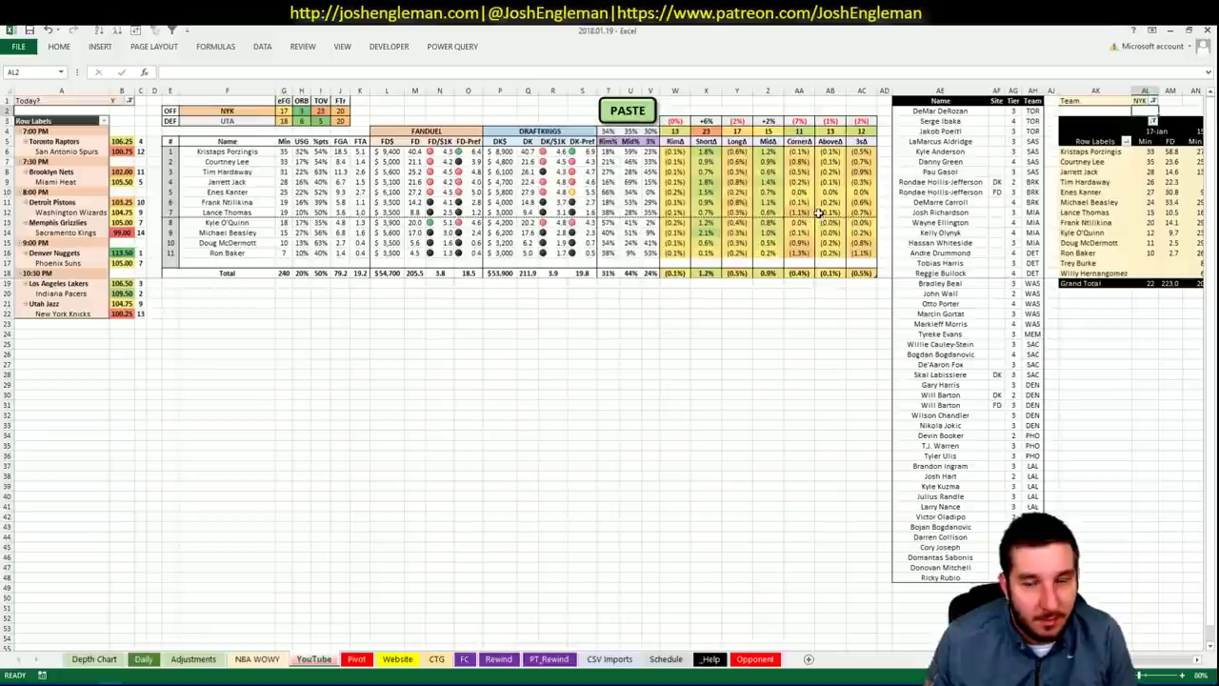
click(941, 587)
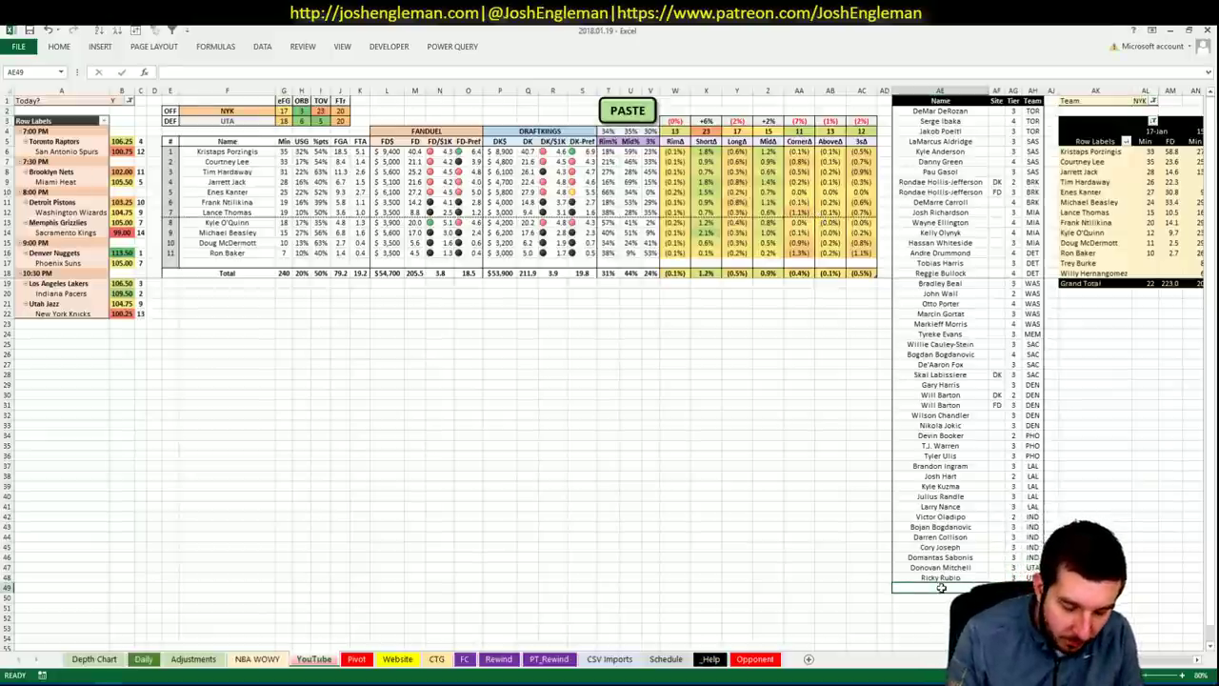
text(Kristaps P)
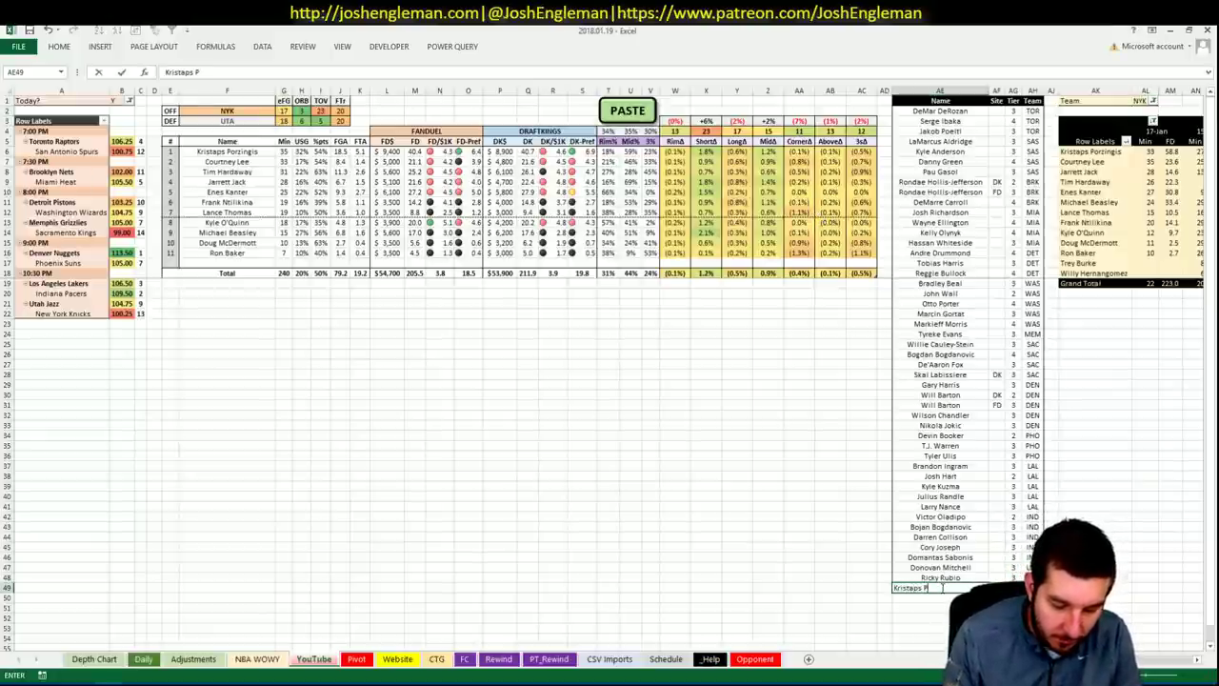
text(orzingis)
key(Tab)
key(Tab)
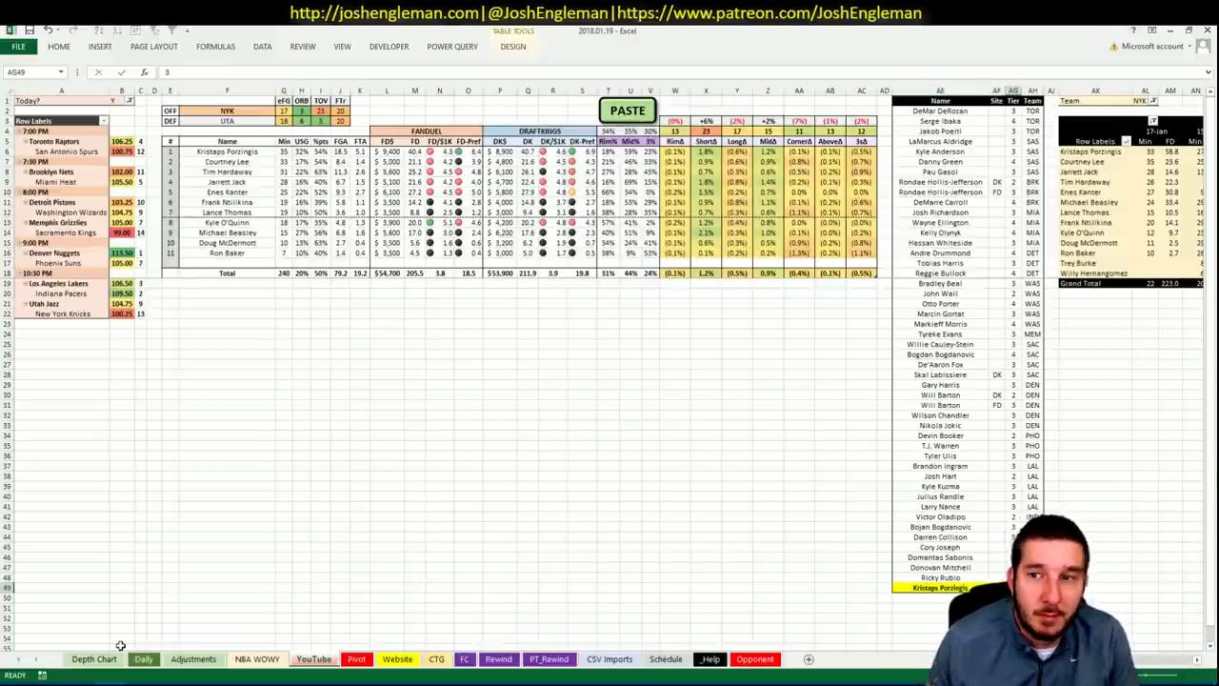
key(Return)
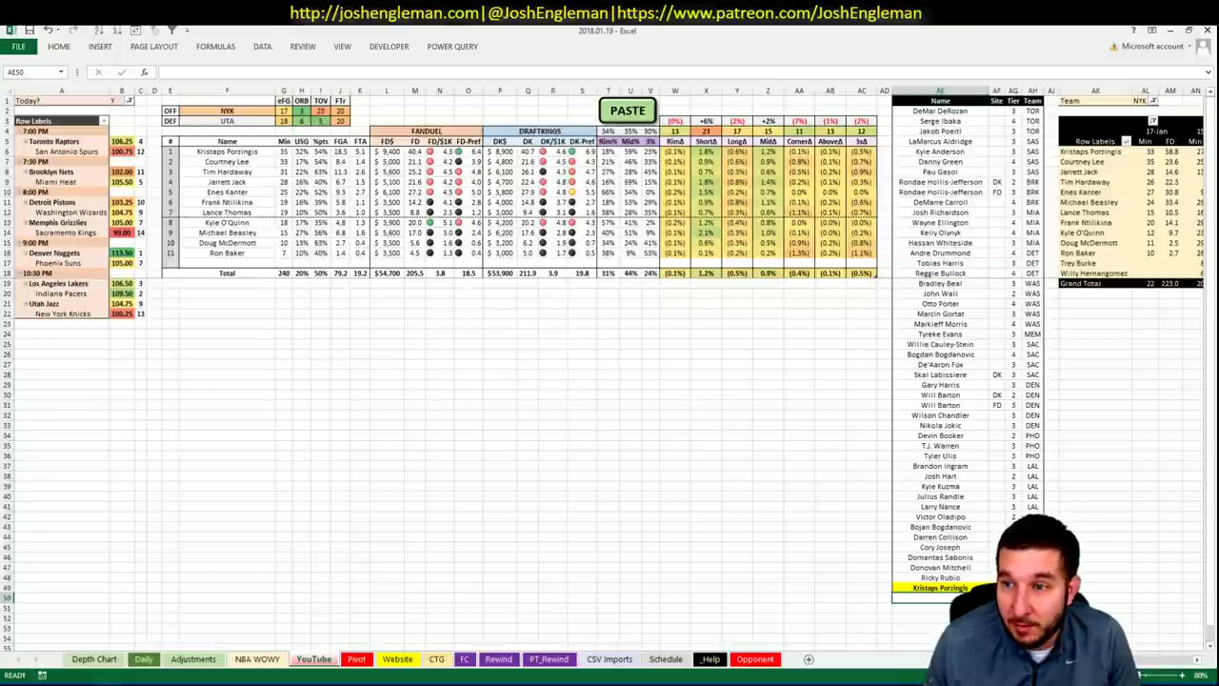
- Check the Knicks' recent games and add Tim Hardaway to the picks list below Kristaps Porzingis with tier 3
scroll(609, 362, right, 5)
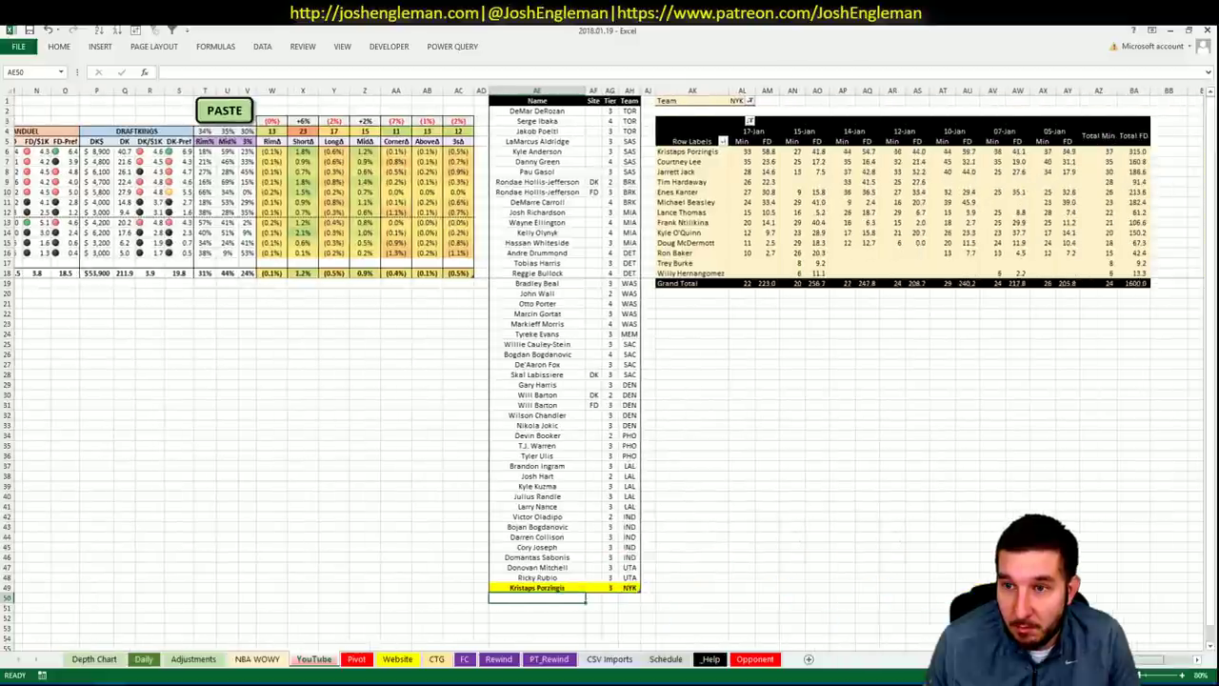
scroll(876, 619, left, 5)
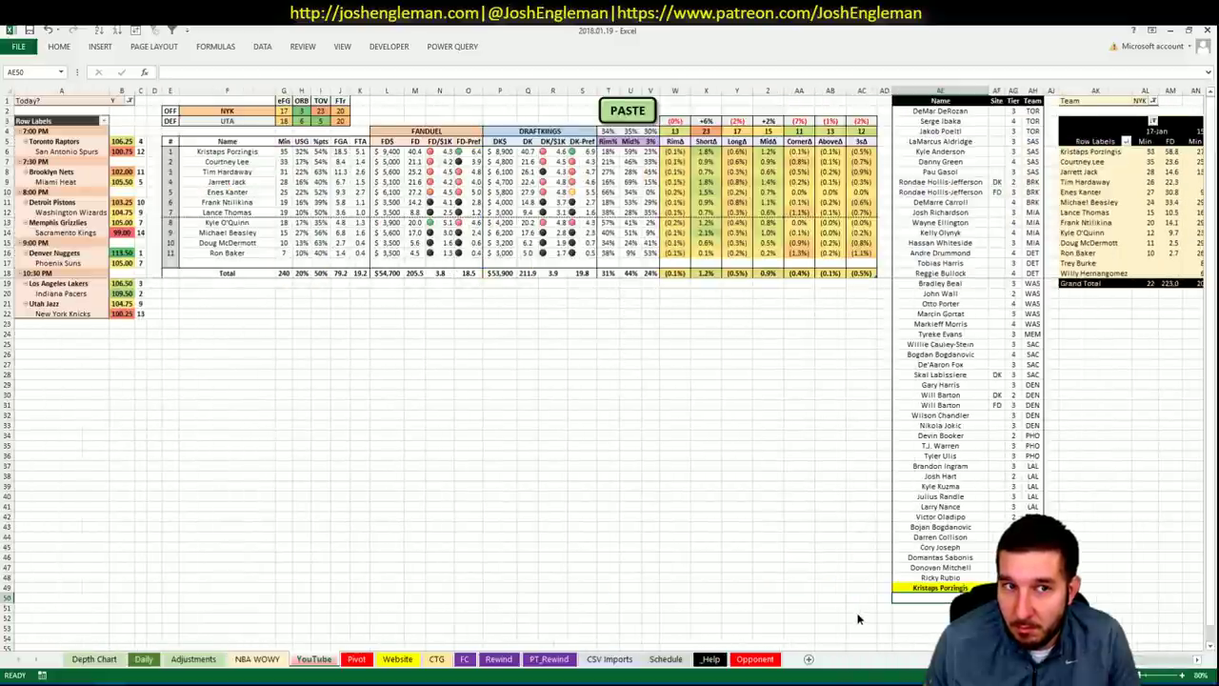
text(T)
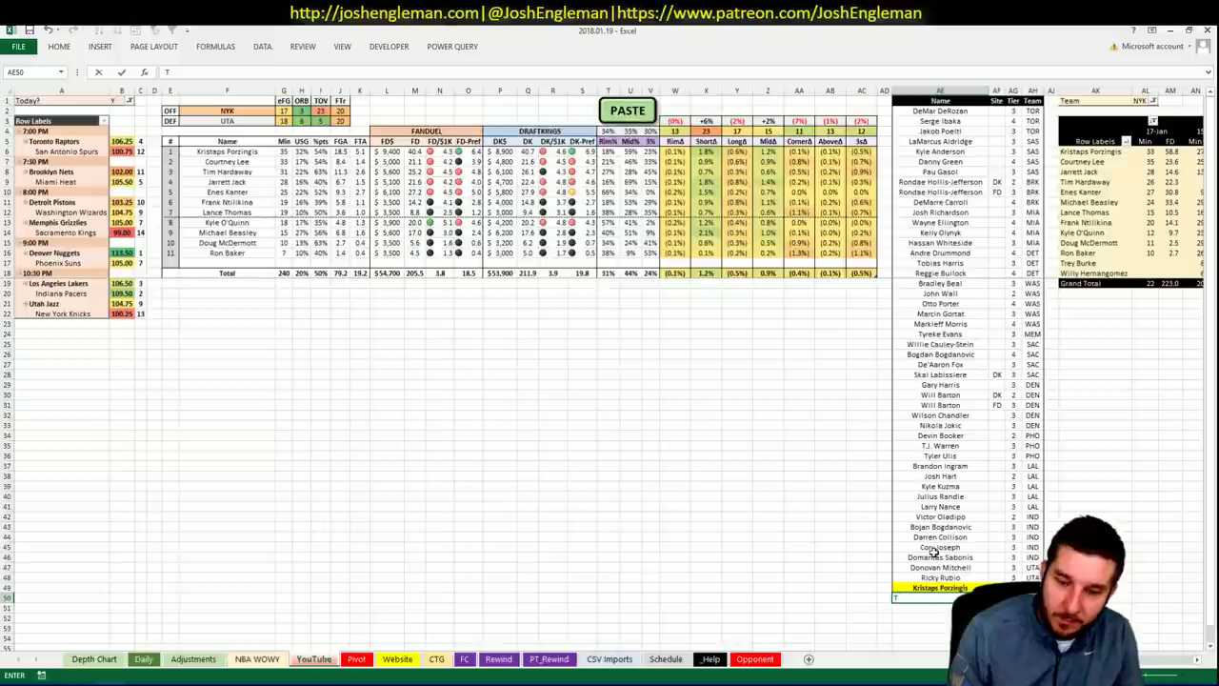
text(im Hardaway)
key(Tab)
key(Tab)
key(Return)
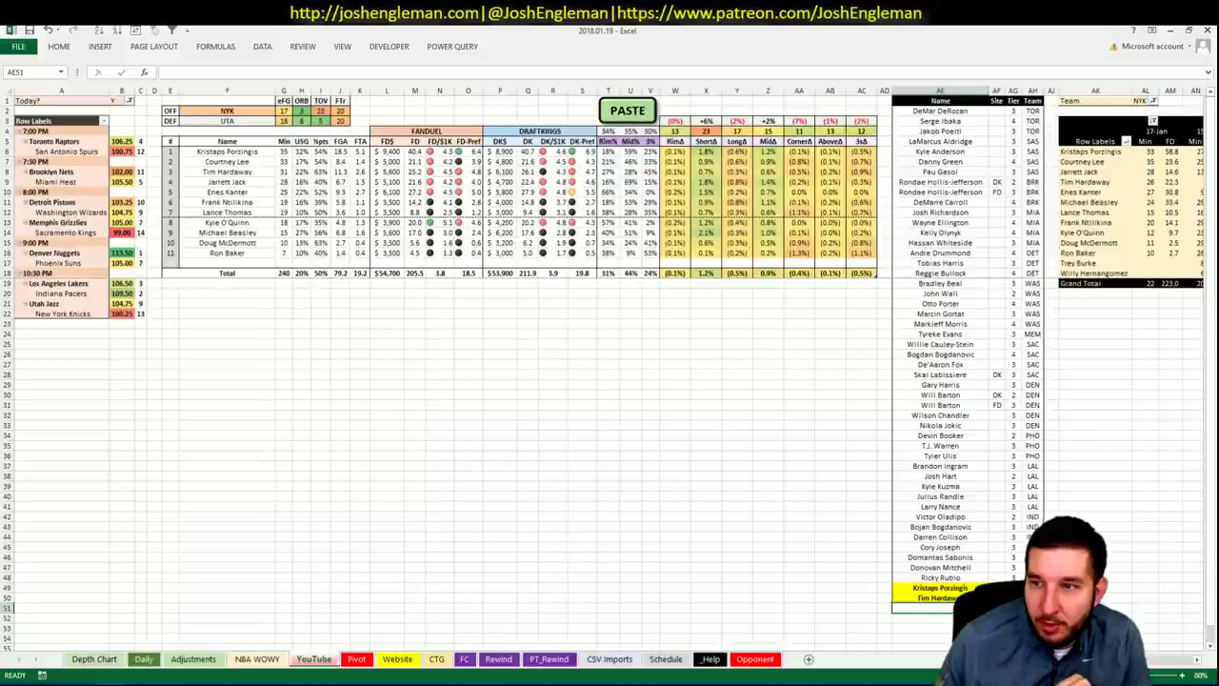
- Compare the Knicks' recent minutes with their projections and add Enes Kanter to the picks list below Tim Hardaway with tier 3
scroll(610, 362, right, 5)
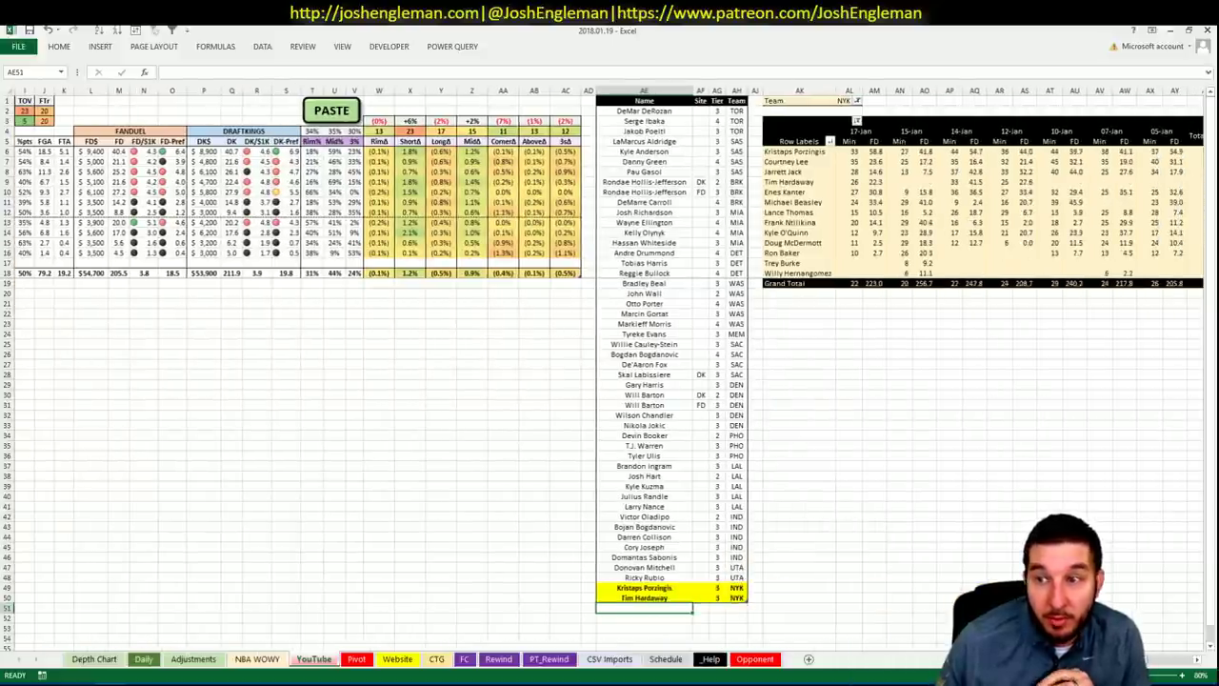
scroll(610, 362, right, 3)
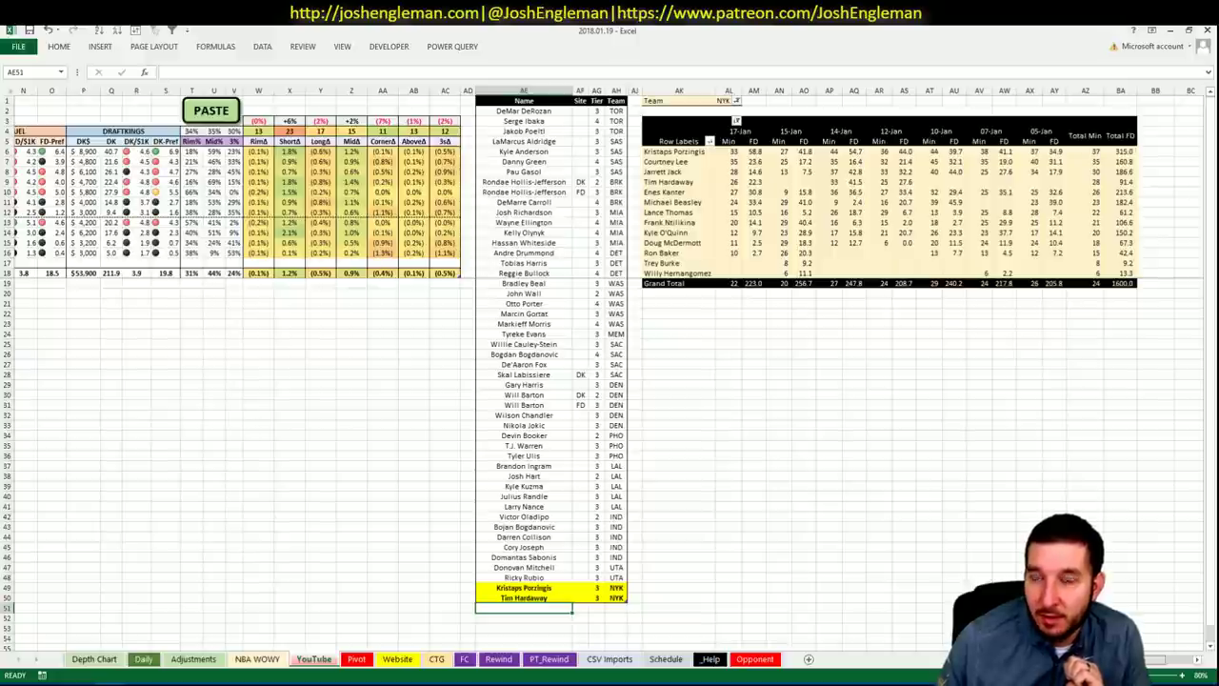
scroll(1025, 312, left, 1)
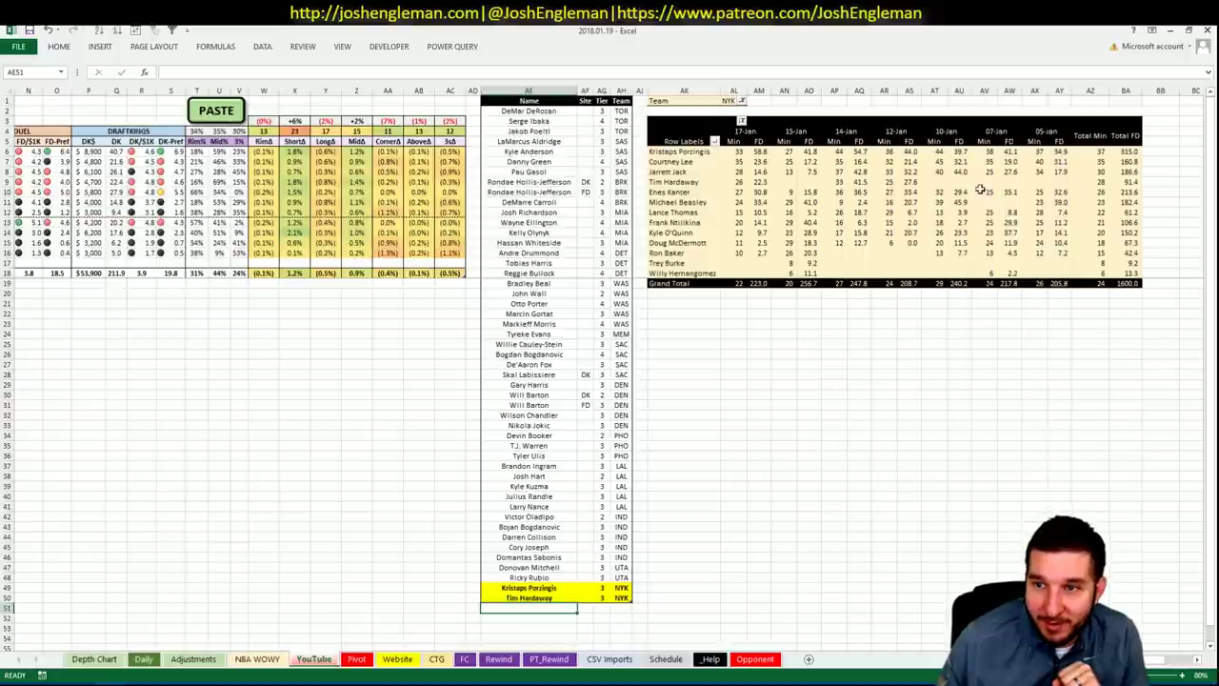
scroll(609, 362, left, 5)
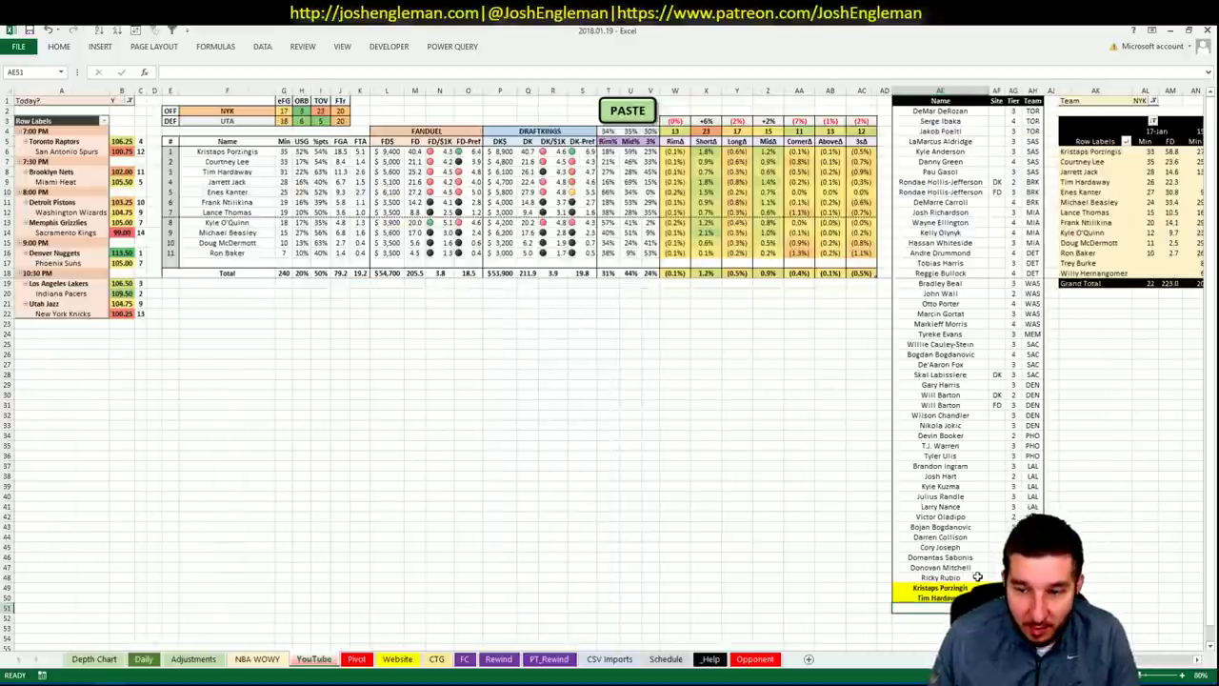
text(Enes Kan)
key(Tab)
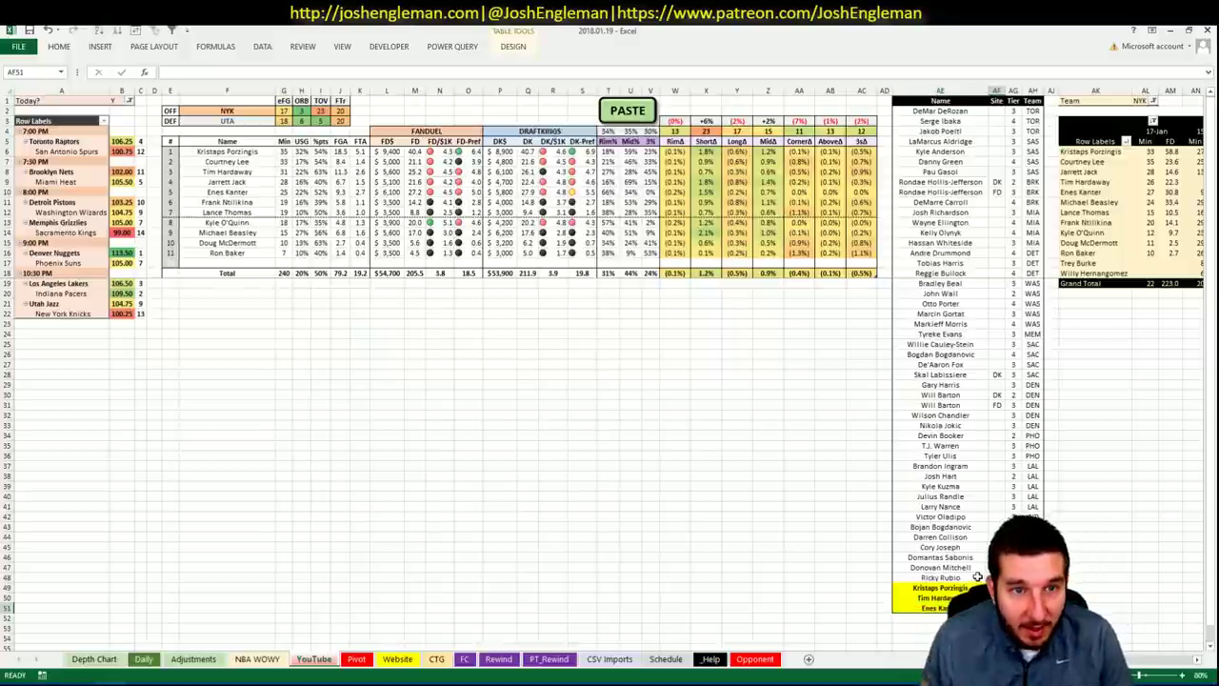
key(Return)
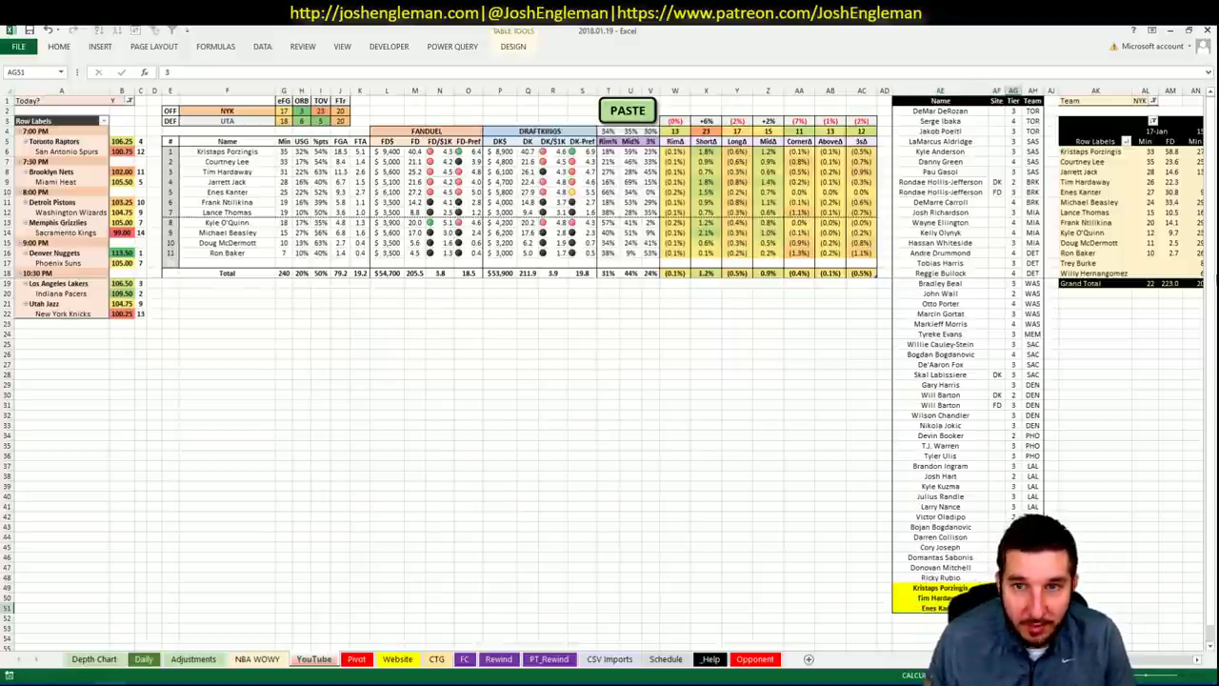
click(411, 396)
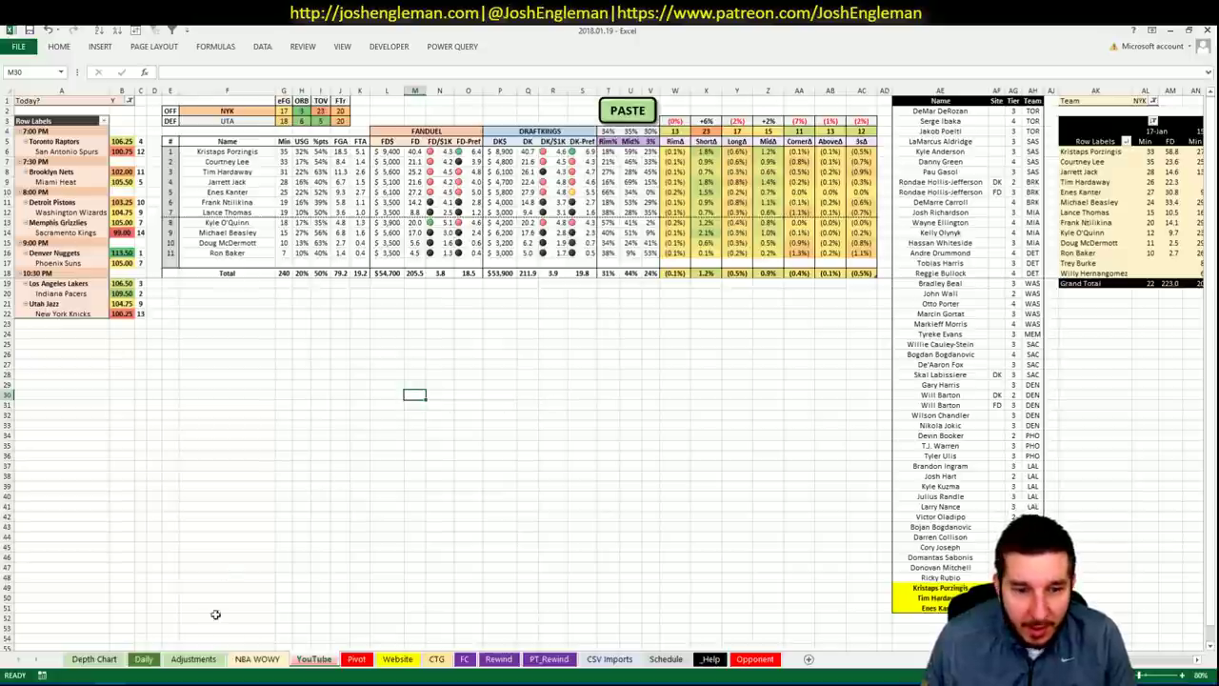
- Refresh the projection data on the Daily sheet and open the projections upload page in FantasyCruncher
click(143, 658)
click(465, 217)
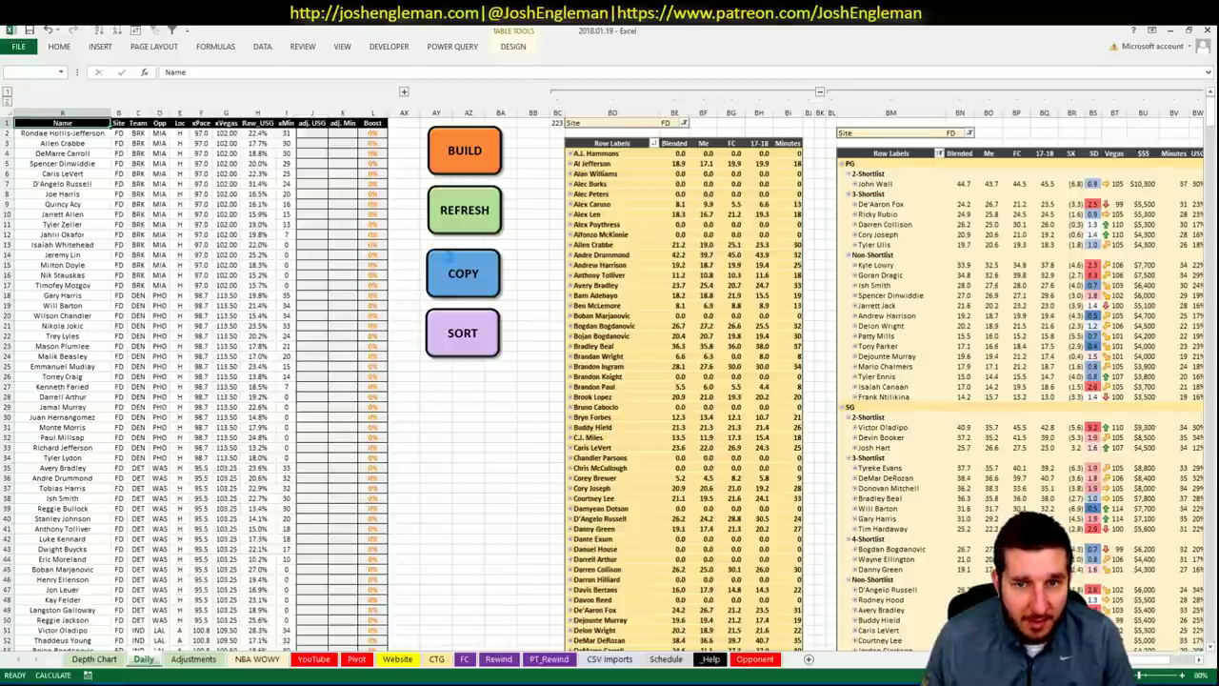
mouse_move(66, 684)
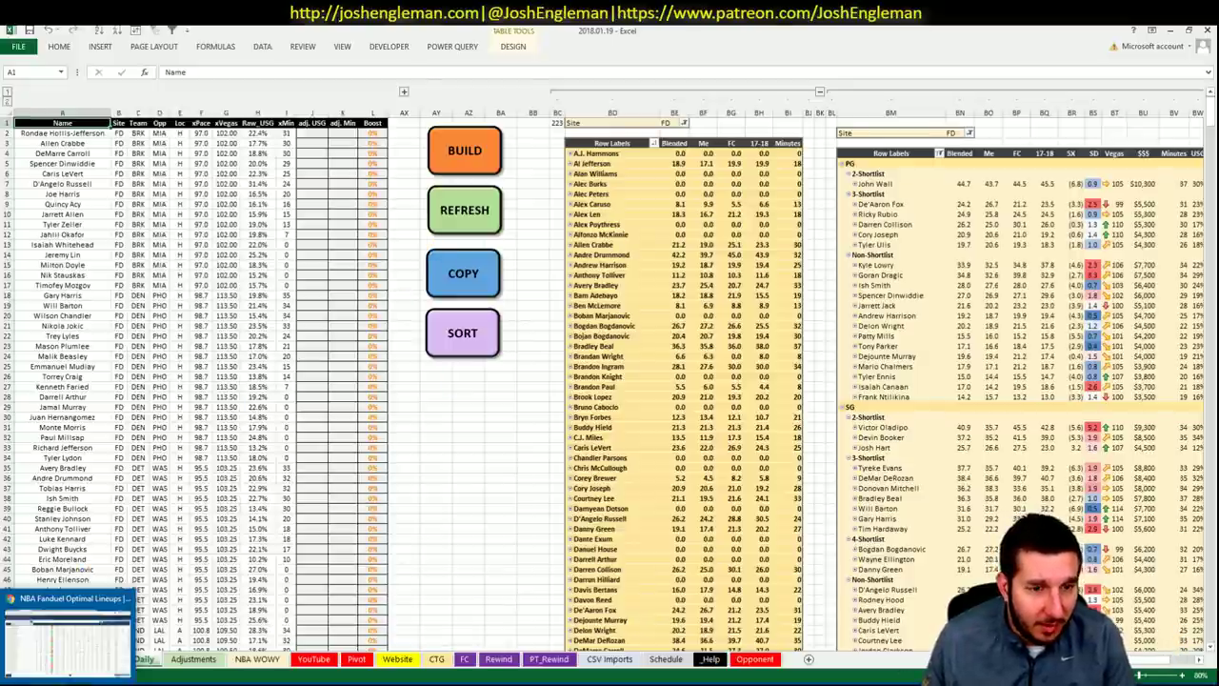
click(65, 610)
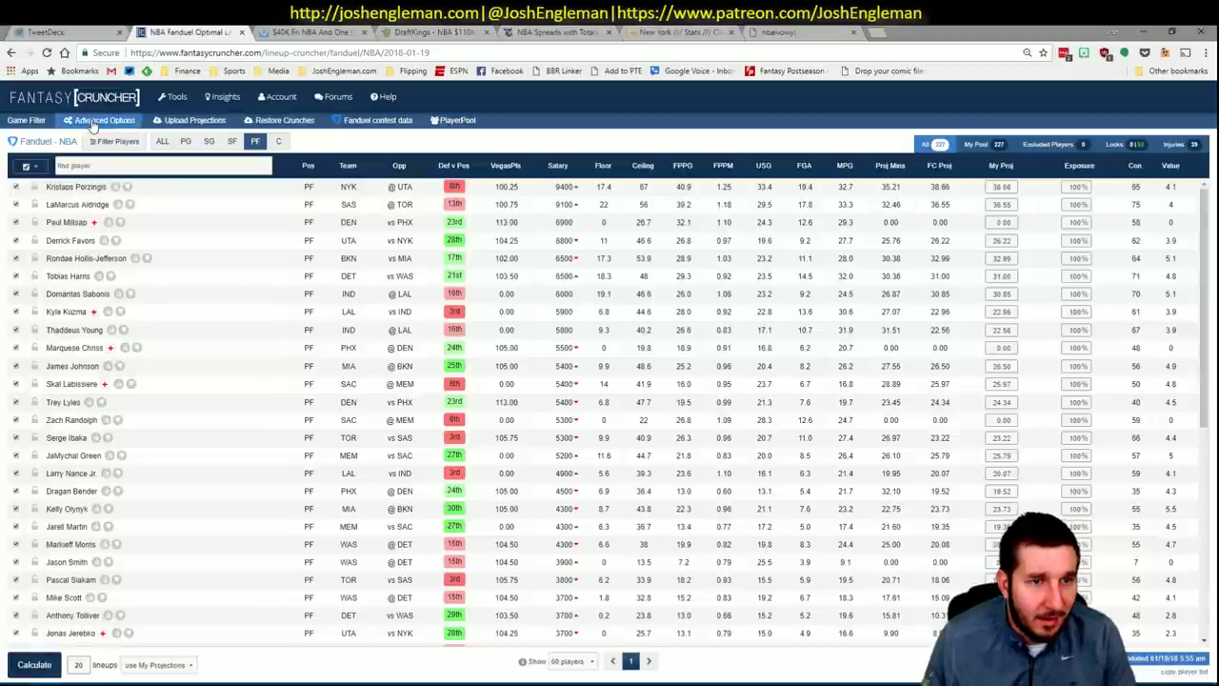
click(195, 122)
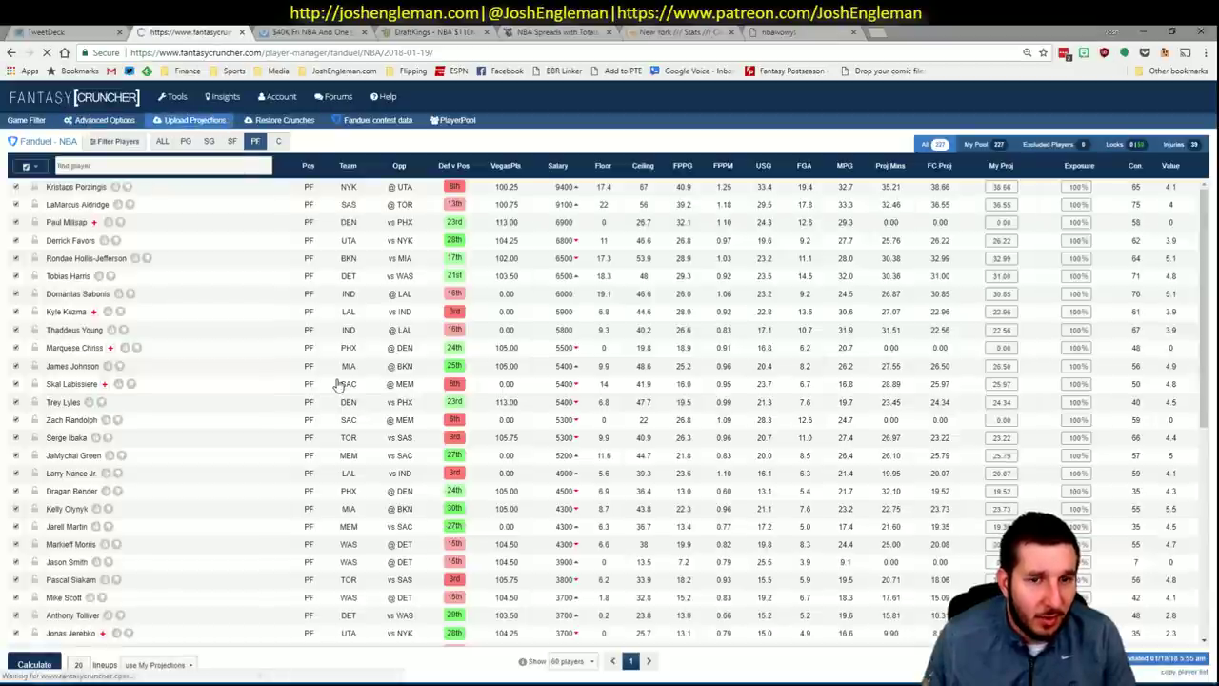
- Copy the blended FanDuel projections from the Daily sheet, paste them into FantasyCruncher's Upload Player Projections table and upload them
key(alt+Tab)
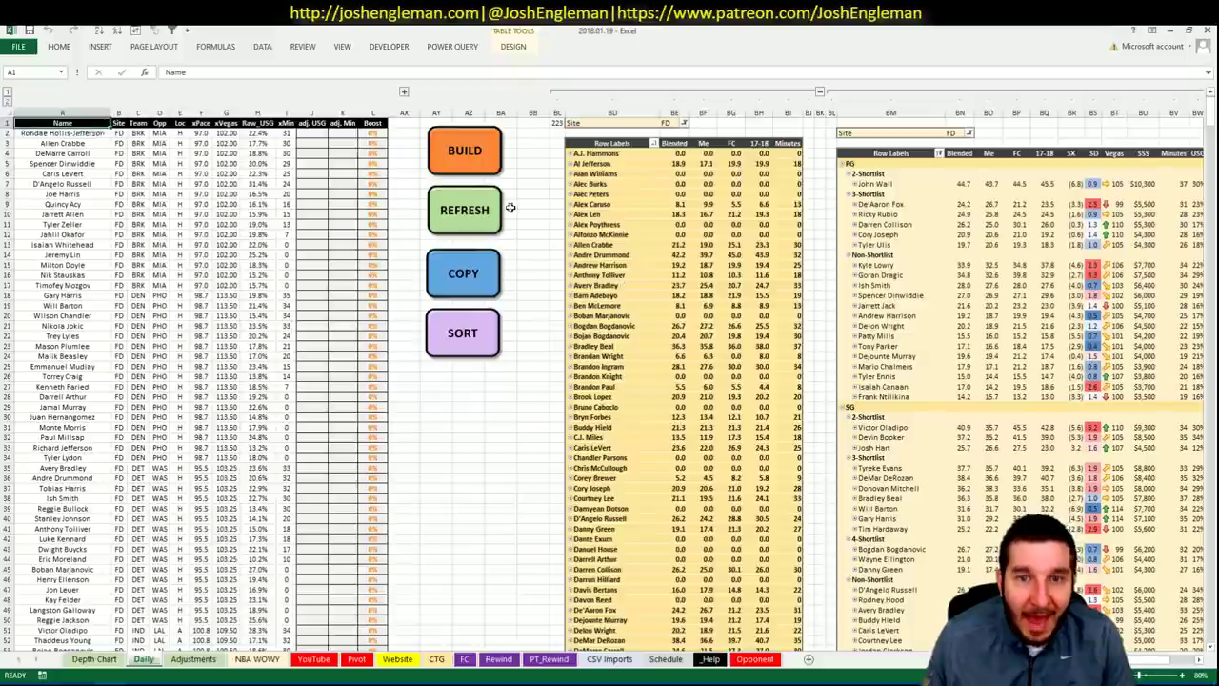
click(448, 271)
key(alt+Tab)
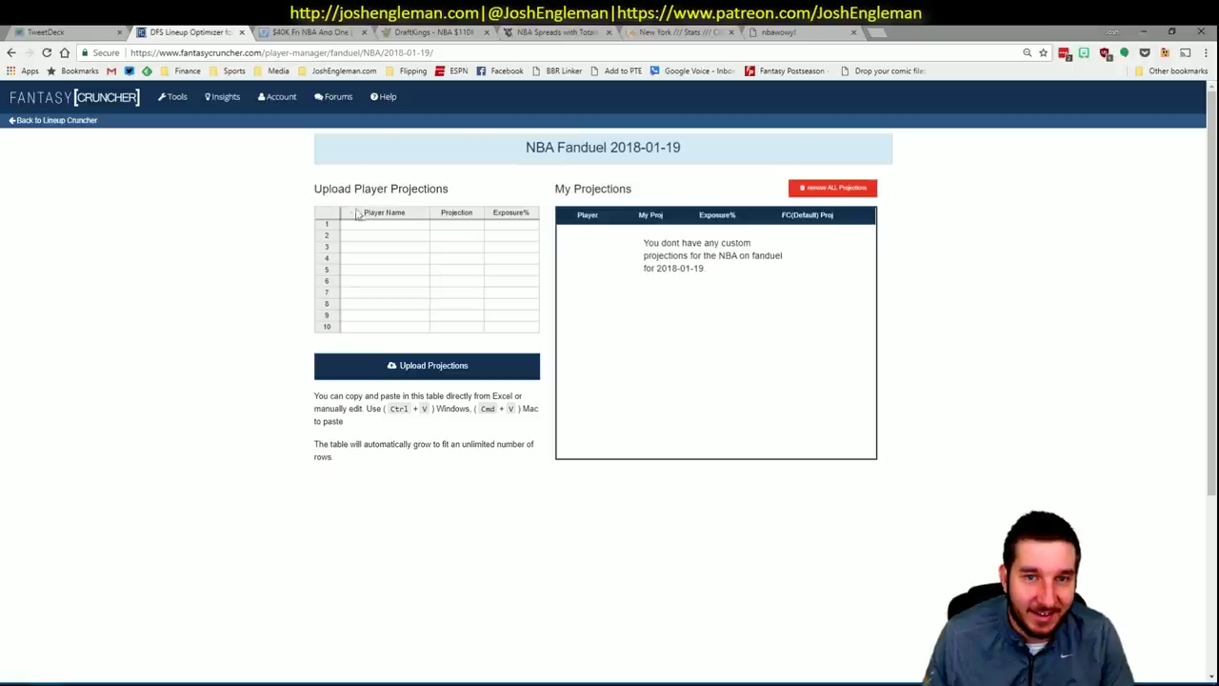
click(401, 227)
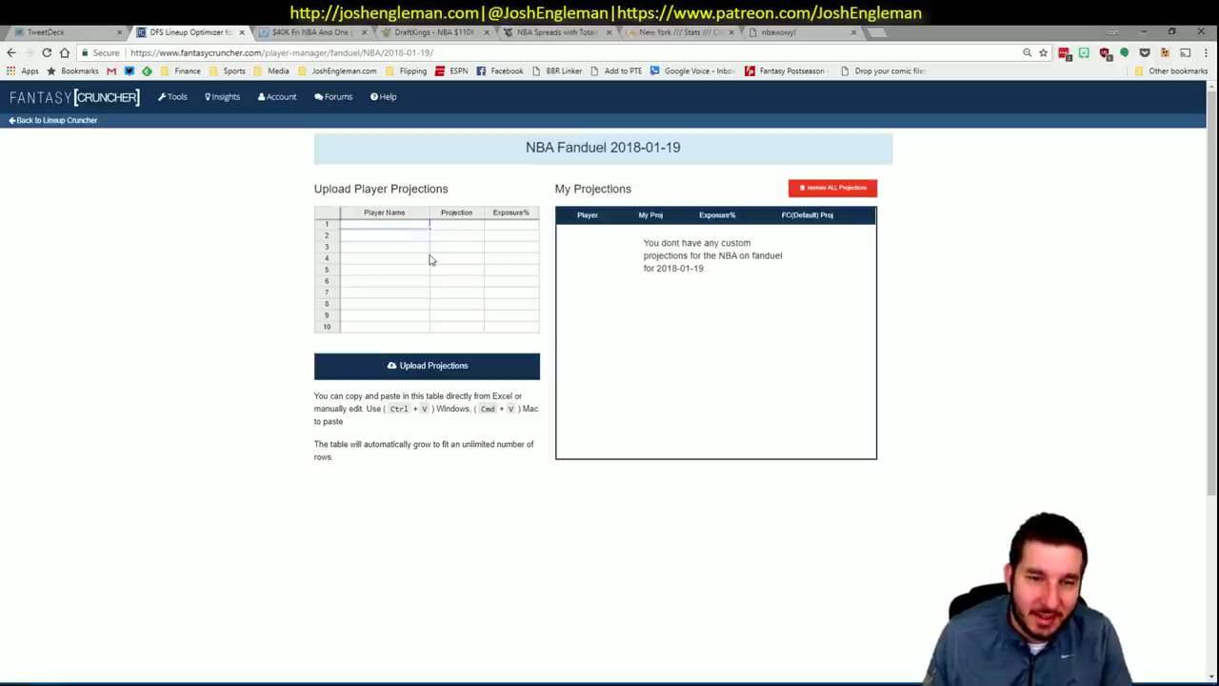
key(alt+Tab)
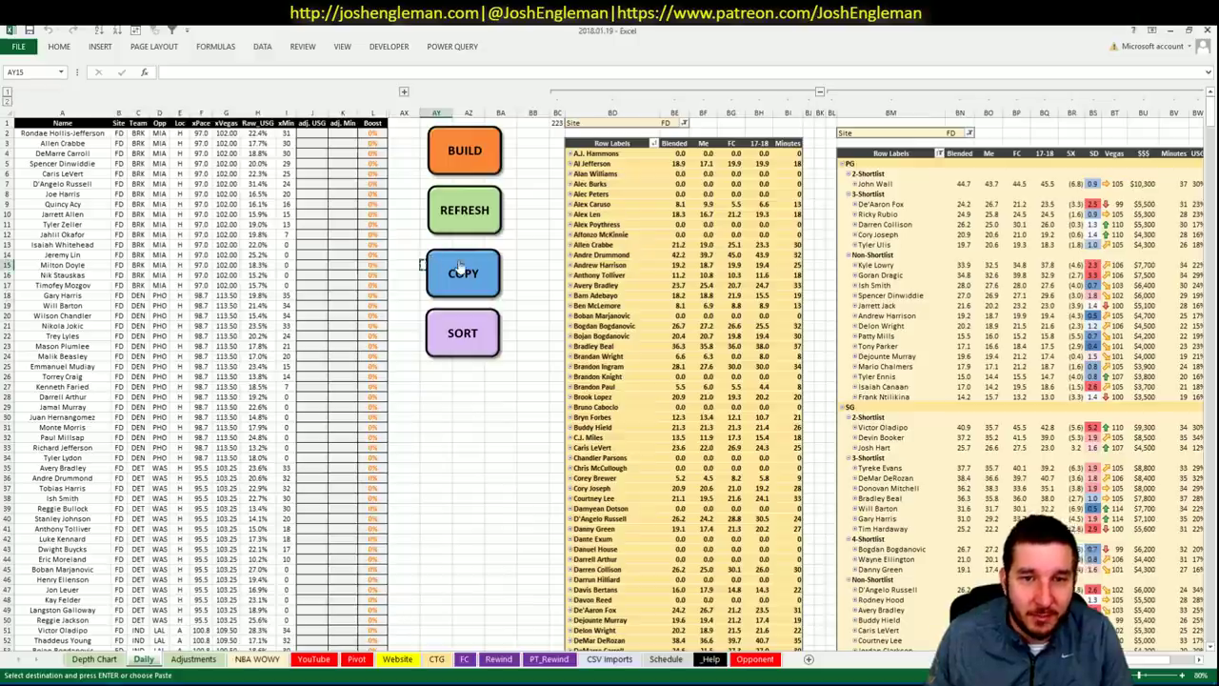
click(451, 271)
key(alt+Tab)
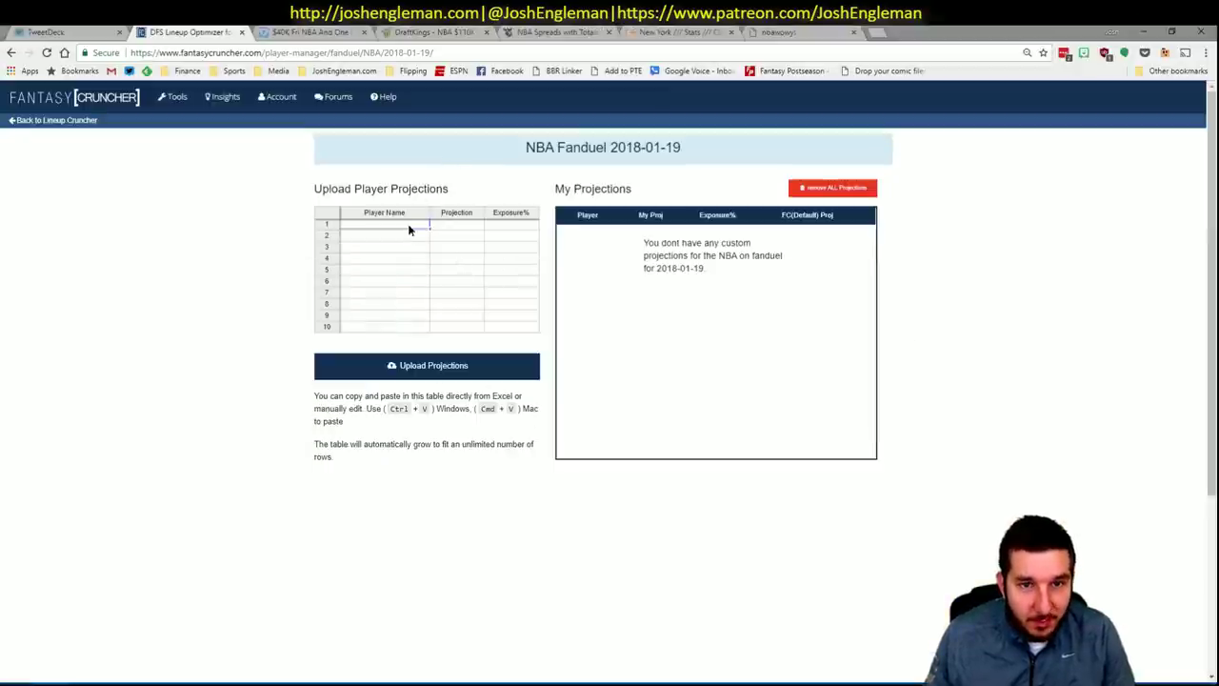
key(ctrl+v)
click(449, 368)
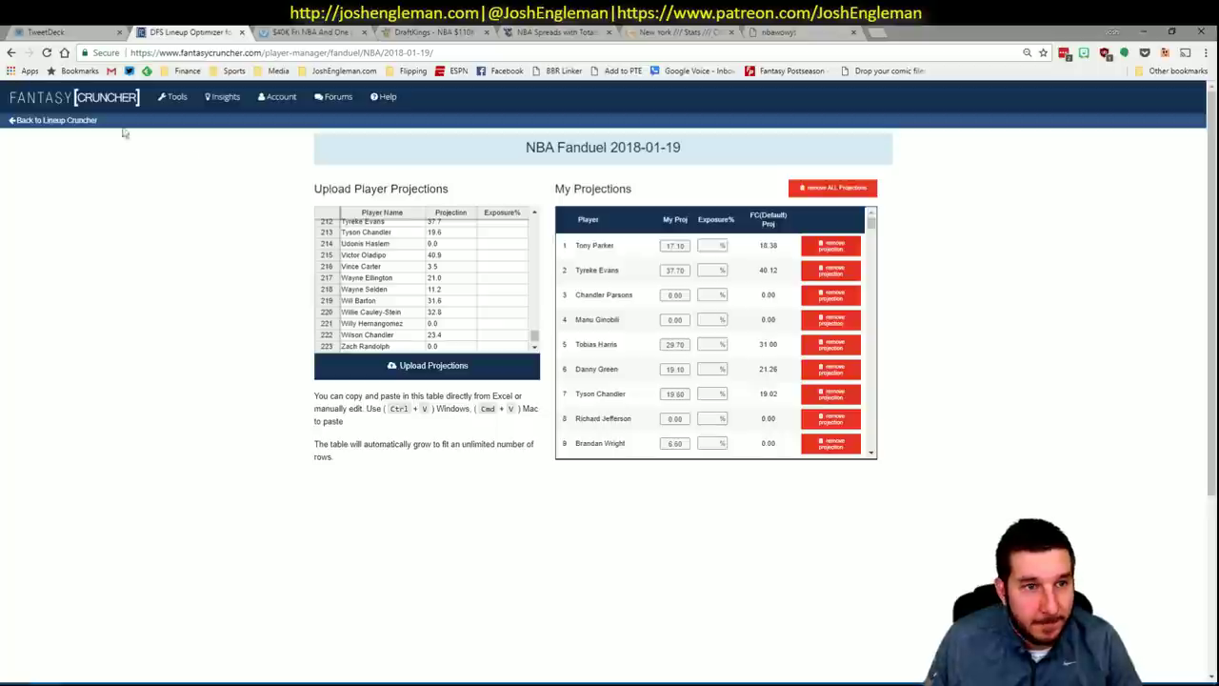
- Return to the Lineup Cruncher, set the randomness to 10% and calculate 50 lineups using My Projections
click(82, 121)
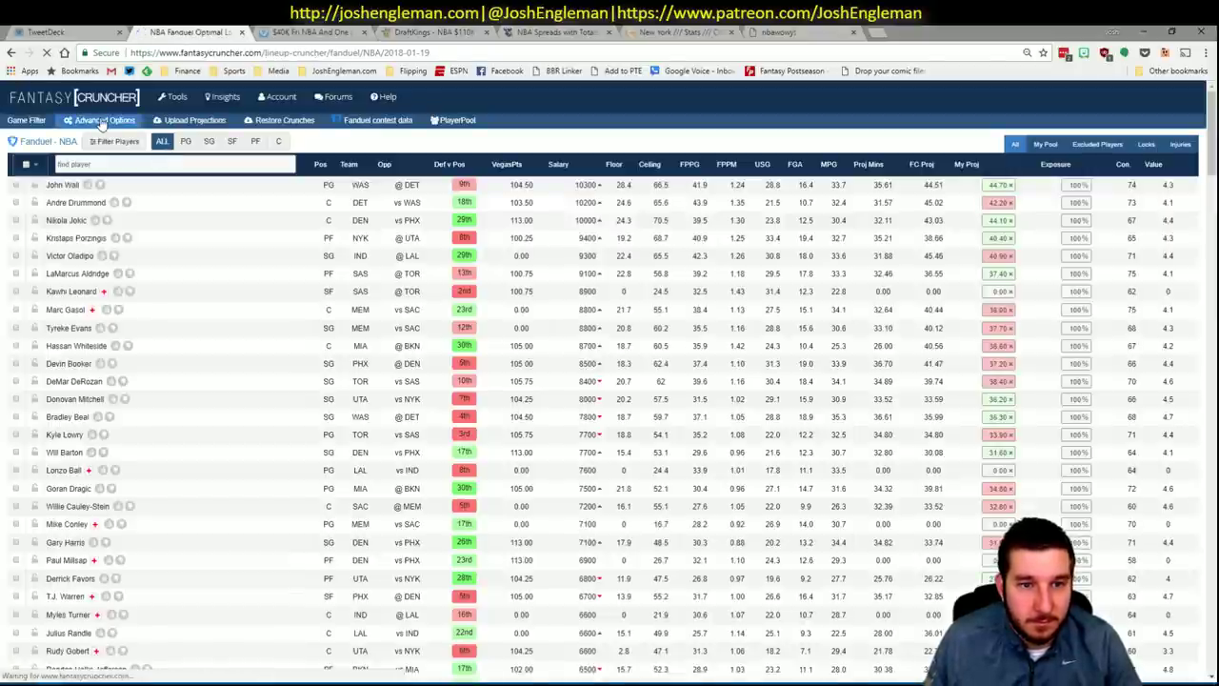
click(100, 122)
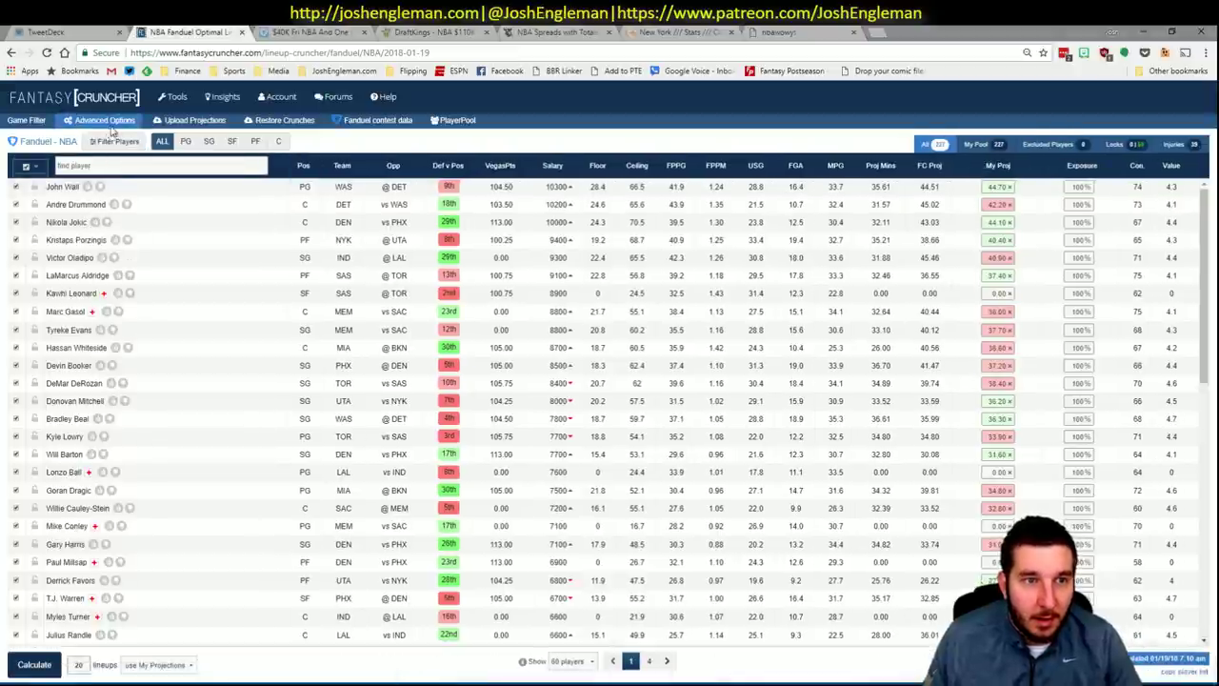
click(110, 127)
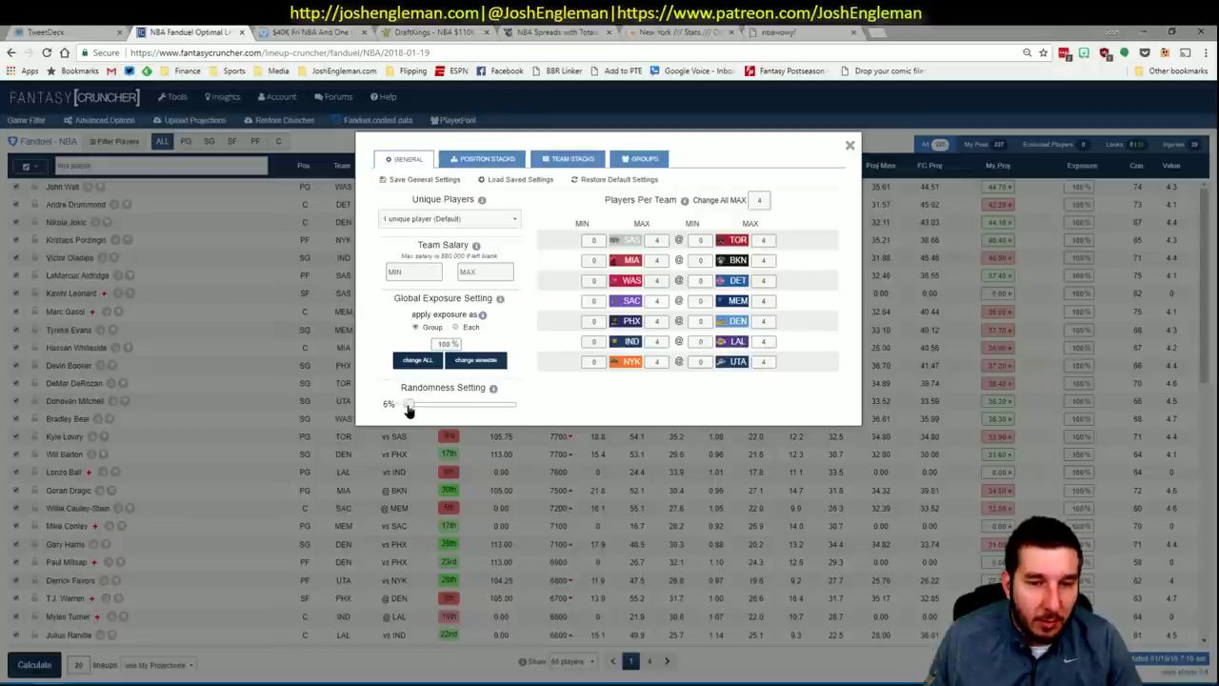
drag(411, 410, 411, 410)
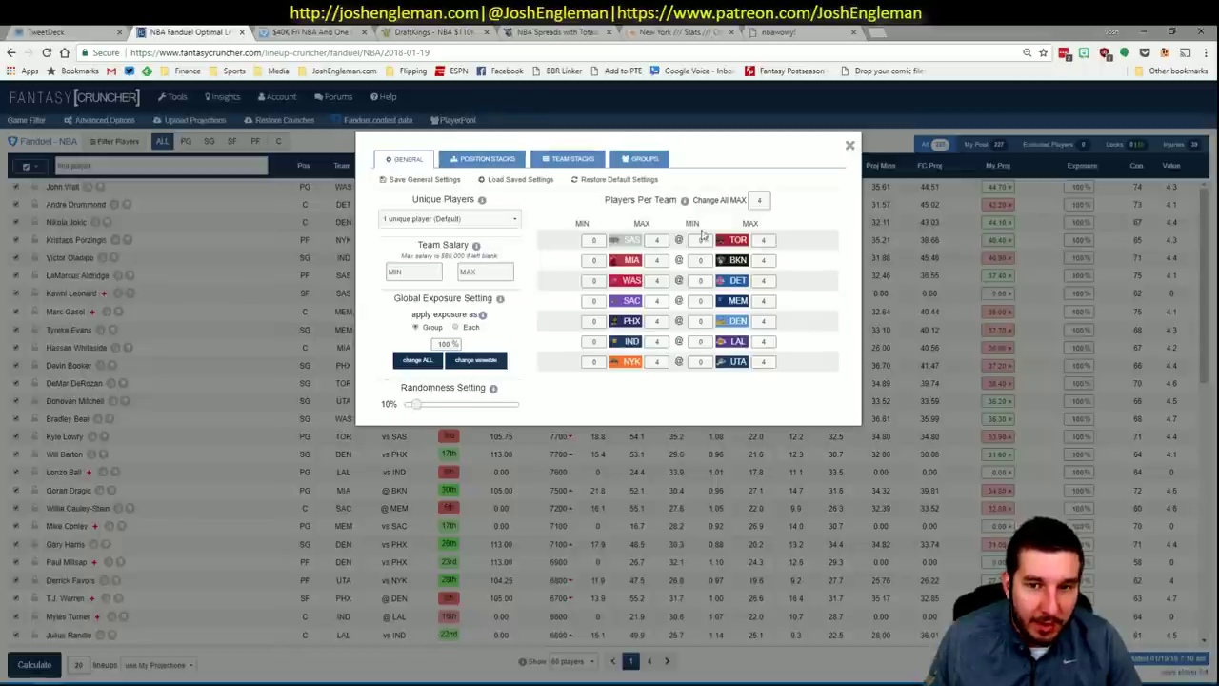
click(852, 147)
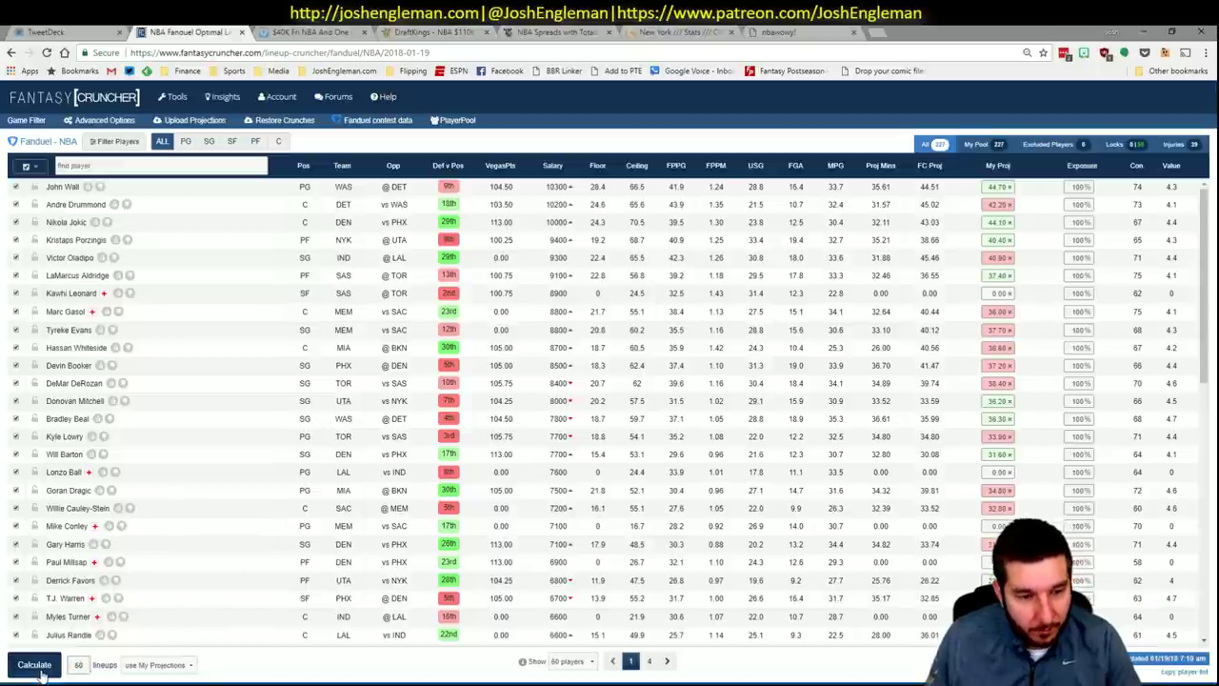
click(34, 665)
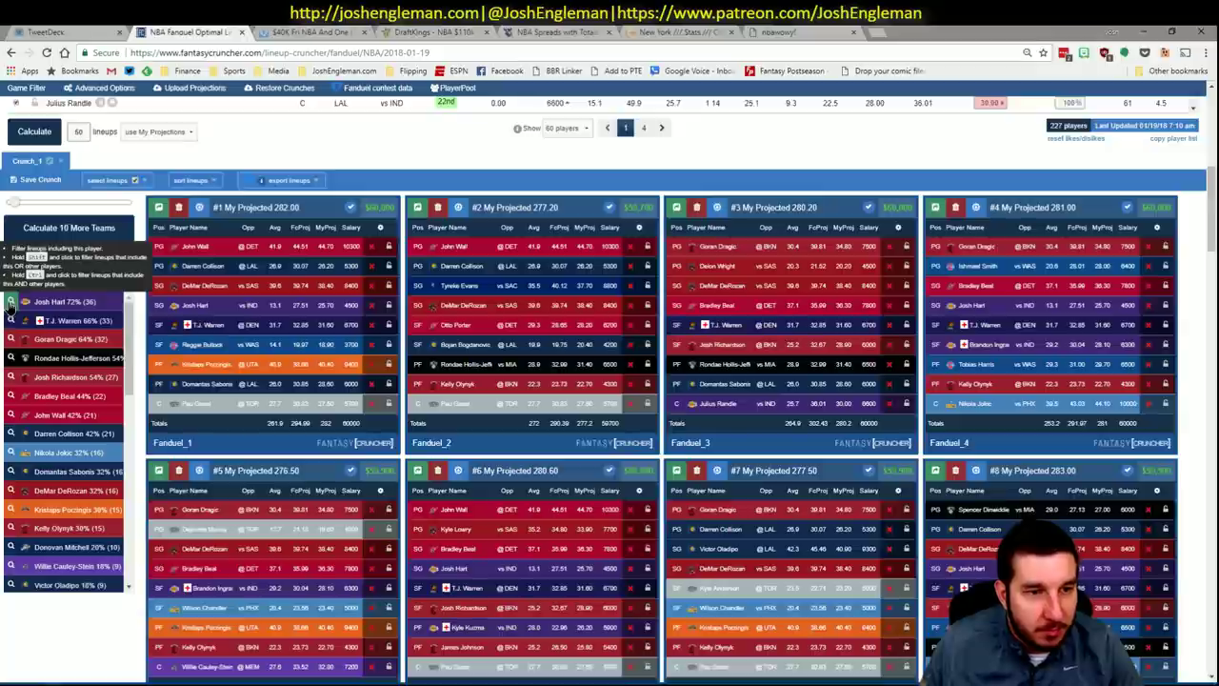
- Filter the lineups to those including Josh Hart and John Wall, consulting the shortlists on the Daily sheet in Excel
click(11, 303)
key(alt+Tab)
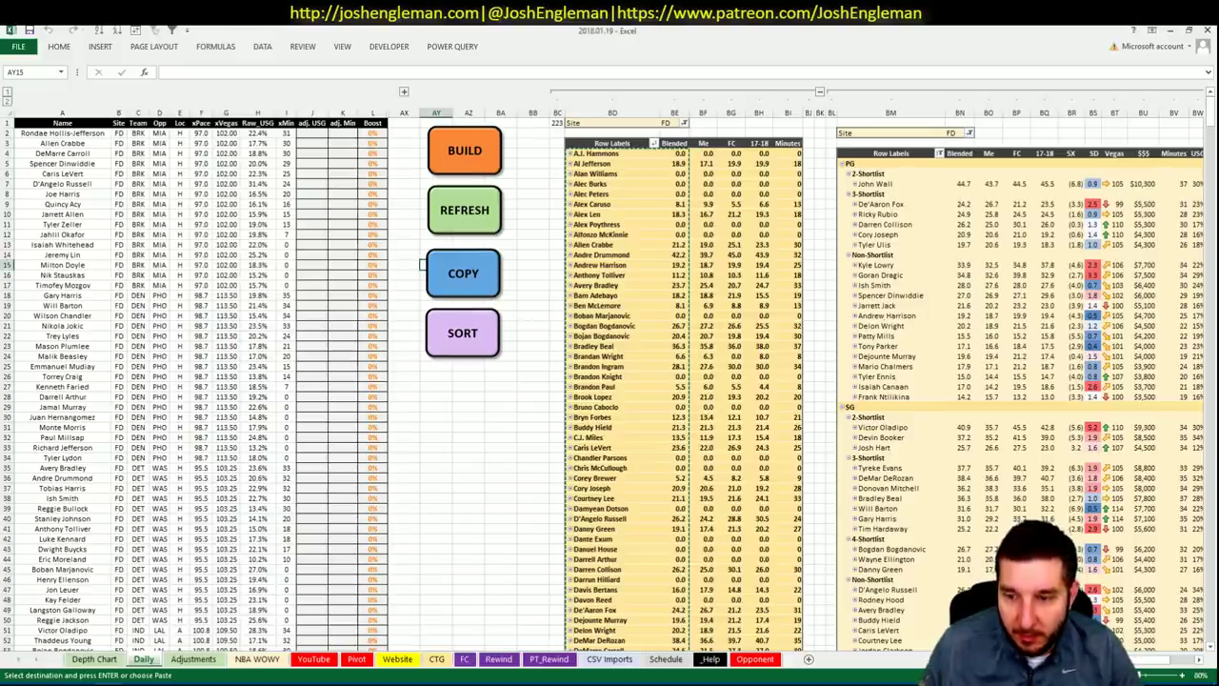
scroll(1015, 276, right, 4)
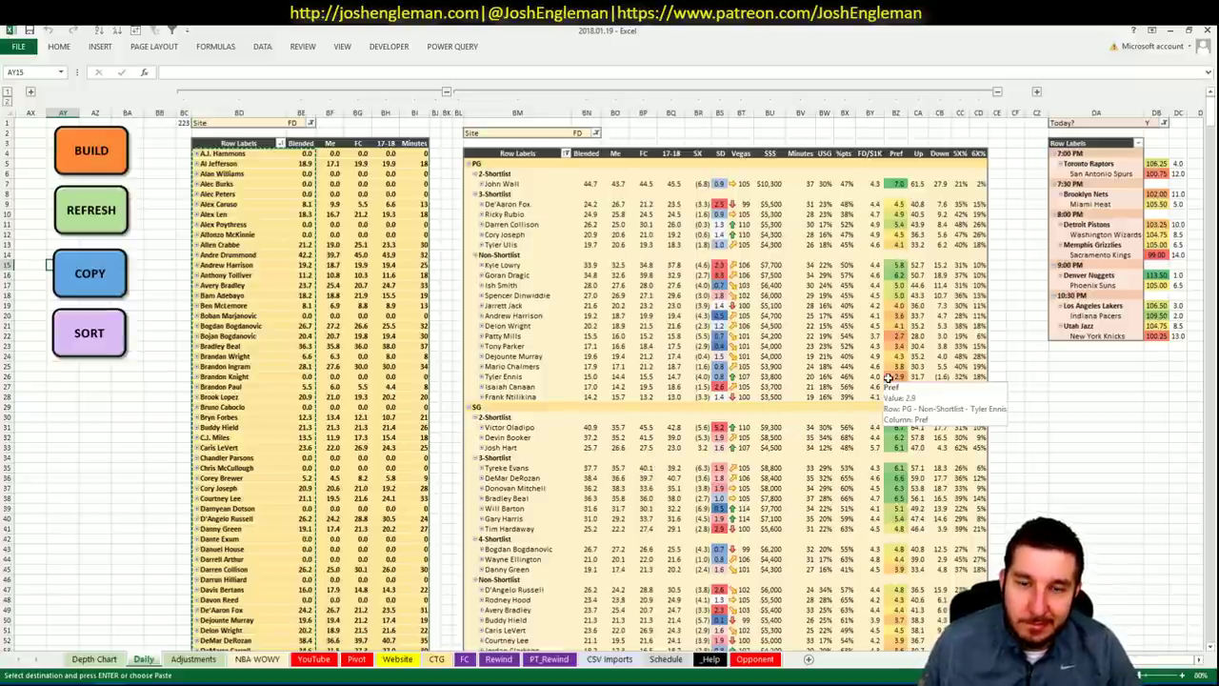
scroll(881, 379, down, 19)
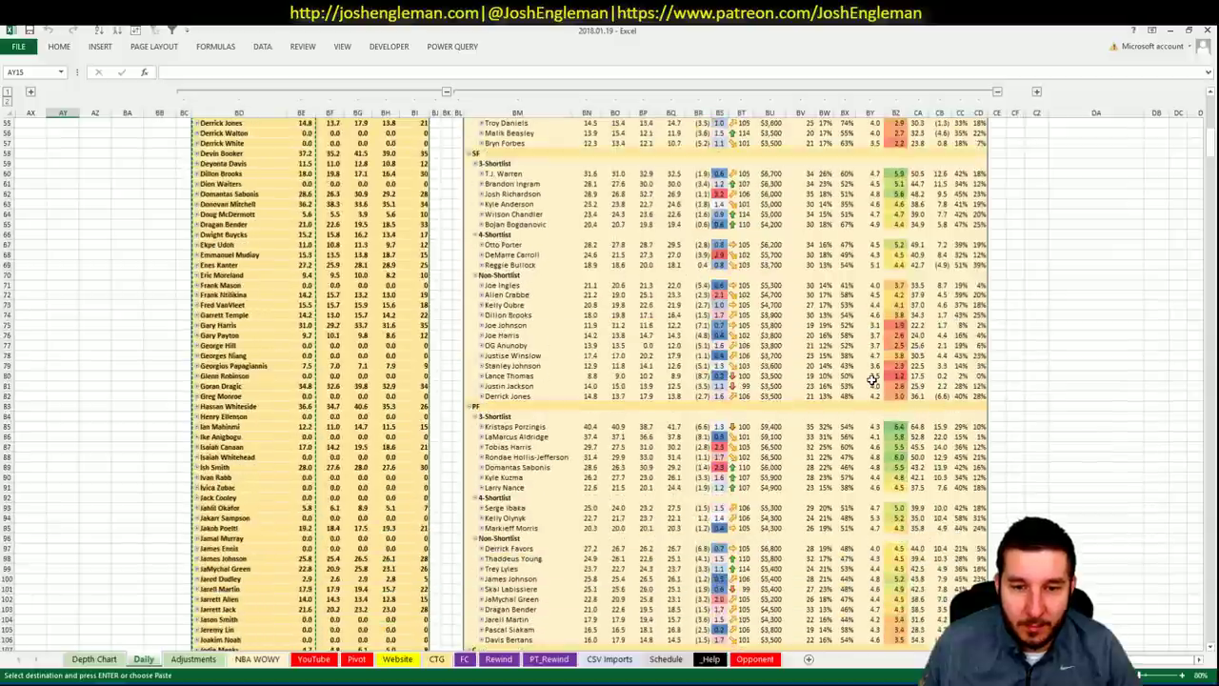
scroll(871, 379, up, 15)
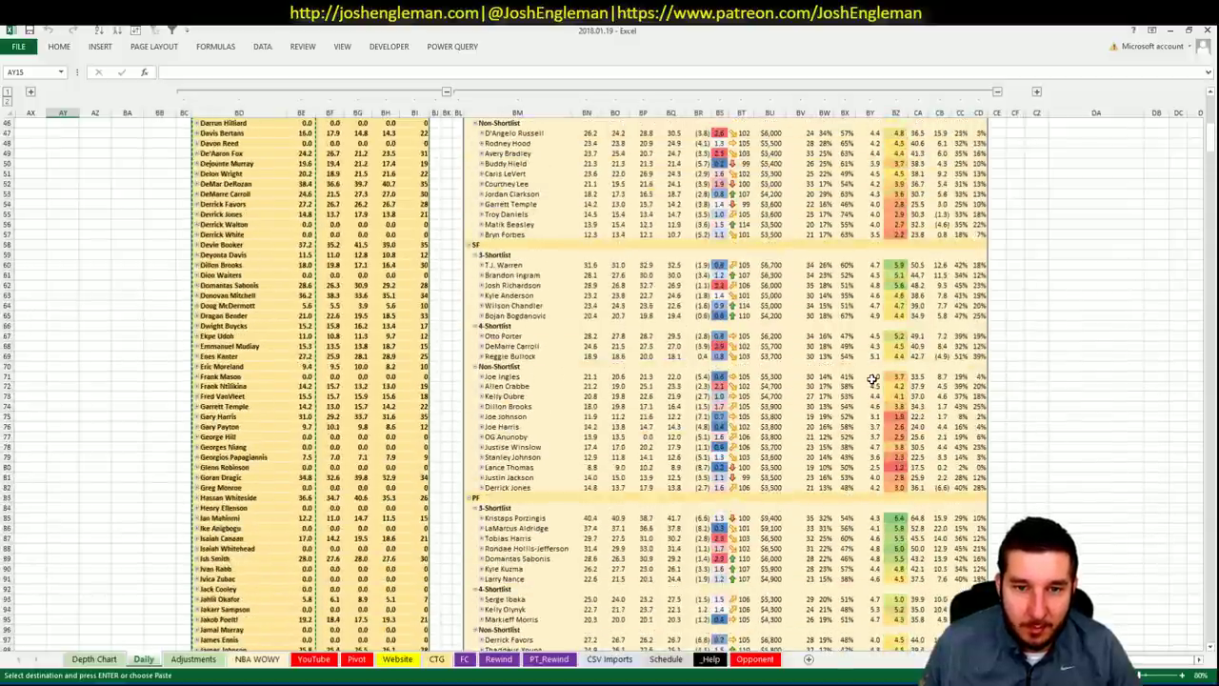
scroll(871, 379, up, 4)
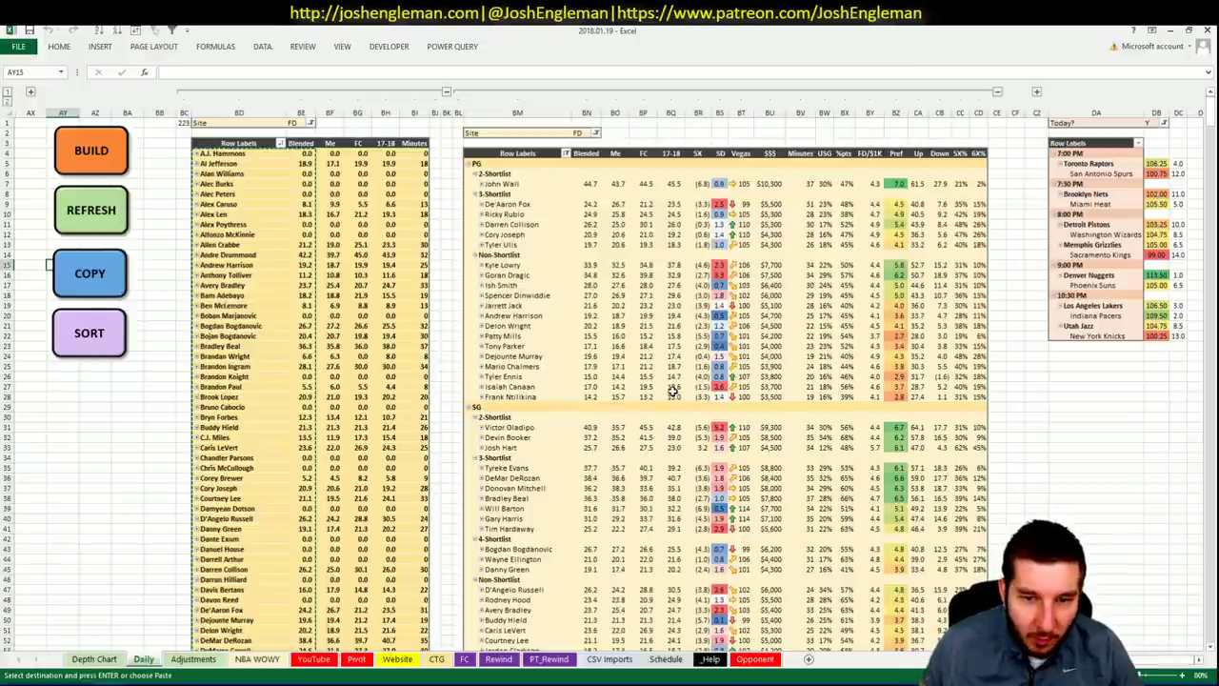
key(alt+Tab)
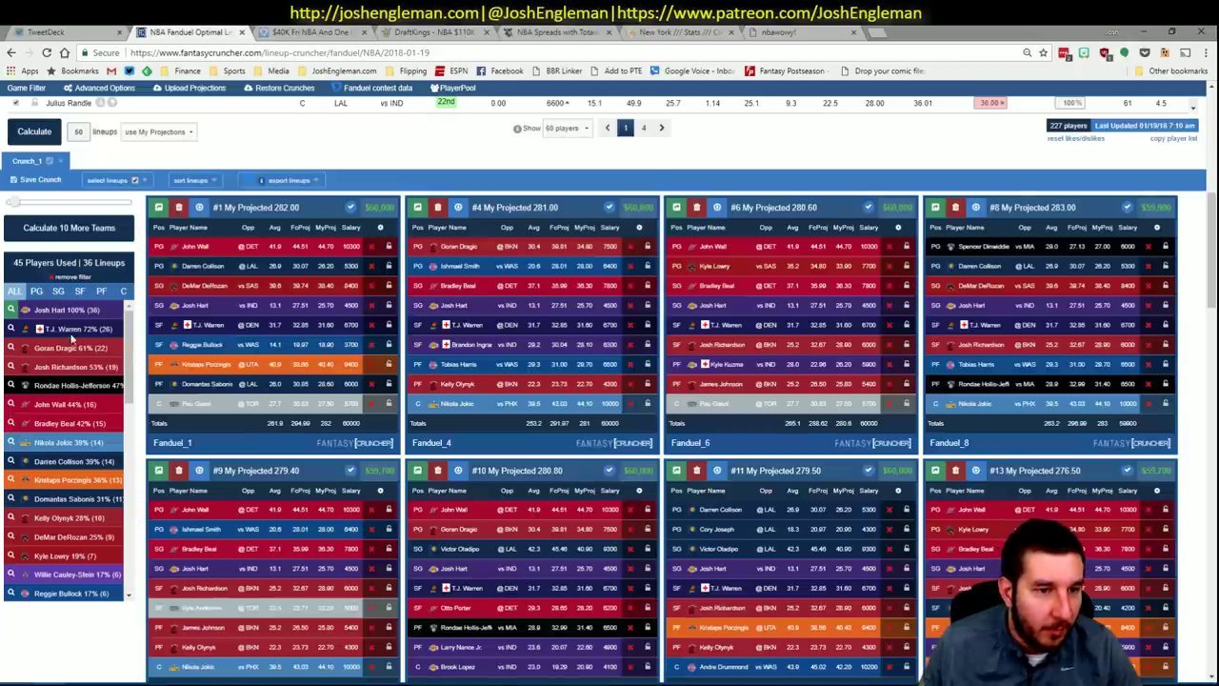
click(20, 404)
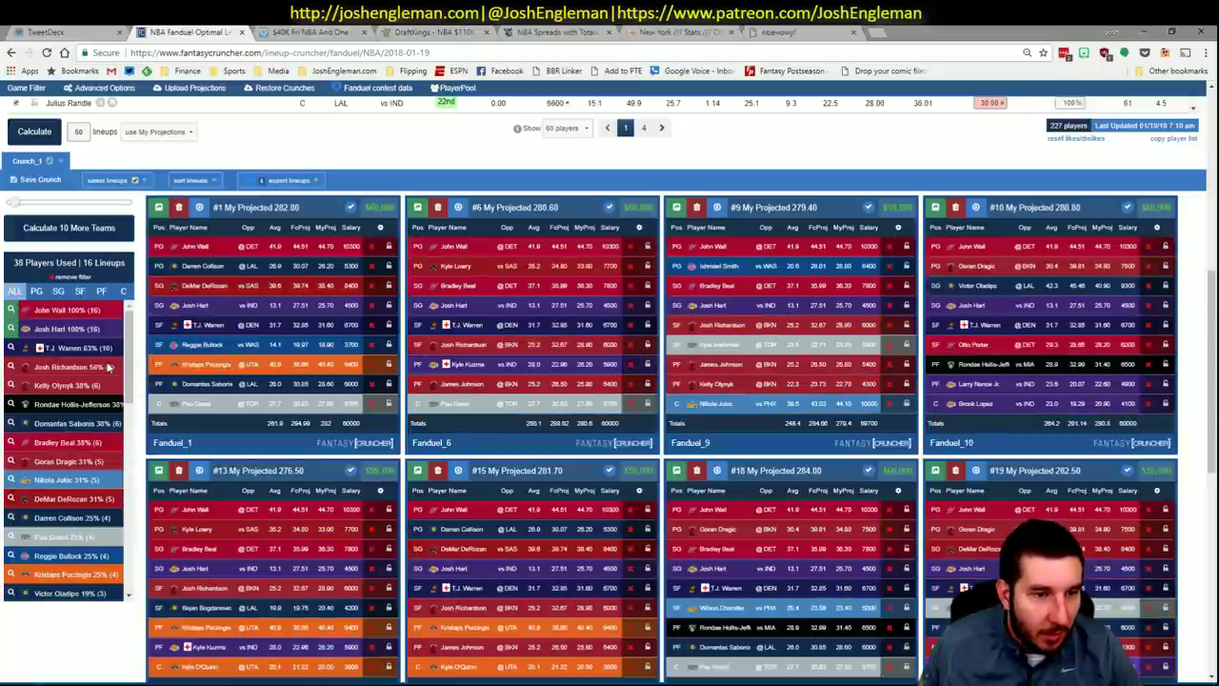
- Compare the filtered Hart and Wall lineups with the guard and small forward shortlists on the Daily sheet
key(alt+Tab)
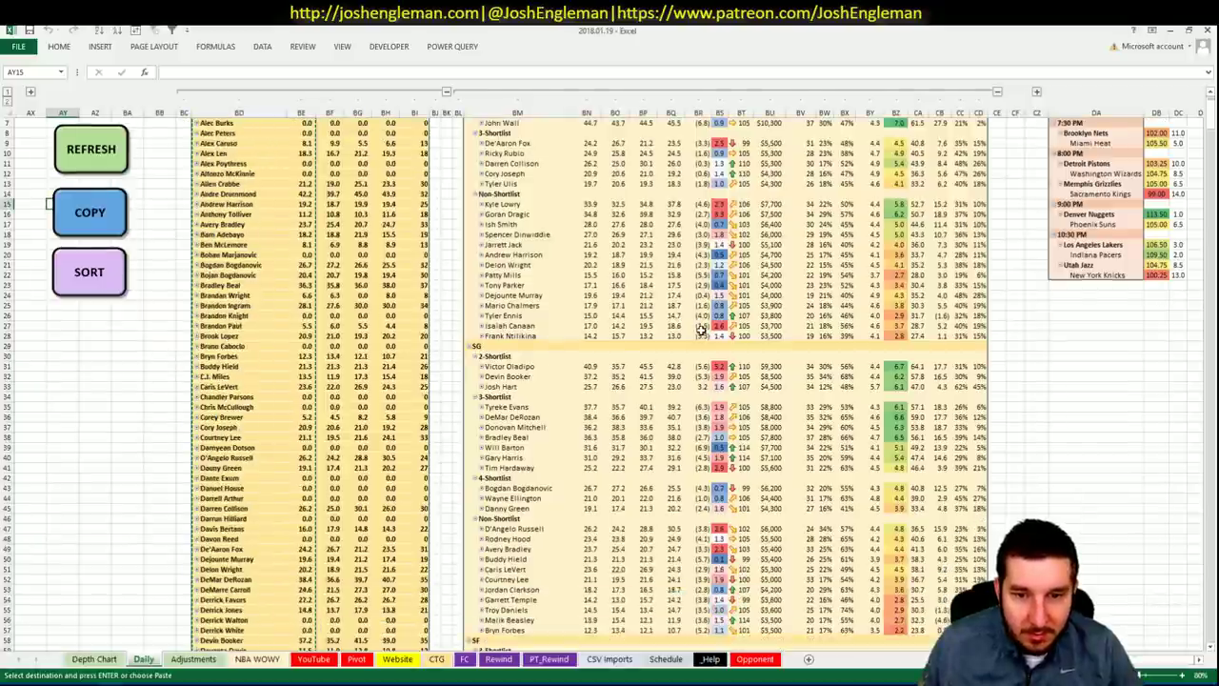
scroll(702, 329, down, 10)
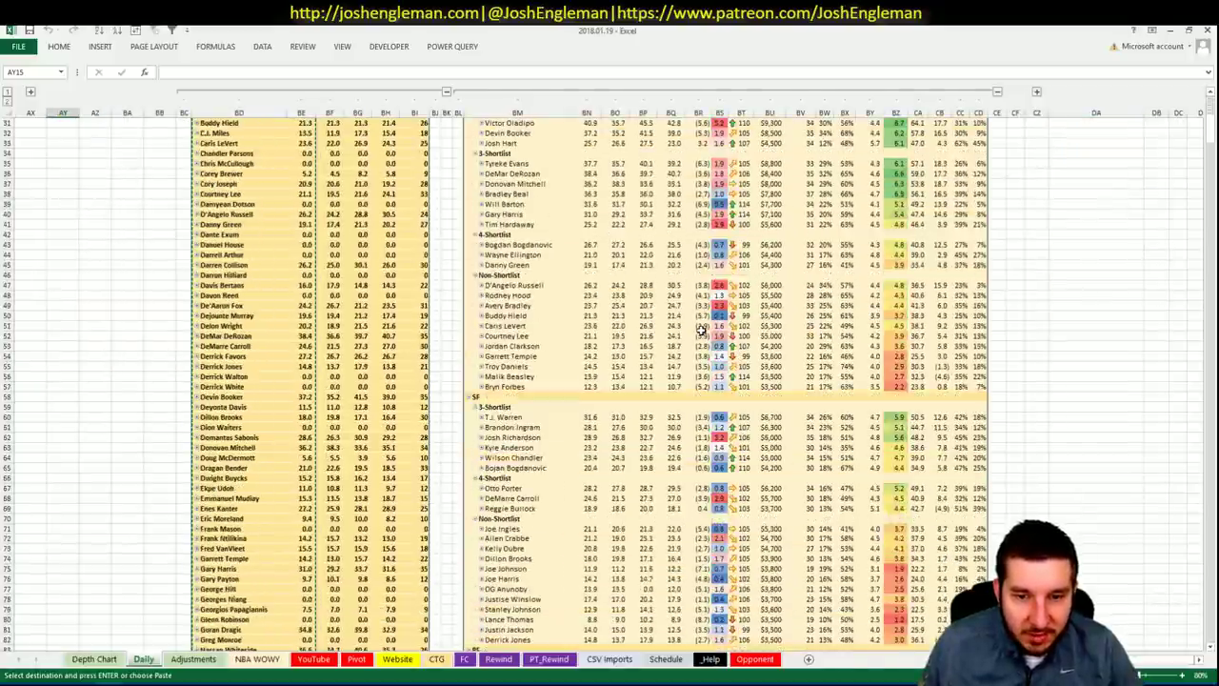
key(alt+Tab)
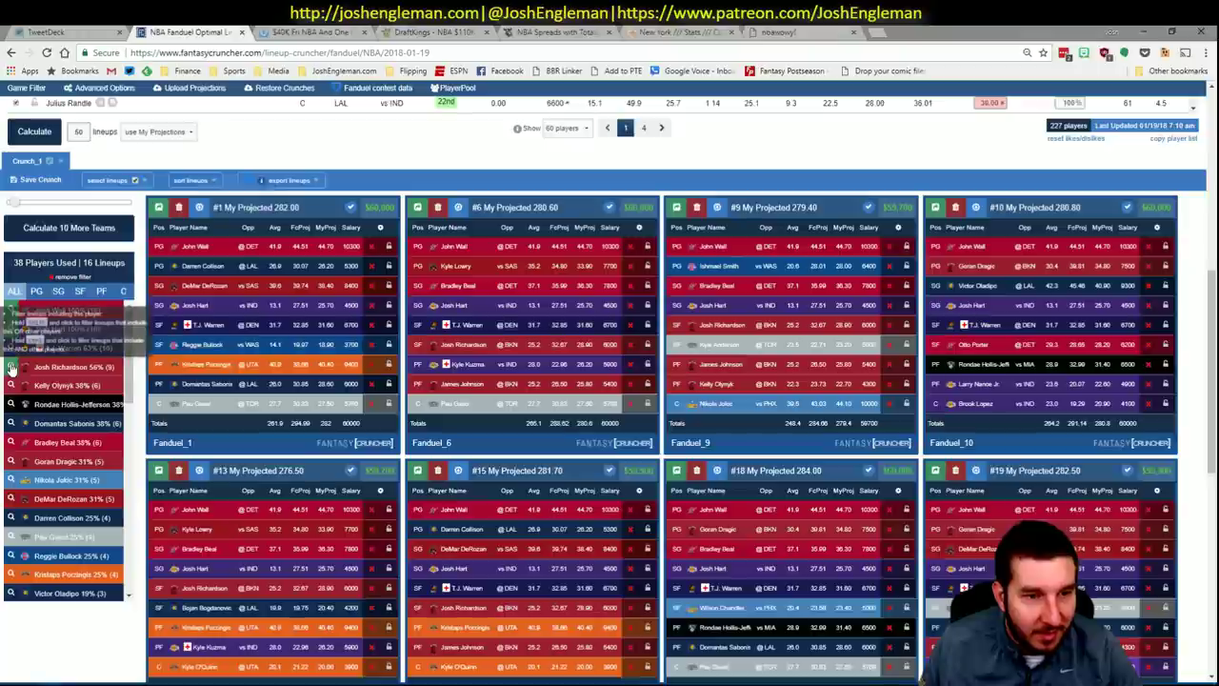
key(alt+Tab)
scroll(504, 326, up, 4)
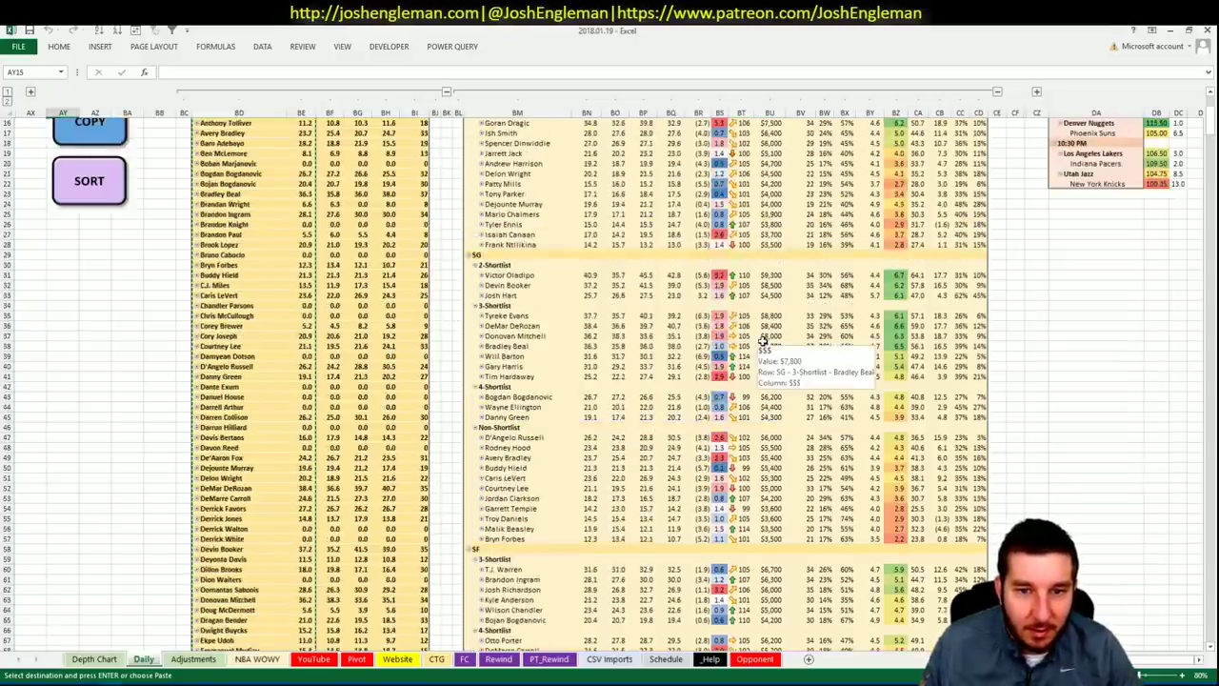
scroll(762, 340, down, 2)
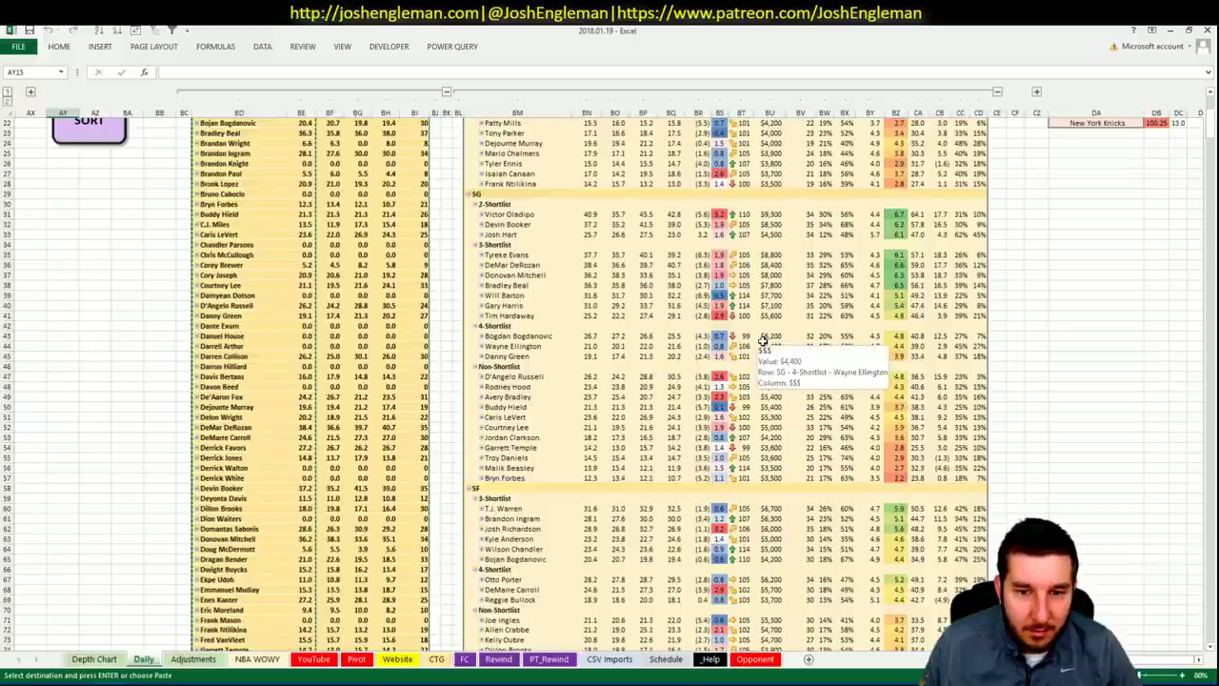
scroll(762, 340, down, 2)
key(alt+Tab)
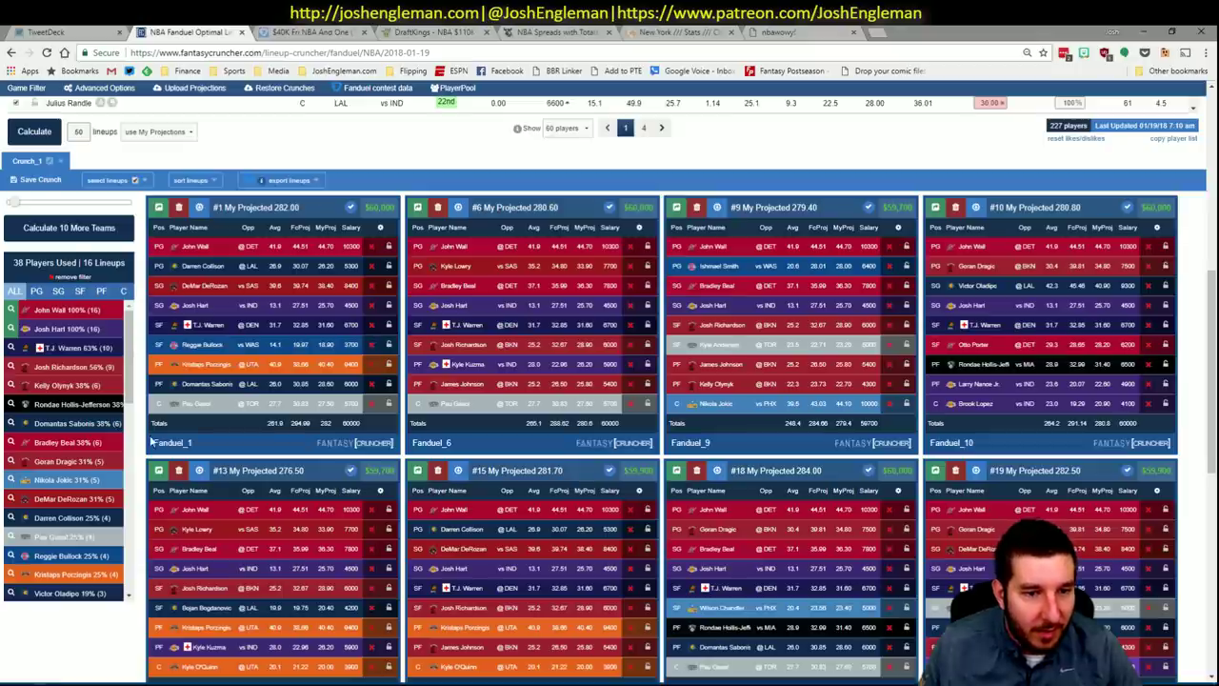
- Compare the centers used in the lineups with the center shortlist in Excel and narrow the lineups to Nikola Jokic
click(122, 290)
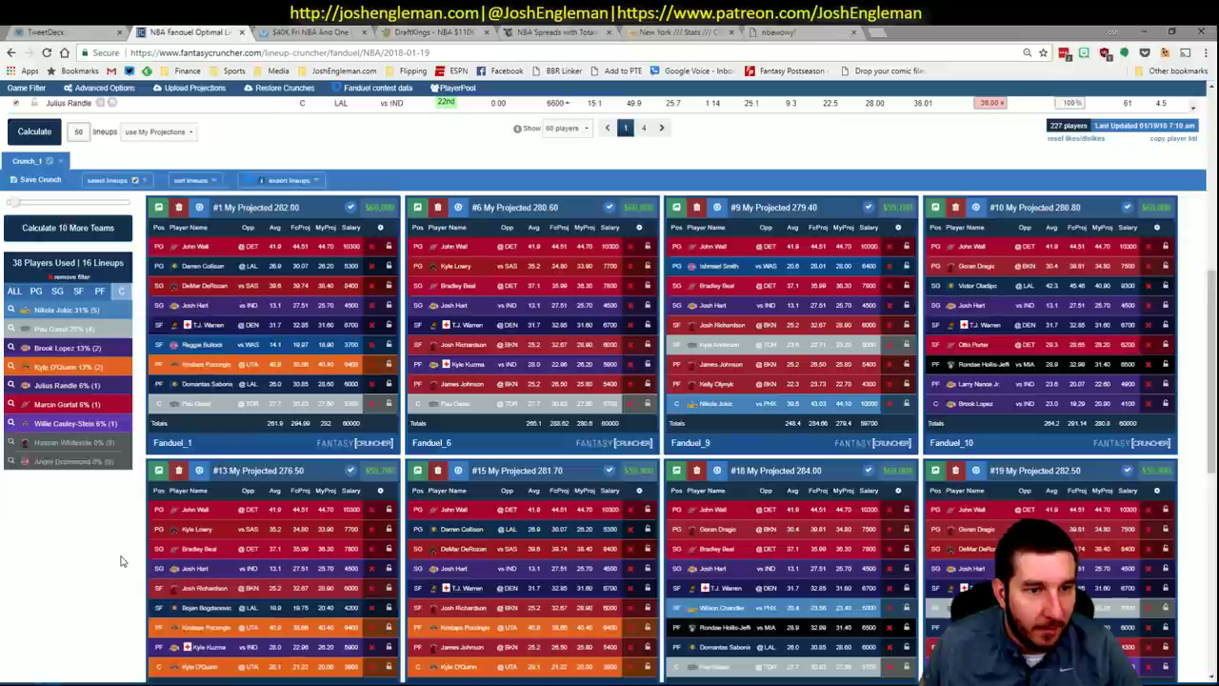
key(alt+Tab)
scroll(544, 428, down, 15)
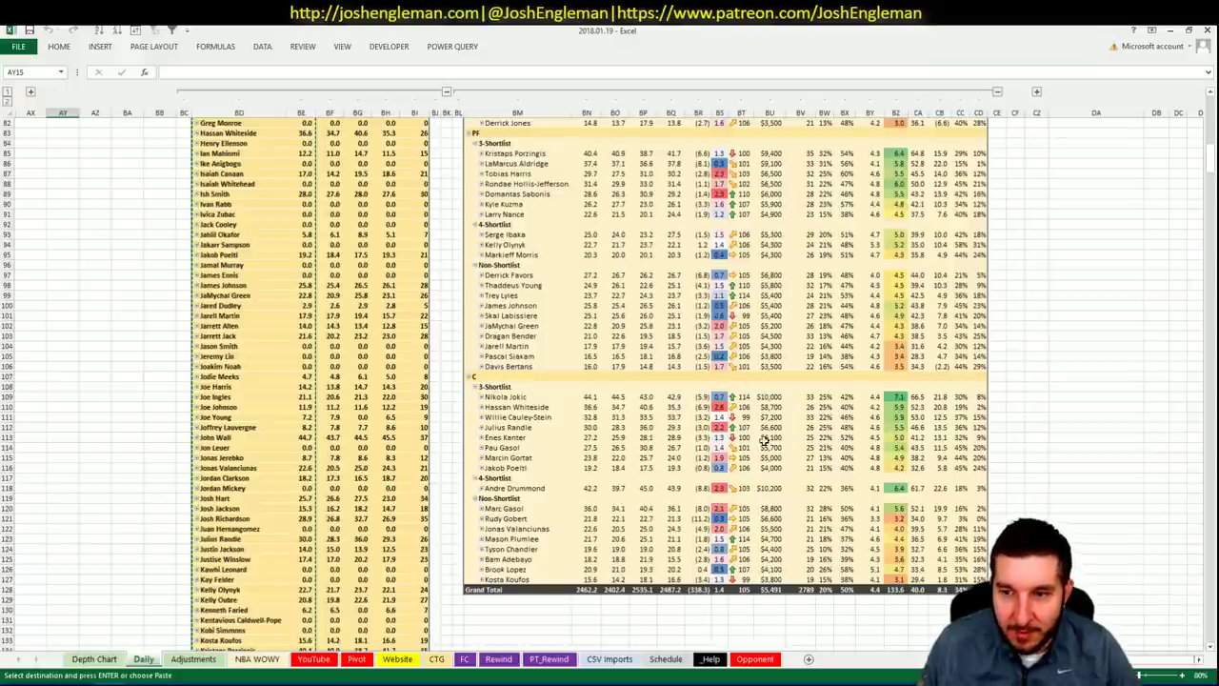
key(alt+Tab)
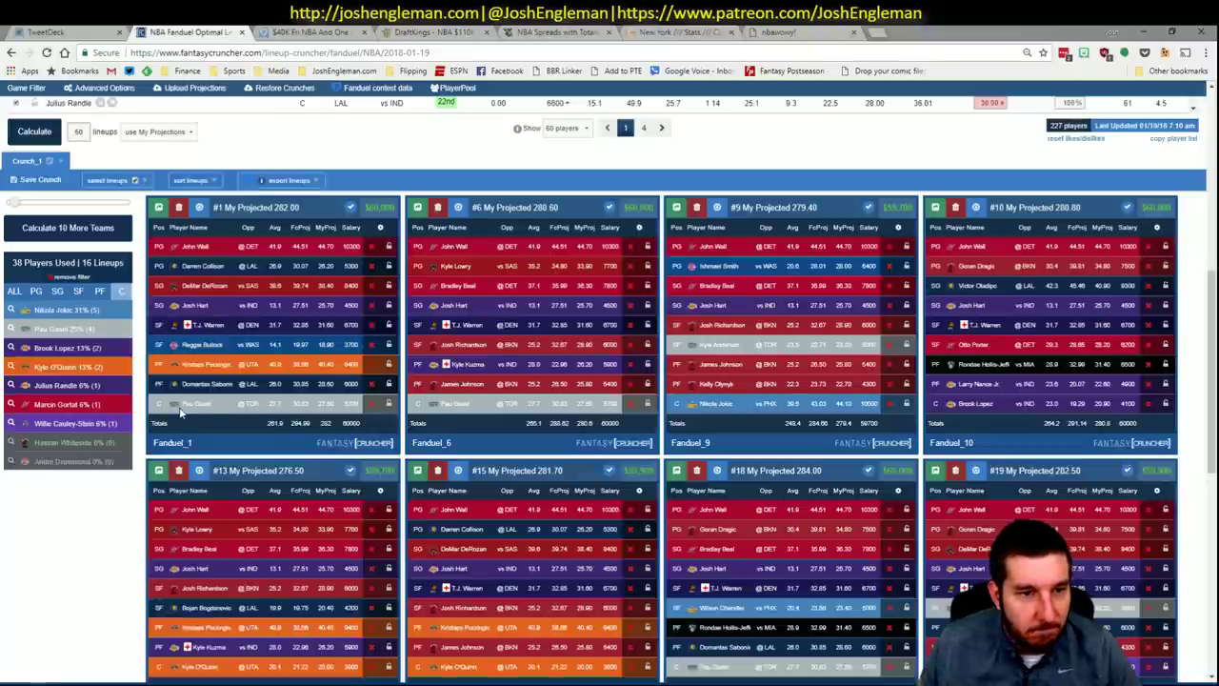
key(alt+Tab)
key(alt+Tab)
click(31, 310)
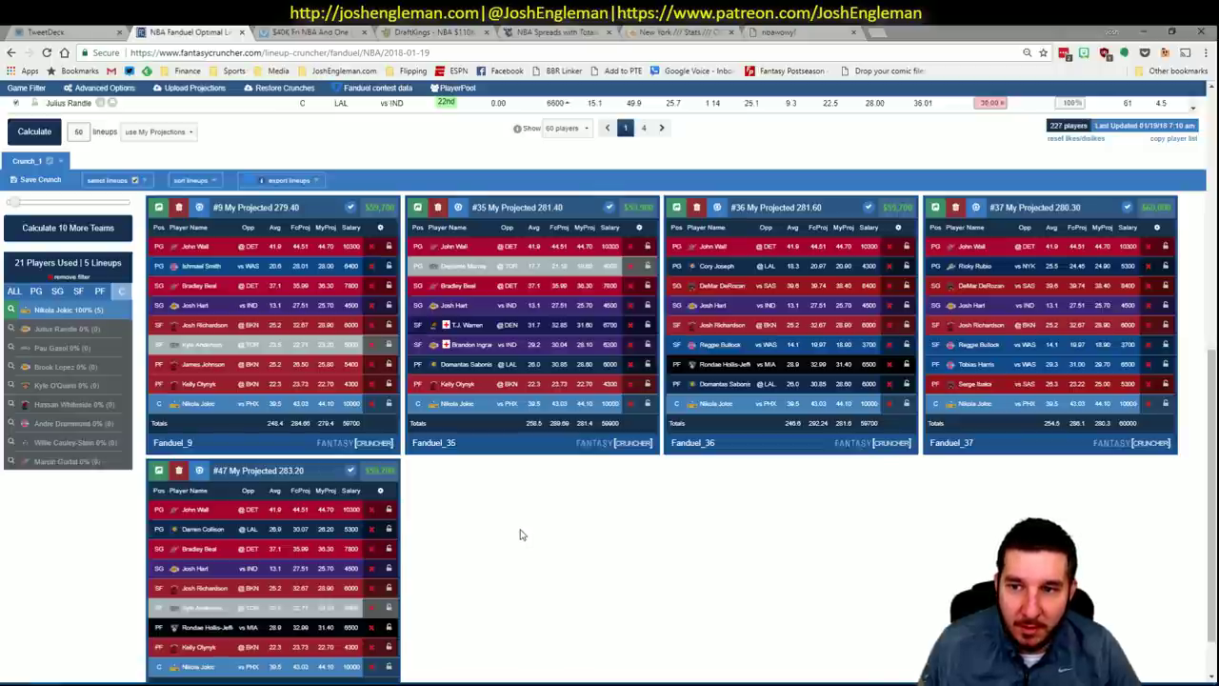
- Review the shooting guard shortlist in Excel and narrow the FantasyCruncher lineups to those including DeMar DeRozan
key(alt+Tab)
scroll(656, 365, up, 10)
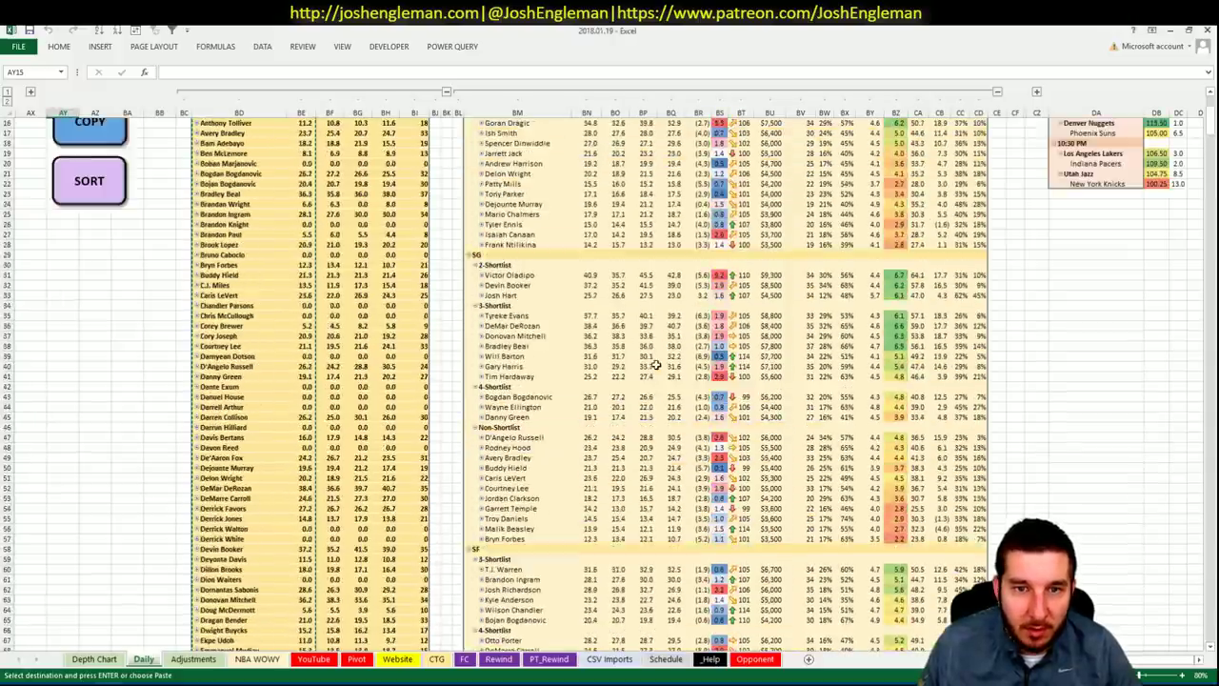
key(alt+Tab)
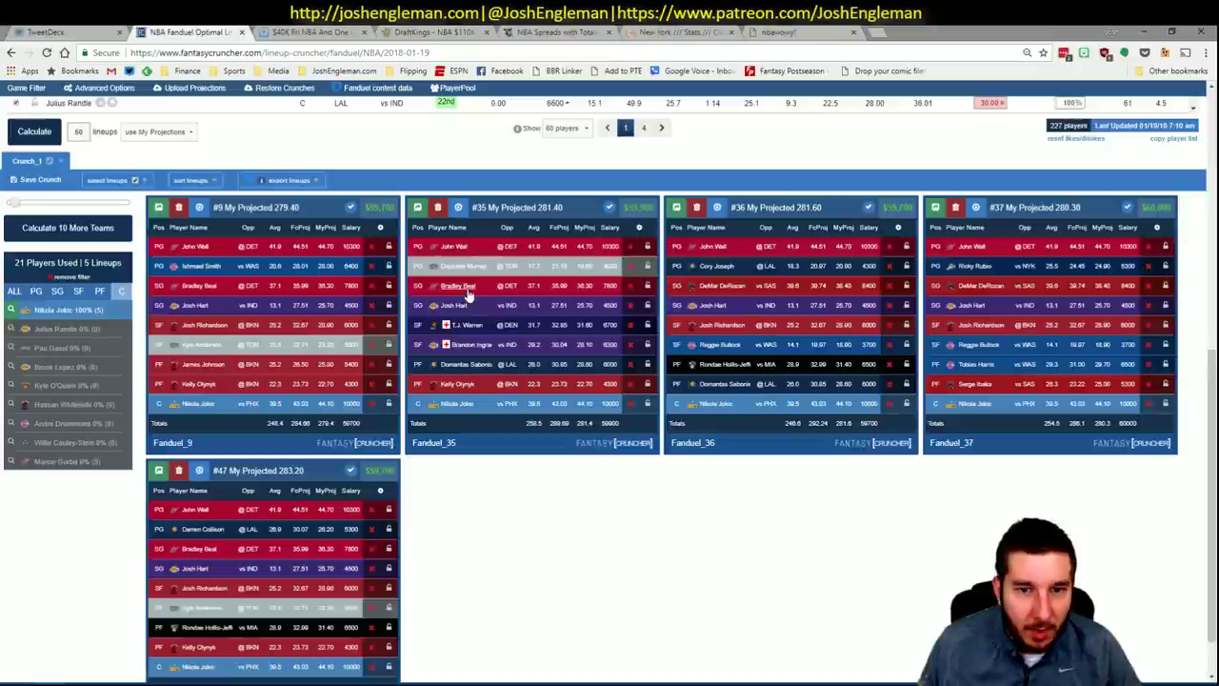
click(80, 299)
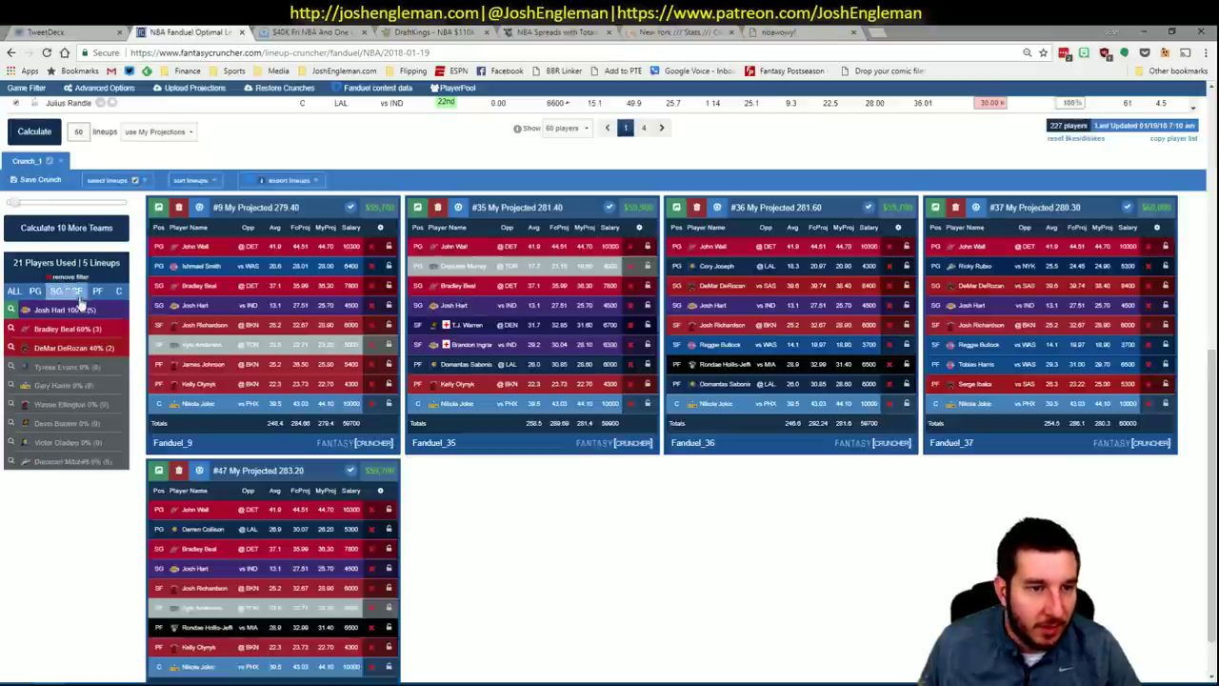
click(12, 329)
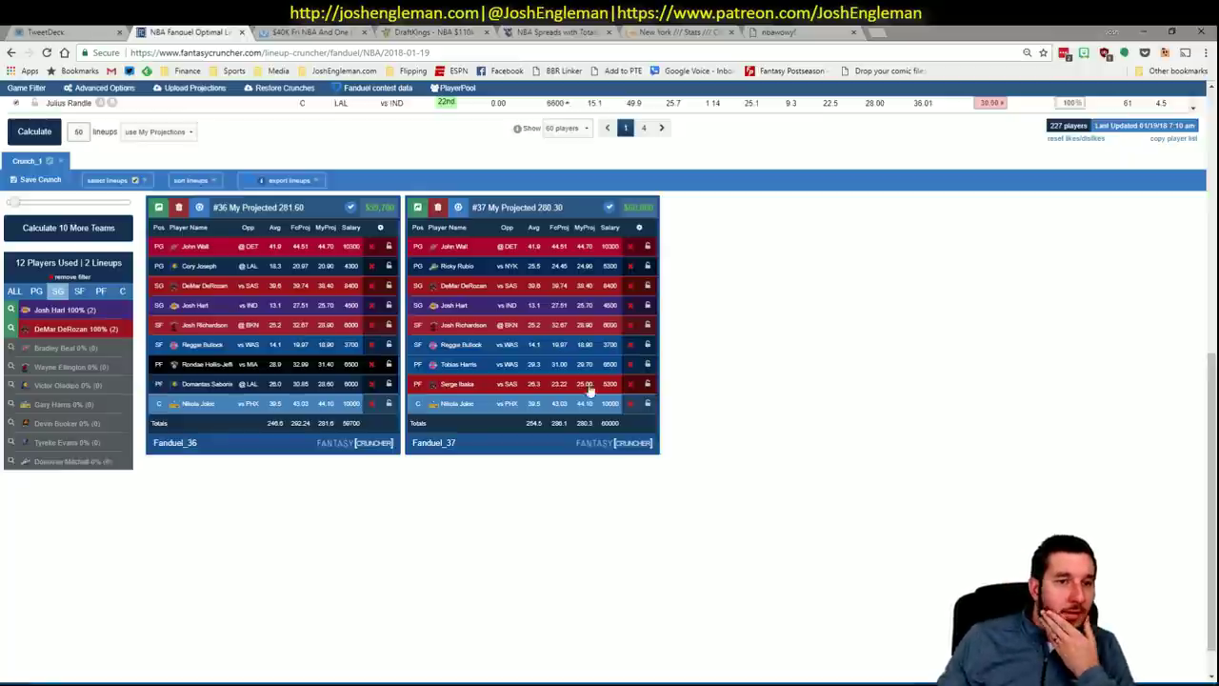
- Show all 50 lineups without player filters, sorted by My Projected points from highest to lowest
click(212, 180)
click(231, 234)
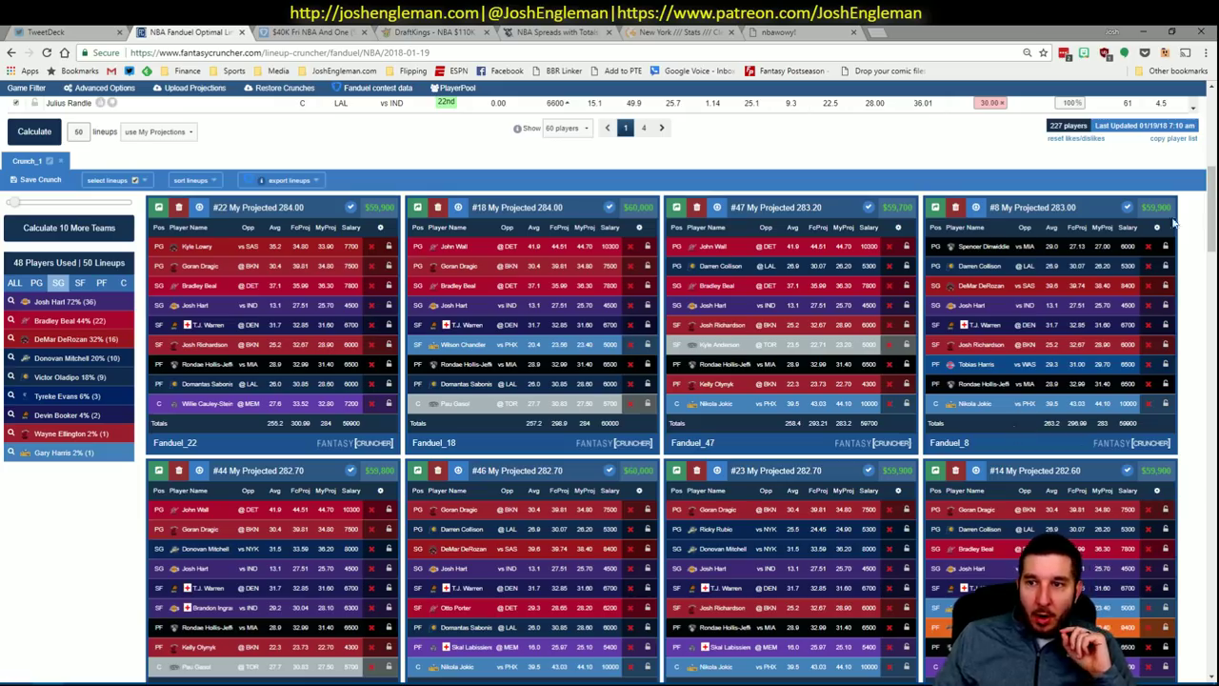
drag(1210, 212, 1210, 186)
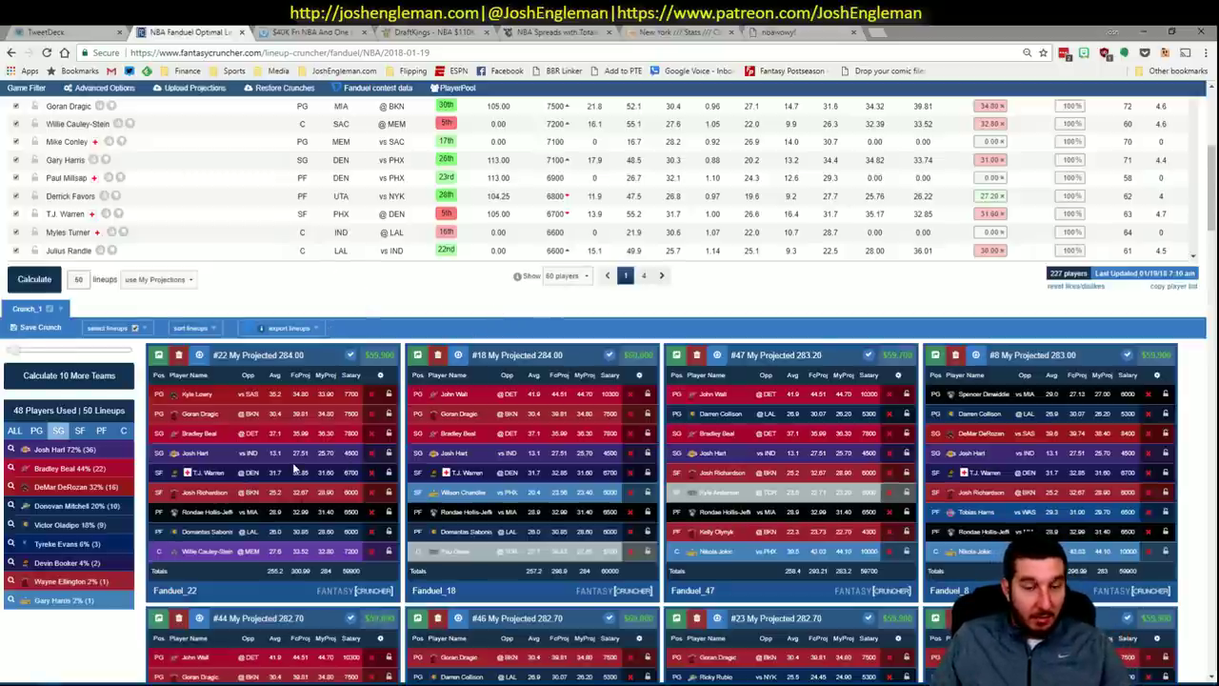
- Switch FantasyCruncher from the FanDuel lineups to the DraftKings NBA lineup cruncher for 2018-01-19
scroll(295, 467, up, 5)
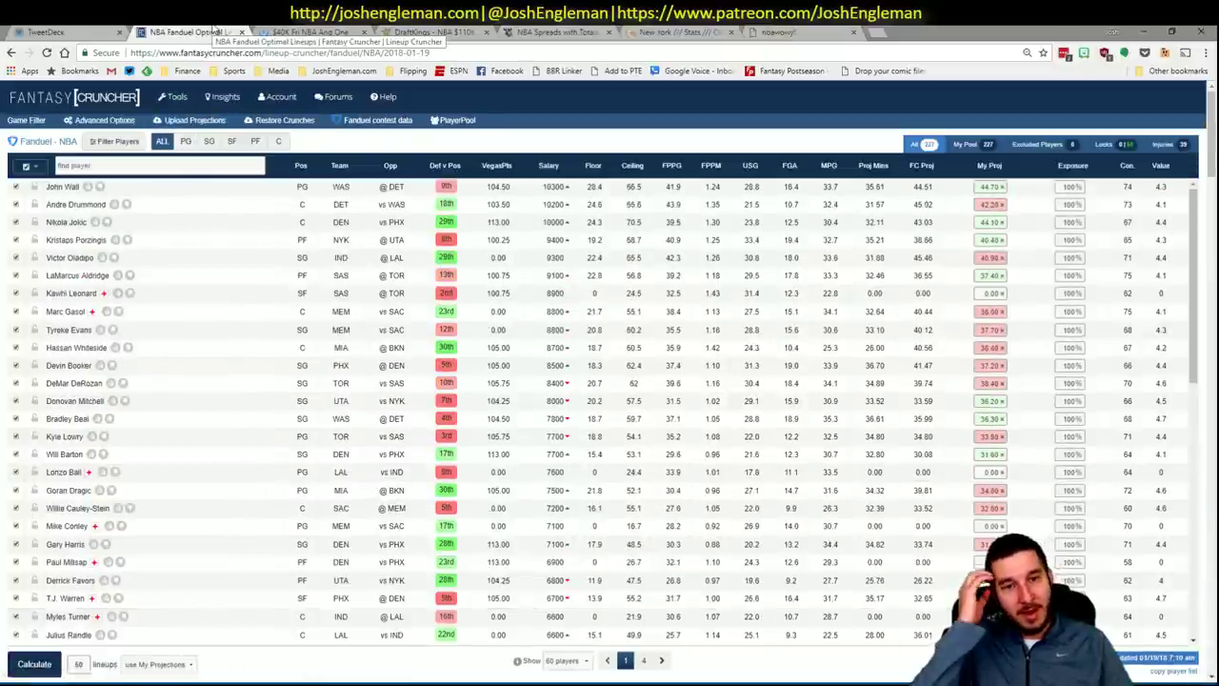
mouse_move(213, 115)
mouse_move(176, 96)
click(293, 171)
- Copy the player names and blended projections from the Daily sheet in Excel with its copy macro
key(alt+Tab)
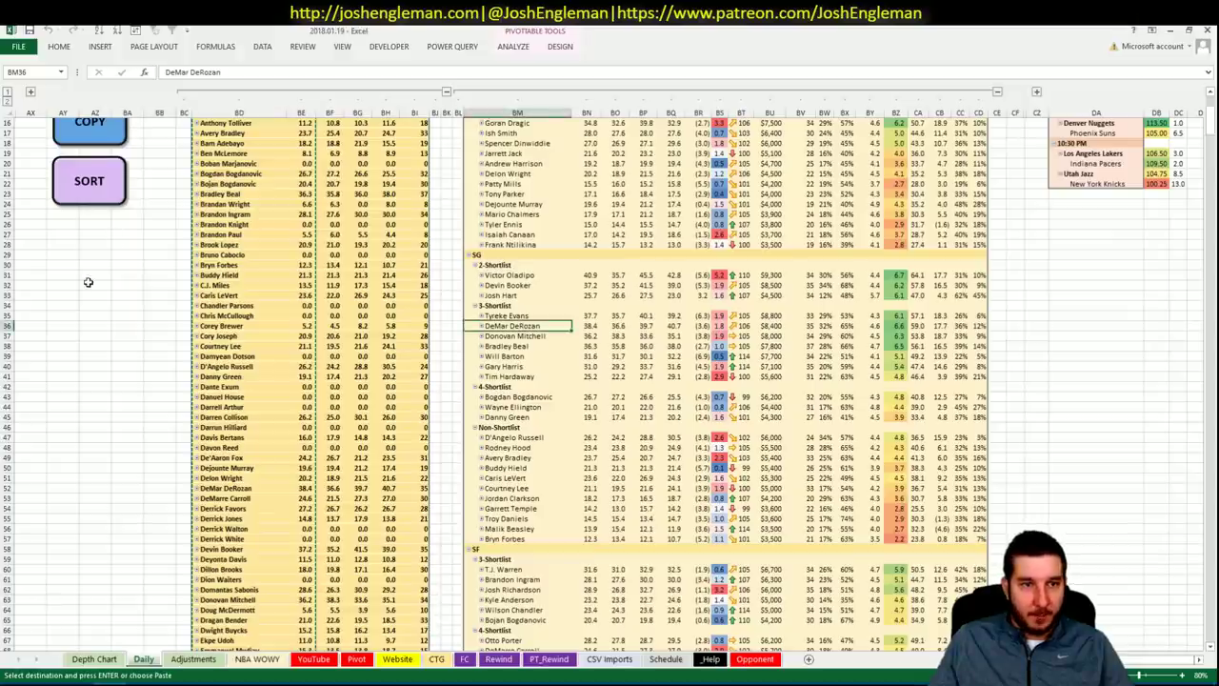
click(87, 283)
scroll(89, 286, up, 5)
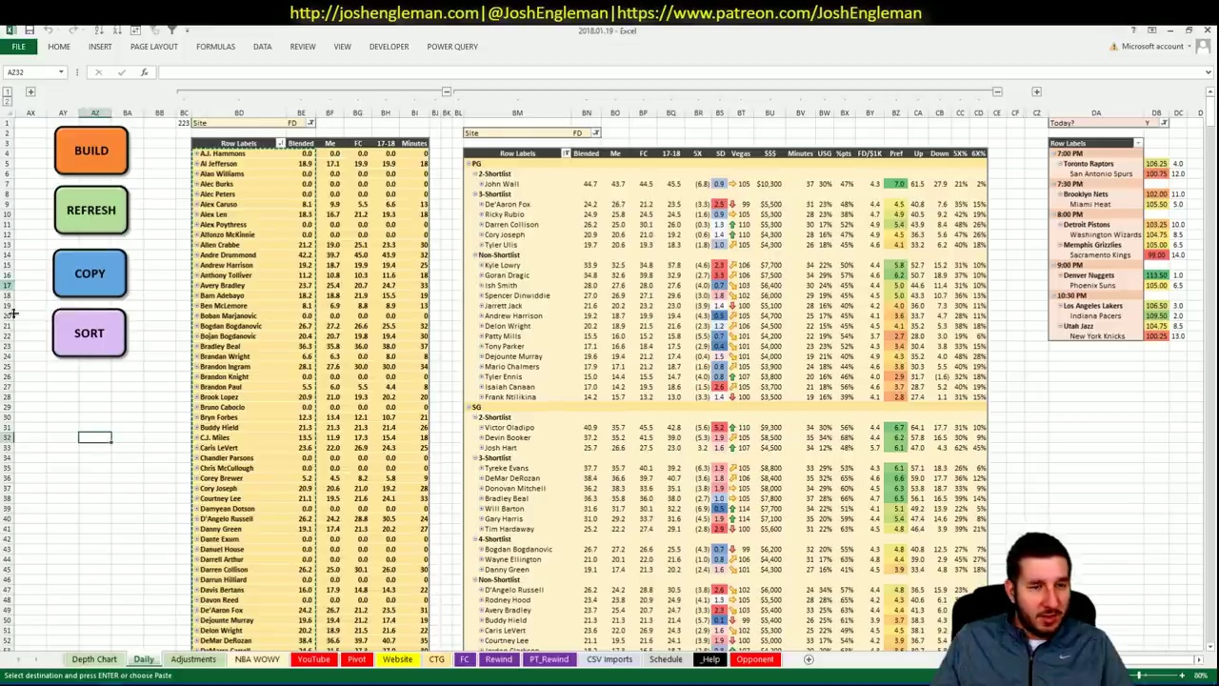
click(95, 295)
- Upload the copied projections to FantasyCruncher's DraftKings NBA slate, dismiss the player errors and return to the lineup cruncher
key(alt+Tab)
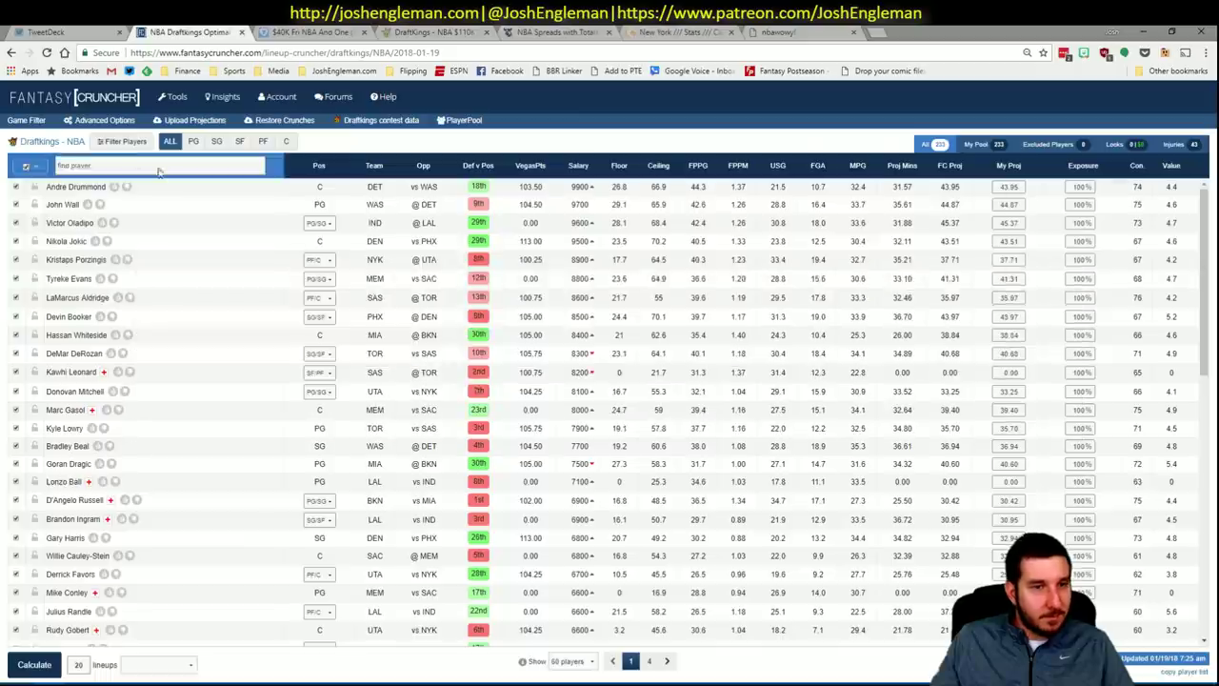
click(170, 124)
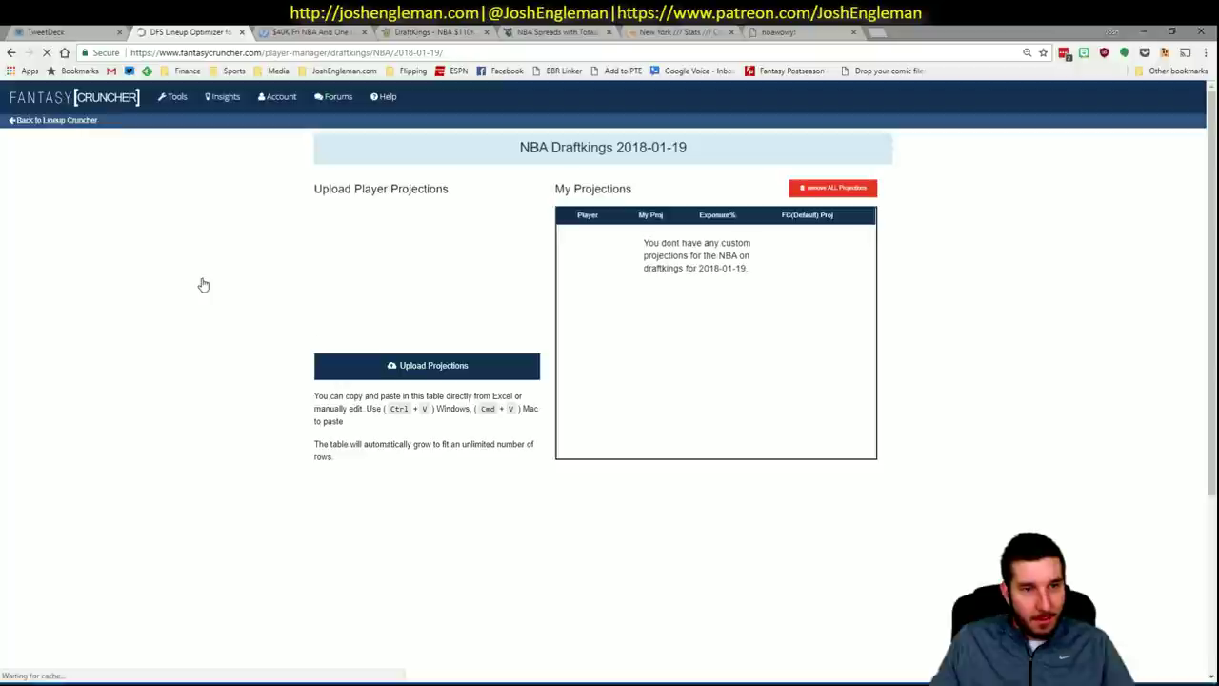
key(ctrl+v)
click(461, 367)
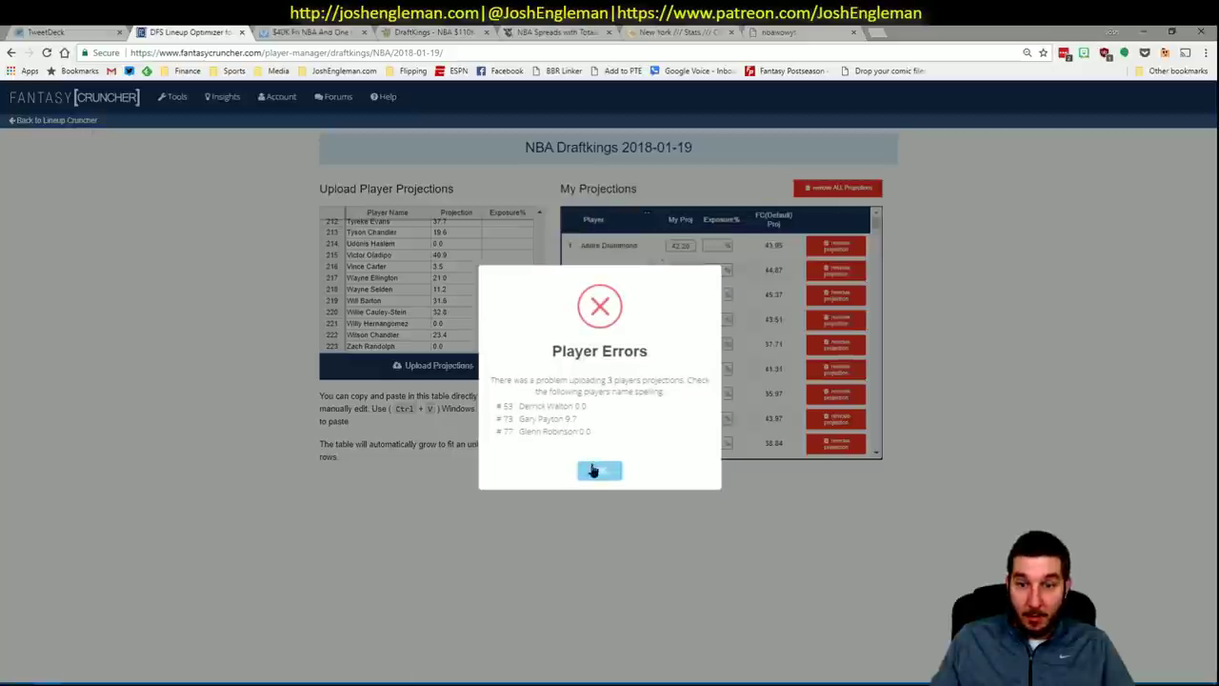
click(591, 470)
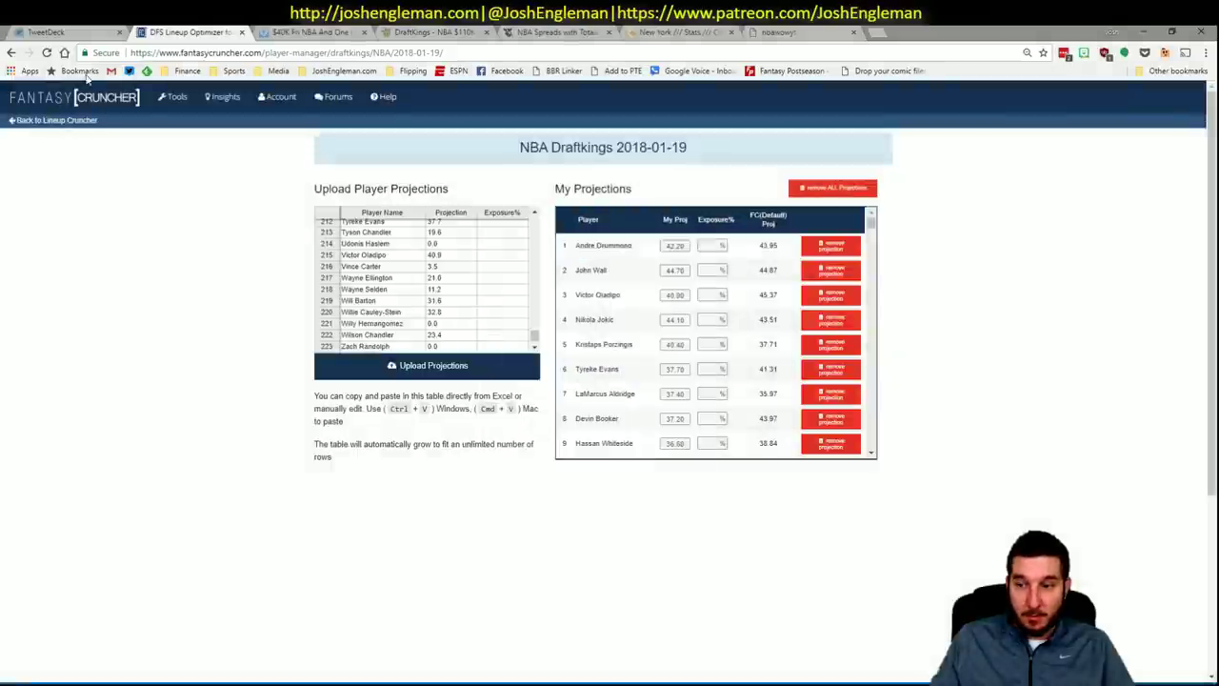
click(55, 120)
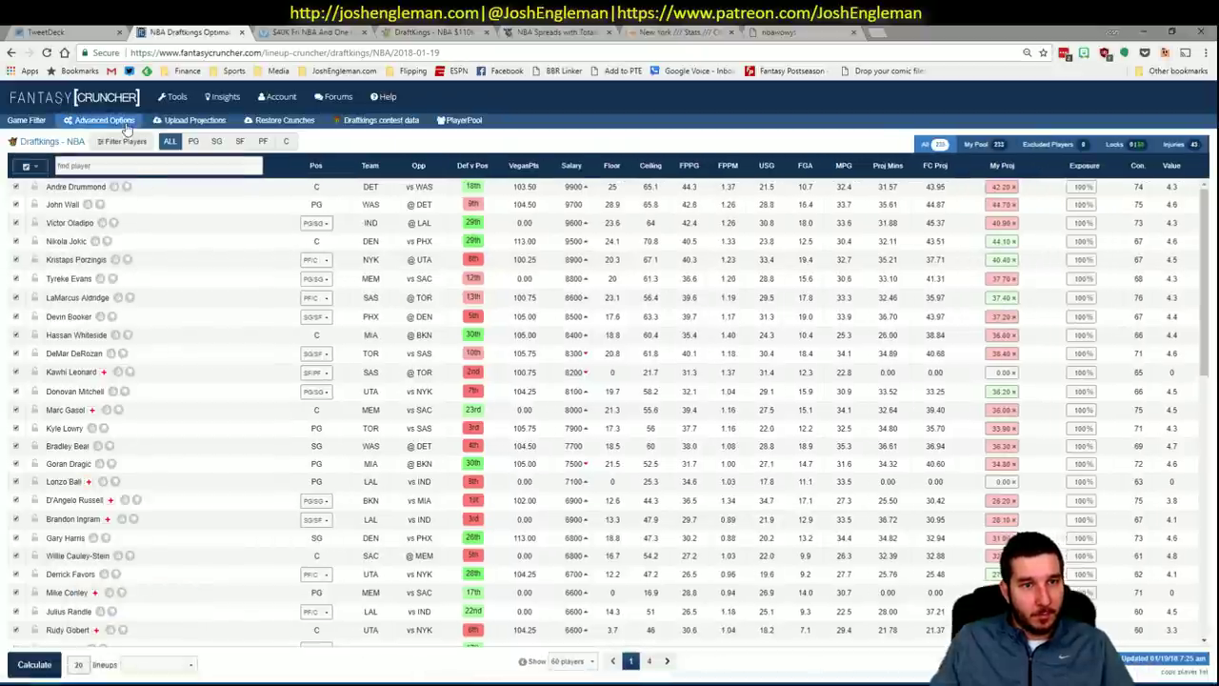
- Set the lineup randomness to 10% in the general advanced options
click(125, 124)
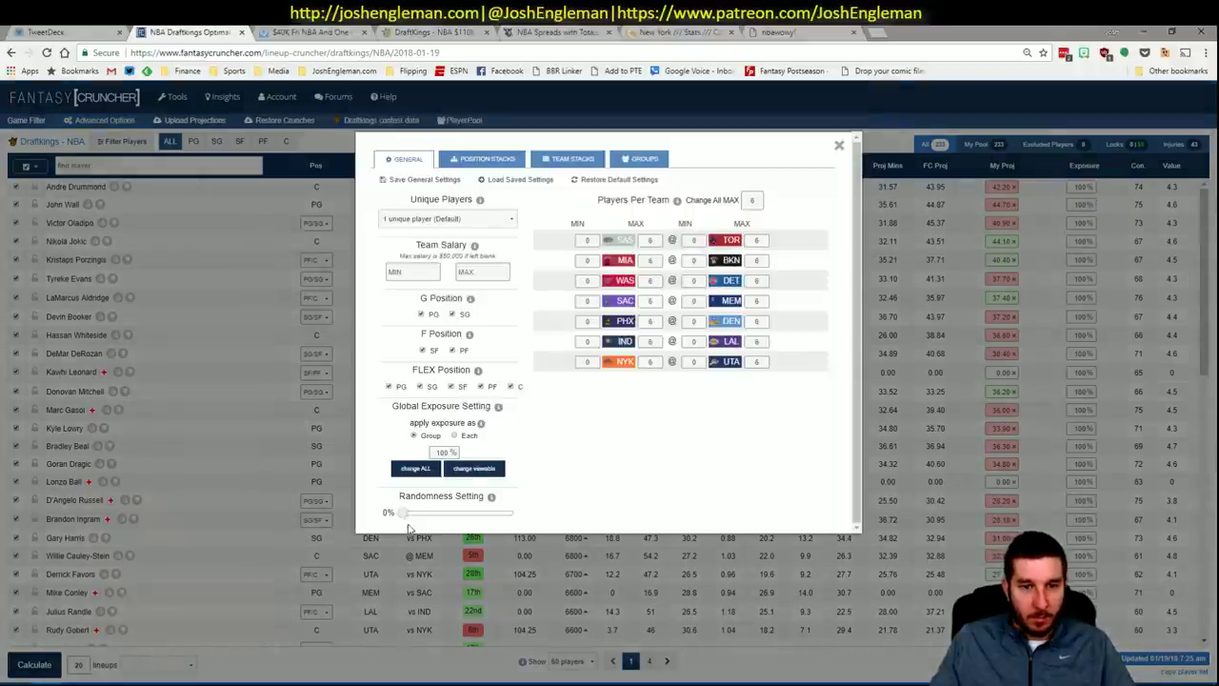
drag(405, 519, 417, 522)
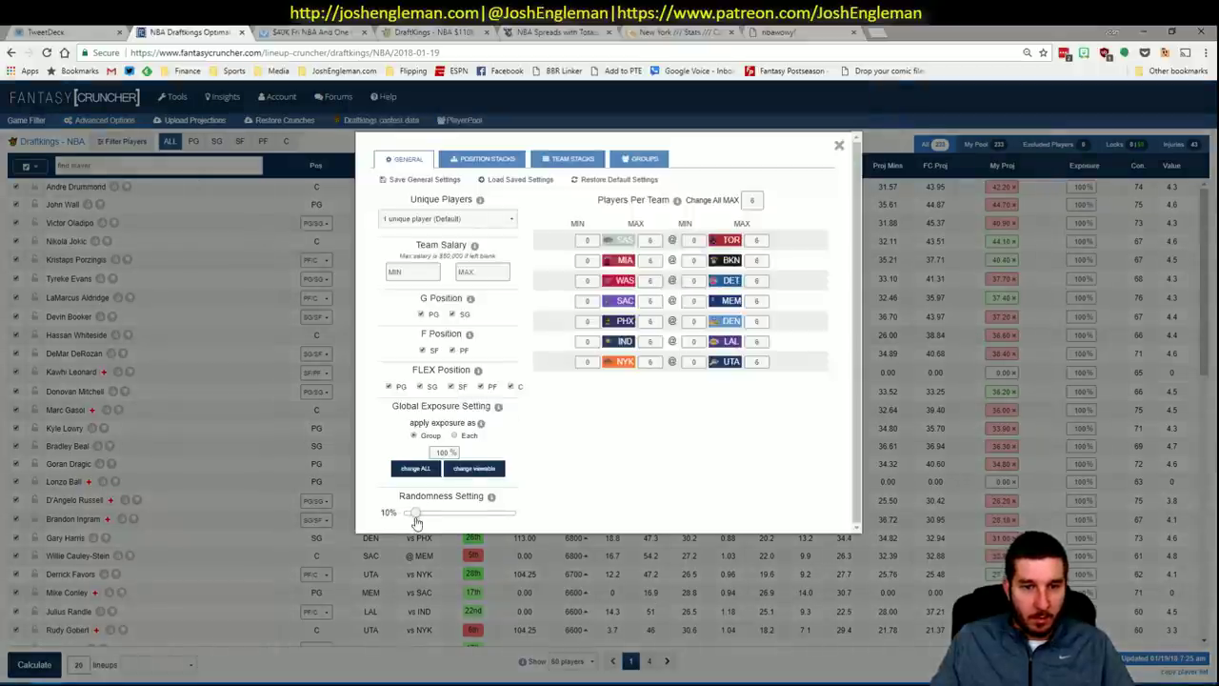
click(839, 145)
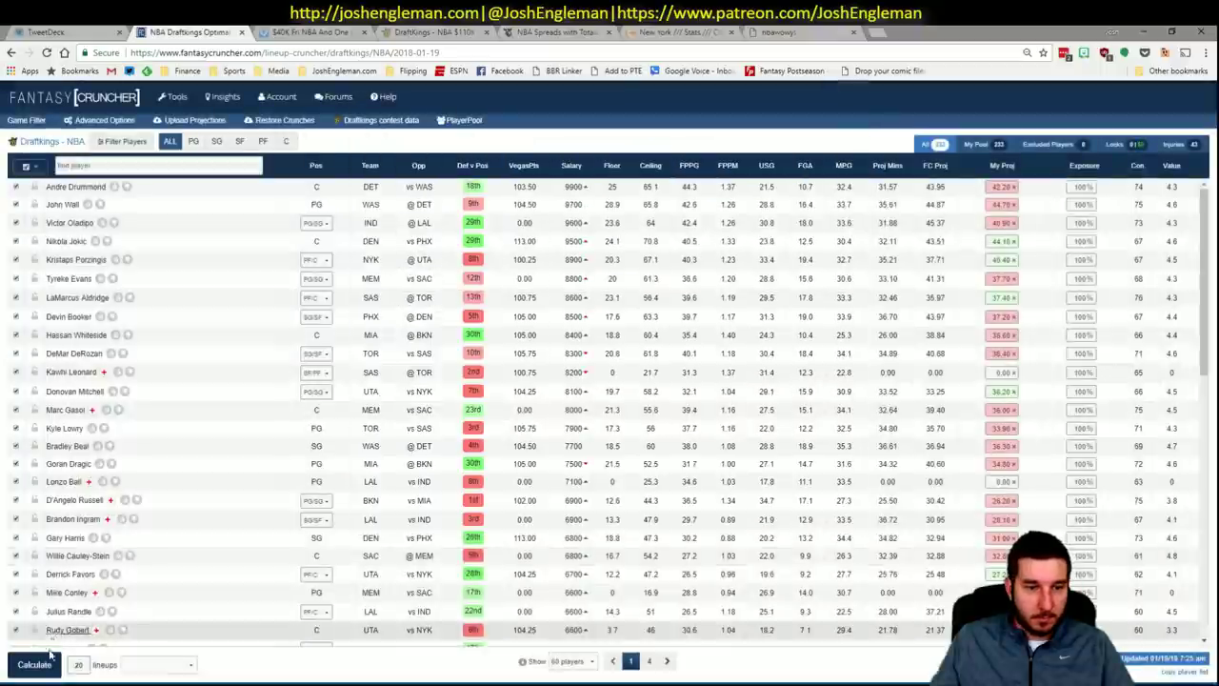
- Generate 20 DraftKings lineups based on My Projections
click(157, 665)
click(153, 614)
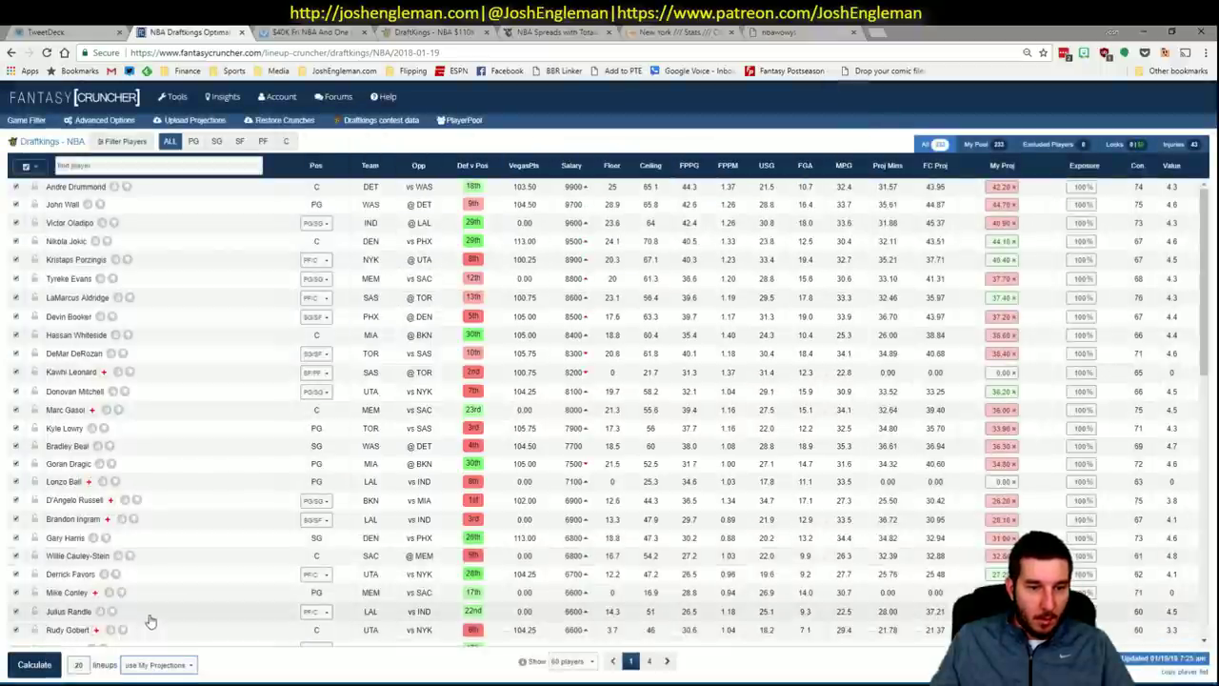
click(33, 664)
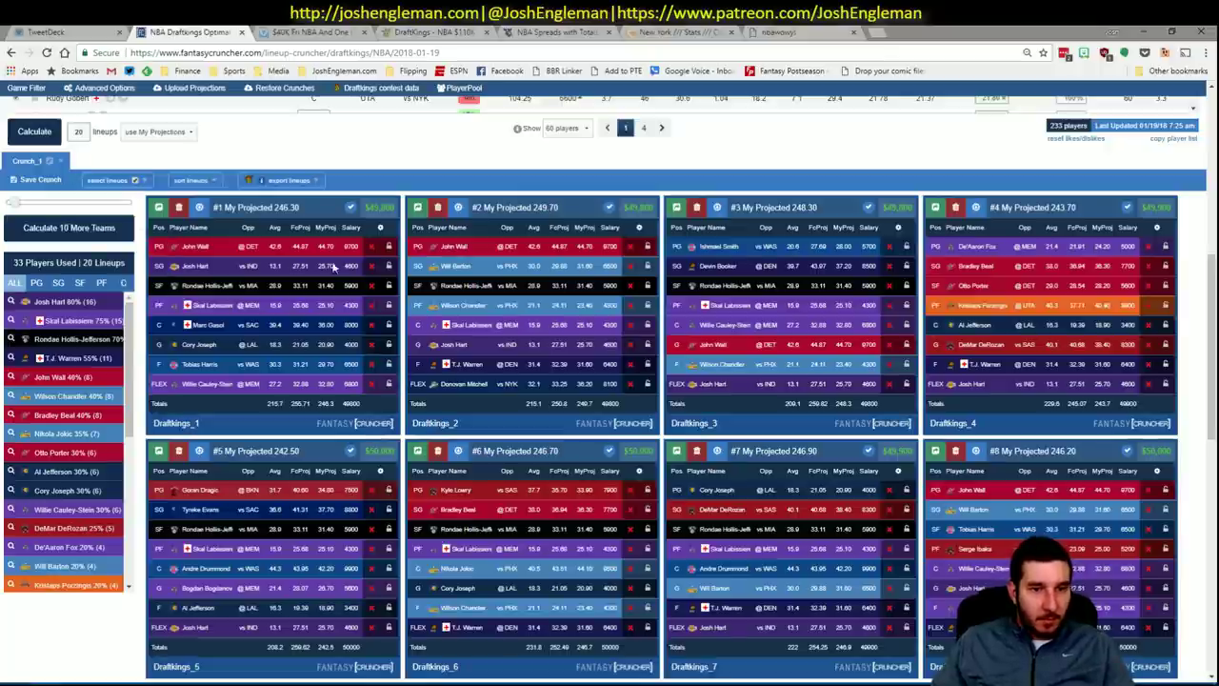
- Narrow the lineups to Josh Hart and replace the FanDuel shortlist view with the DraftKings shortlist on Excel's Daily sheet
click(11, 303)
key(alt+Tab)
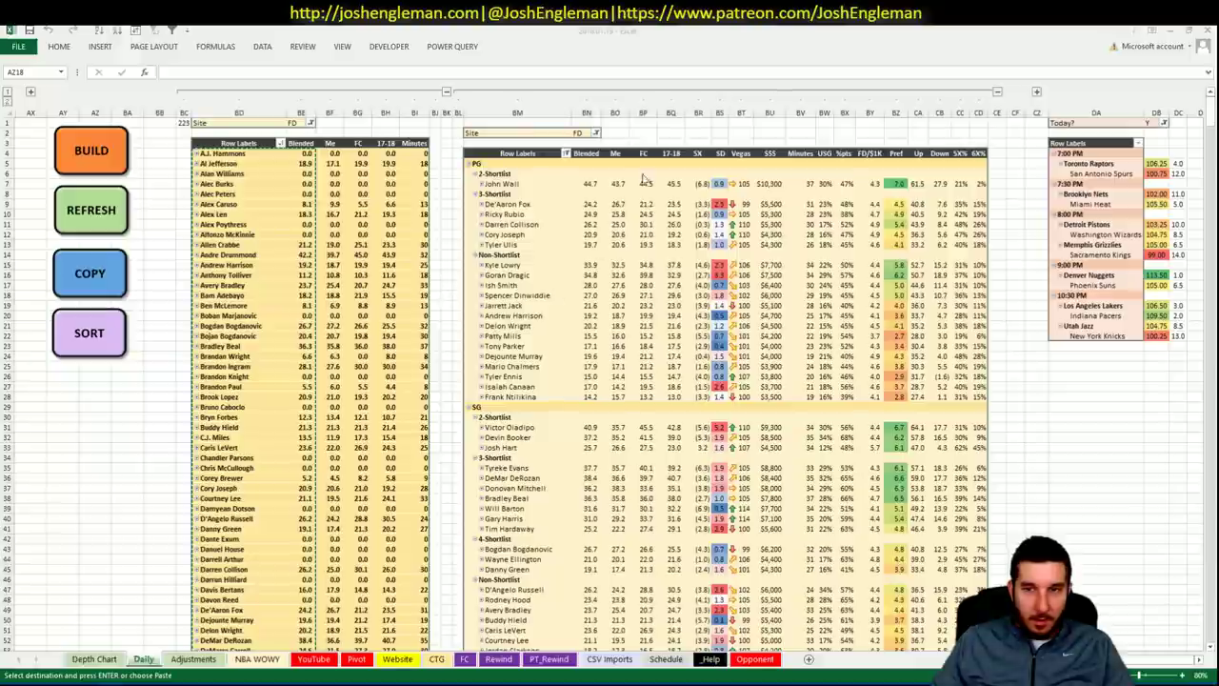
click(997, 93)
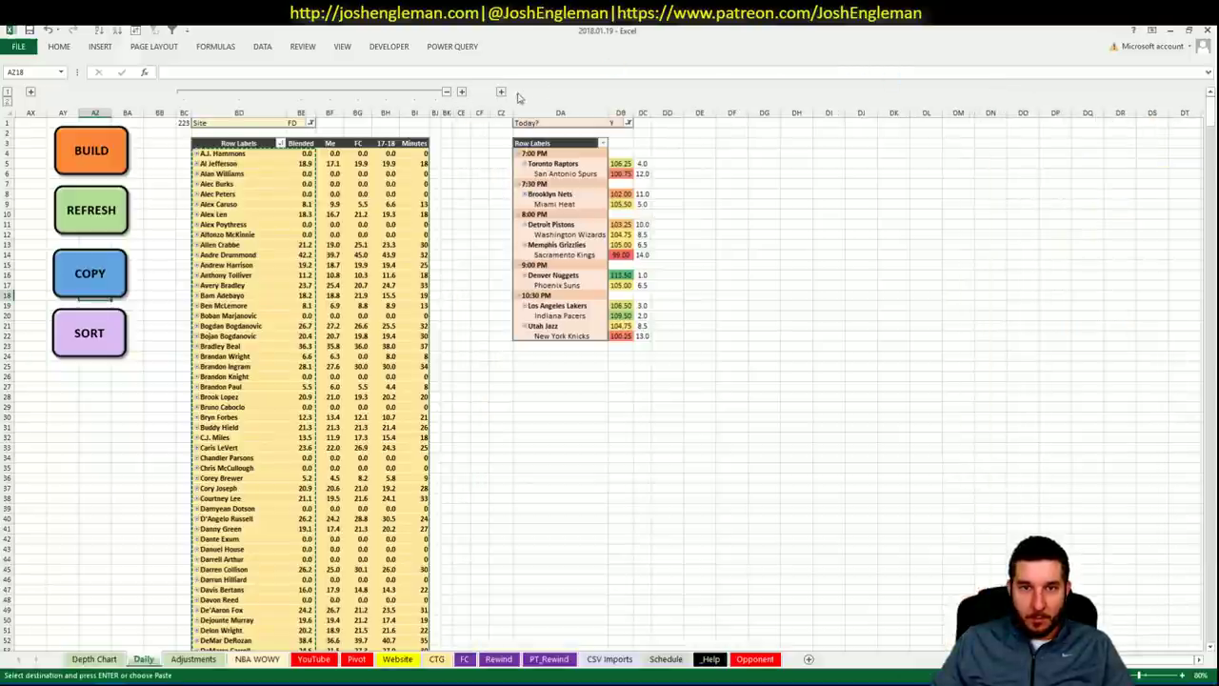
click(500, 91)
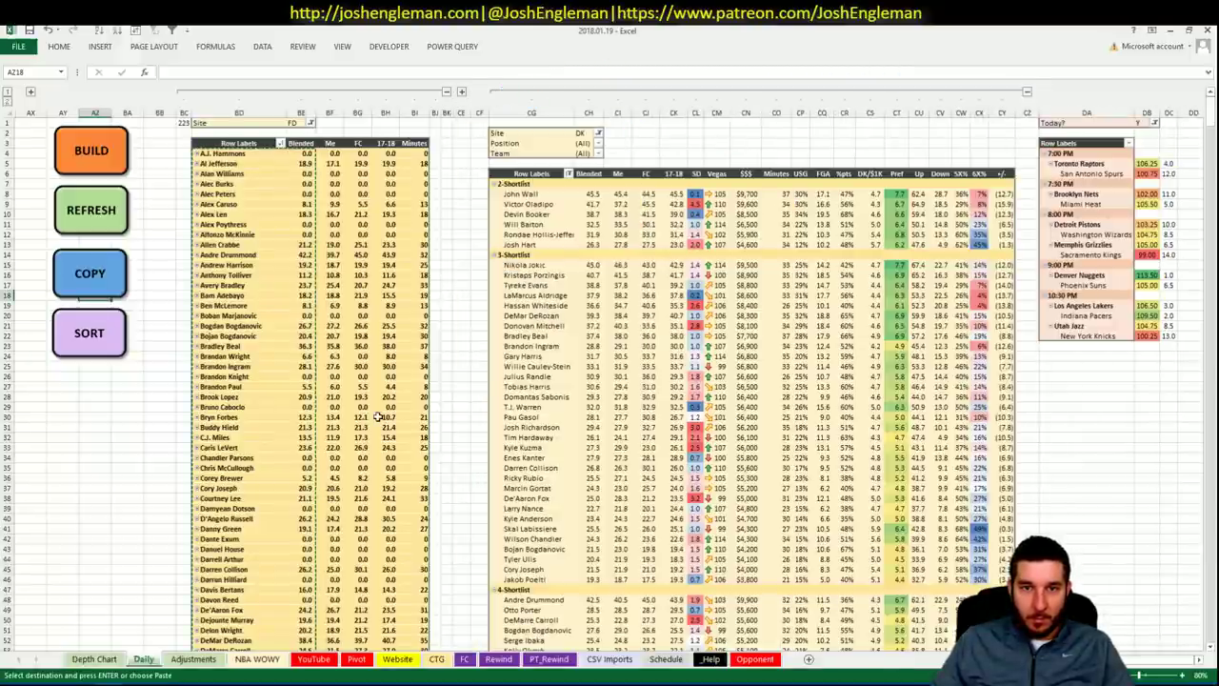
- Compare the Josh Hart lineups with the DraftKings shortlist in Excel and narrow them further to Rondae Hollis-Jefferson
key(alt+Tab)
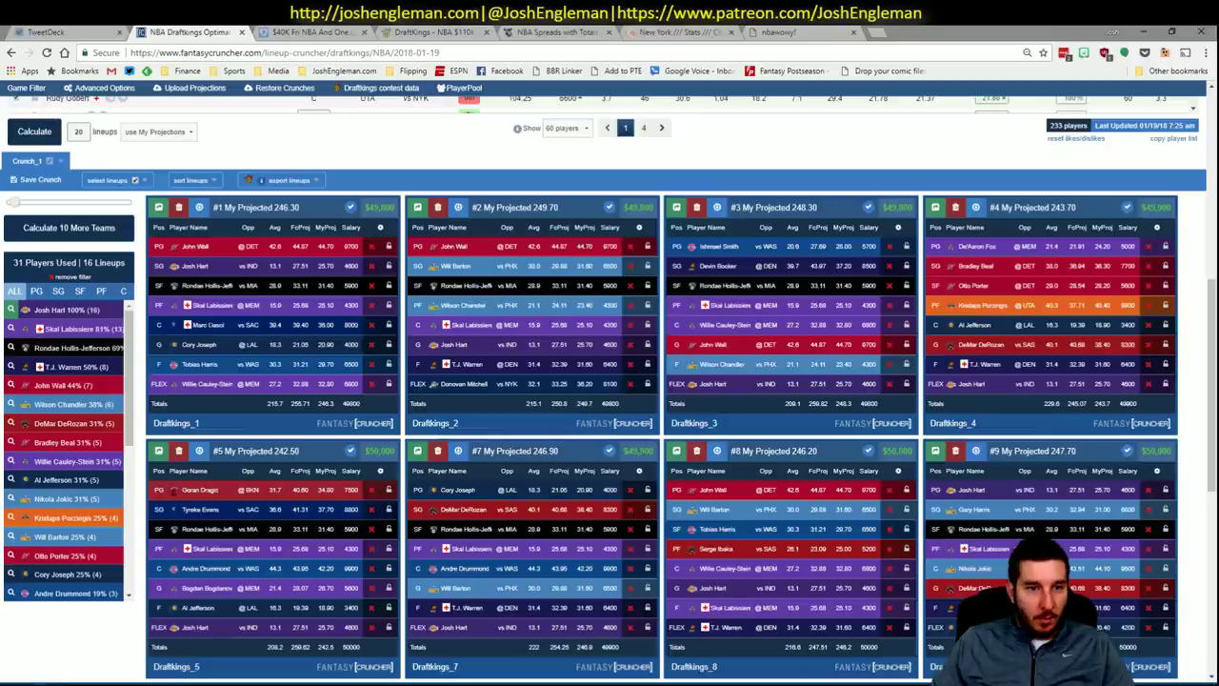
key(alt+Tab)
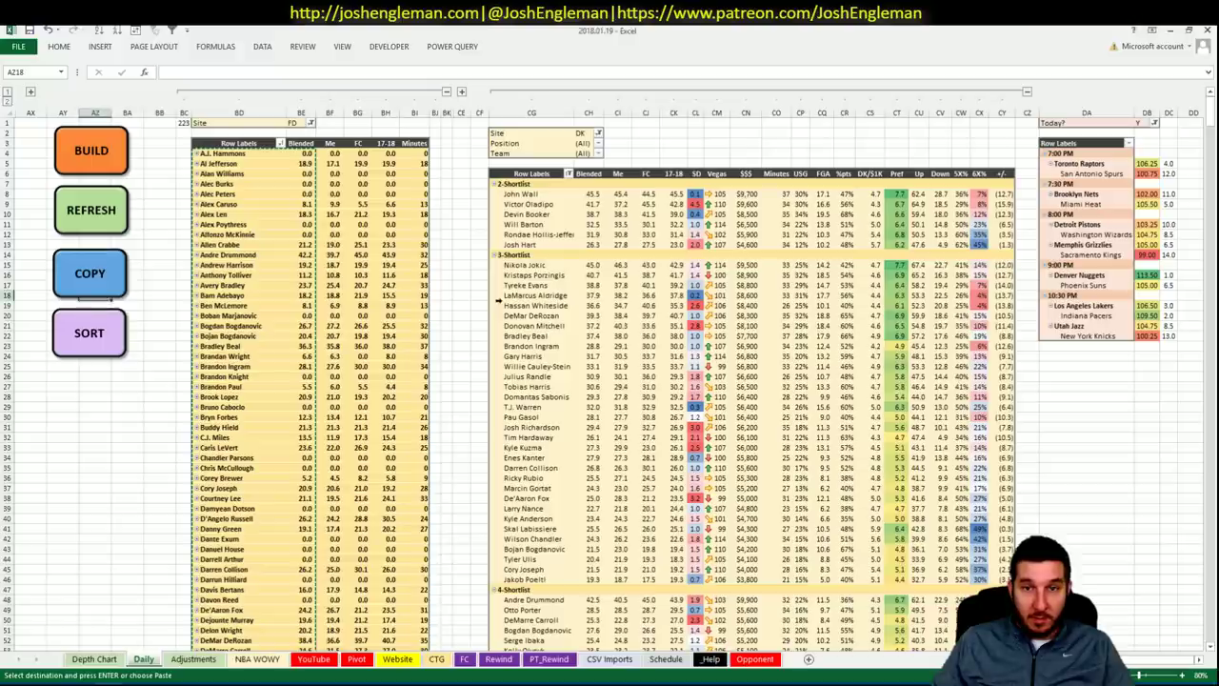
key(alt+Tab)
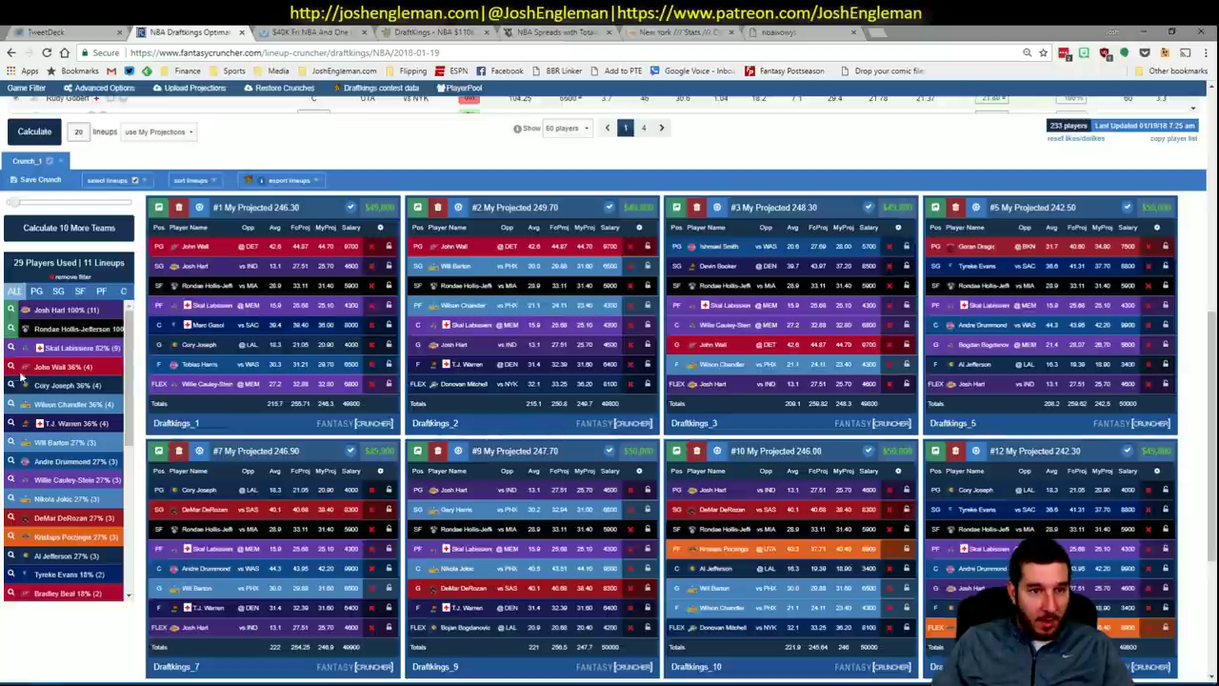
- Narrow the filtered DraftKings lineups further to those including John Wall and shooting guard Will Barton
click(12, 367)
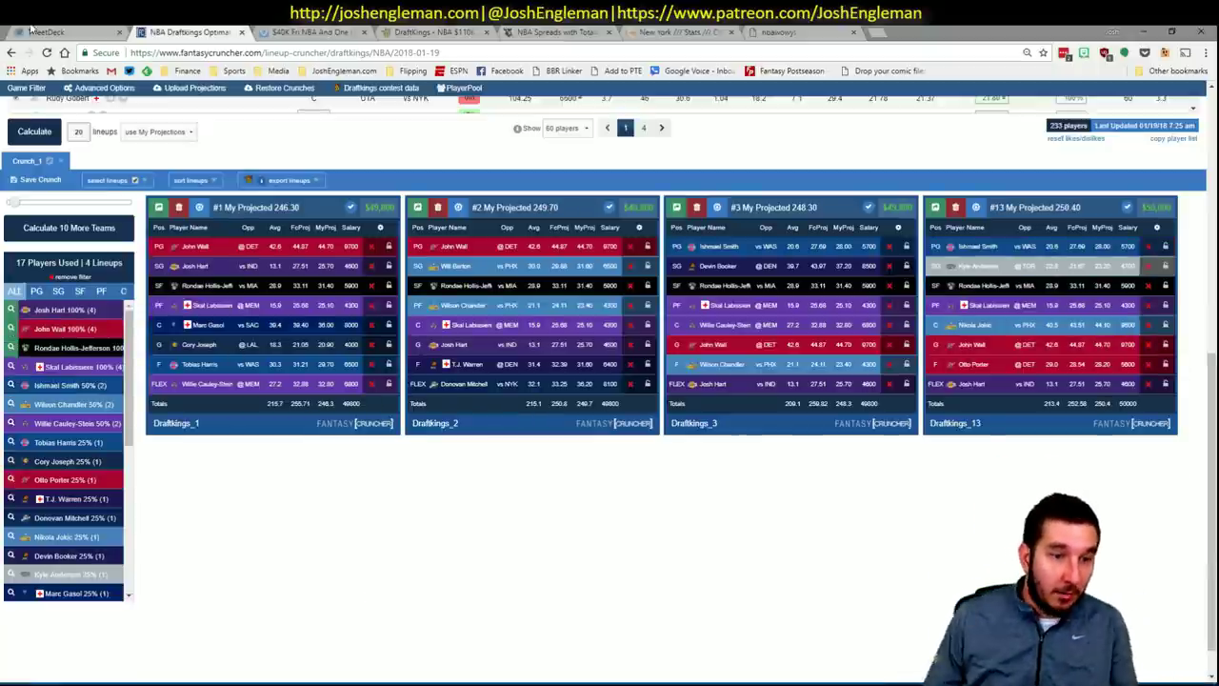
click(58, 292)
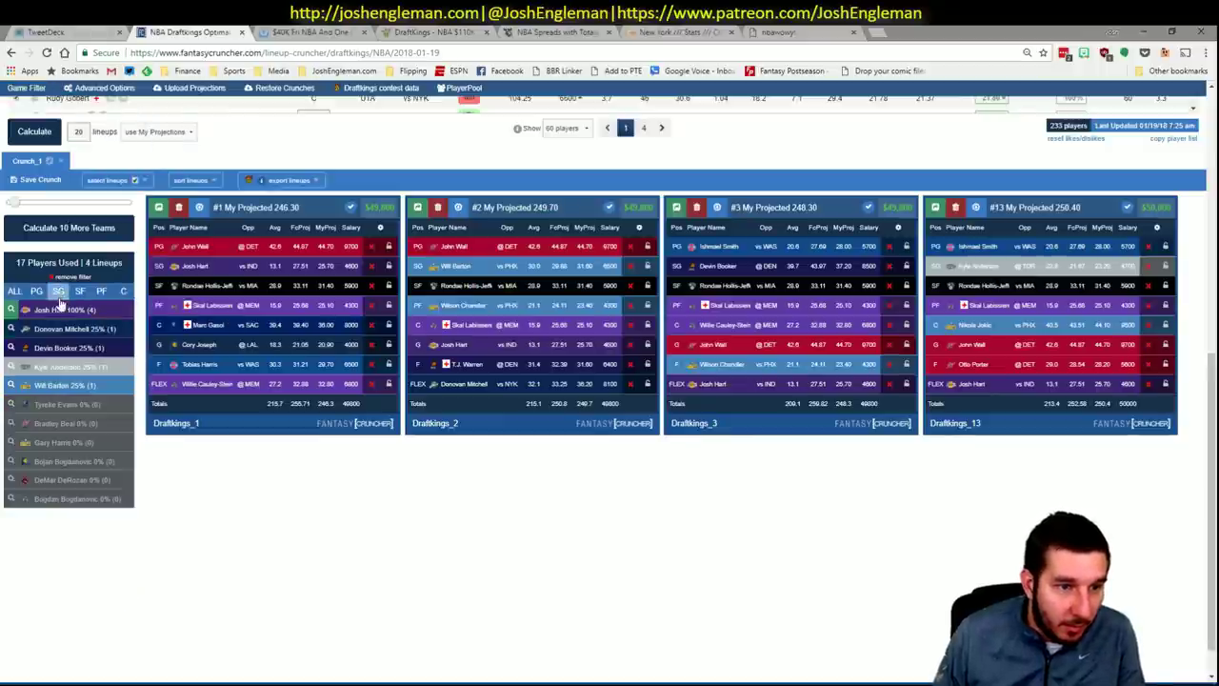
click(13, 385)
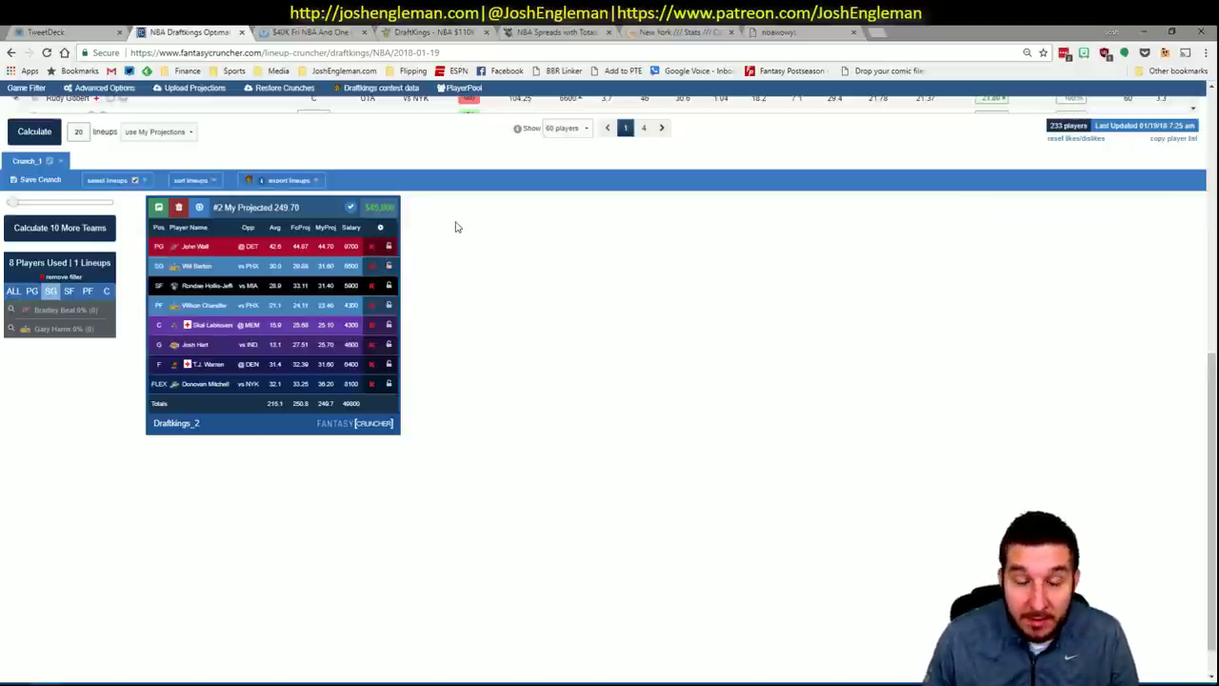
- Return to the DraftKings shortlist on the Daily sheet in Excel and select an empty cell beside the tables
scroll(515, 206, up, 5)
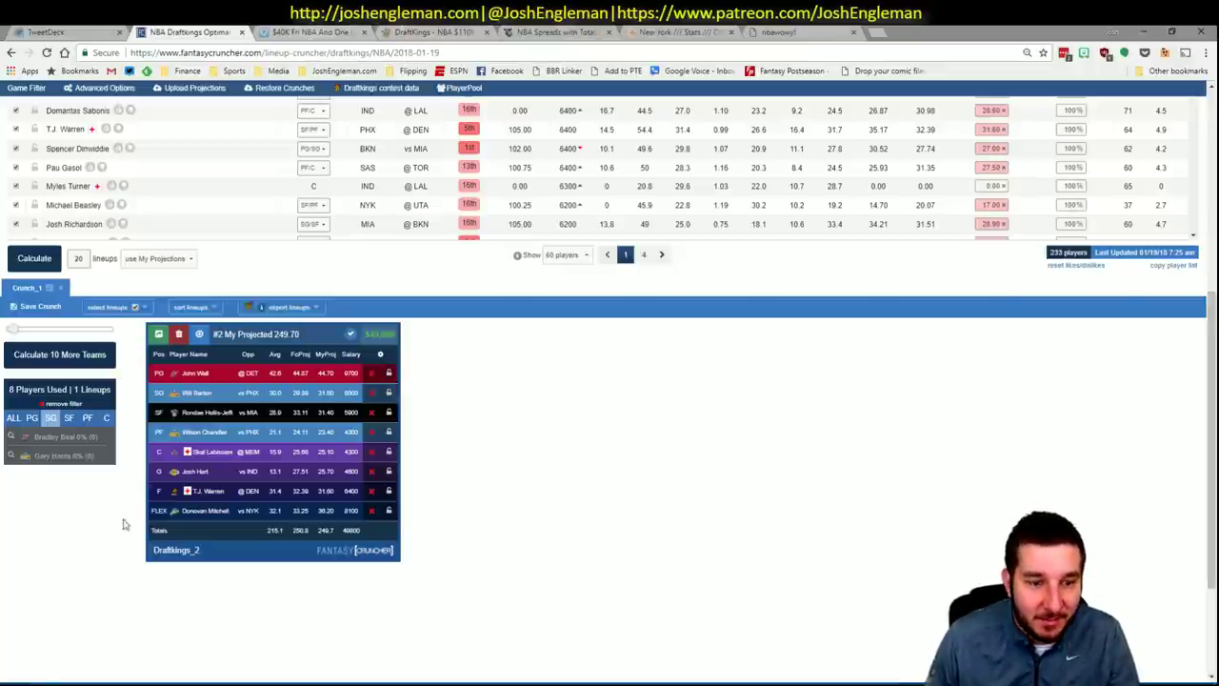
key(alt+Tab)
click(126, 567)
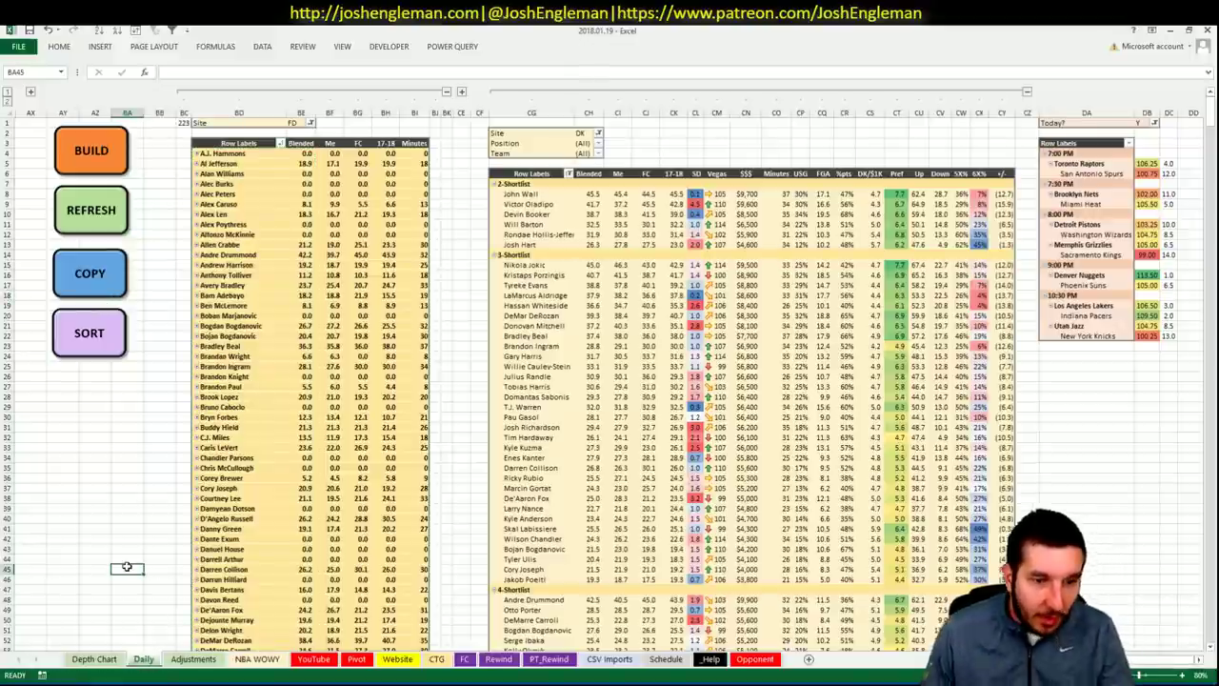